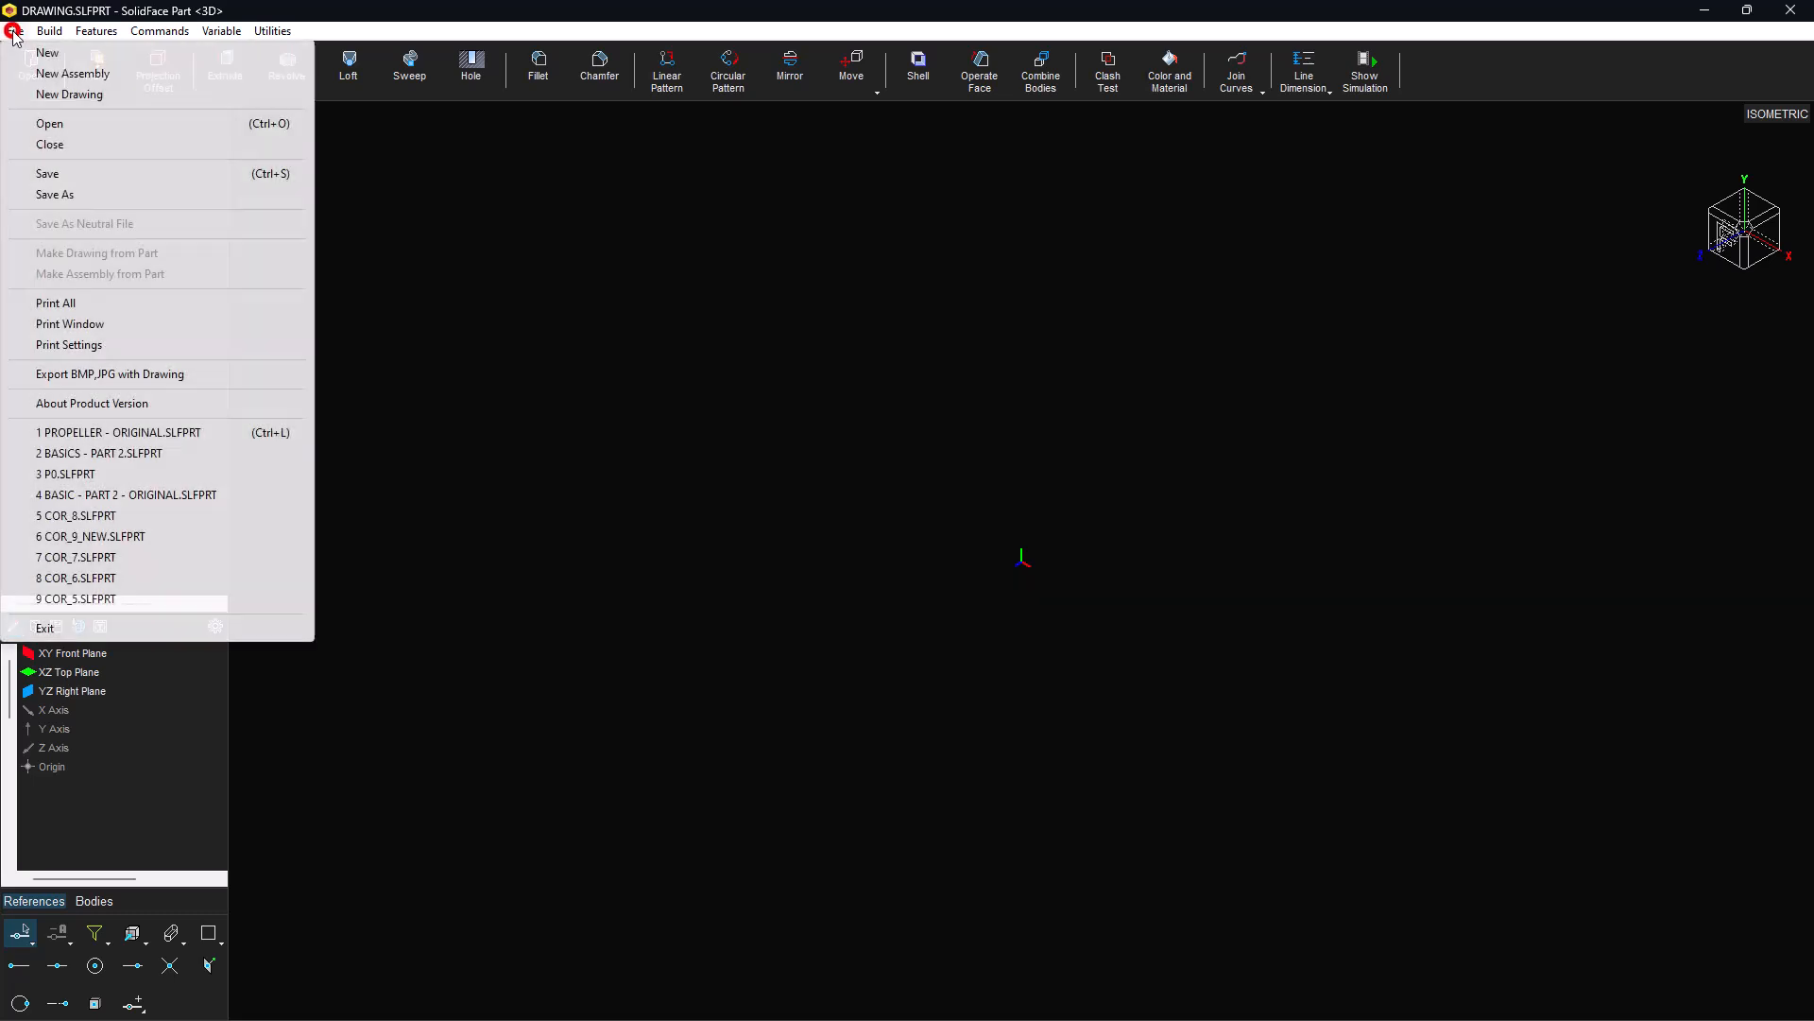
# Save the part as PROPELLER.SLFPRT and create a plane parallel to the XY Front Plane at a distance of 20.
pyautogui.click(90, 205)
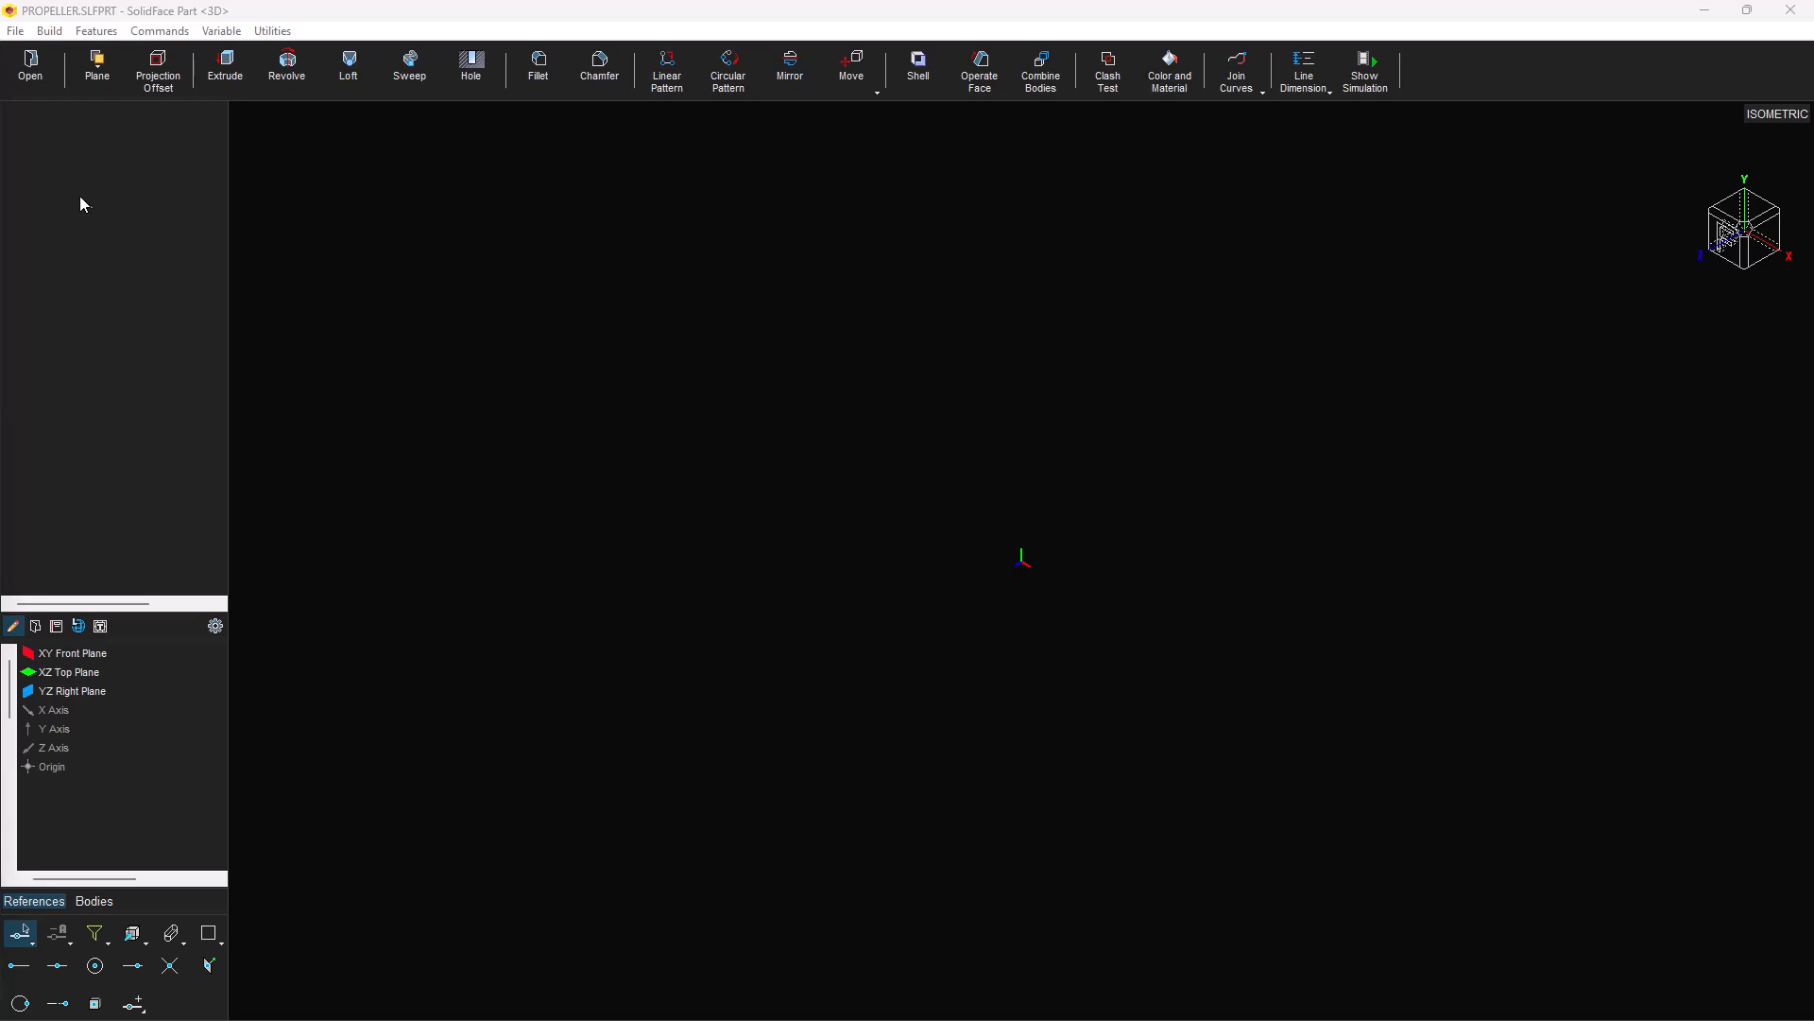
pyautogui.click(94, 79)
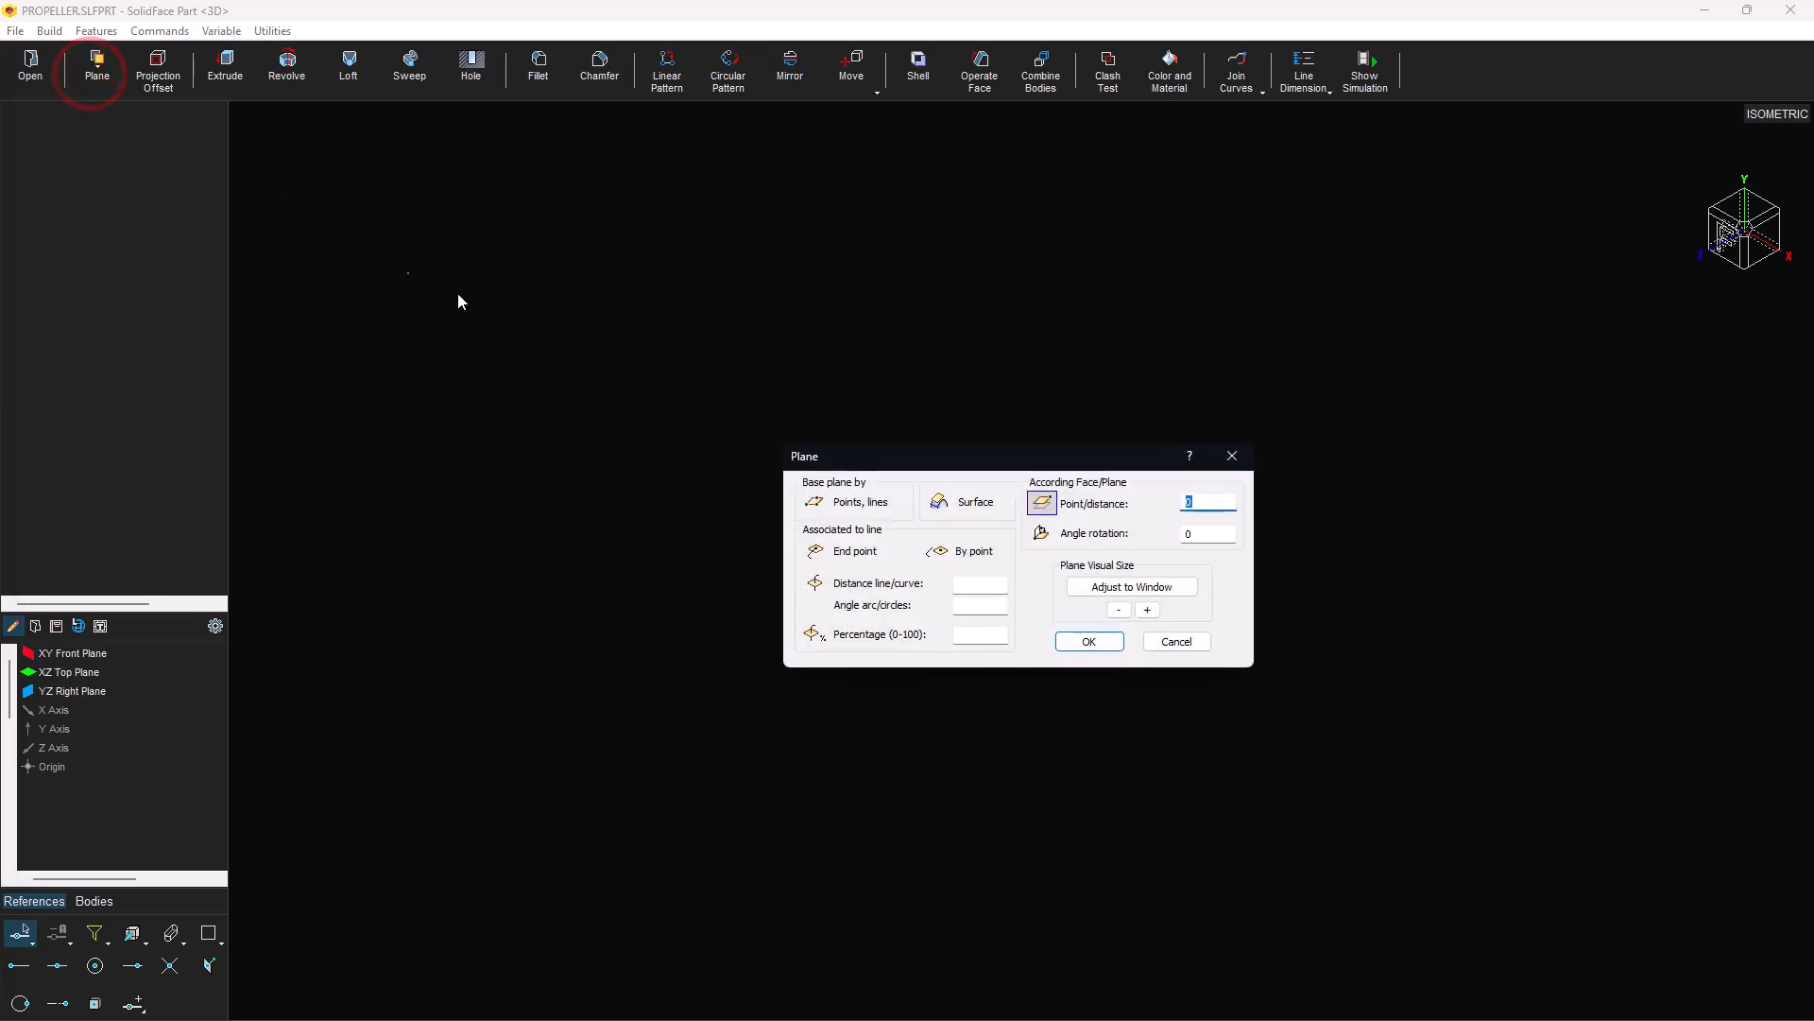
pyautogui.click(1200, 502)
pyautogui.moveTo(1141, 502); pyautogui.dragTo(1131, 505)
pyautogui.click(1088, 642)
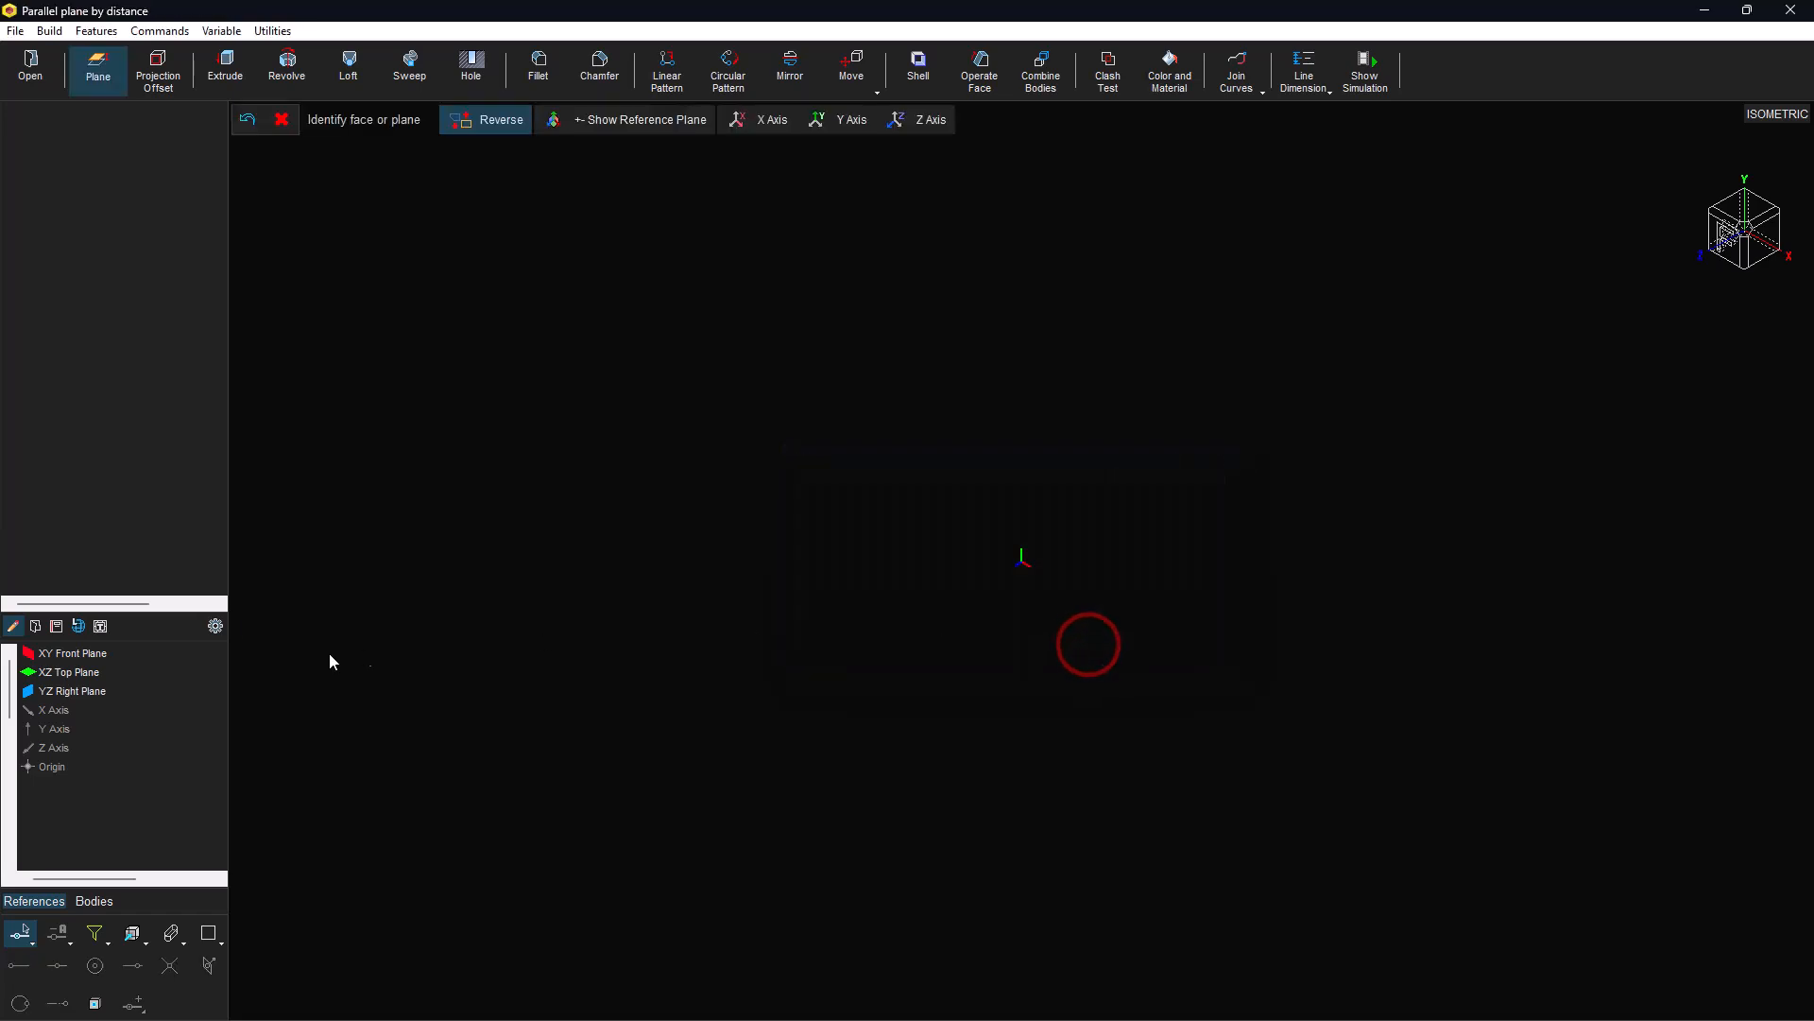
pyautogui.click(130, 652)
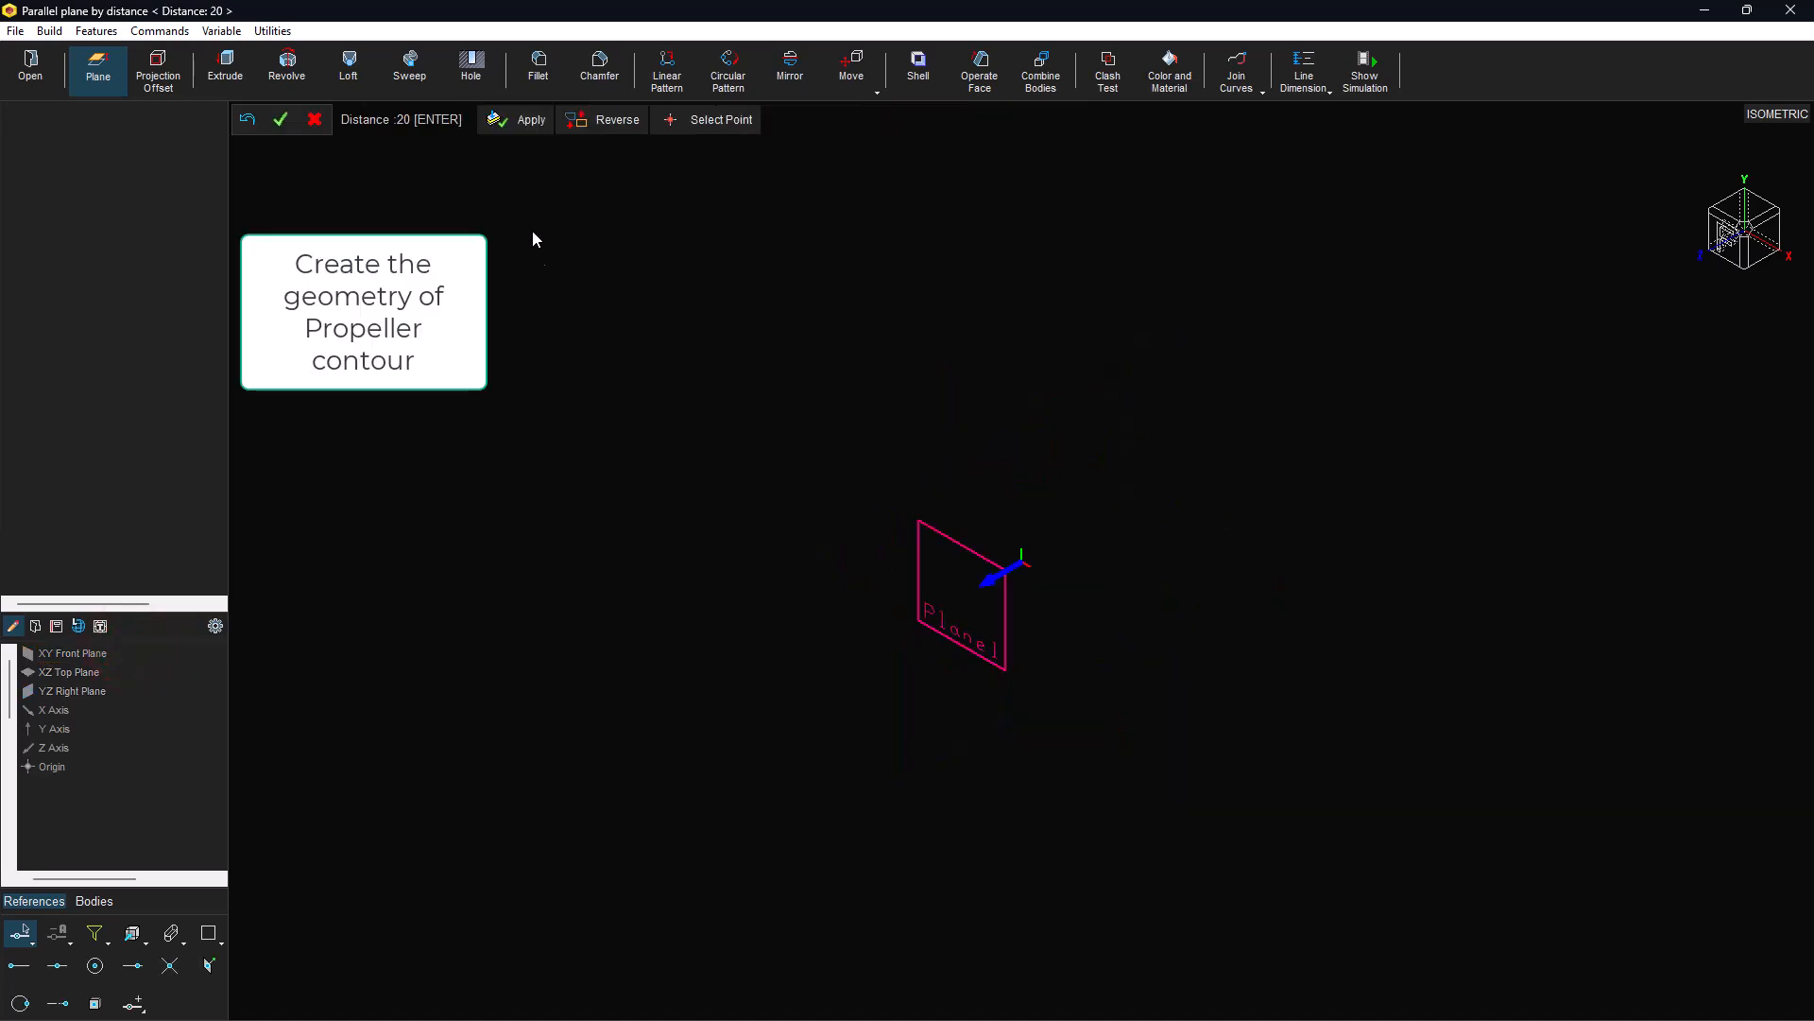
pyautogui.click(511, 127)
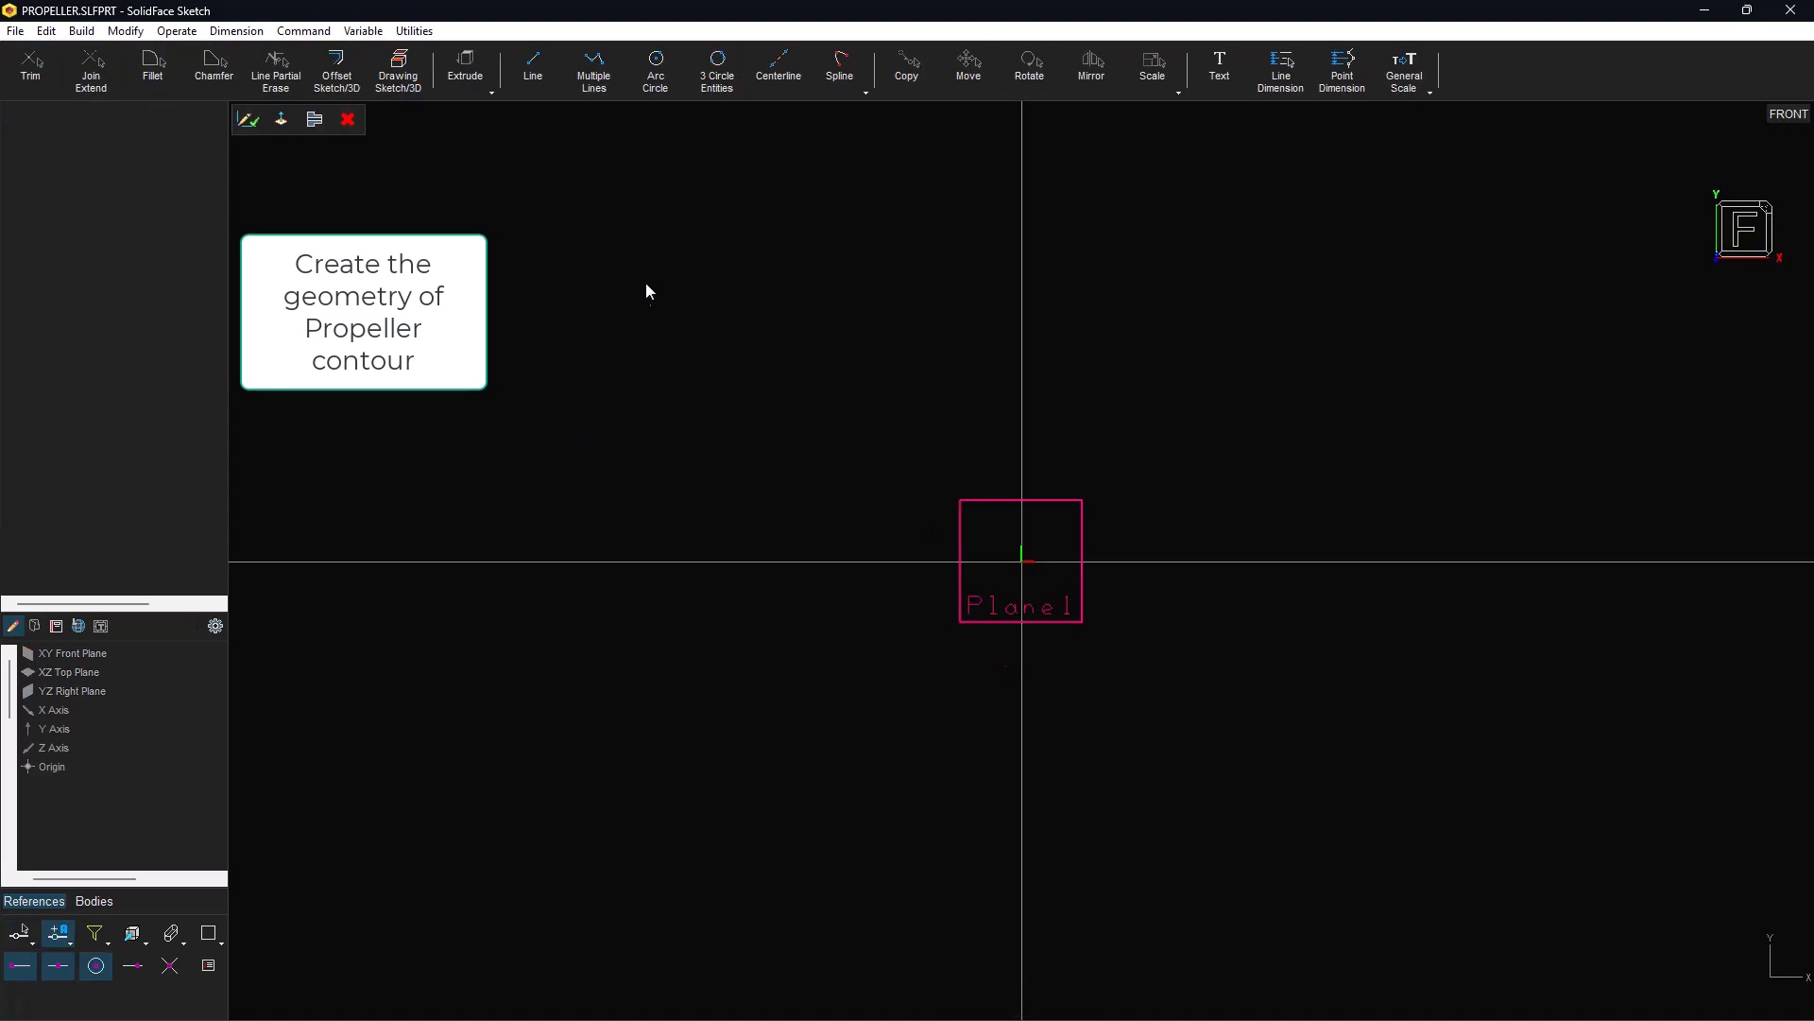
# On the new plane's sketch, draw a circle centred at 12,195 with radius 190 and place its diameter dimension outside the curve.
pyautogui.click(667, 89)
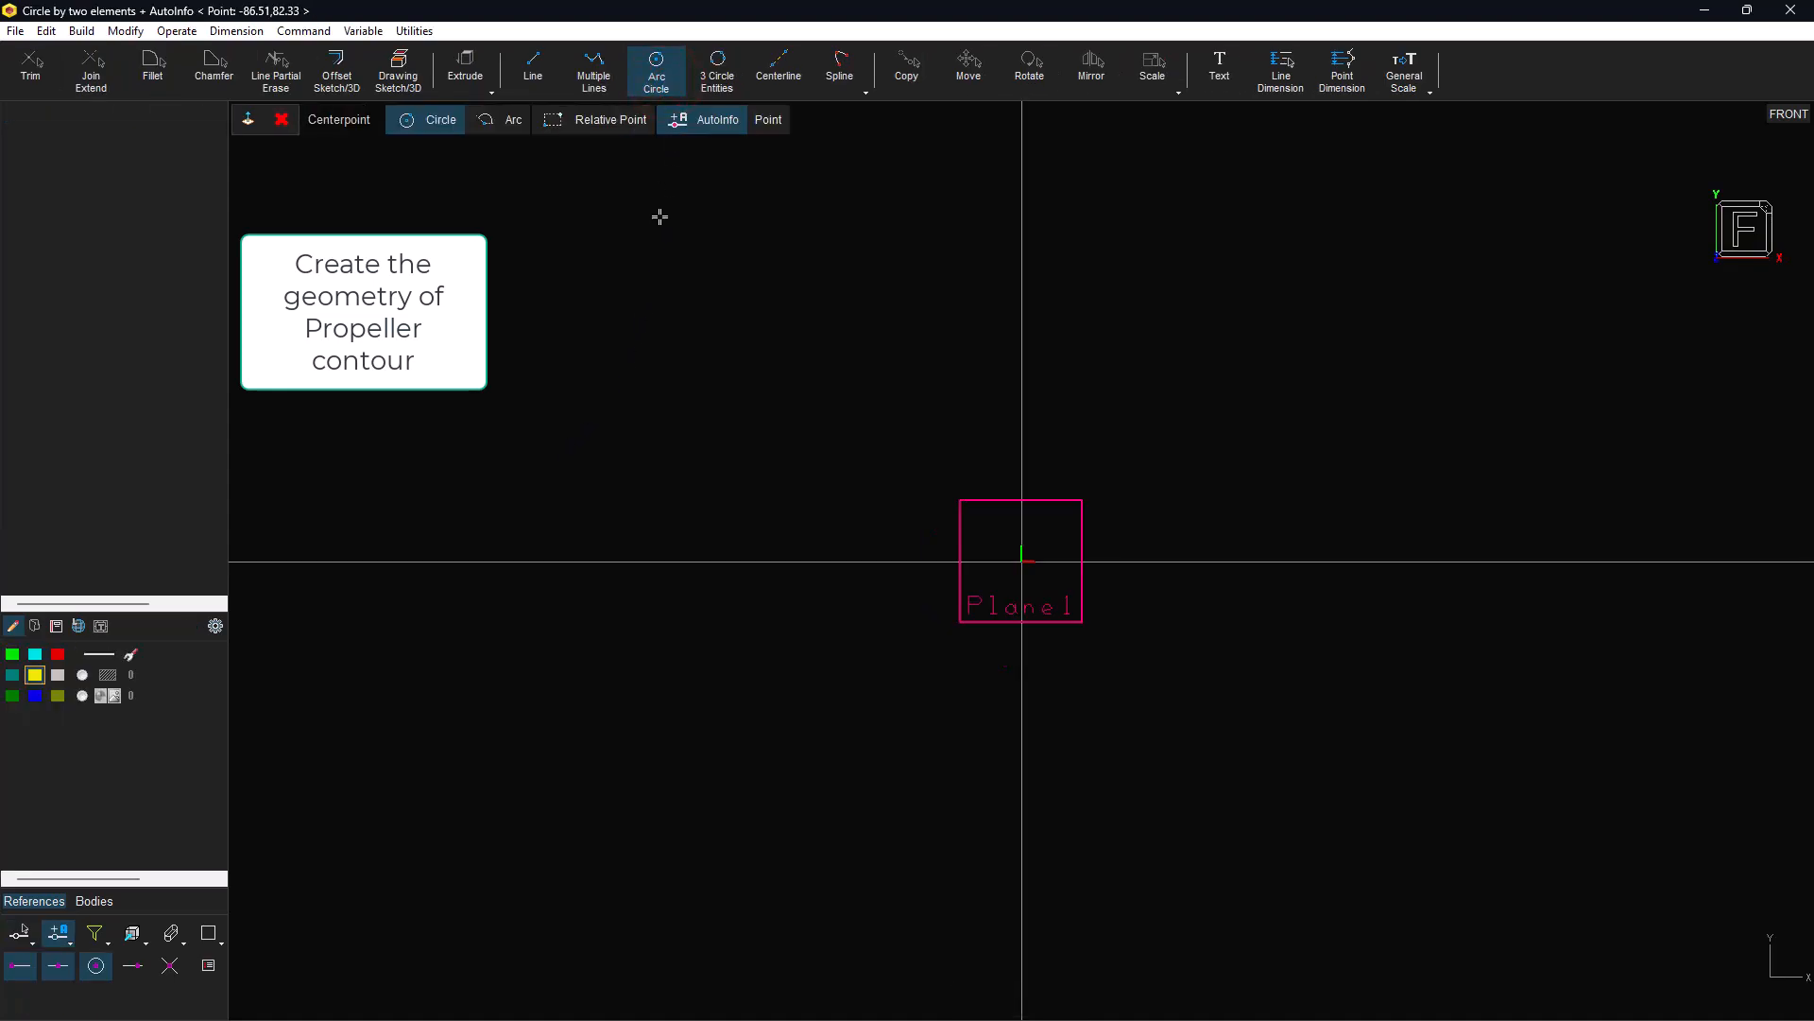
pyautogui.write('12,19')
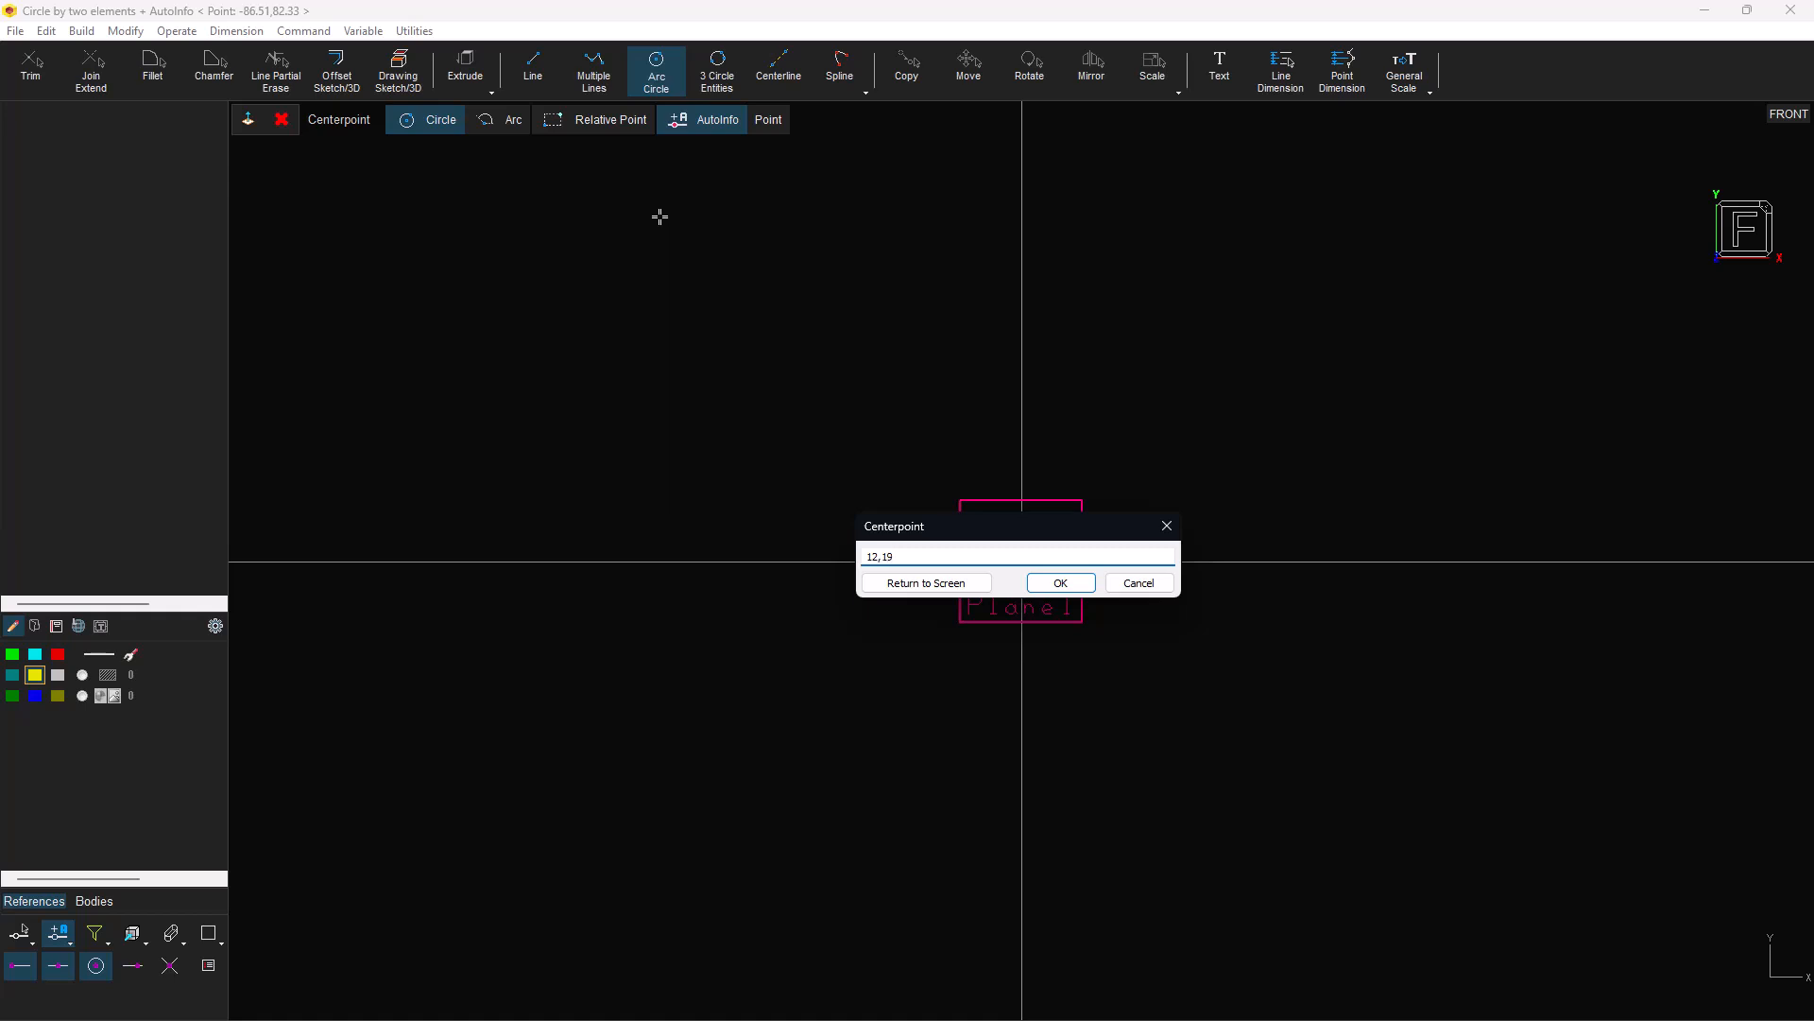
pyautogui.write('5')
pyautogui.press('Return')
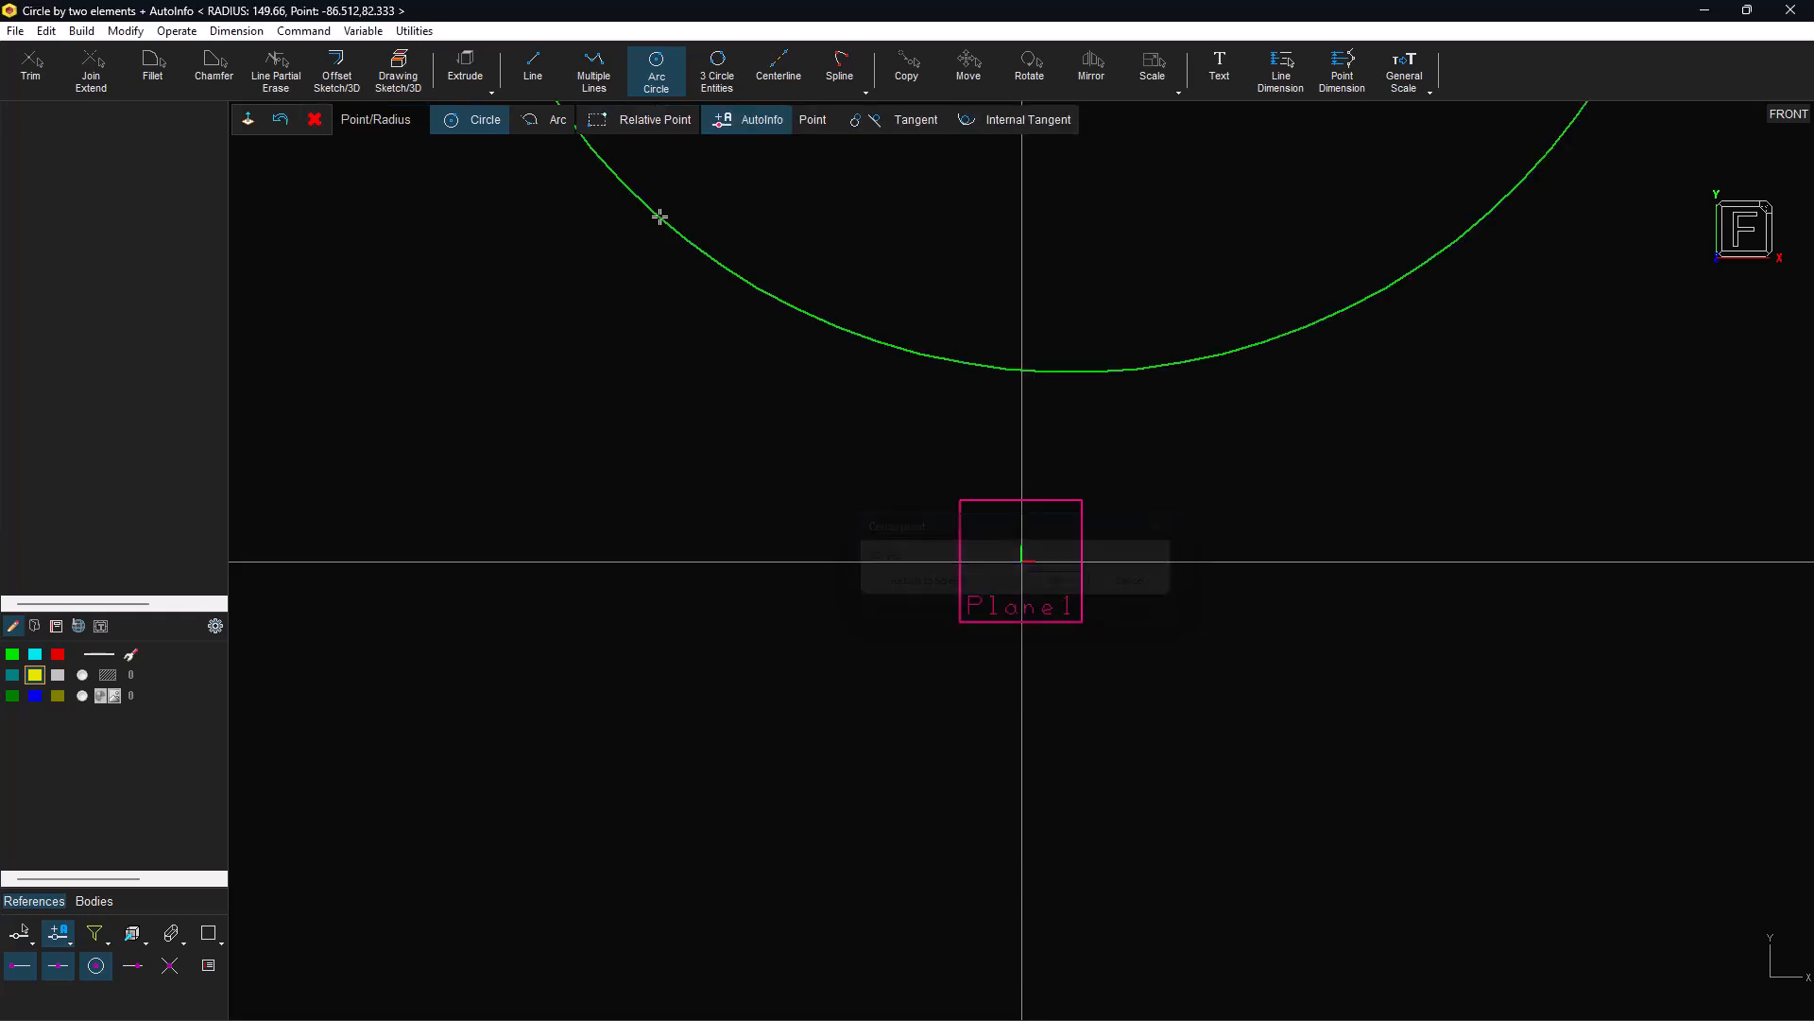
pyautogui.write('19')
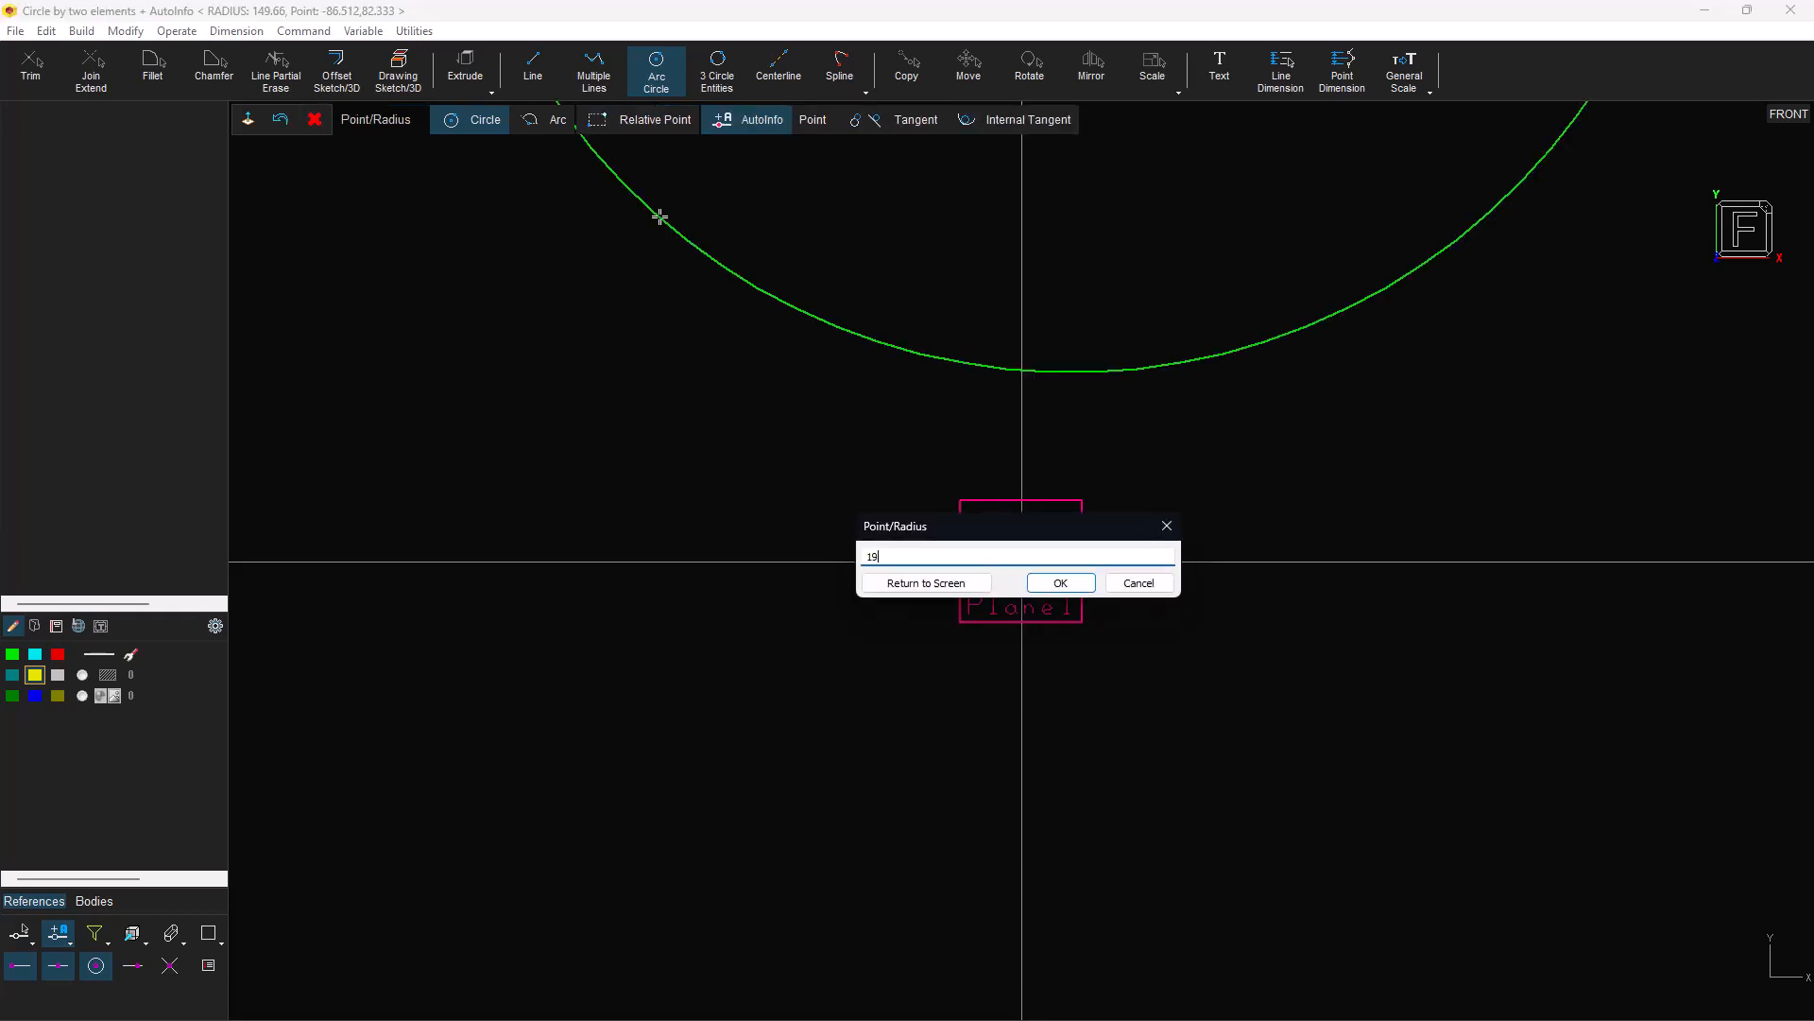
pyautogui.write('0')
pyautogui.press('Return')
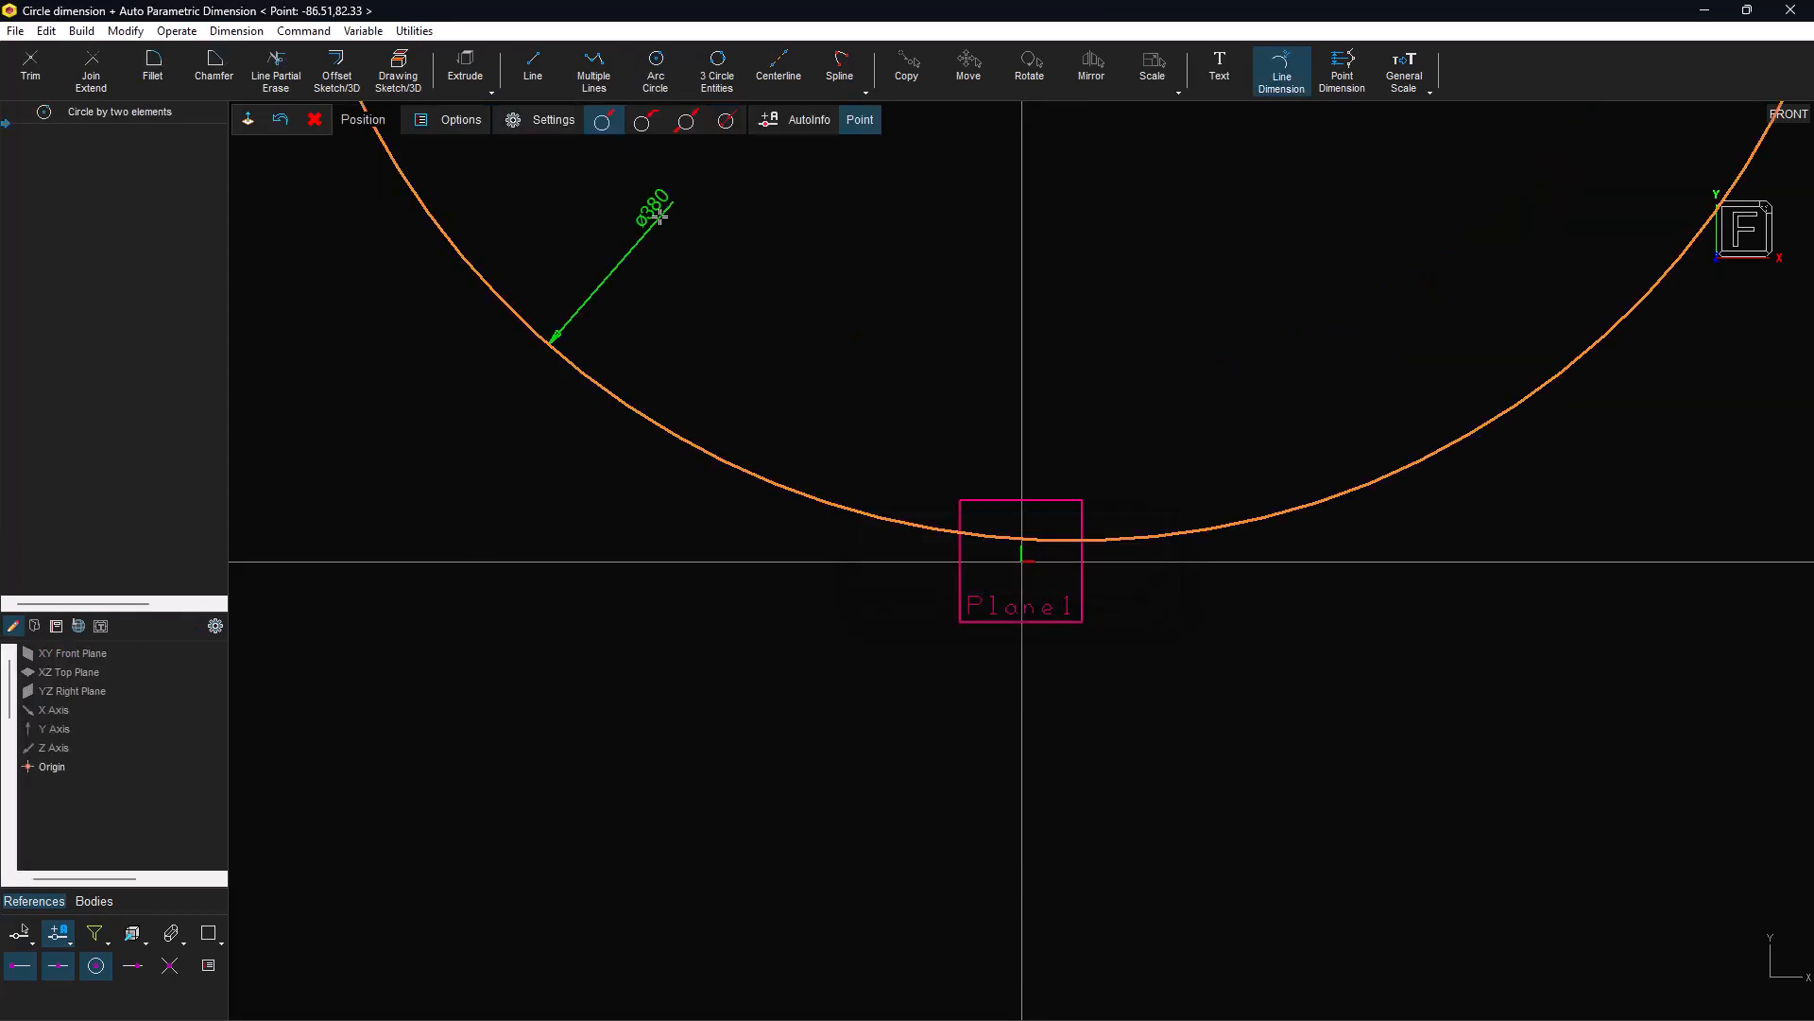
pyautogui.click(478, 405)
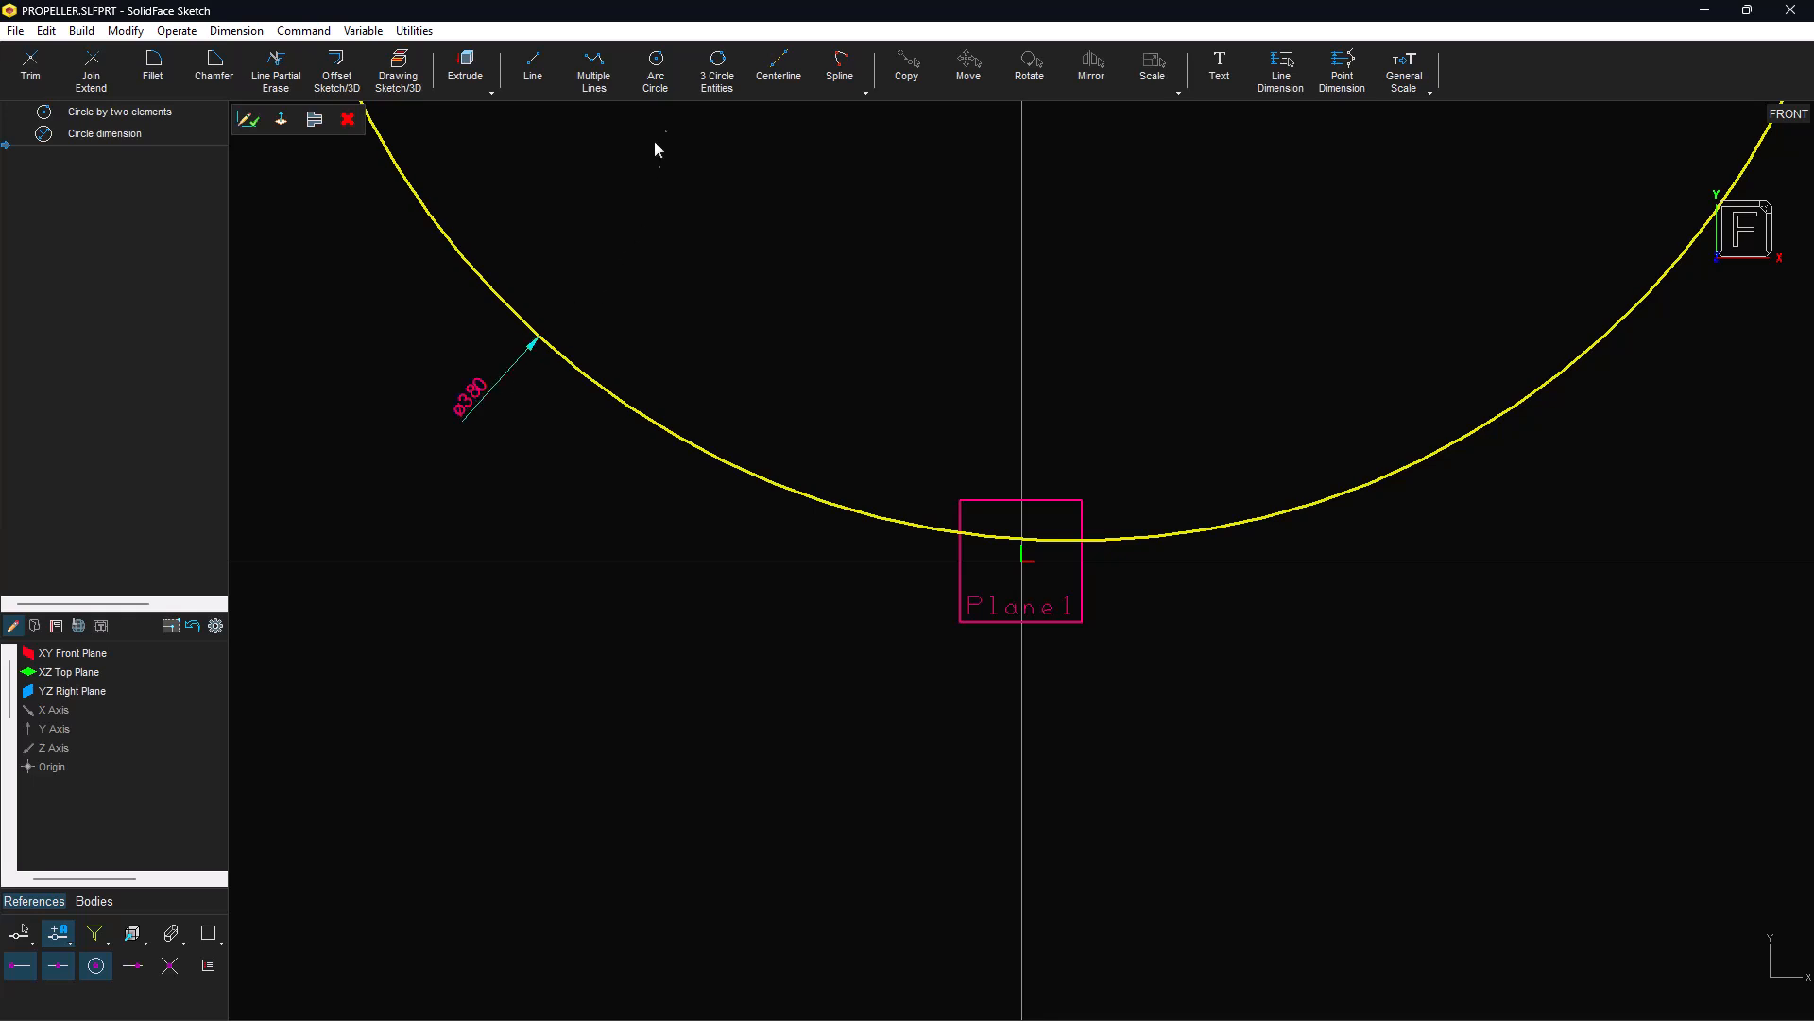
# Draw a second circle centred at 75,-56 and tangent to the lower part of the 380 diameter circle.
pyautogui.click(658, 83)
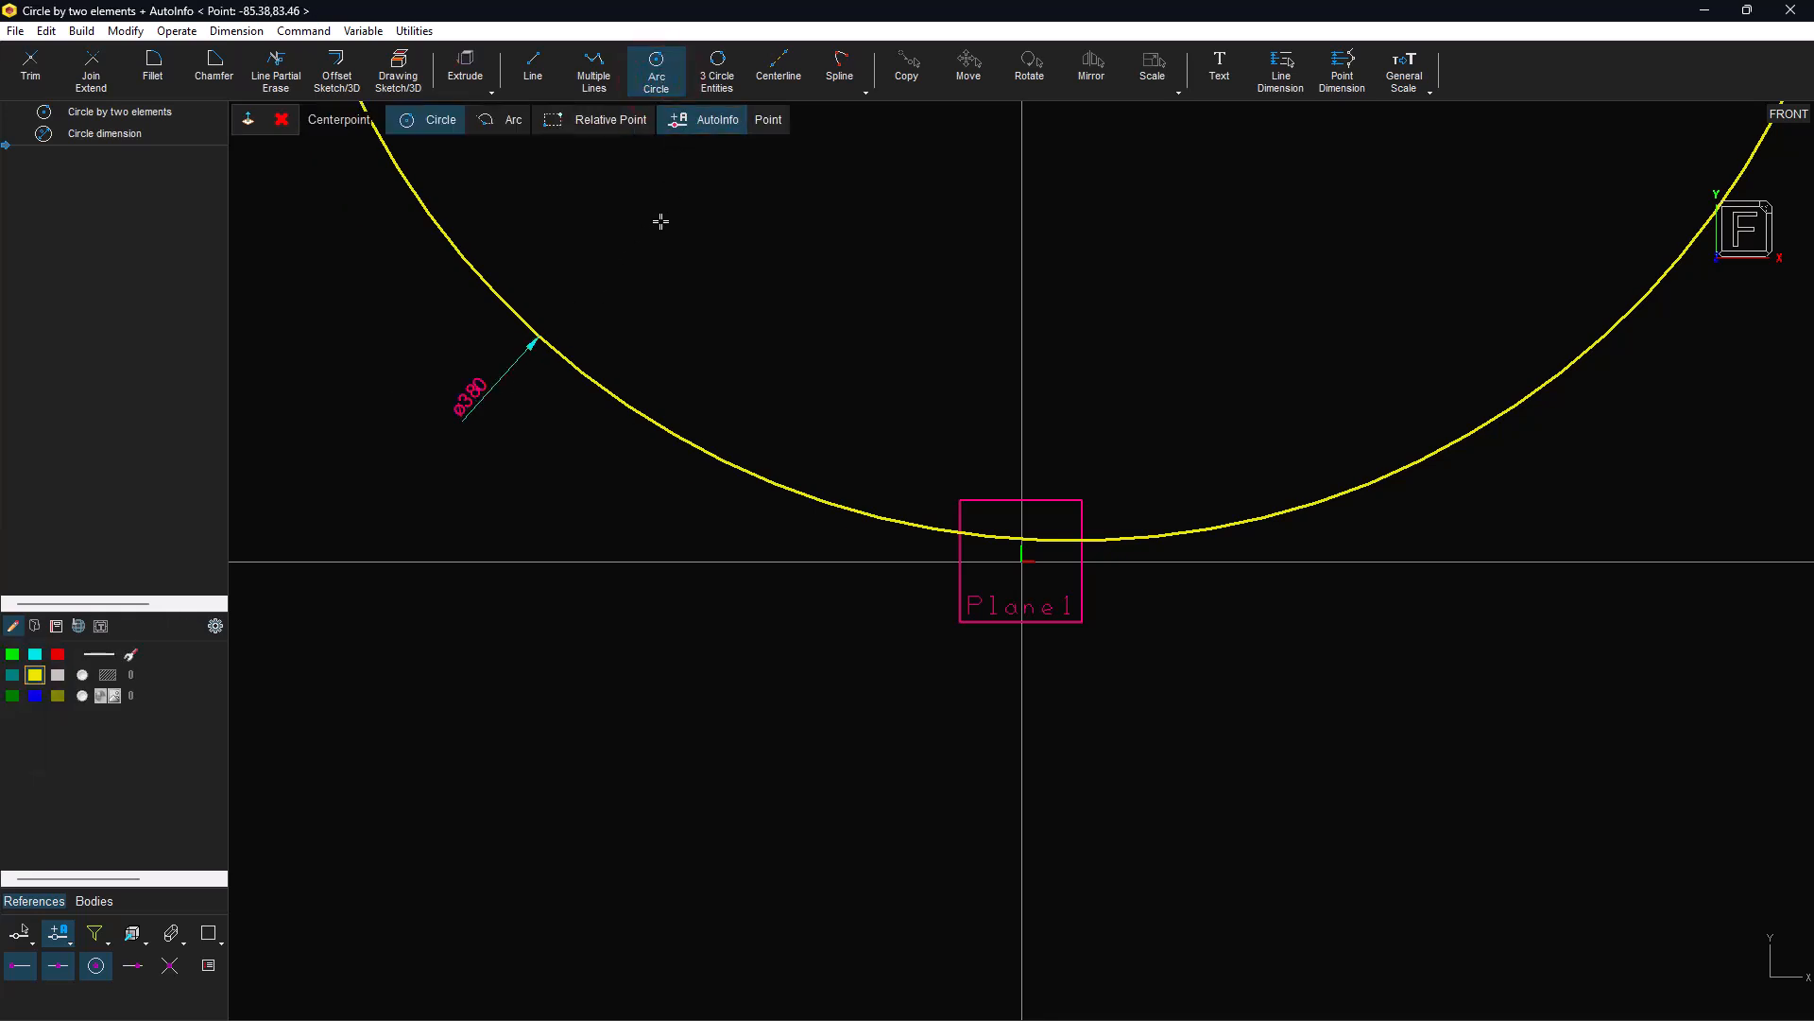
pyautogui.write('75,-56')
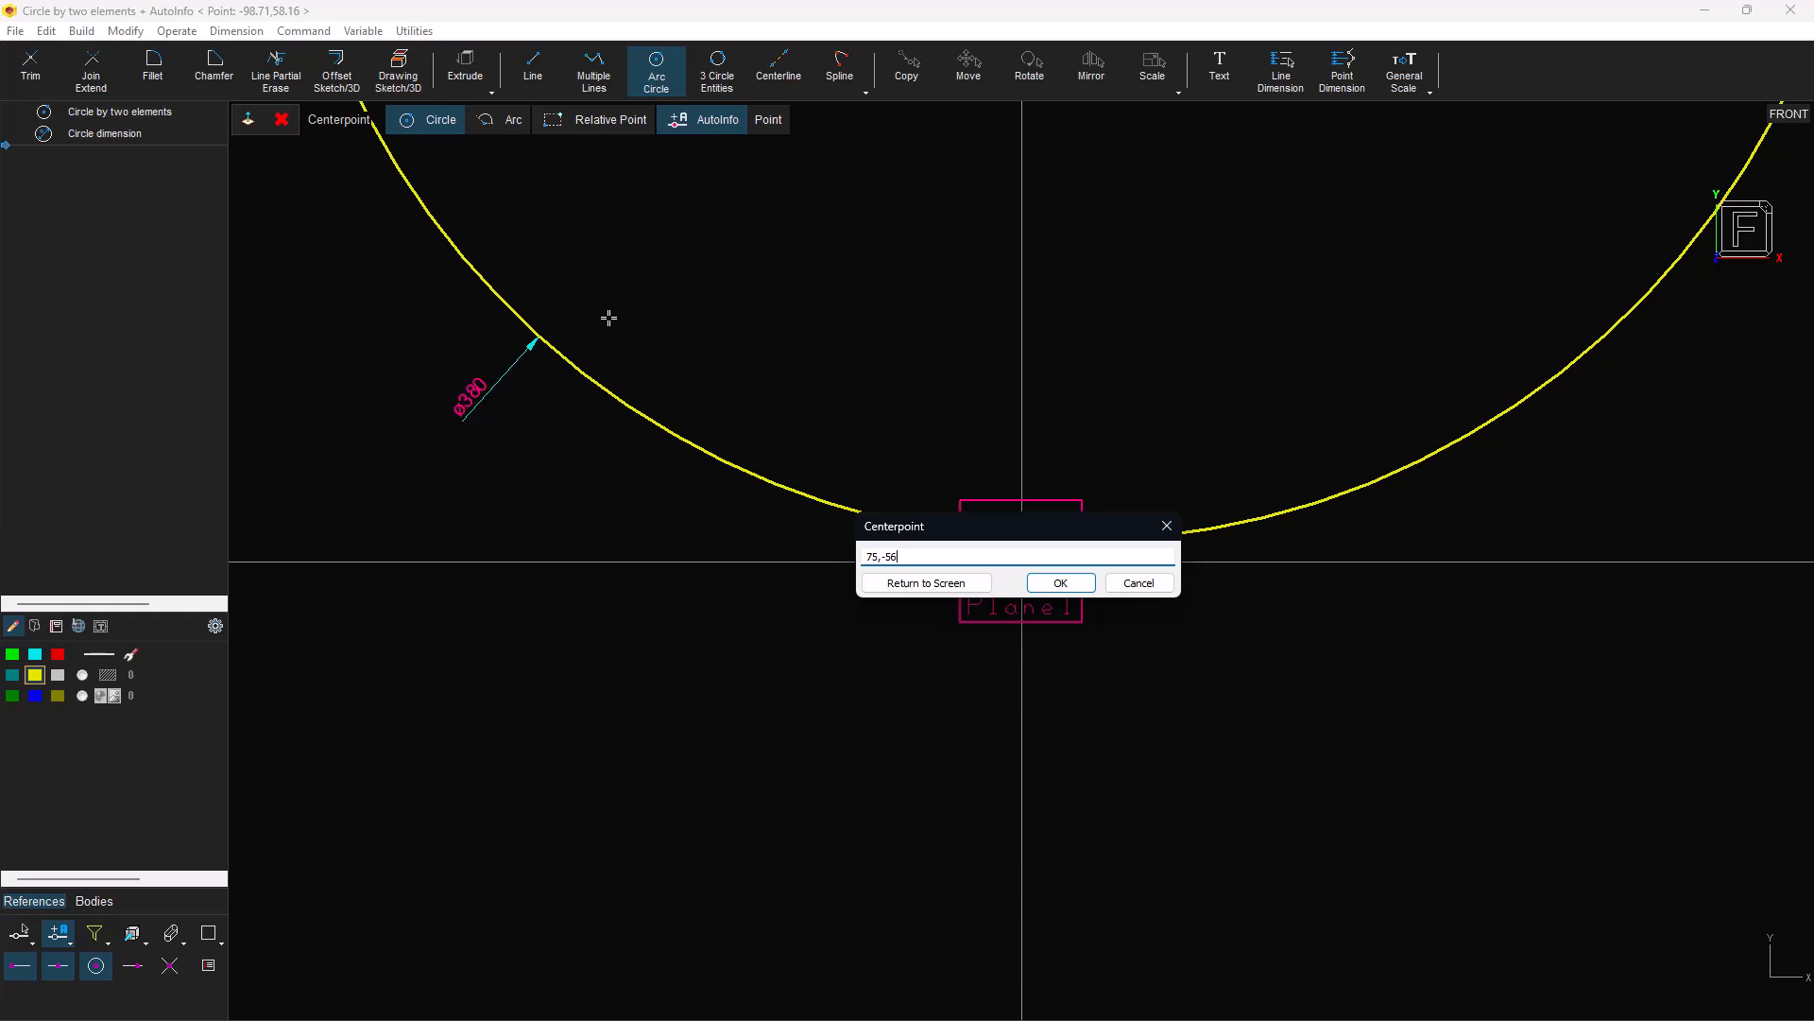
pyautogui.press('Return')
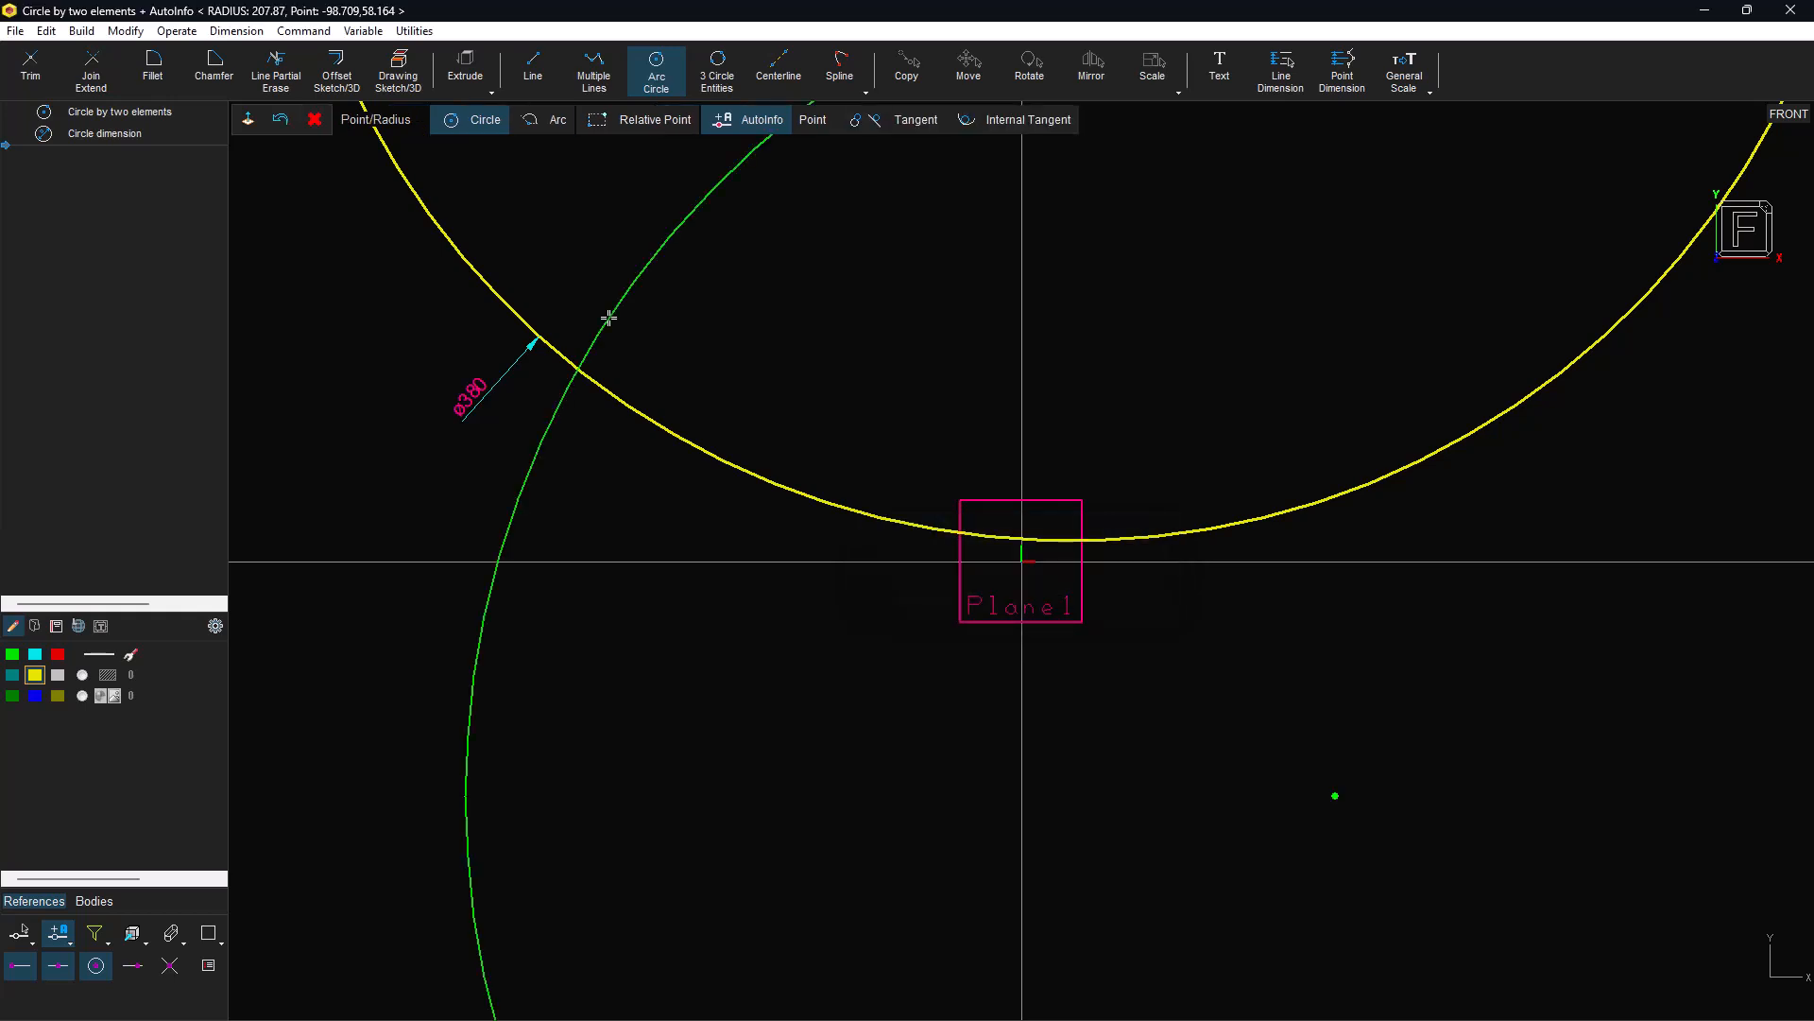
pyautogui.click(1008, 530)
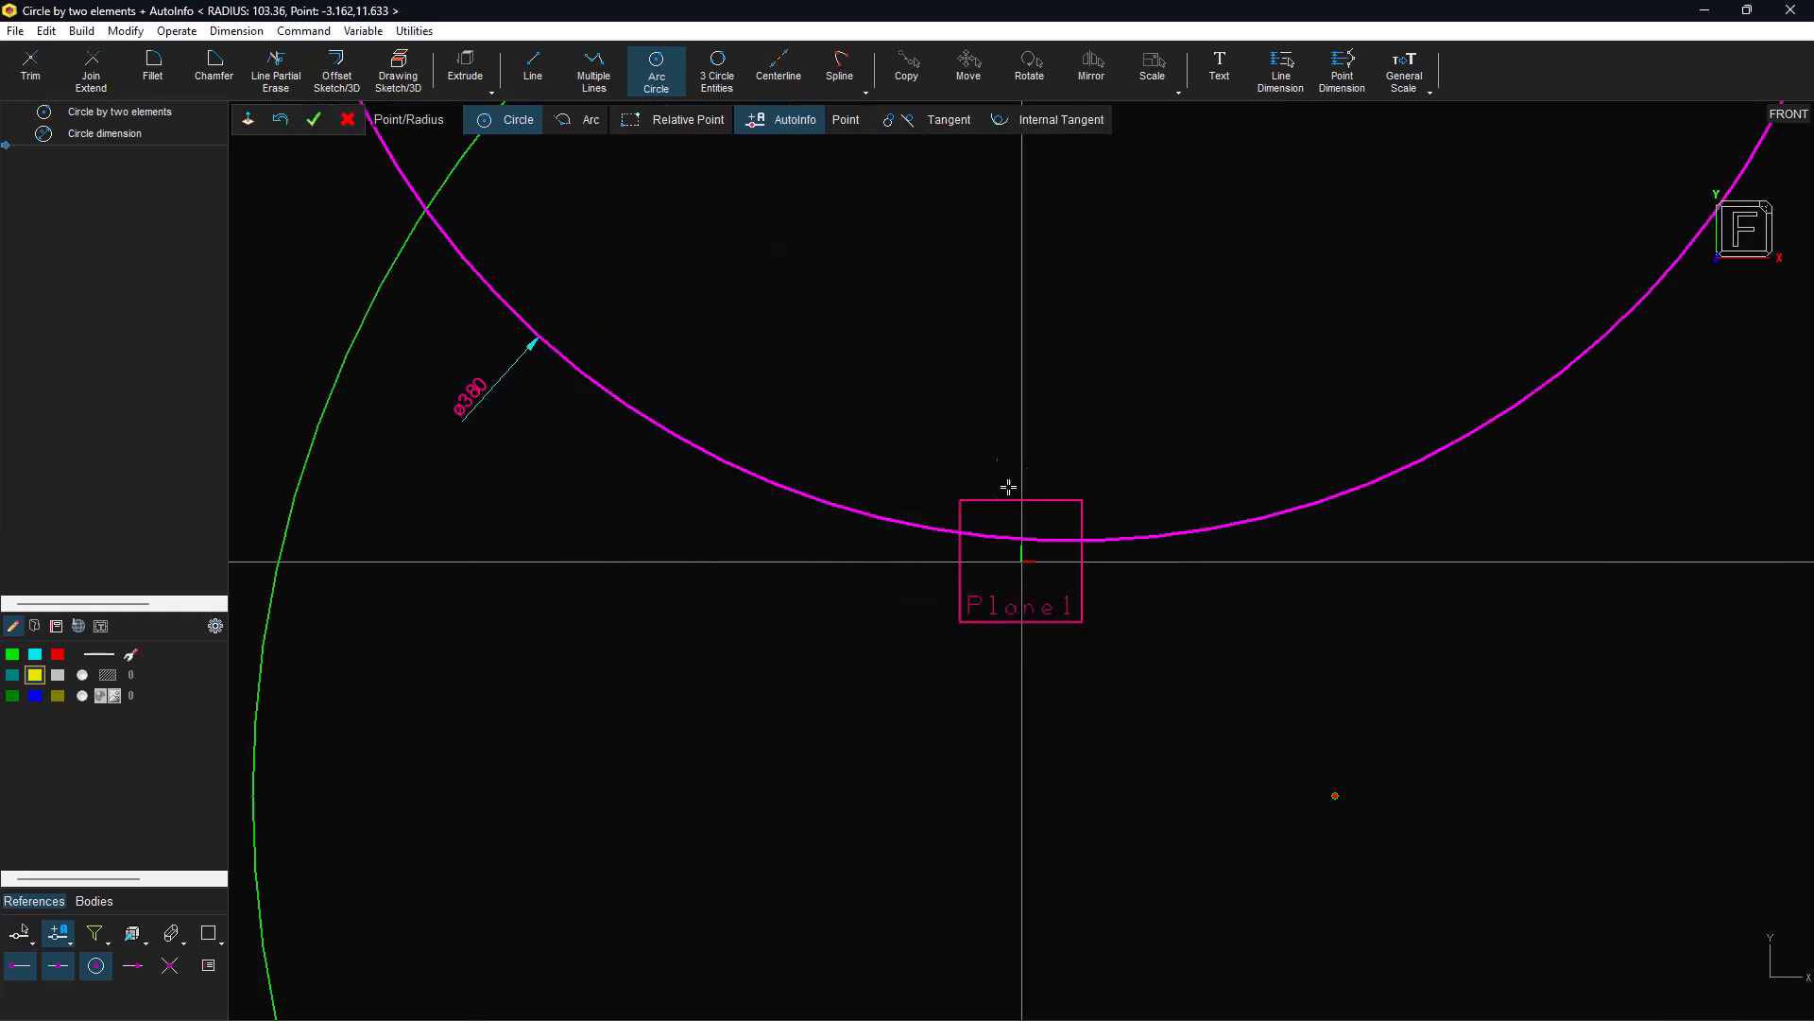
pyautogui.click(950, 120)
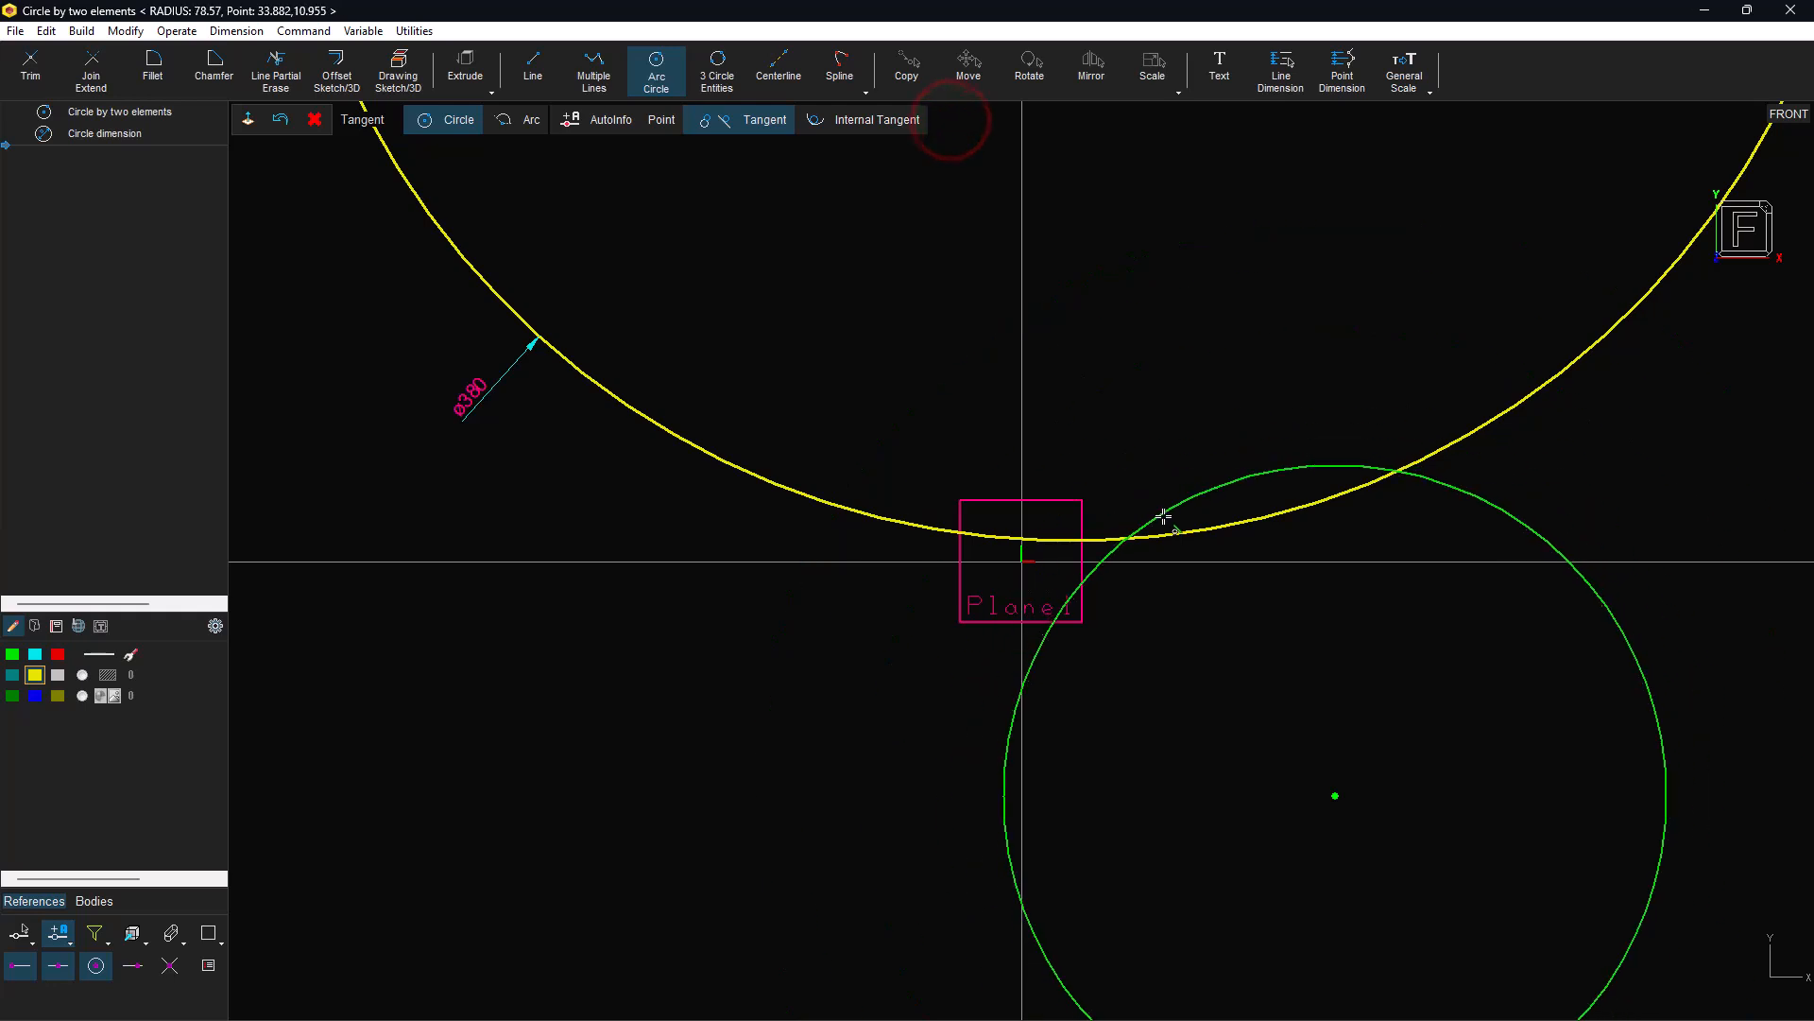
pyautogui.click(1215, 526)
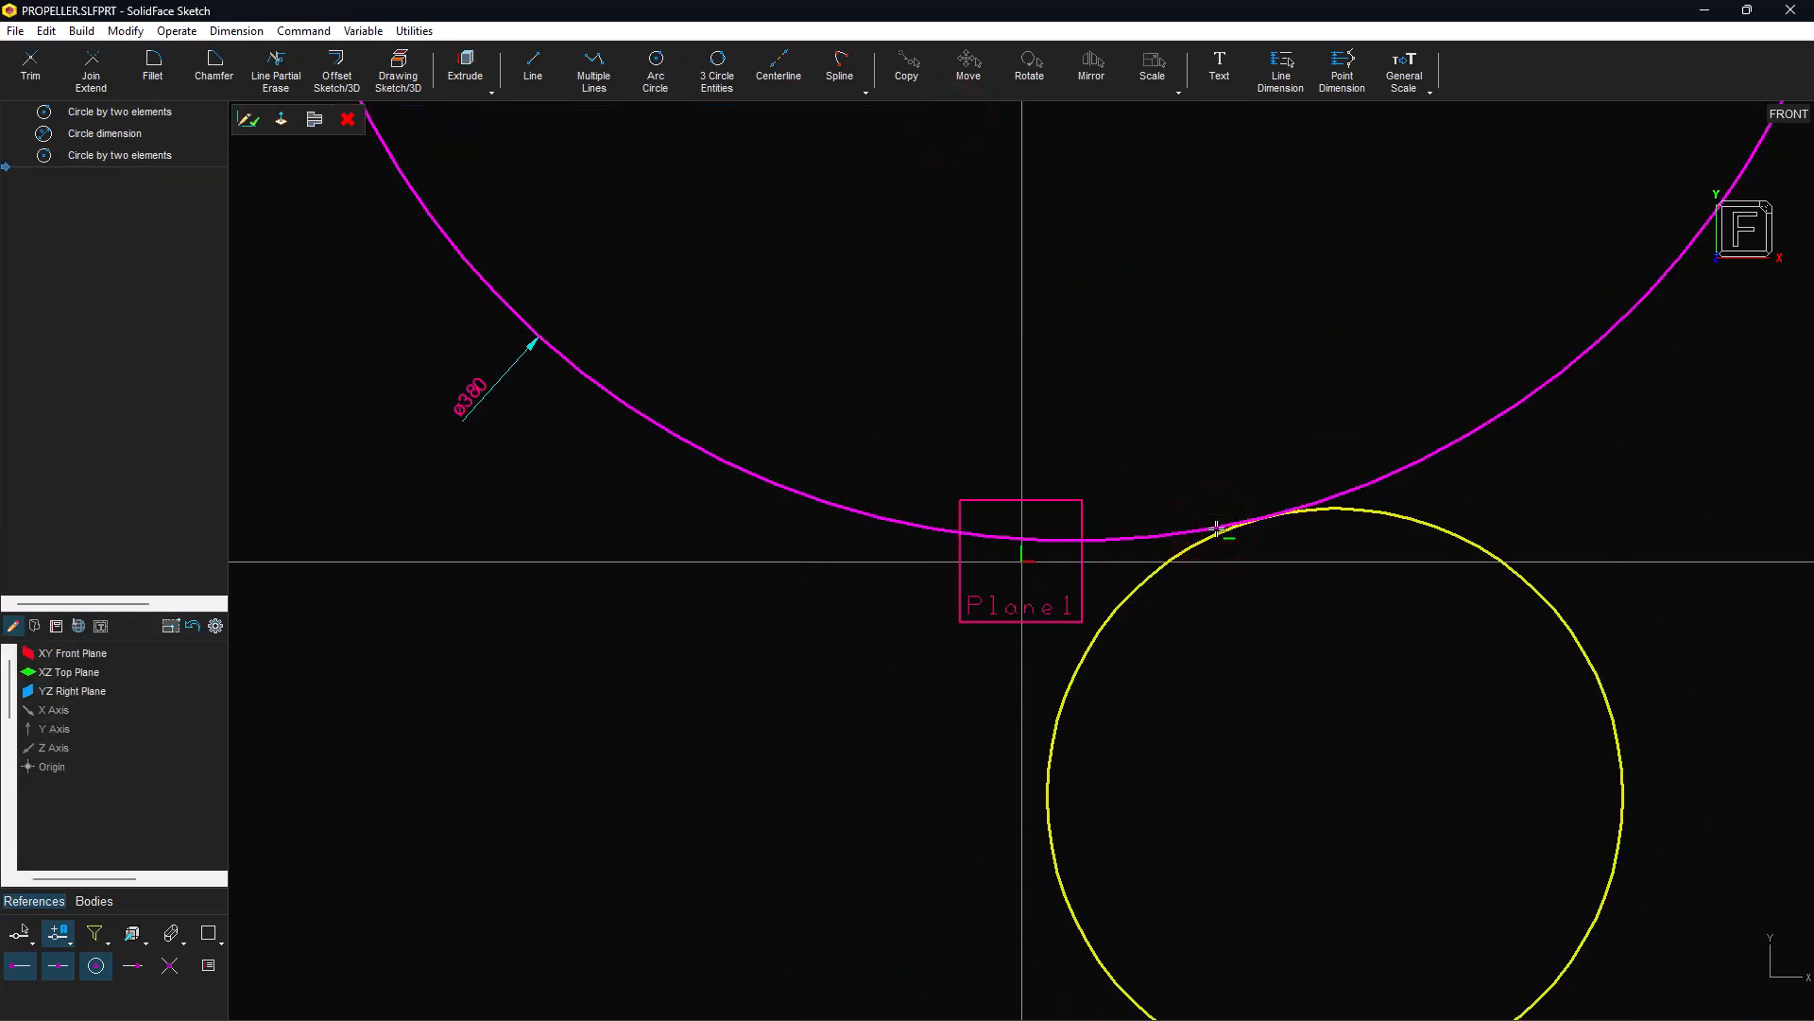
# Draw a vertical line of length 15 with its midpoint at the origin.
pyautogui.click(535, 76)
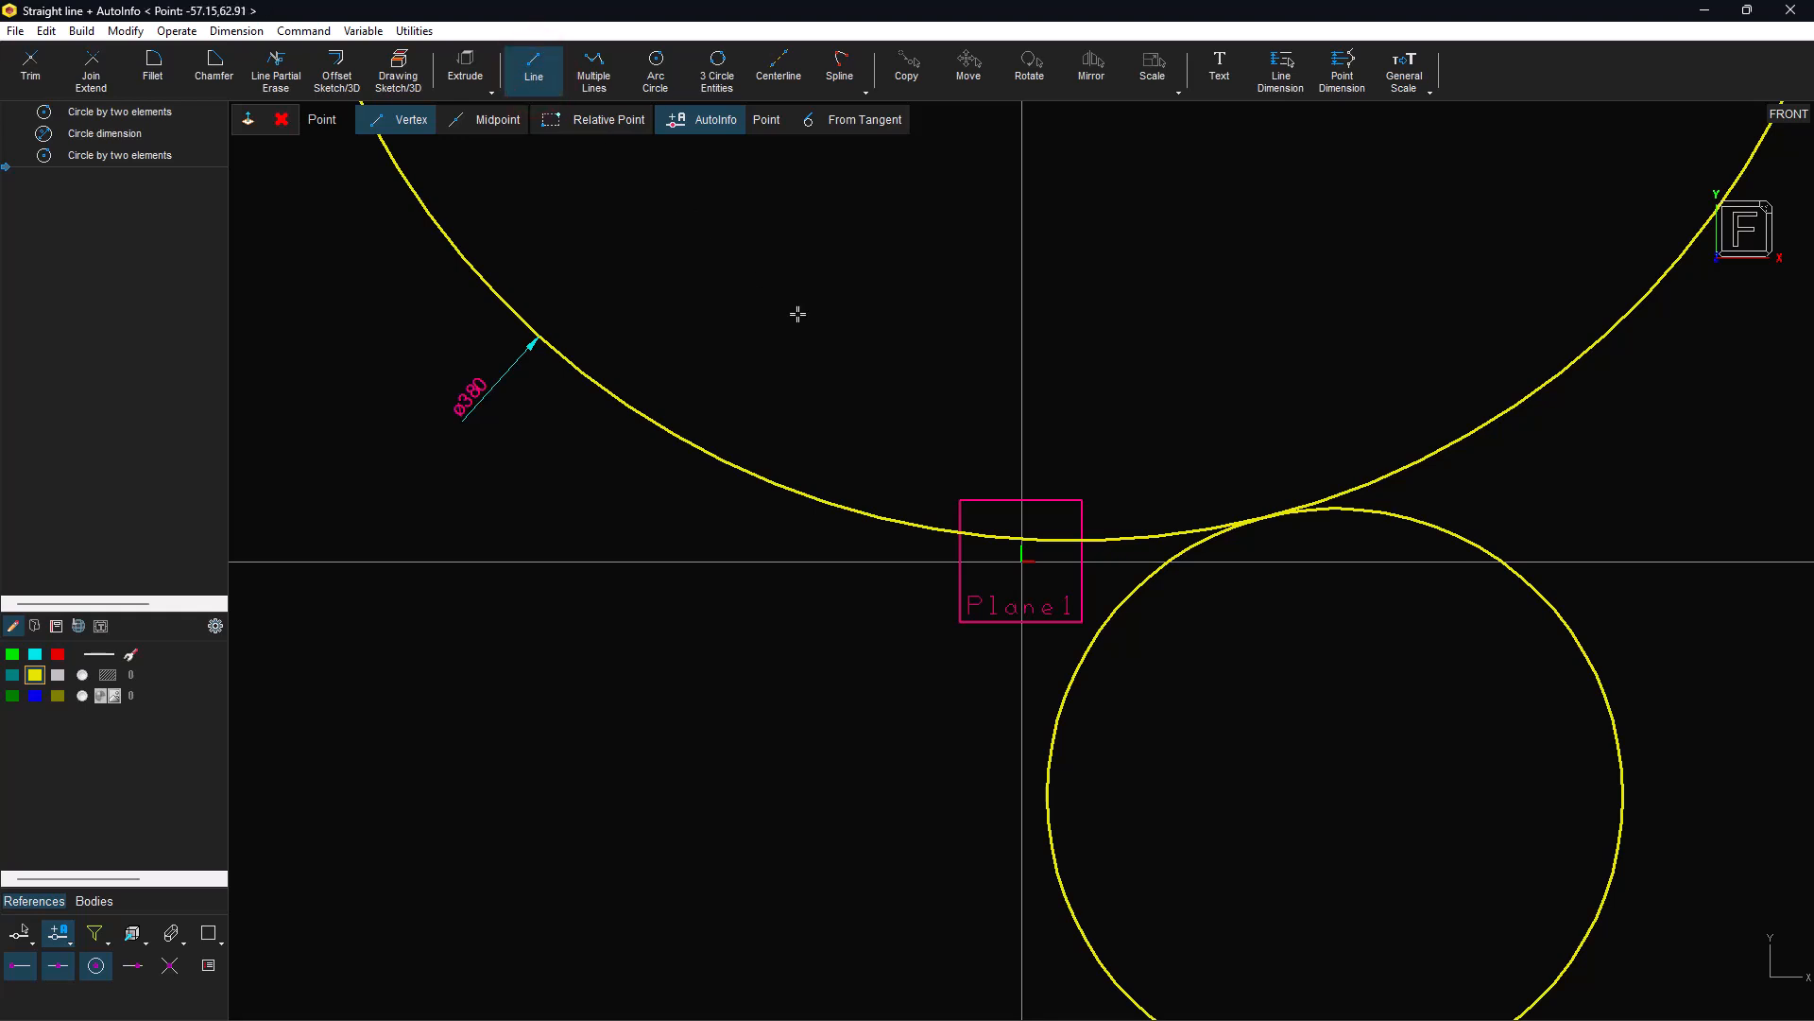
pyautogui.click(1020, 562)
pyautogui.click(1021, 564)
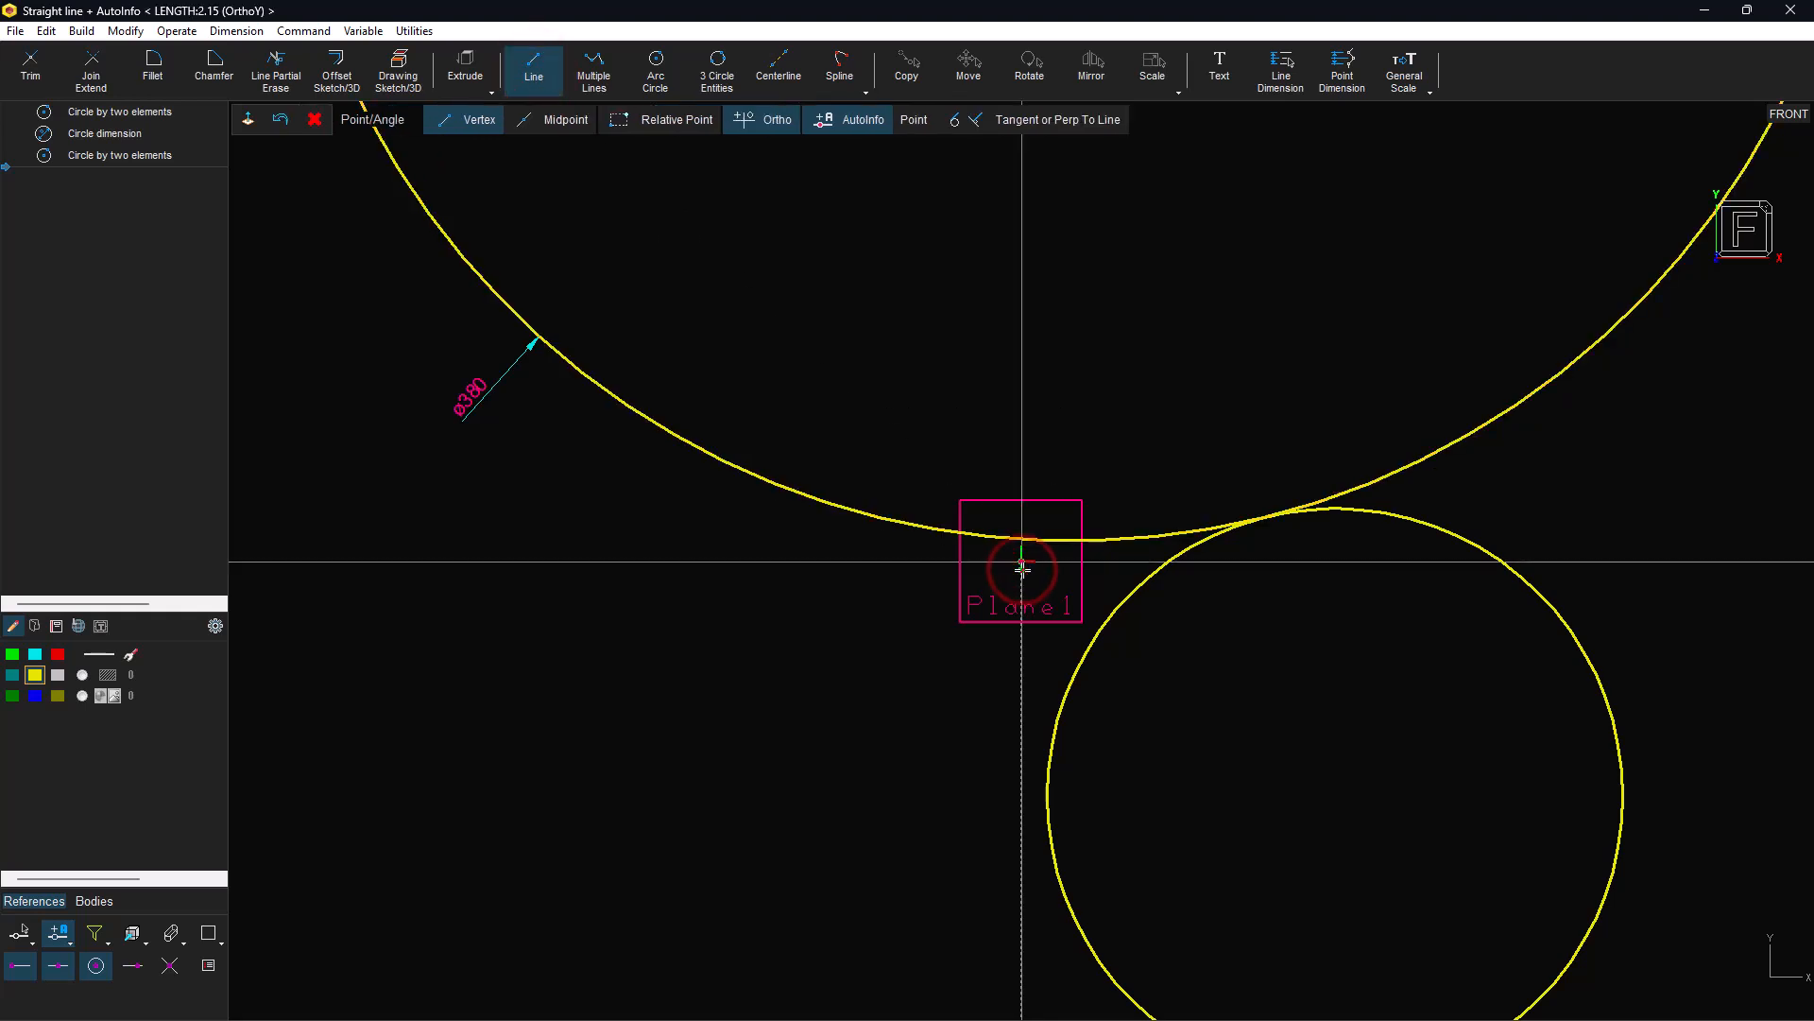
pyautogui.click(584, 121)
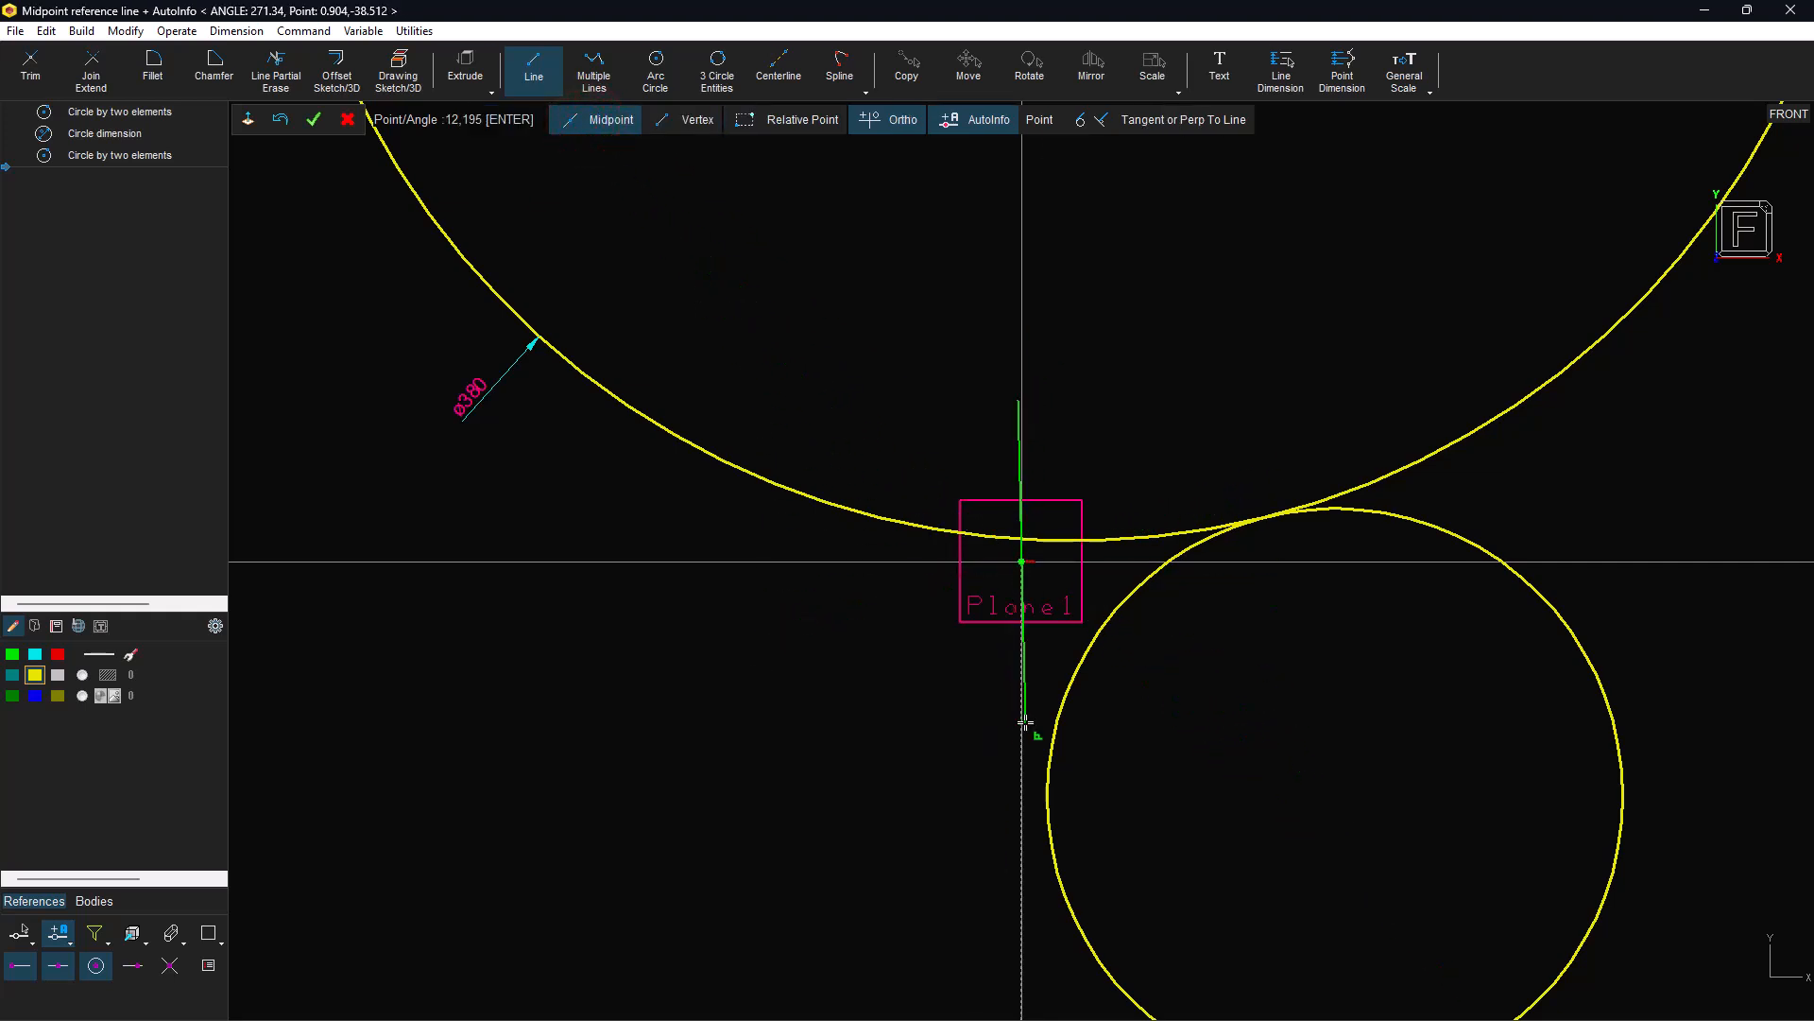
pyautogui.write('15')
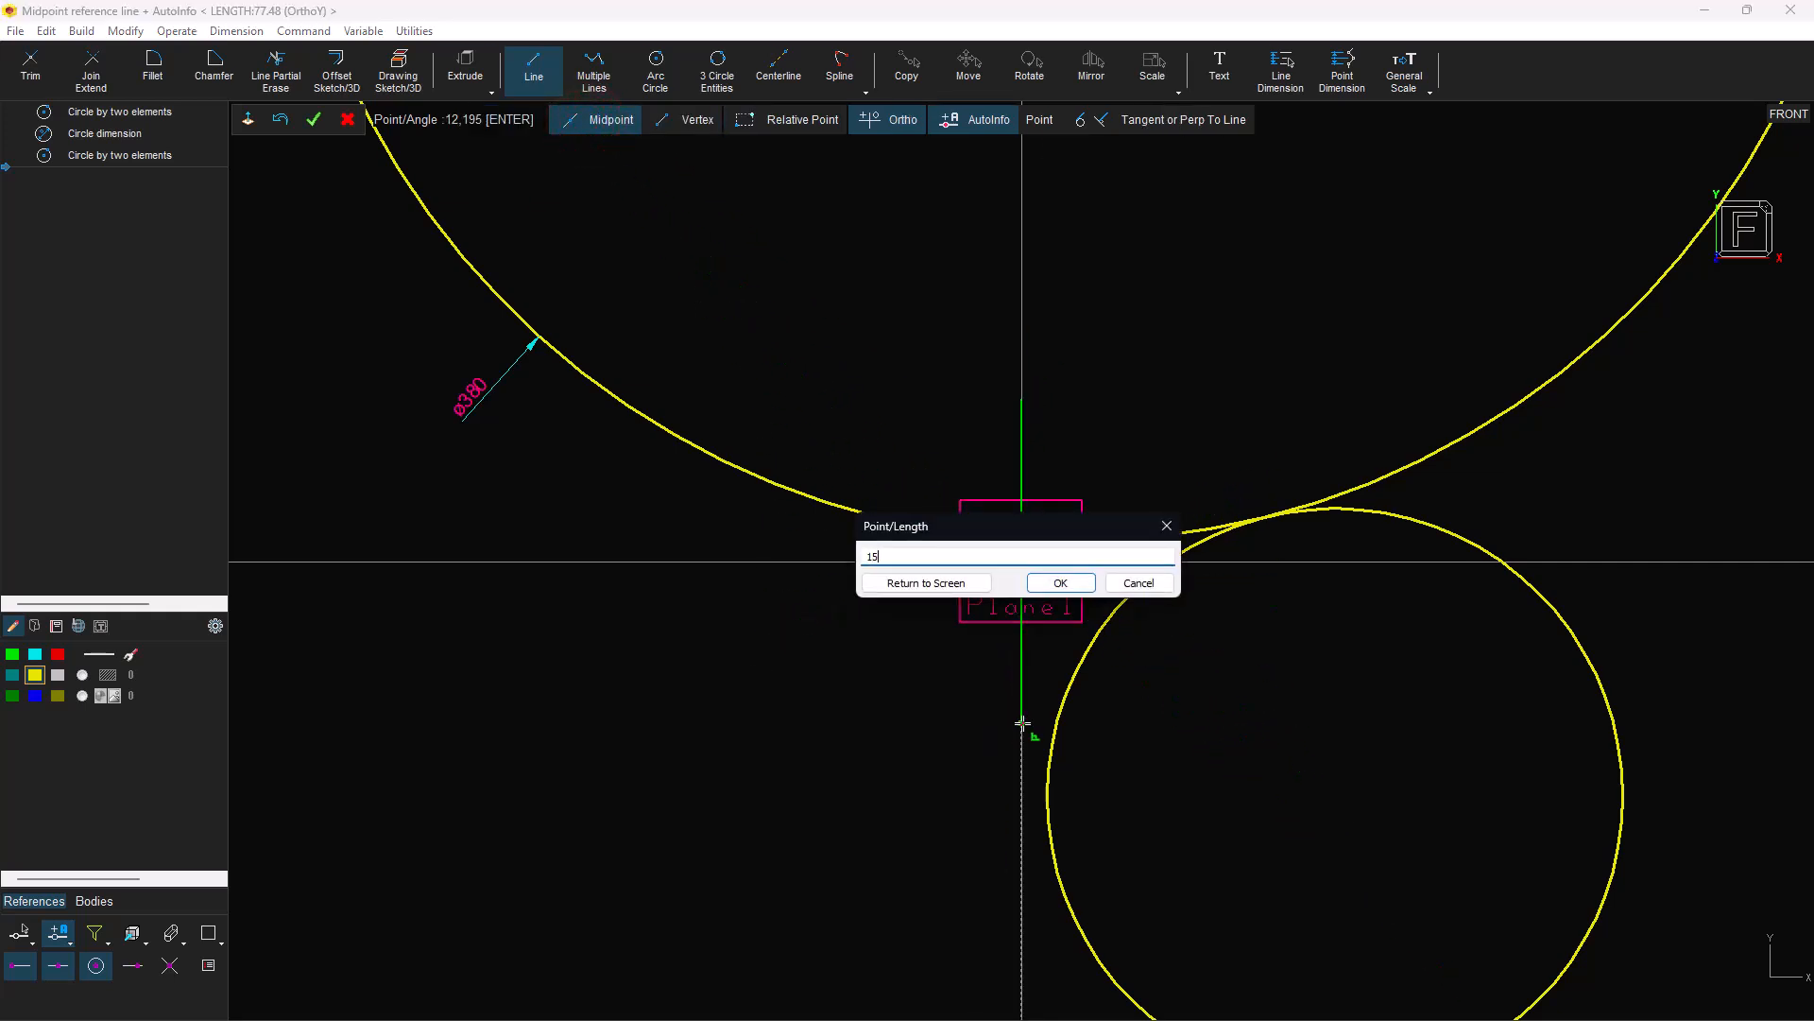
pyautogui.press('Return')
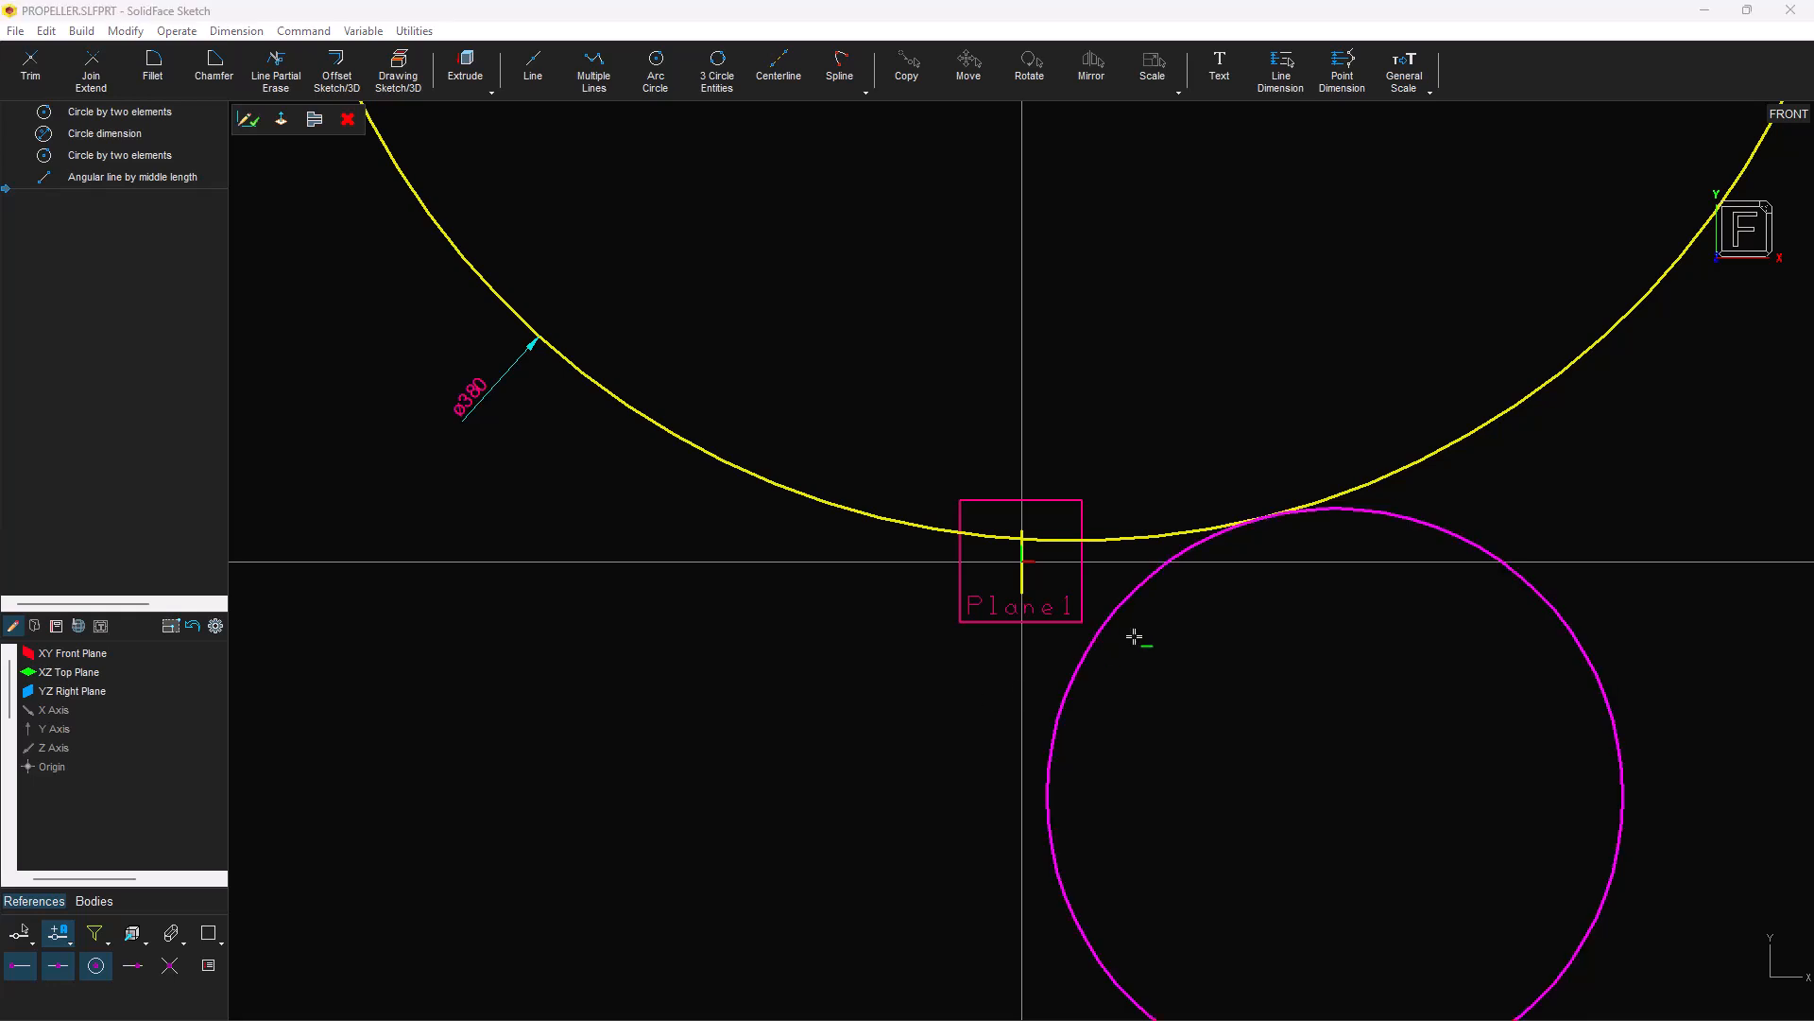
# Mirror the tangent circle across the horizontal axis through the origin, keeping the original circle.
pyautogui.click(1361, 513)
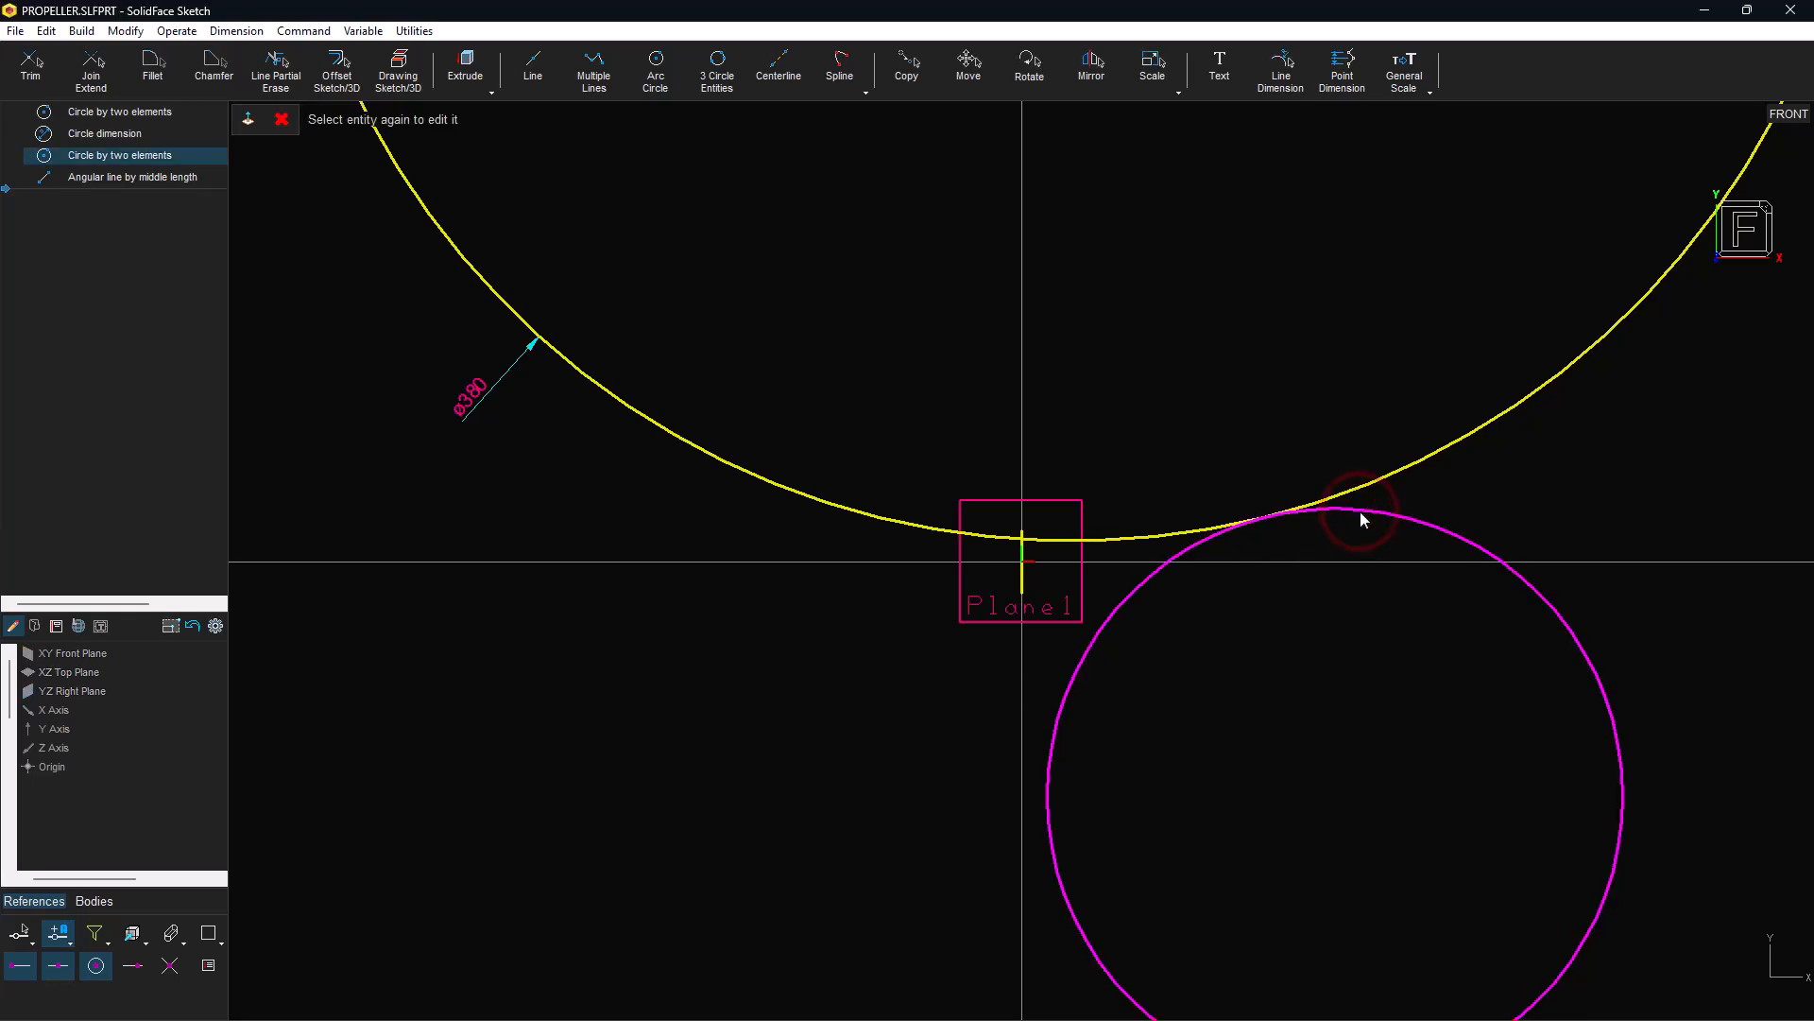
pyautogui.click(1090, 76)
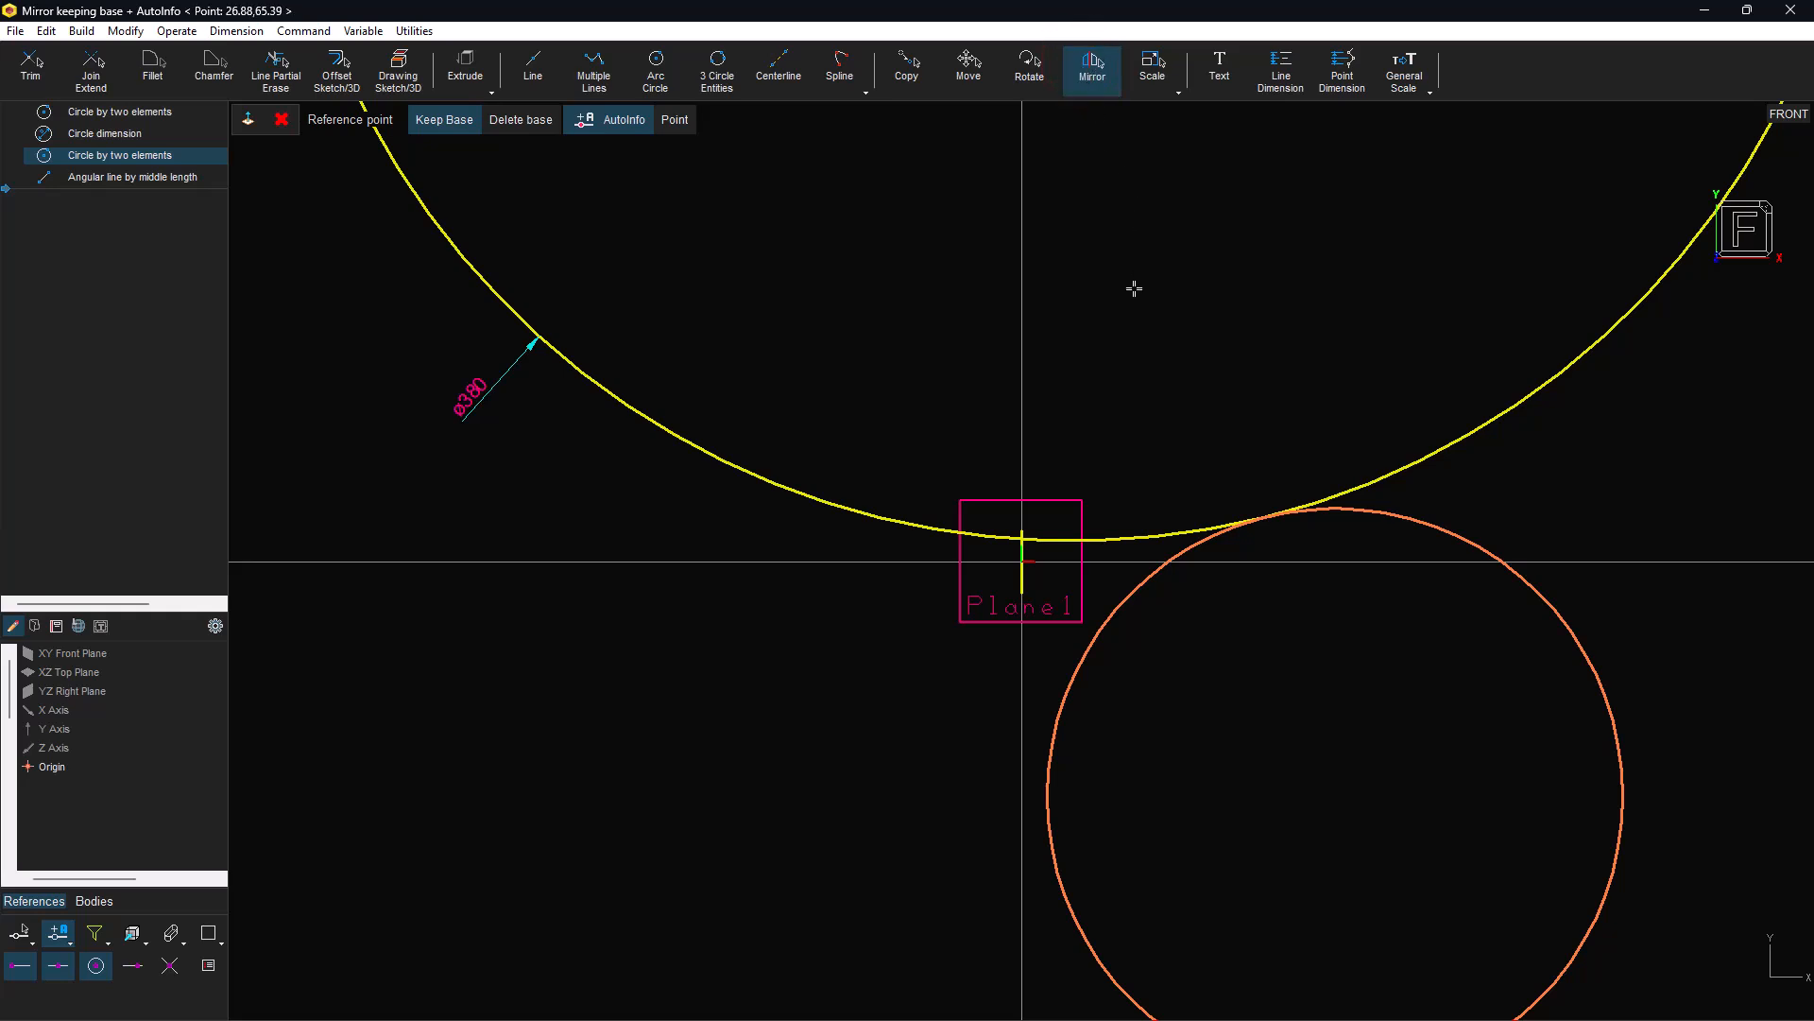
pyautogui.click(1020, 563)
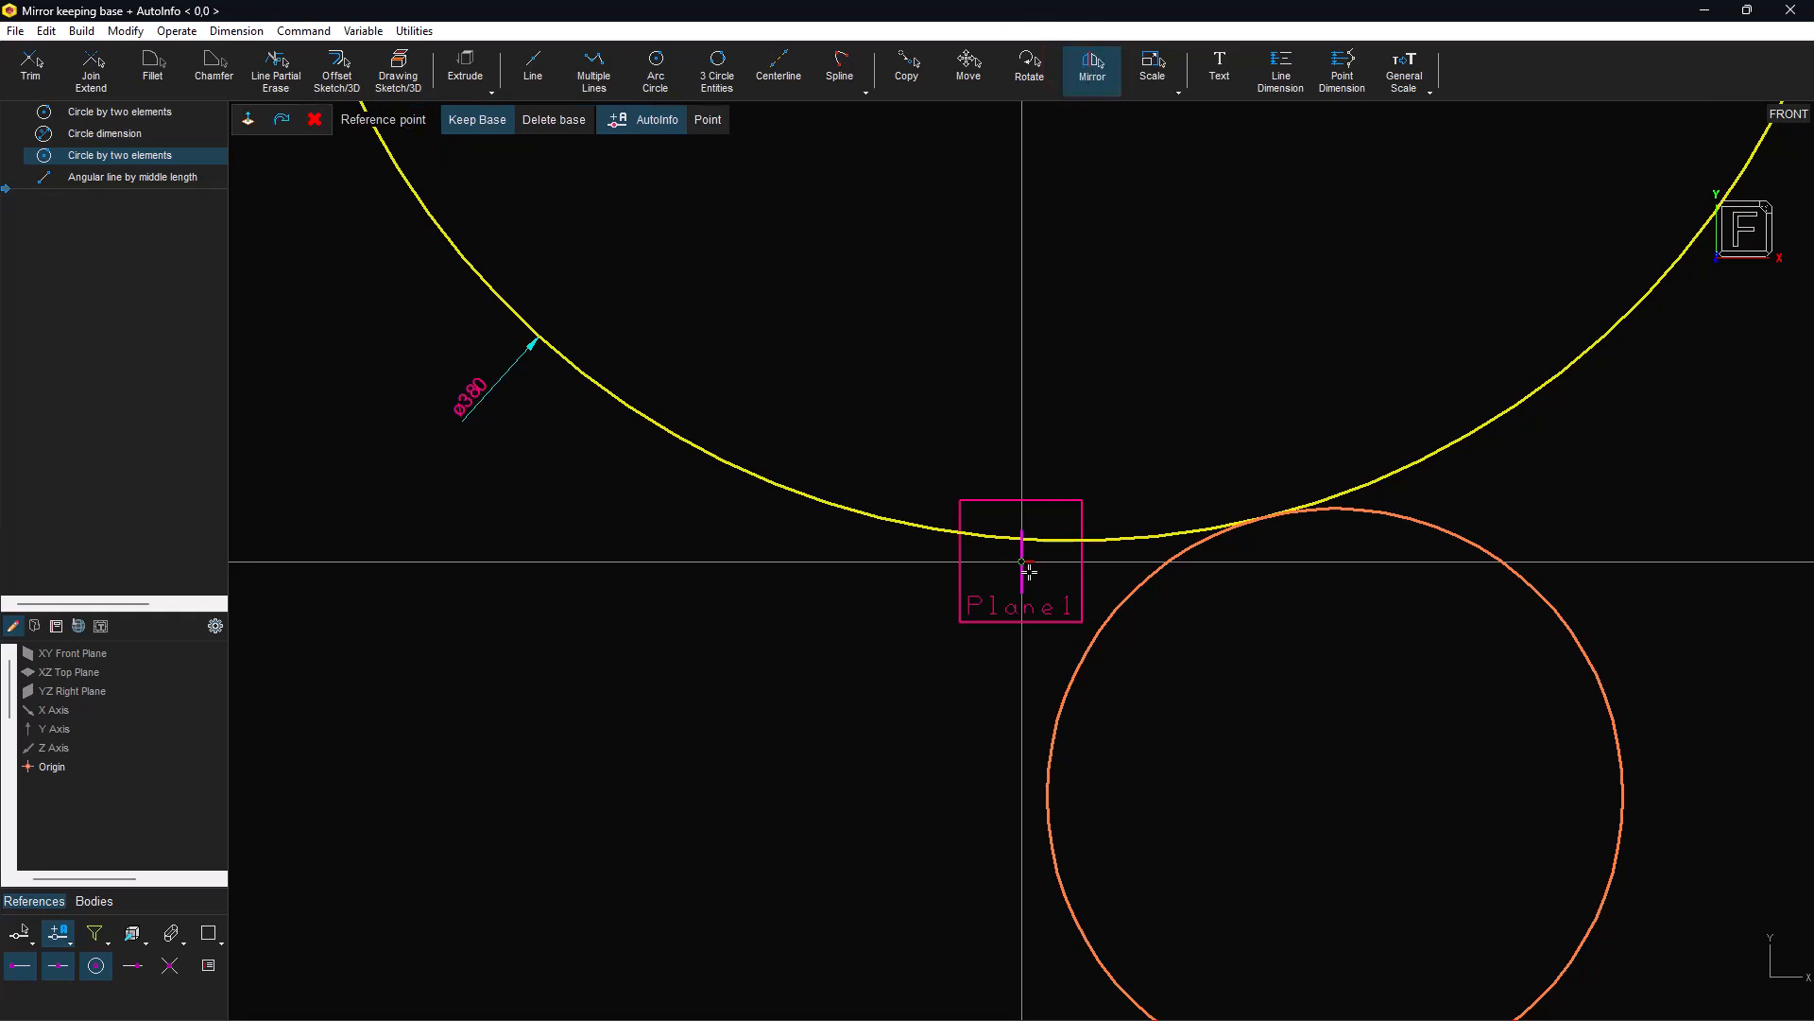
pyautogui.click(1021, 564)
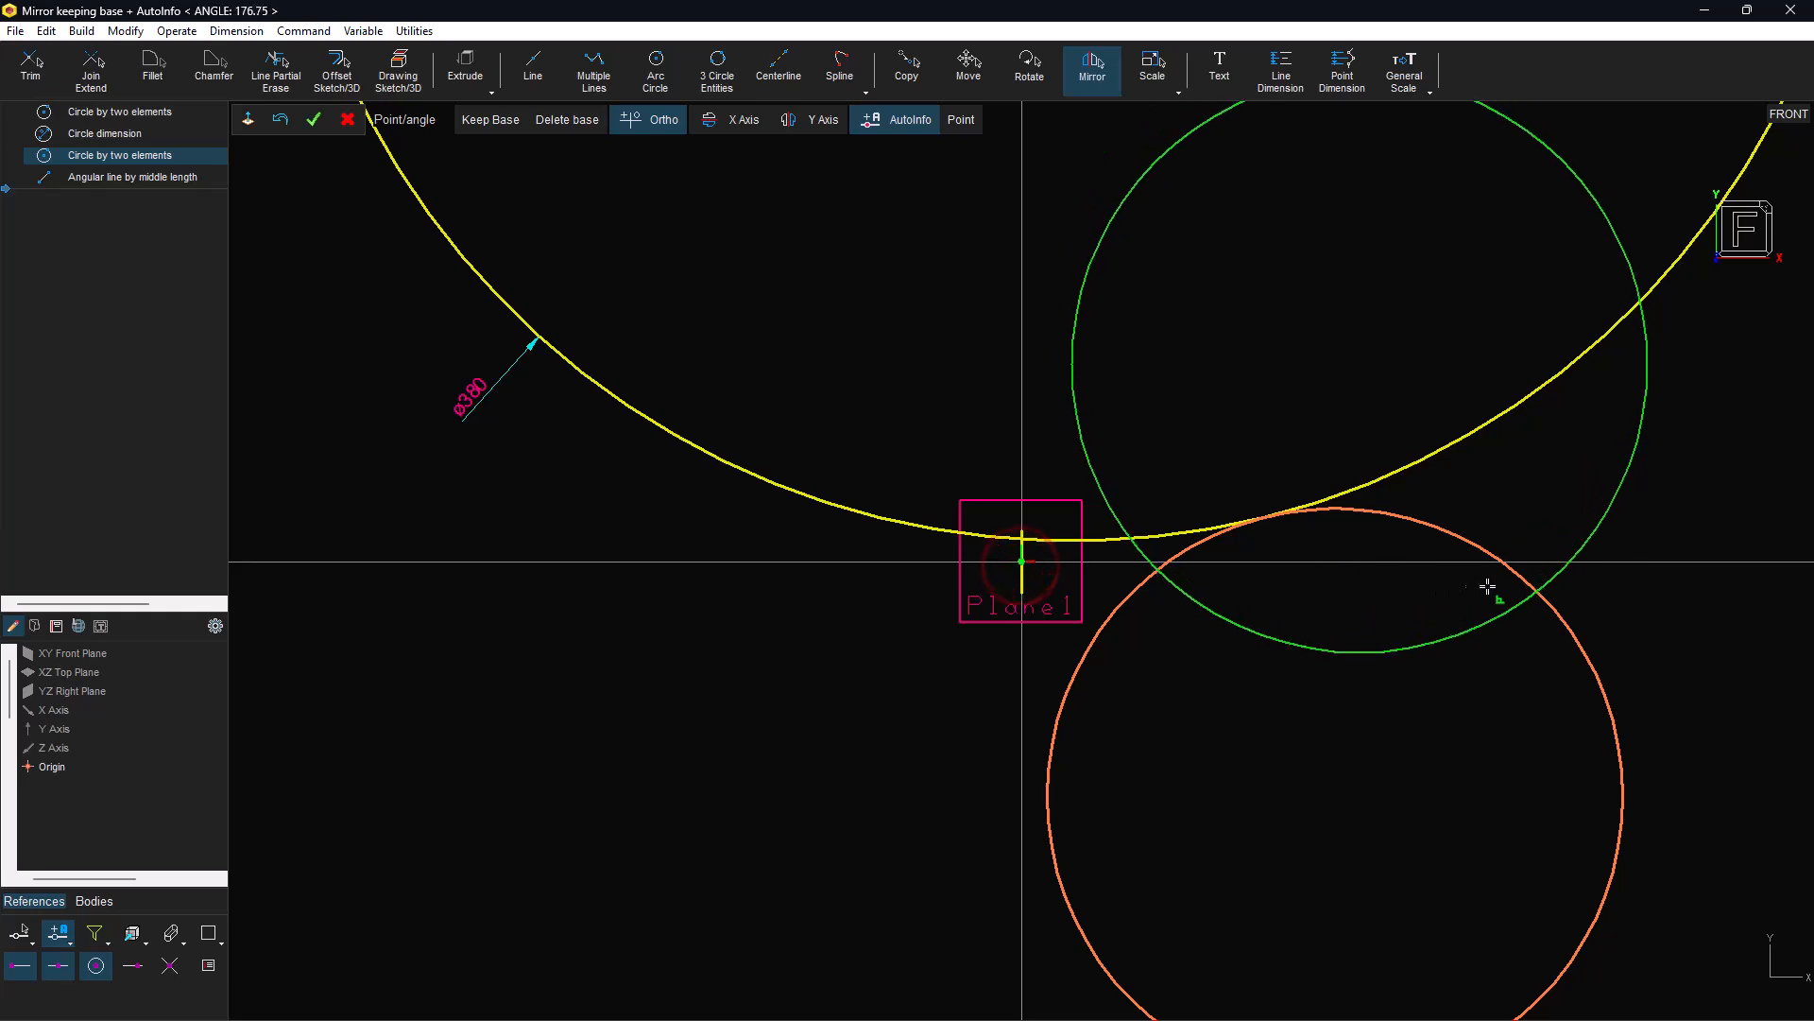
pyautogui.click(1685, 564)
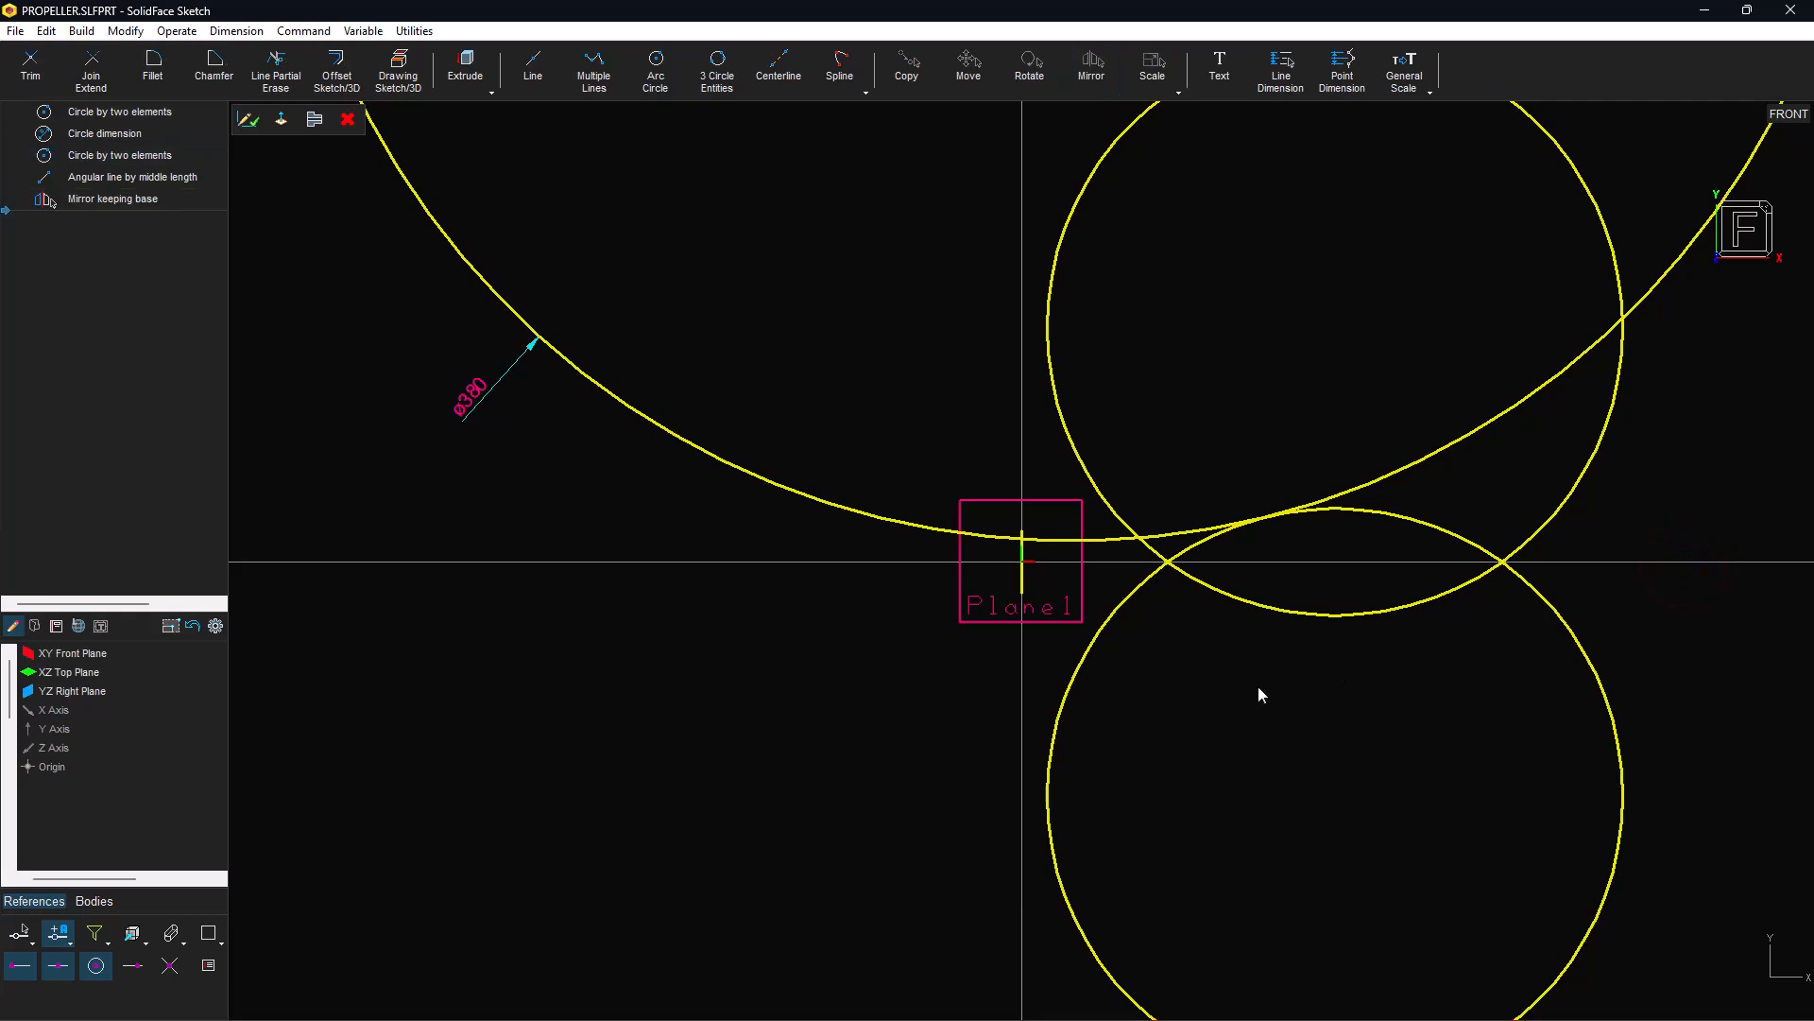
# Draw a three-entity circle of radius 6, internally tangent to the tangent circle and its mirrored copy where they overlap.
pyautogui.click(717, 71)
pyautogui.click(820, 123)
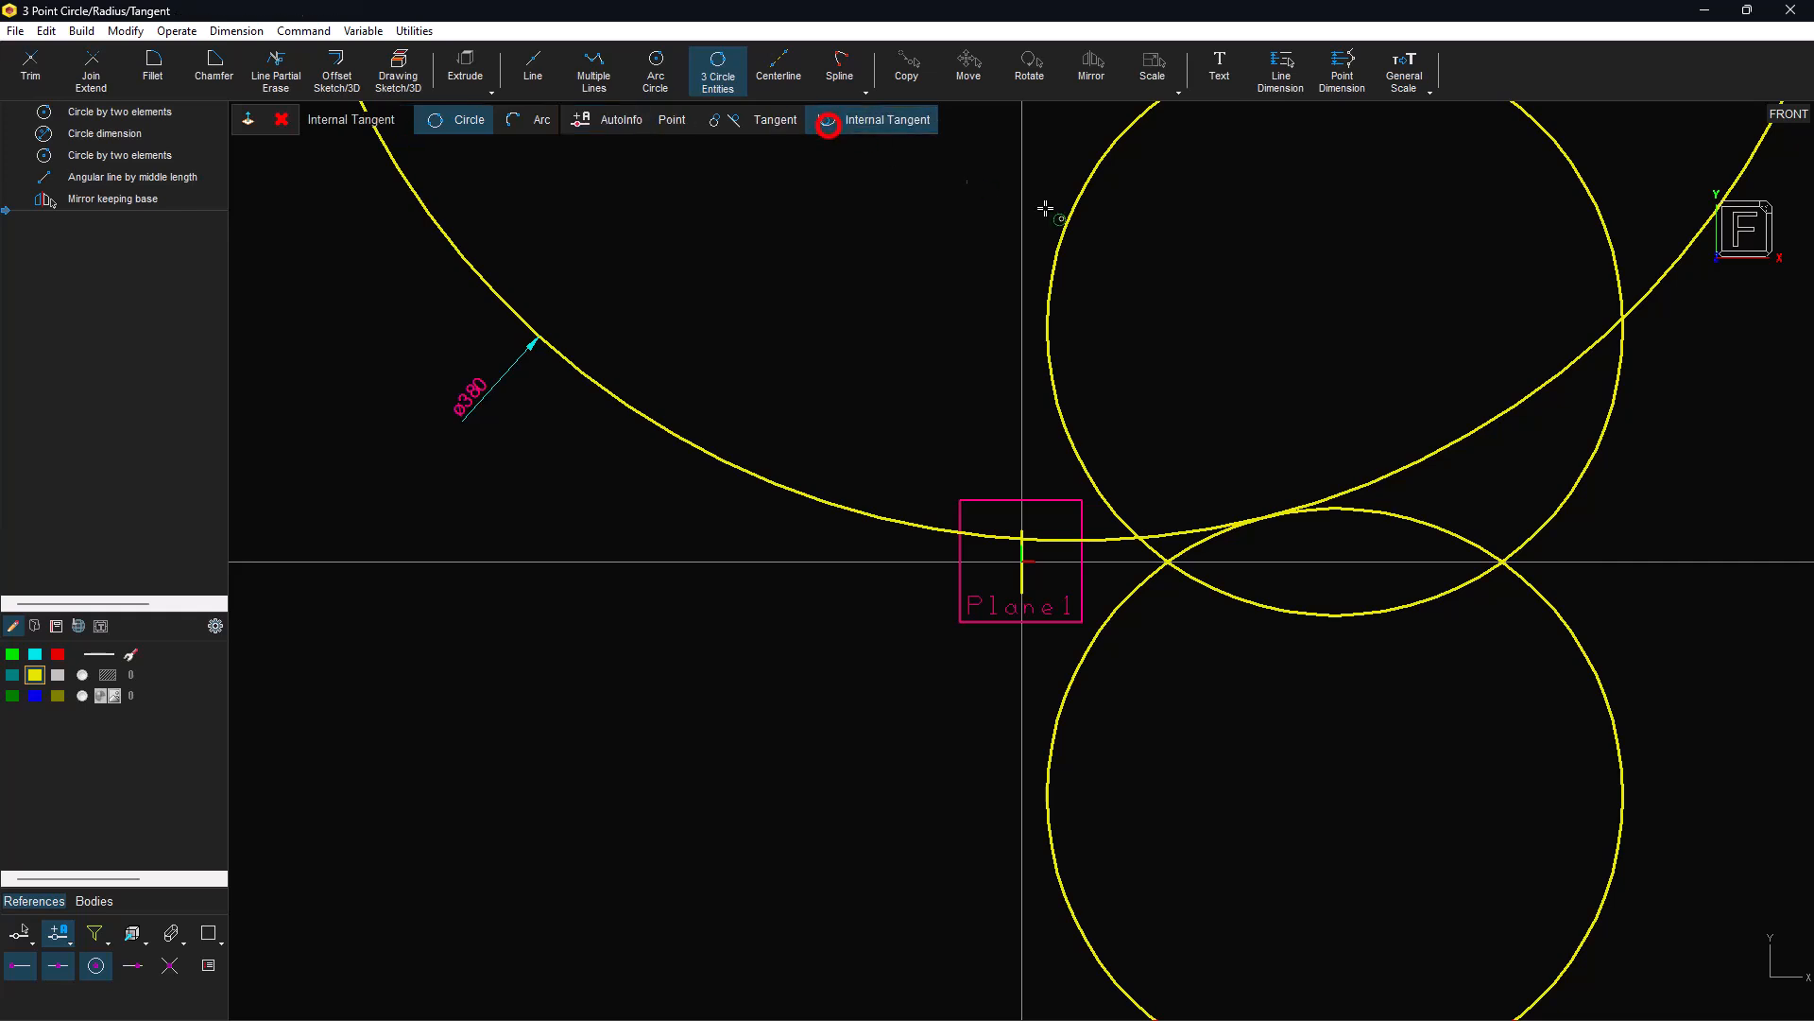
pyautogui.click(1429, 525)
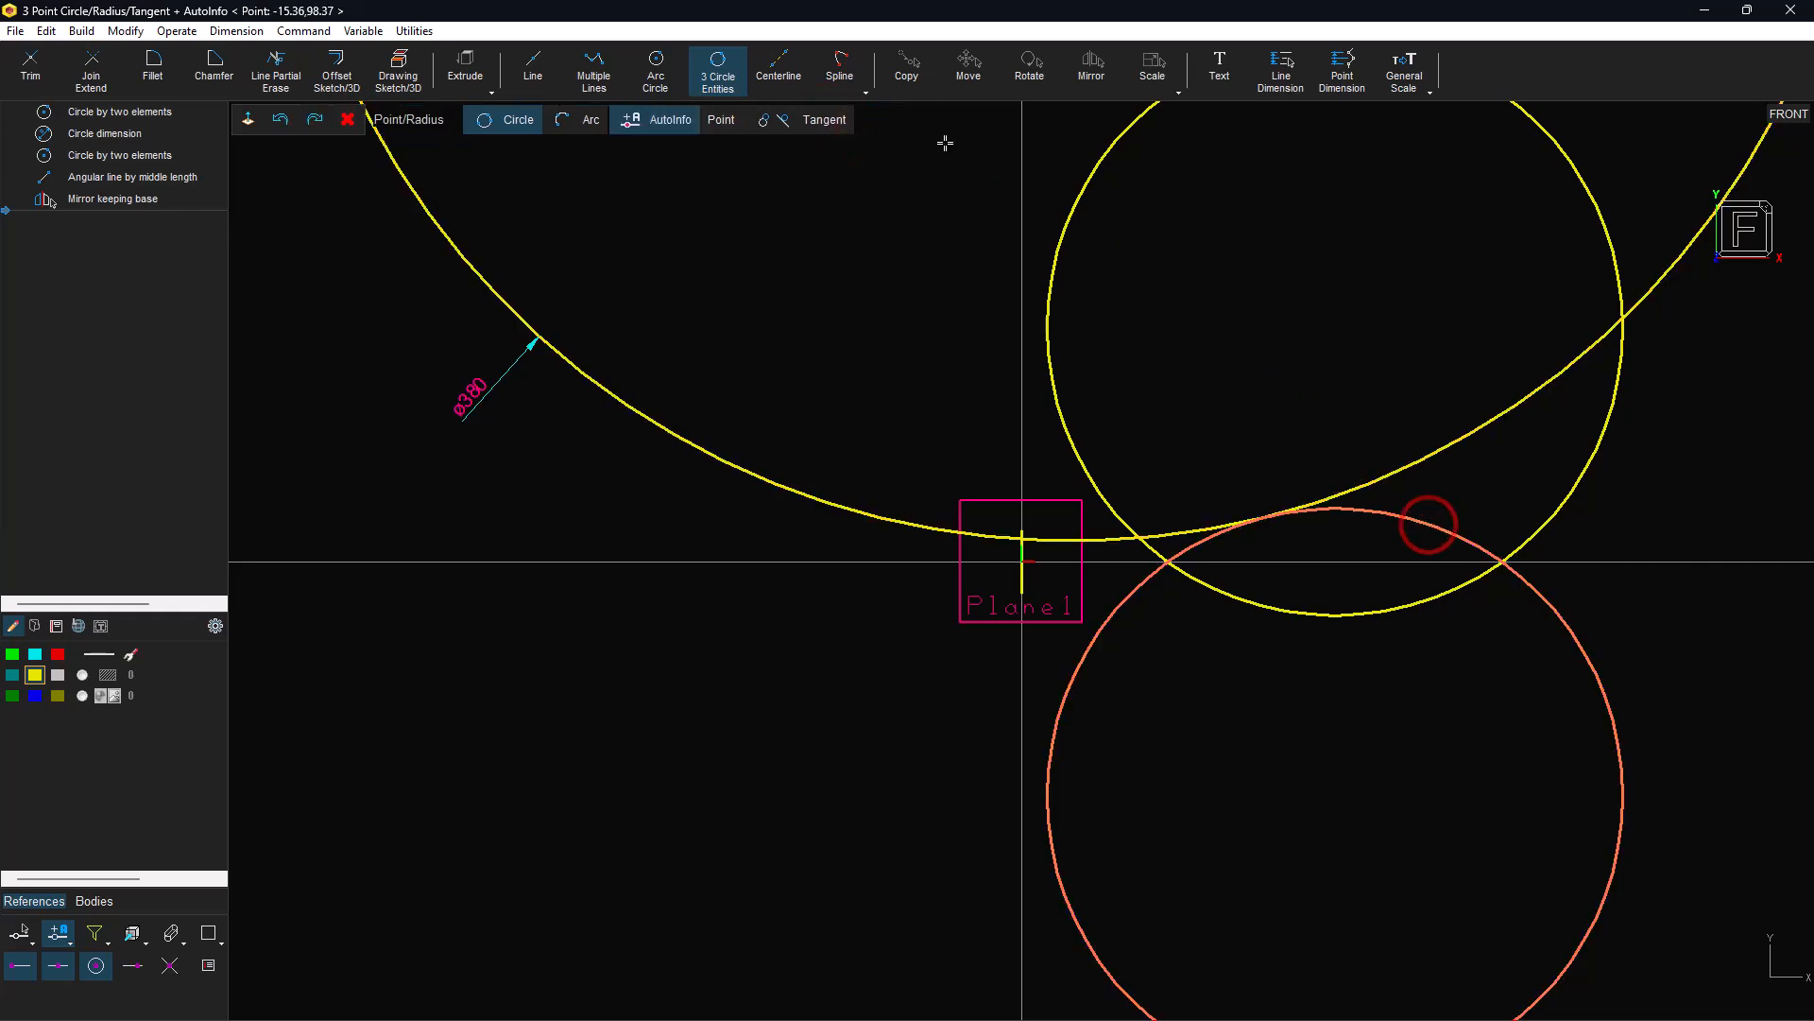
pyautogui.click(790, 130)
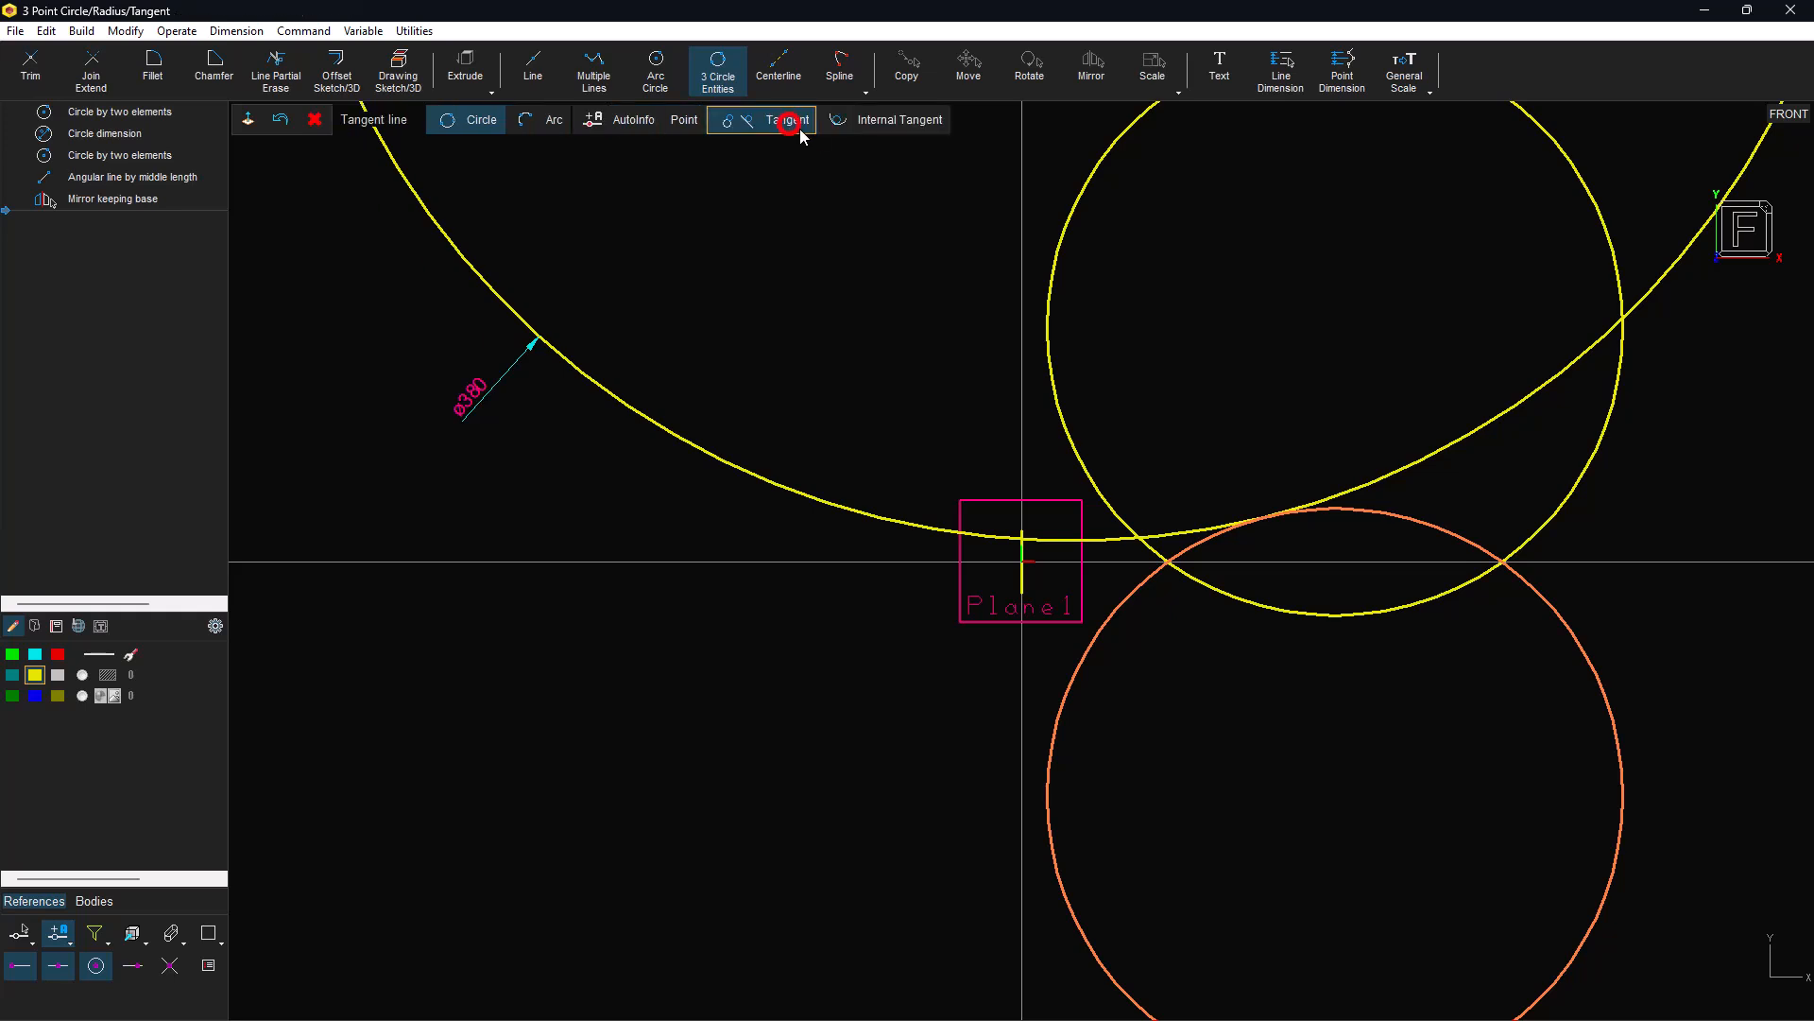
pyautogui.click(875, 124)
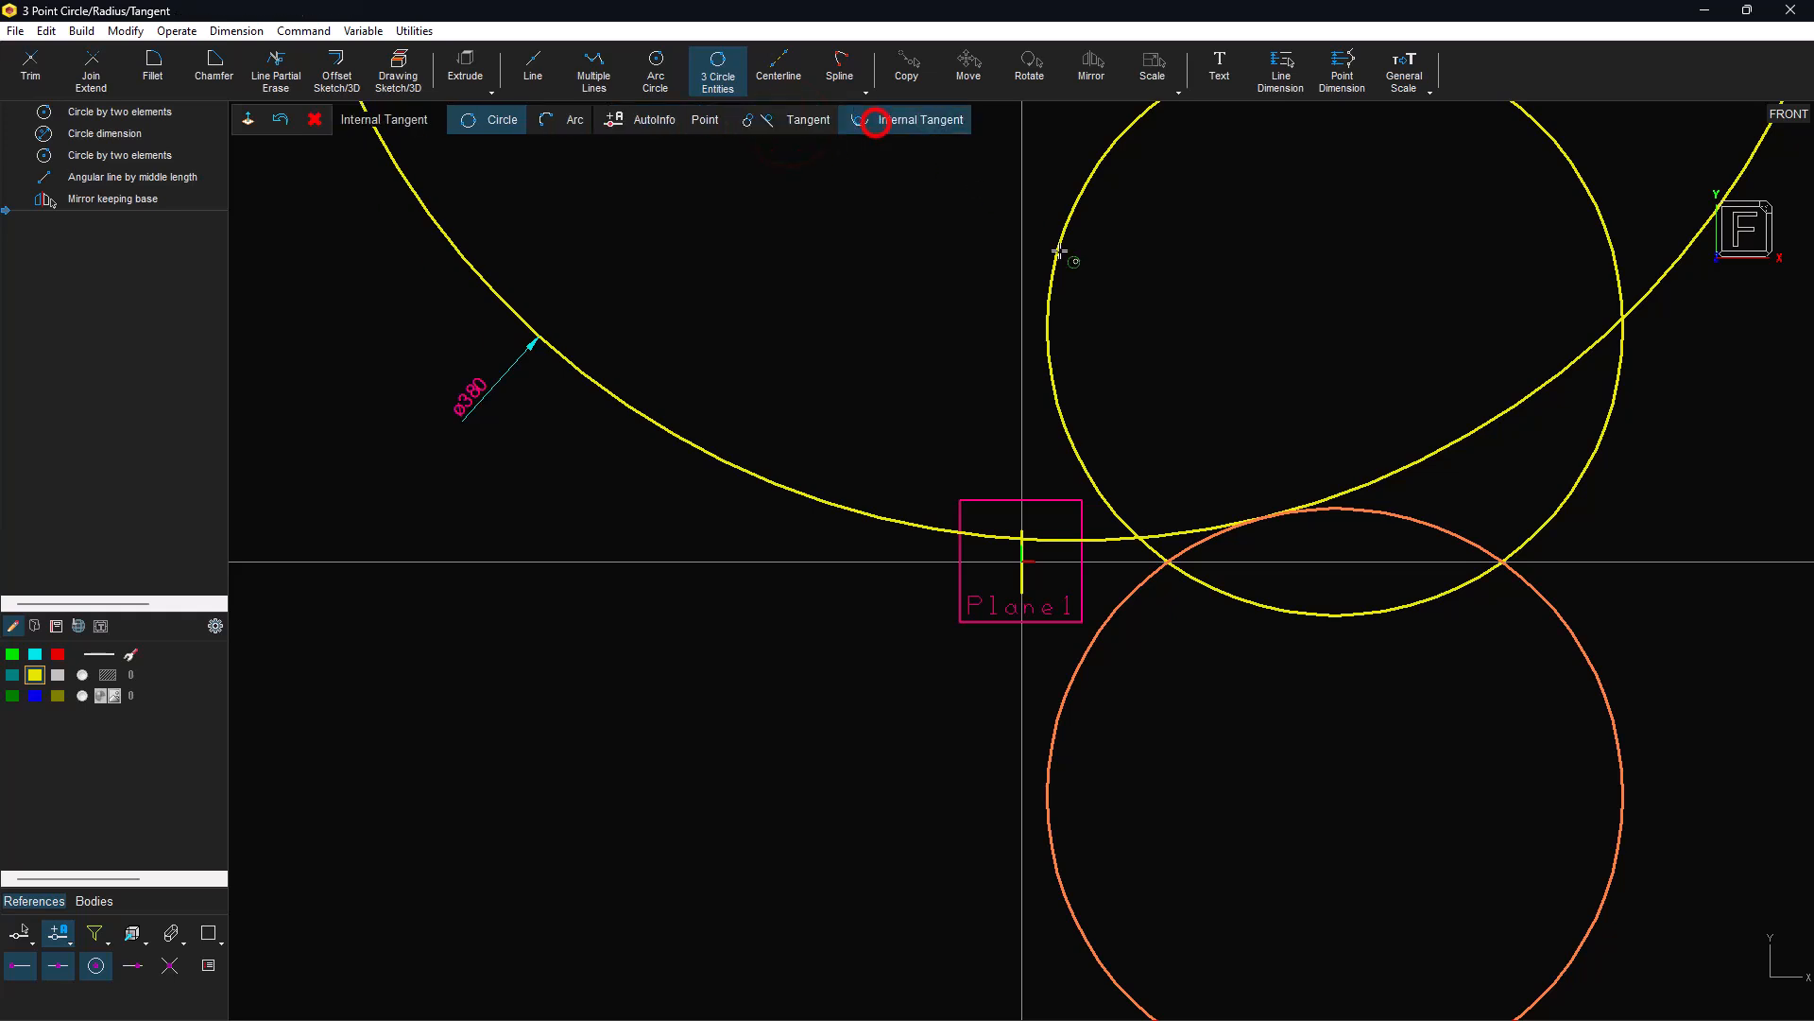
pyautogui.click(1434, 598)
pyautogui.write('6')
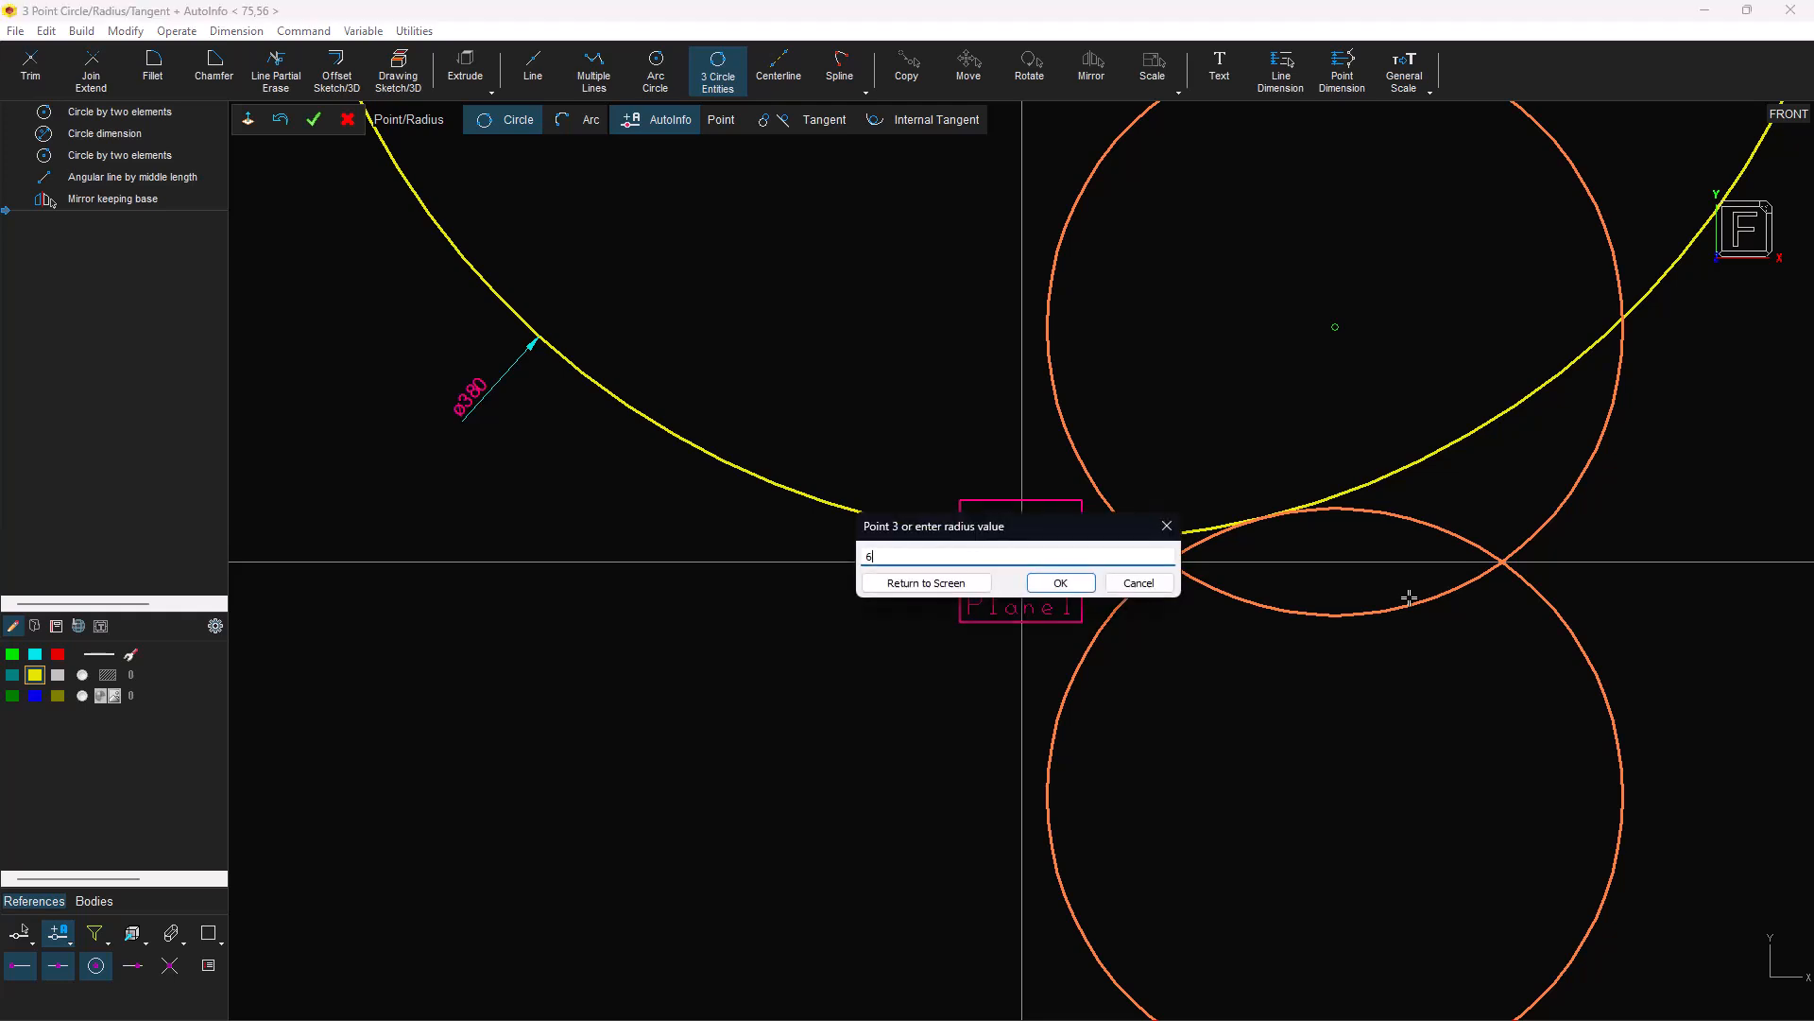
pyautogui.press('Return')
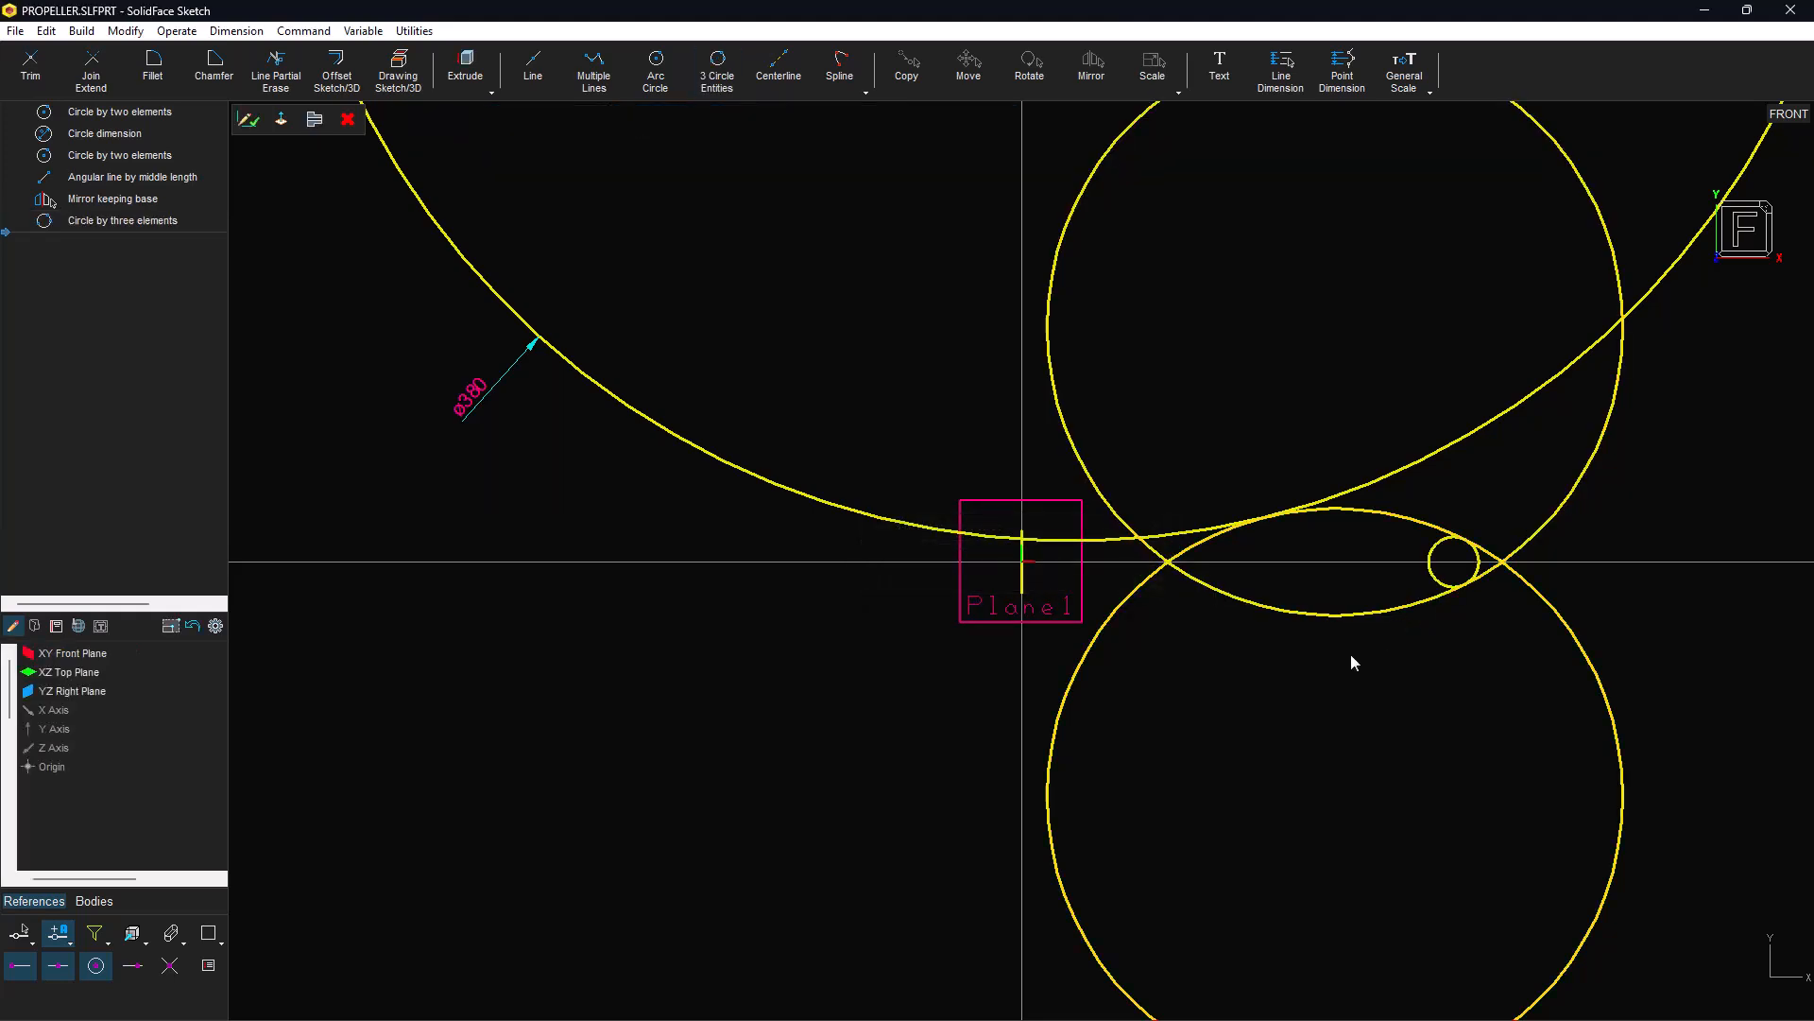
# Trim the radius 6 circle to its outer arc between the two large overlapping circles, using them as the two reference lines.
pyautogui.rightClick(1348, 681)
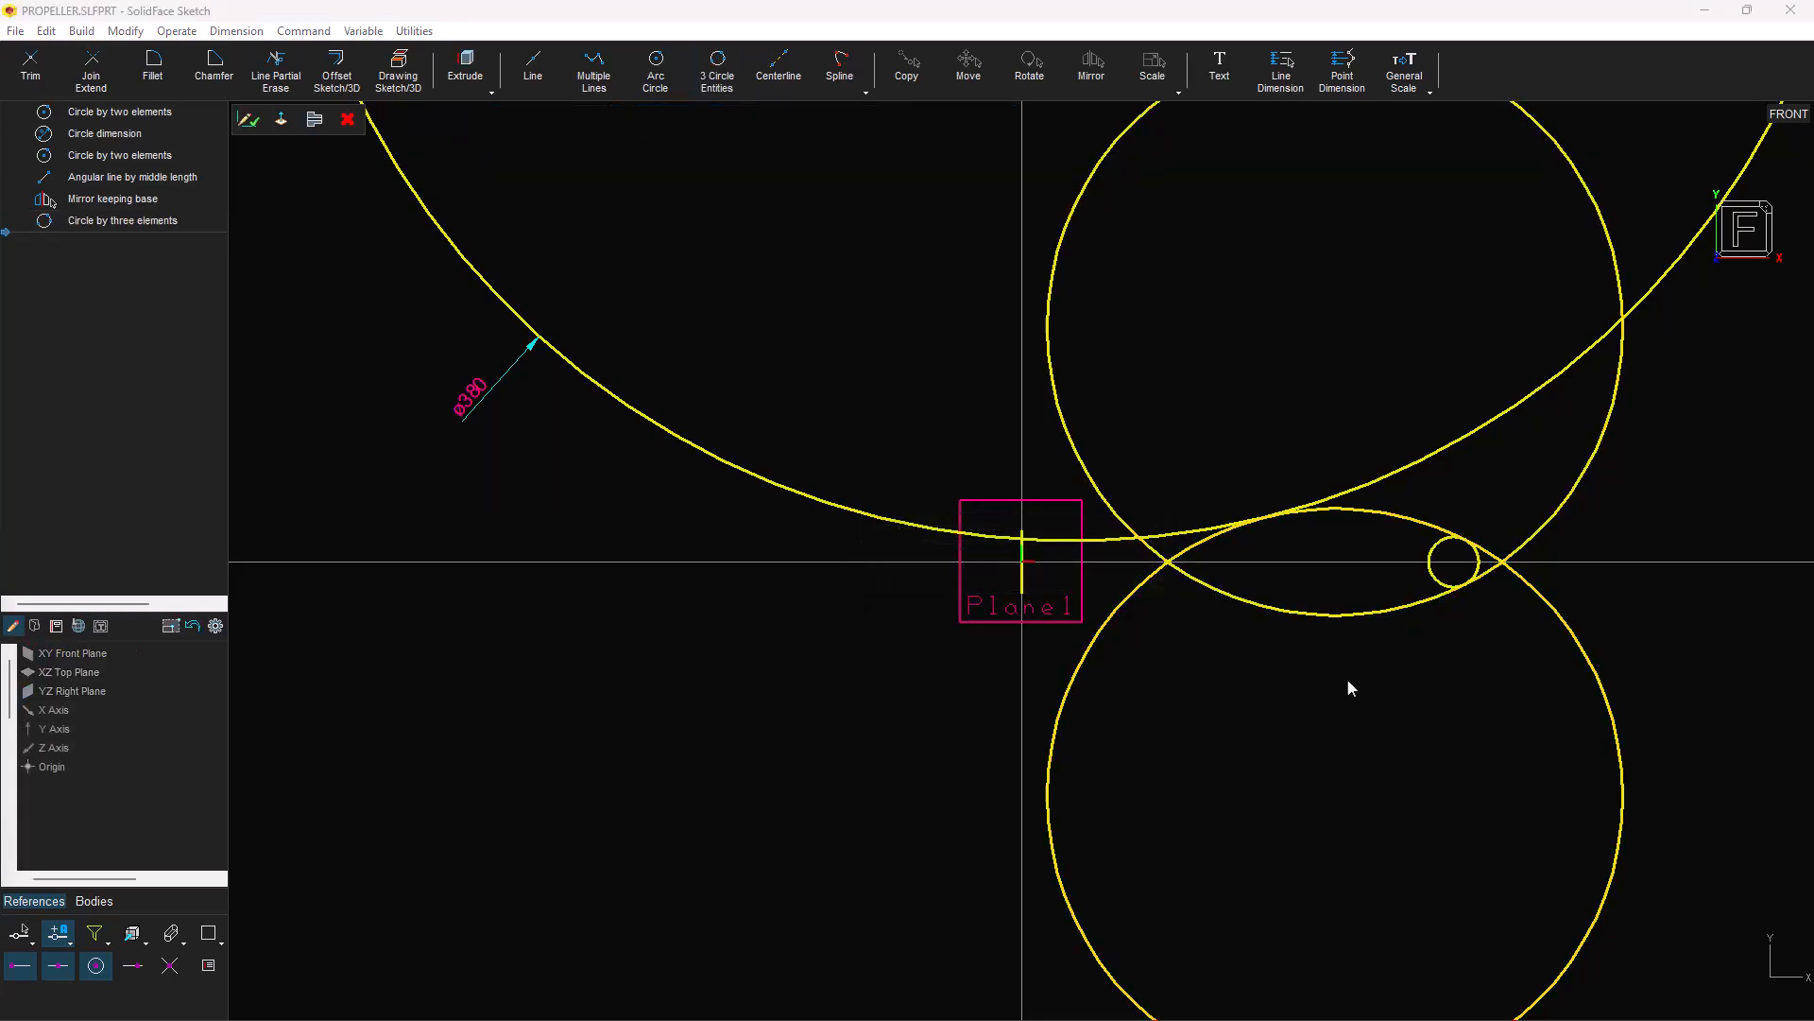
pyautogui.click(1477, 564)
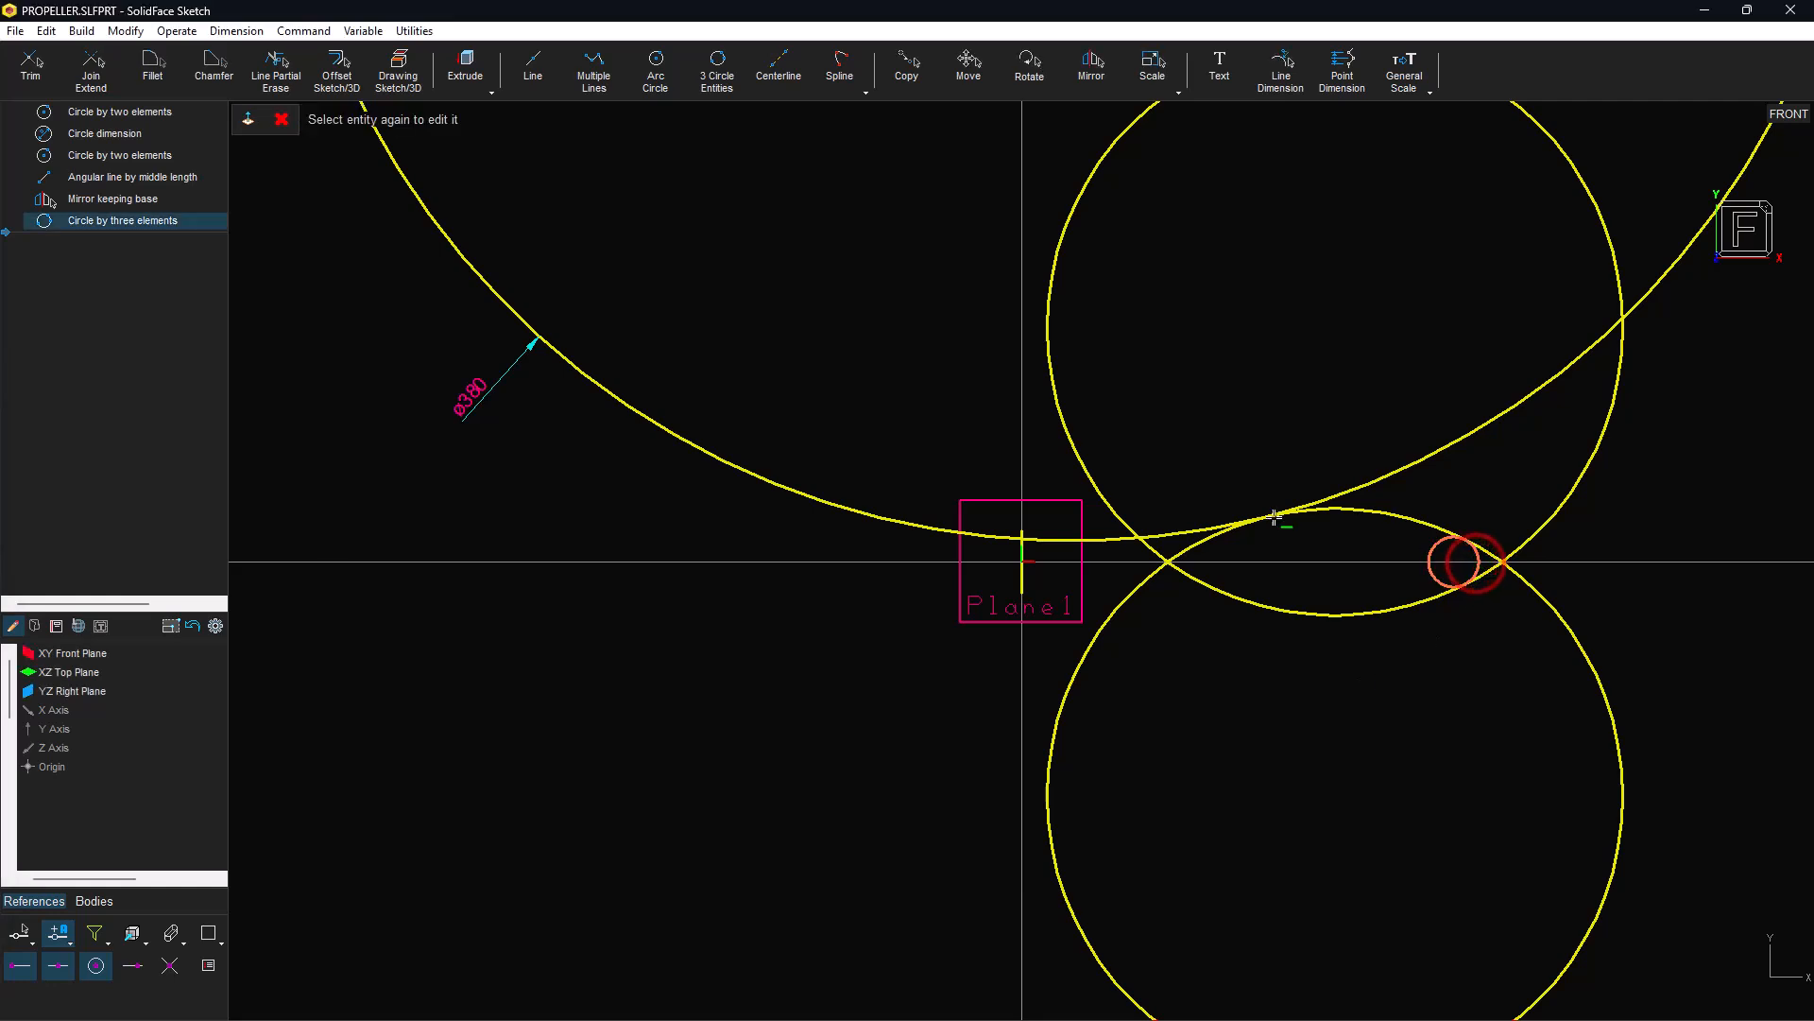
pyautogui.click(92, 70)
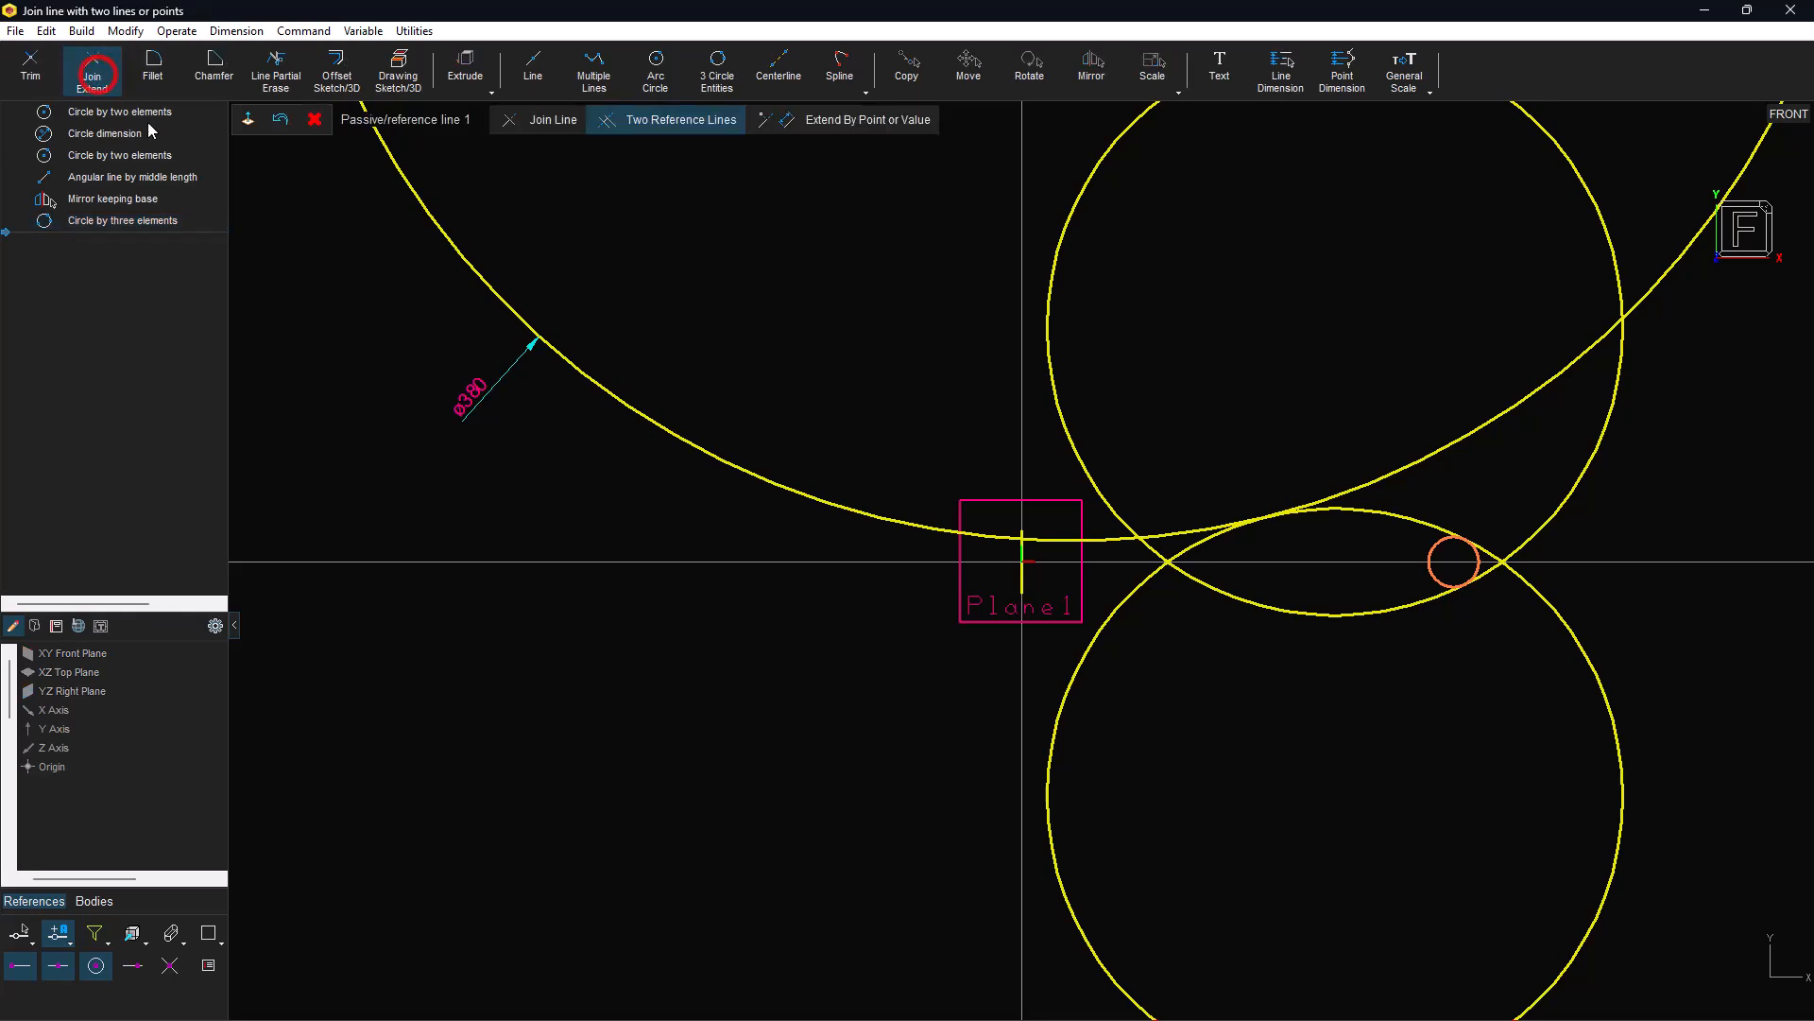
pyautogui.click(1379, 518)
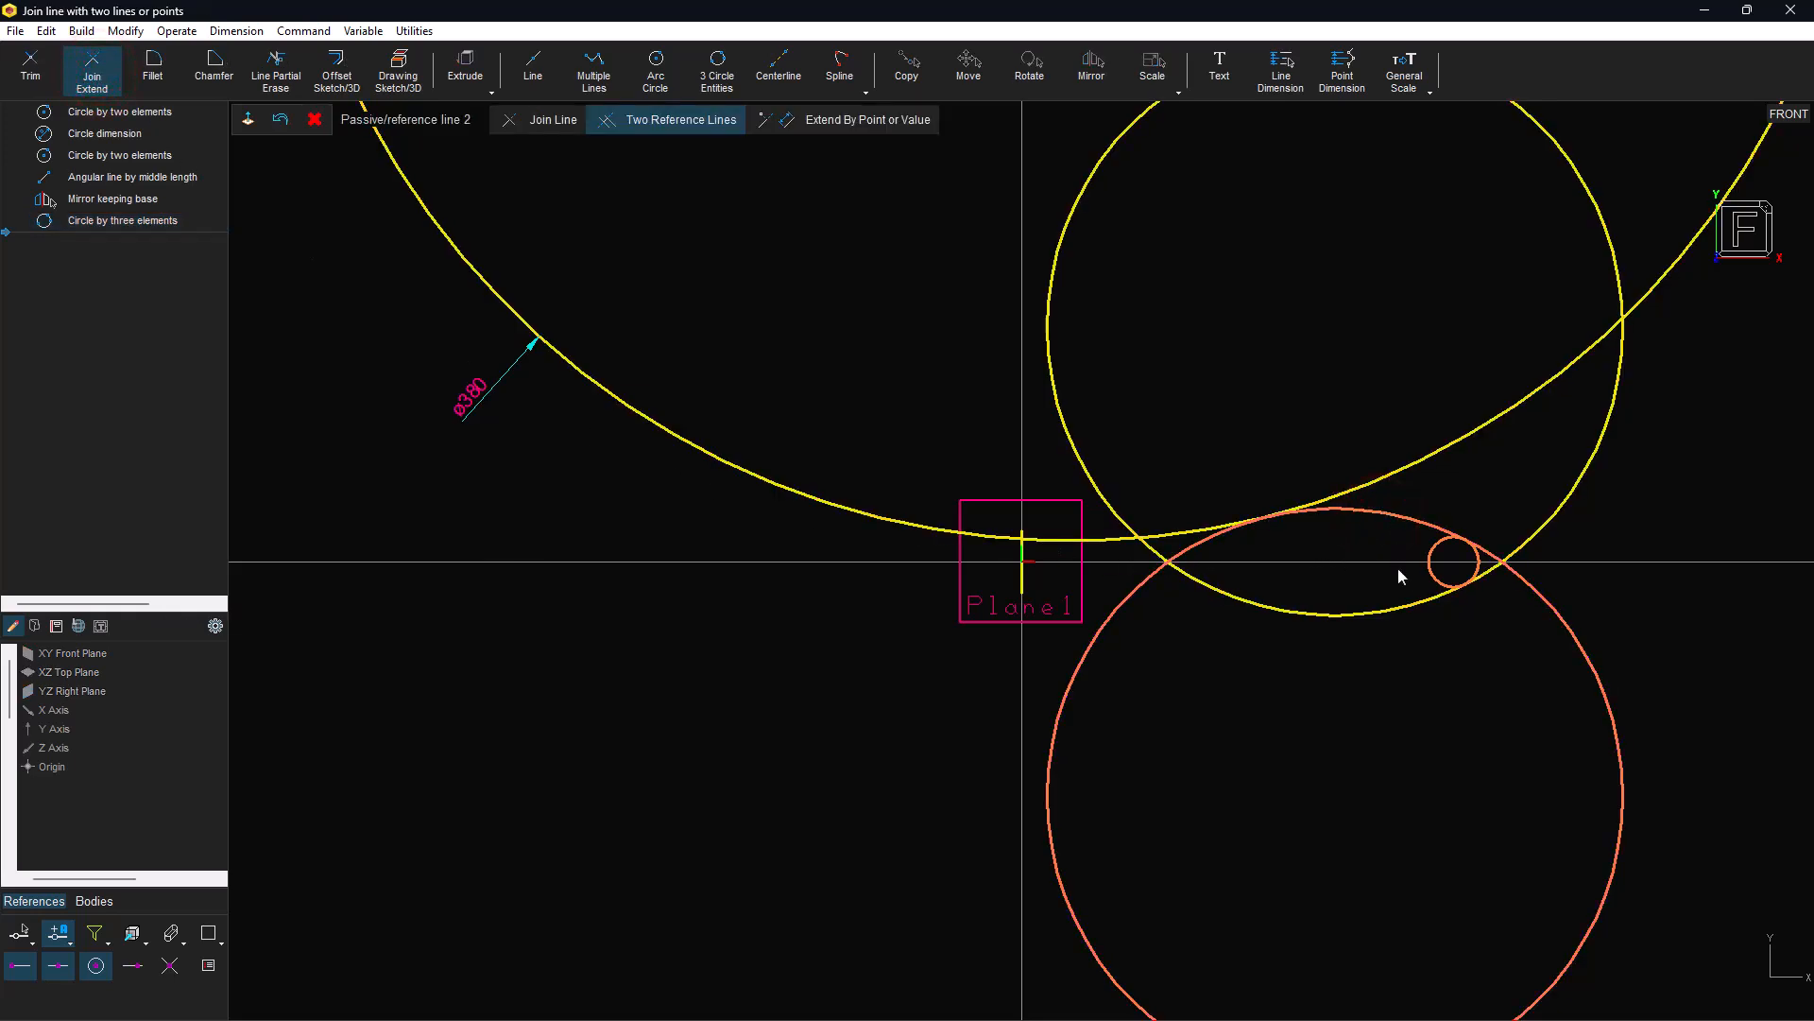
pyautogui.click(1398, 599)
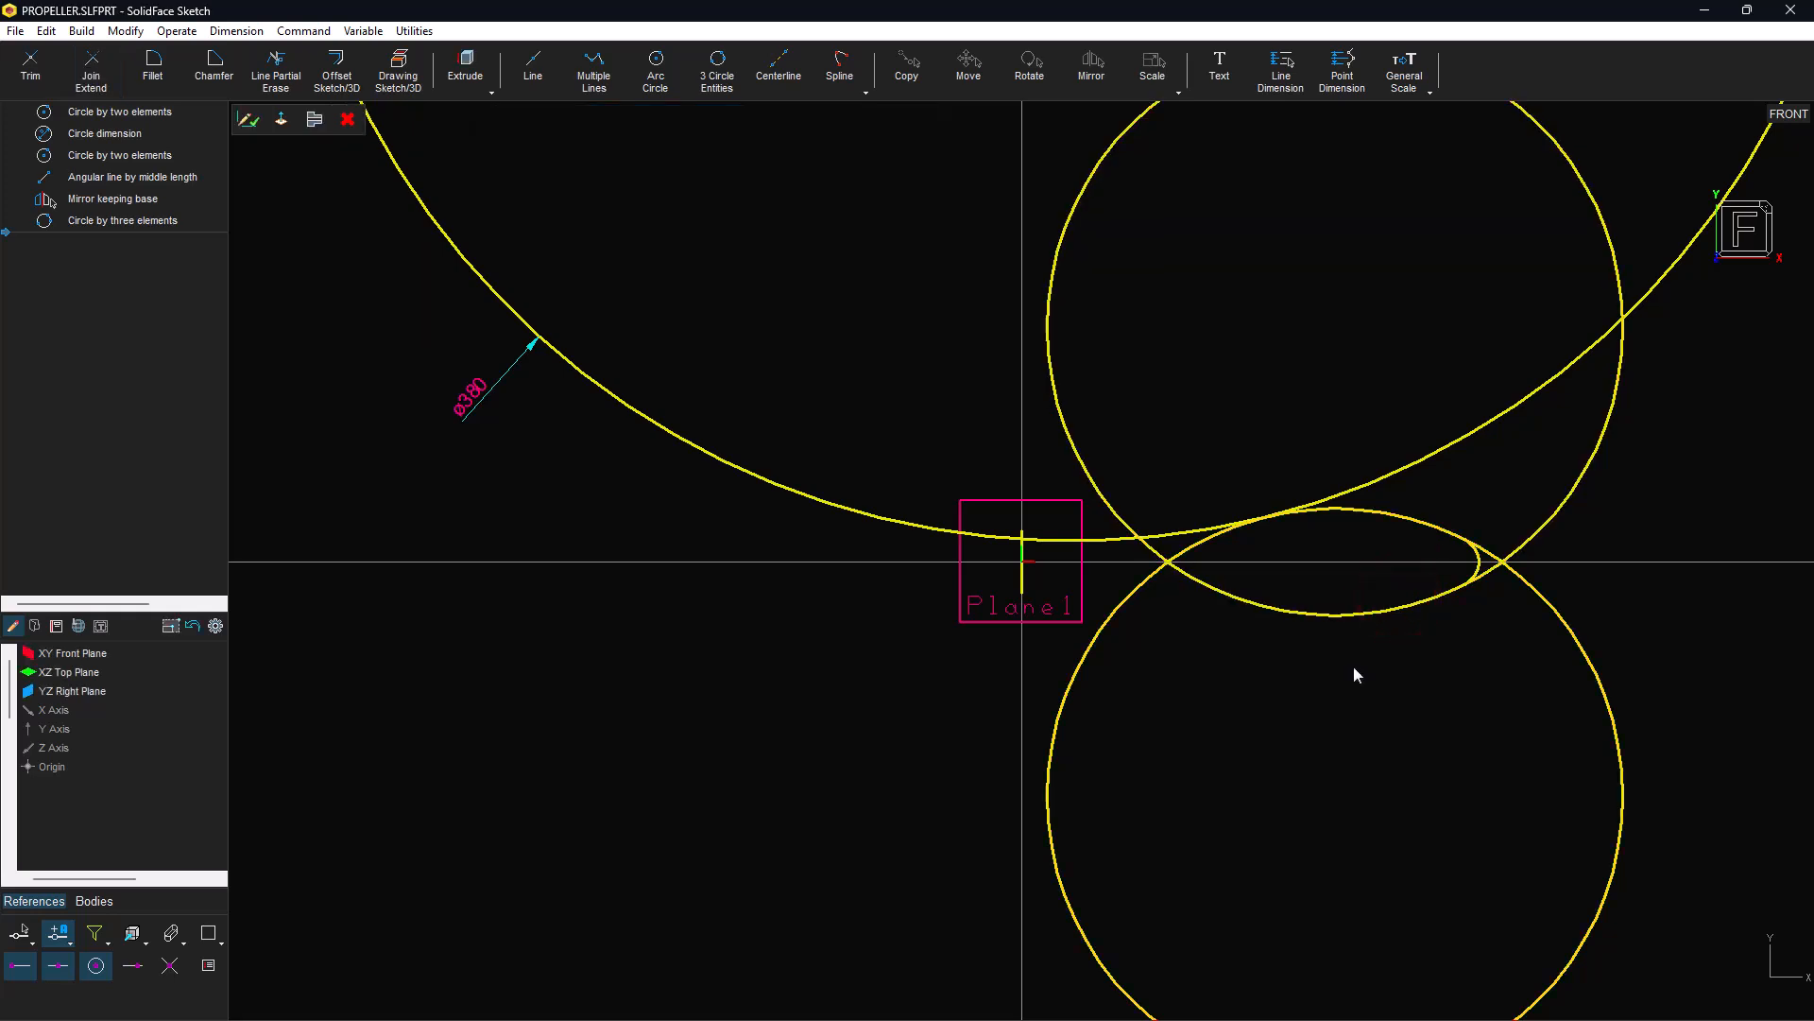
# Trim the 380 diameter circle to the arc between the vertical line at the origin and the lower tangent circle.
pyautogui.click(1104, 548)
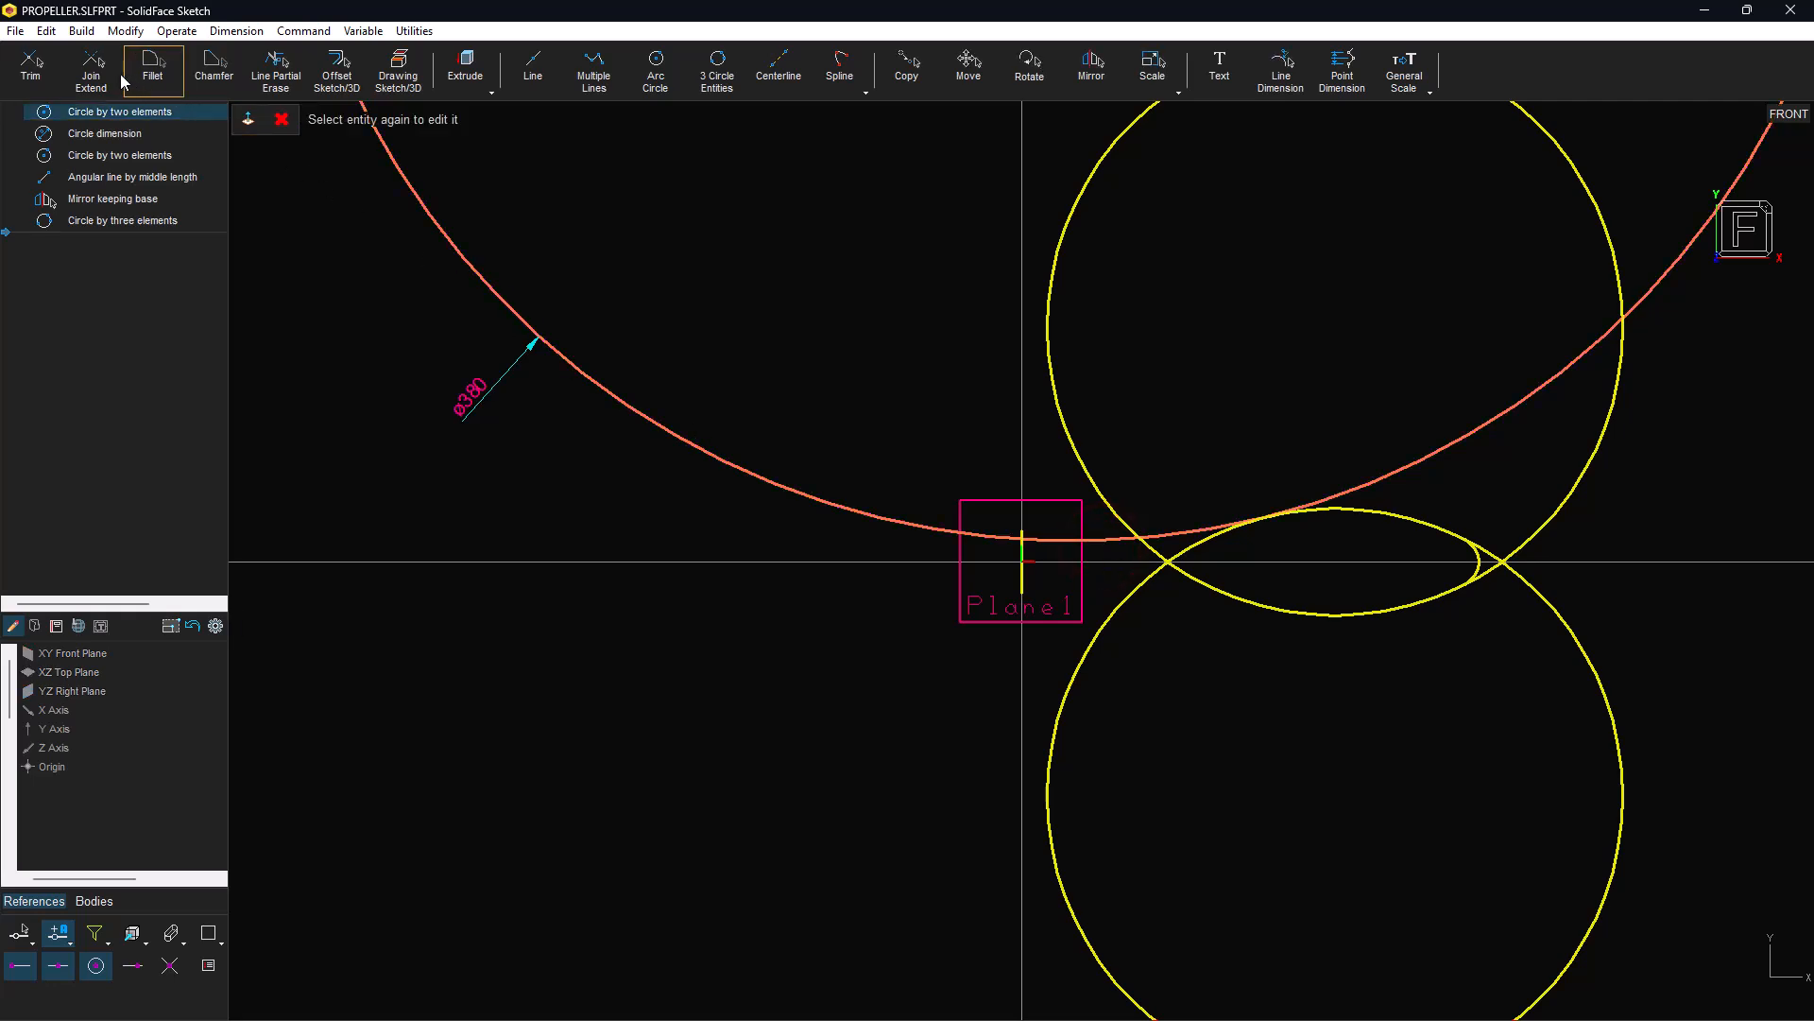
pyautogui.click(92, 68)
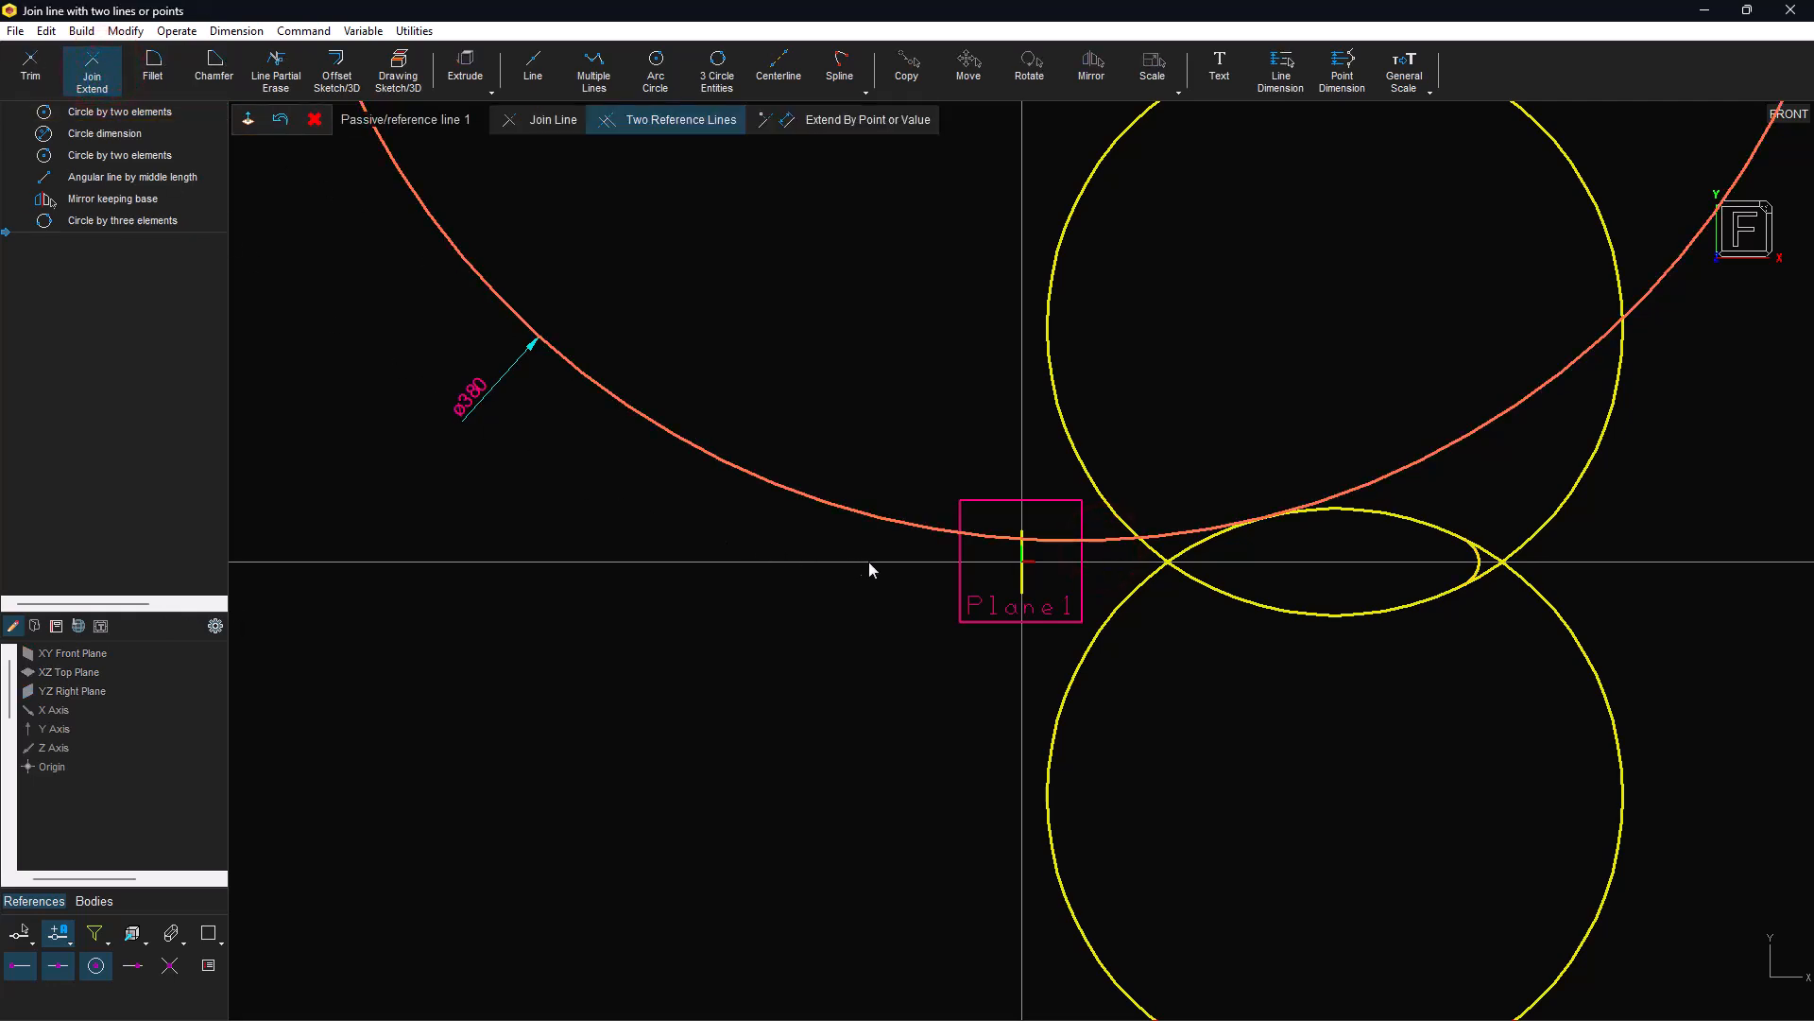
pyautogui.click(1021, 542)
pyautogui.click(1346, 515)
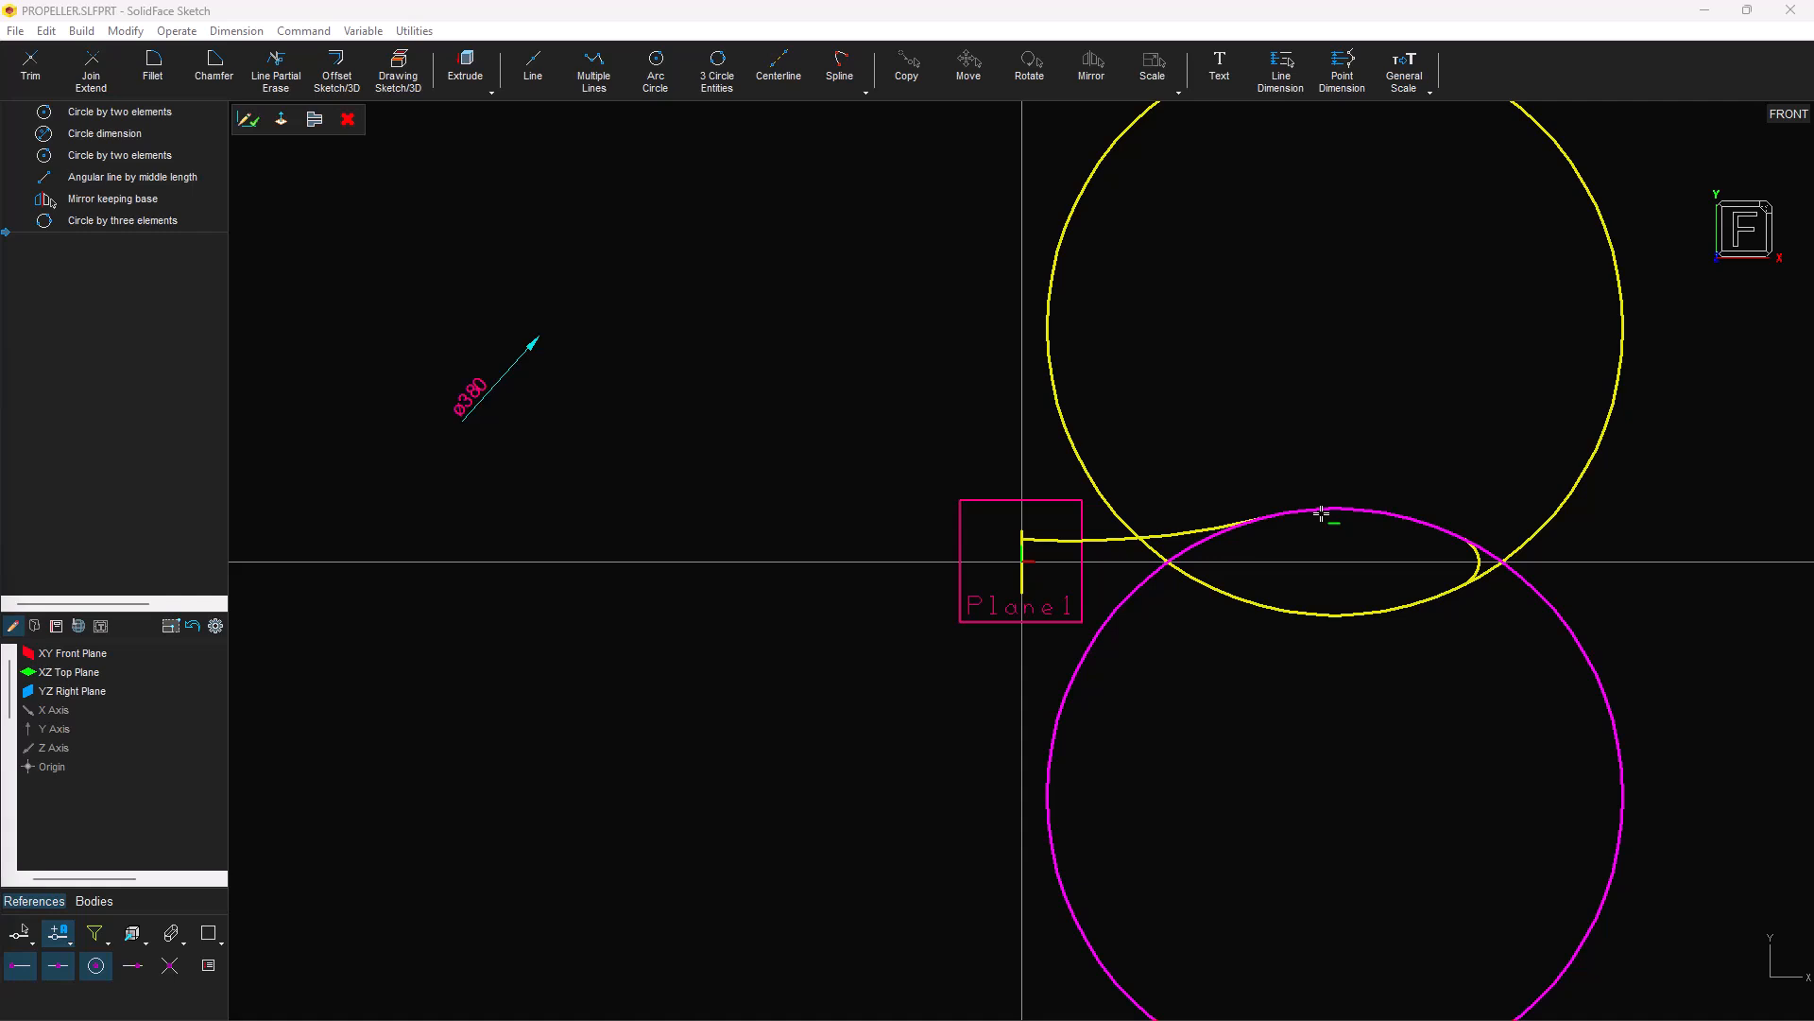
# Trim the lower tangent circle to the upper arc between the 380 diameter arc and the small tip arc.
pyautogui.click(1322, 513)
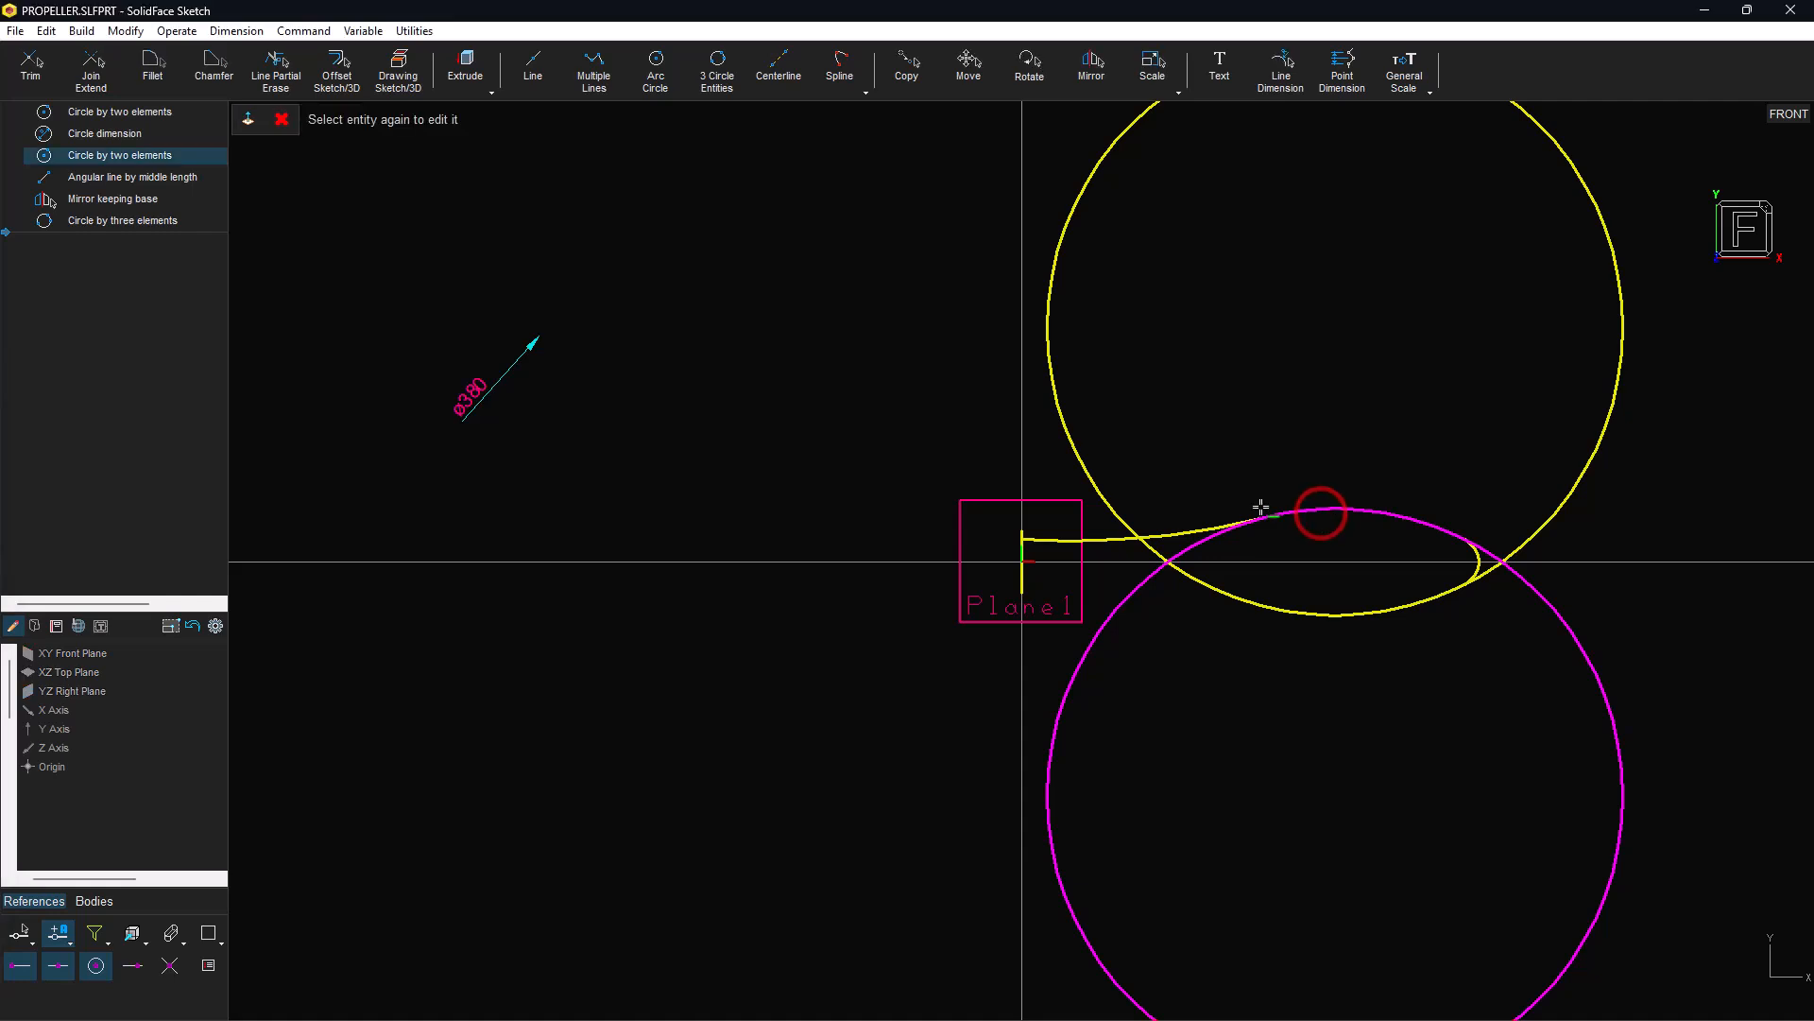
pyautogui.click(92, 76)
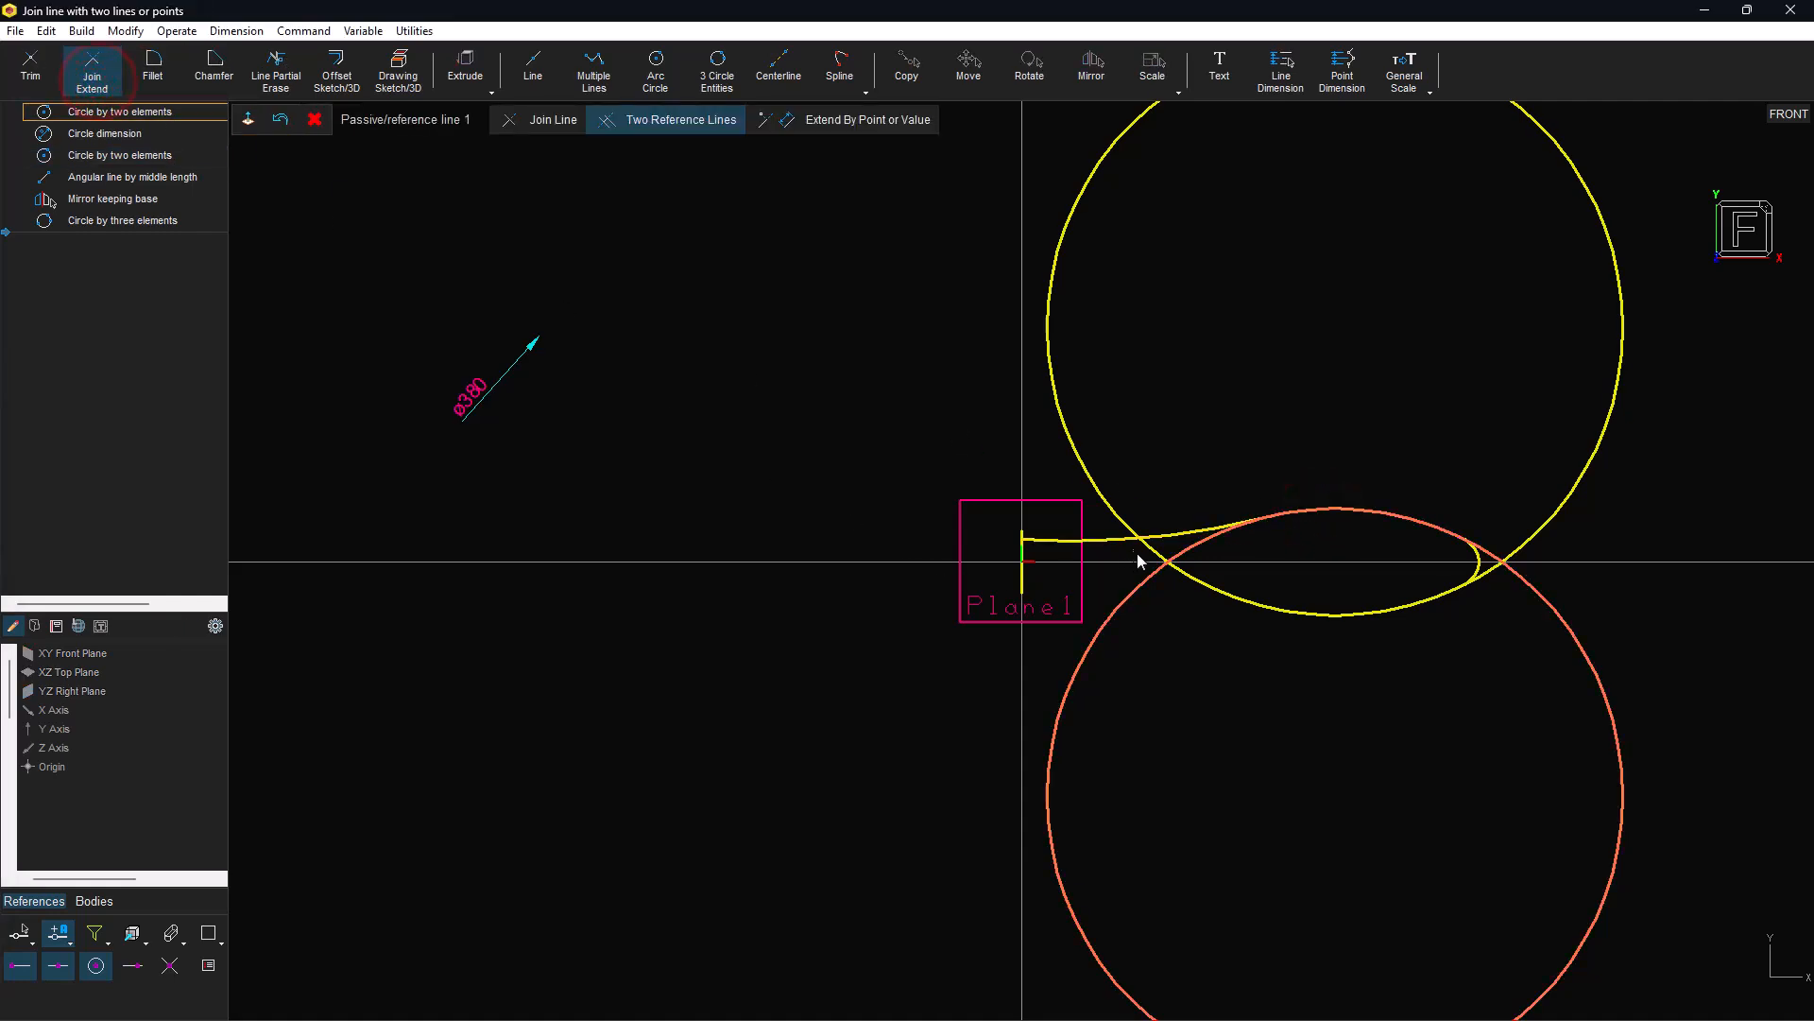
pyautogui.click(1170, 537)
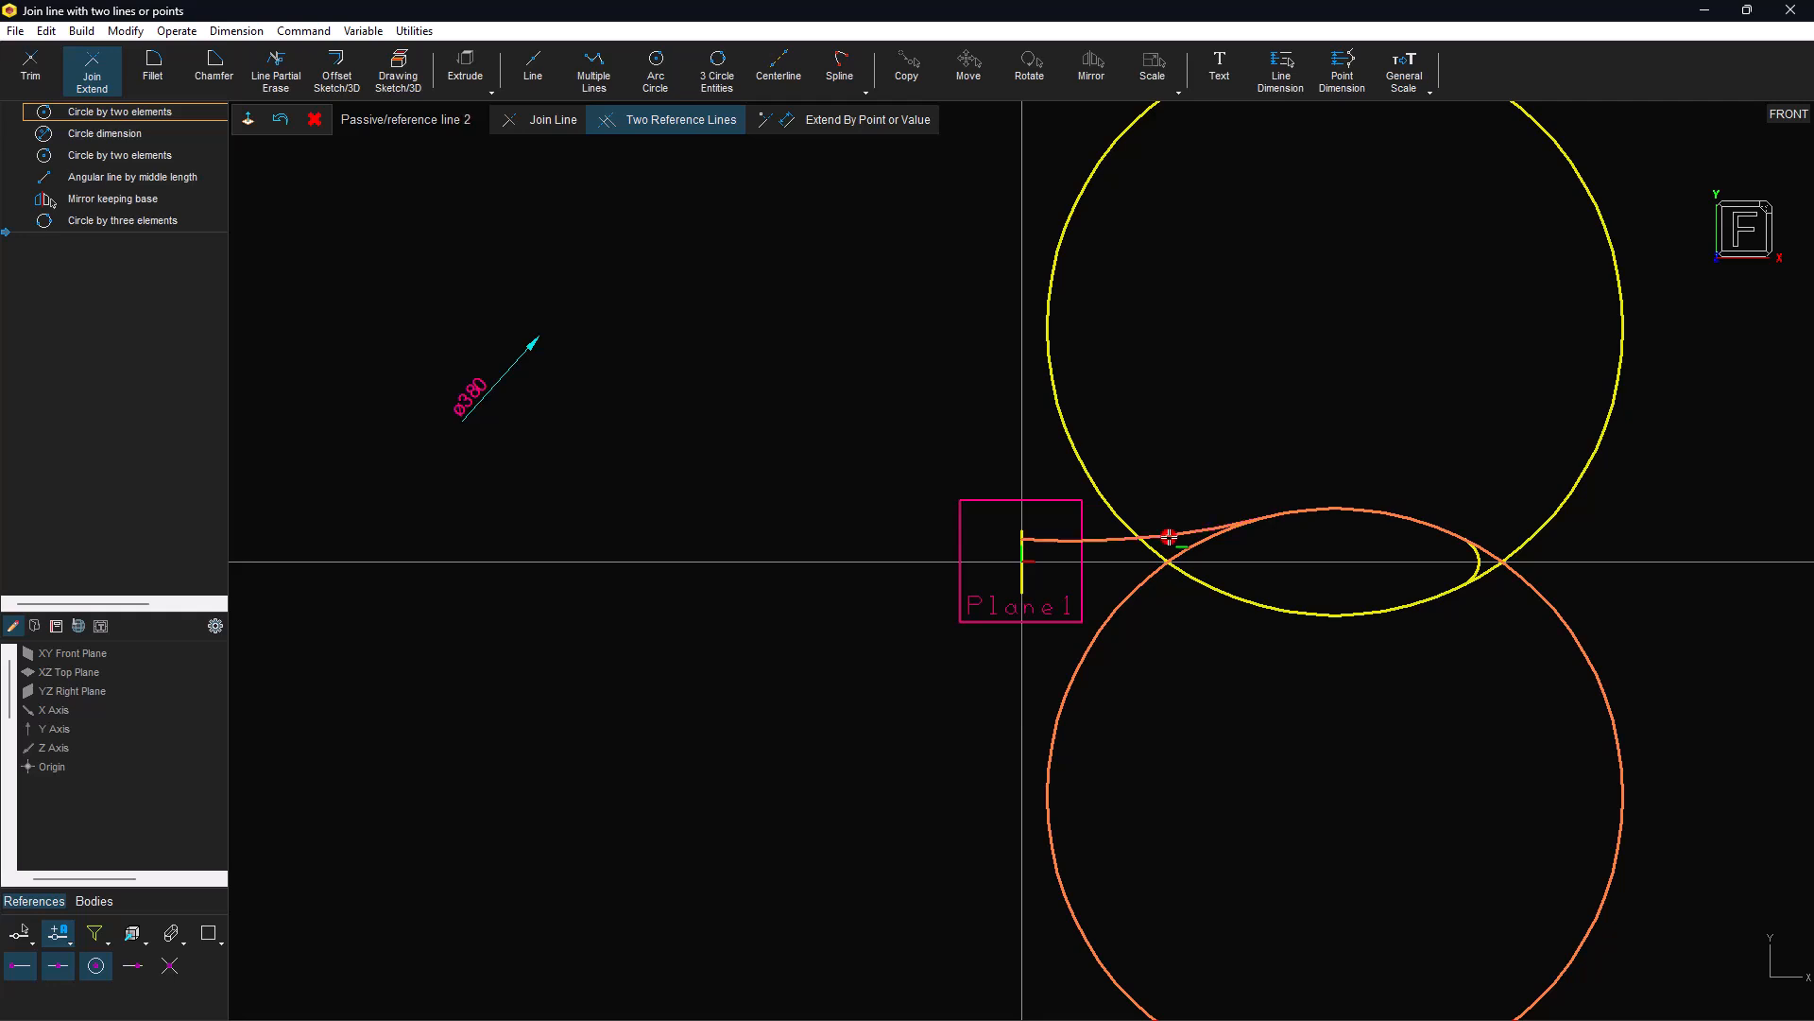
pyautogui.click(1478, 559)
# Delete the remaining full circle and mirror the two upper blade arcs across the horizontal axis through the origin, keeping the originals.
pyautogui.click(1321, 620)
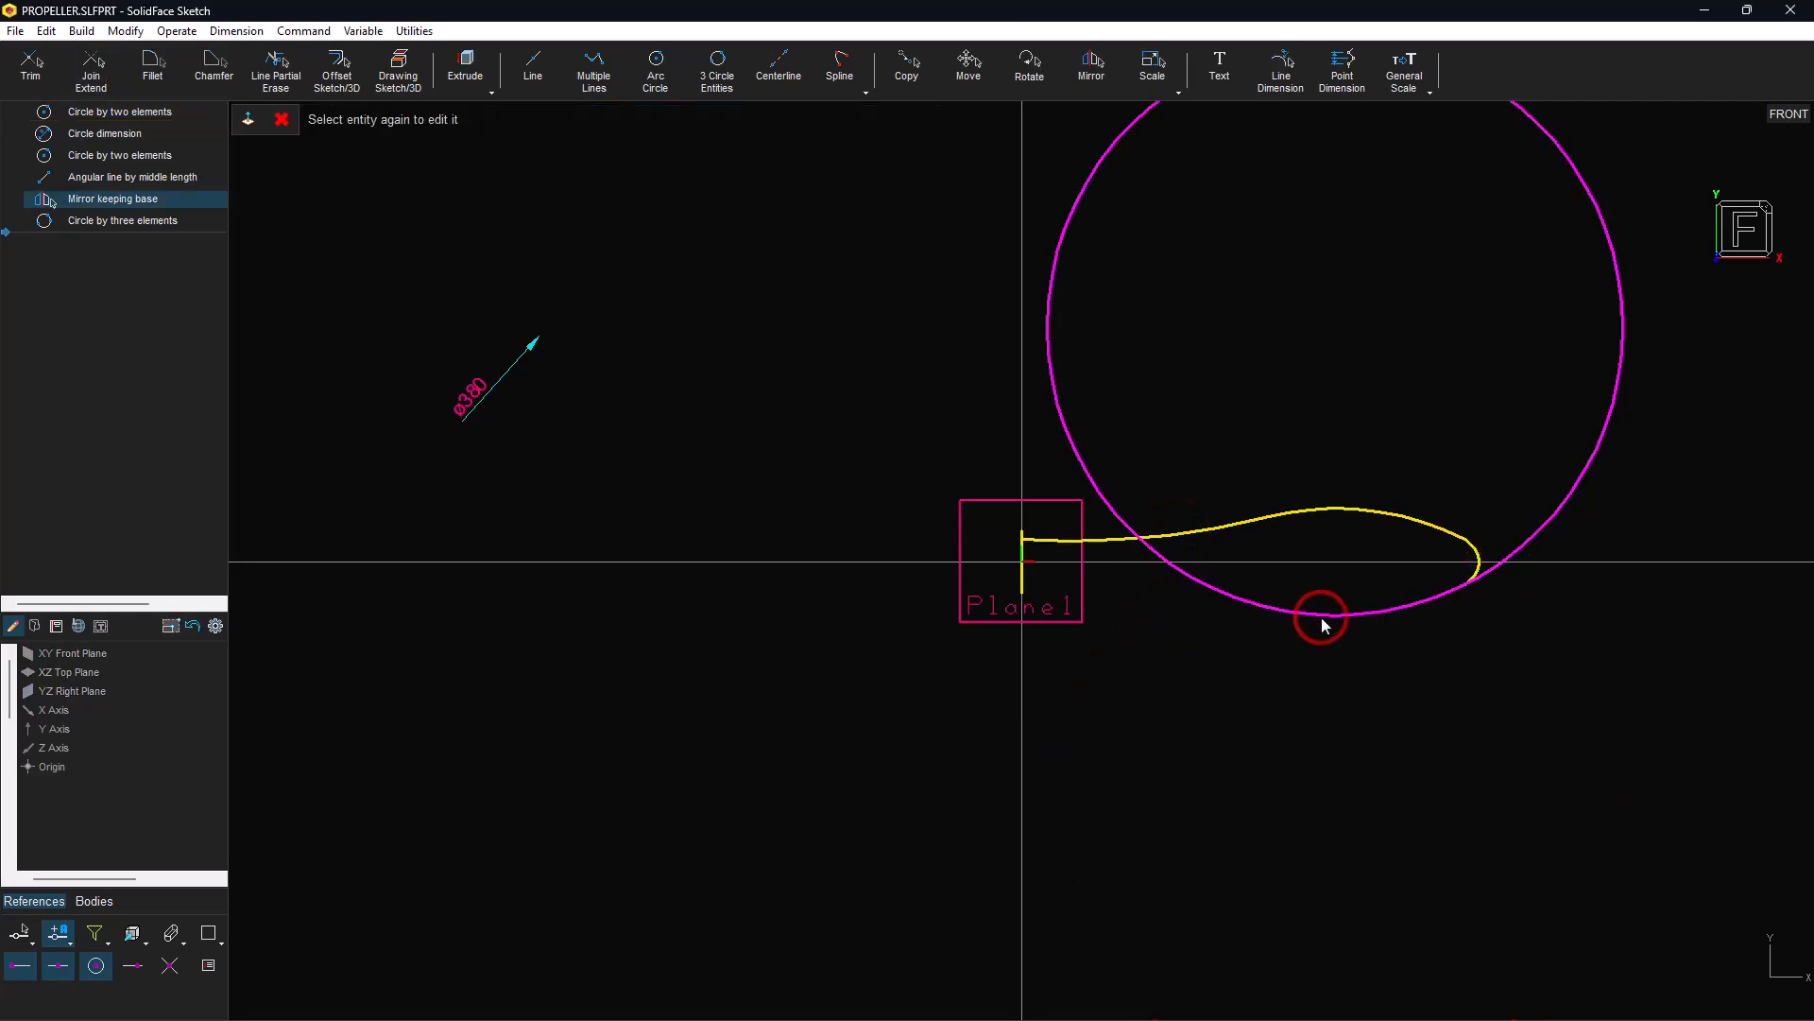
pyautogui.press('Delete')
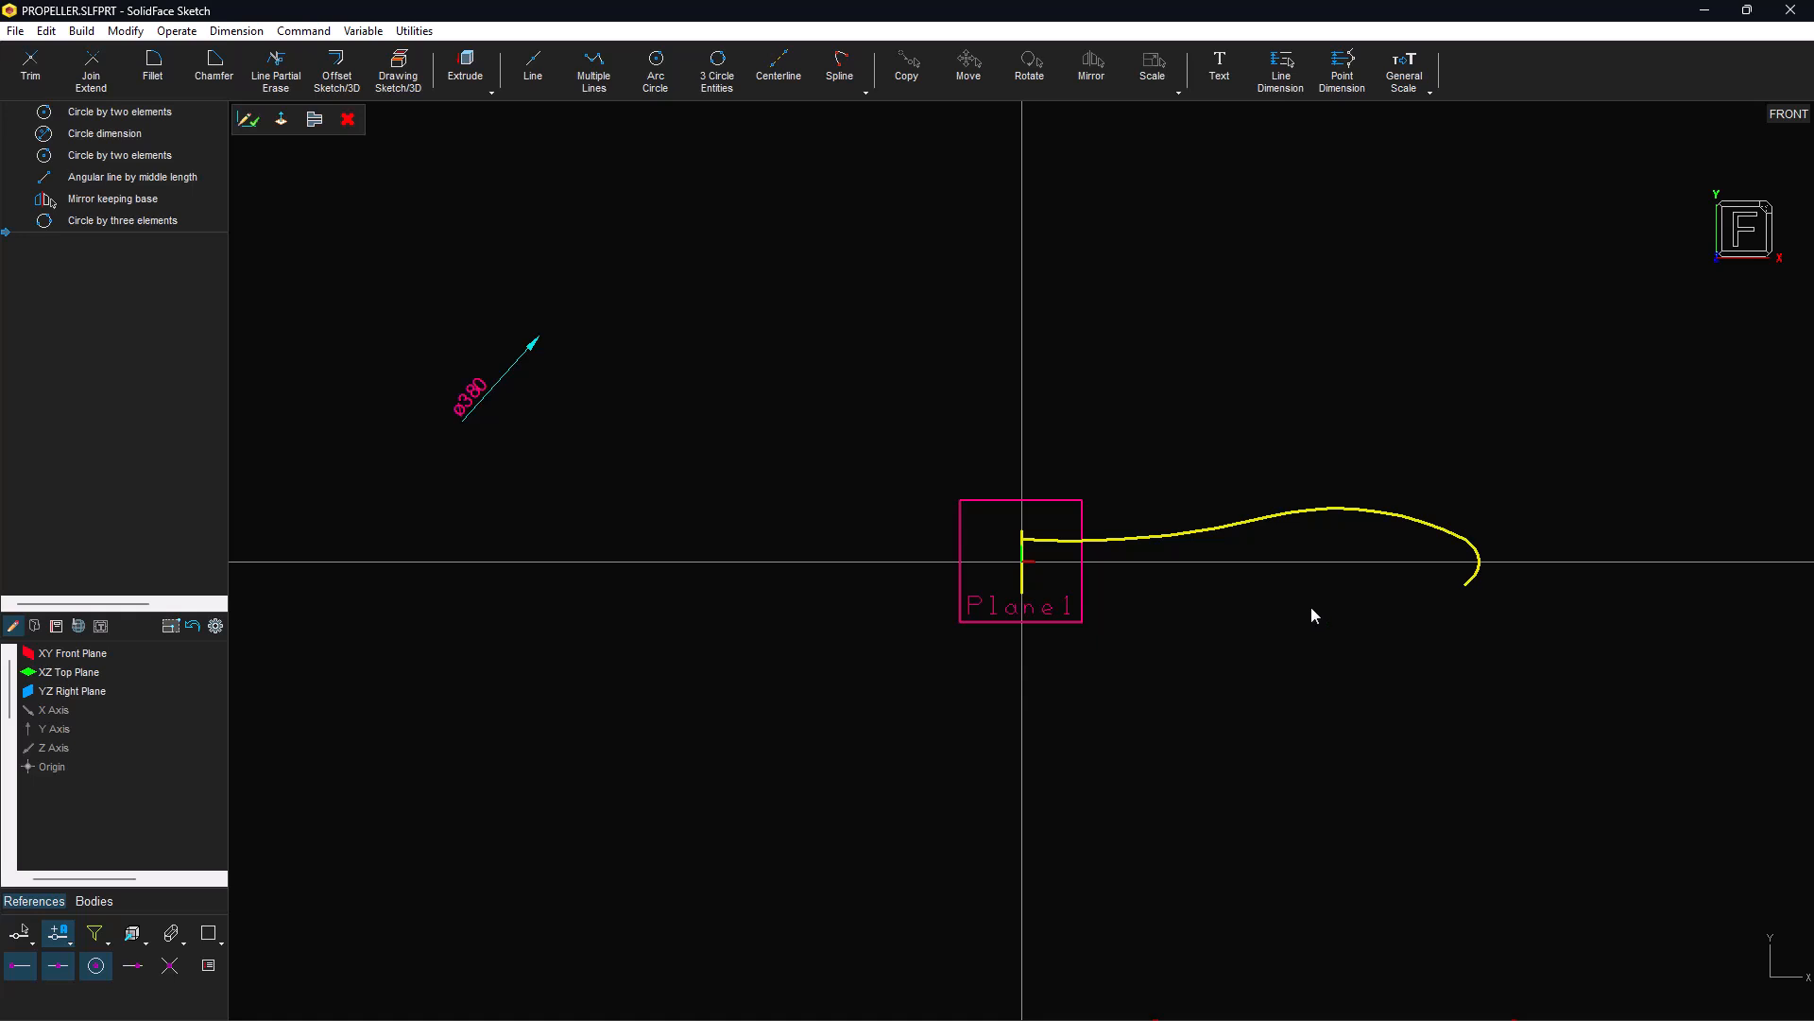
pyautogui.click(1125, 539)
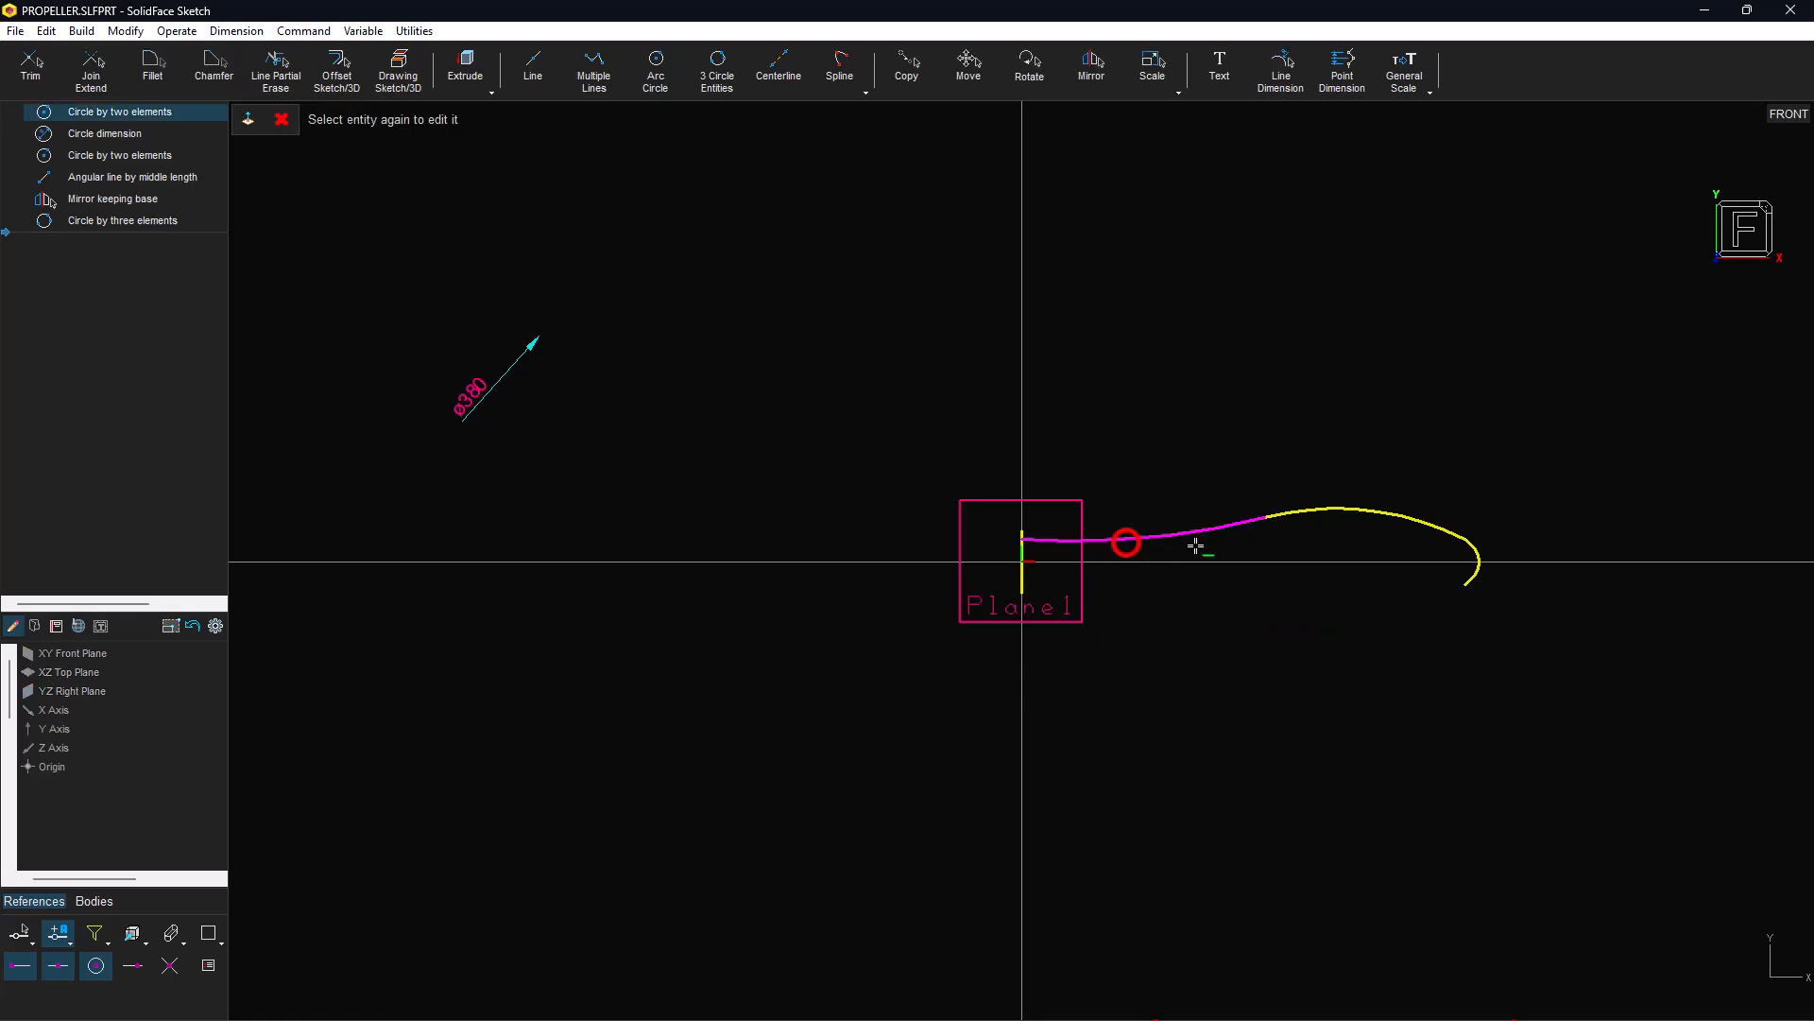
pyautogui.click(1320, 511)
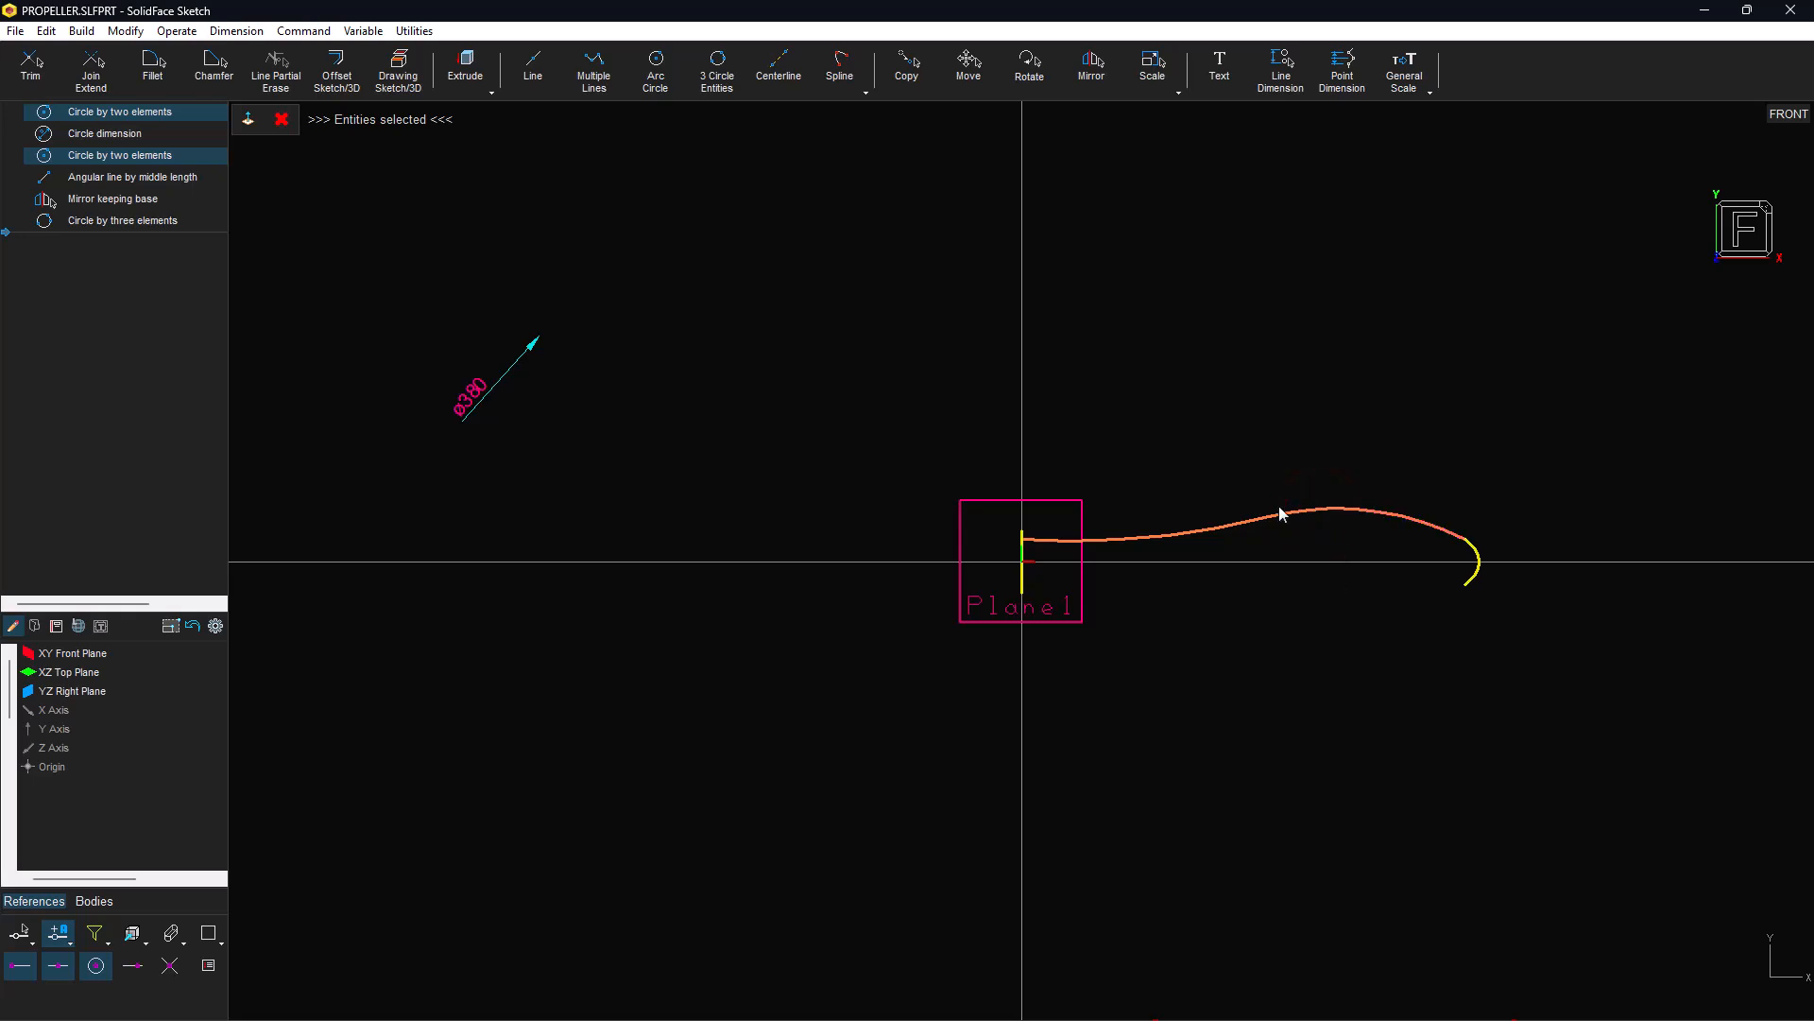
pyautogui.click(1092, 68)
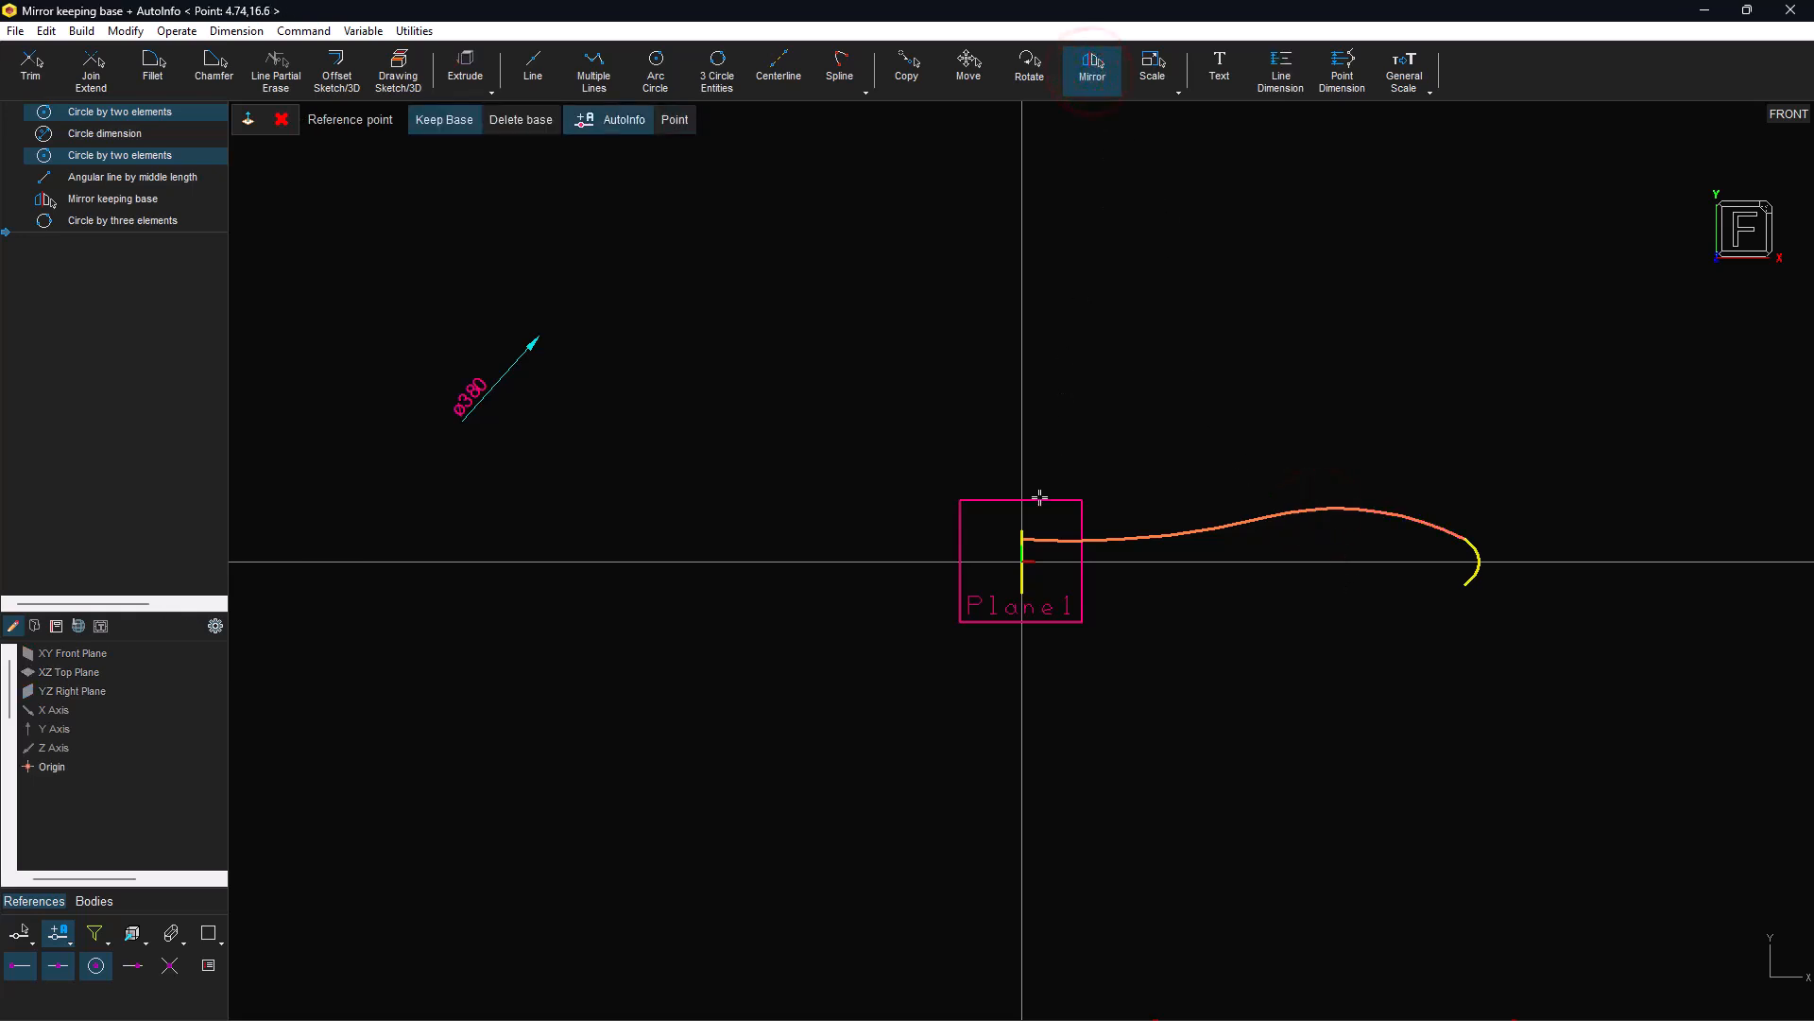
pyautogui.click(1026, 565)
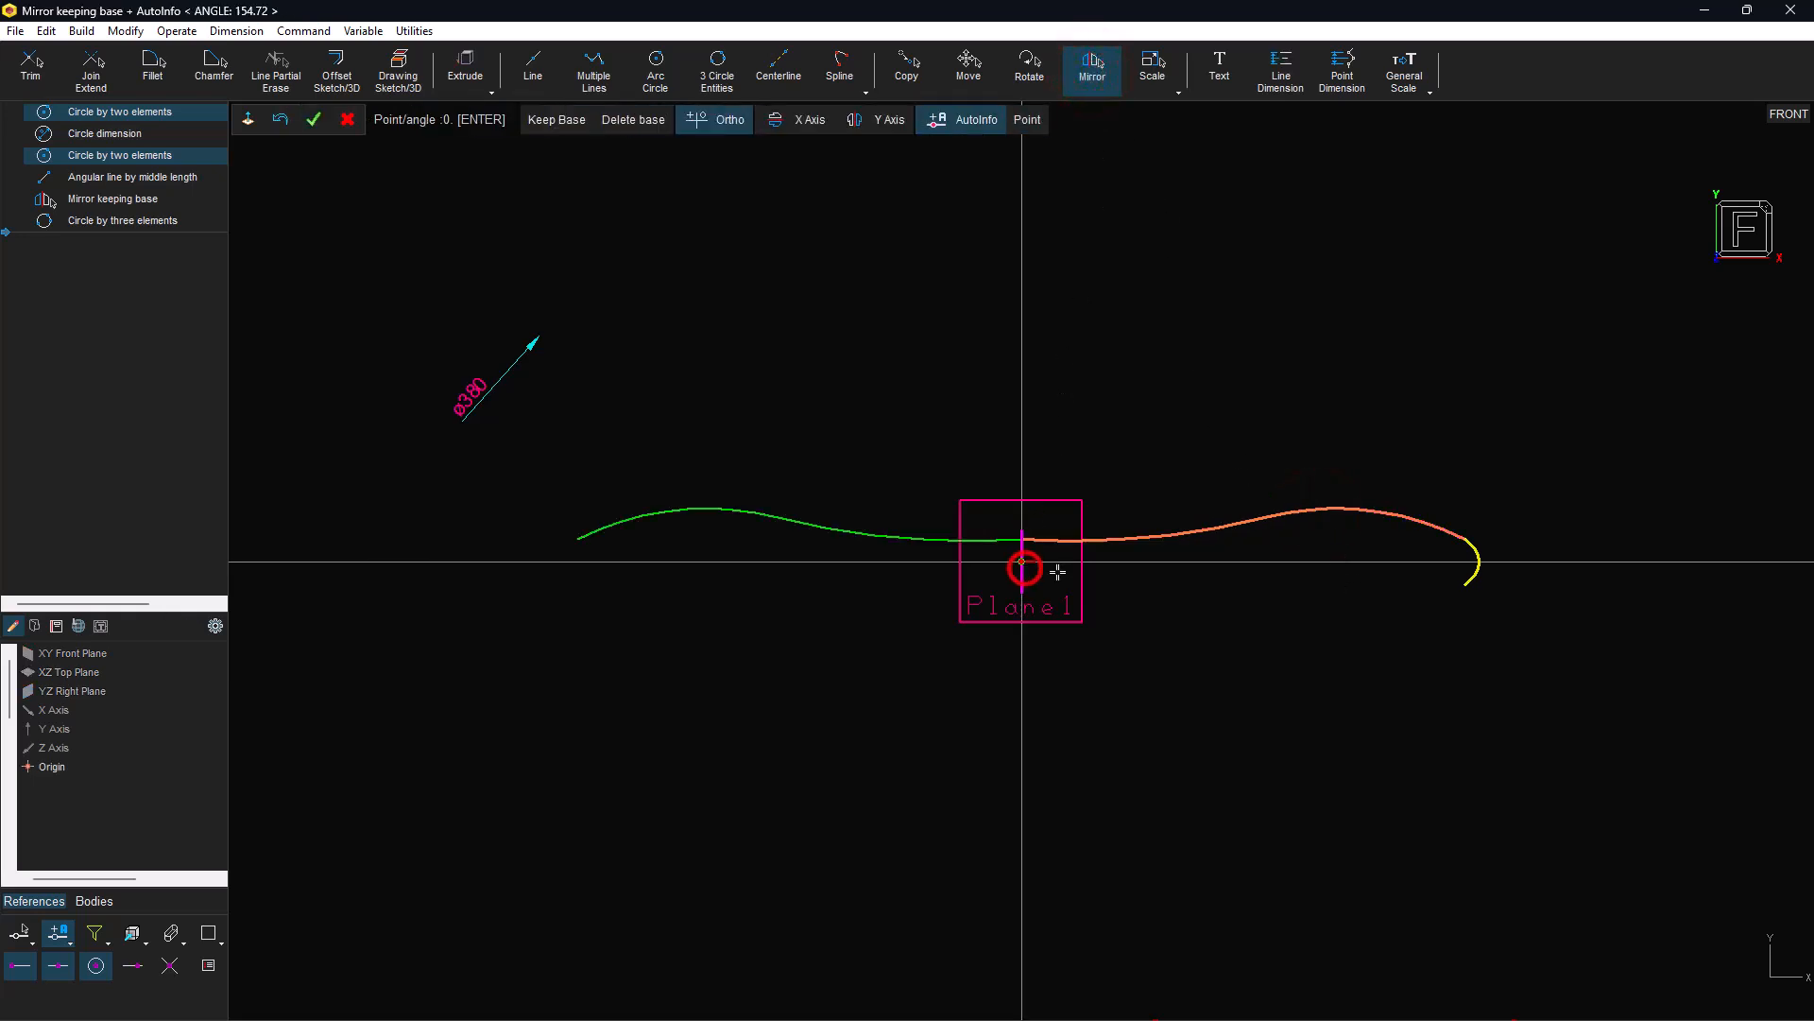
pyautogui.click(1271, 564)
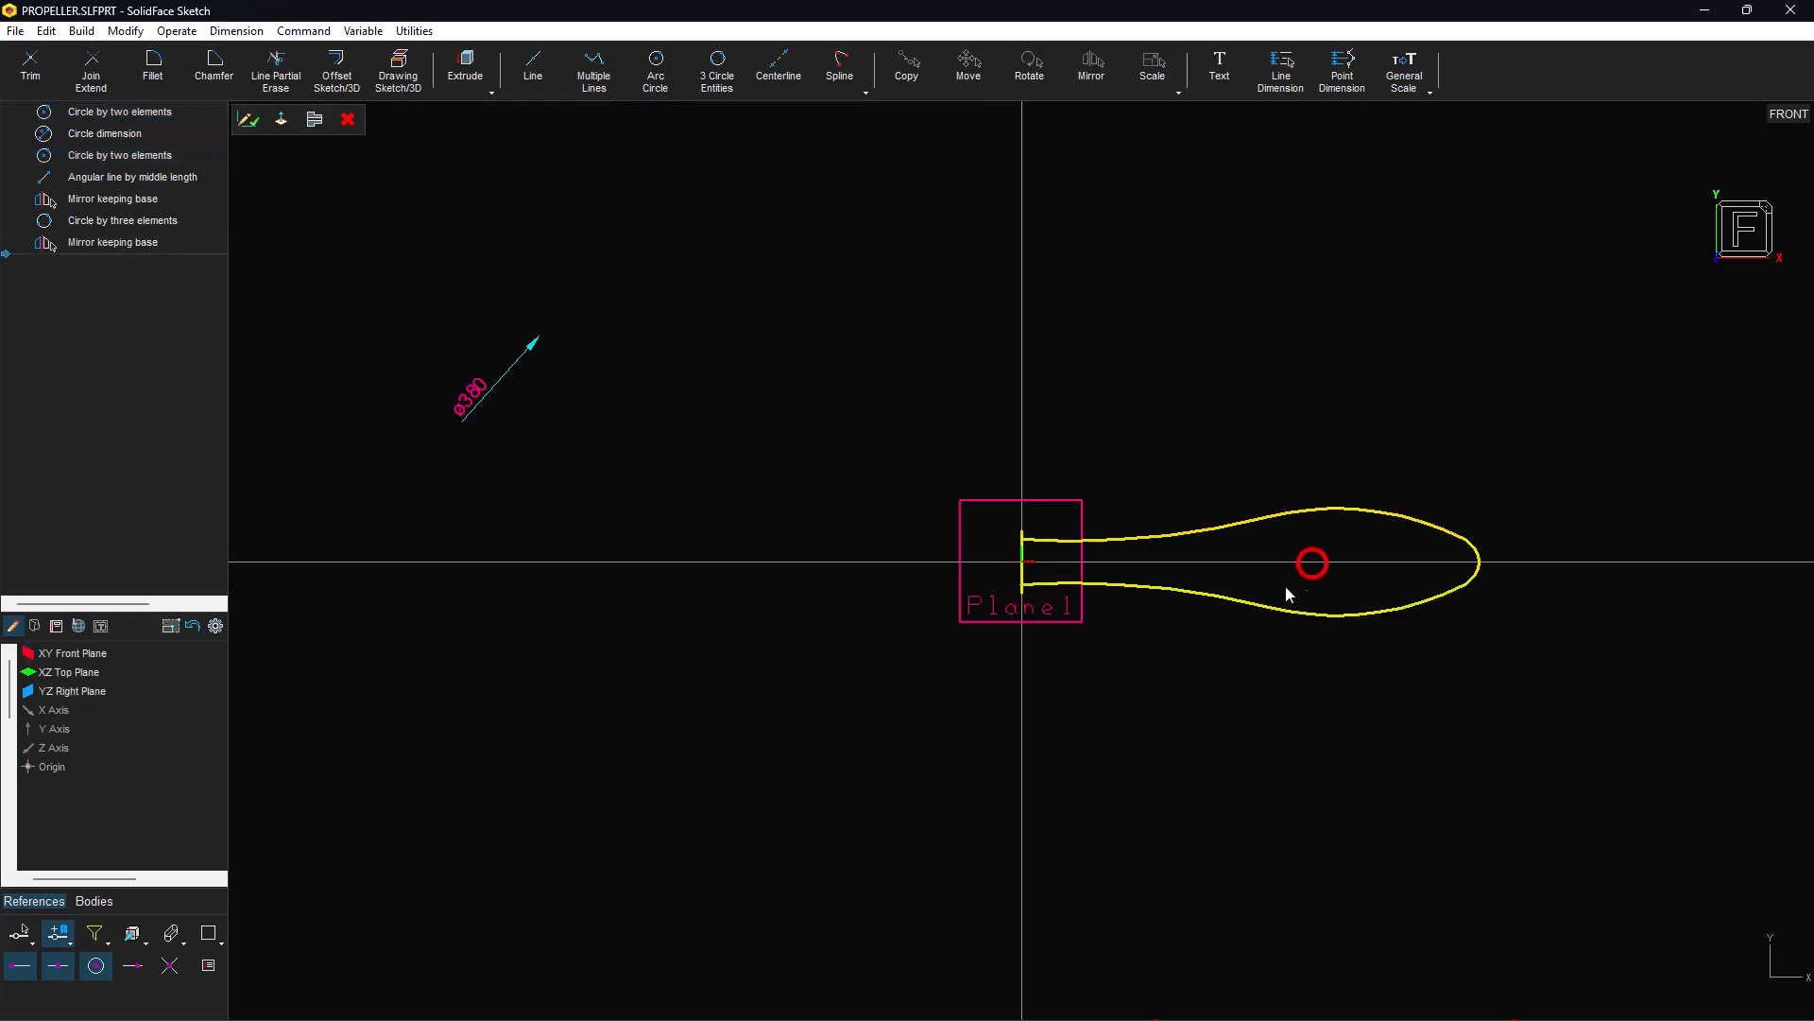
# Trim both ends of the vertical line at the origin to the upper and lower blade arcs.
pyautogui.click(1027, 566)
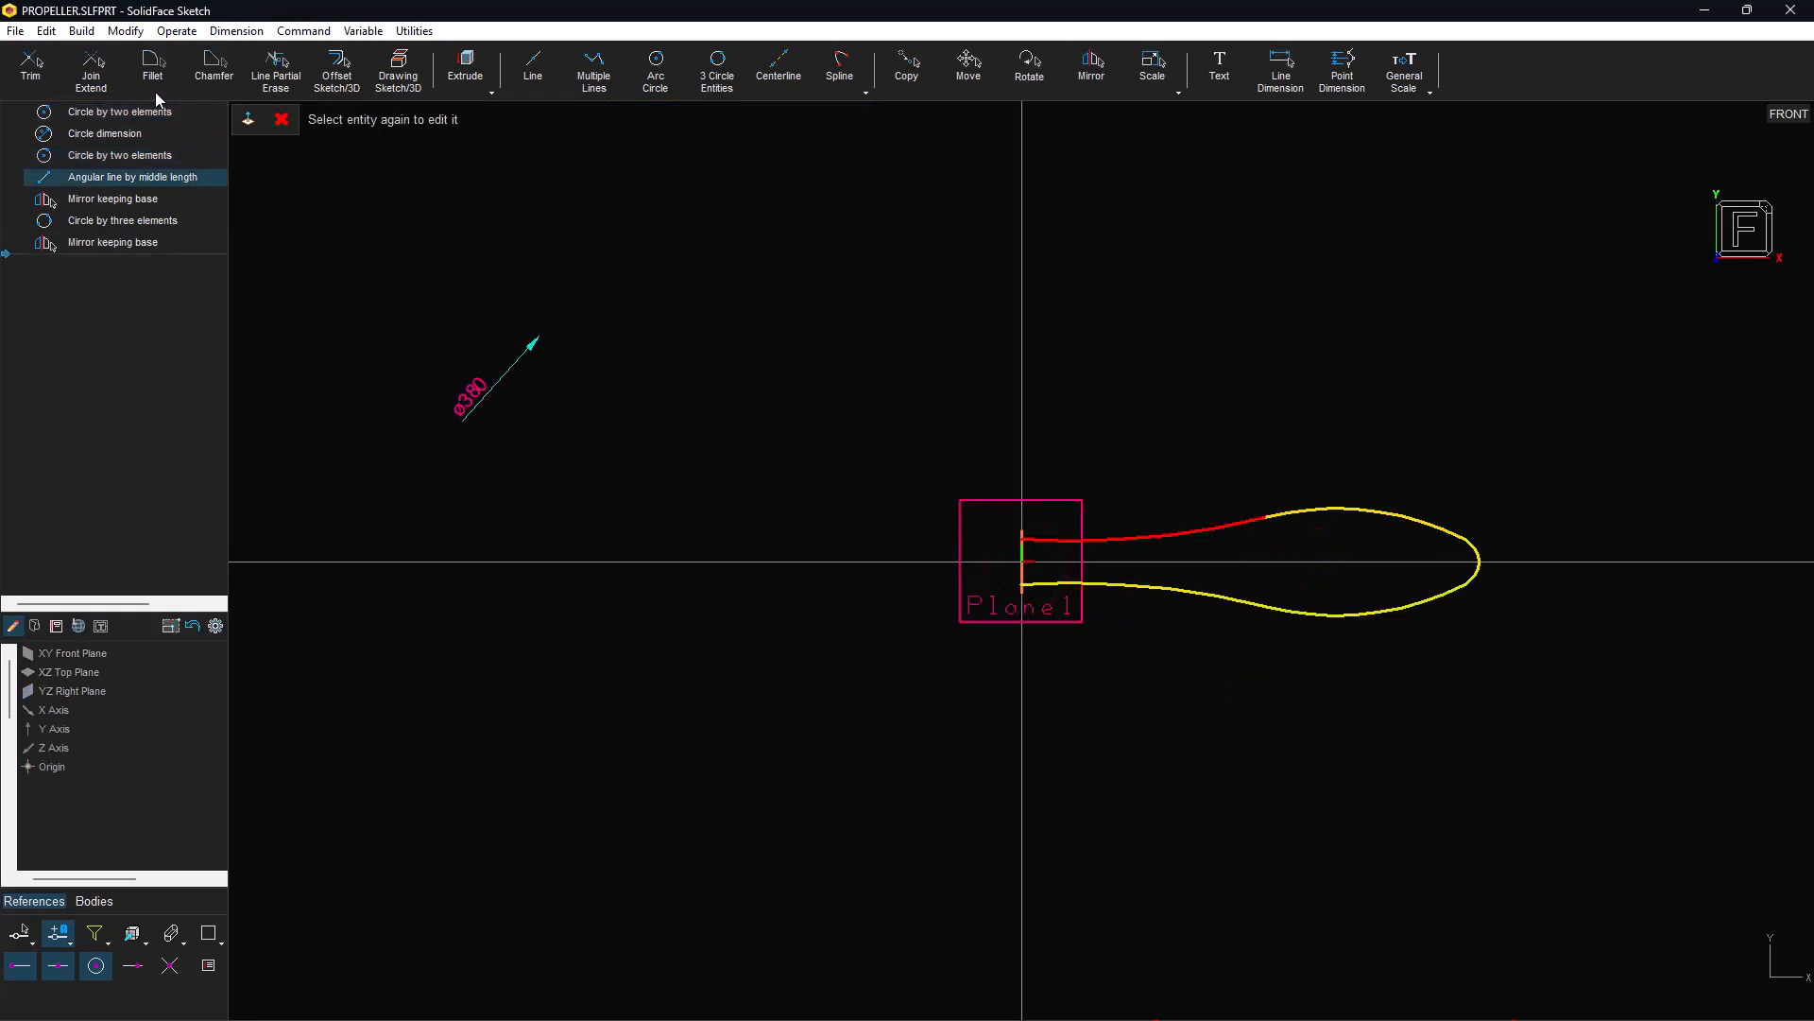
pyautogui.click(94, 80)
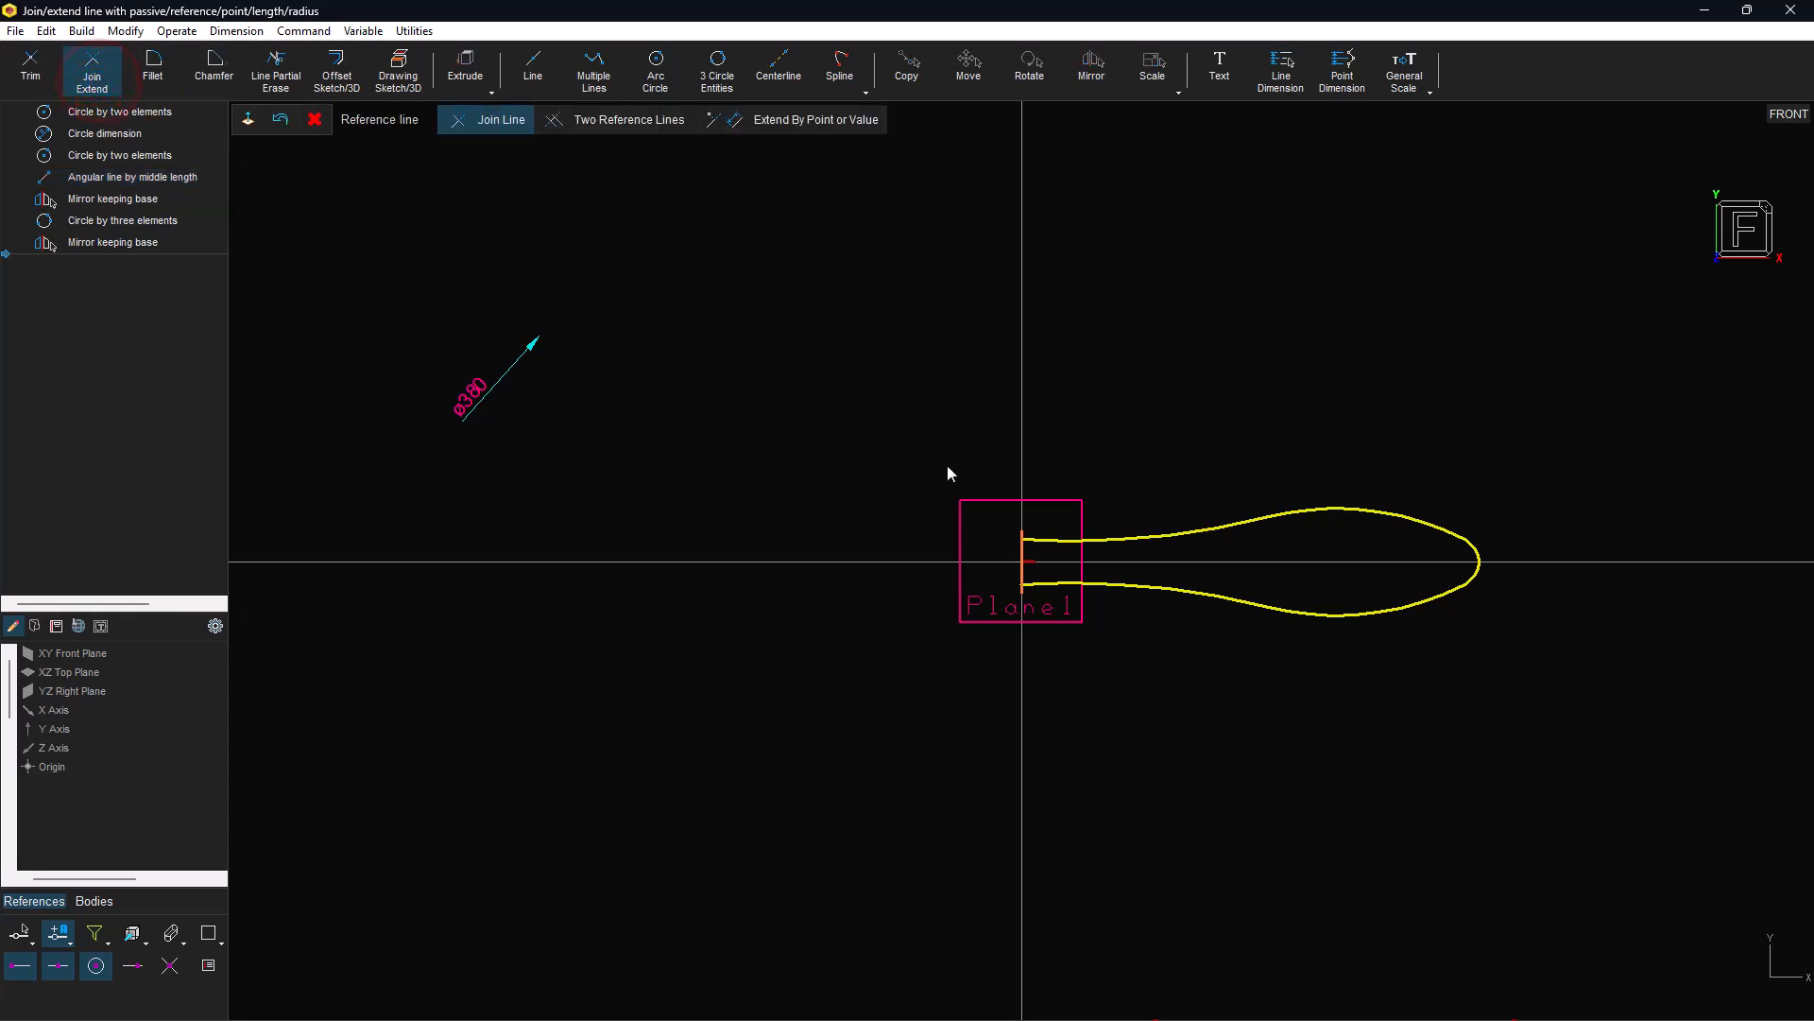
pyautogui.click(1054, 543)
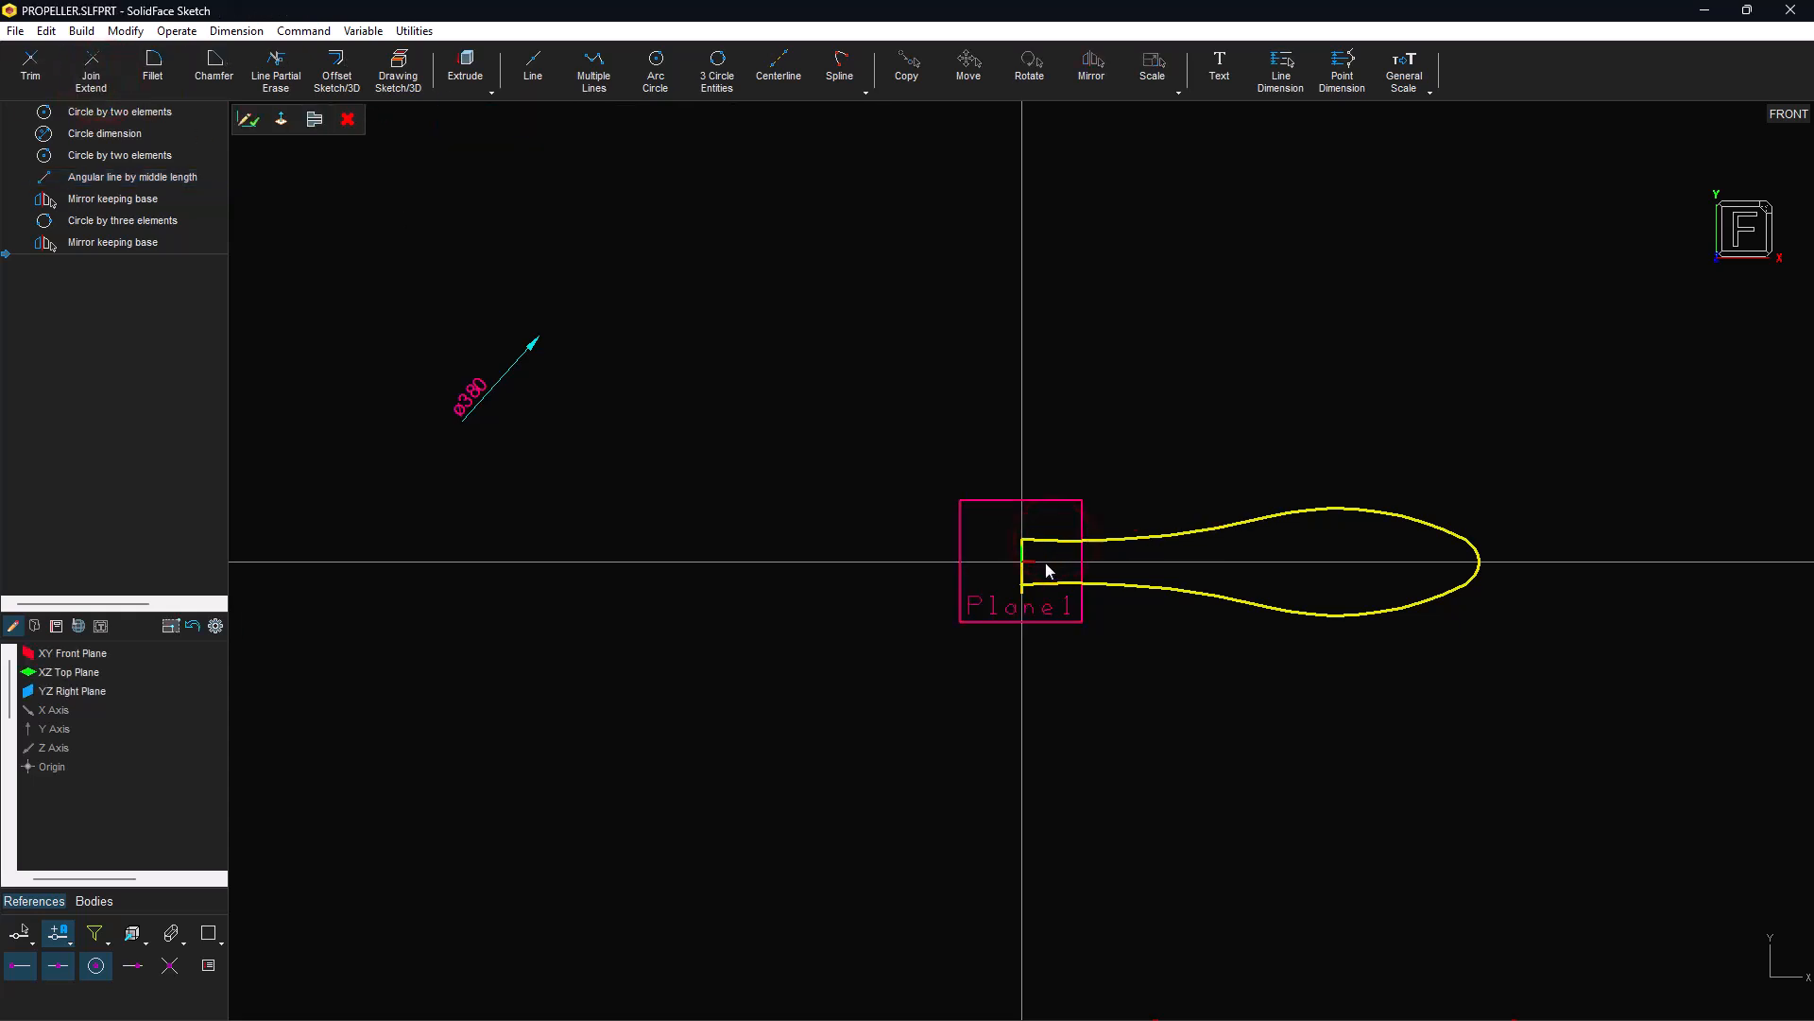
pyautogui.click(1019, 557)
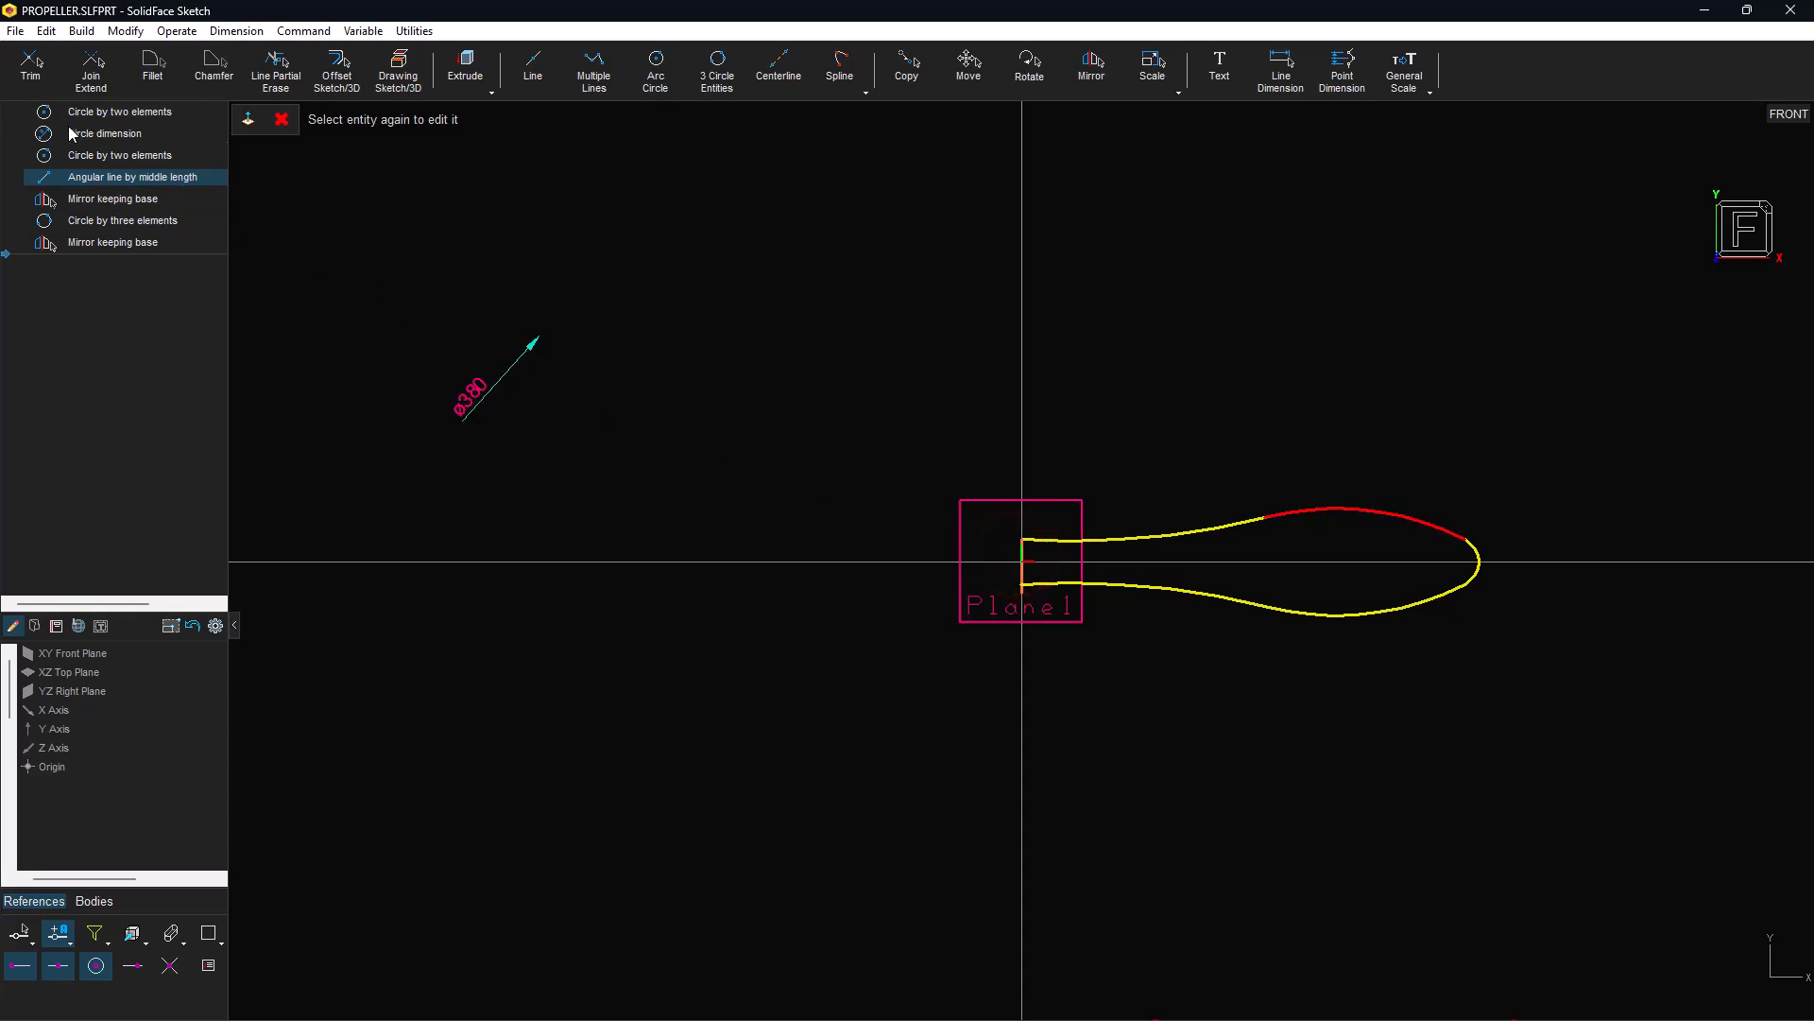
pyautogui.click(90, 80)
pyautogui.click(1045, 583)
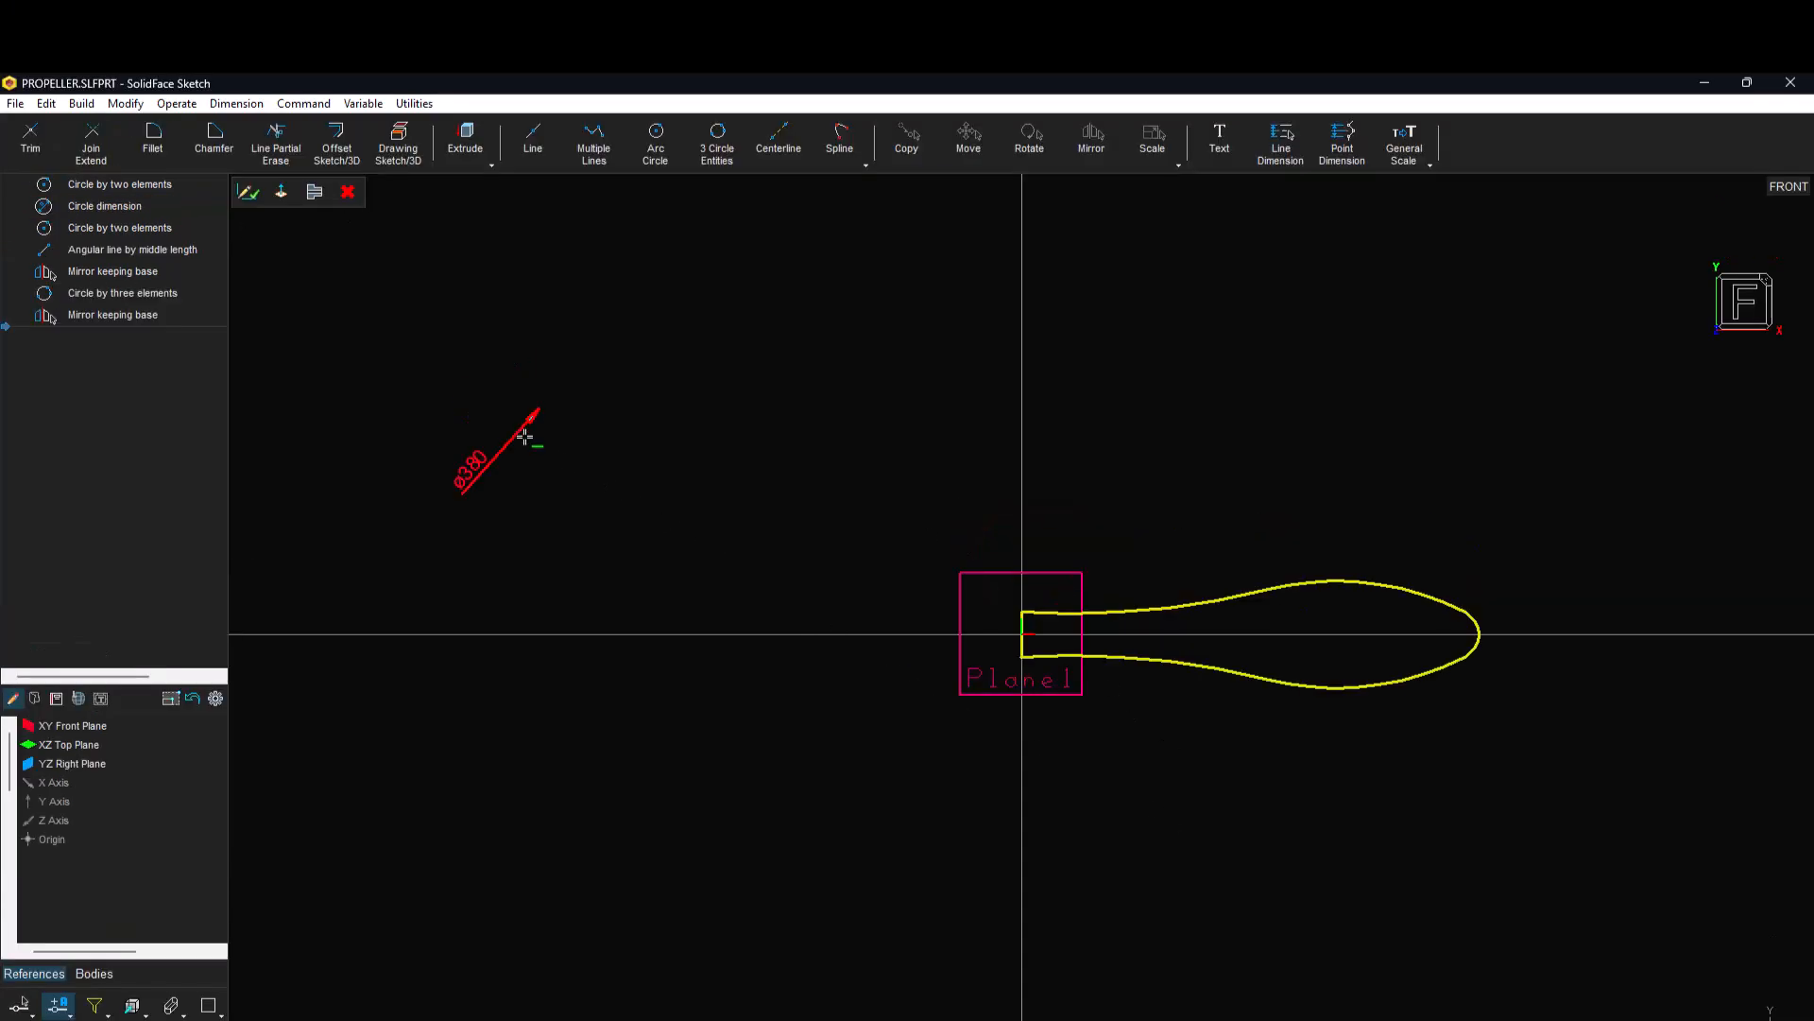
# Delete the leftover 380 diameter dimension and finish the blade contour sketch.
pyautogui.click(518, 434)
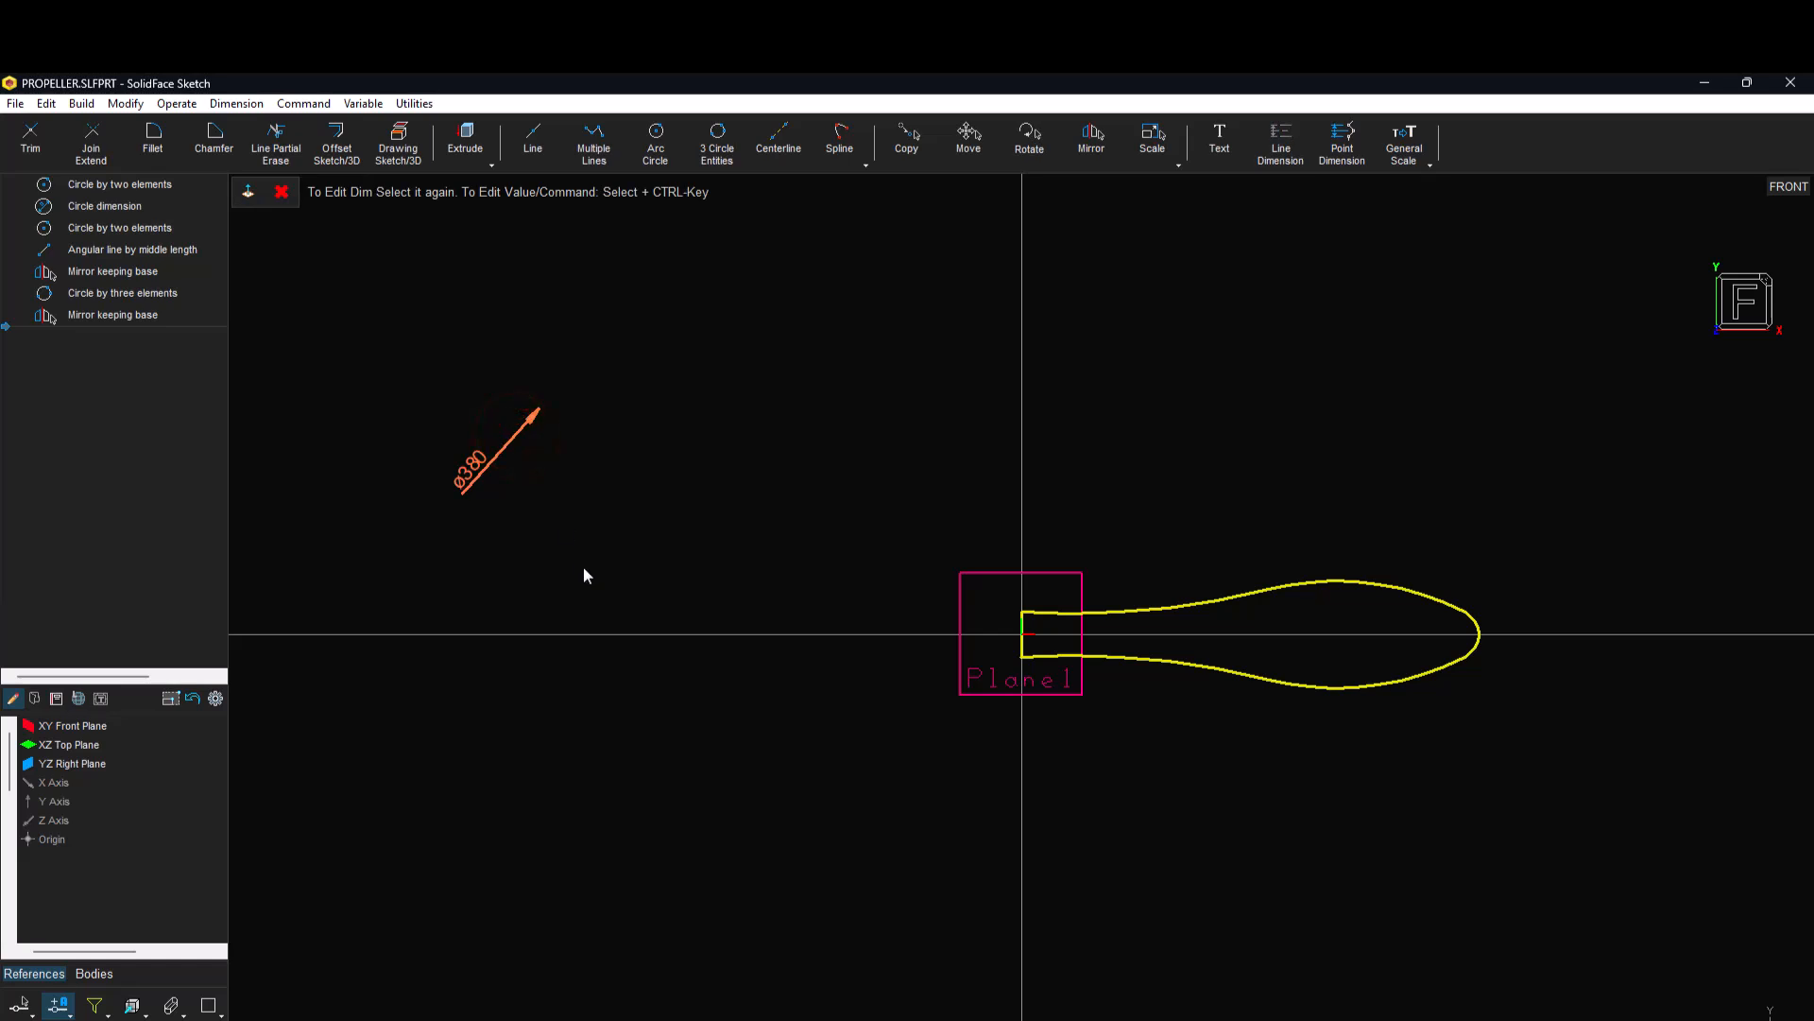
pyautogui.press('Delete')
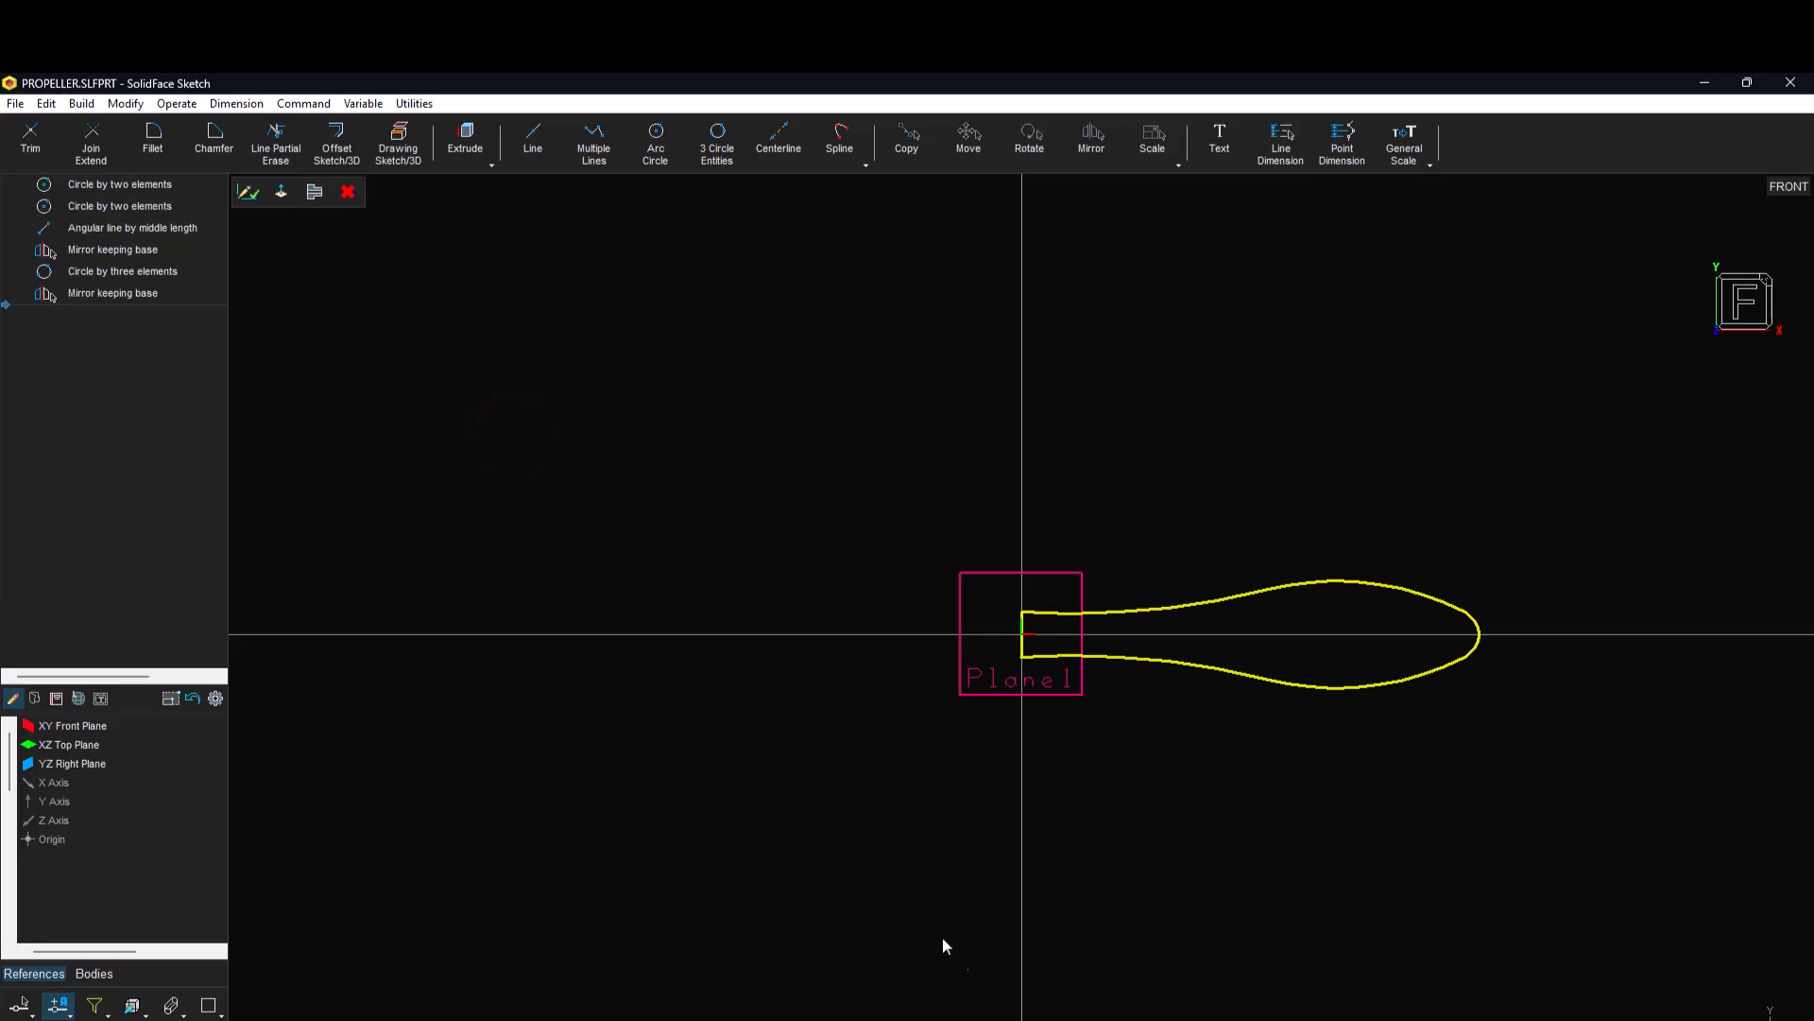
pyautogui.click(1086, 1001)
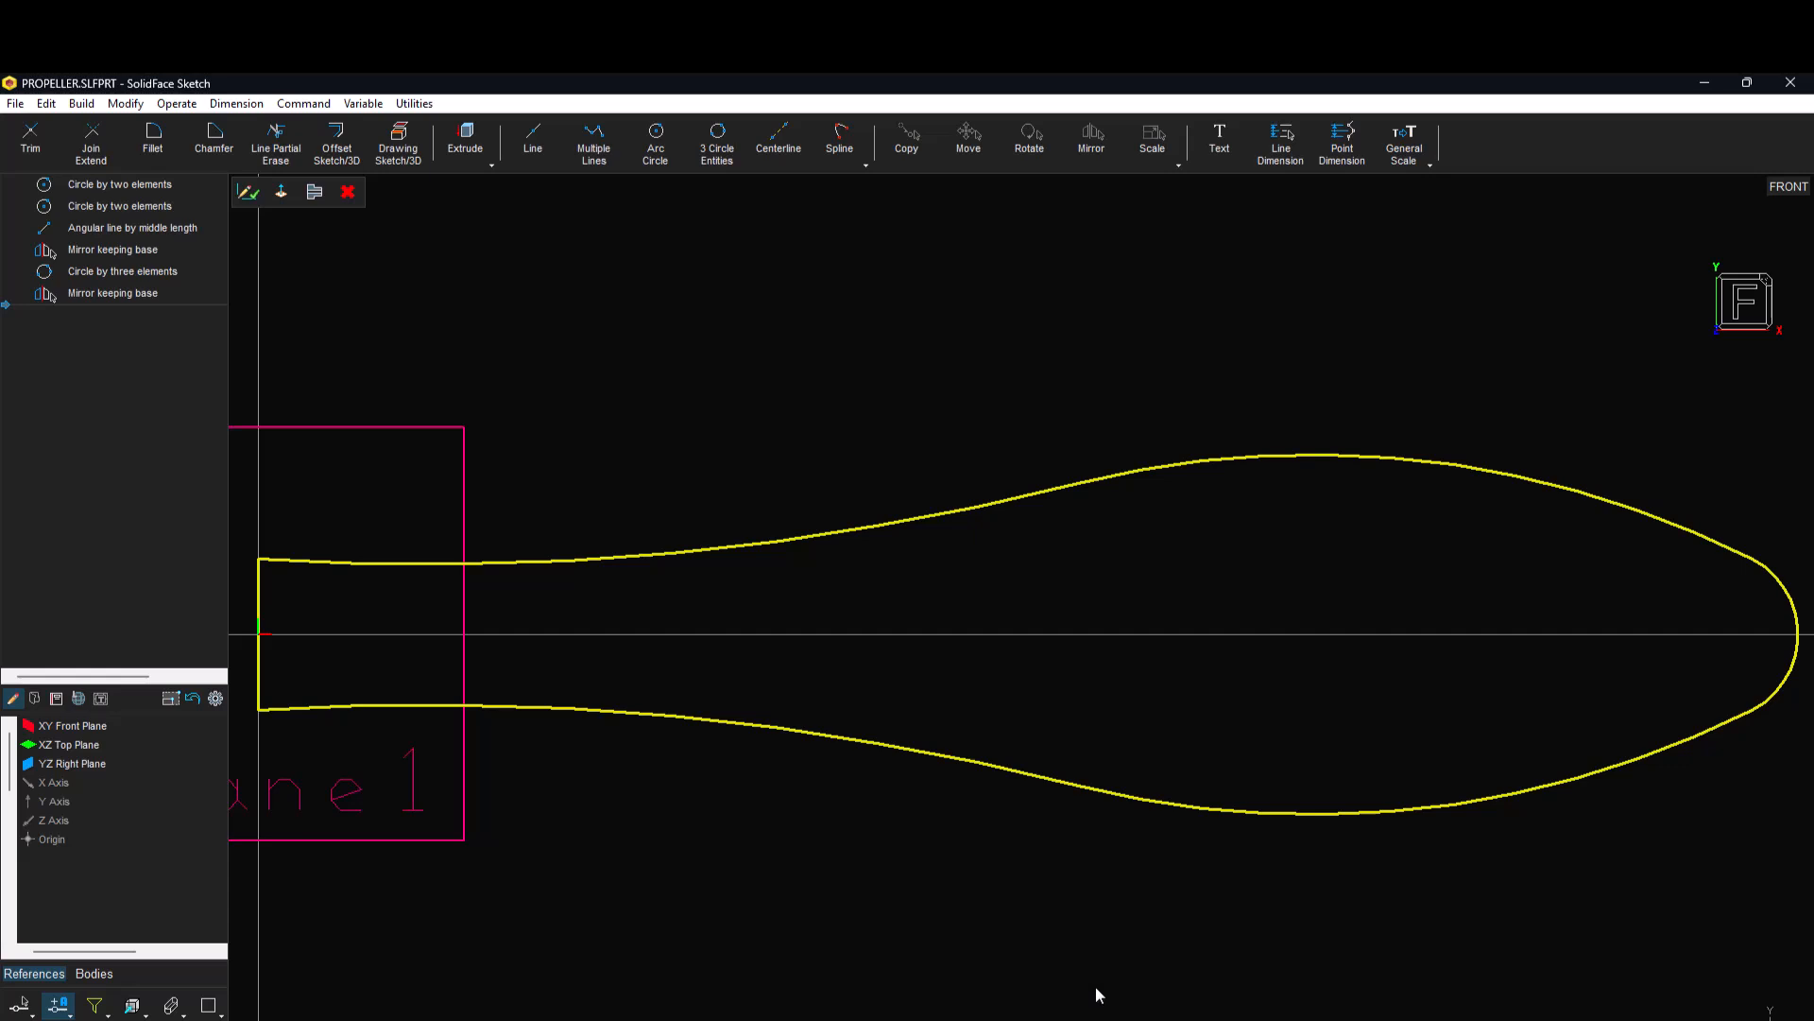
pyautogui.click(249, 121)
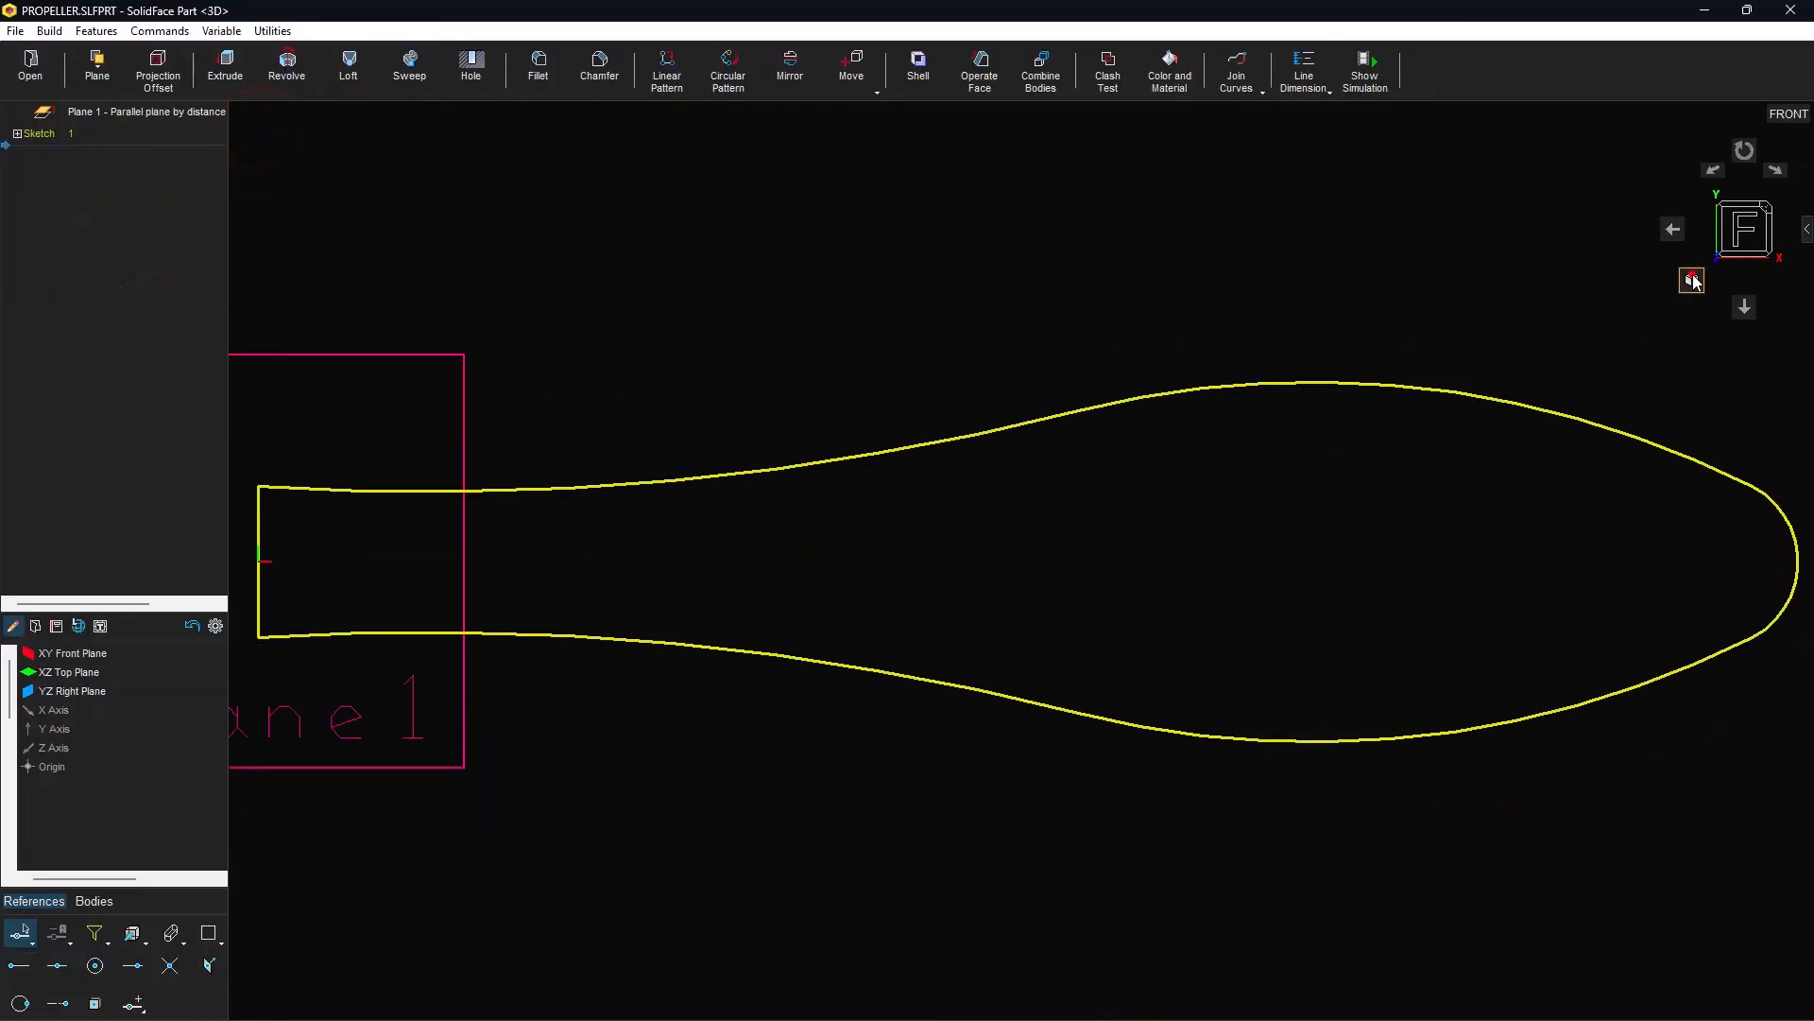
# Switch to the isometric view and hide the reference plane.
pyautogui.click(1692, 276)
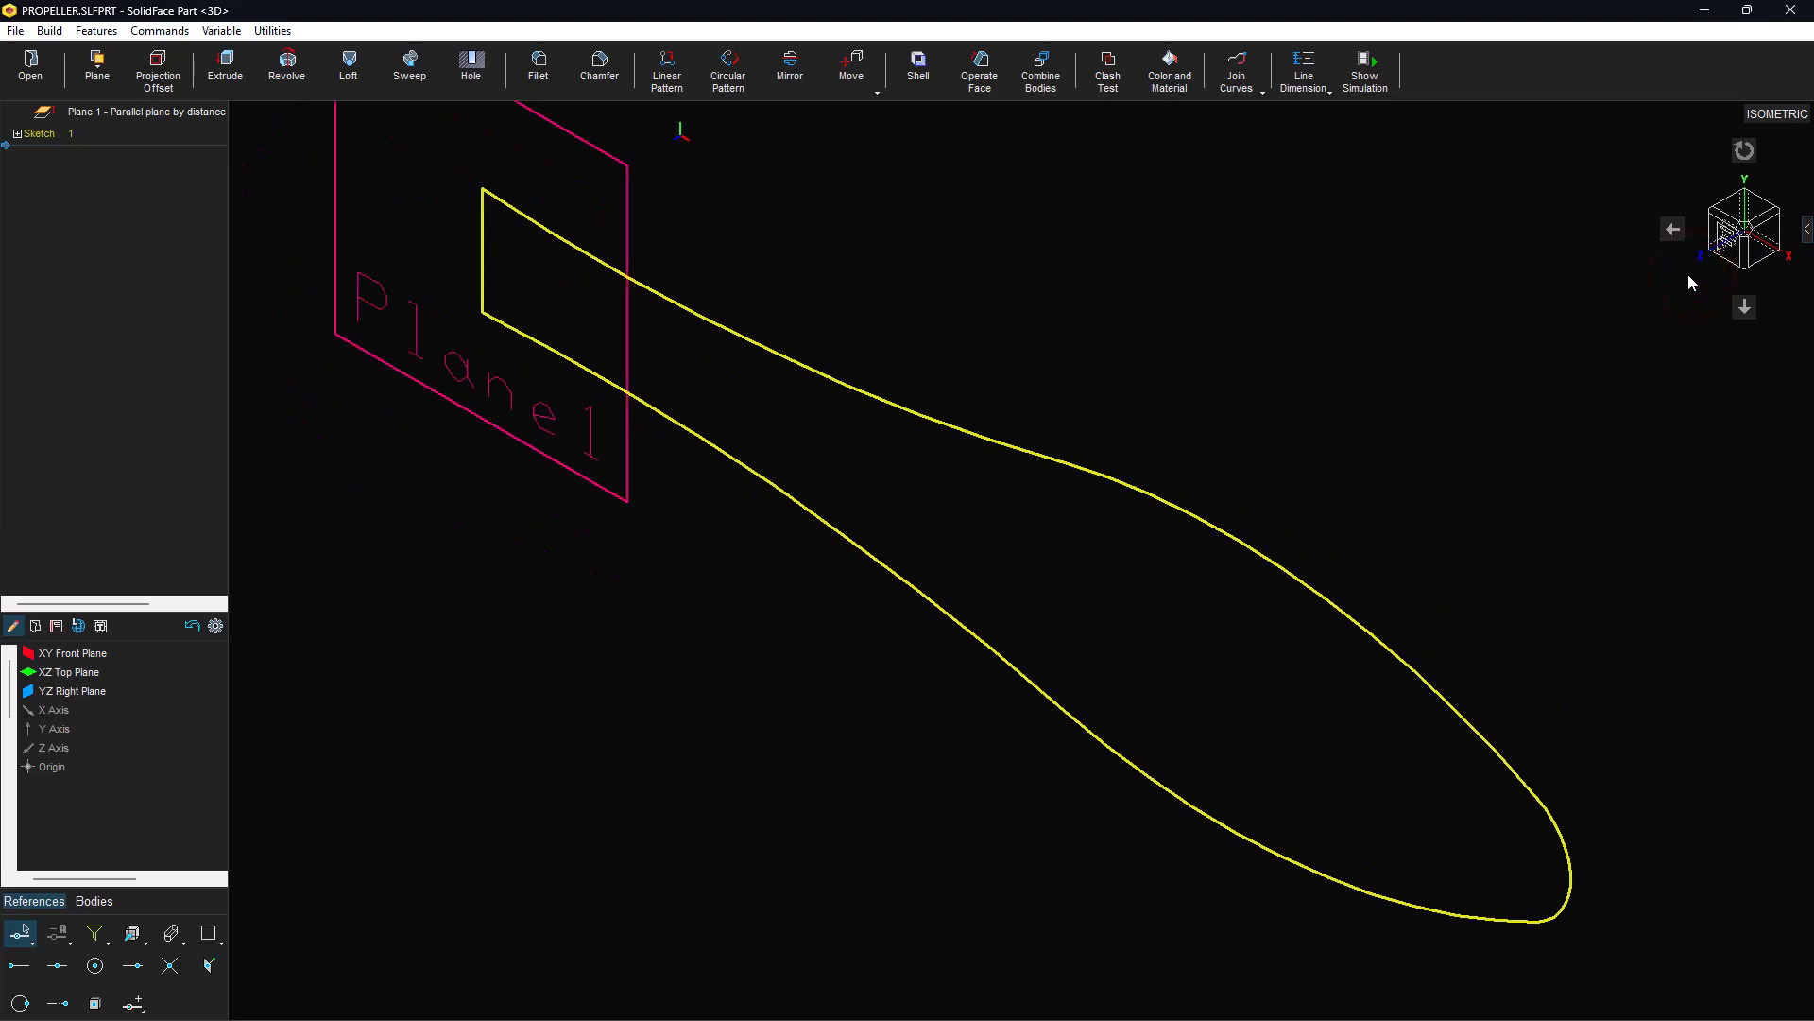
pyautogui.click(94, 932)
pyautogui.click(171, 965)
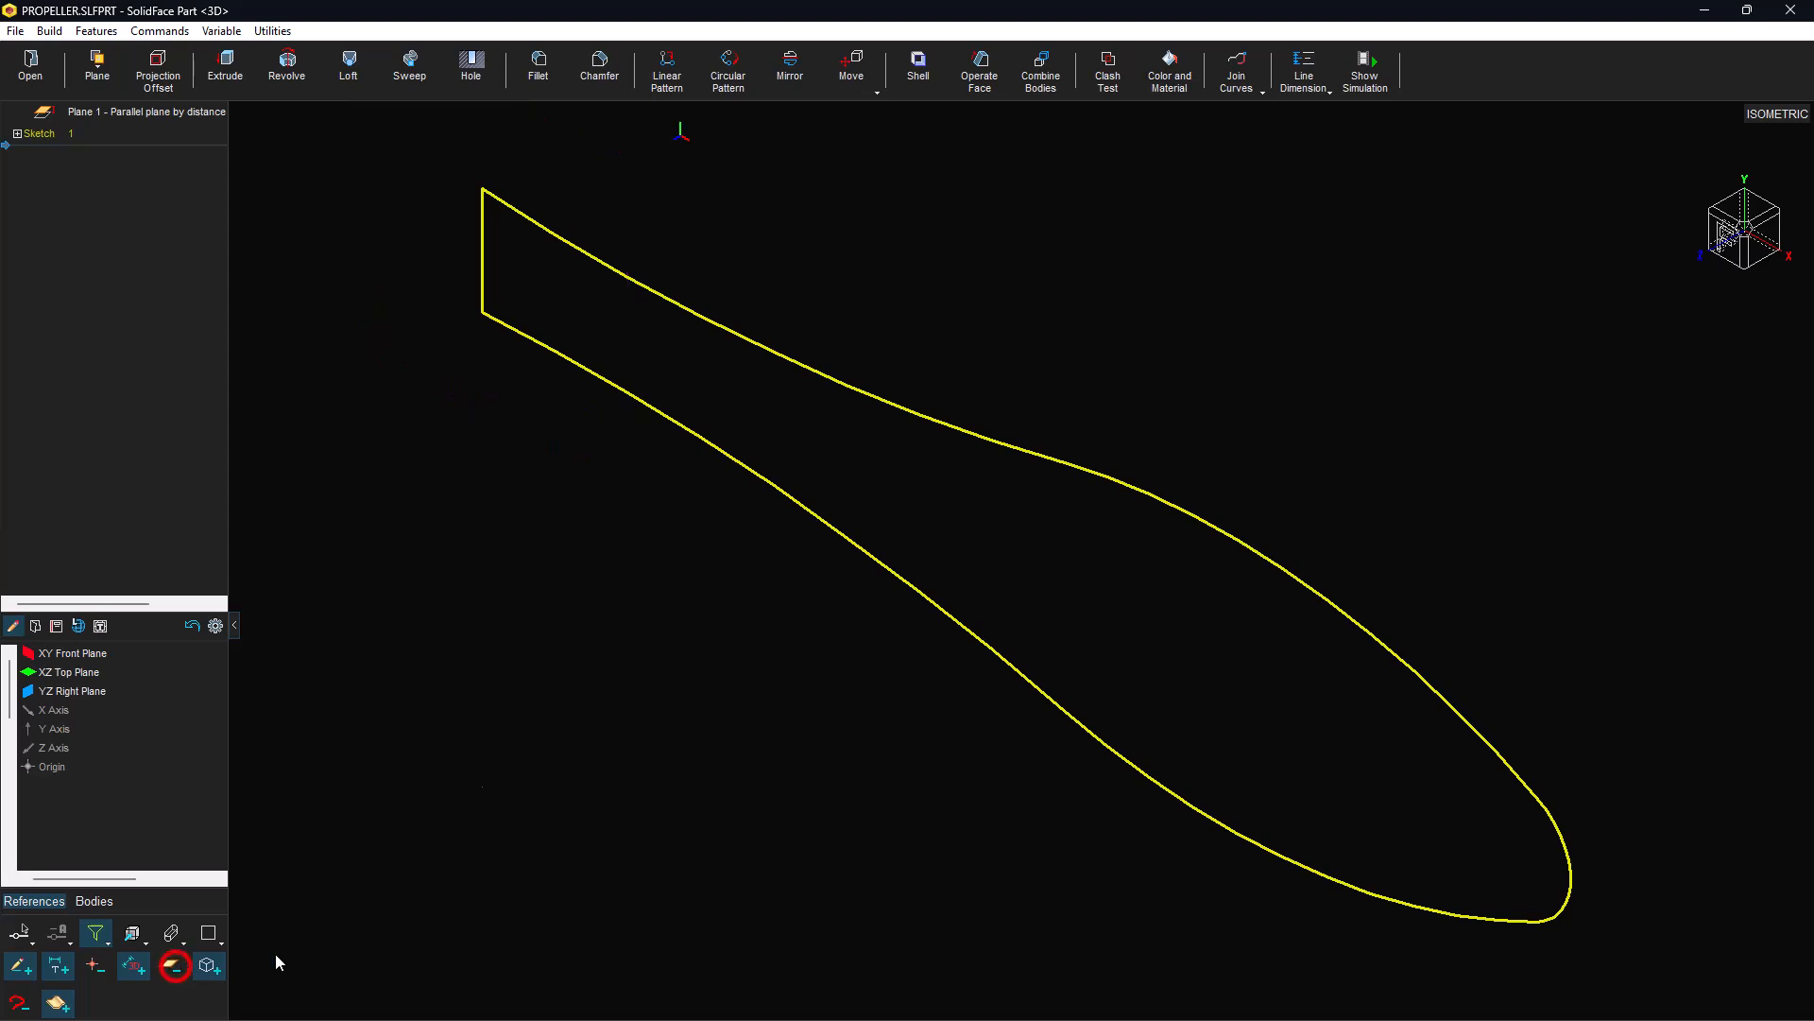
# Sketch a spline on the YZ Right Plane through points (-3,7), (1,1.5) and (2.8,-7.8), and finish the sketch.
pyautogui.click(119, 691)
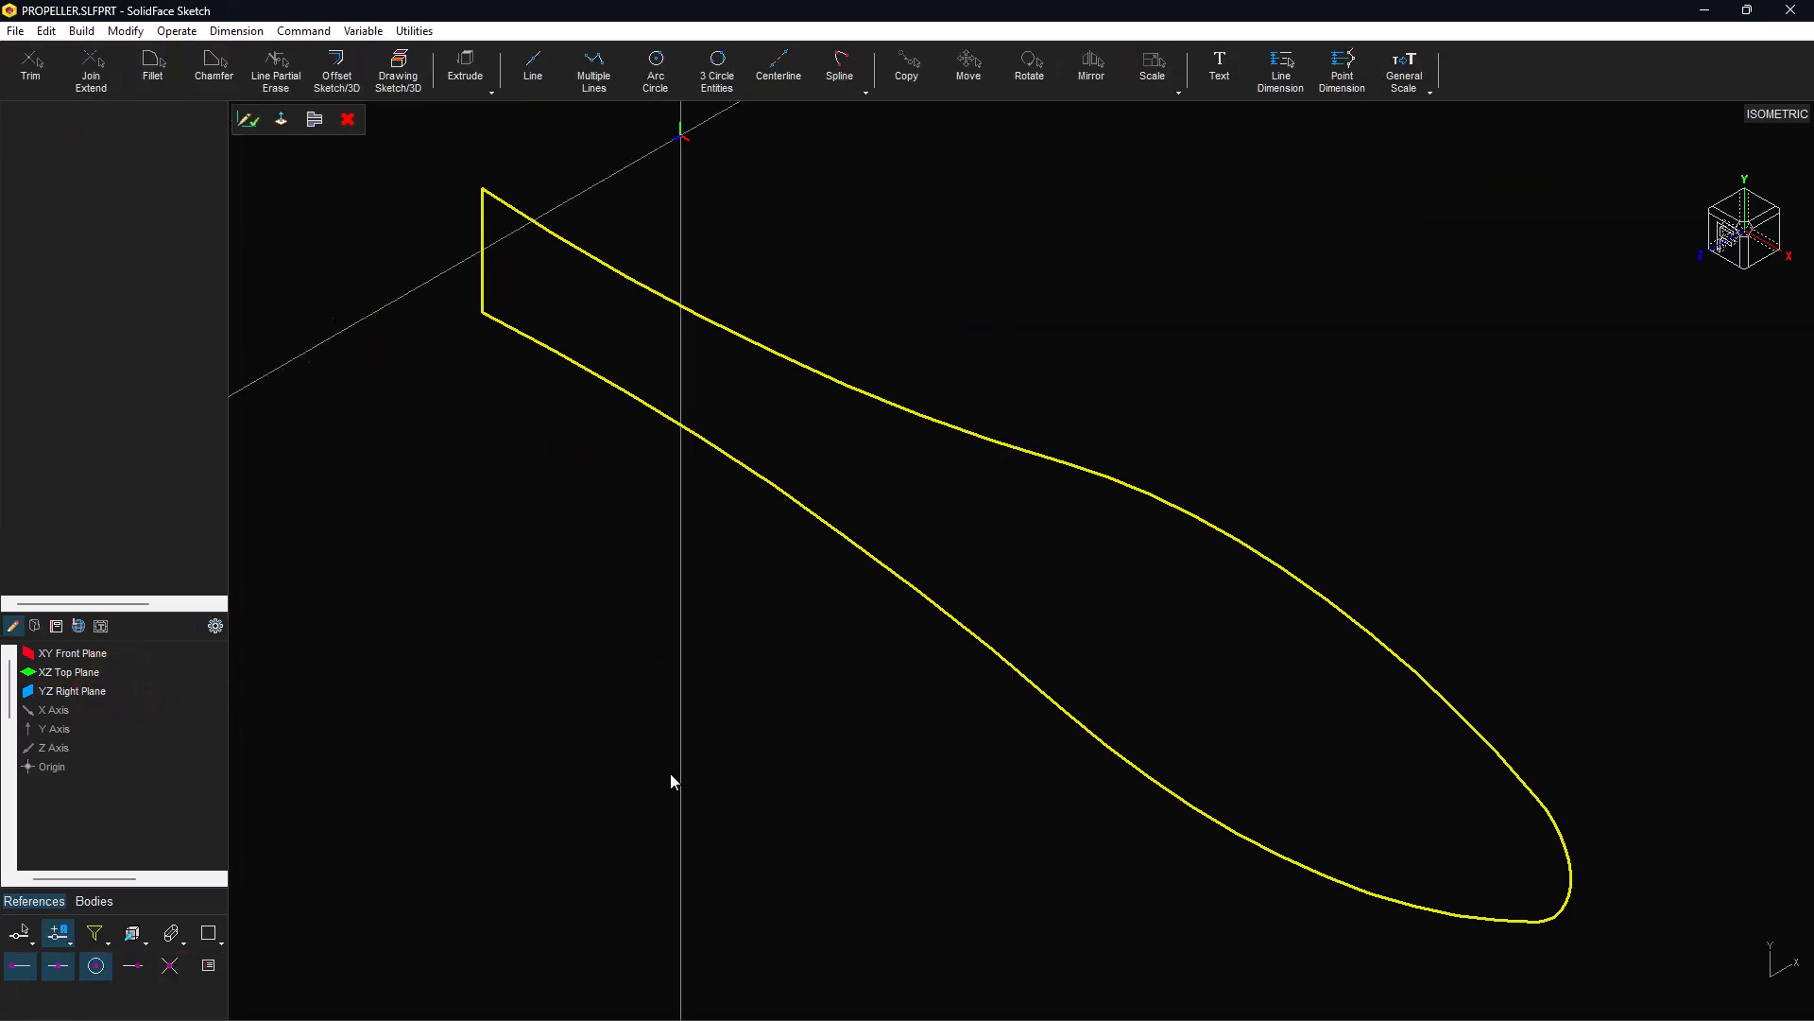
pyautogui.click(847, 82)
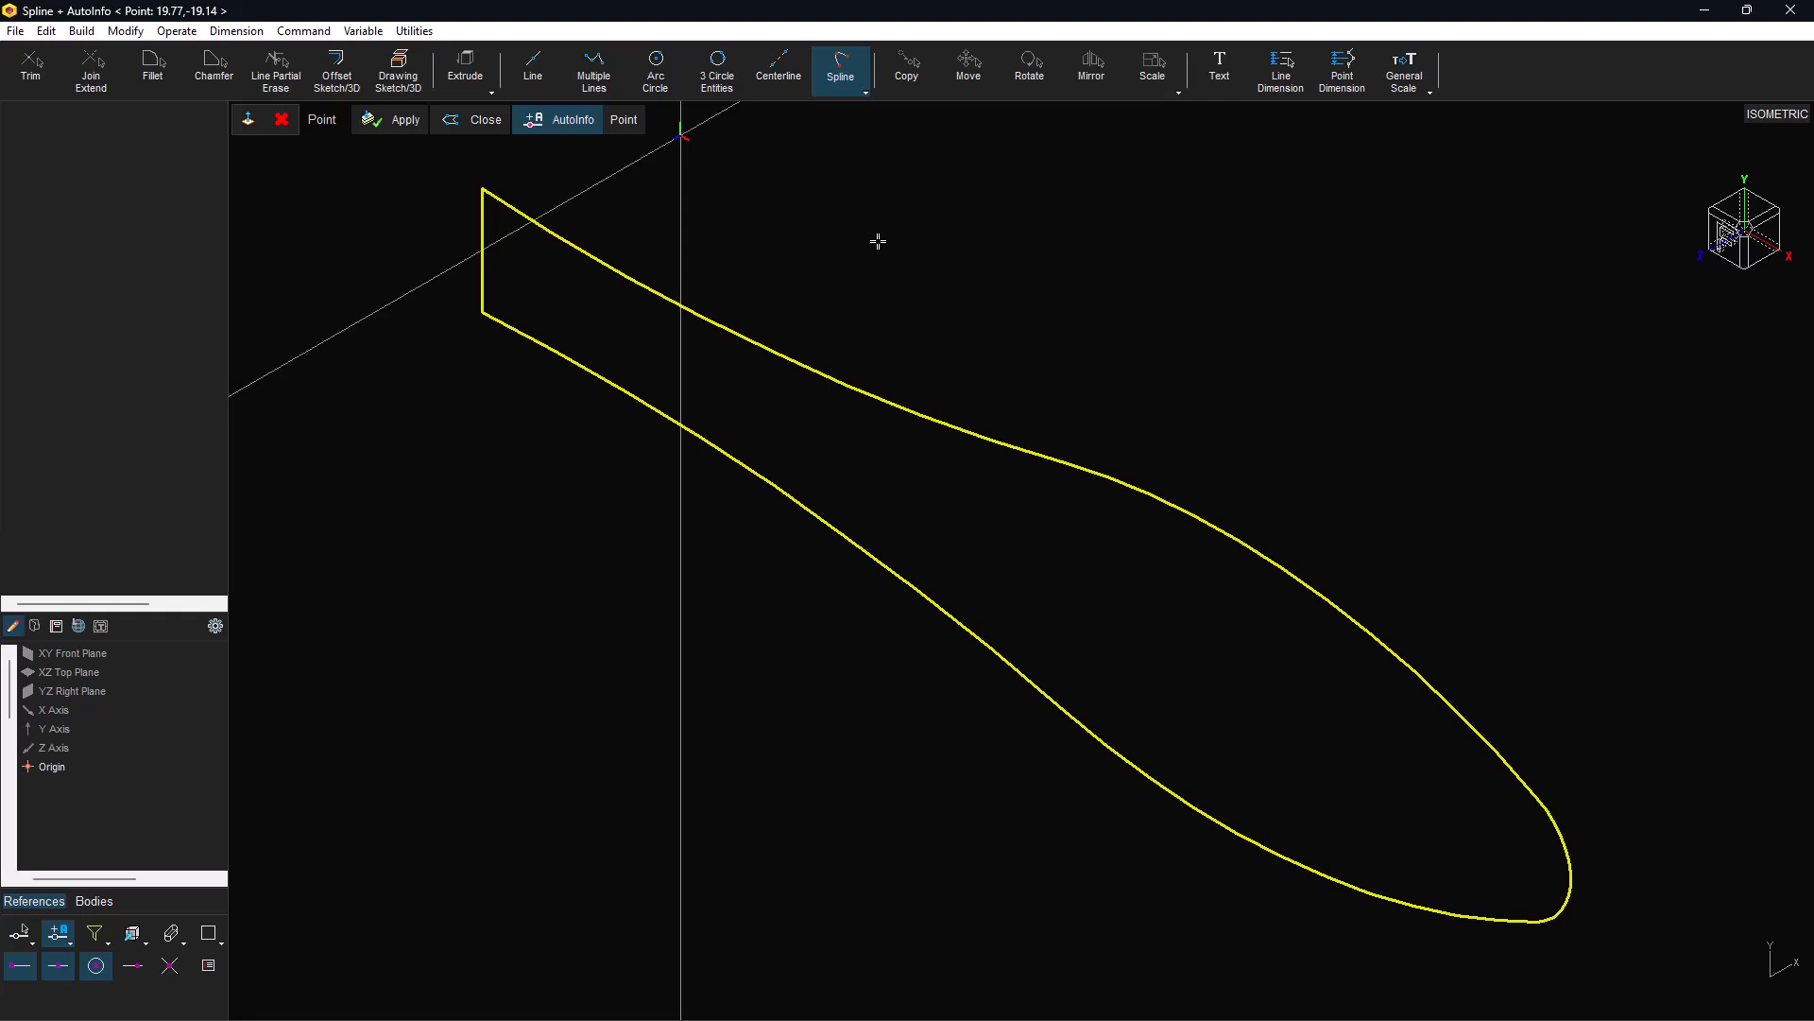
pyautogui.write('-3,7')
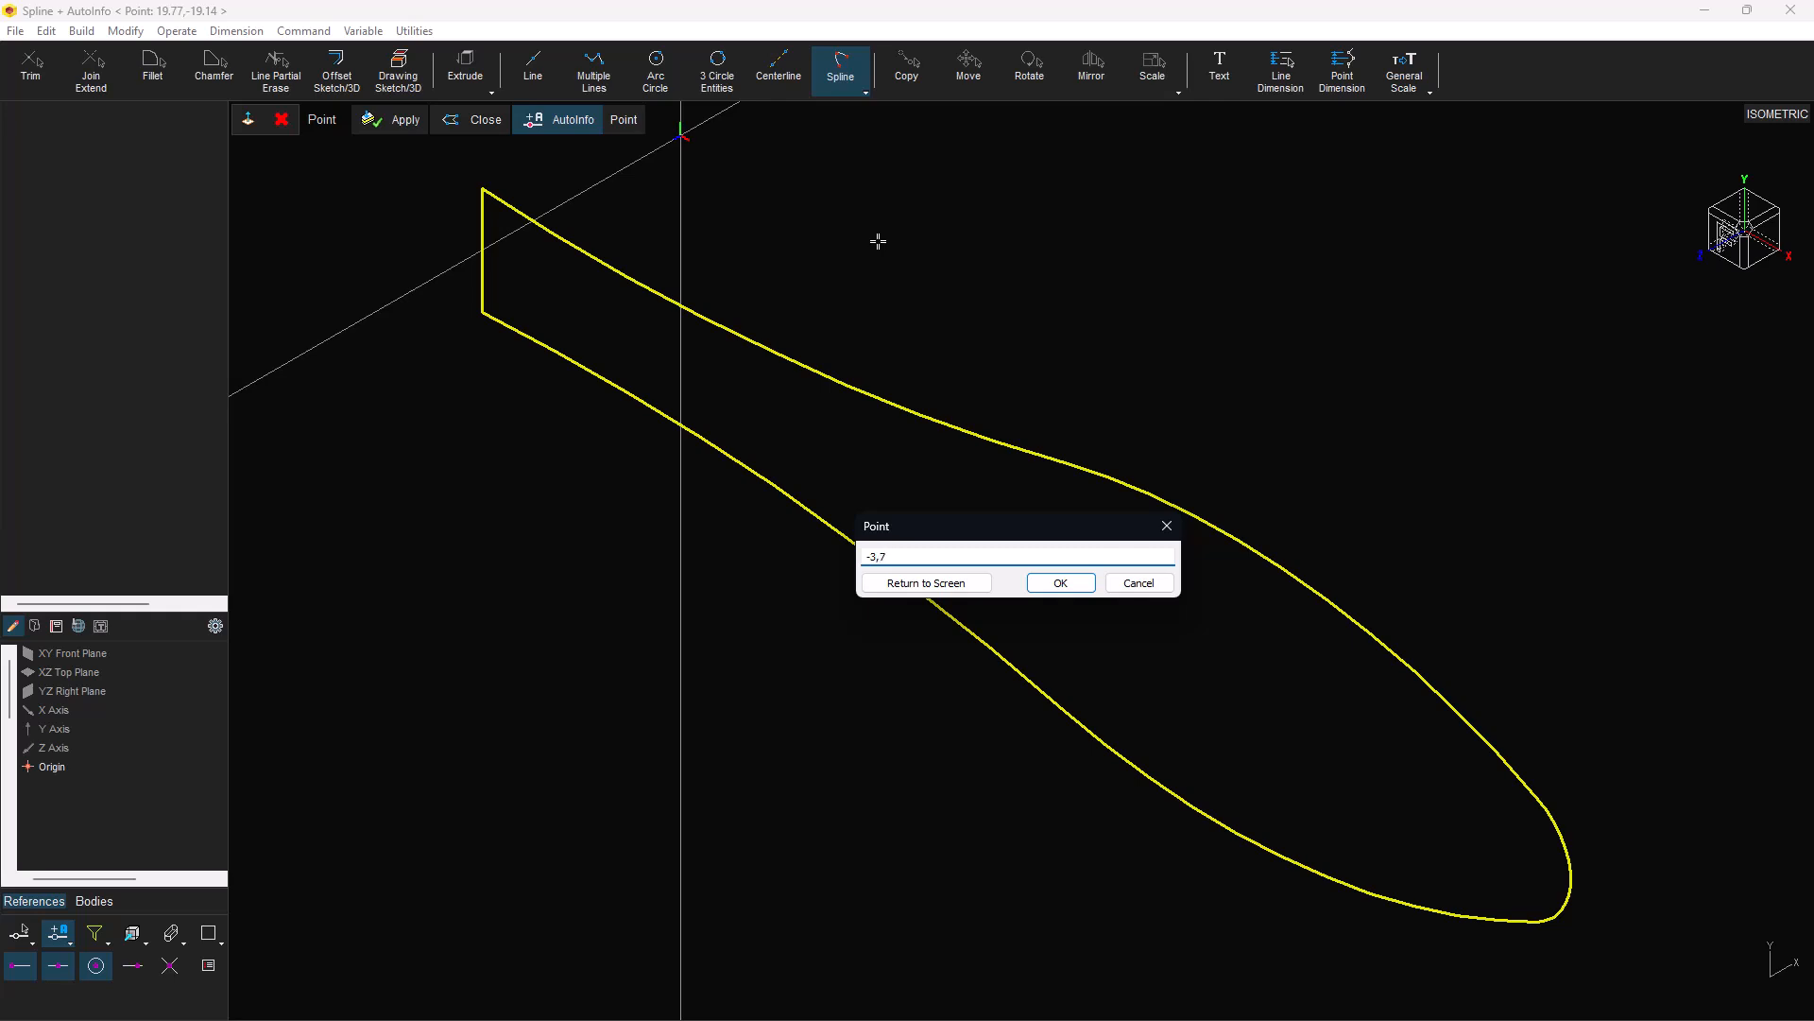
pyautogui.press('Return')
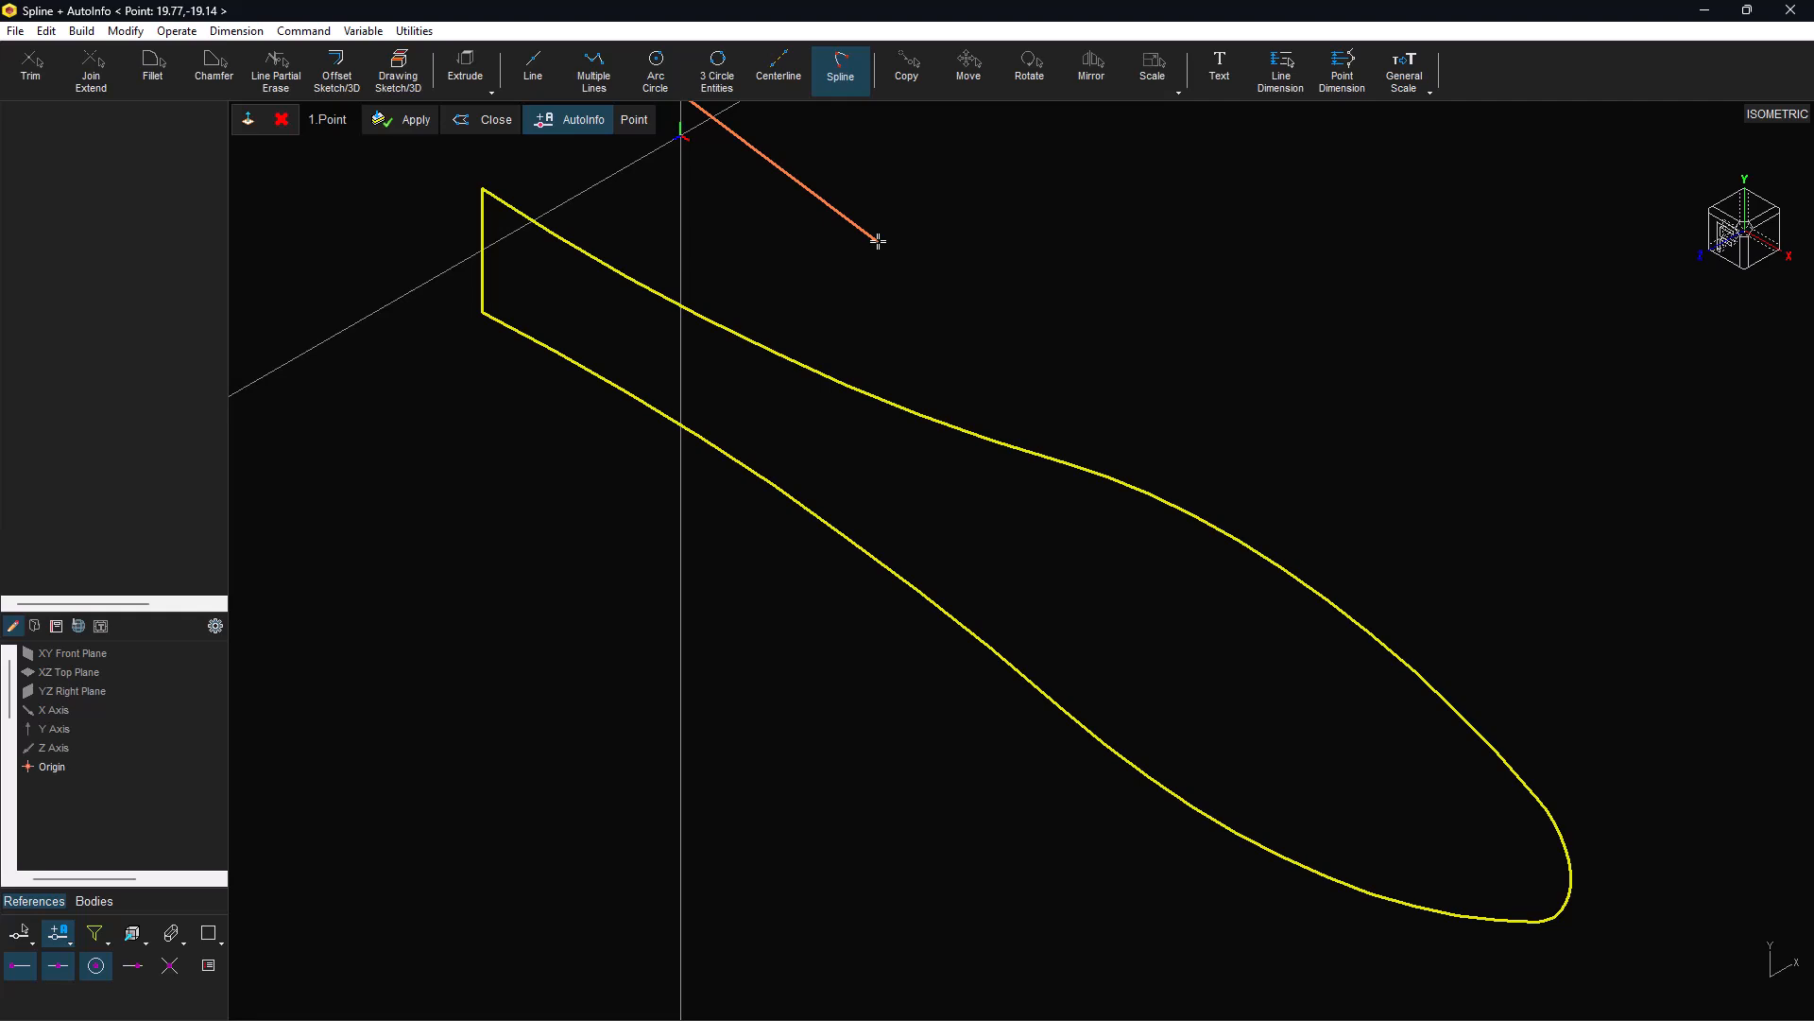
pyautogui.write('1,1.5')
pyautogui.press('Return')
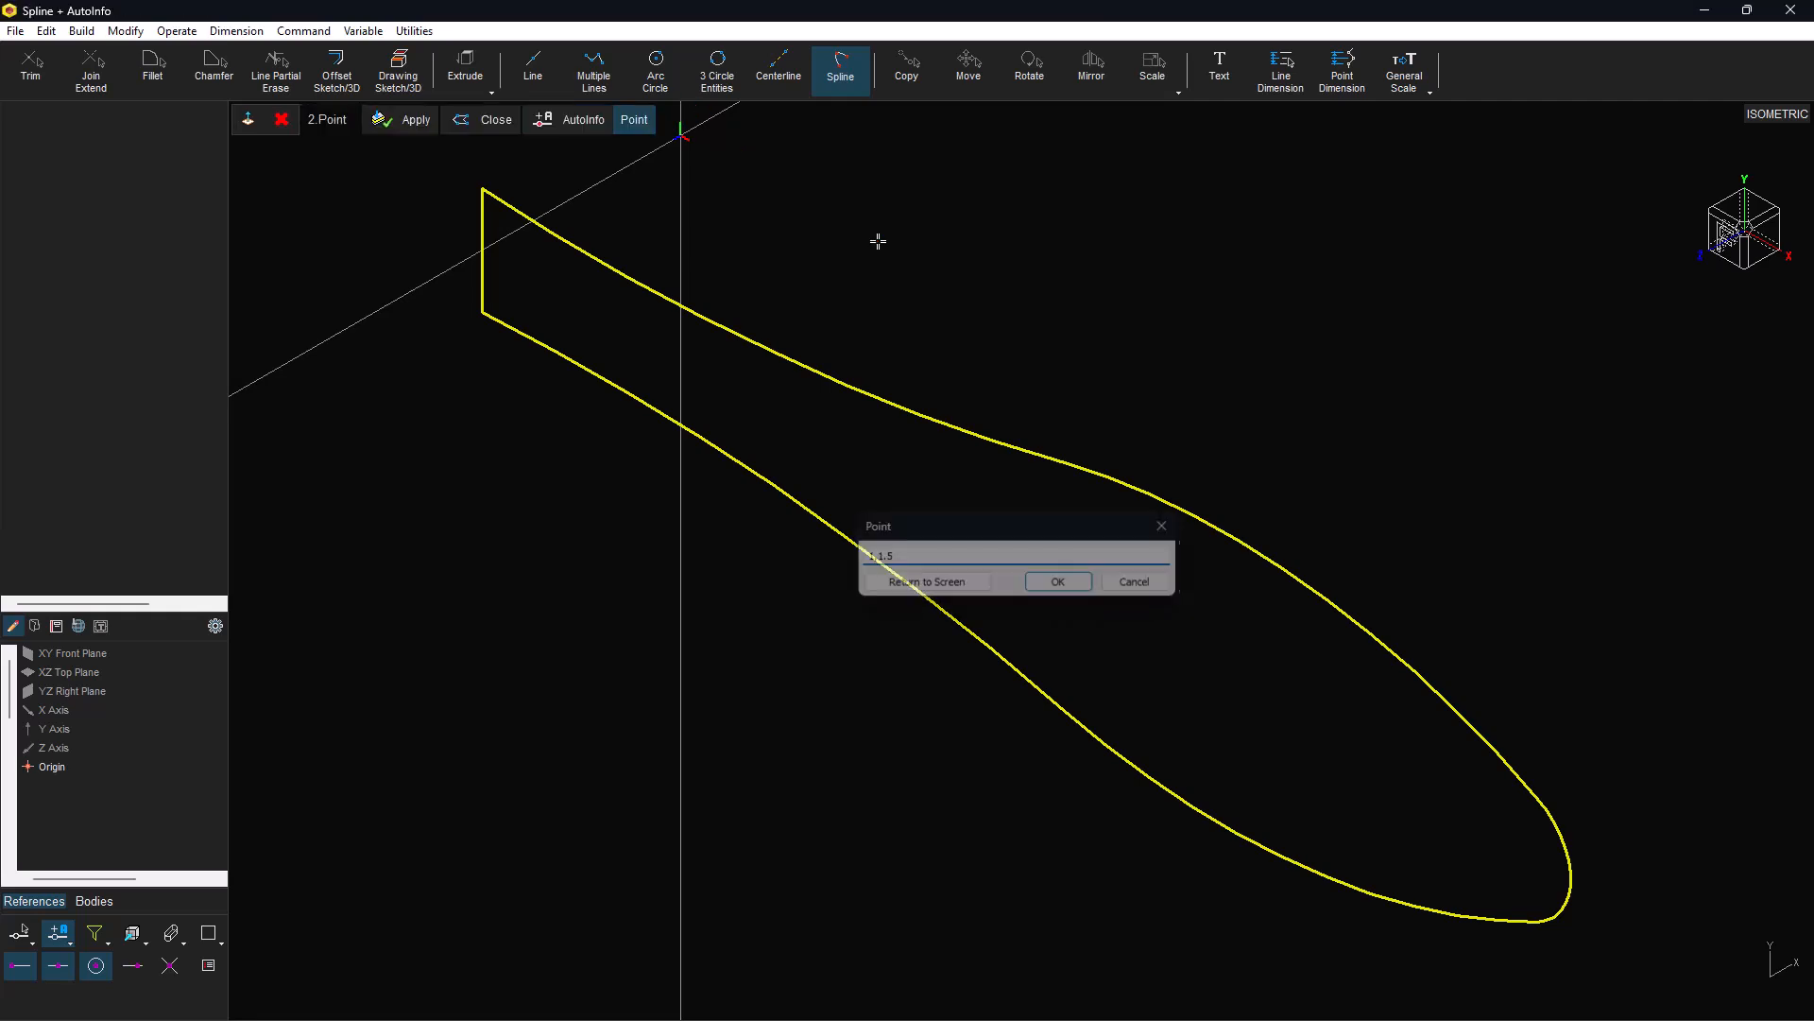
pyautogui.write('2.8,-7.8')
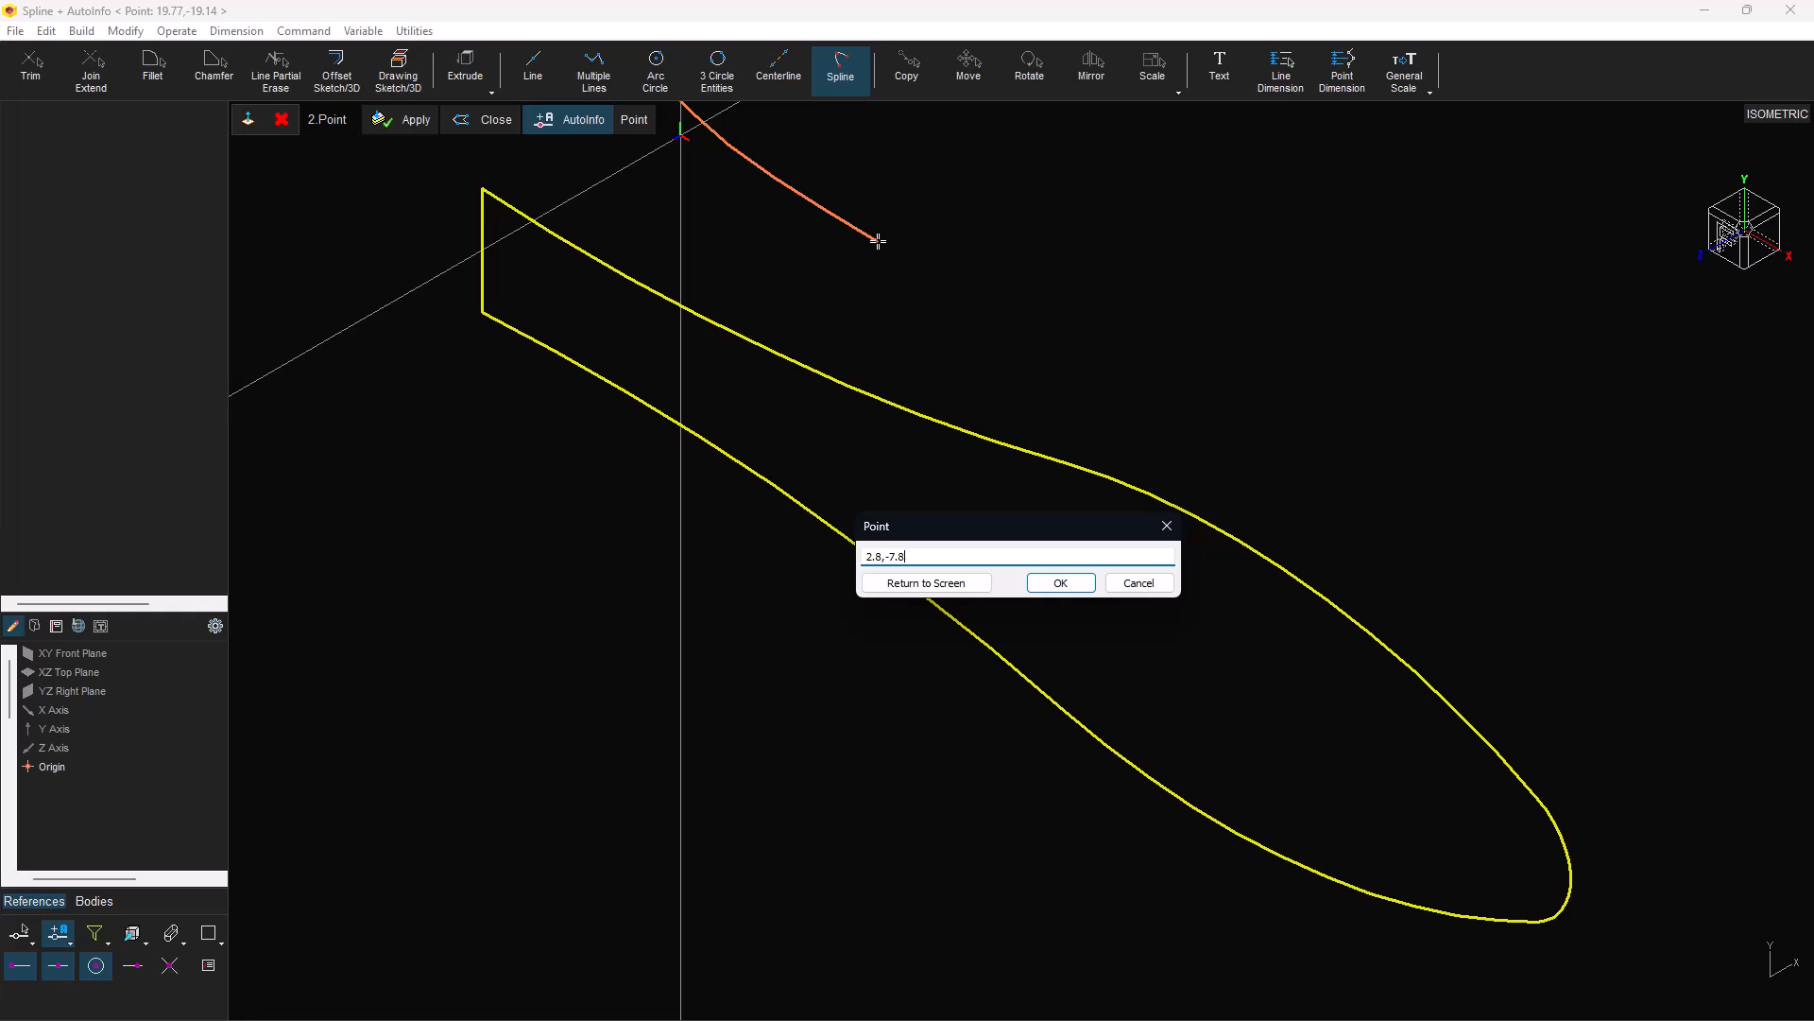
pyautogui.click(1044, 582)
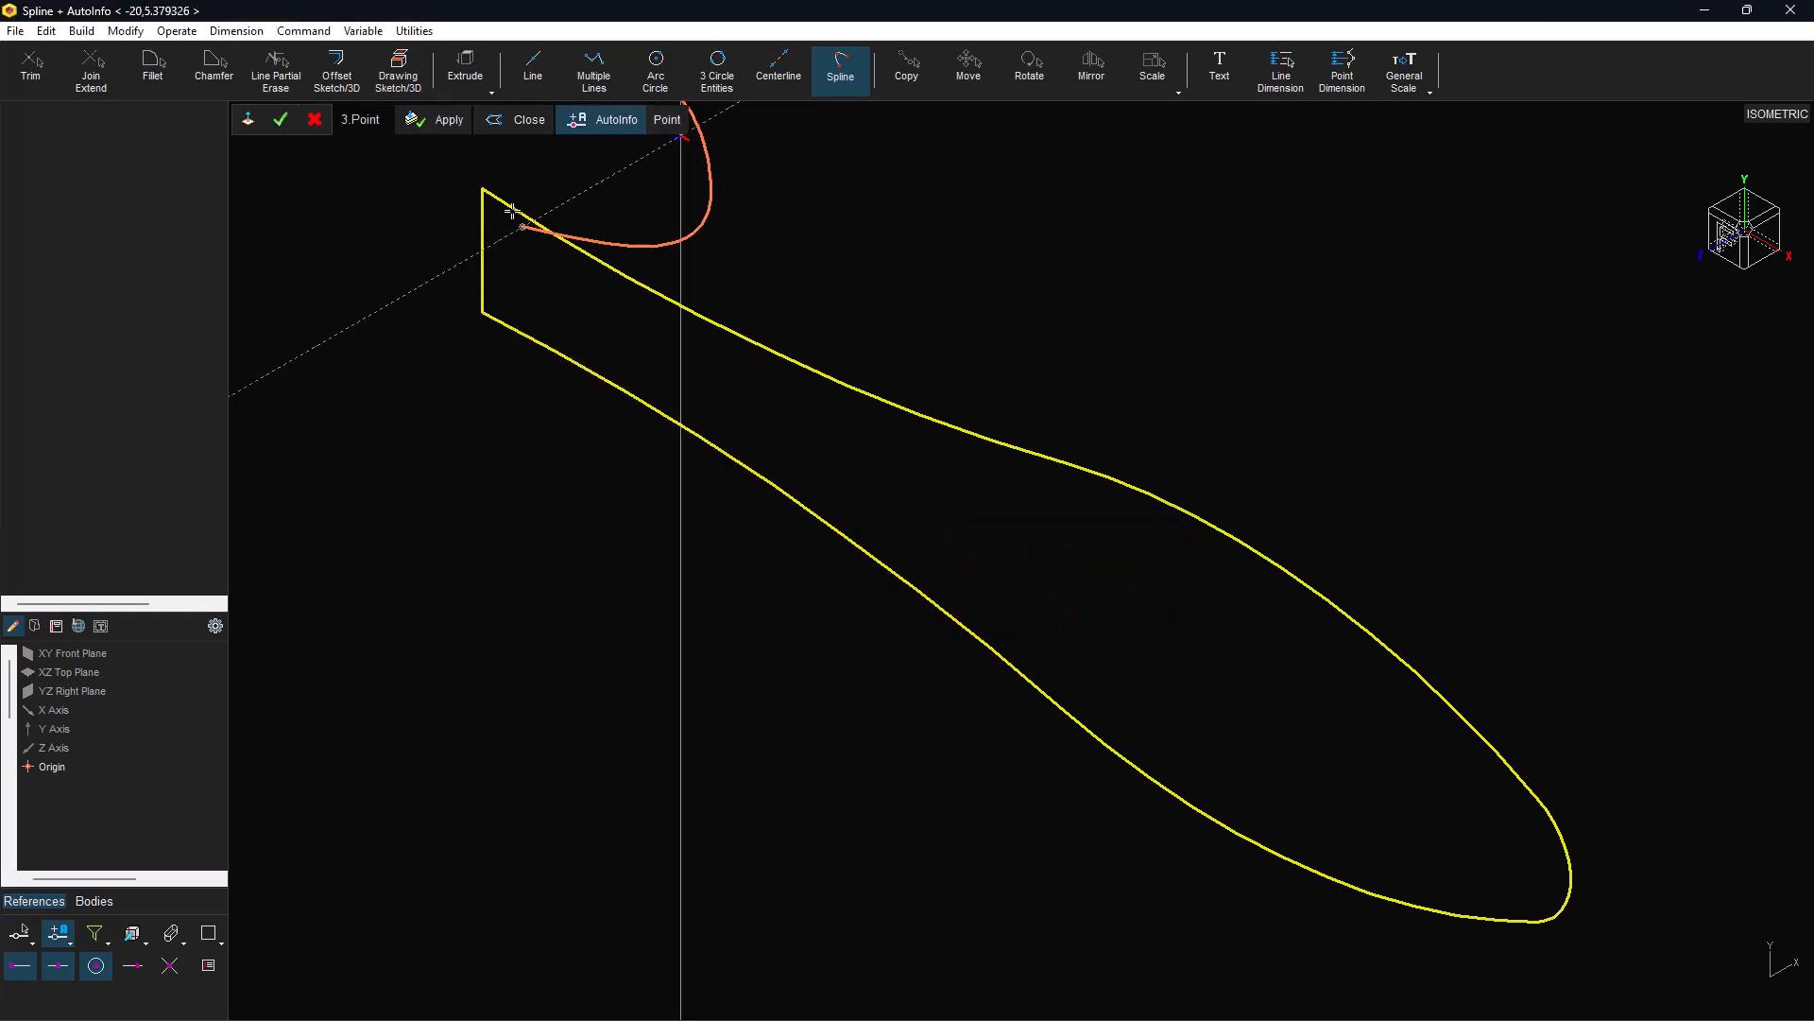
pyautogui.click(450, 121)
pyautogui.click(1087, 999)
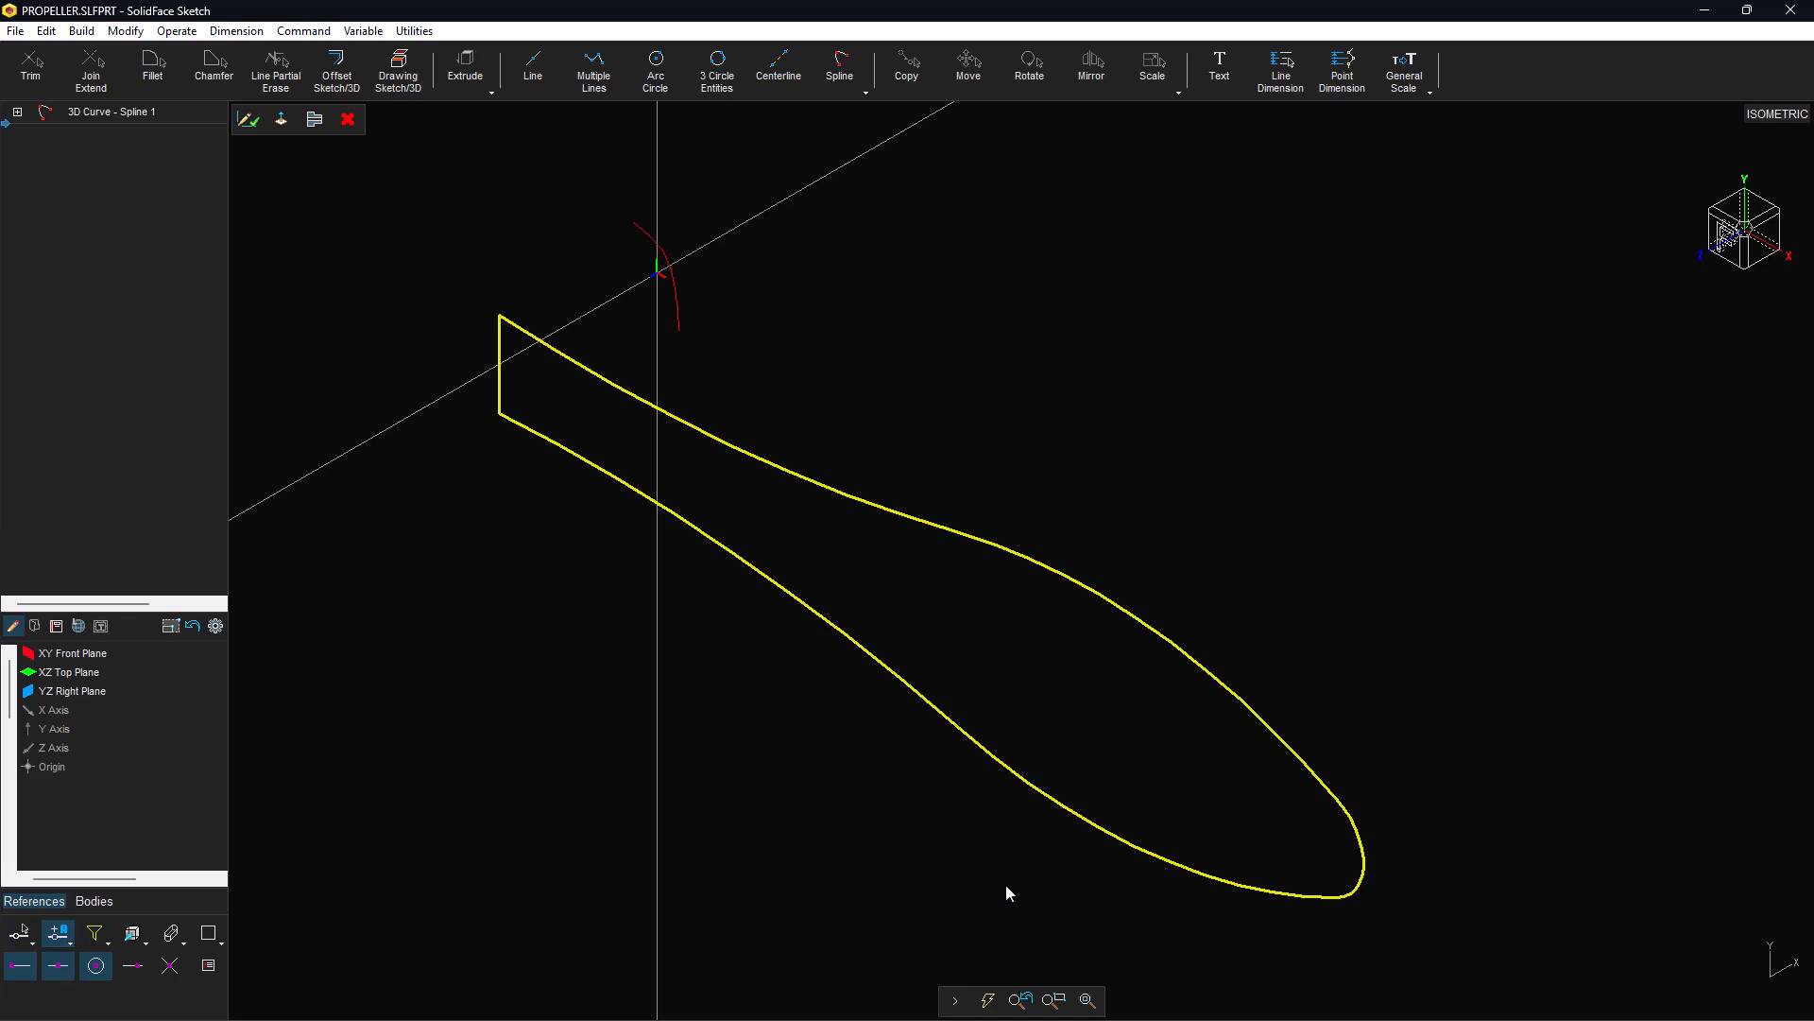
pyautogui.click(253, 121)
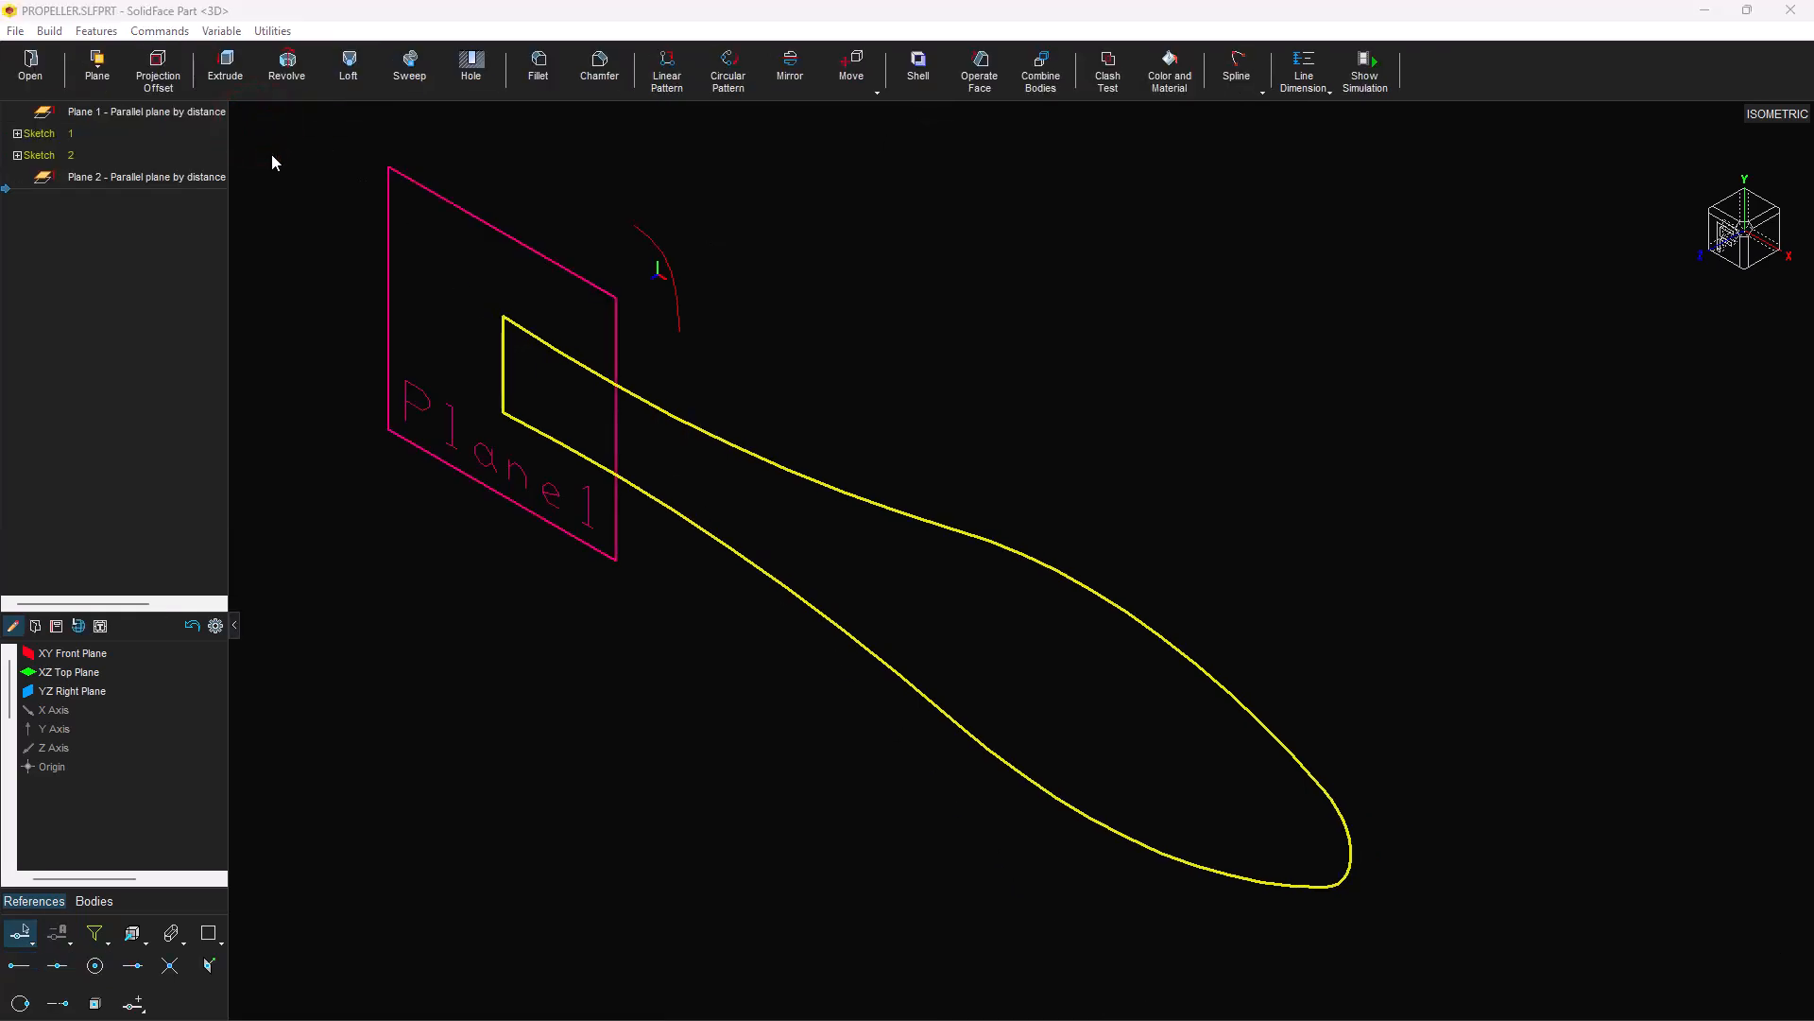
# Create a reference plane parallel to the YZ Right Plane at a distance of 112.
pyautogui.click(98, 71)
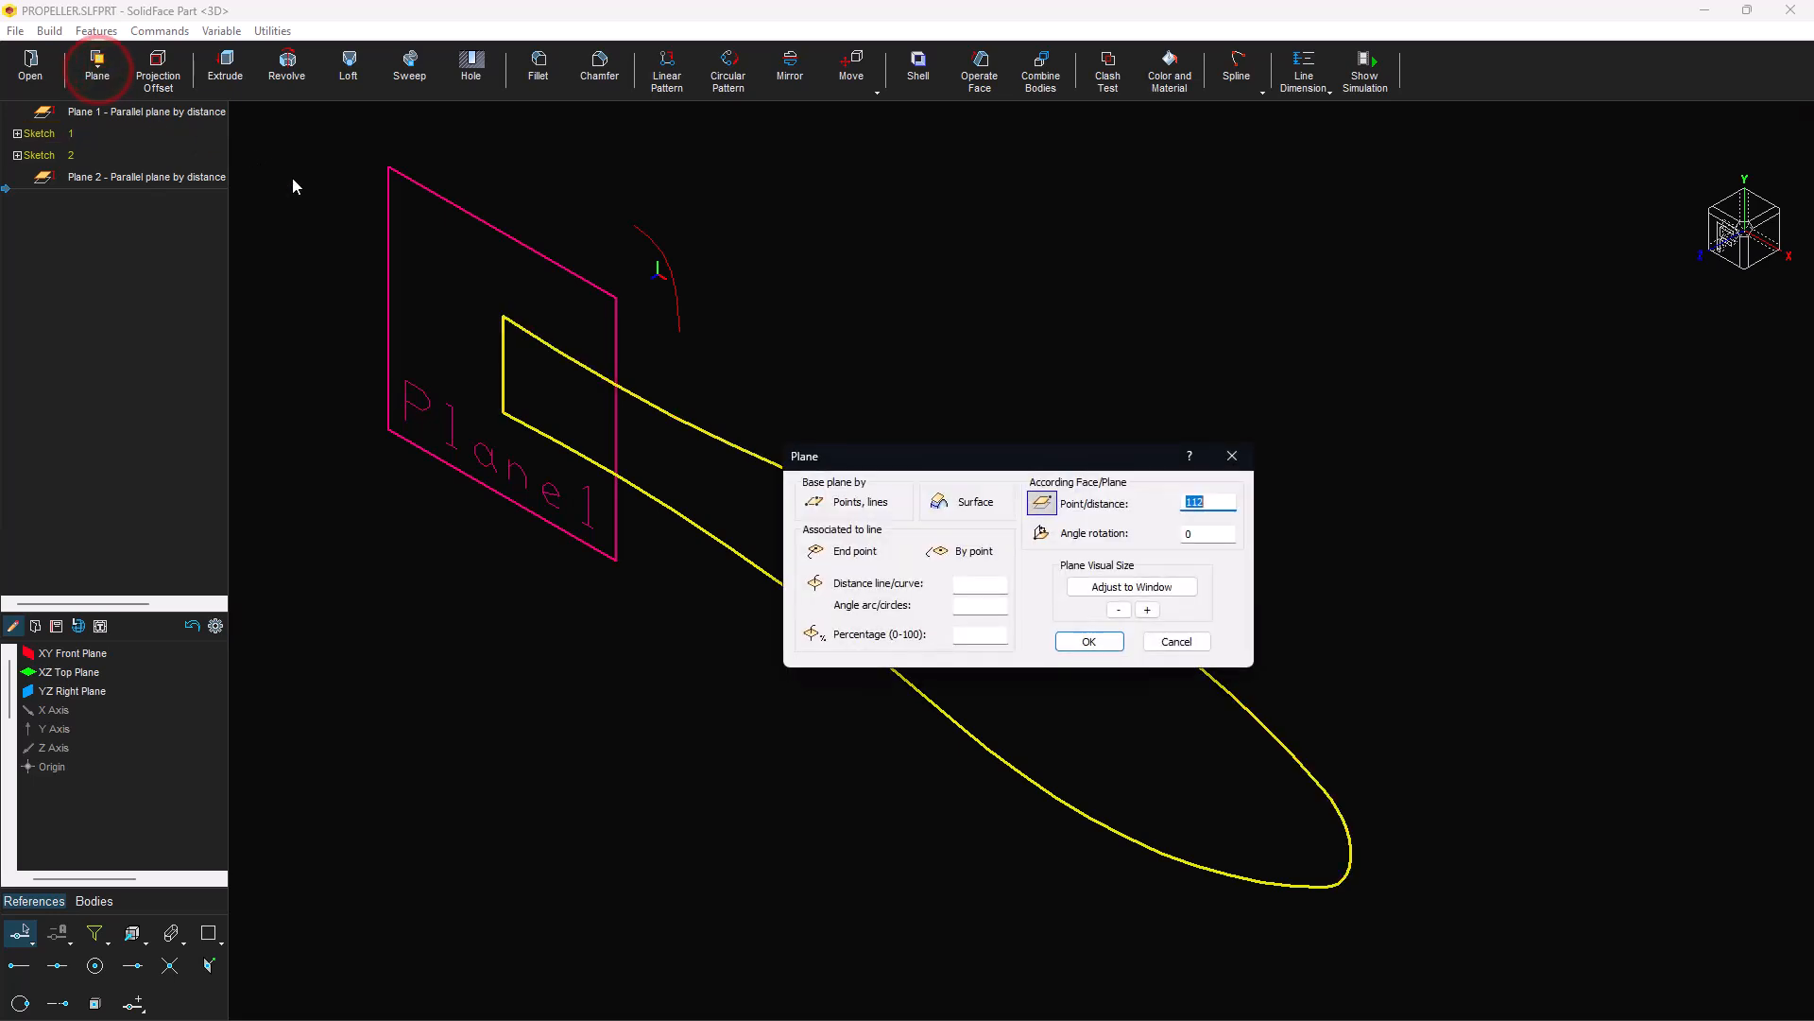
pyautogui.click(1207, 503)
pyautogui.click(1086, 641)
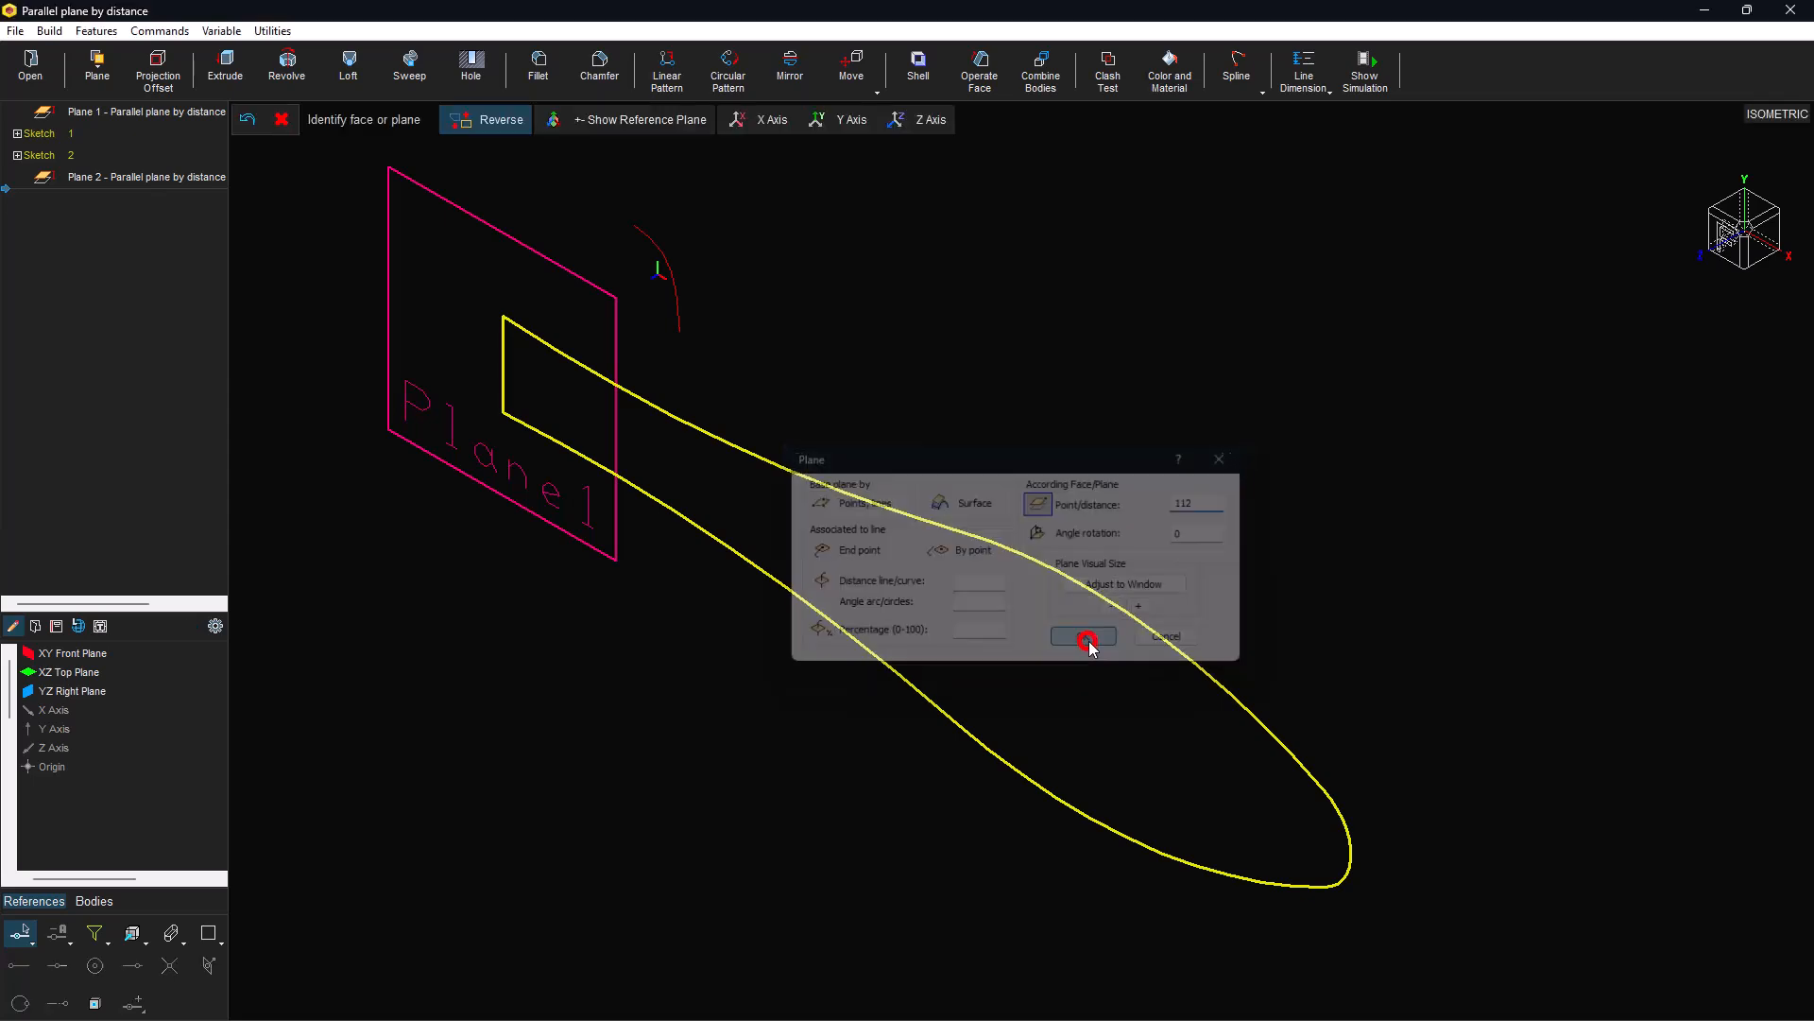
pyautogui.click(105, 692)
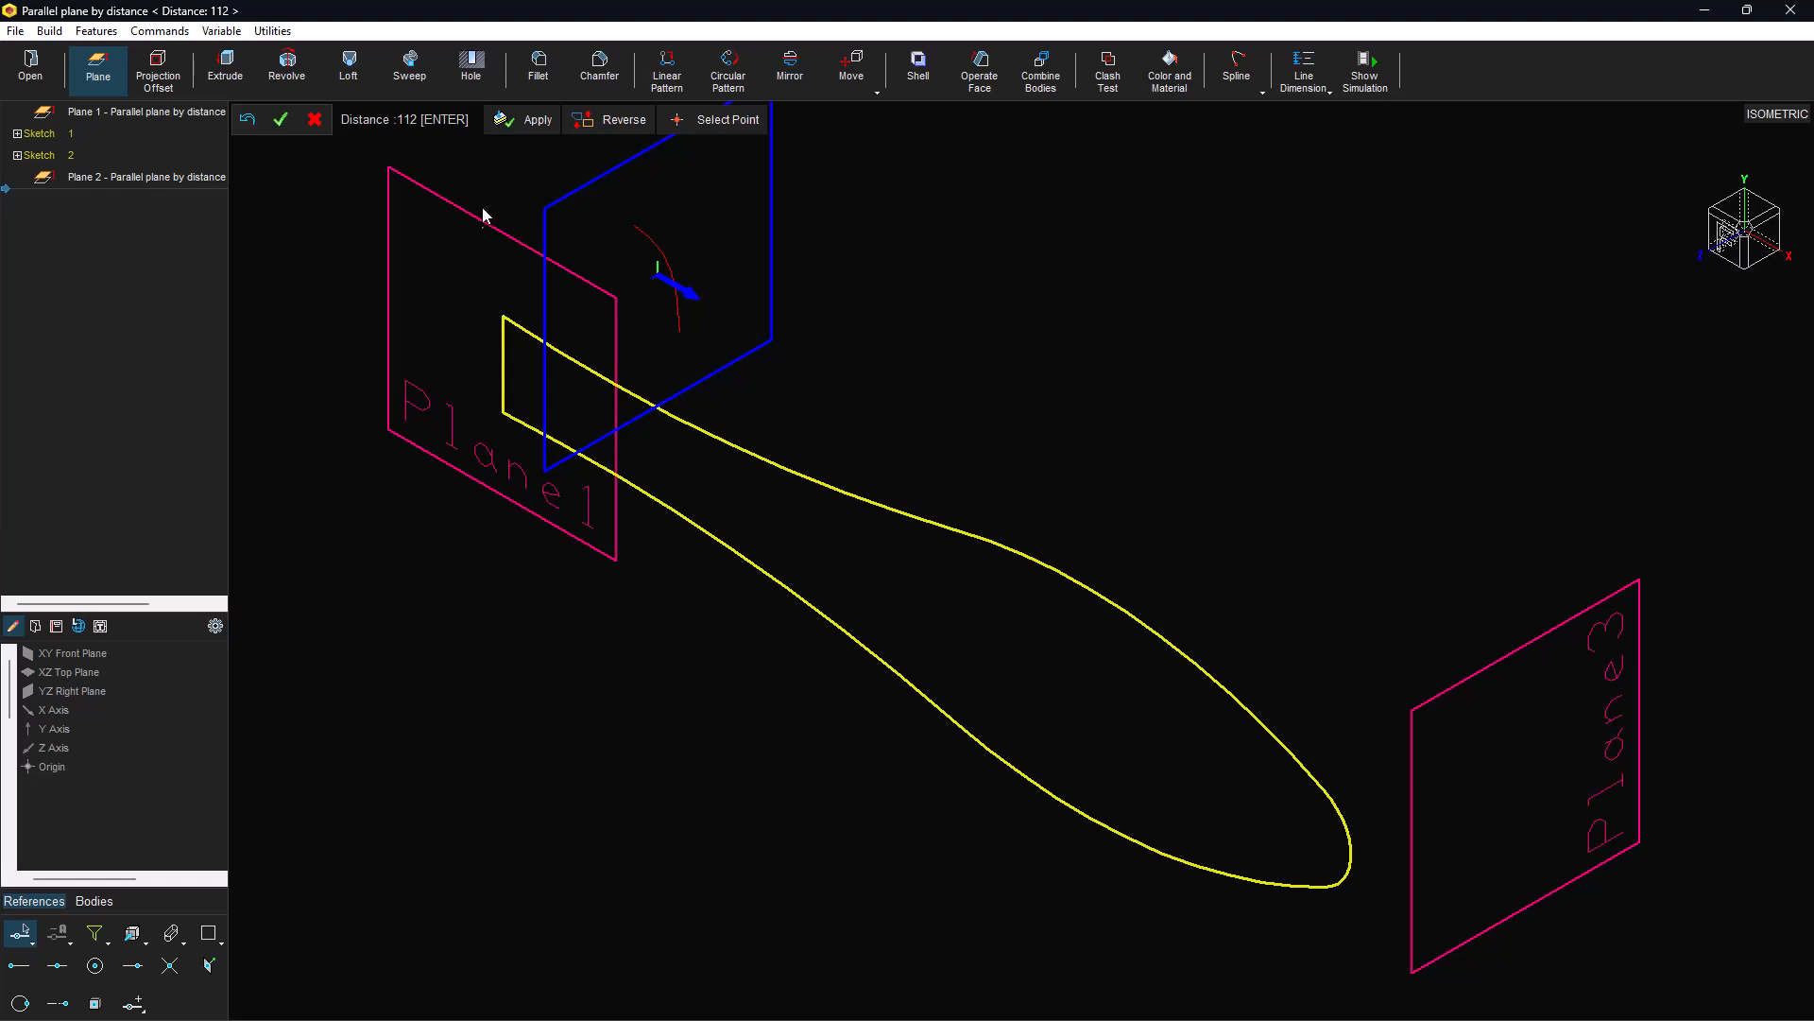
pyautogui.click(519, 120)
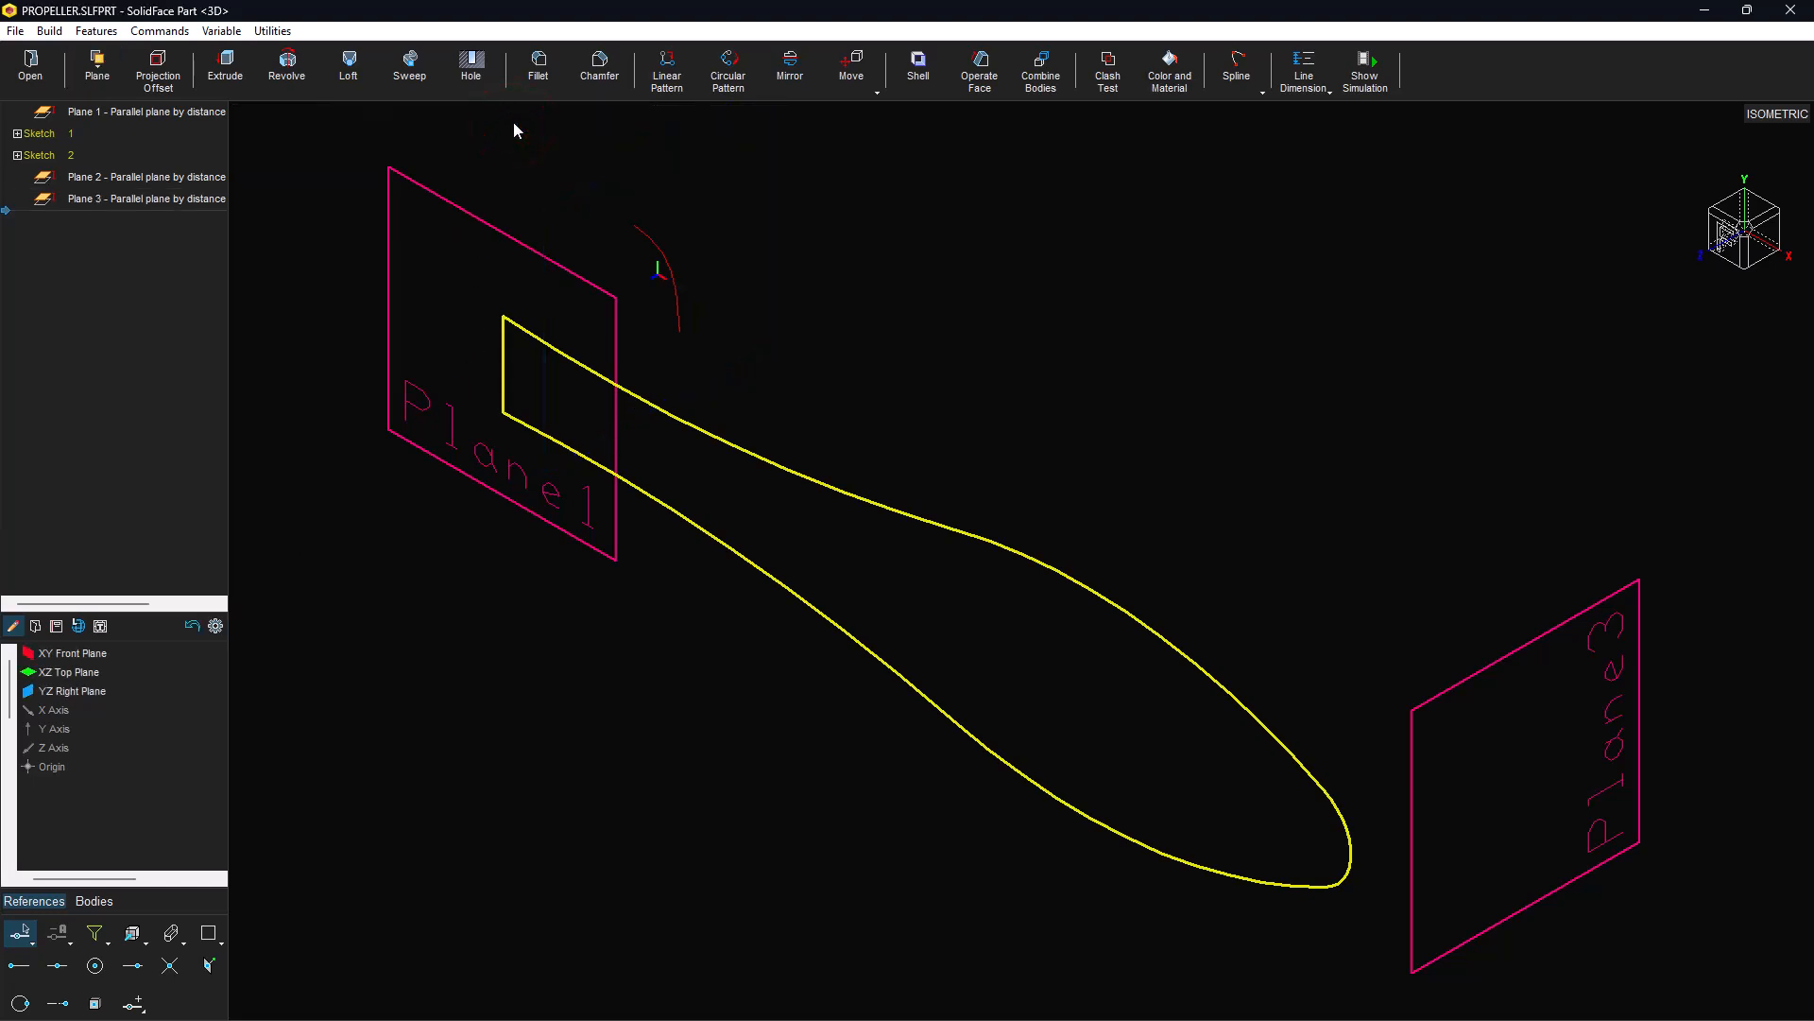
# Sketch a spline on the new offset plane beyond the blade tip through points (4,17), (1.1,0.3) and (-7.7,-20).
pyautogui.click(1441, 685)
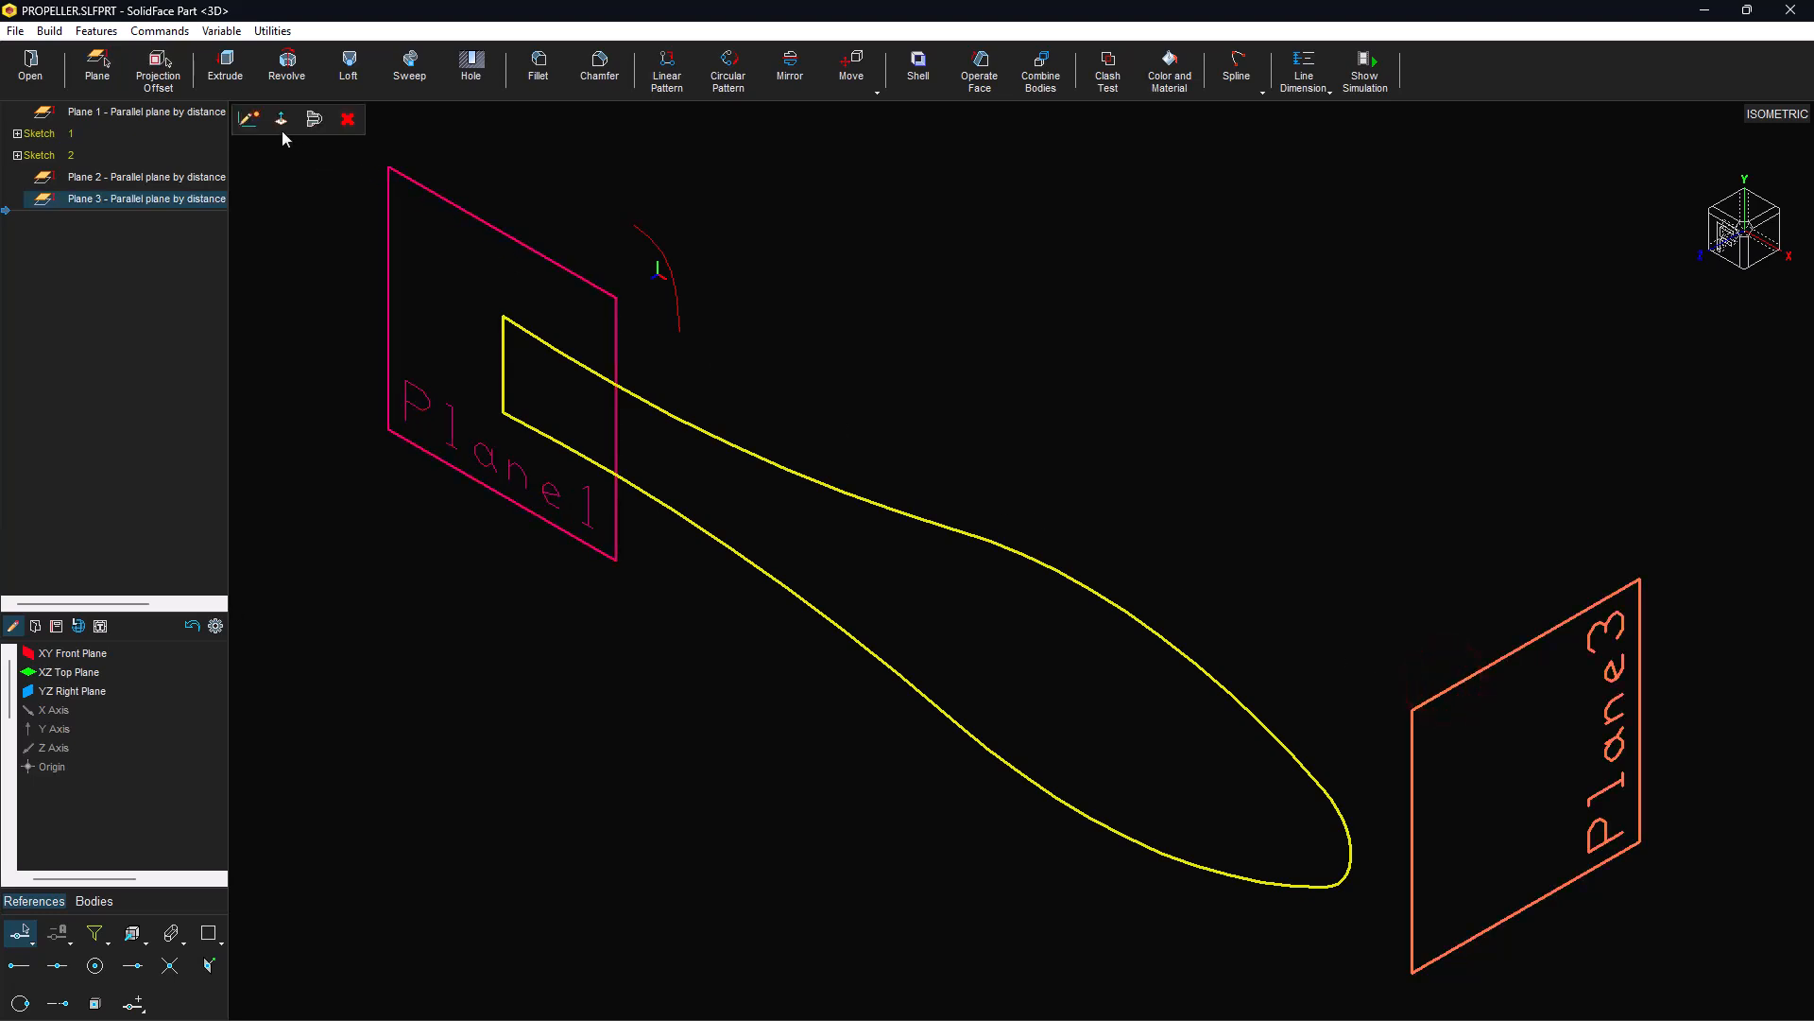
pyautogui.click(249, 120)
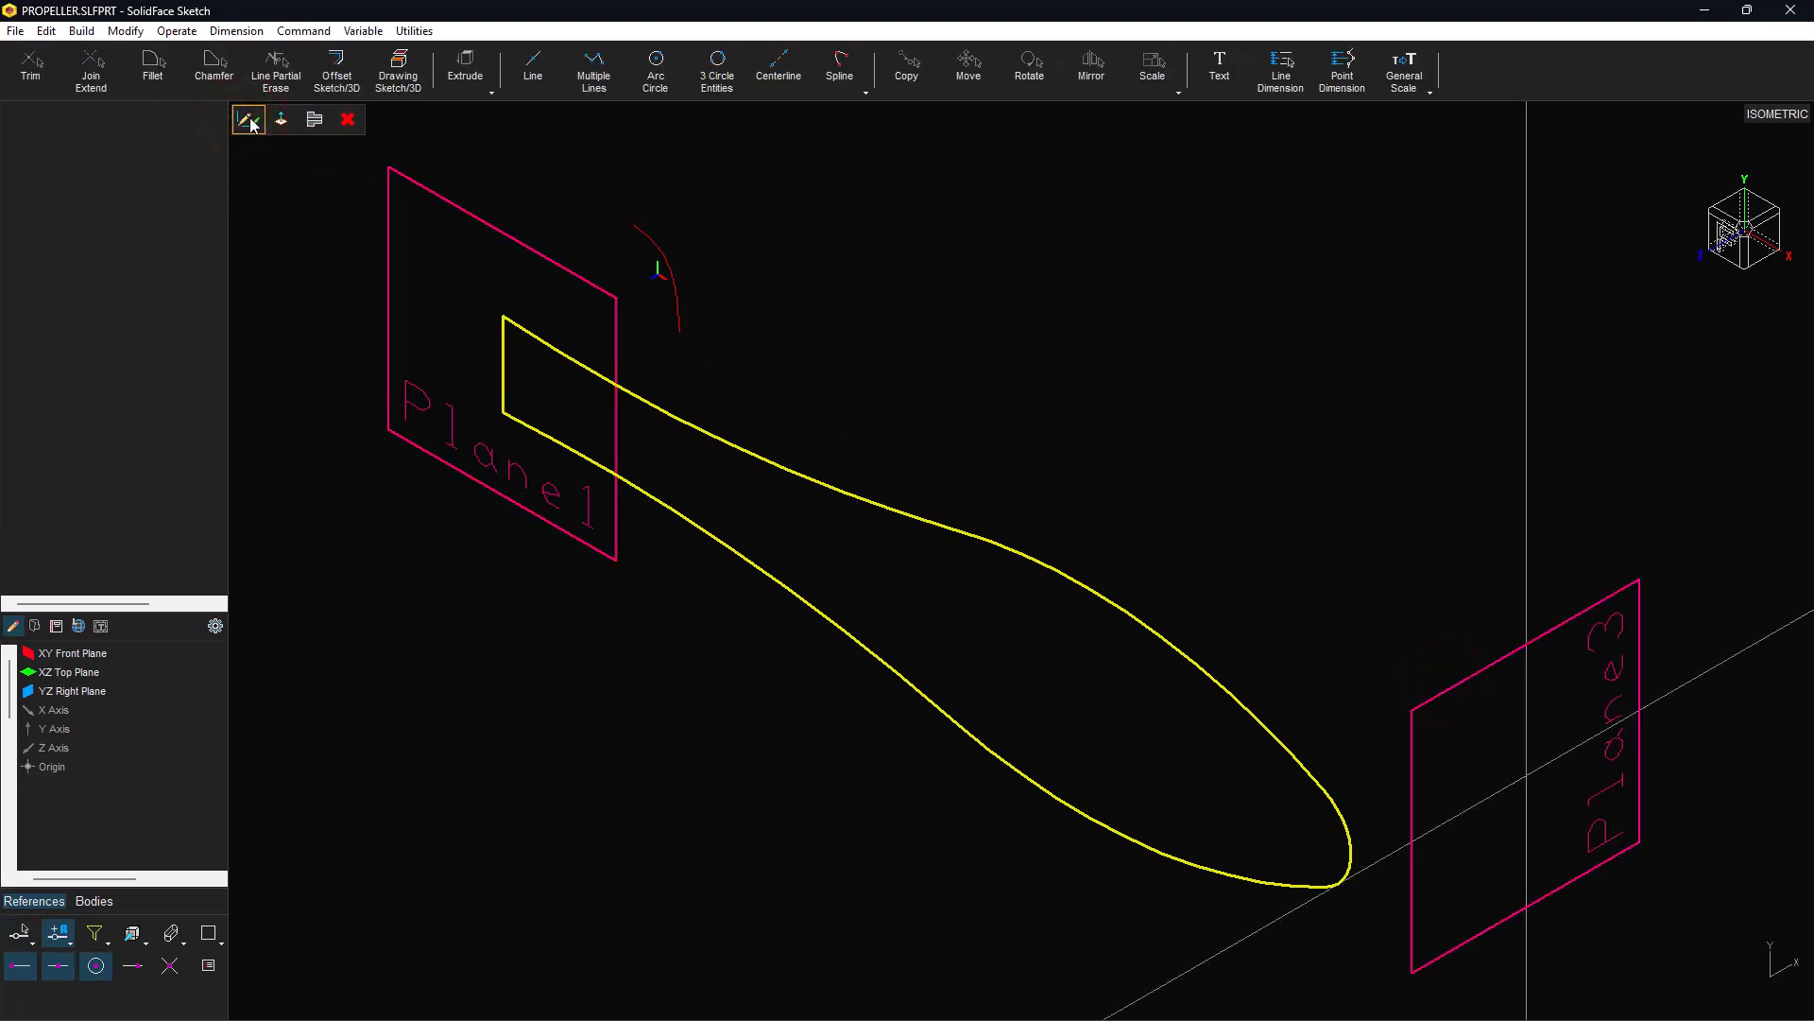
pyautogui.click(839, 64)
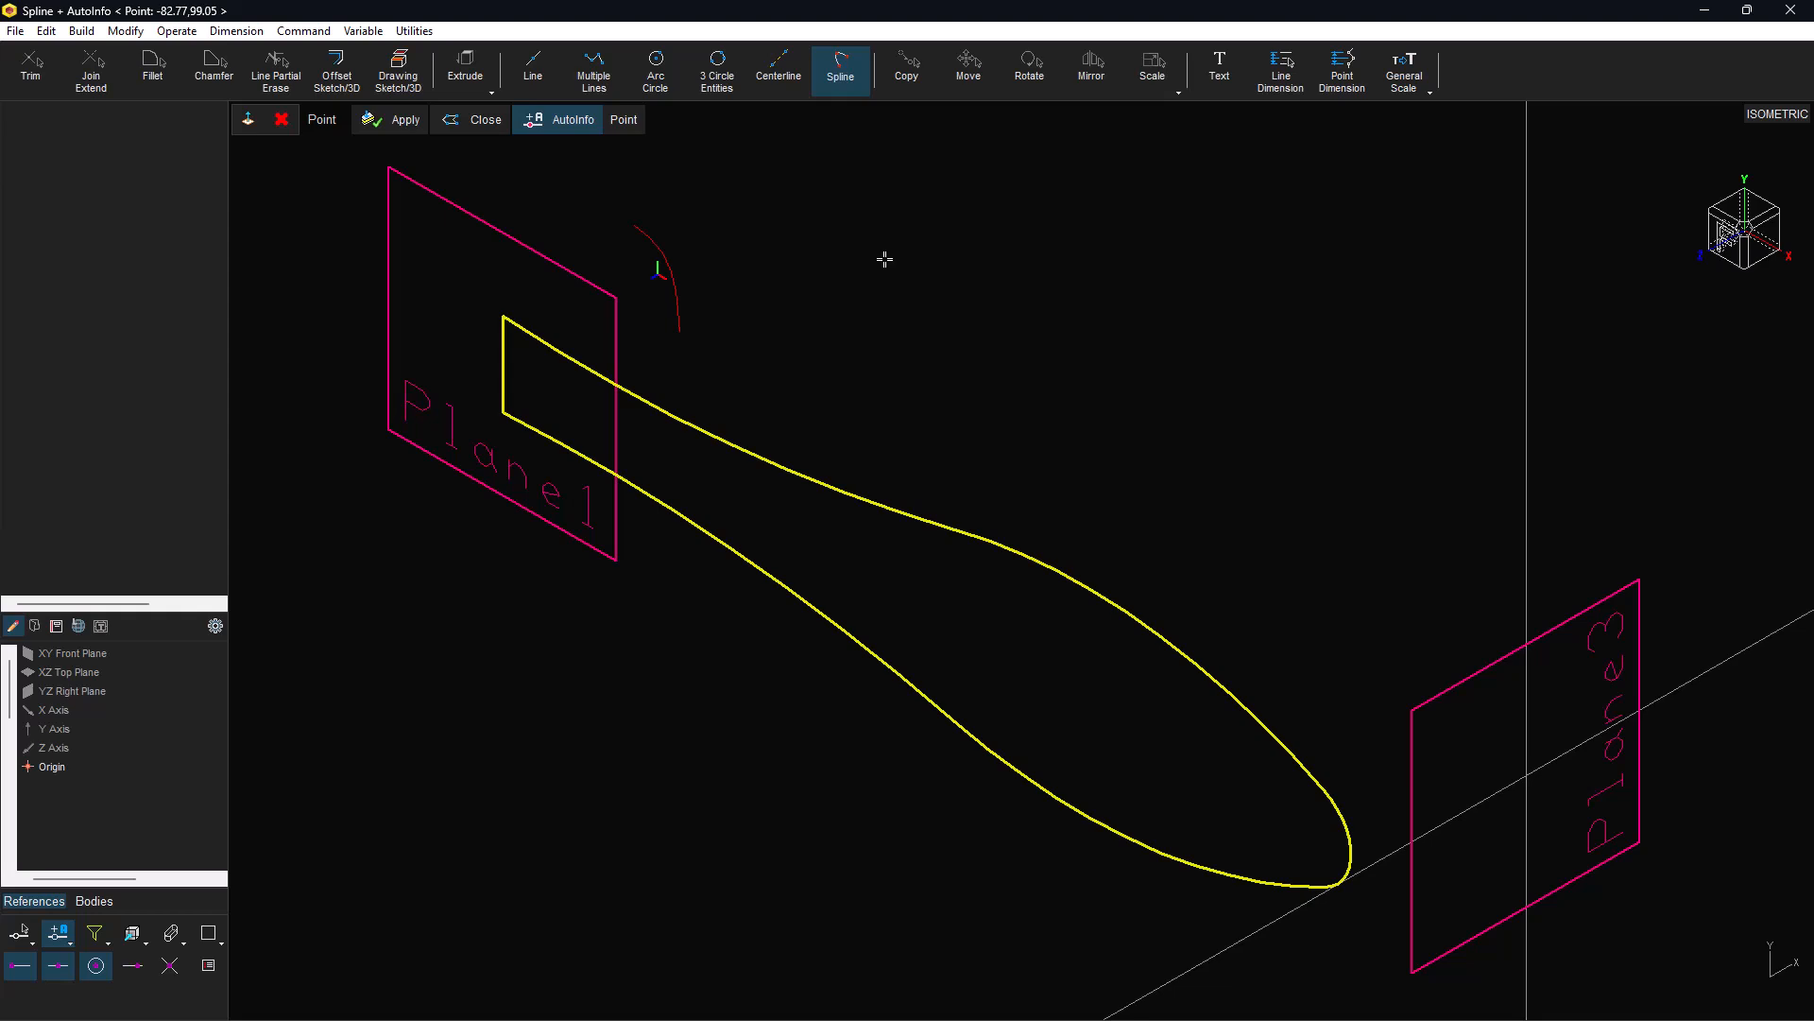
pyautogui.write('4')
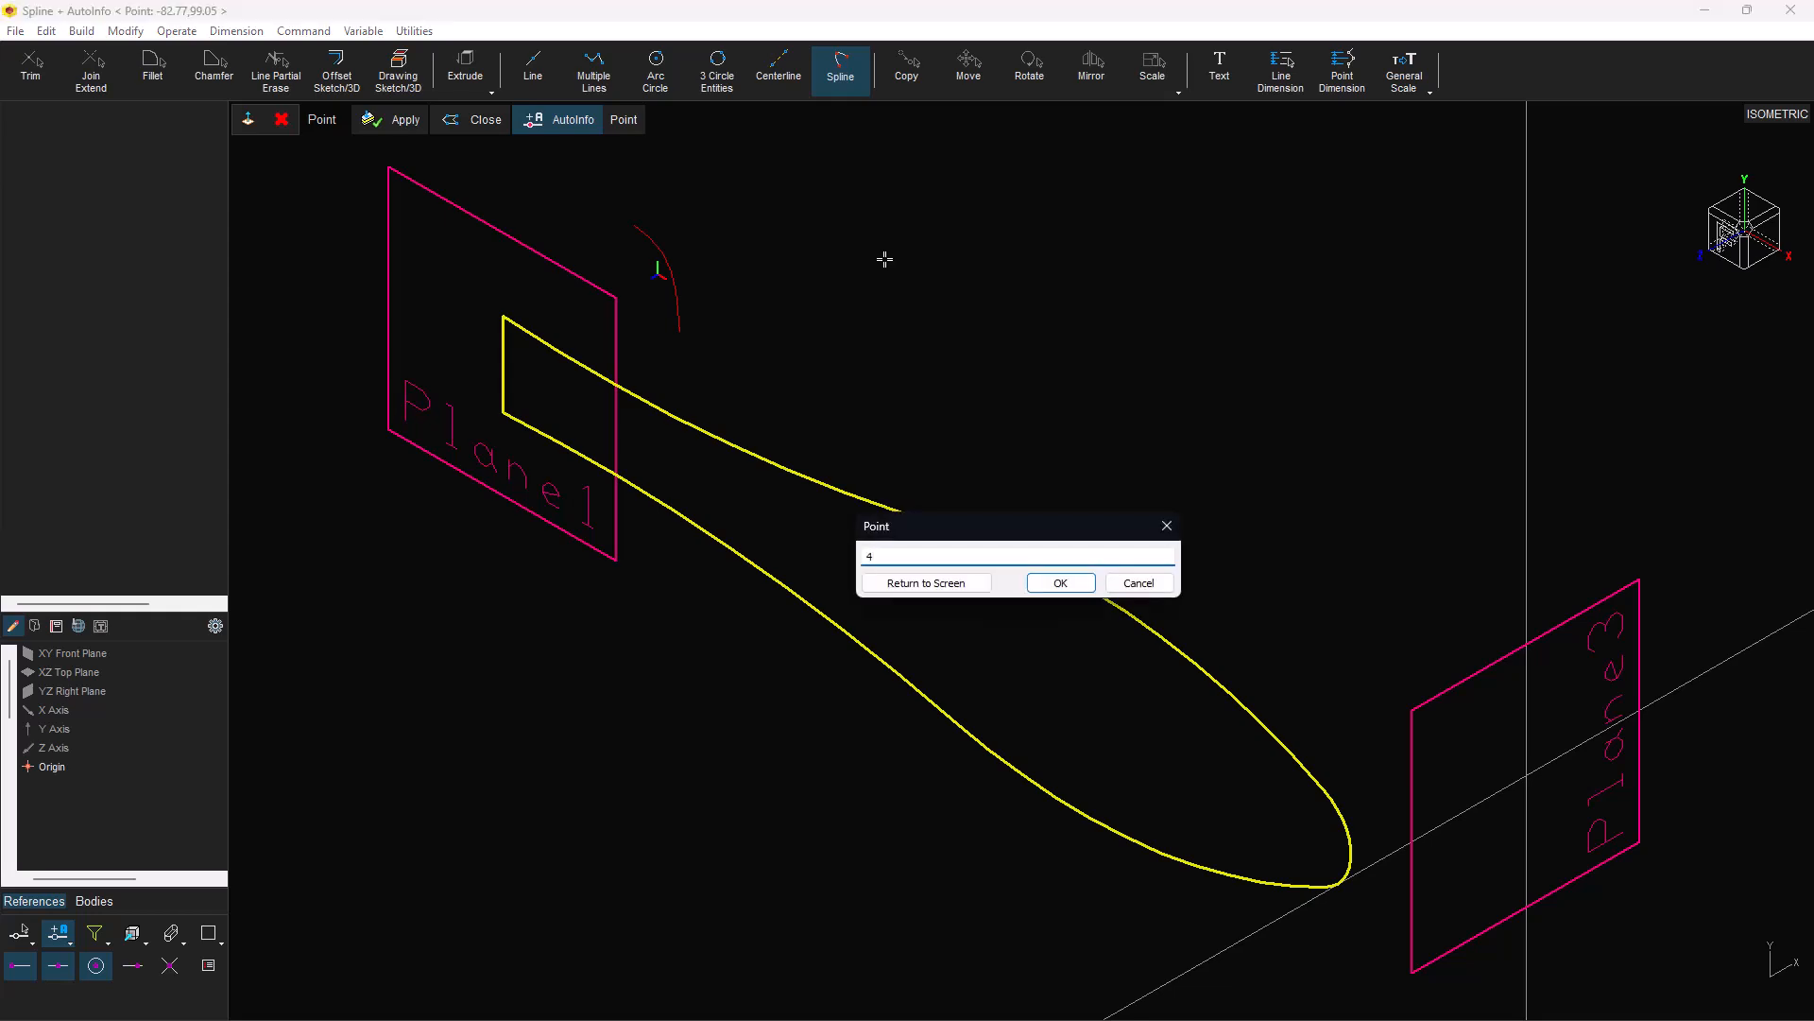
pyautogui.write(',17')
pyautogui.press('Return')
pyautogui.write('1.1')
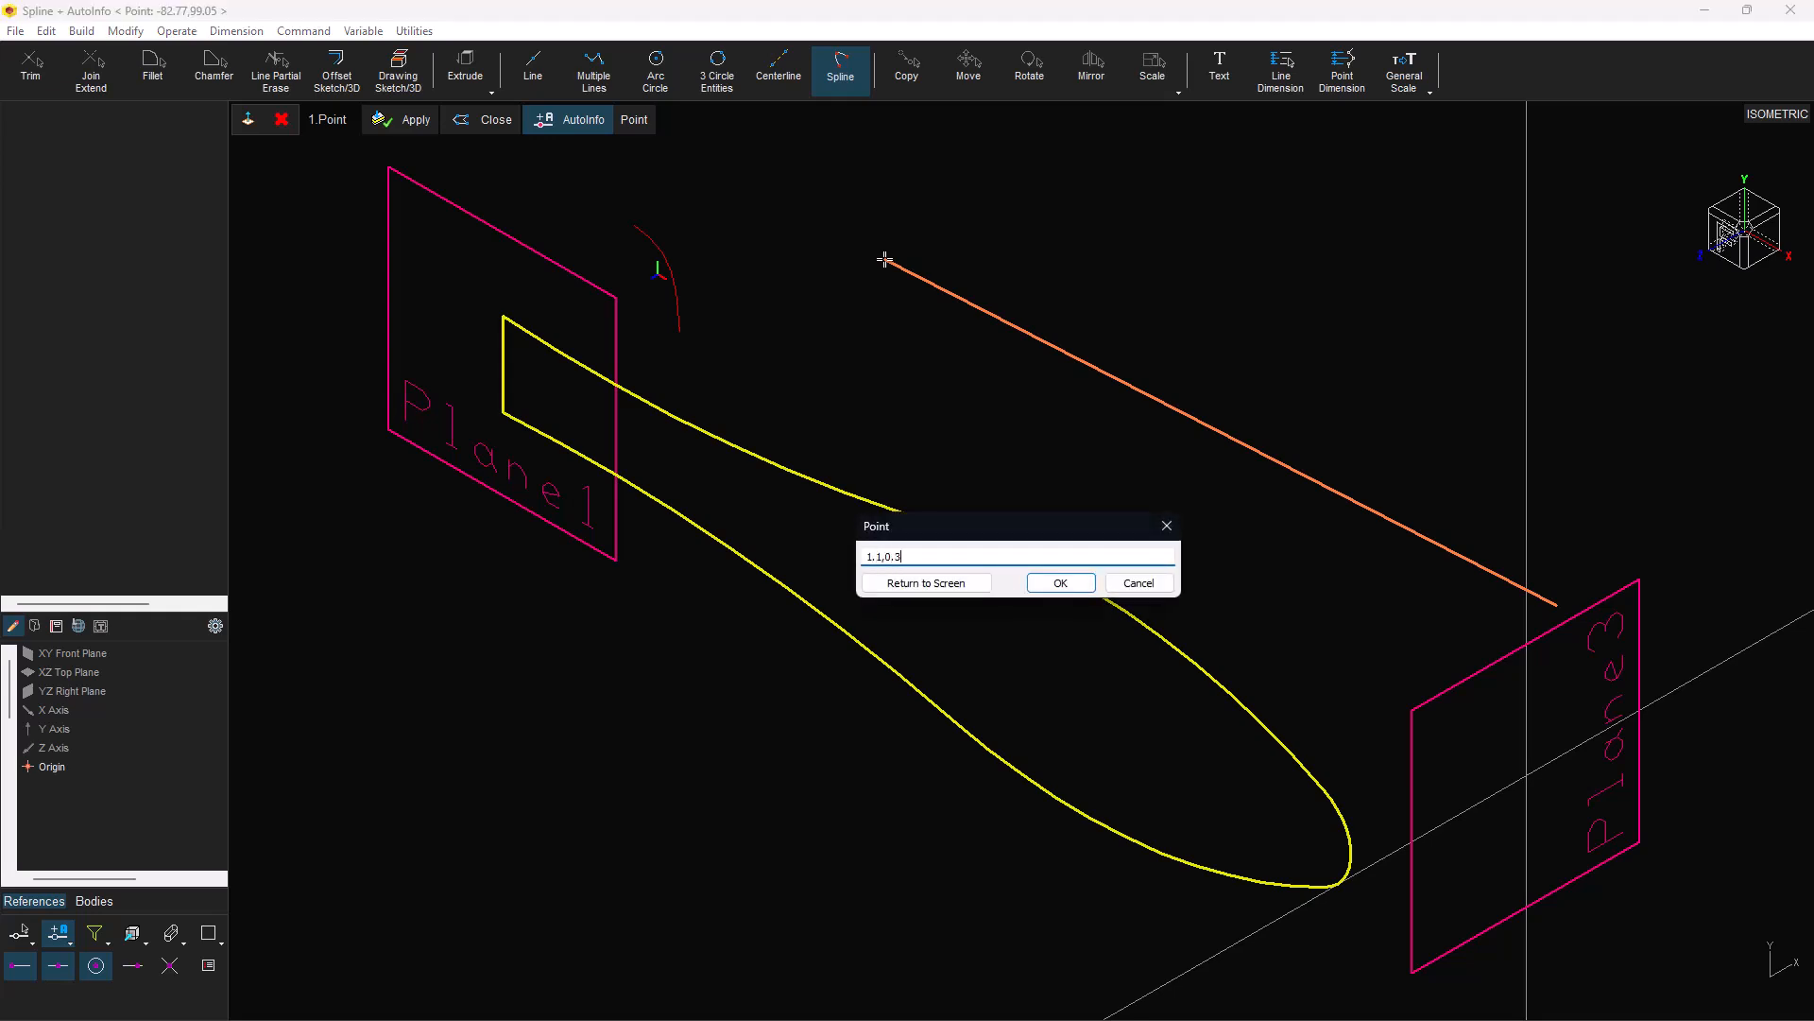
pyautogui.write(',0.3')
pyautogui.press('Return')
pyautogui.write('-7.7,-20')
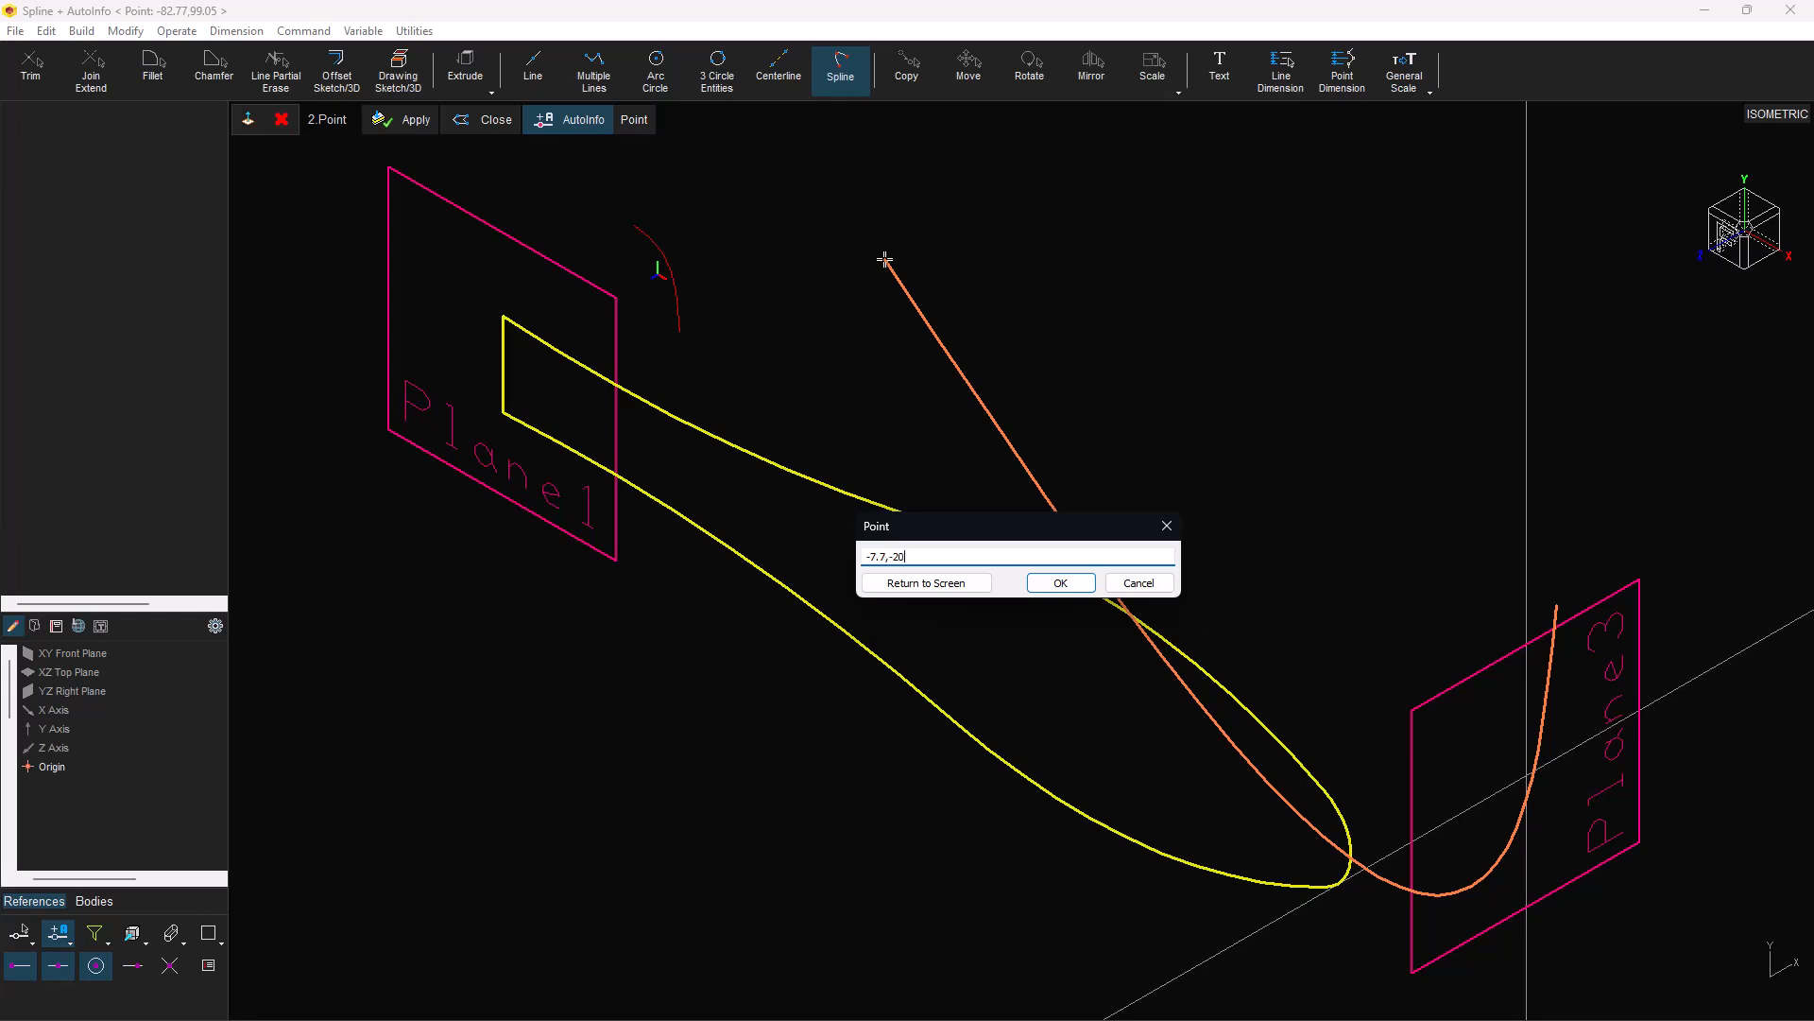
pyautogui.click(1054, 582)
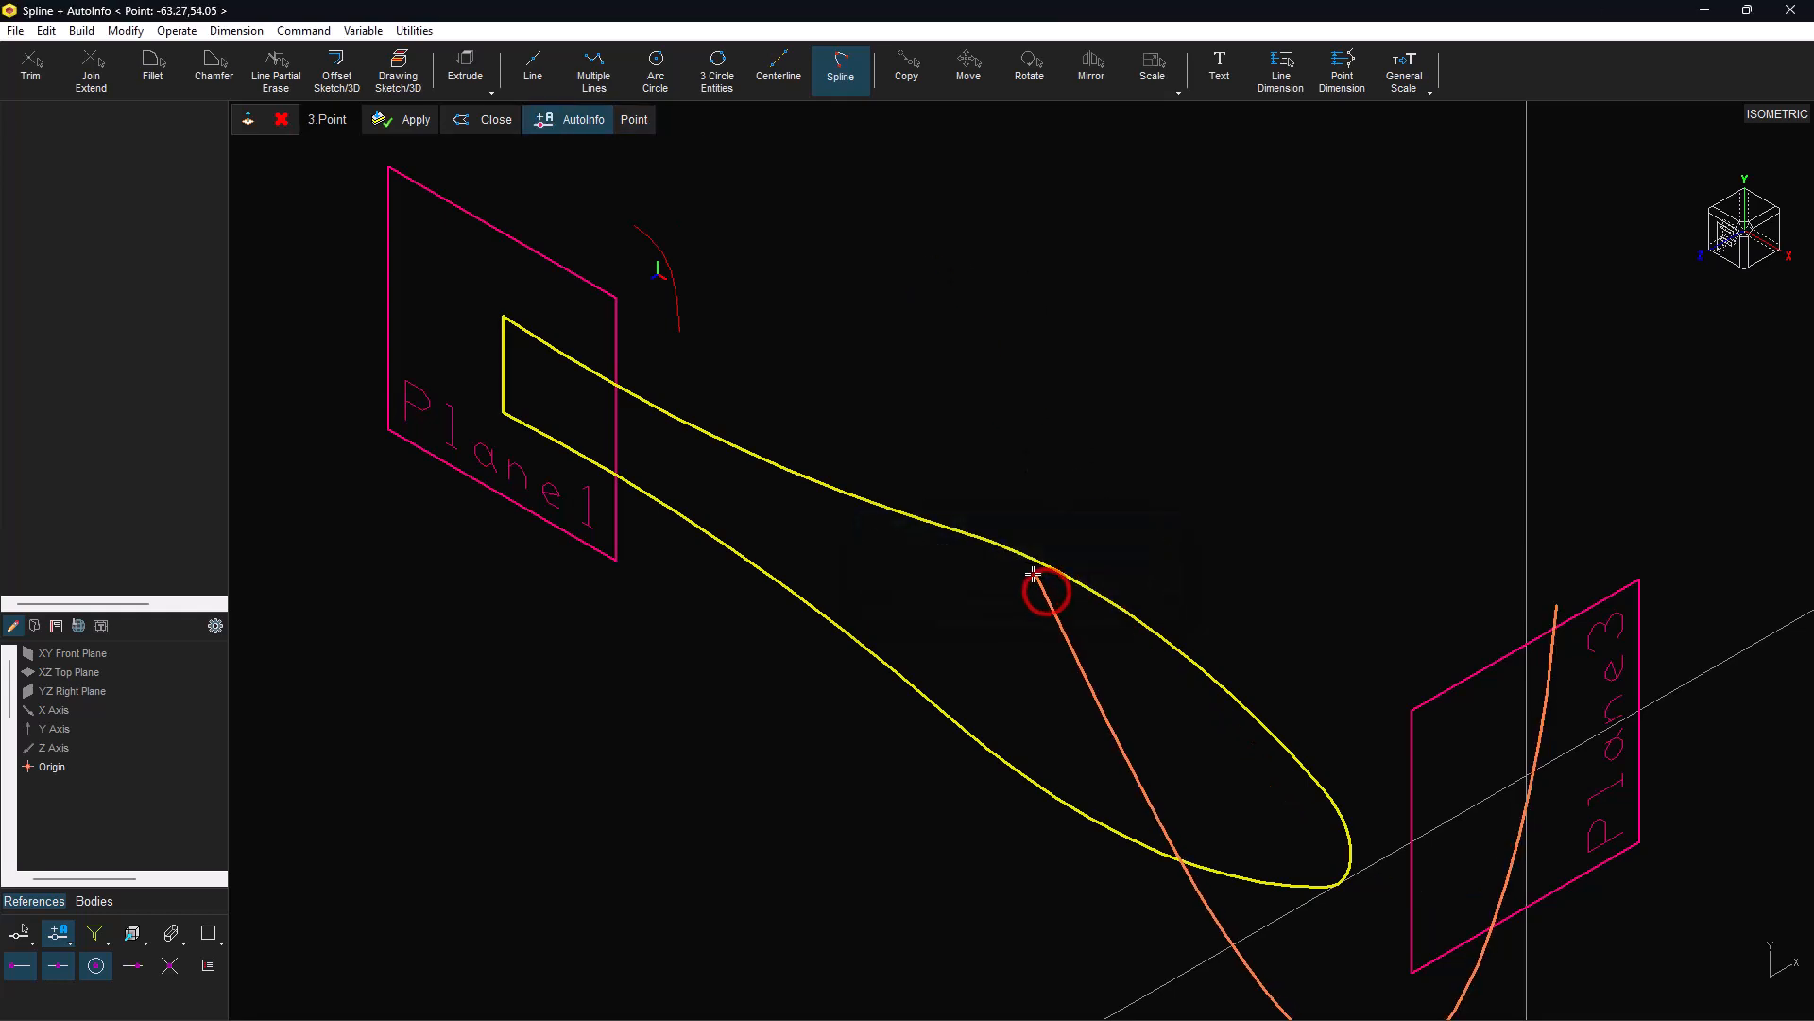
pyautogui.click(446, 120)
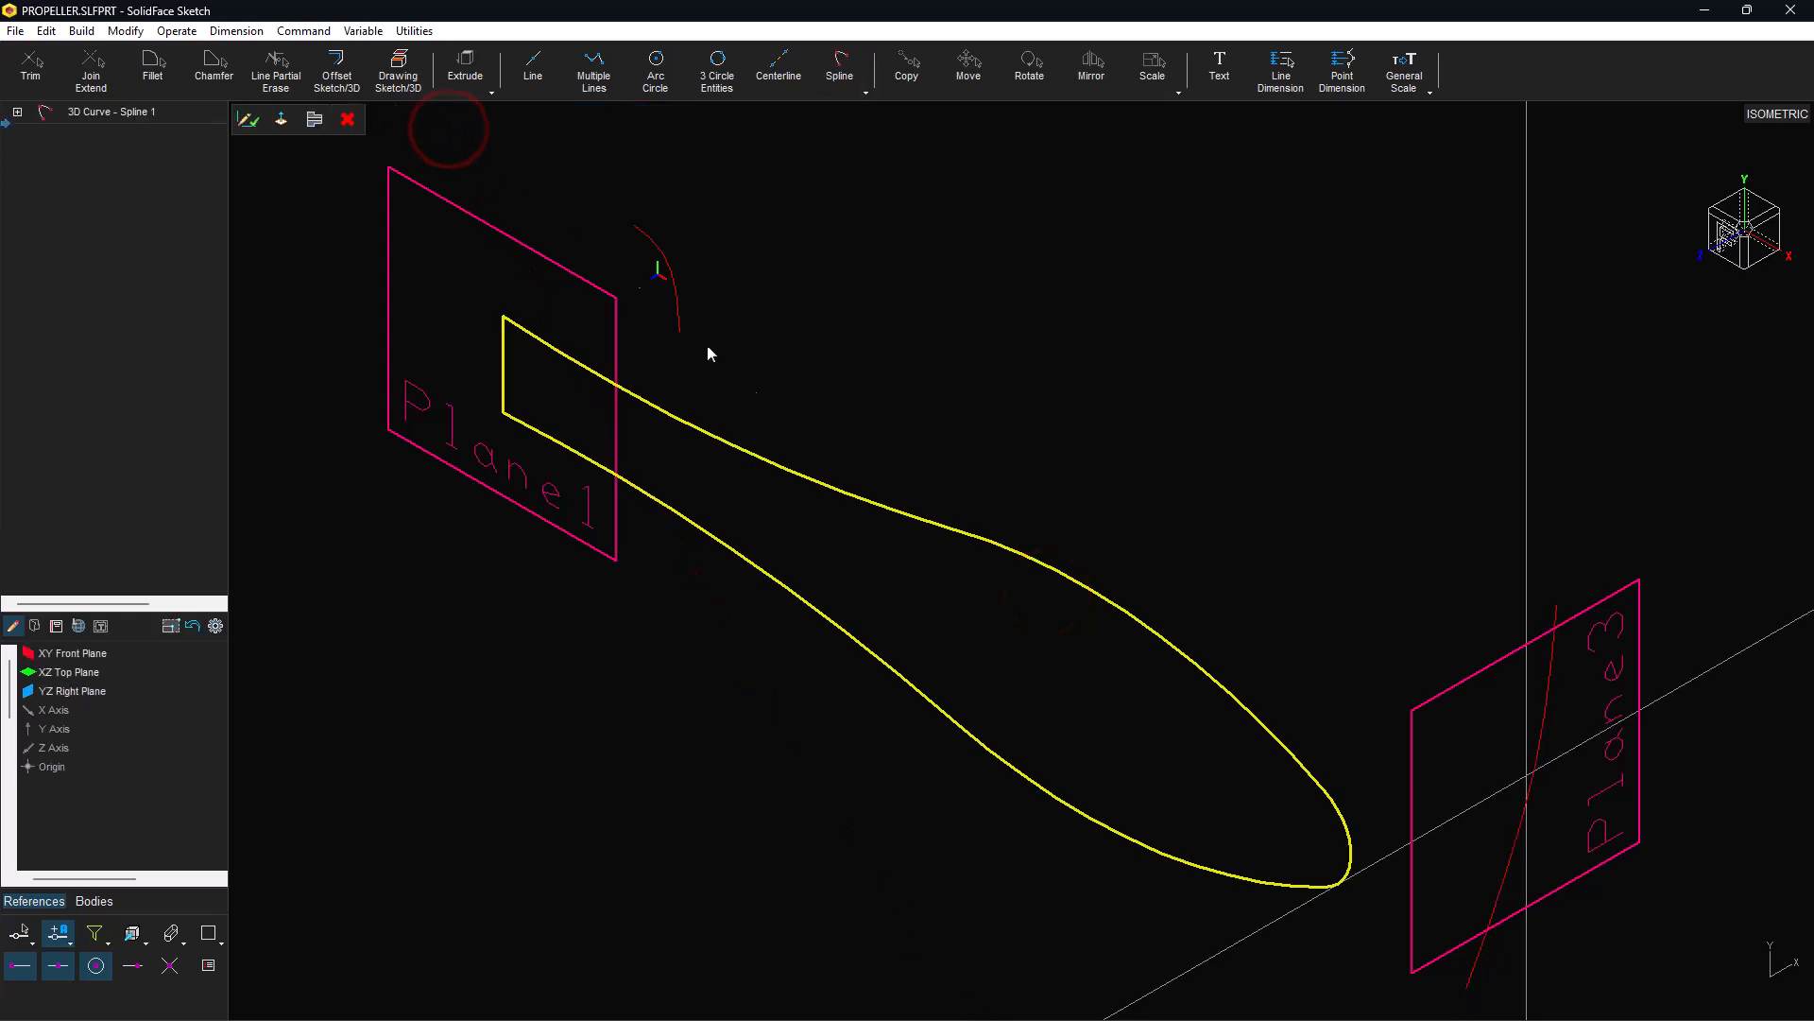
# Hide the reference planes and finish the blade-tip spline sketch.
pyautogui.click(1086, 999)
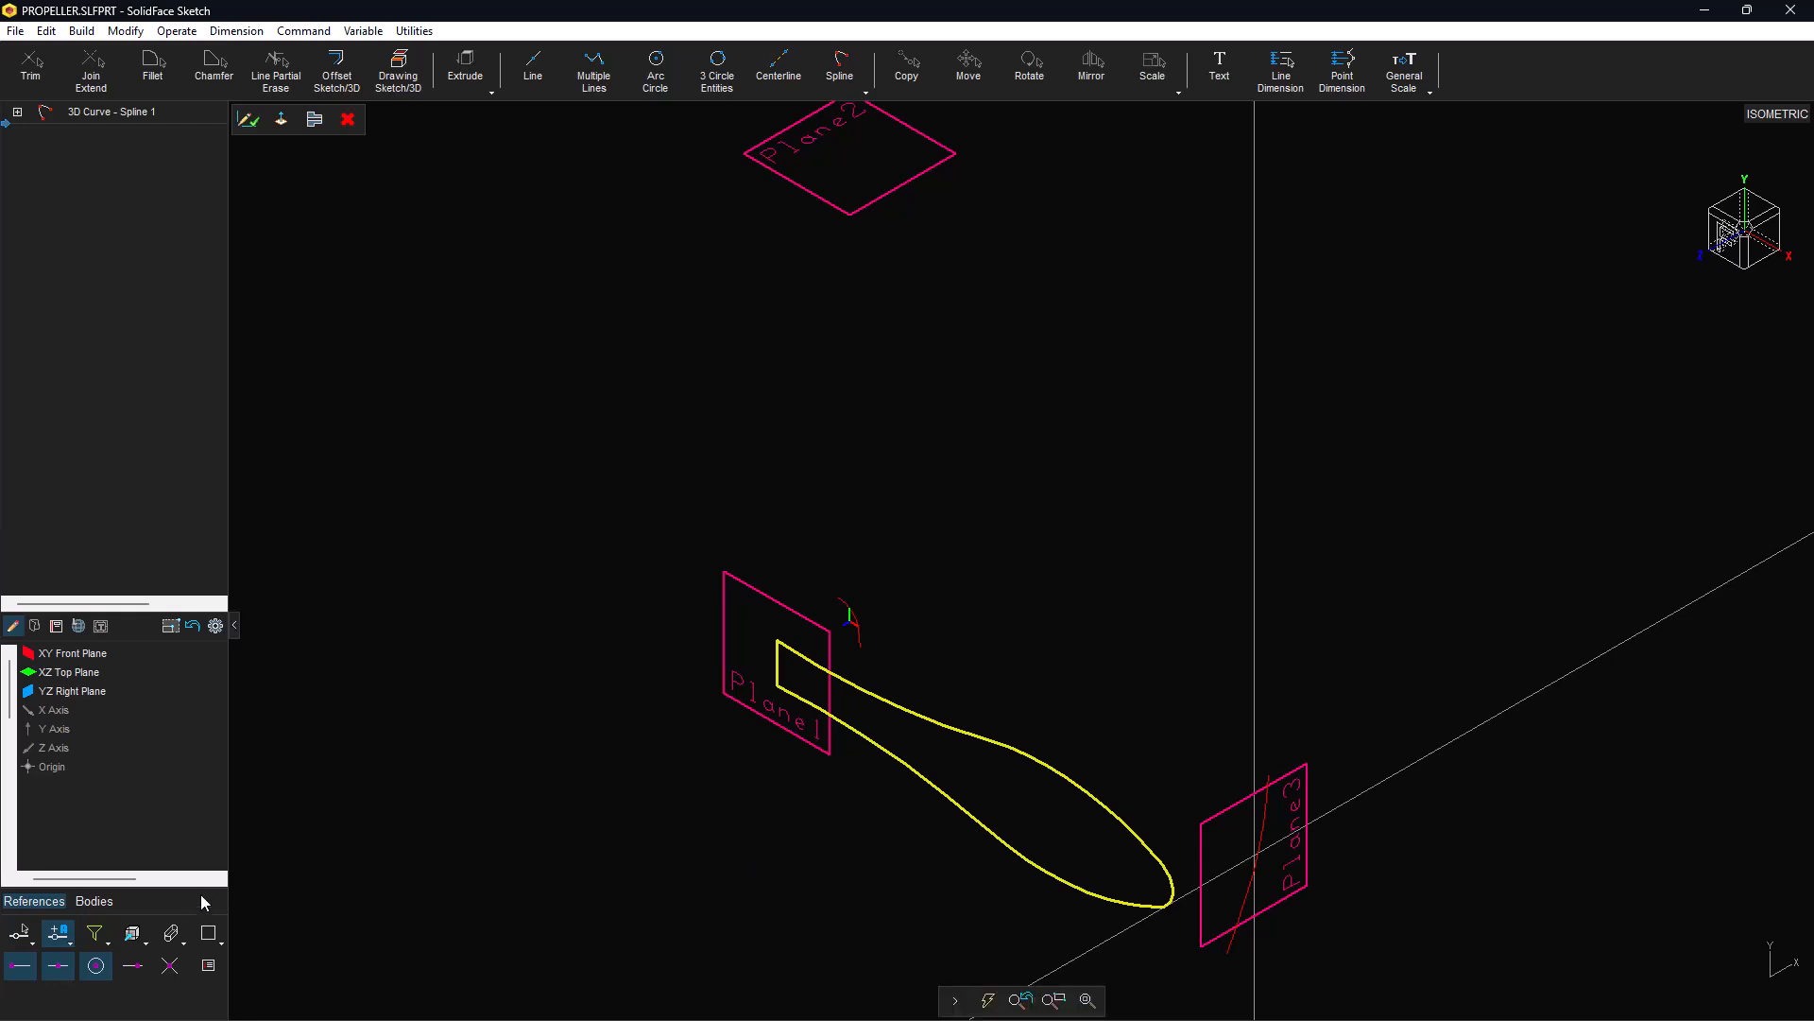
pyautogui.click(168, 931)
pyautogui.click(171, 965)
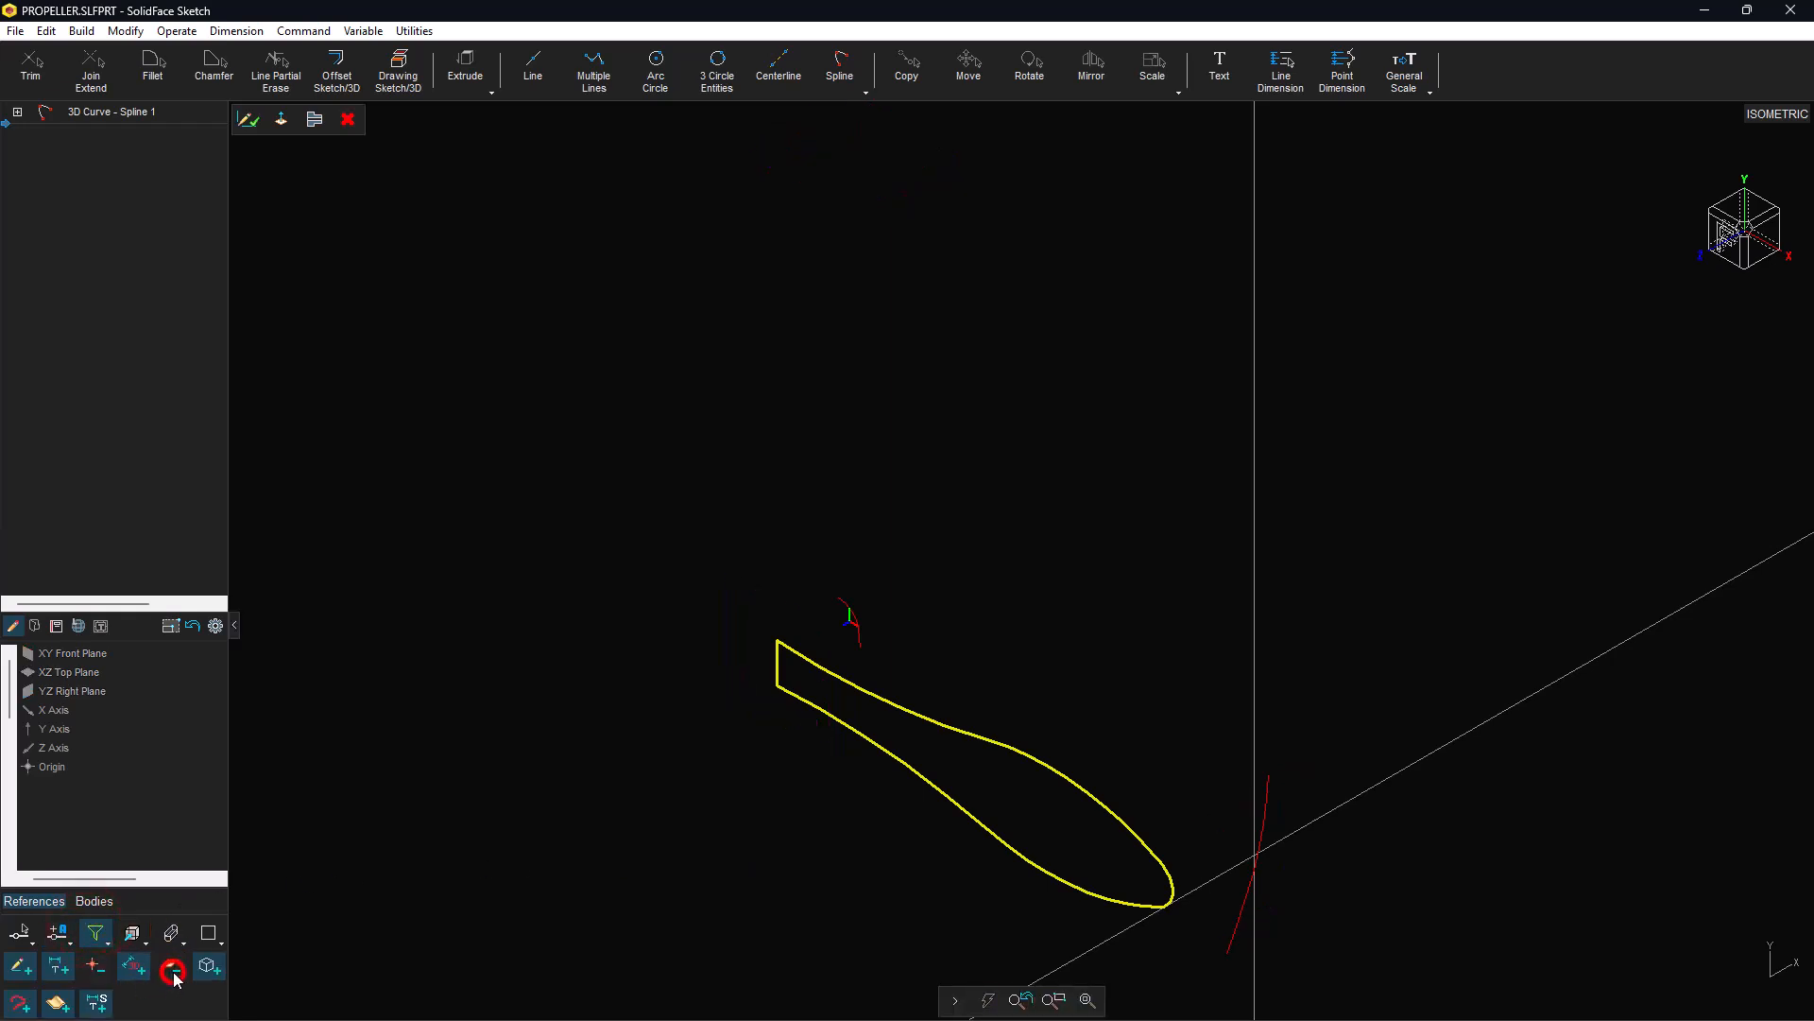
pyautogui.click(1088, 1000)
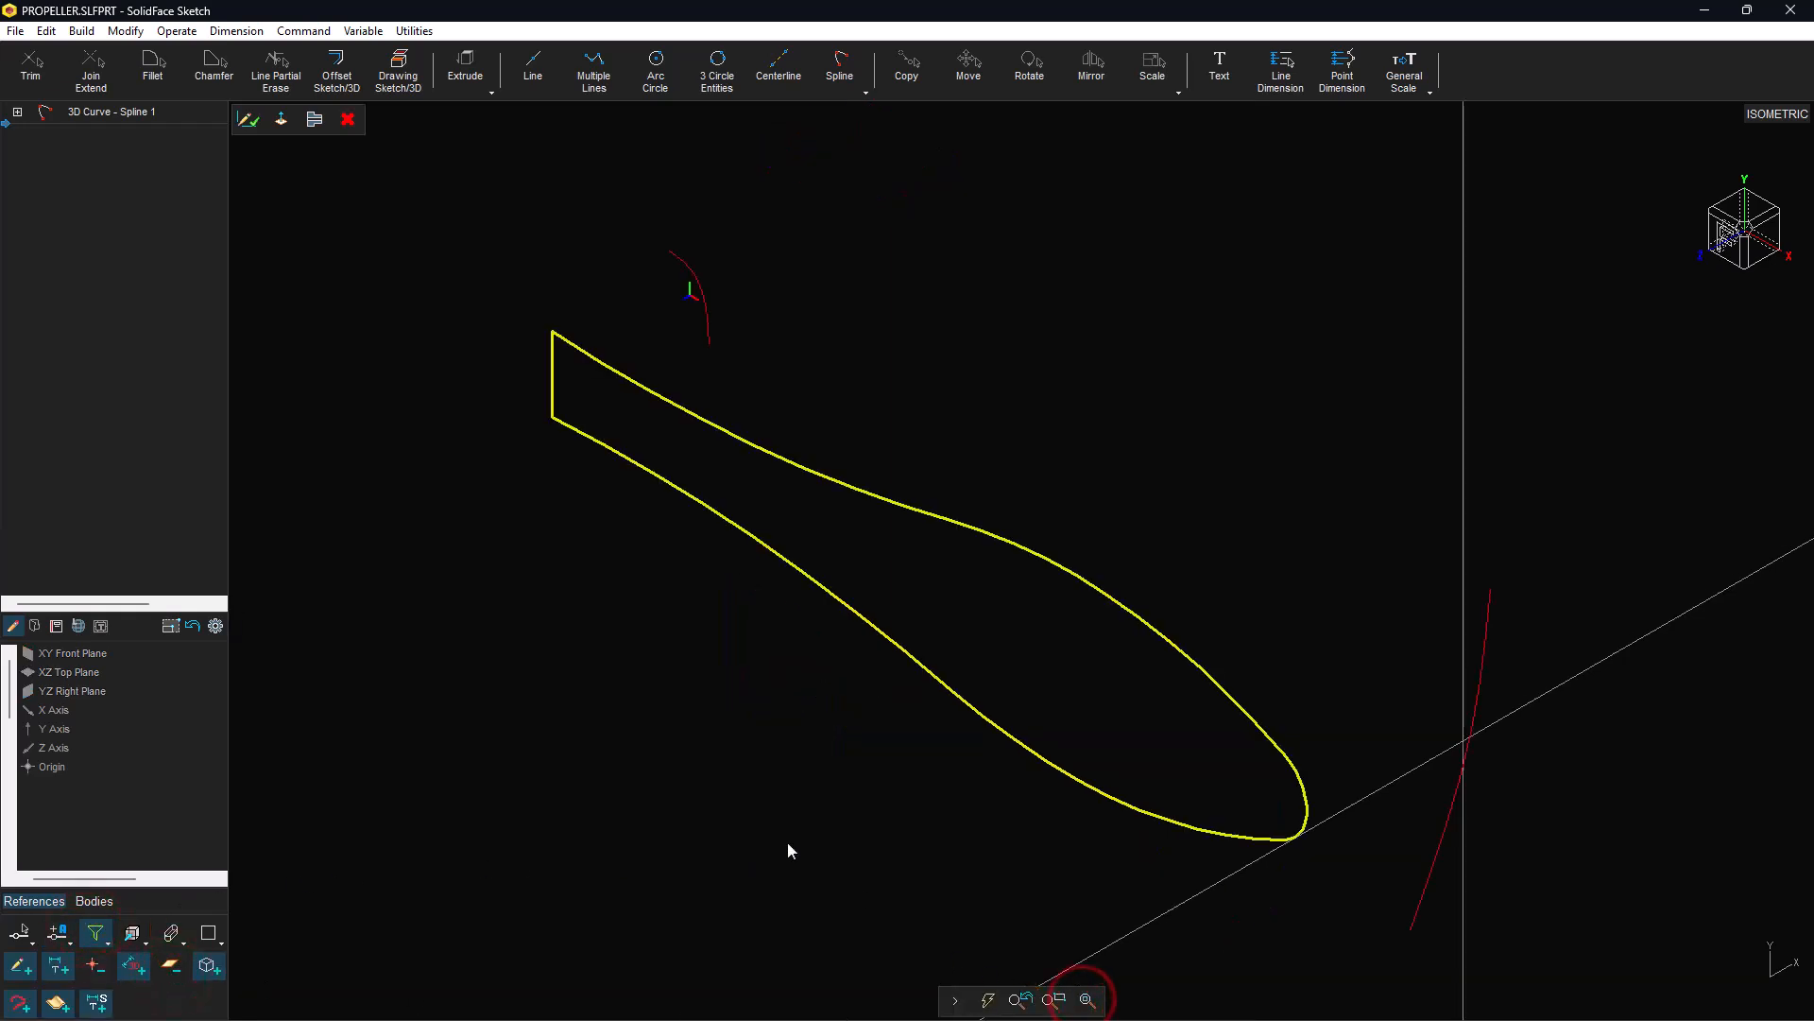
pyautogui.click(248, 120)
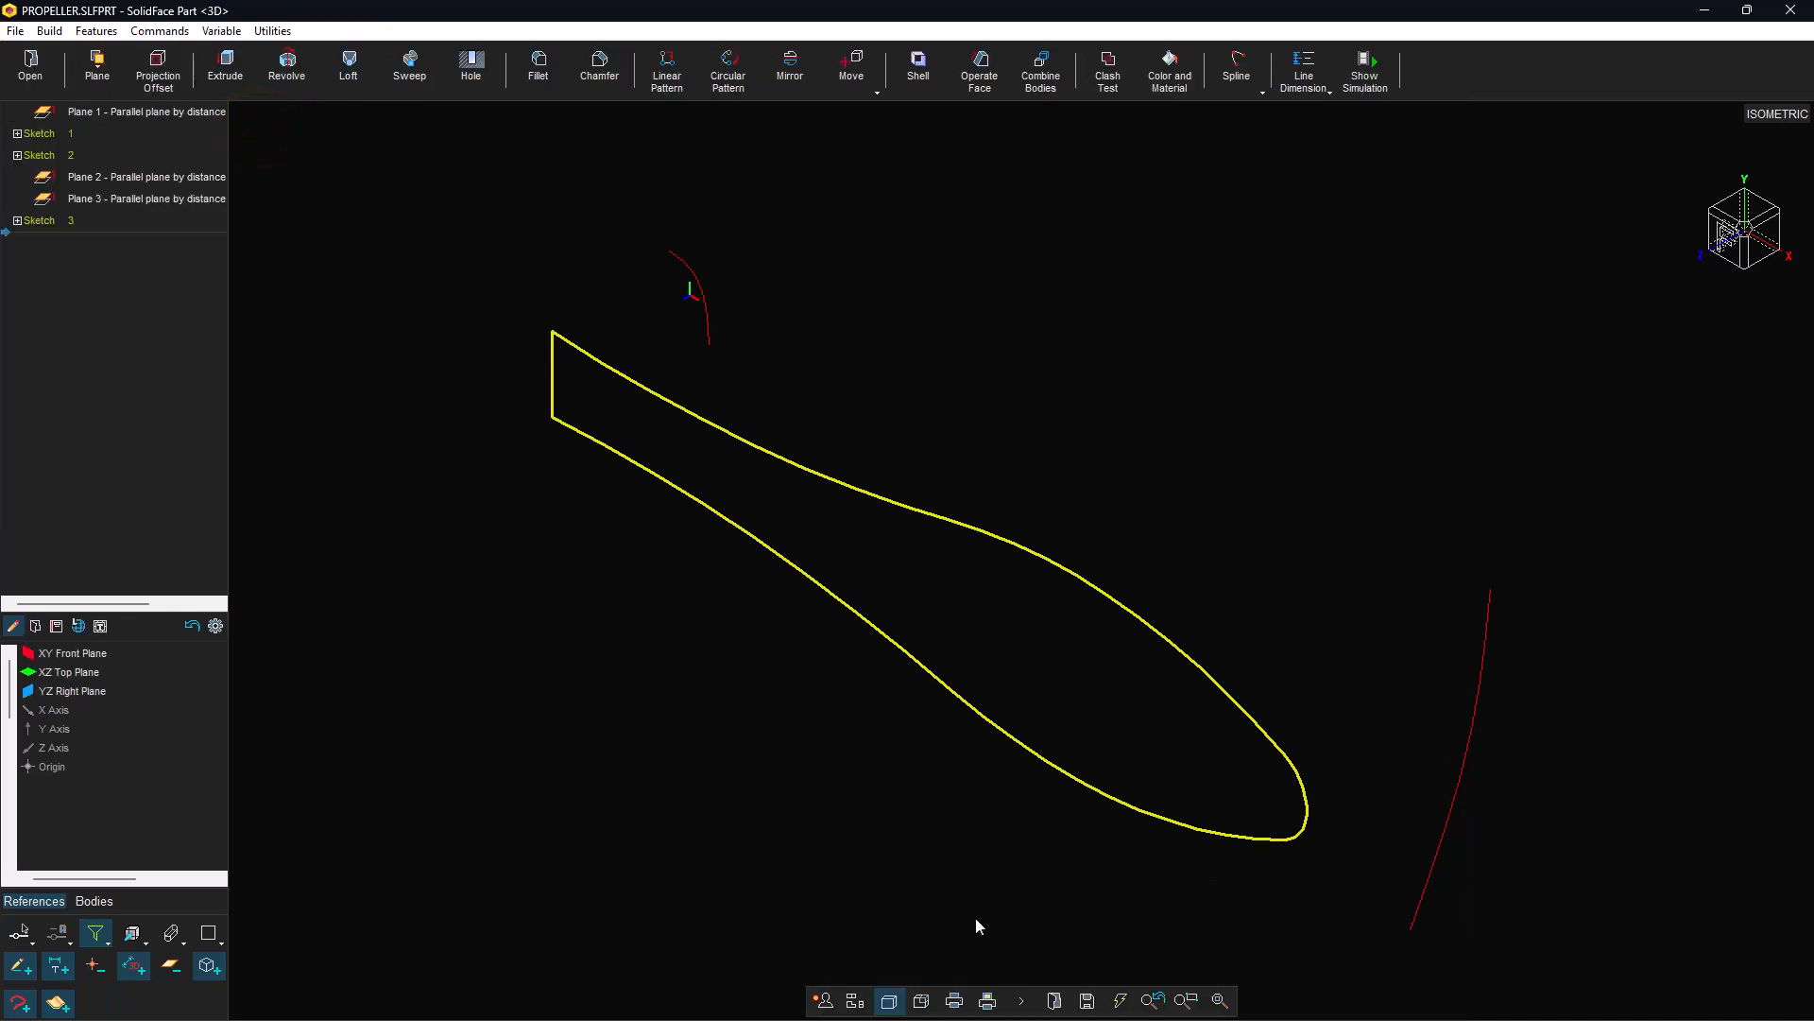
# Set up a linear pattern with quantity 2 and distance 1.5 along the Z axis as the first direction.
pyautogui.click(670, 75)
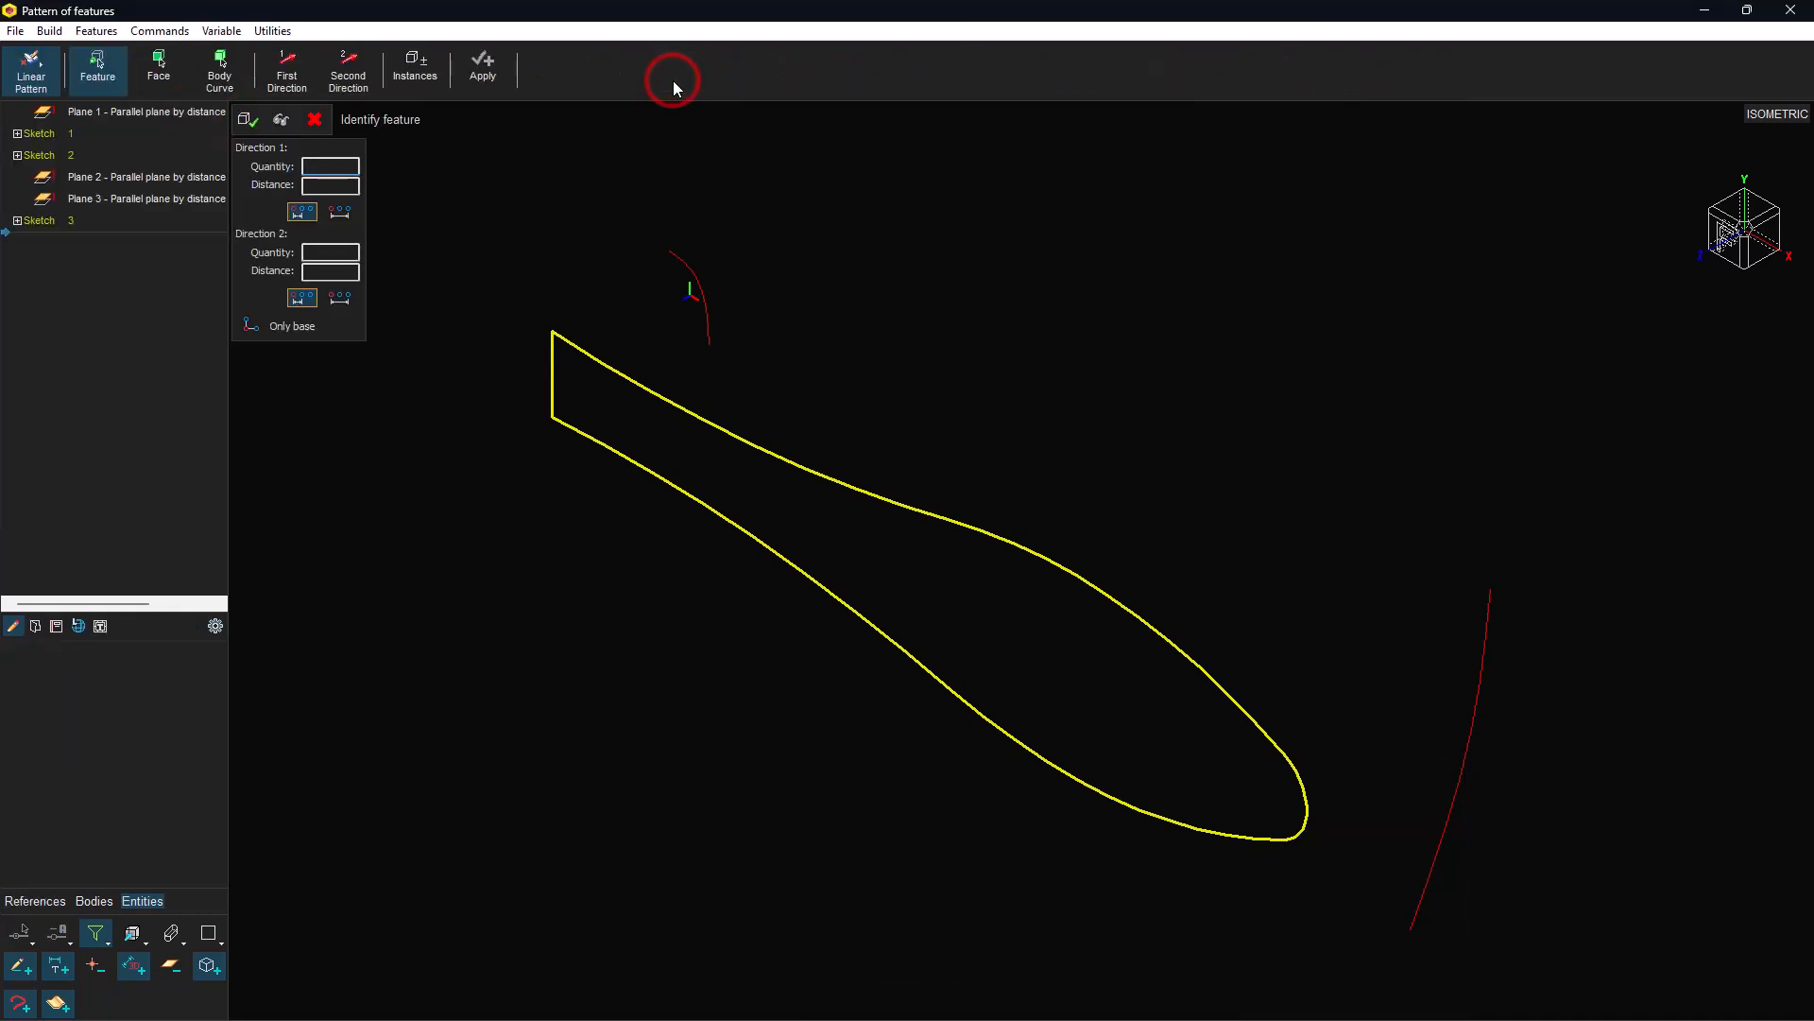
pyautogui.click(345, 165)
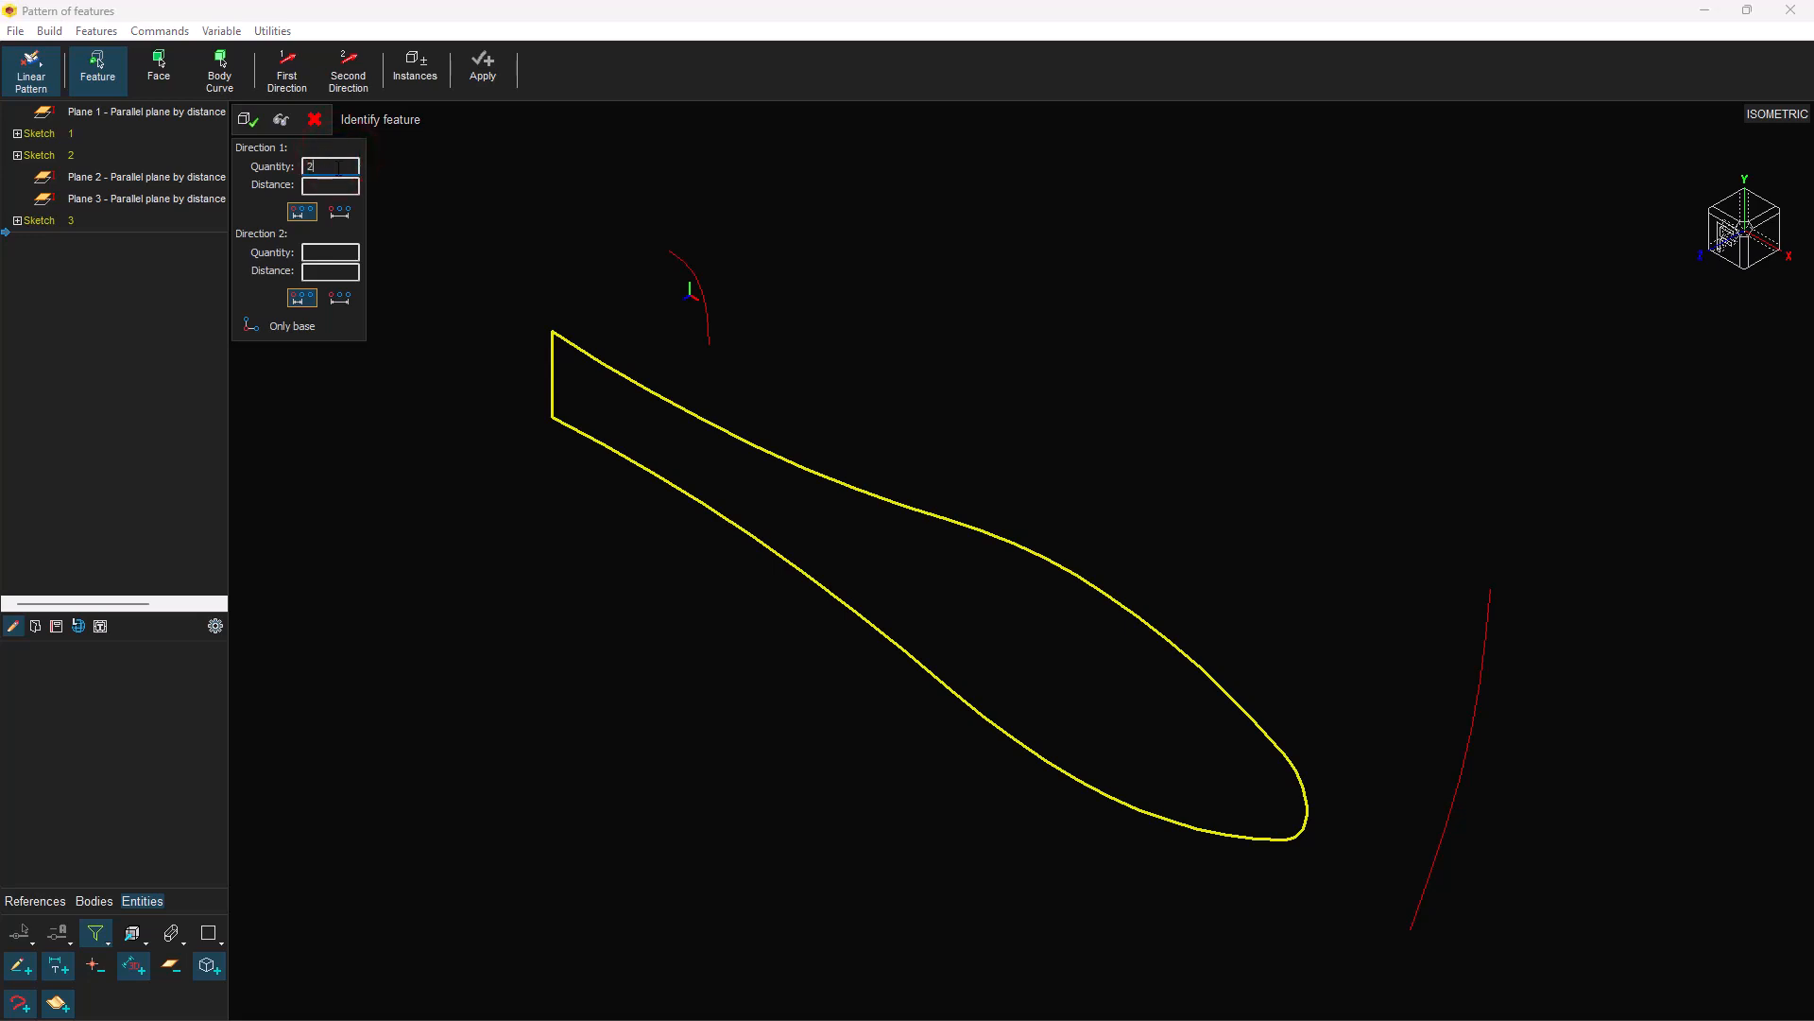
pyautogui.click(329, 186)
pyautogui.write('1.5')
pyautogui.click(286, 72)
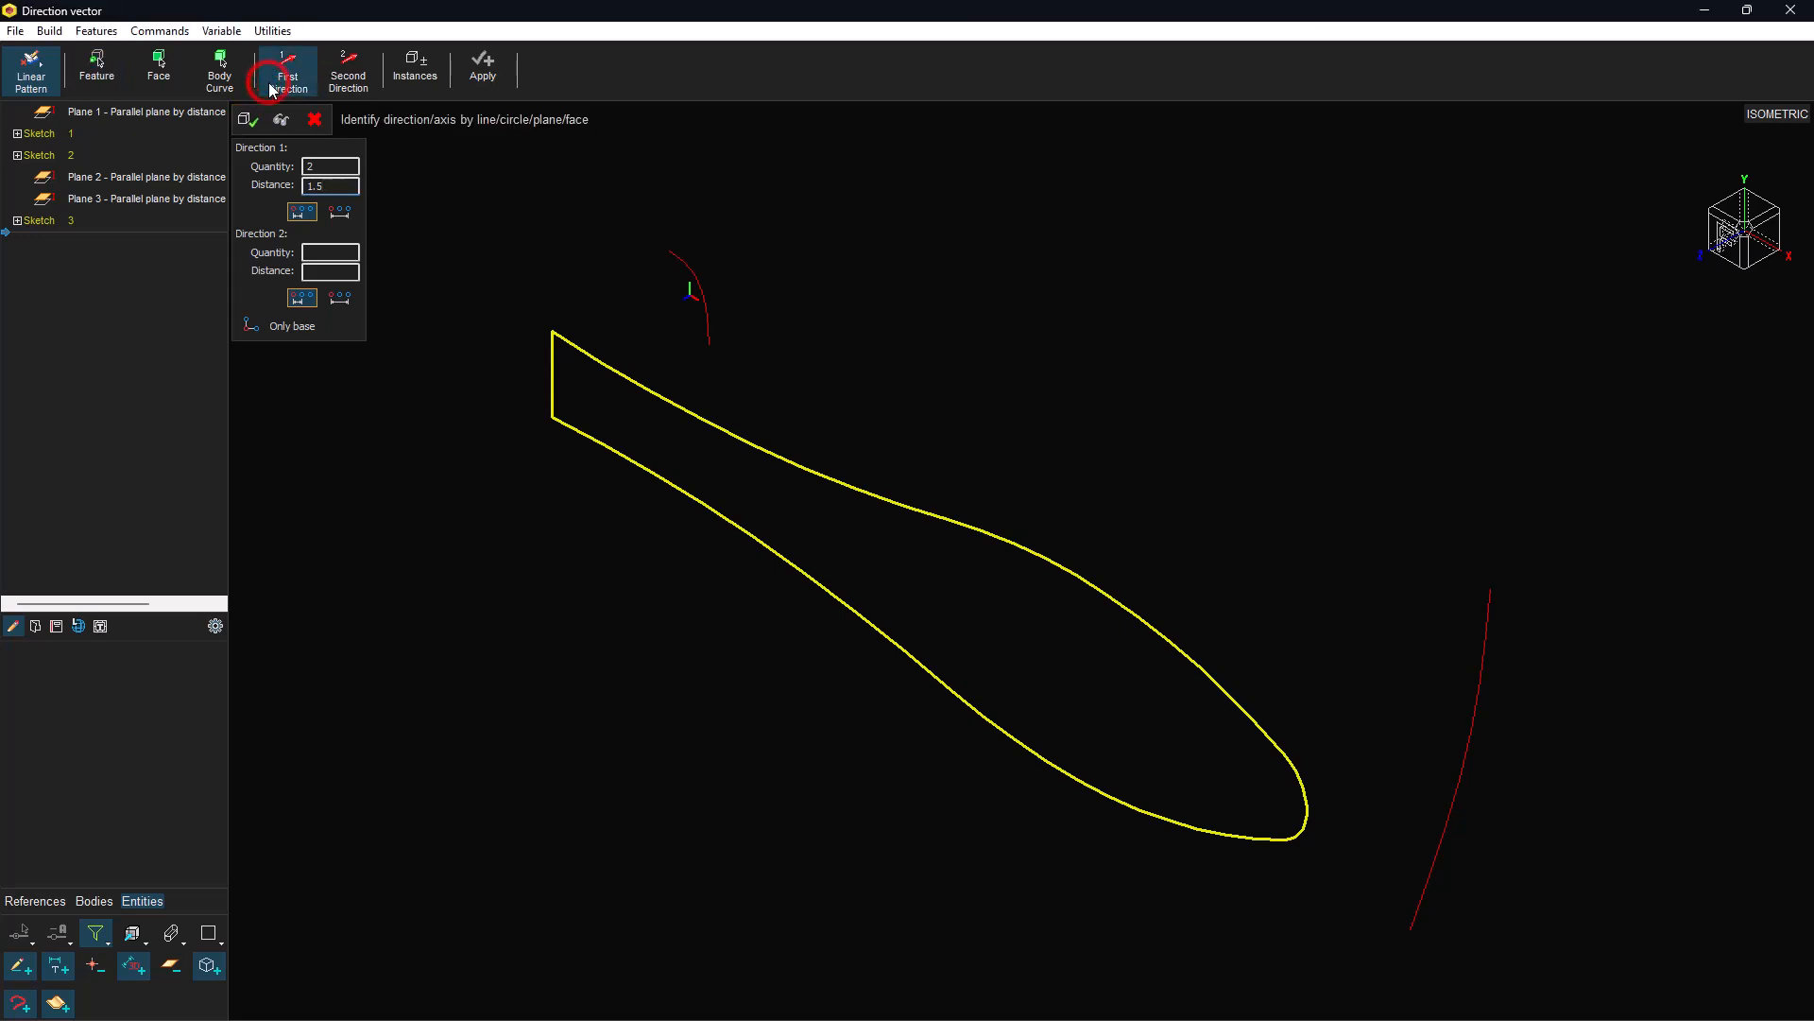
pyautogui.click(41, 901)
pyautogui.click(59, 754)
pyautogui.click(59, 750)
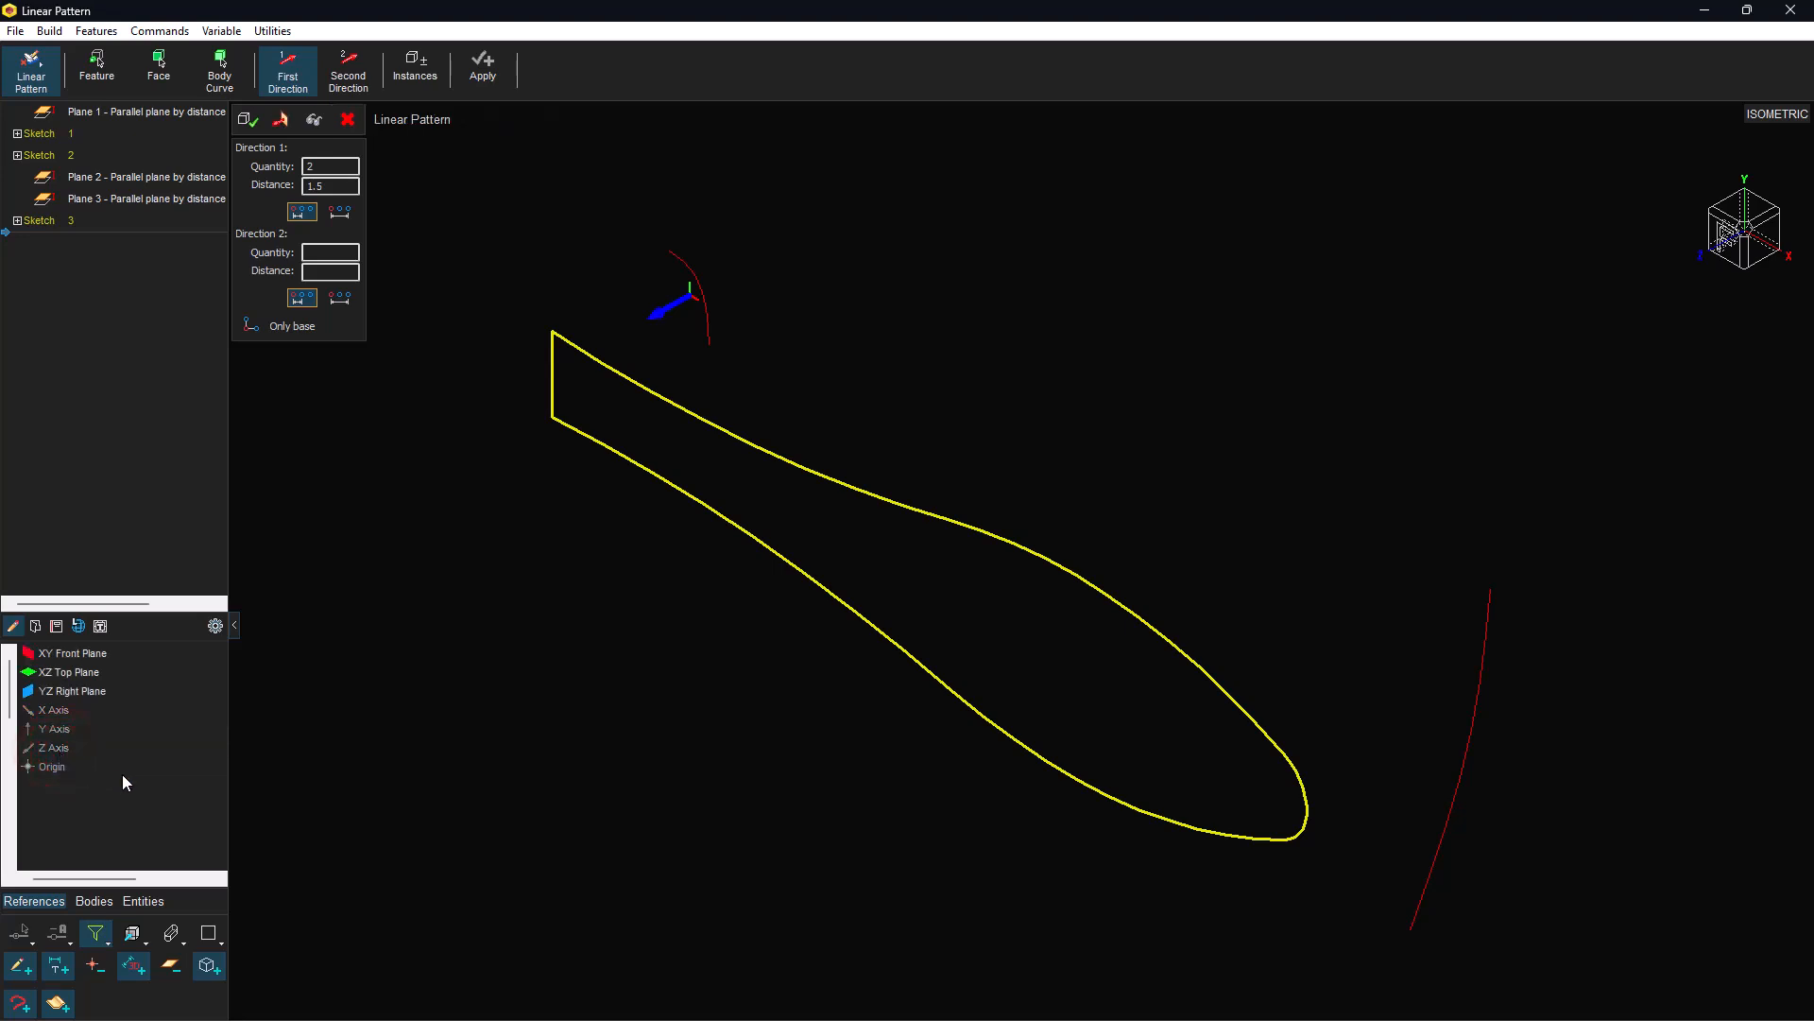
# Select both spline curves as the pattern's bodies, preview the copies, and apply the linear pattern.
pyautogui.click(316, 120)
pyautogui.click(211, 86)
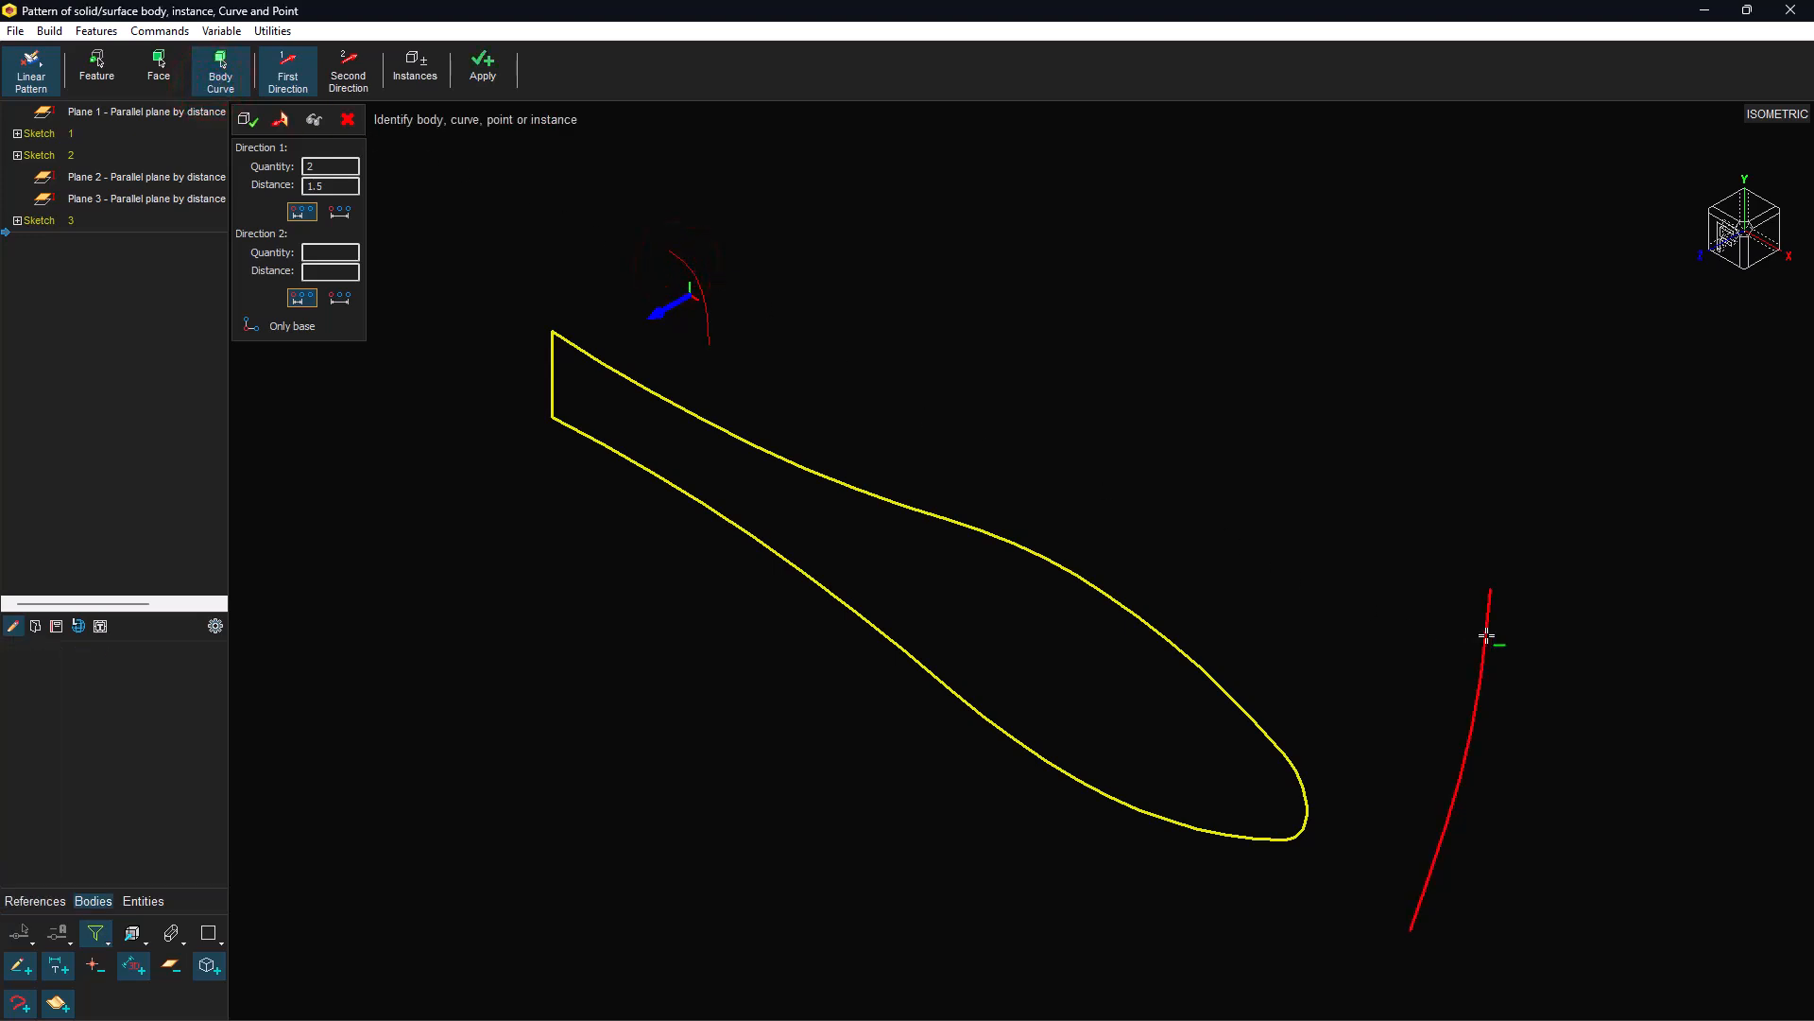
pyautogui.click(314, 120)
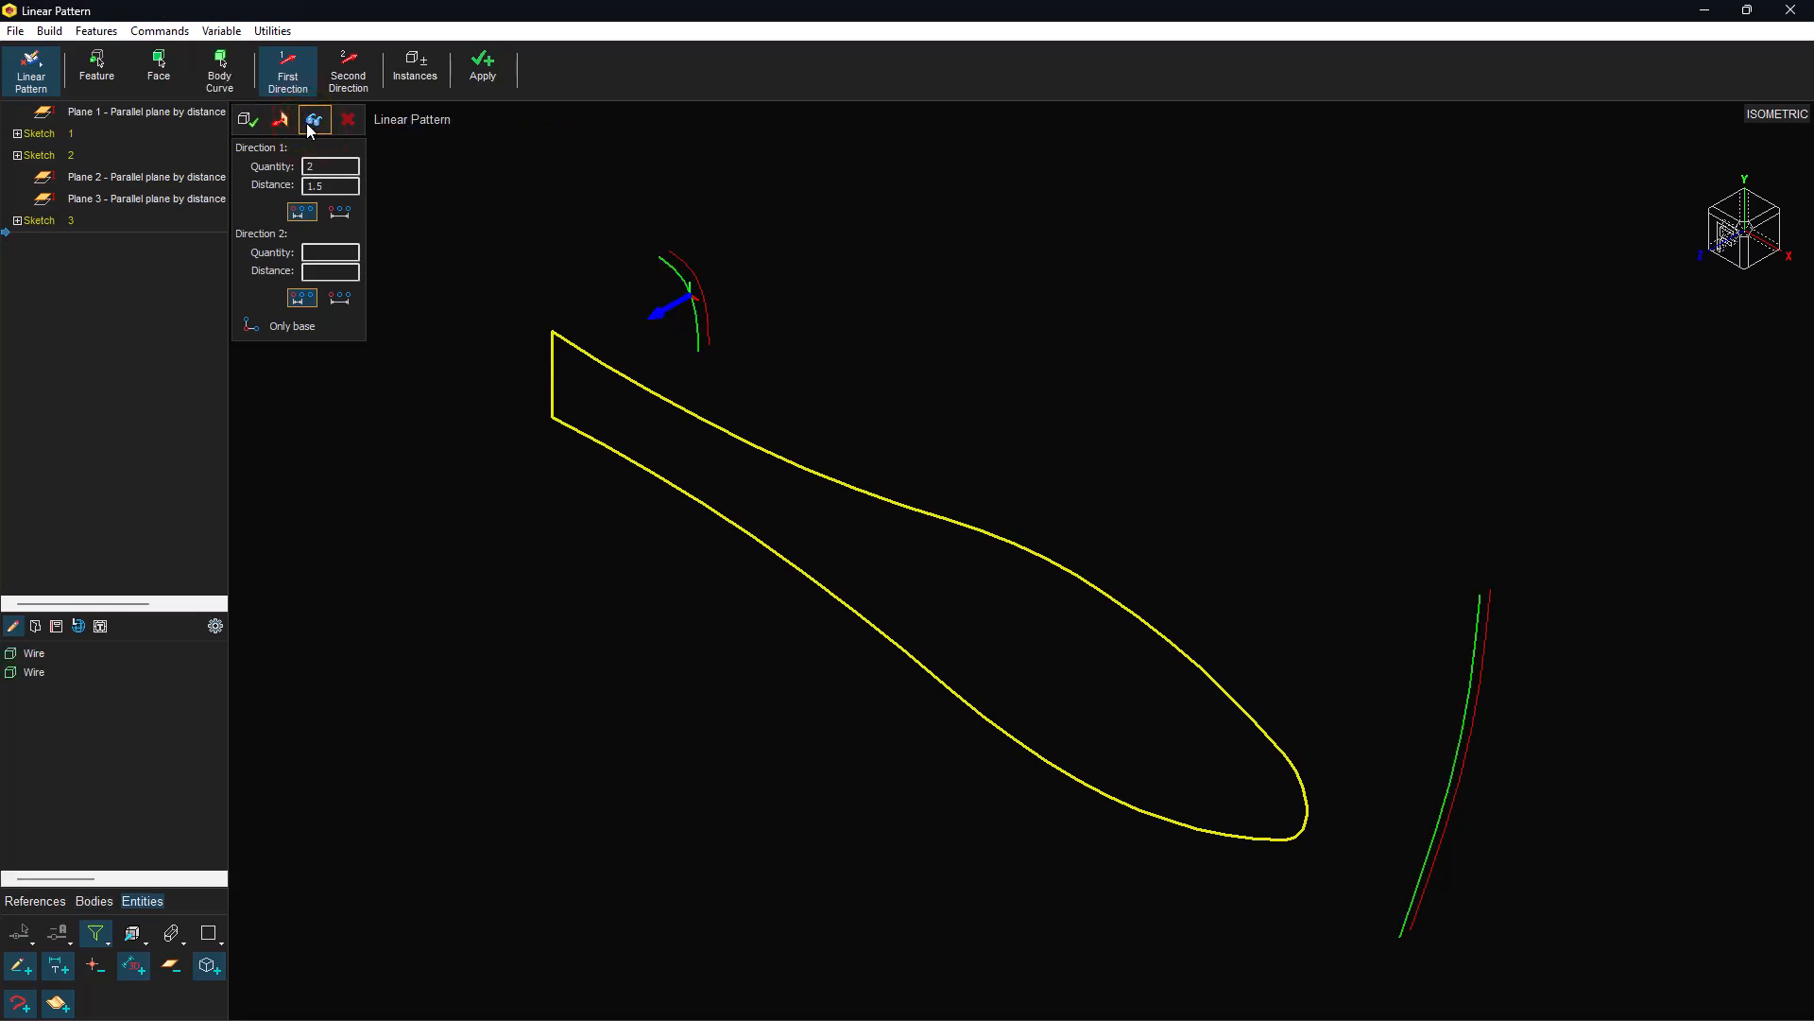
pyautogui.click(247, 120)
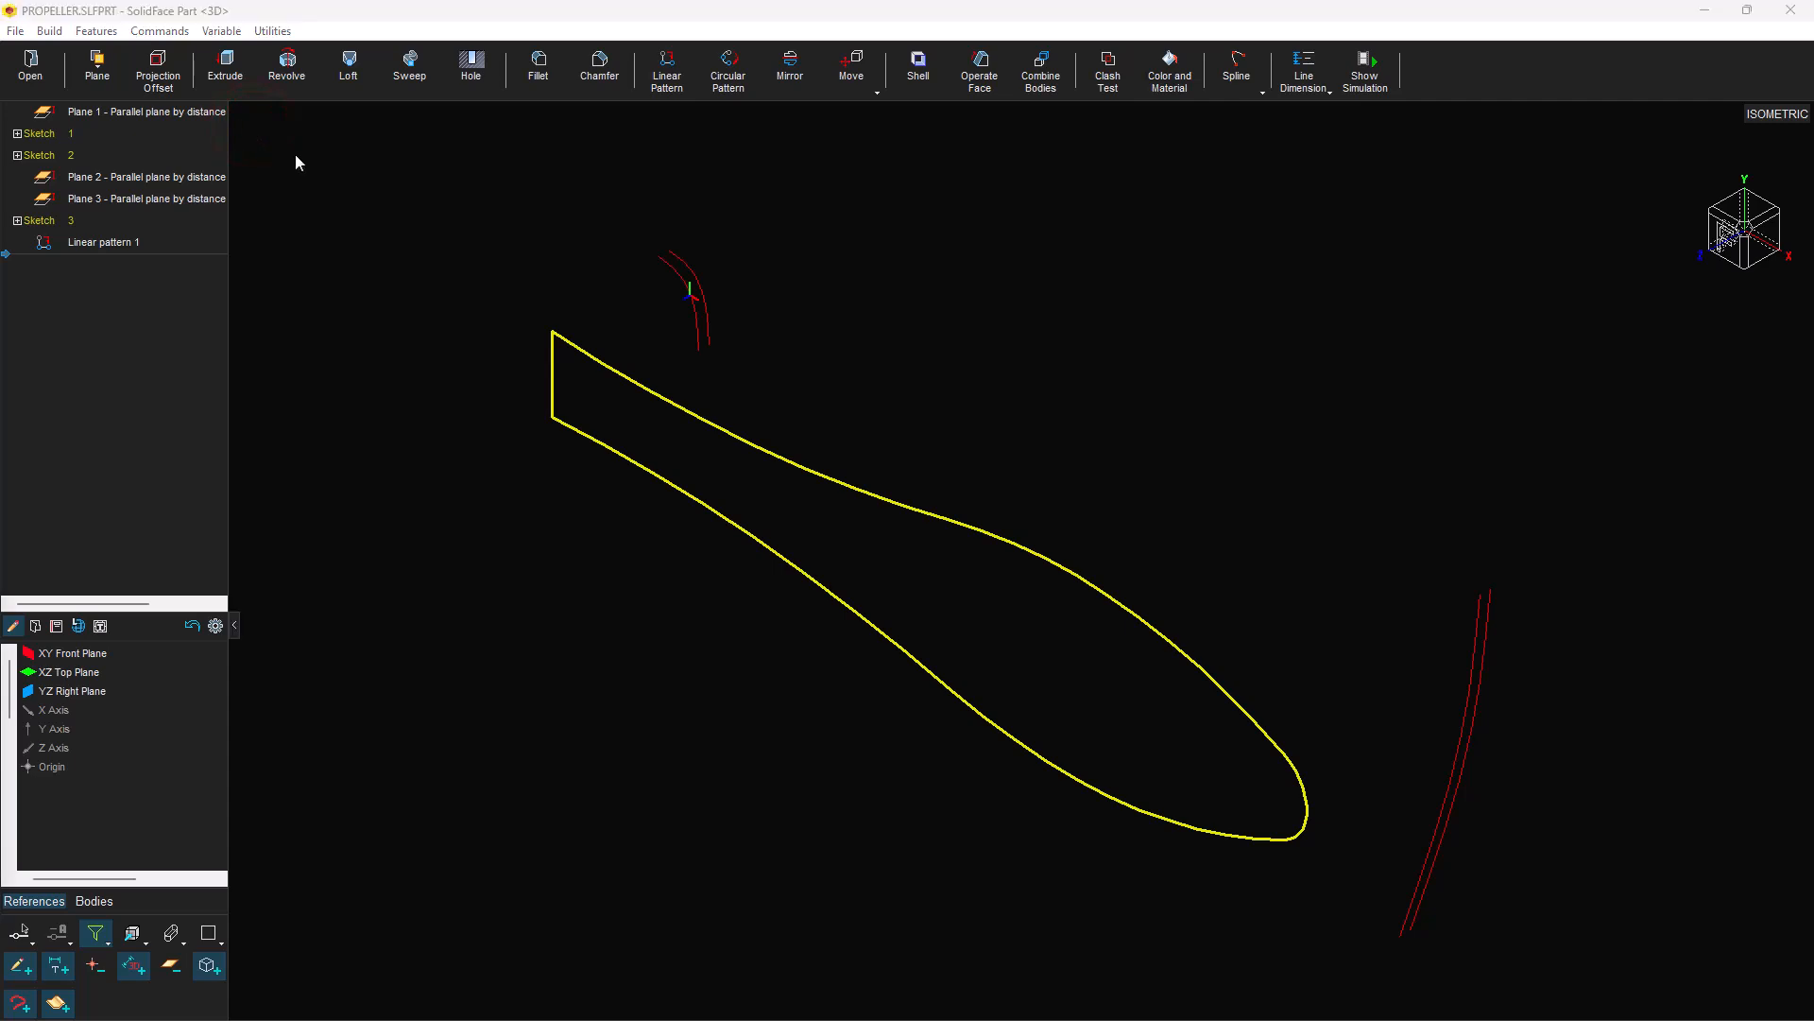
# Loft a surface between the rear root spline and the rear blade-tip spline, preview it, and apply it.
pyautogui.click(347, 70)
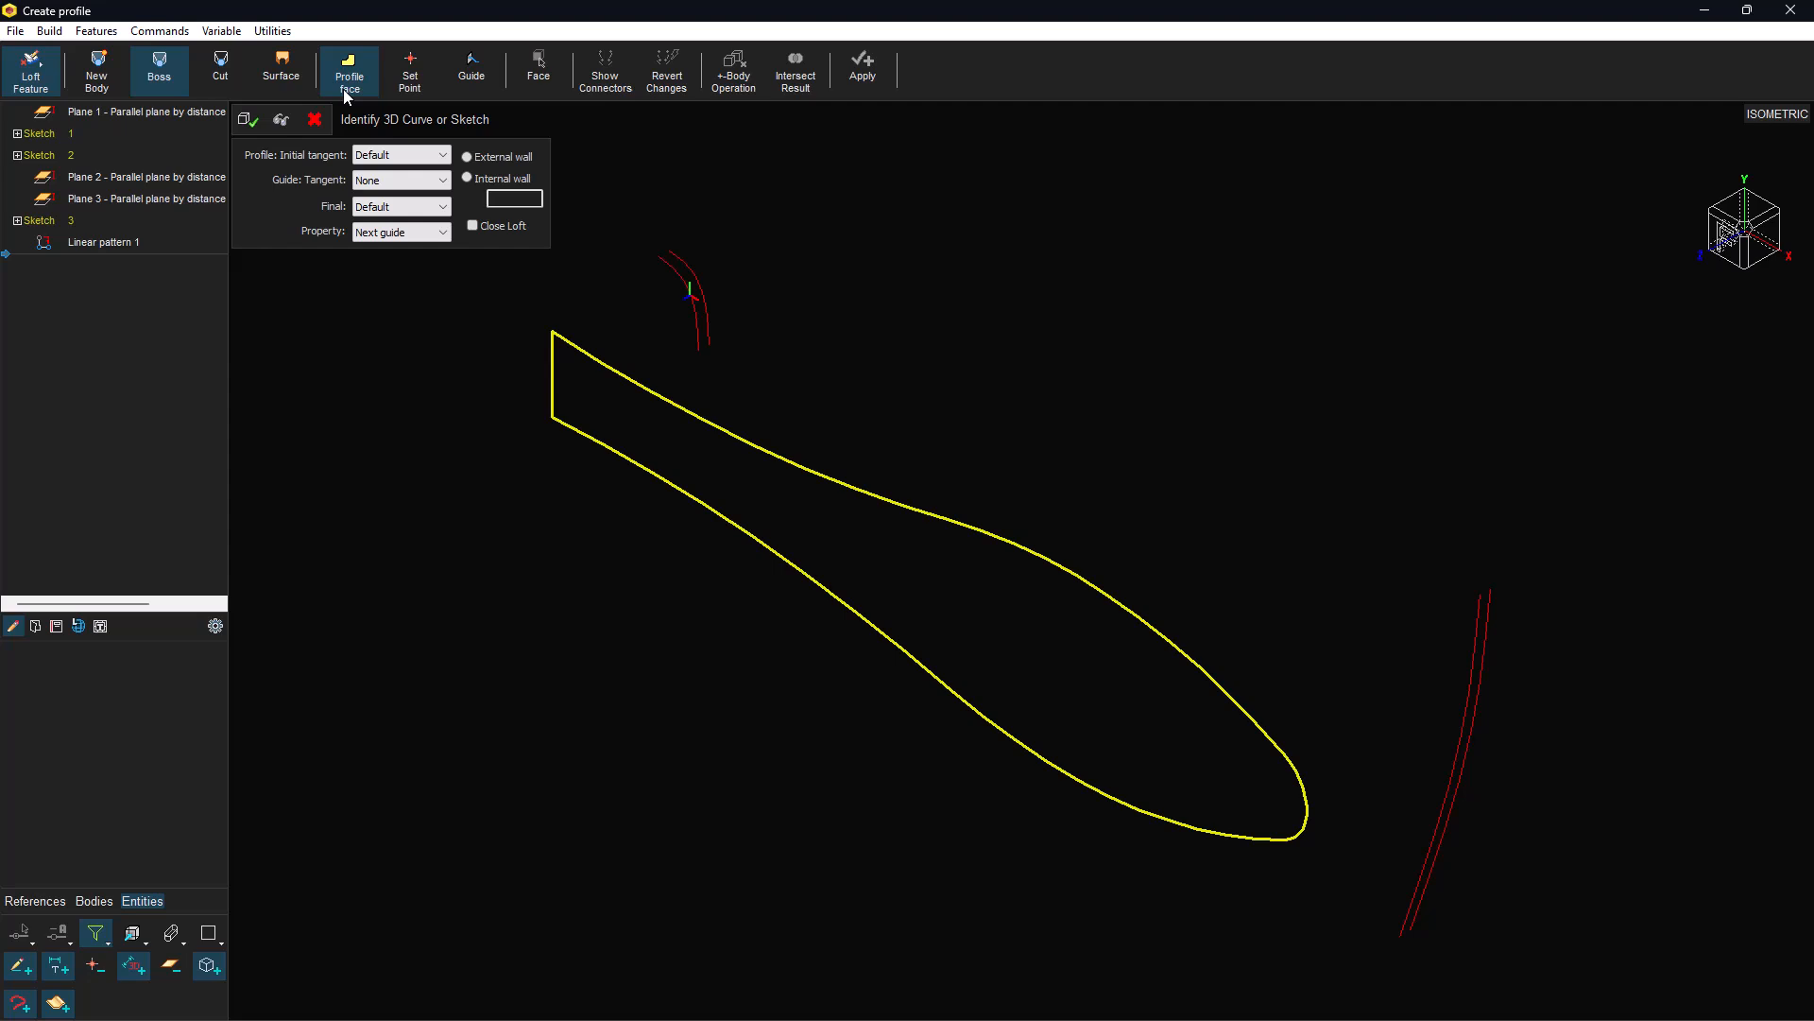
pyautogui.click(286, 78)
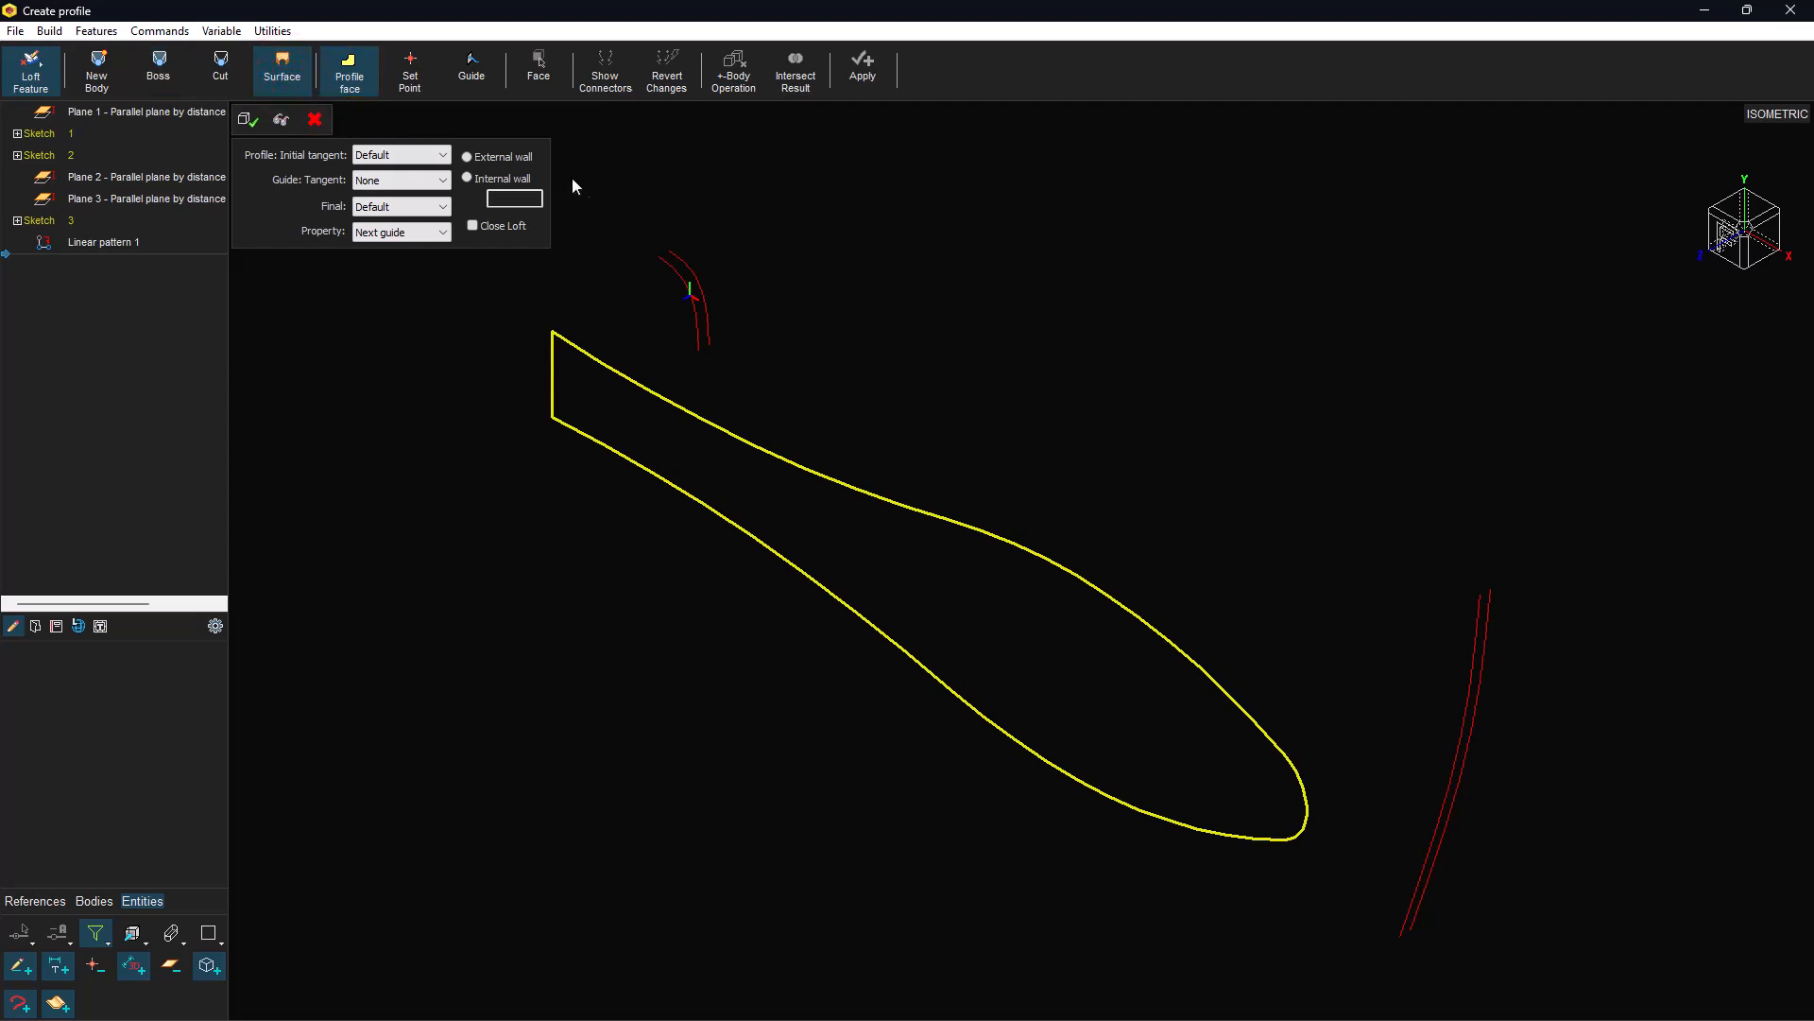
pyautogui.click(683, 252)
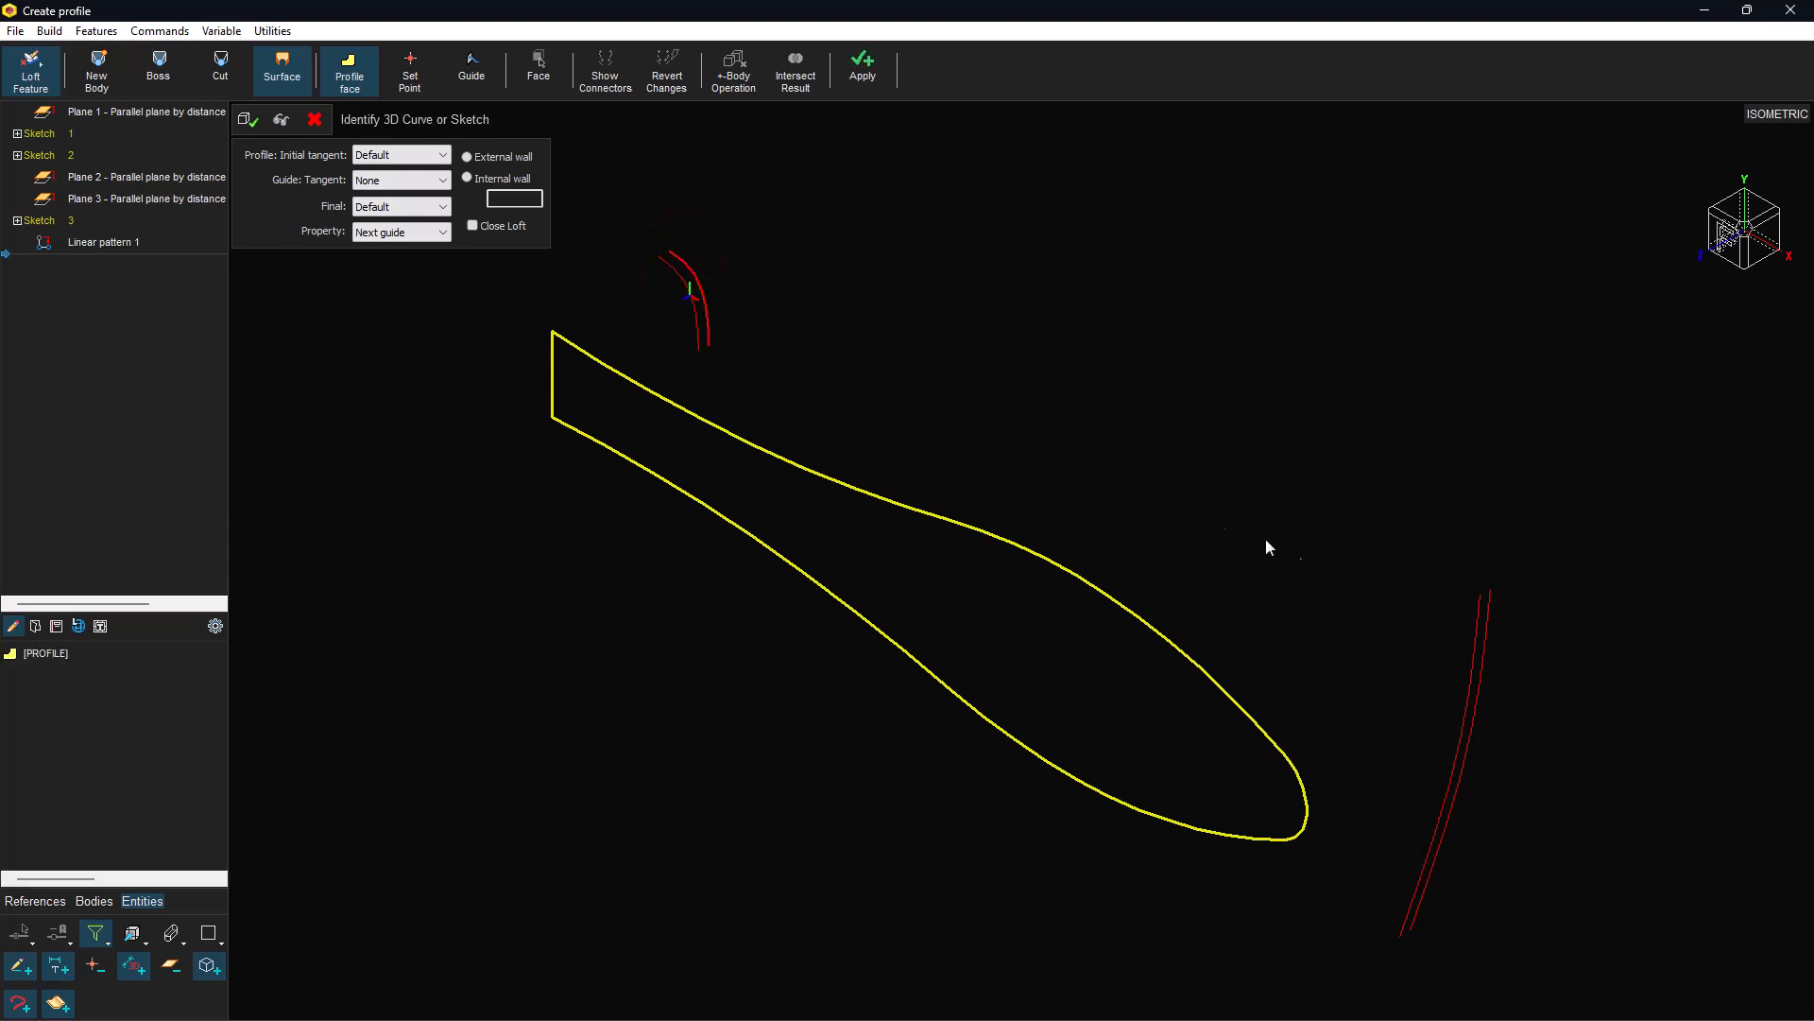
pyautogui.click(1500, 600)
pyautogui.click(280, 120)
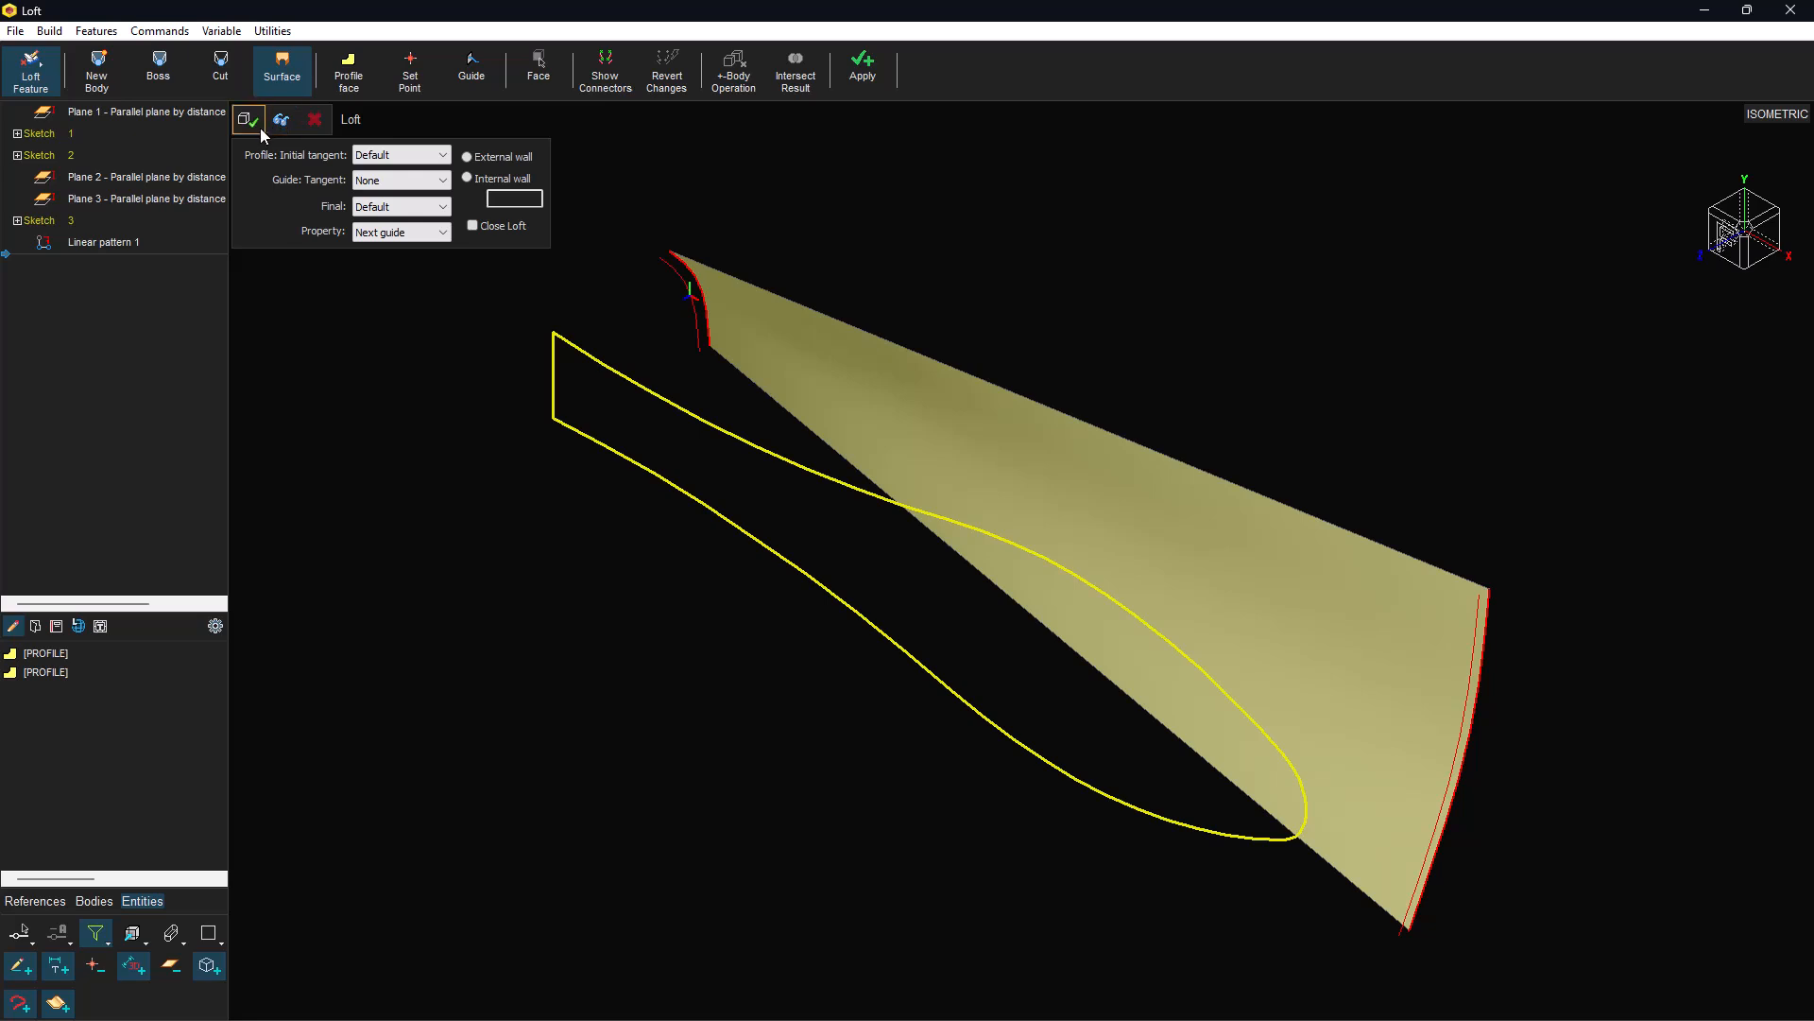
pyautogui.click(248, 123)
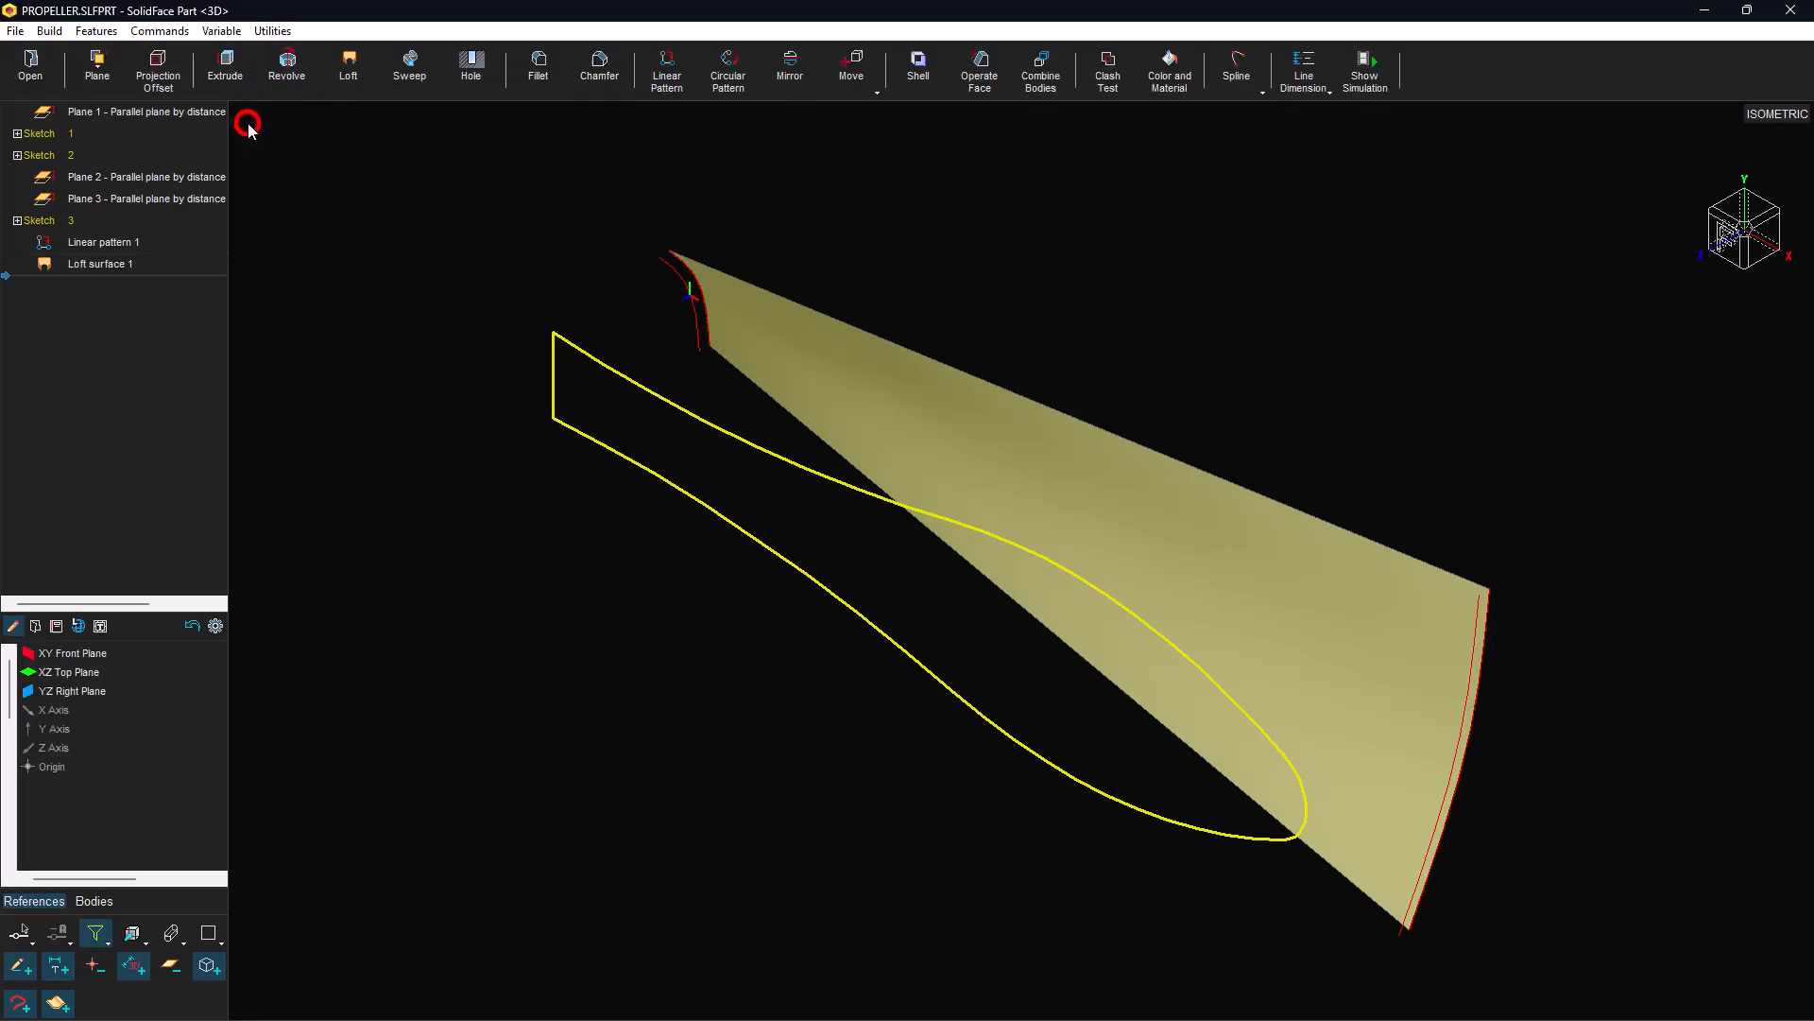
# Loft a second surface between the front root spline and the front blade-tip spline, previewing before applying.
pyautogui.click(367, 70)
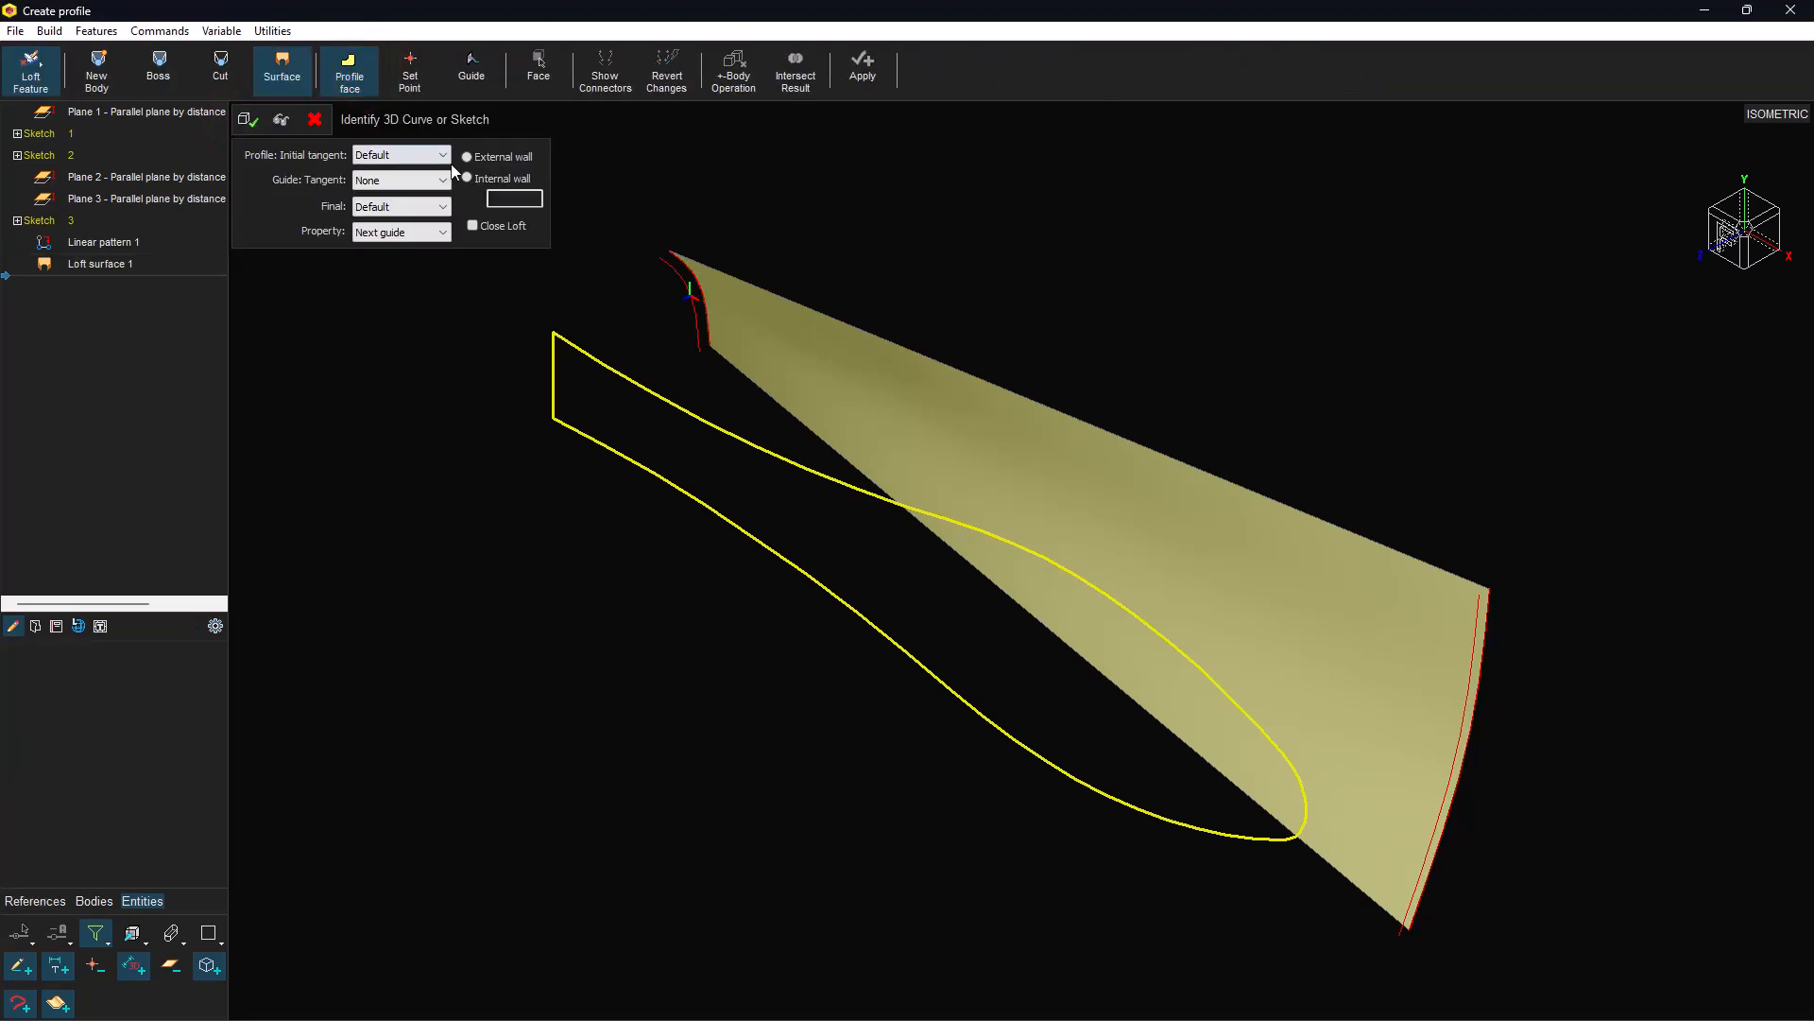
pyautogui.click(661, 261)
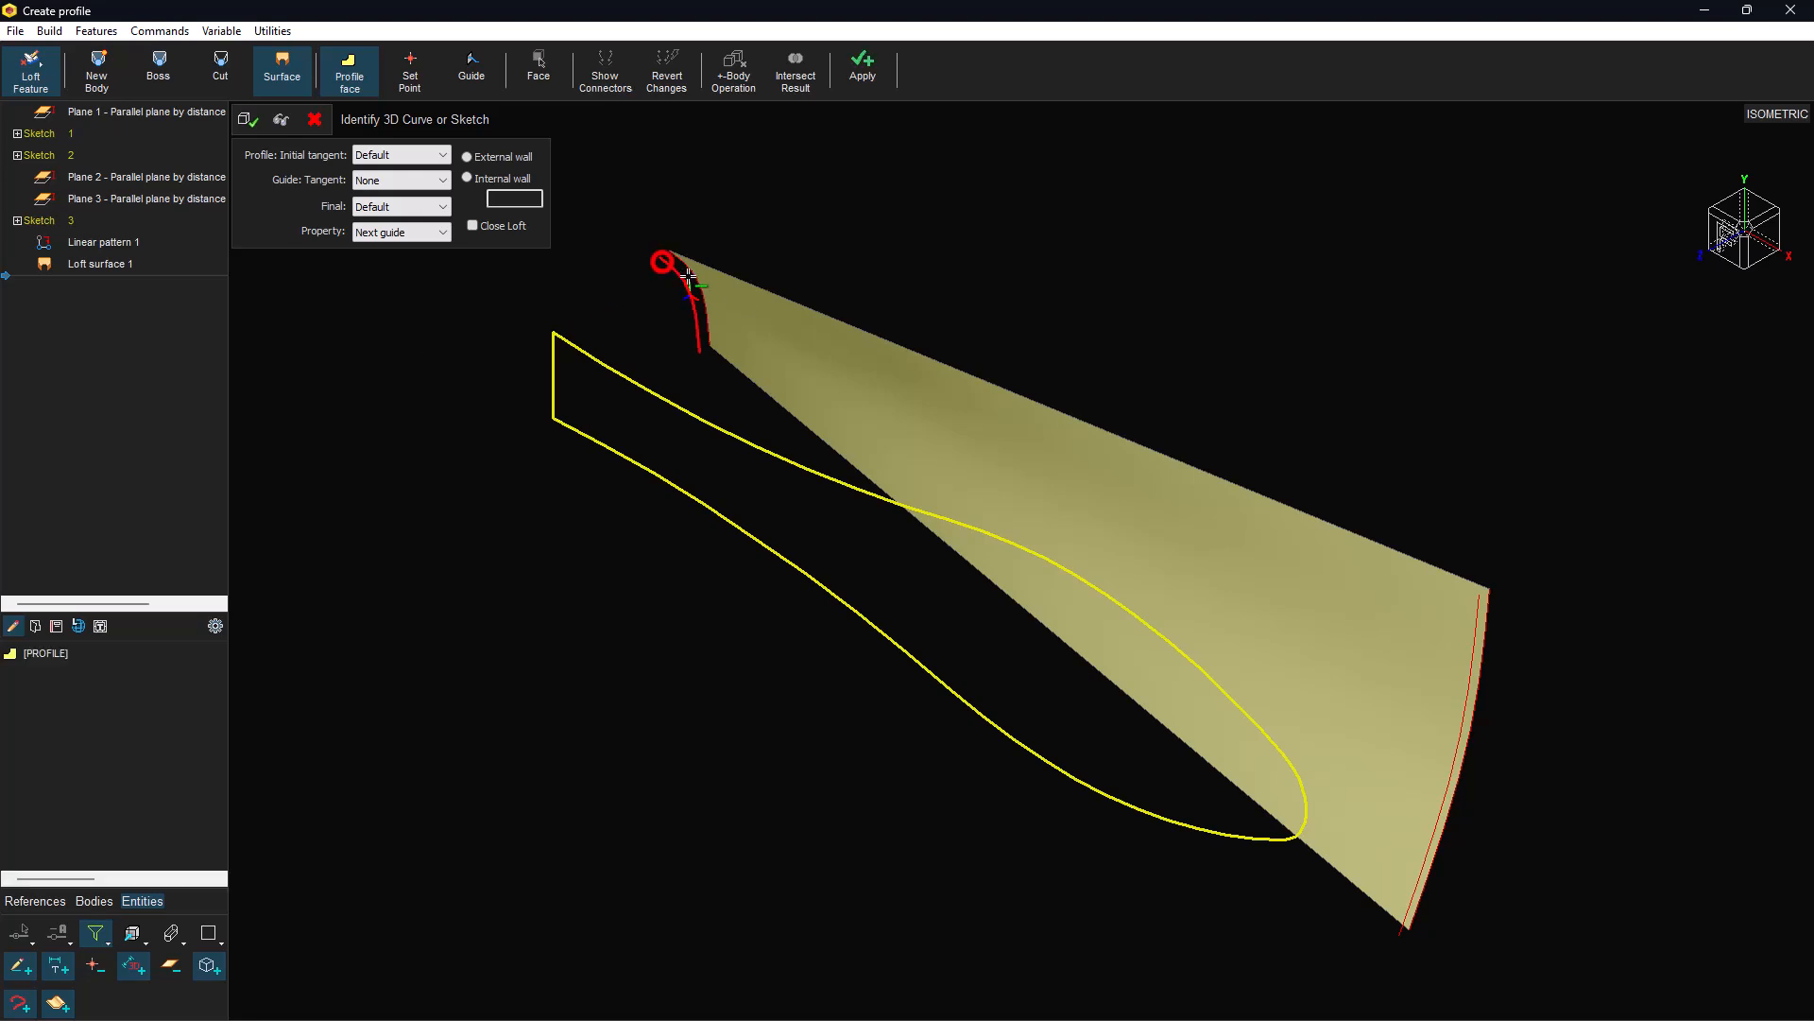
pyautogui.click(1472, 597)
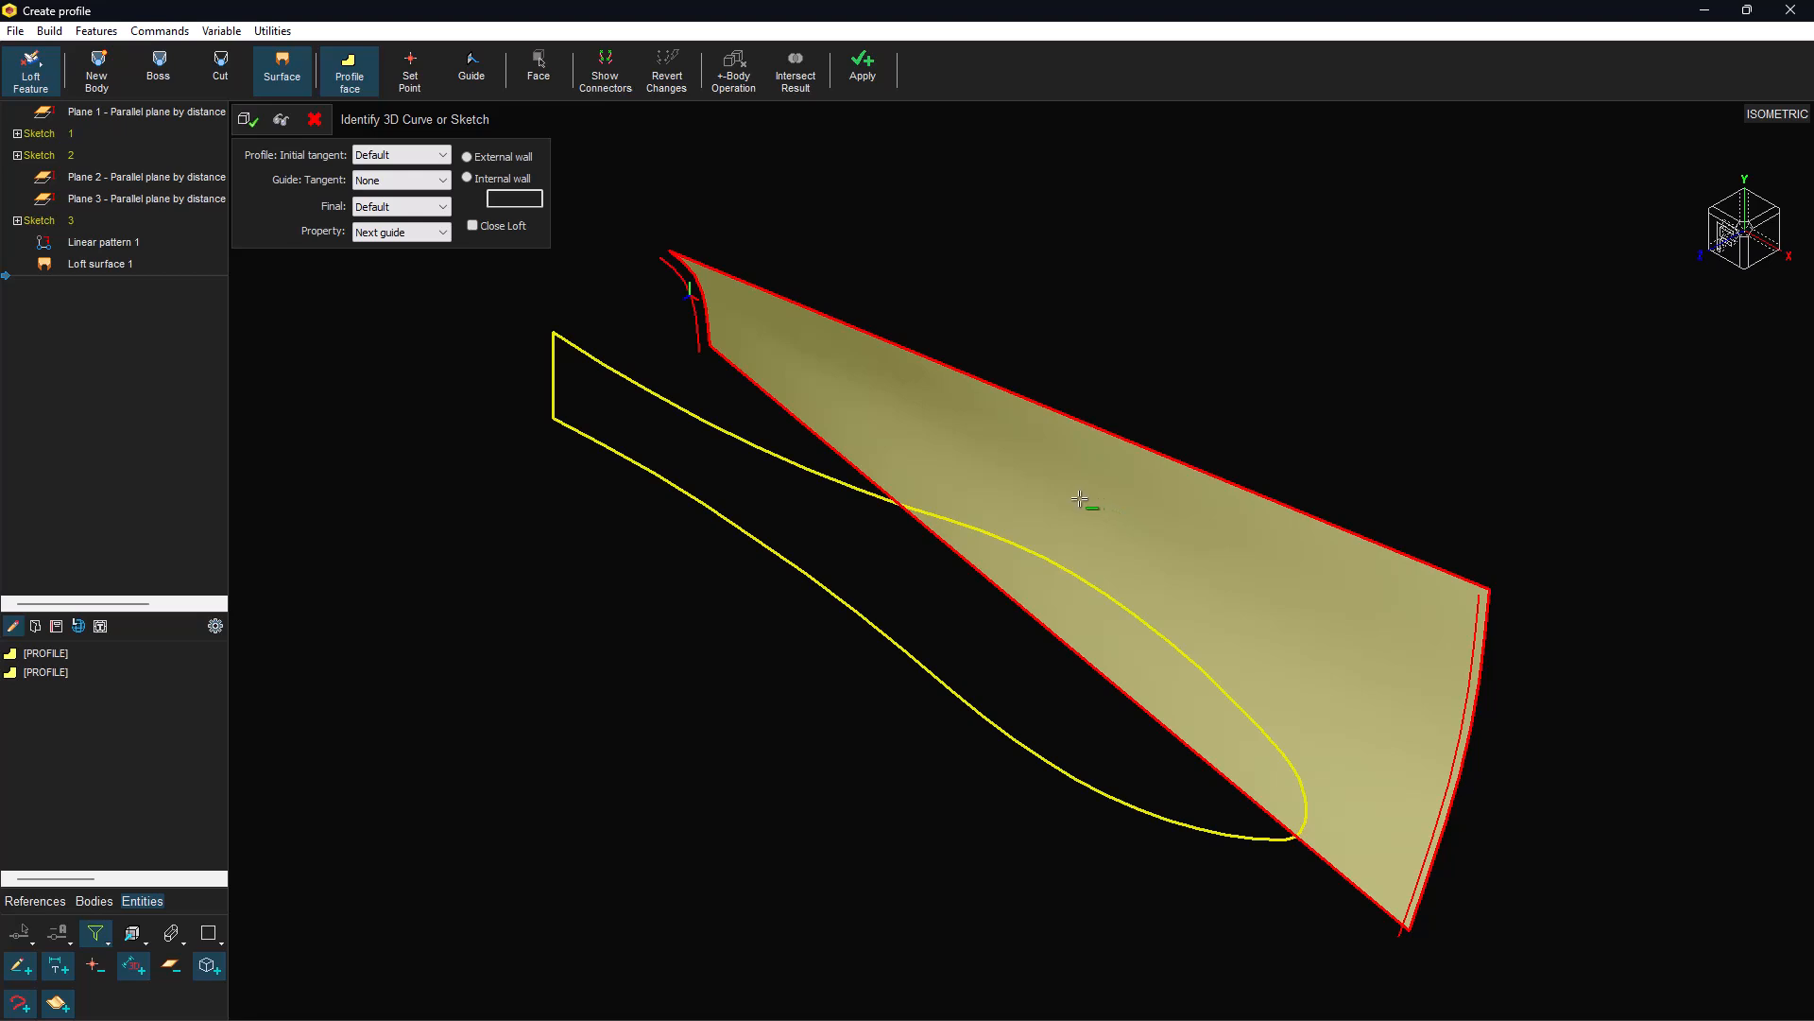
pyautogui.click(248, 119)
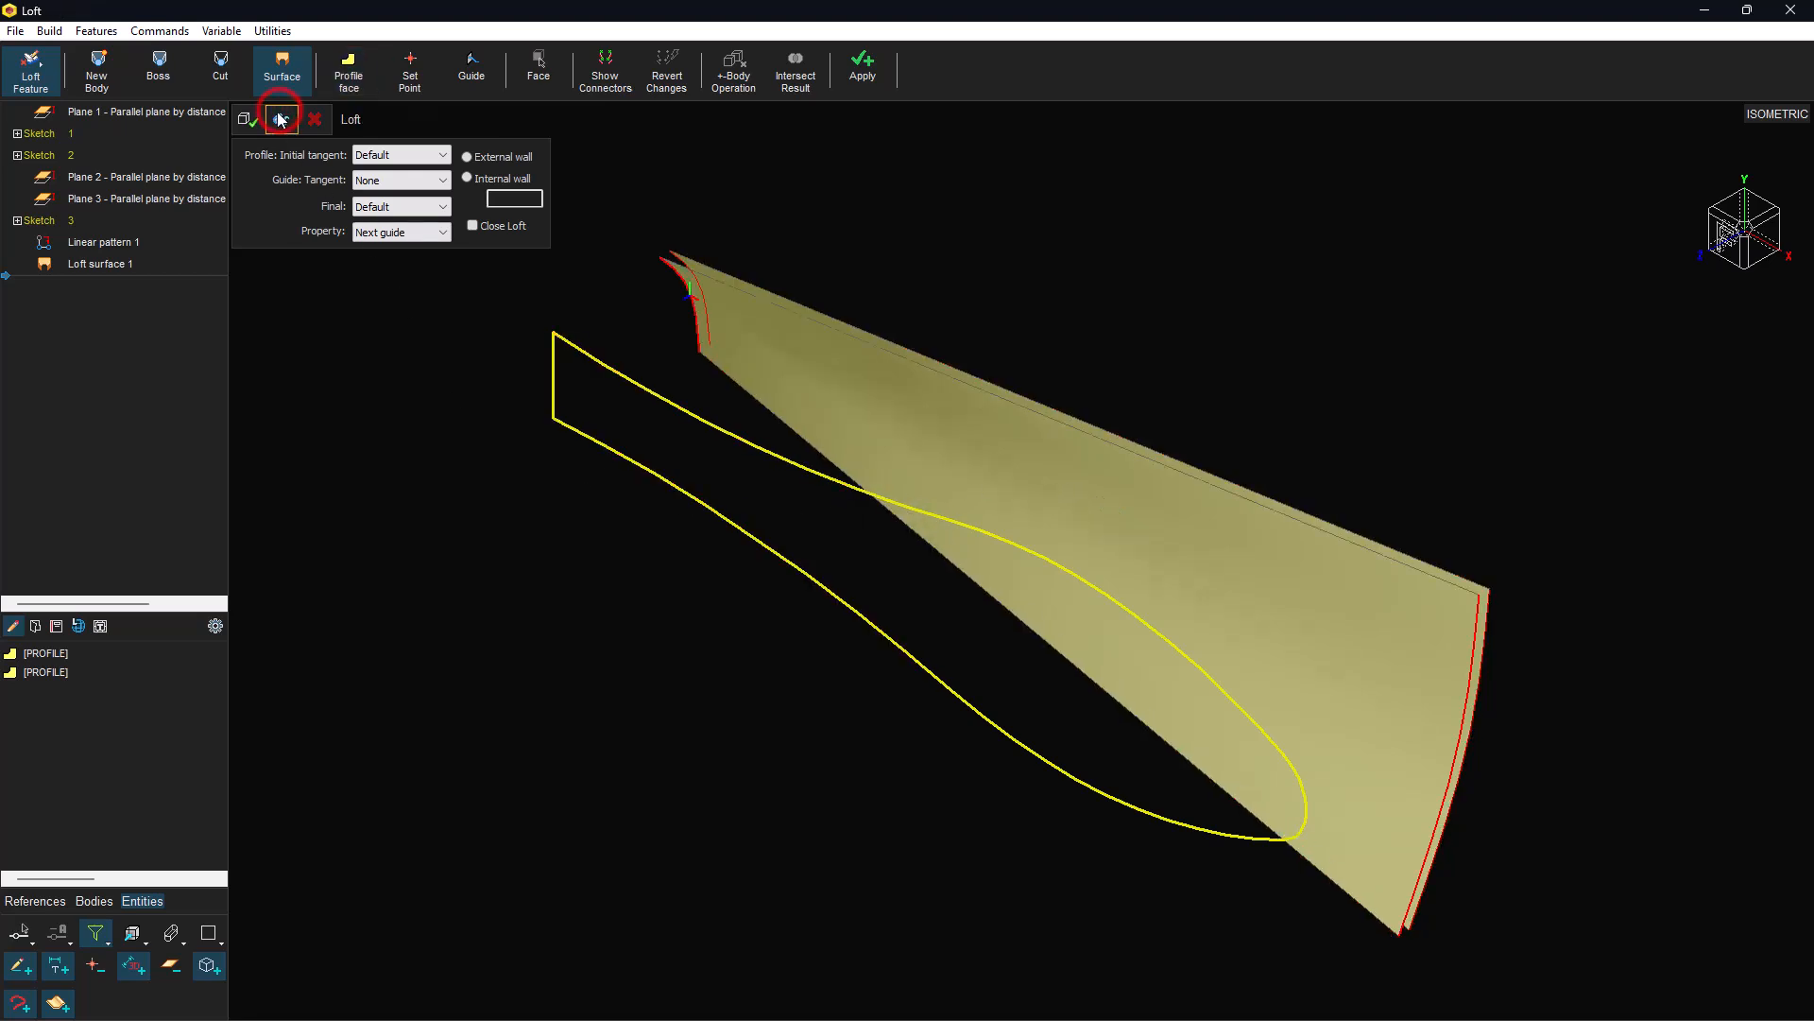
pyautogui.click(251, 119)
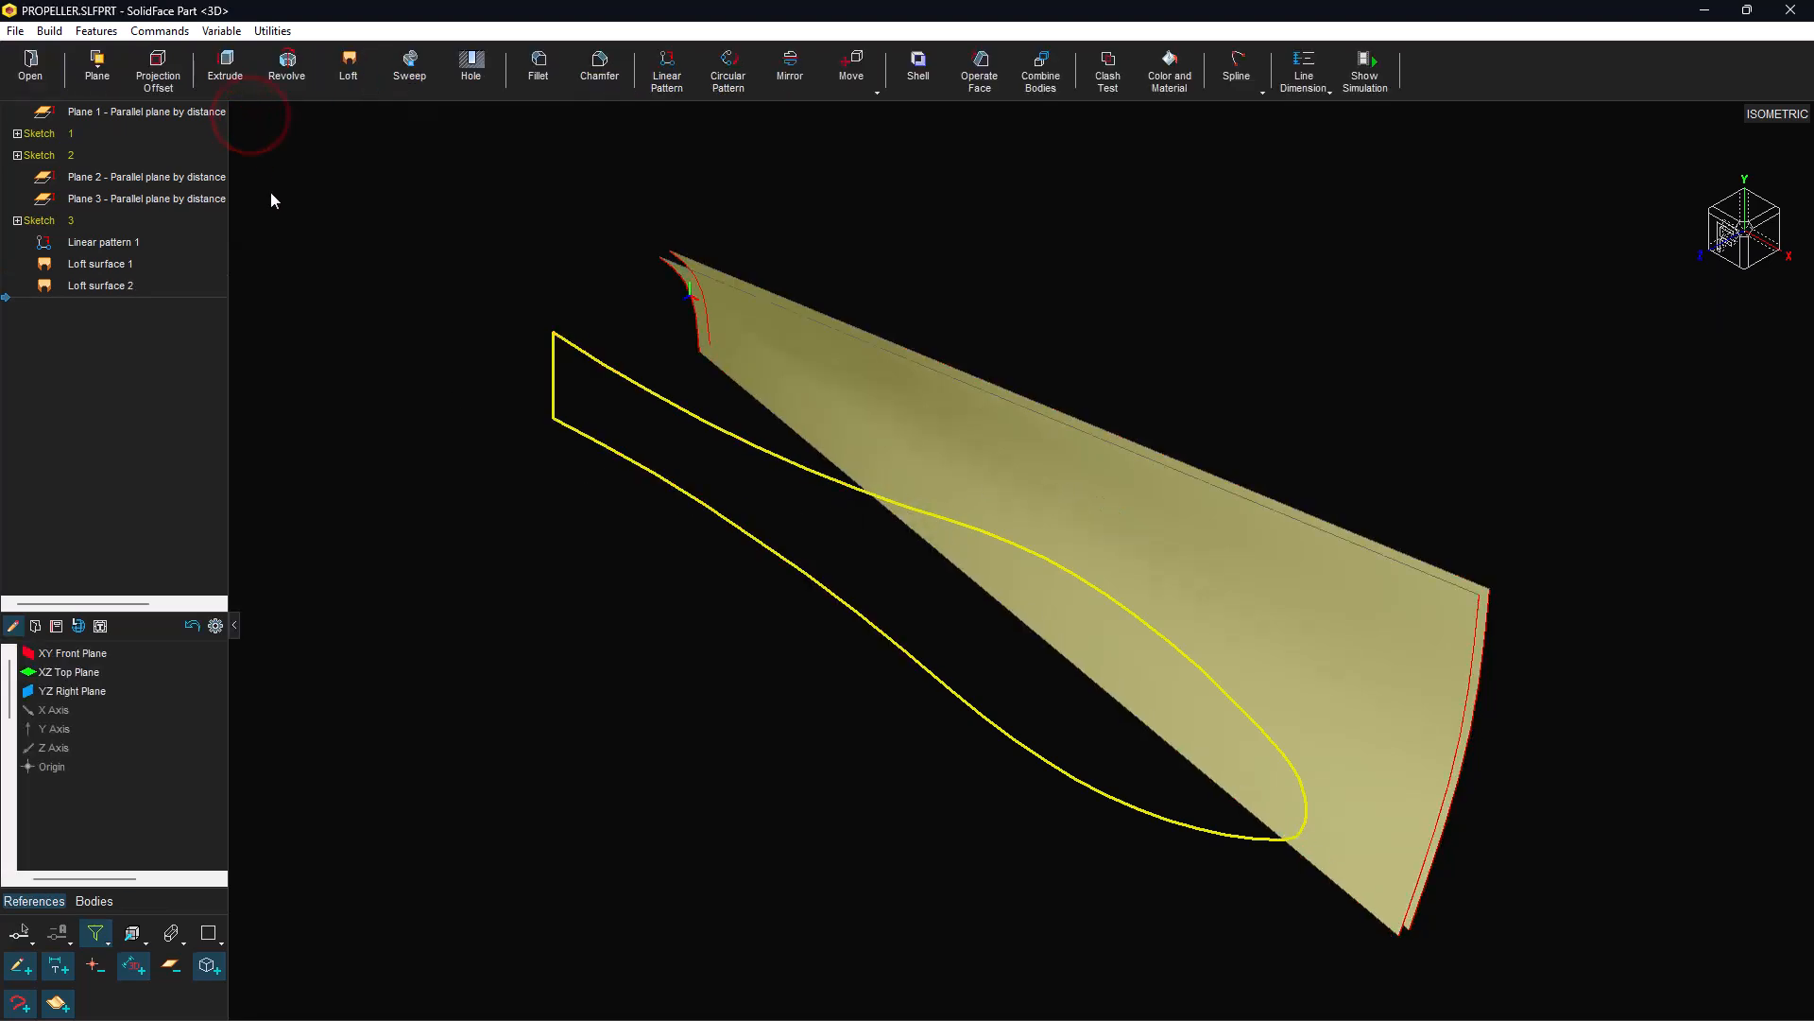
# Set up a boss extrusion of the blade contour, reversed toward the lofted surfaces and starting from the front loft surface.
pyautogui.click(1220, 1001)
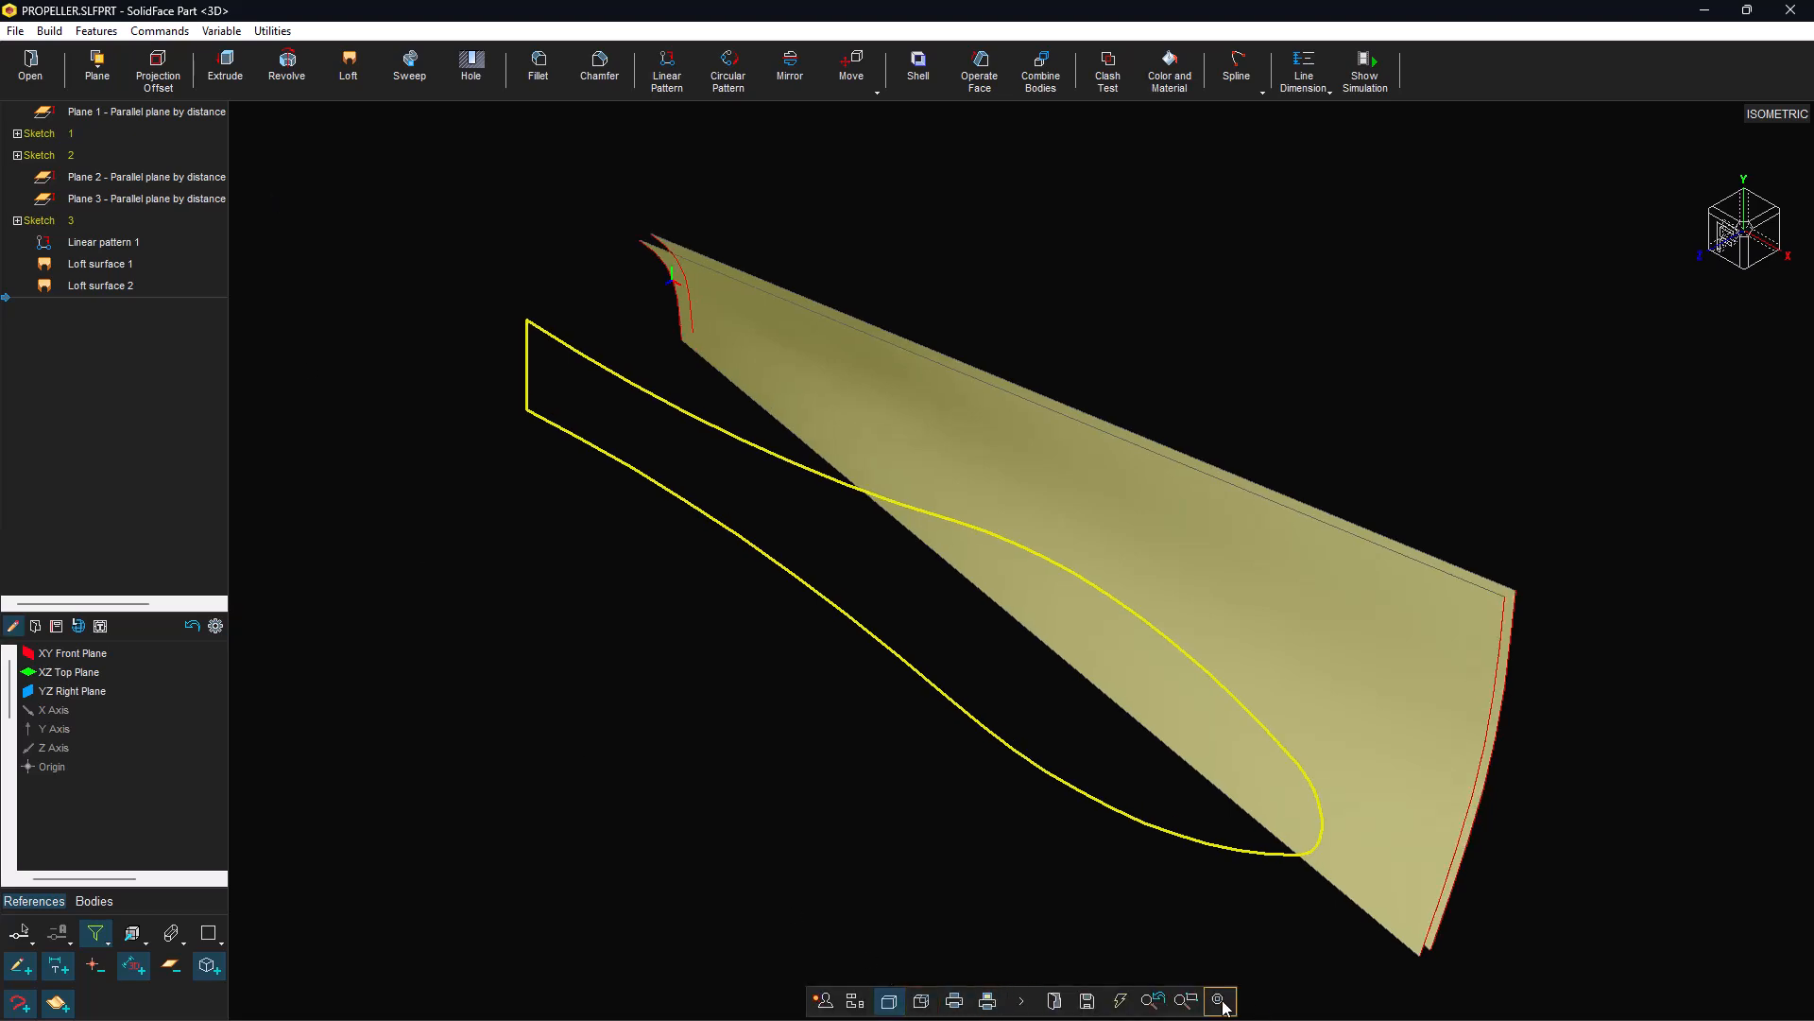
pyautogui.click(242, 79)
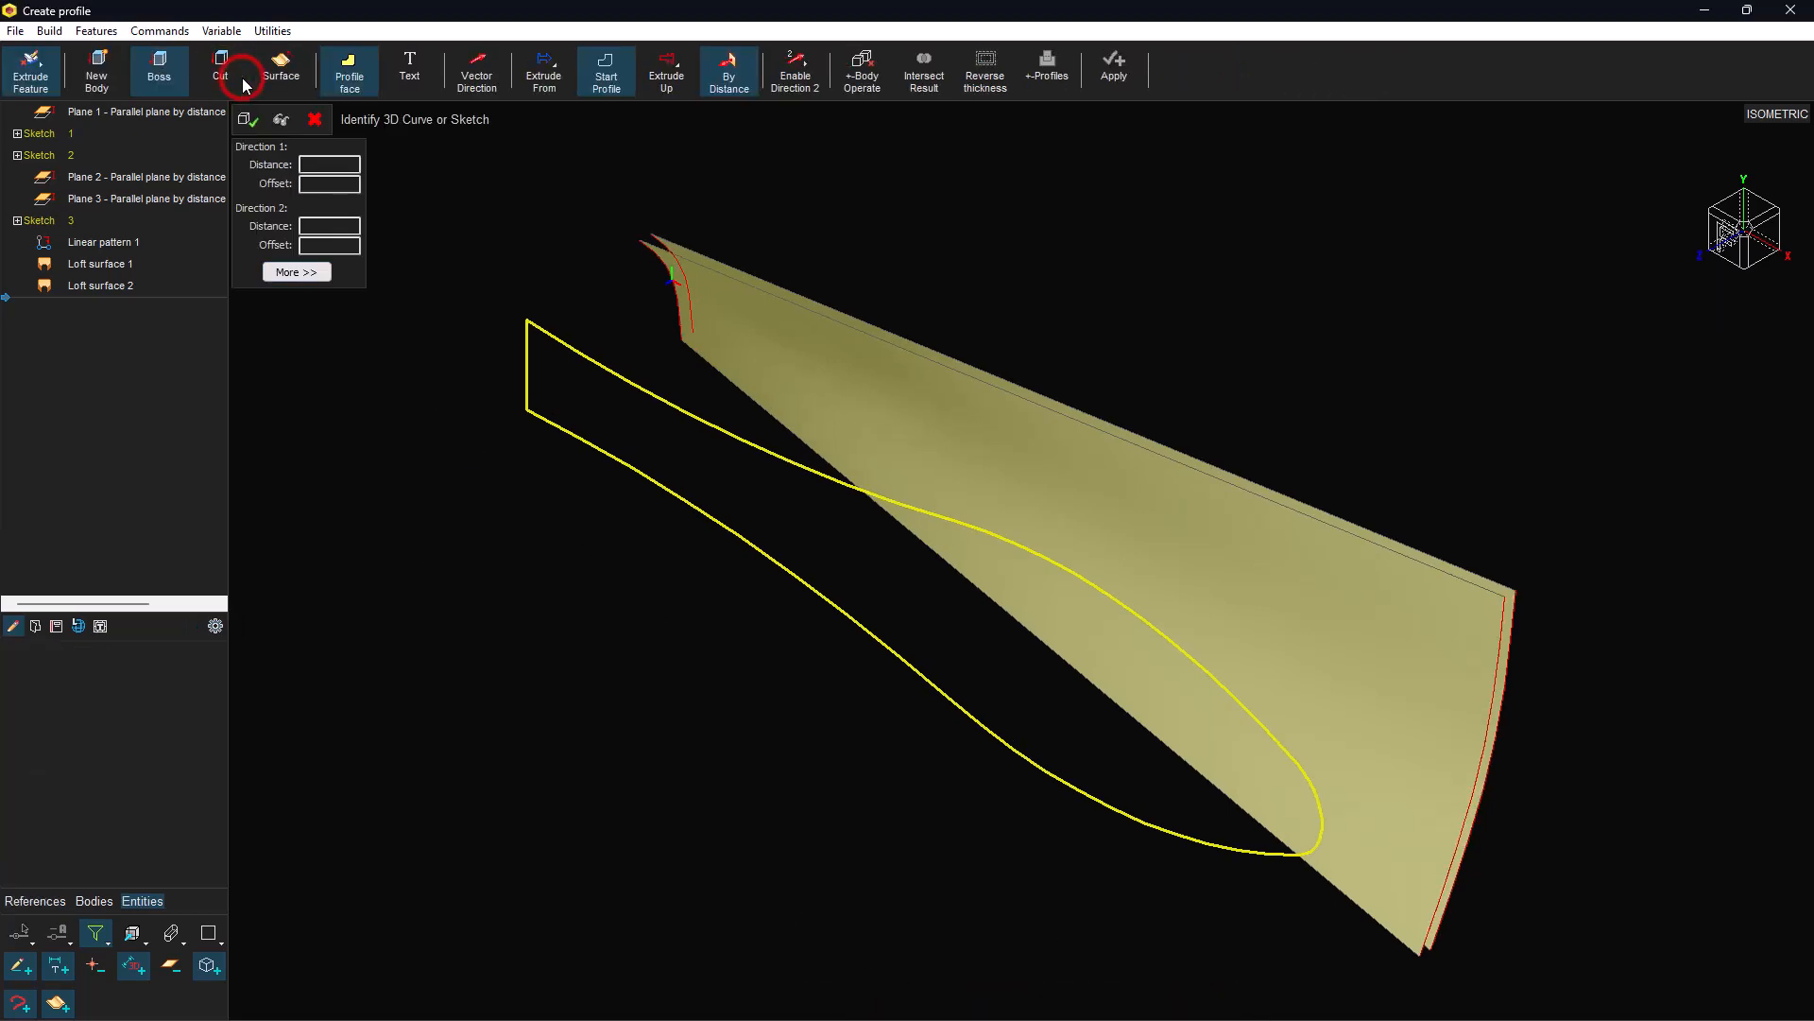
pyautogui.click(550, 340)
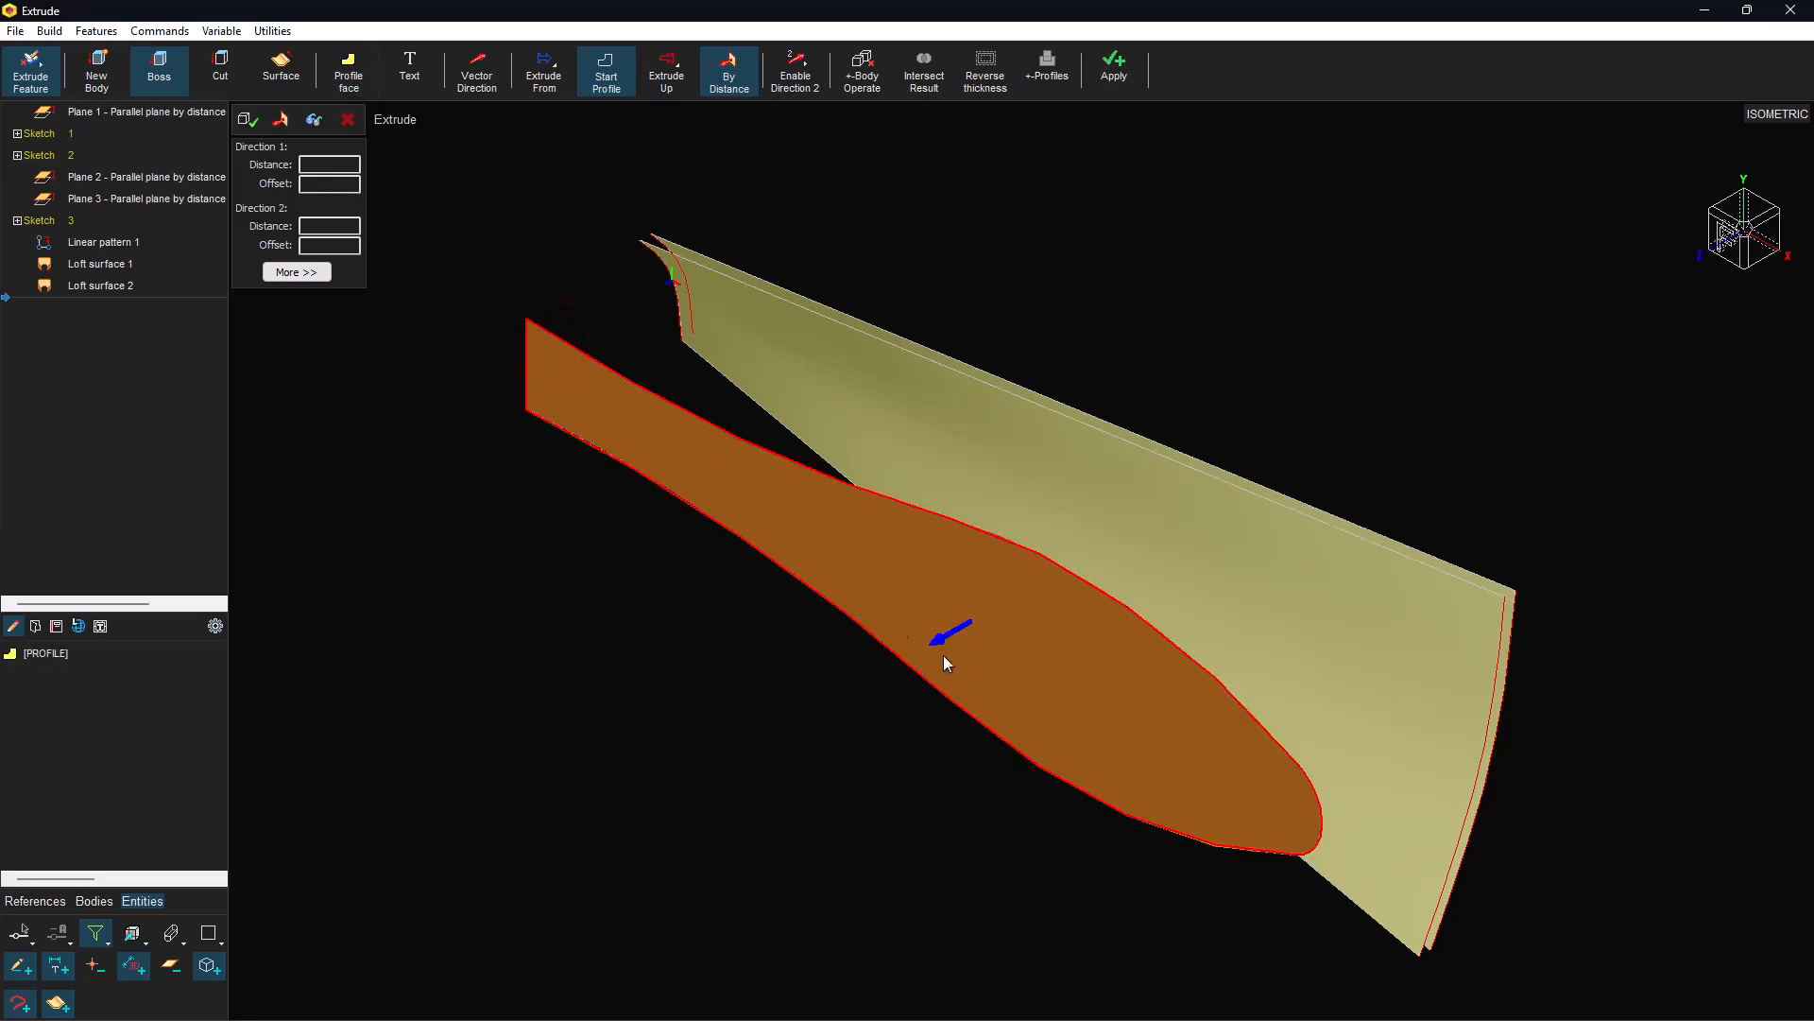
pyautogui.click(280, 120)
pyautogui.click(584, 85)
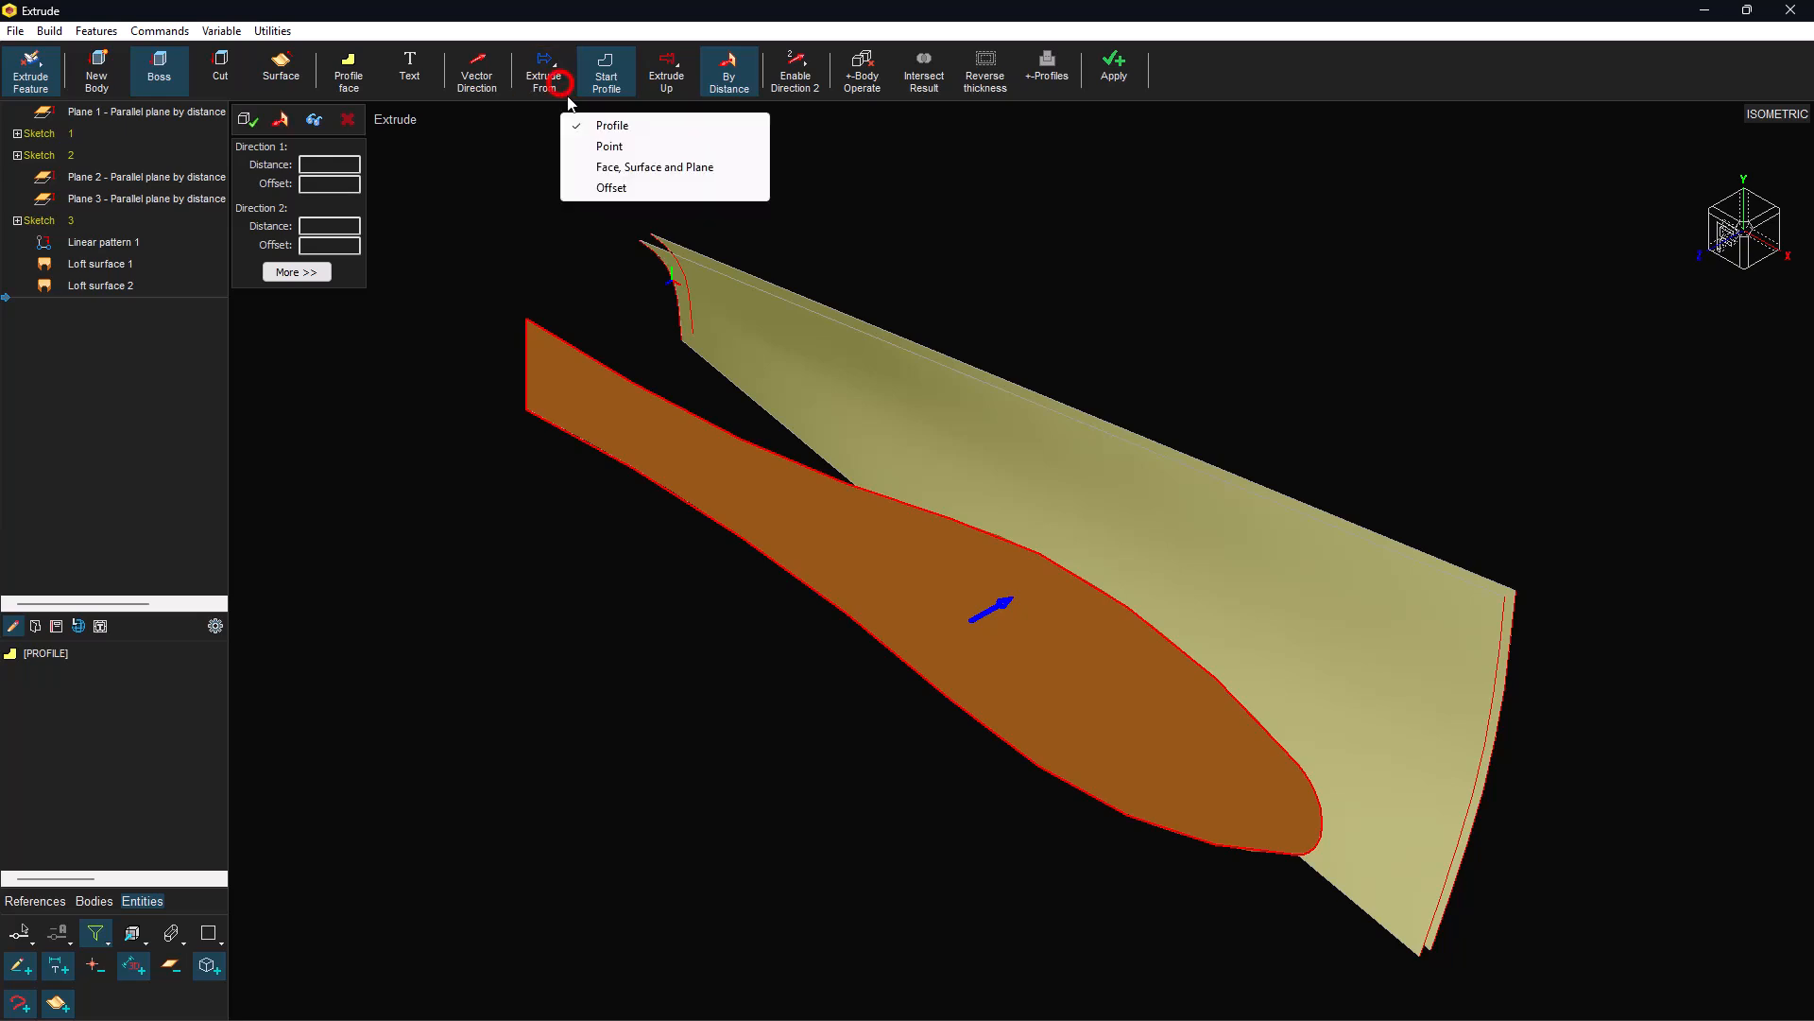
pyautogui.click(621, 168)
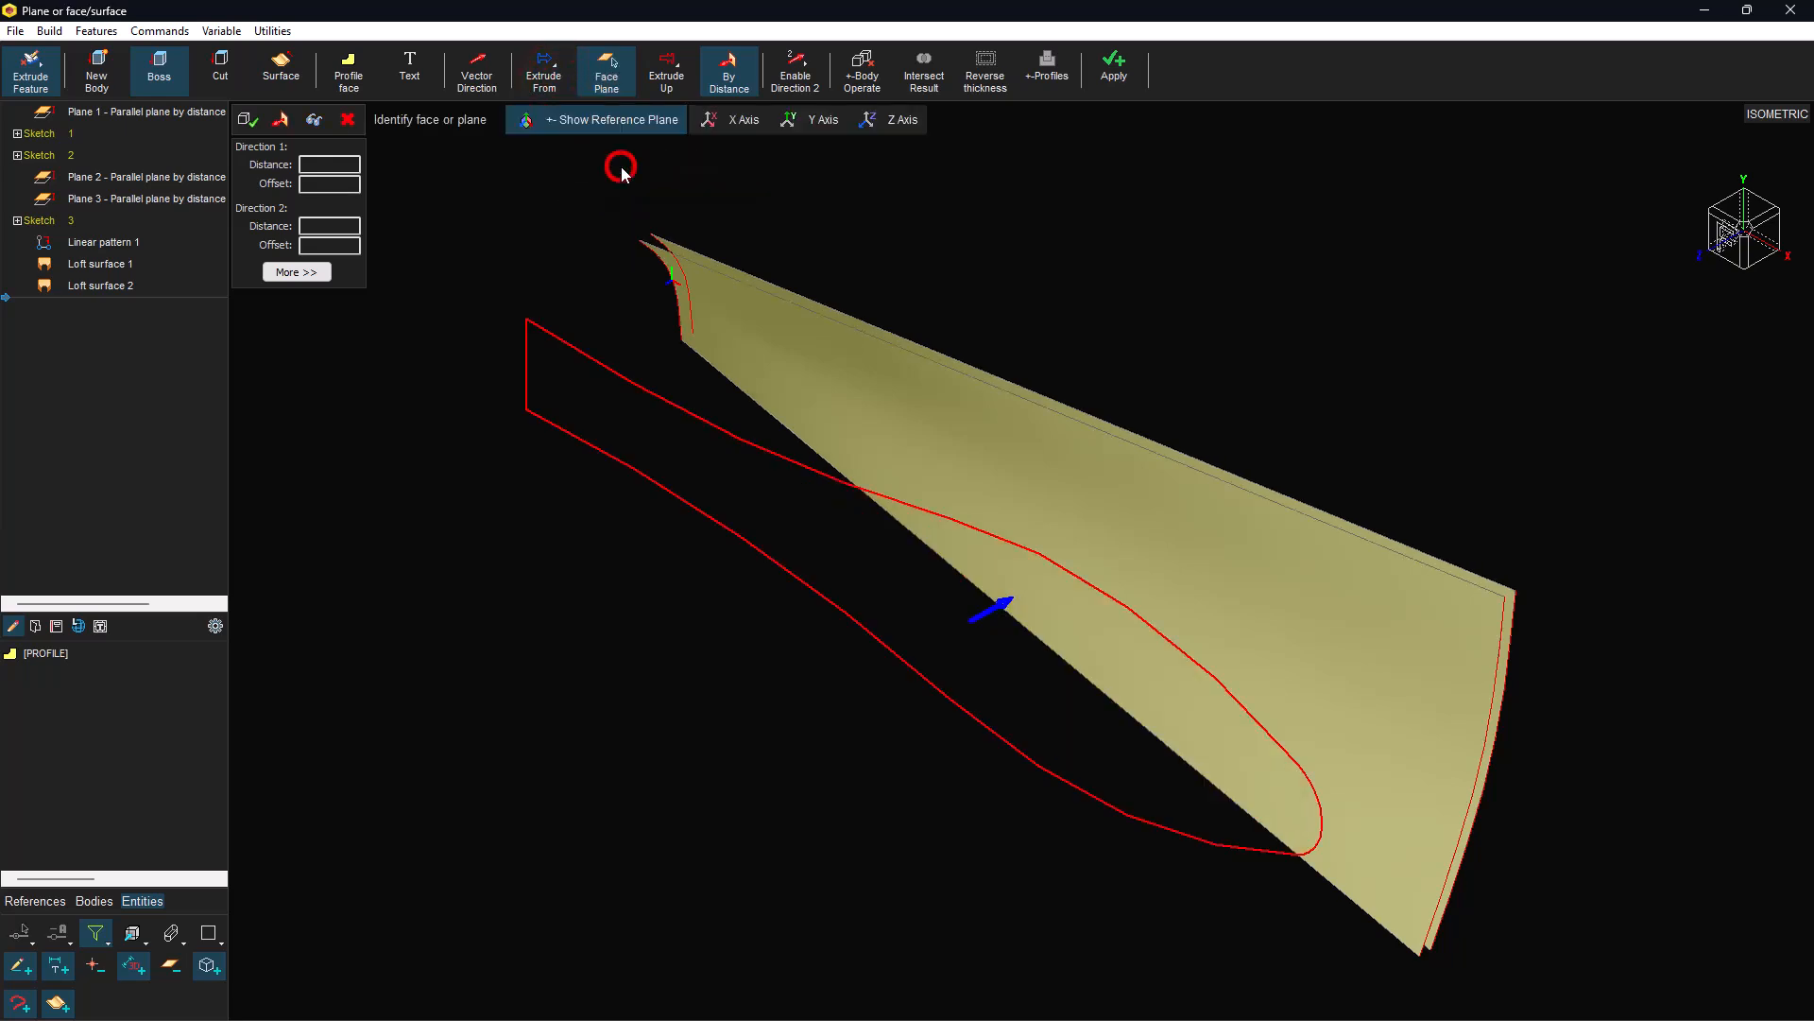
pyautogui.click(738, 320)
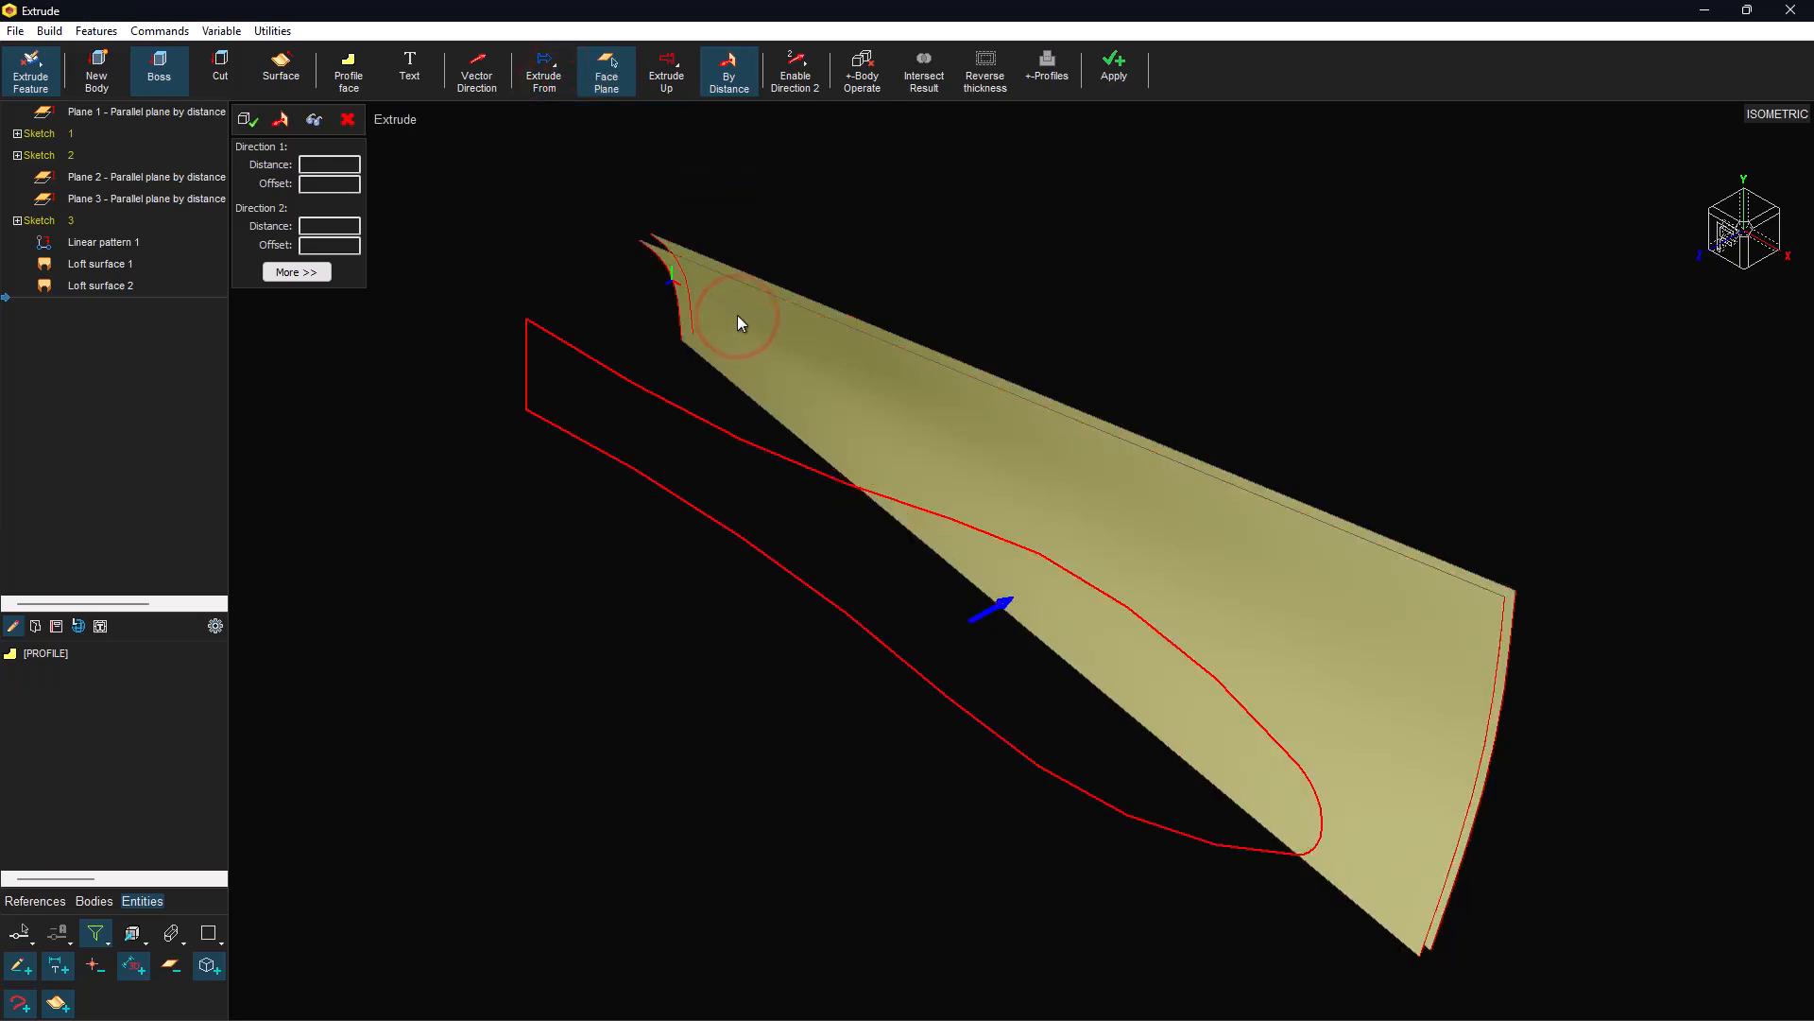
# End the blade extrusion at the rear loft surface, apply it, and hide the surface bodies.
pyautogui.click(667, 76)
pyautogui.click(711, 162)
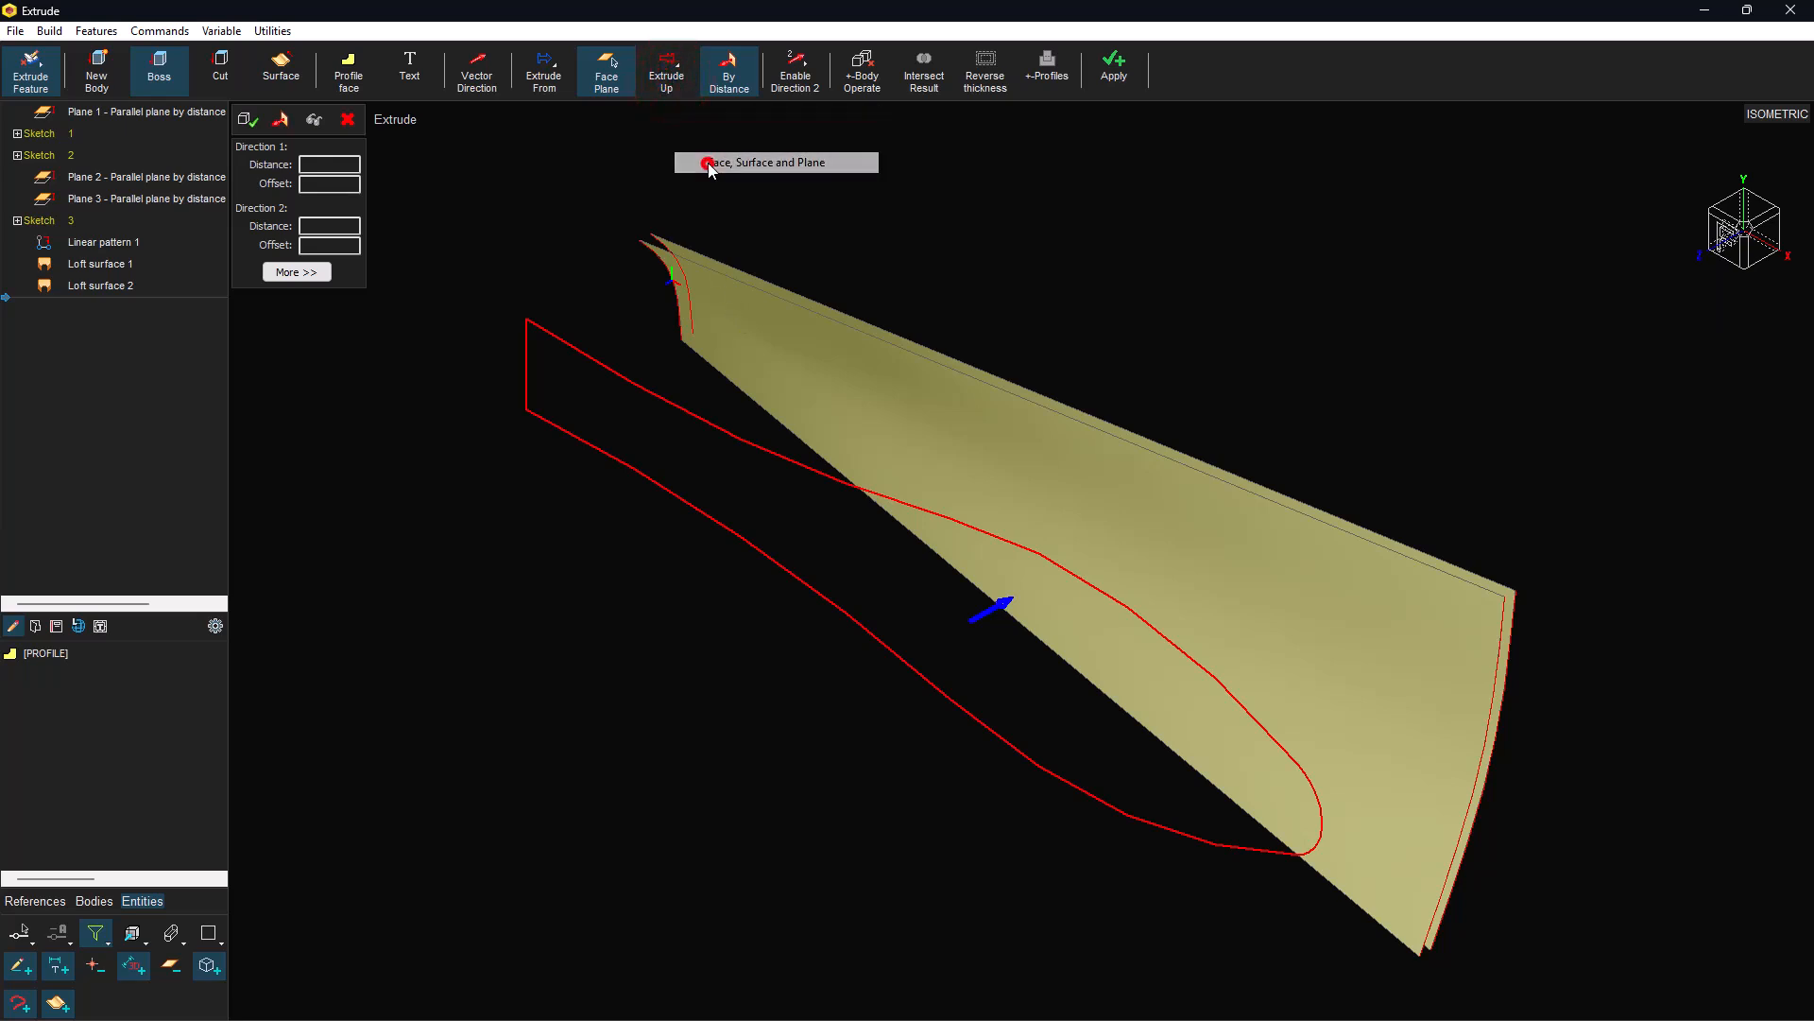
pyautogui.click(700, 258)
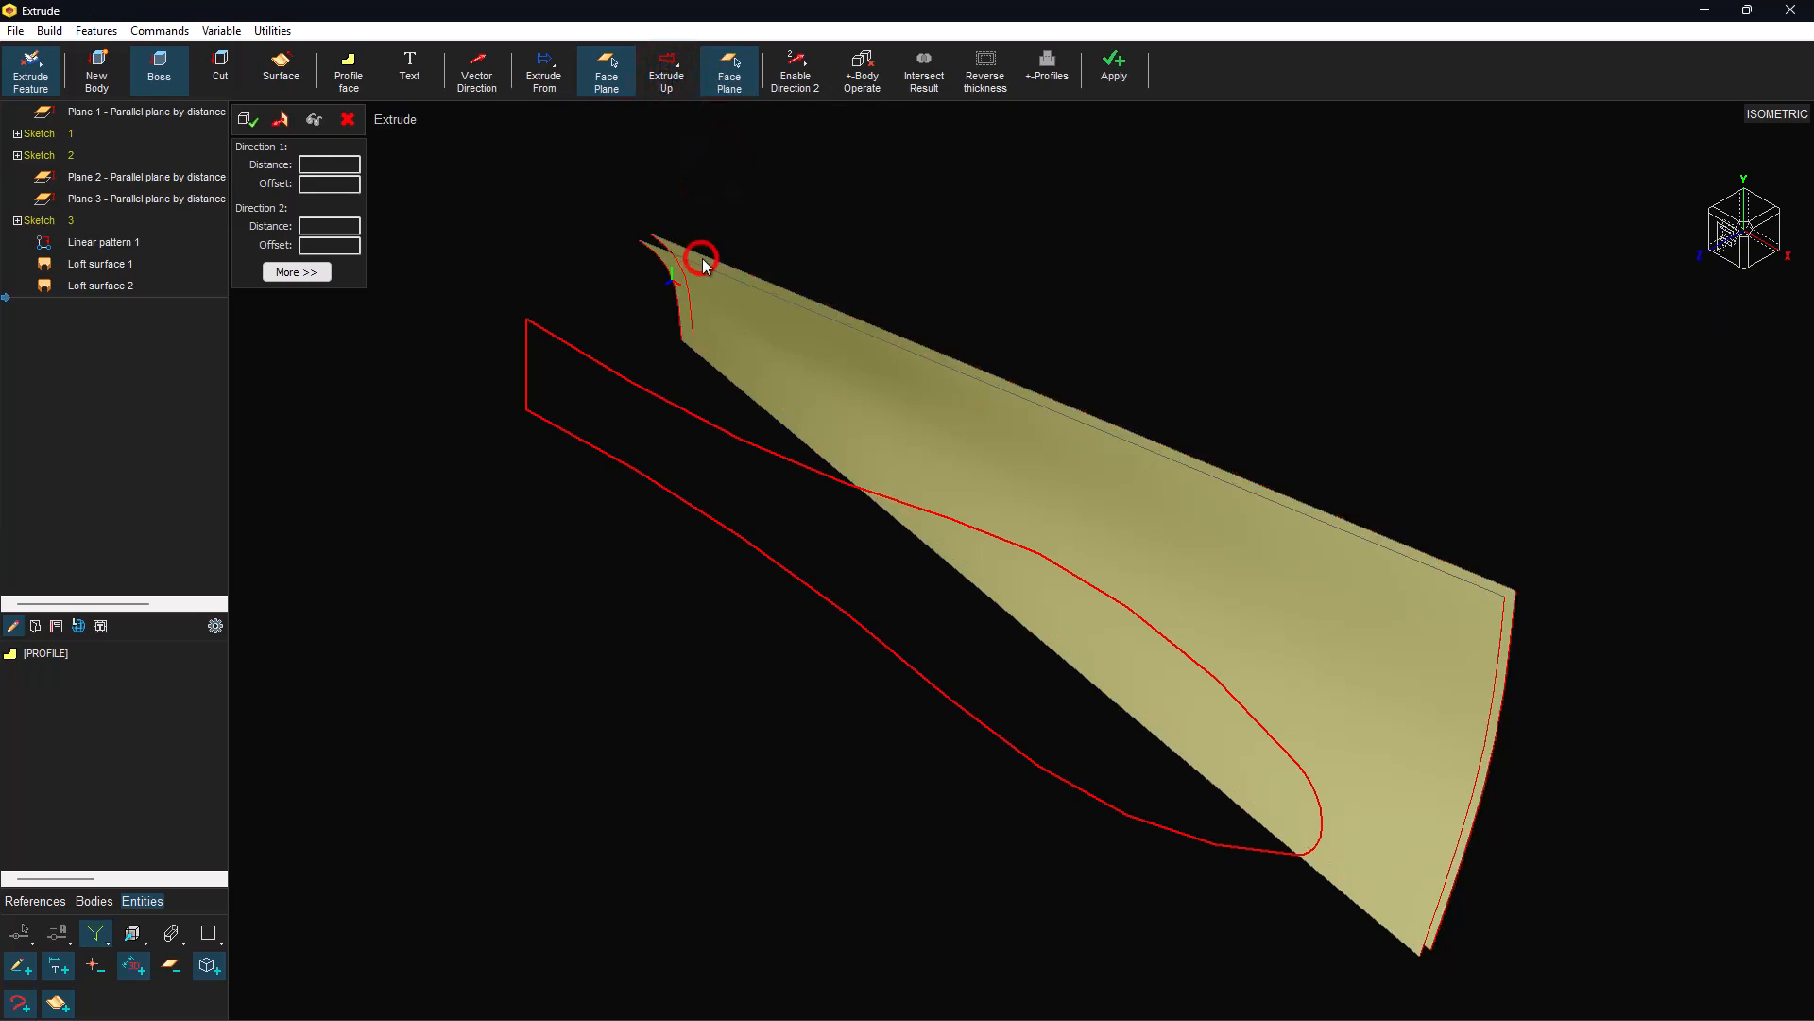
pyautogui.click(312, 121)
pyautogui.click(253, 123)
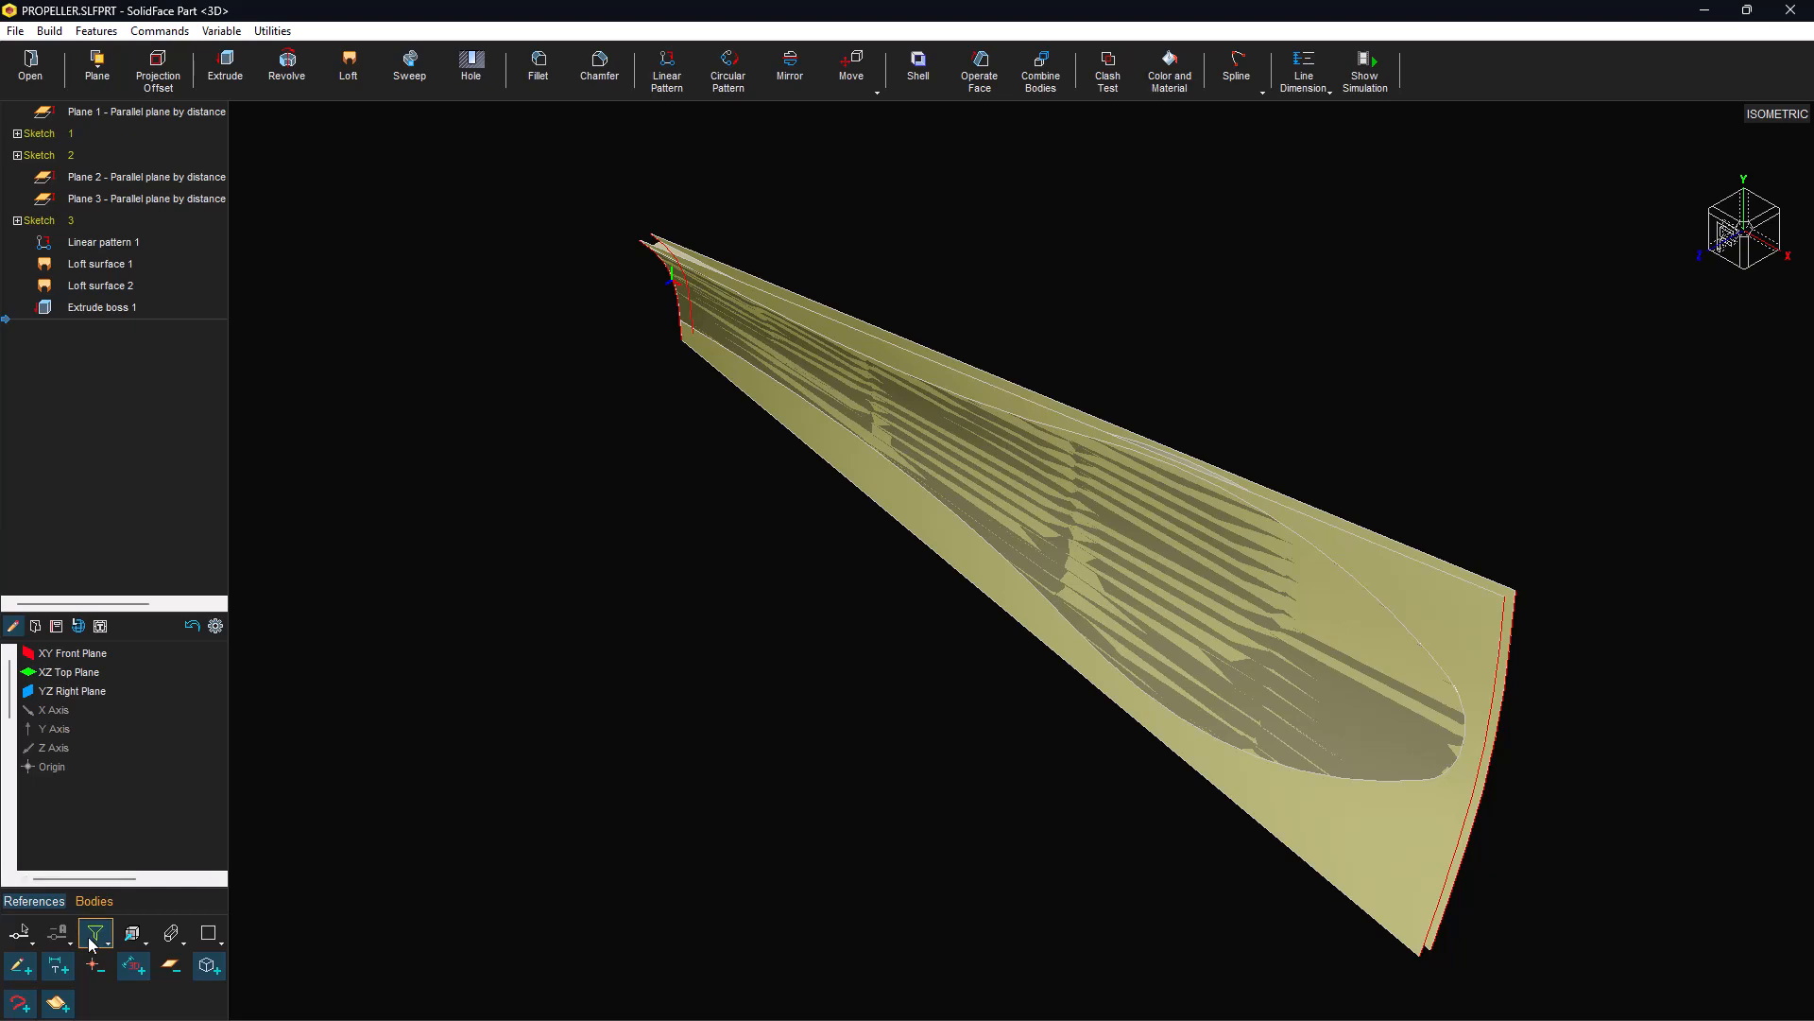
pyautogui.click(57, 1002)
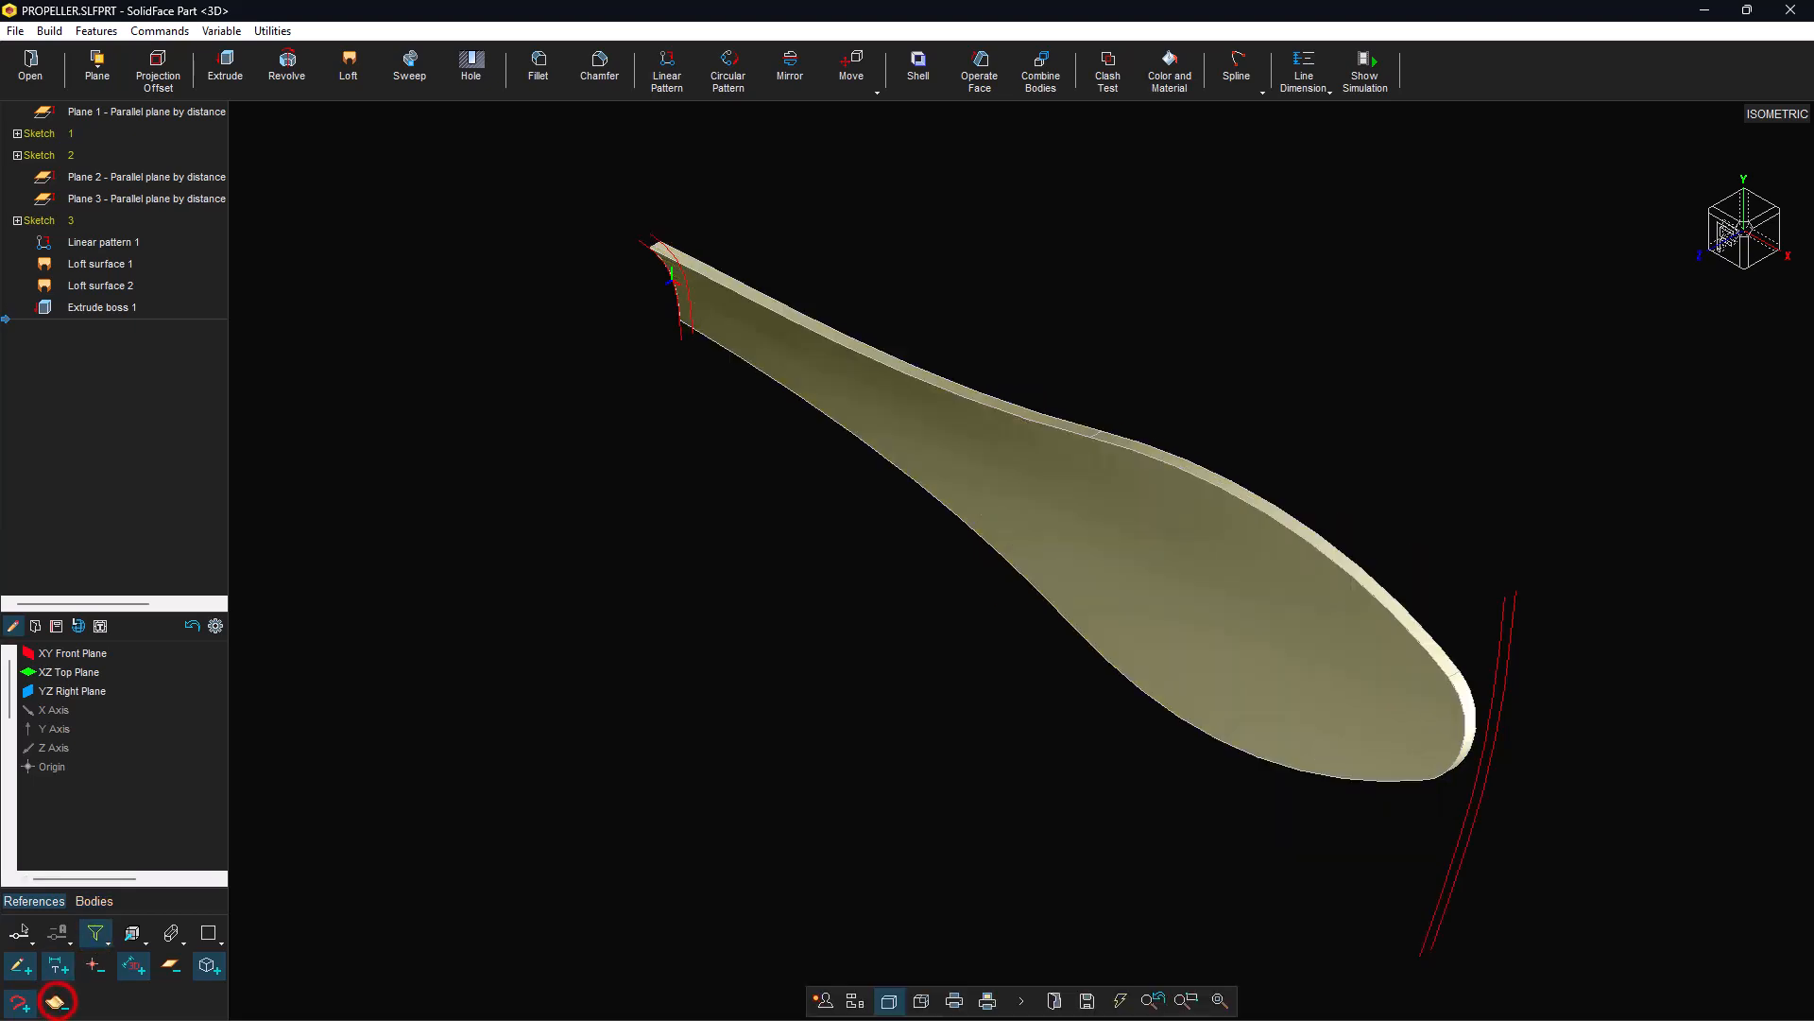
pyautogui.click(1219, 1000)
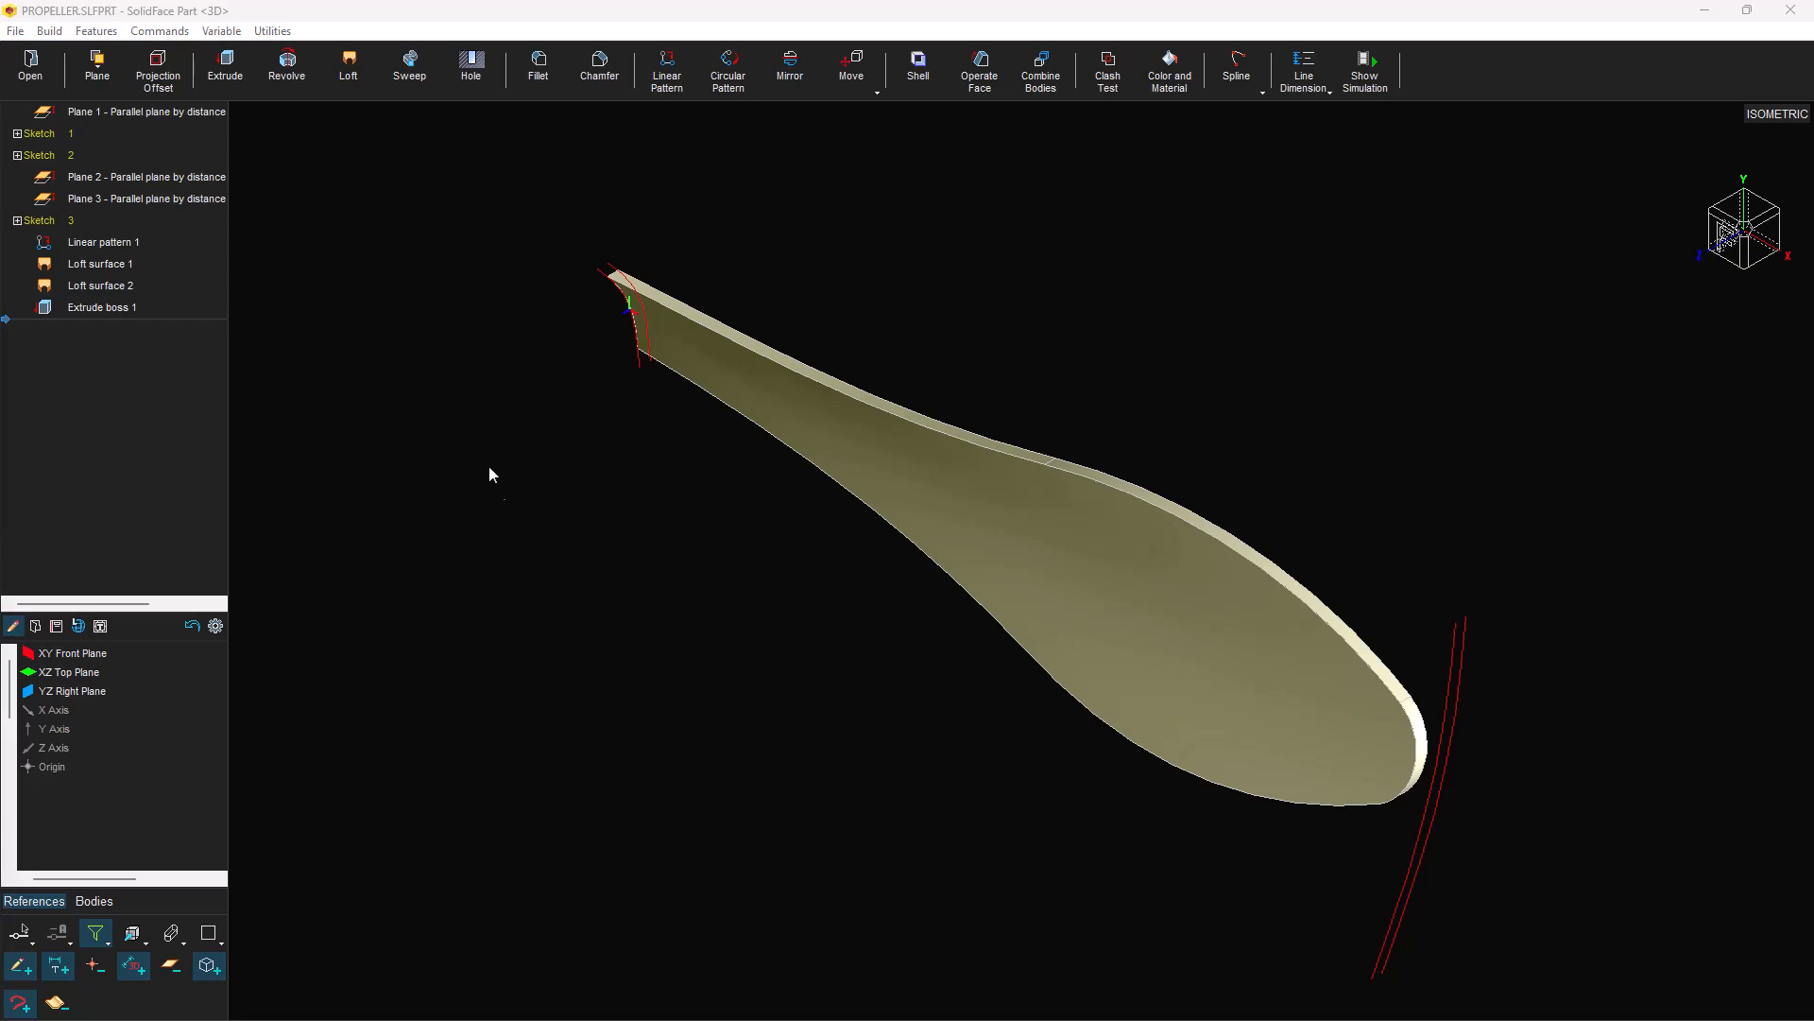
# Fillet the blade's front and rear perimeter edges with a radius of 0.7, using tangent propagation.
pyautogui.click(557, 85)
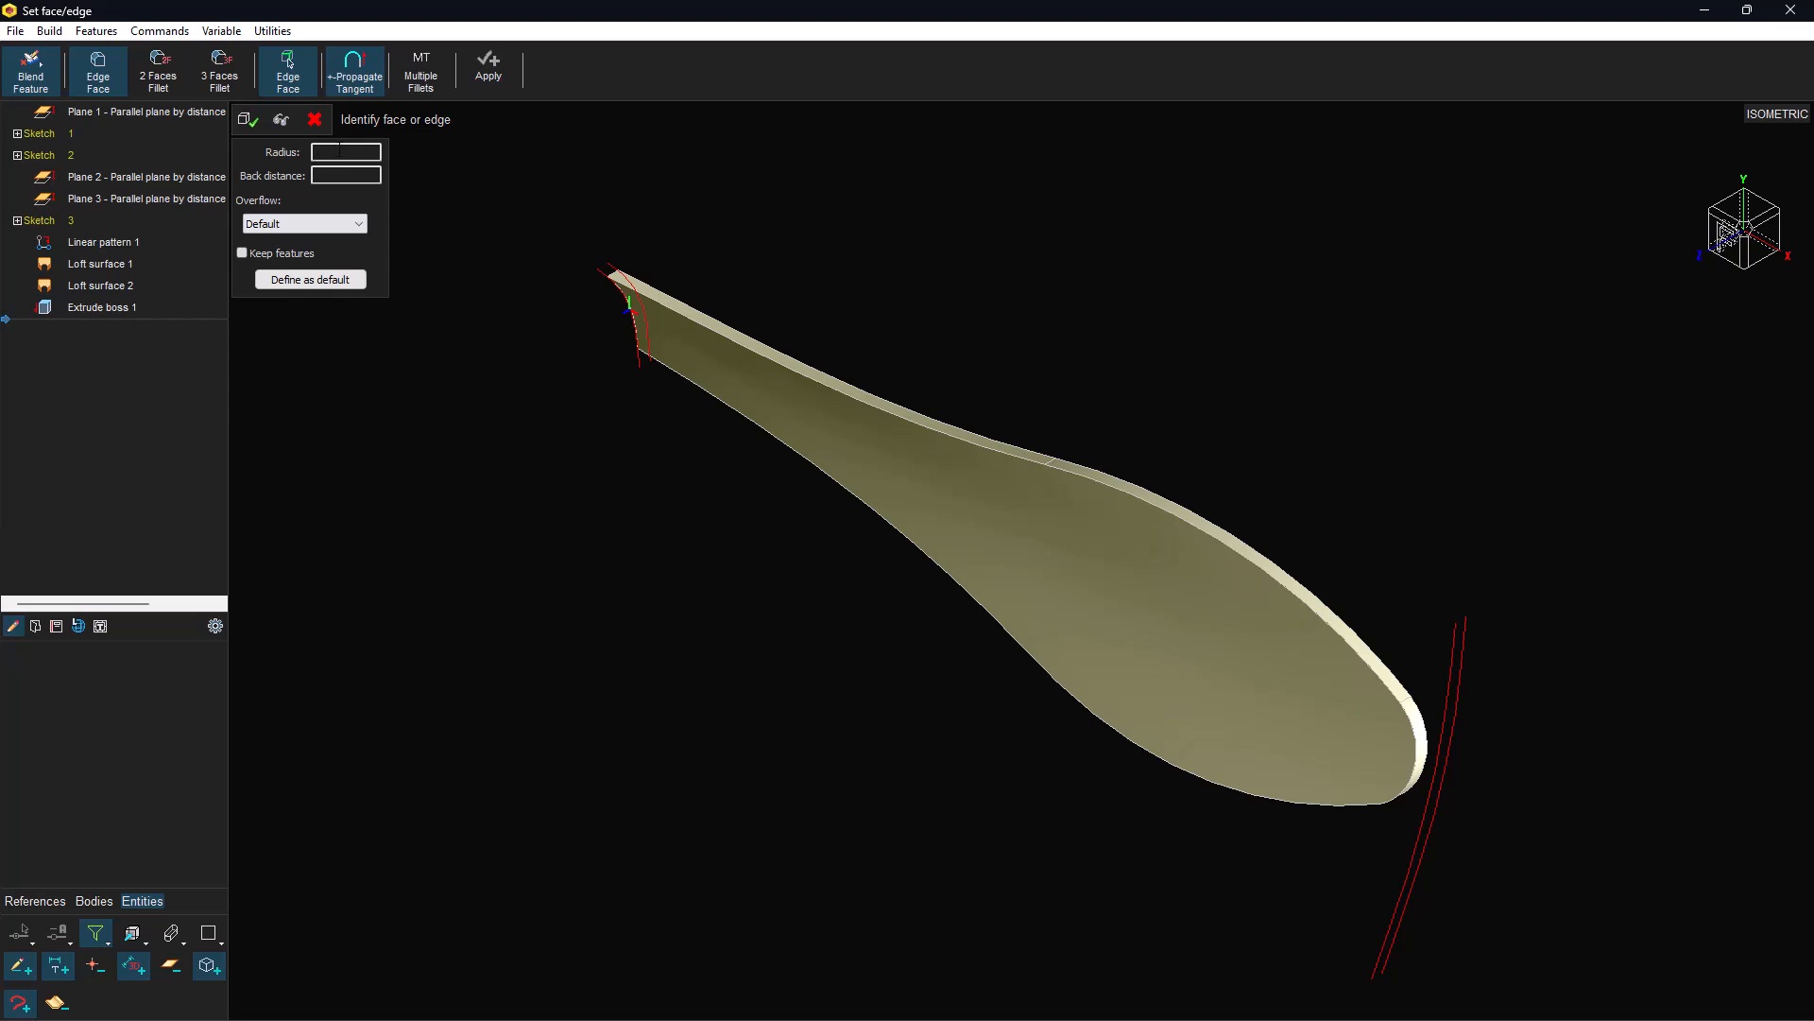
pyautogui.click(341, 151)
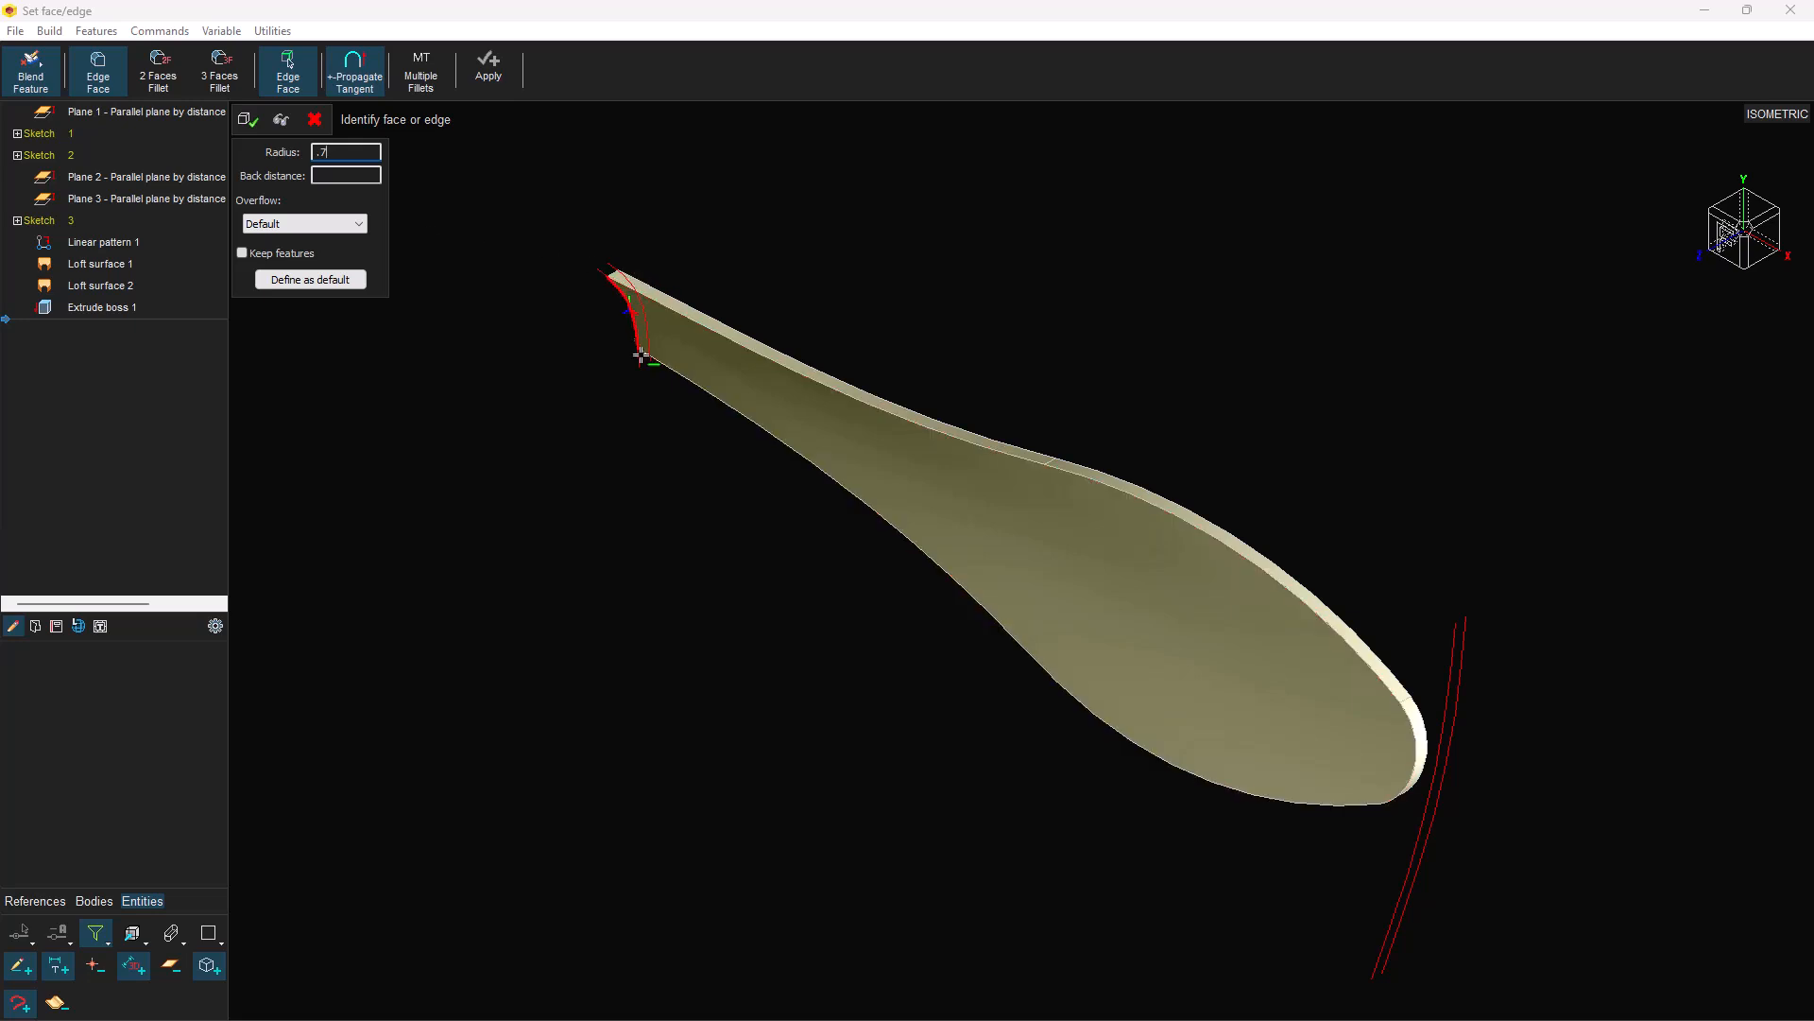
pyautogui.click(648, 279)
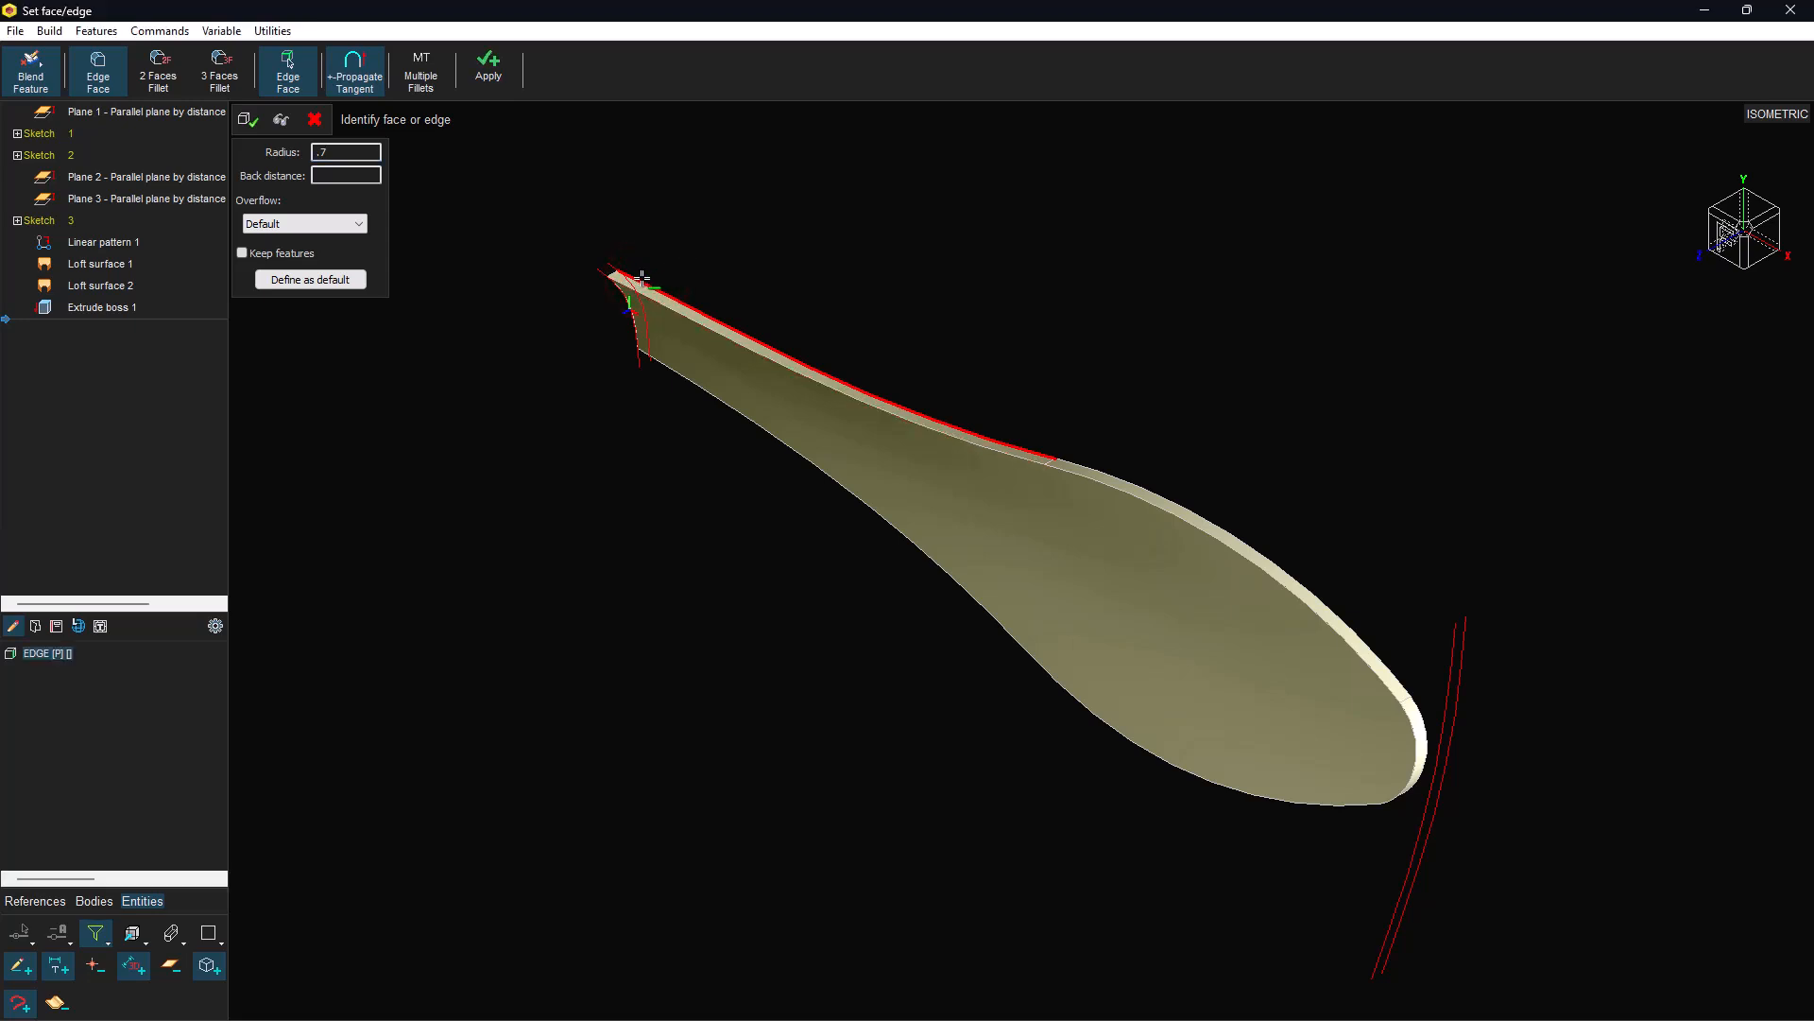
pyautogui.click(639, 296)
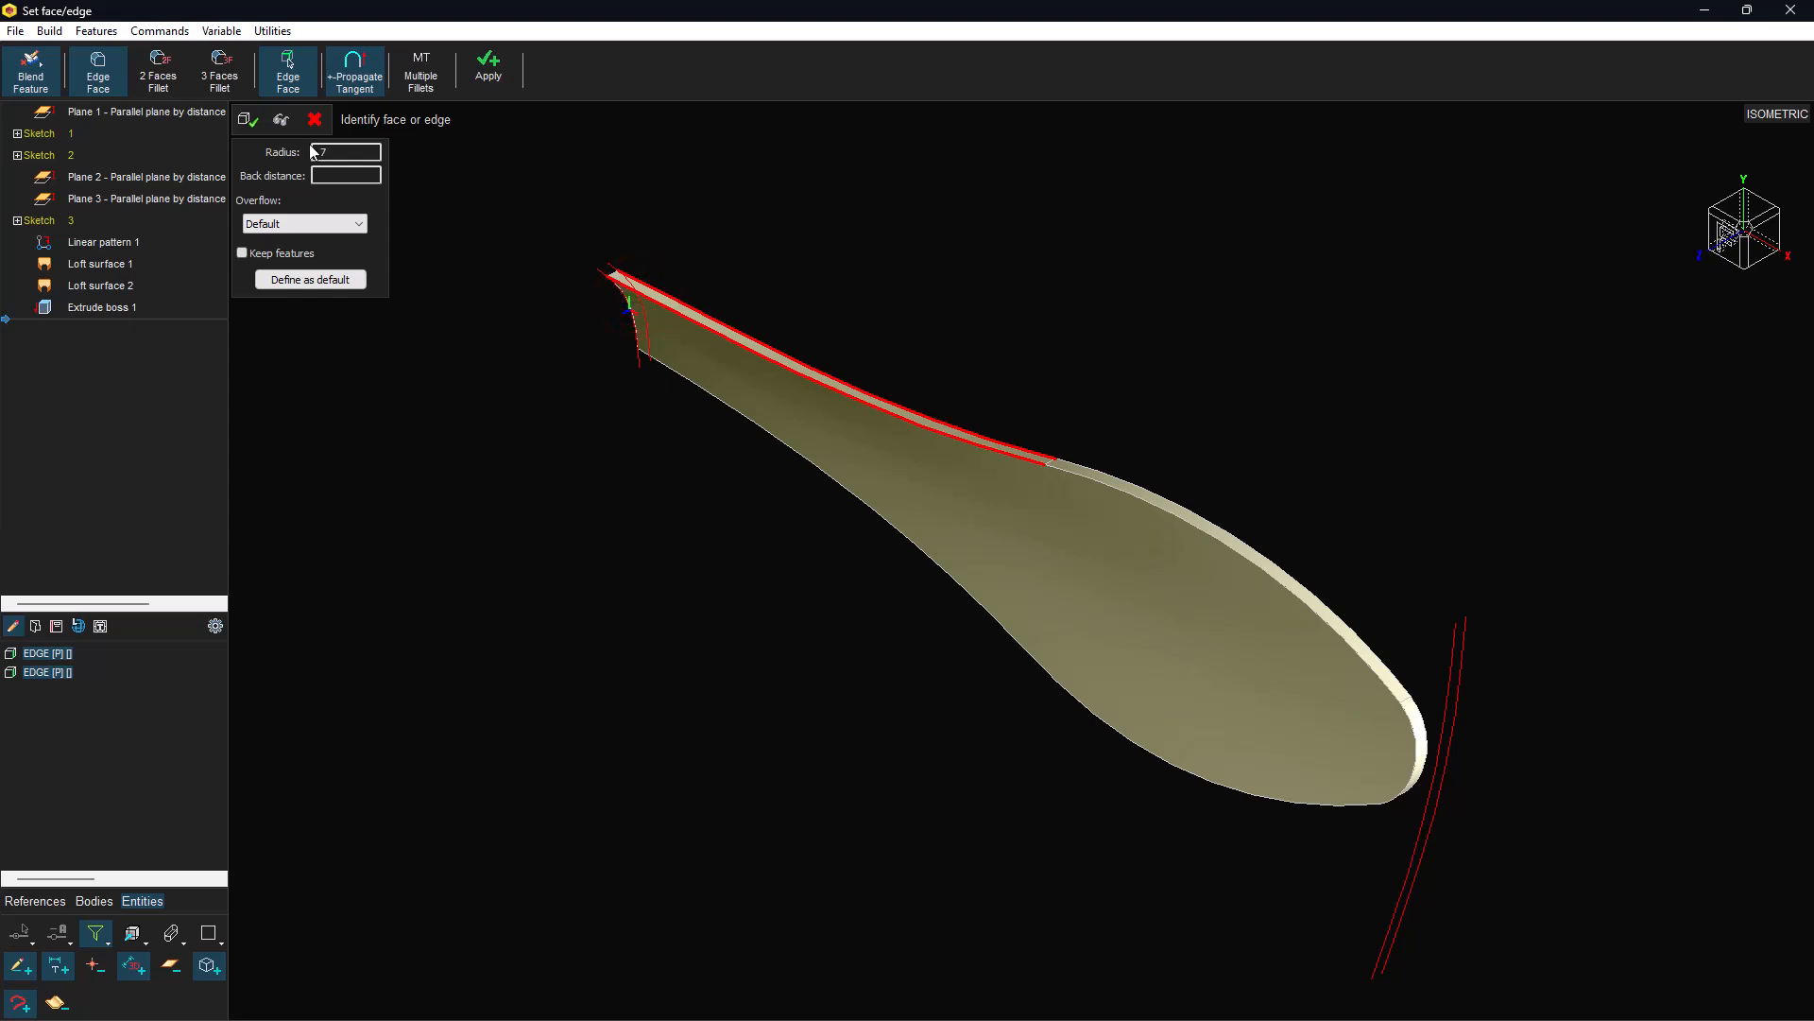
pyautogui.click(279, 128)
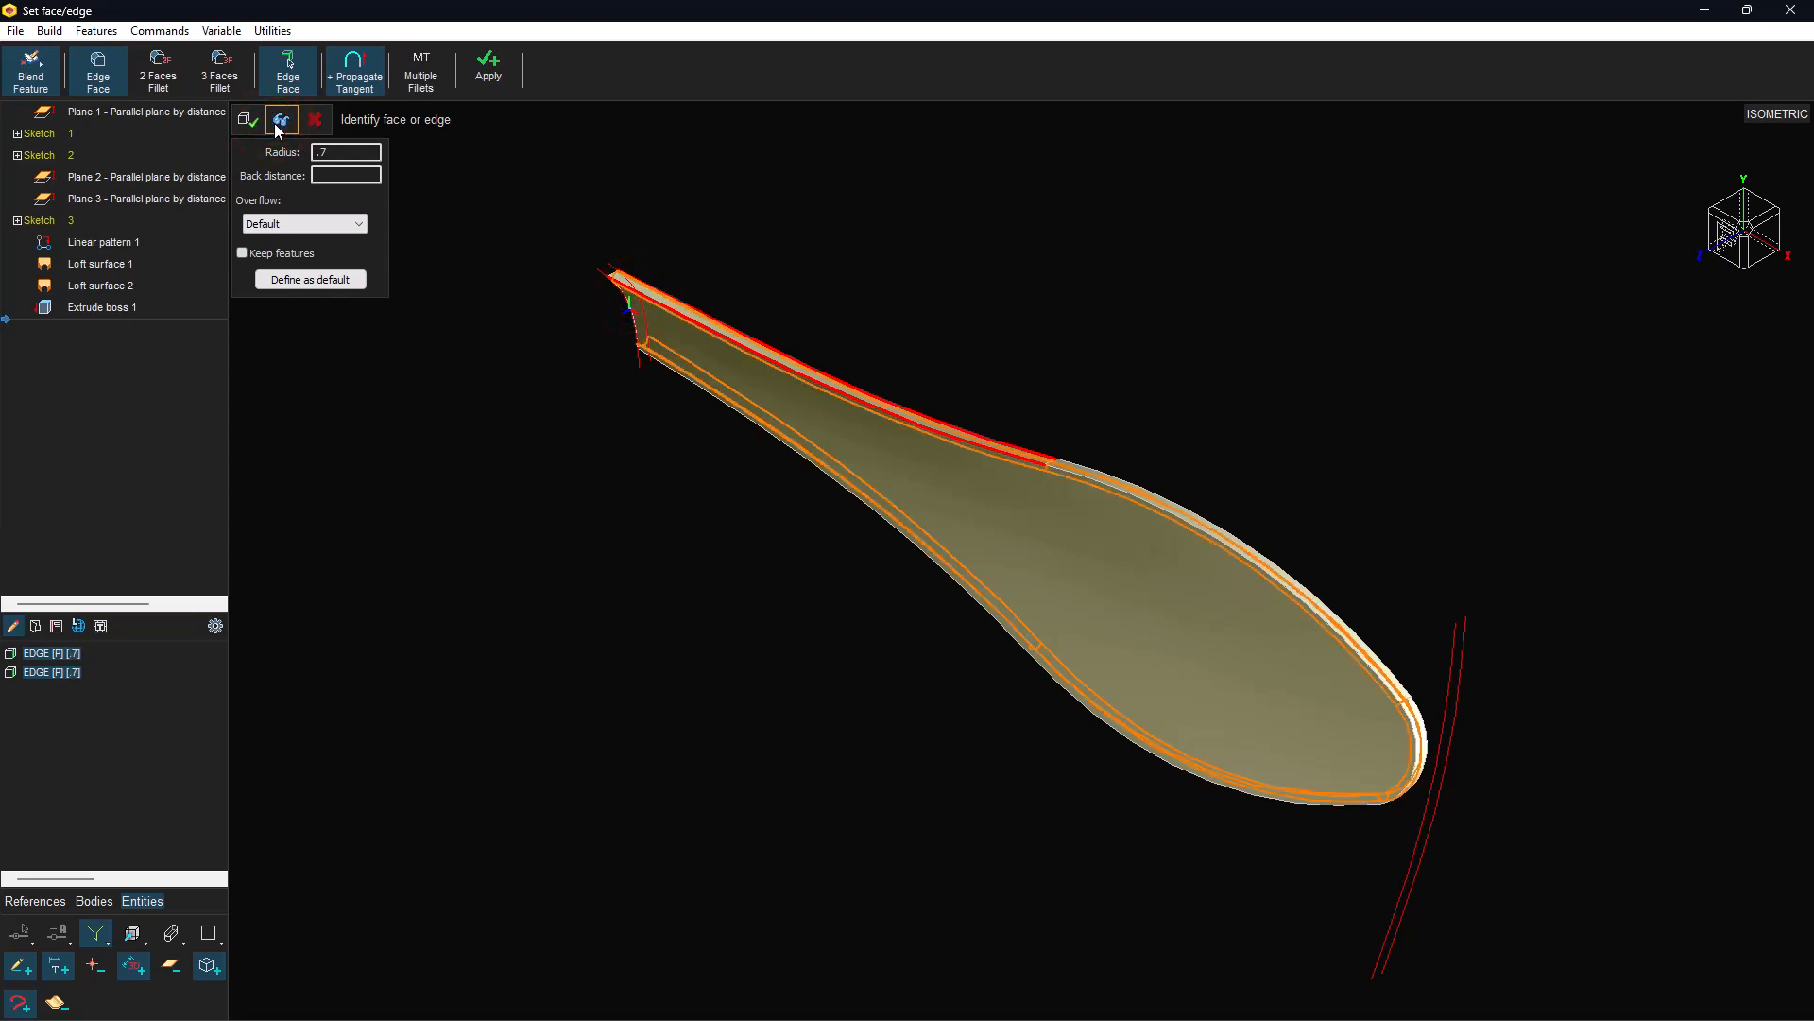
pyautogui.click(247, 121)
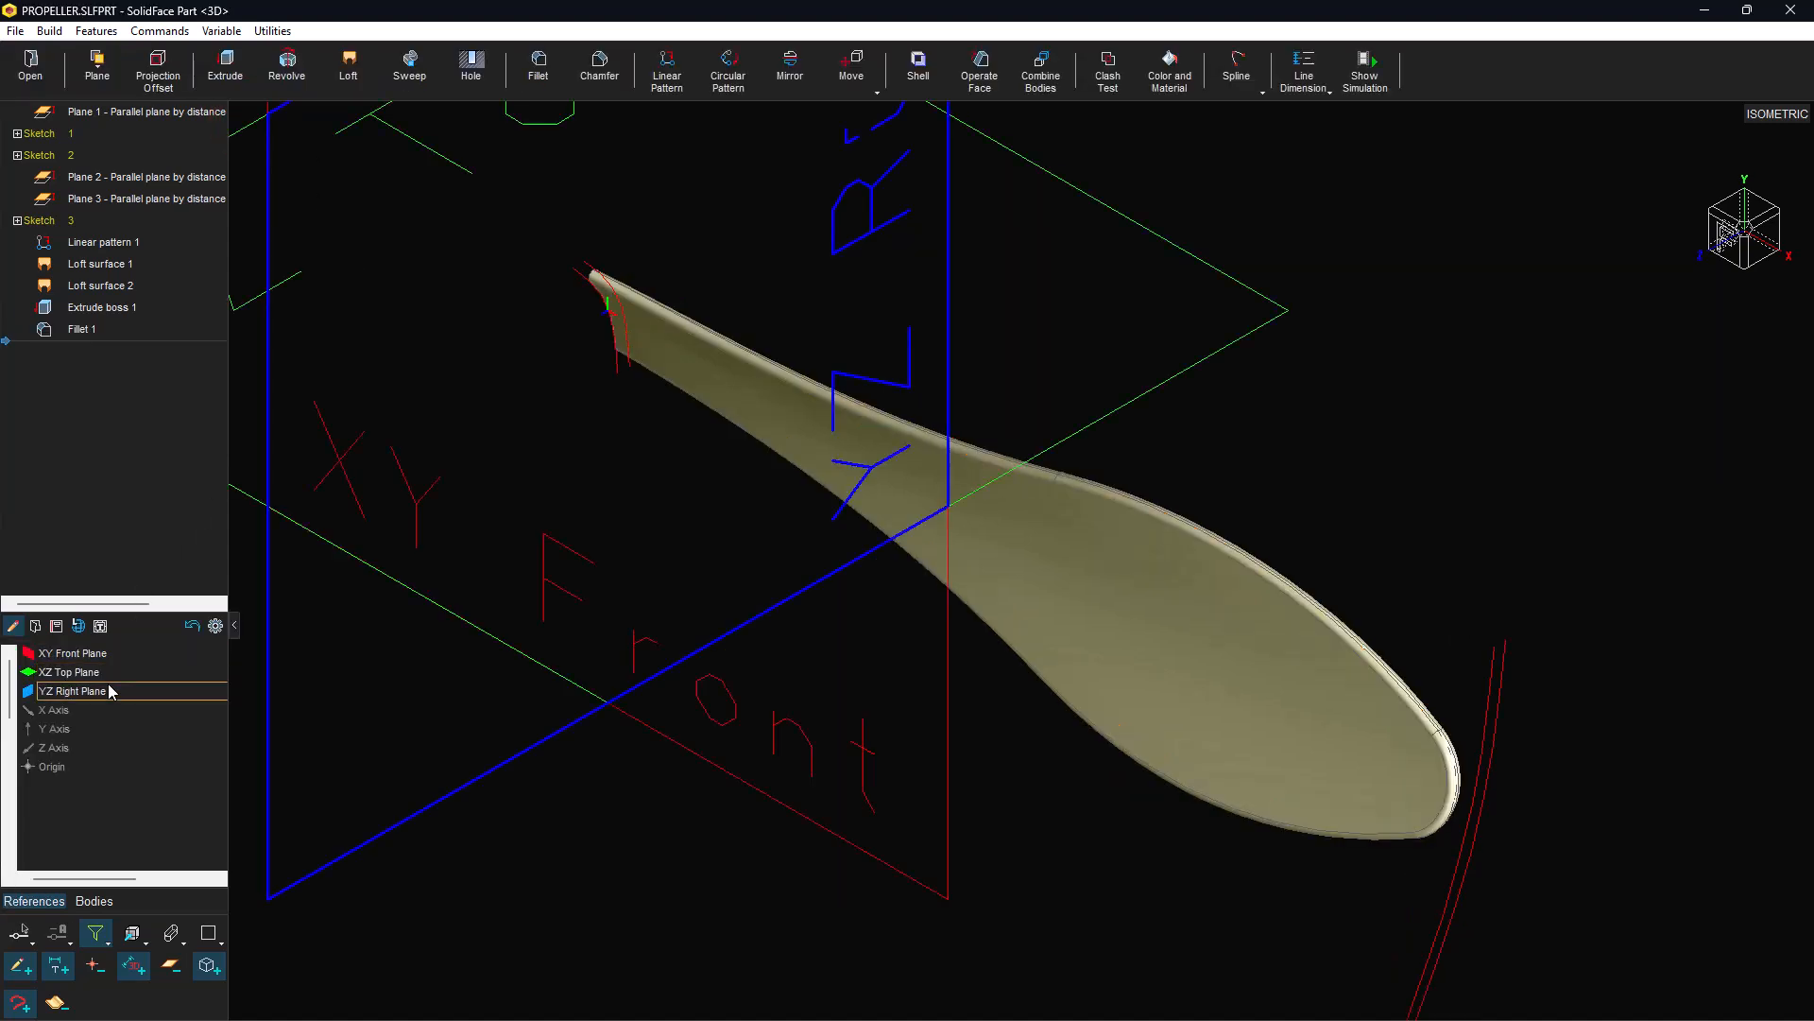
# Reduce the visual size of the reference planes by six increments.
pyautogui.click(97, 66)
pyautogui.click(1119, 609)
pyautogui.click(1118, 610)
pyautogui.click(1118, 610)
pyautogui.click(1119, 609)
pyautogui.click(1119, 610)
pyautogui.click(1119, 609)
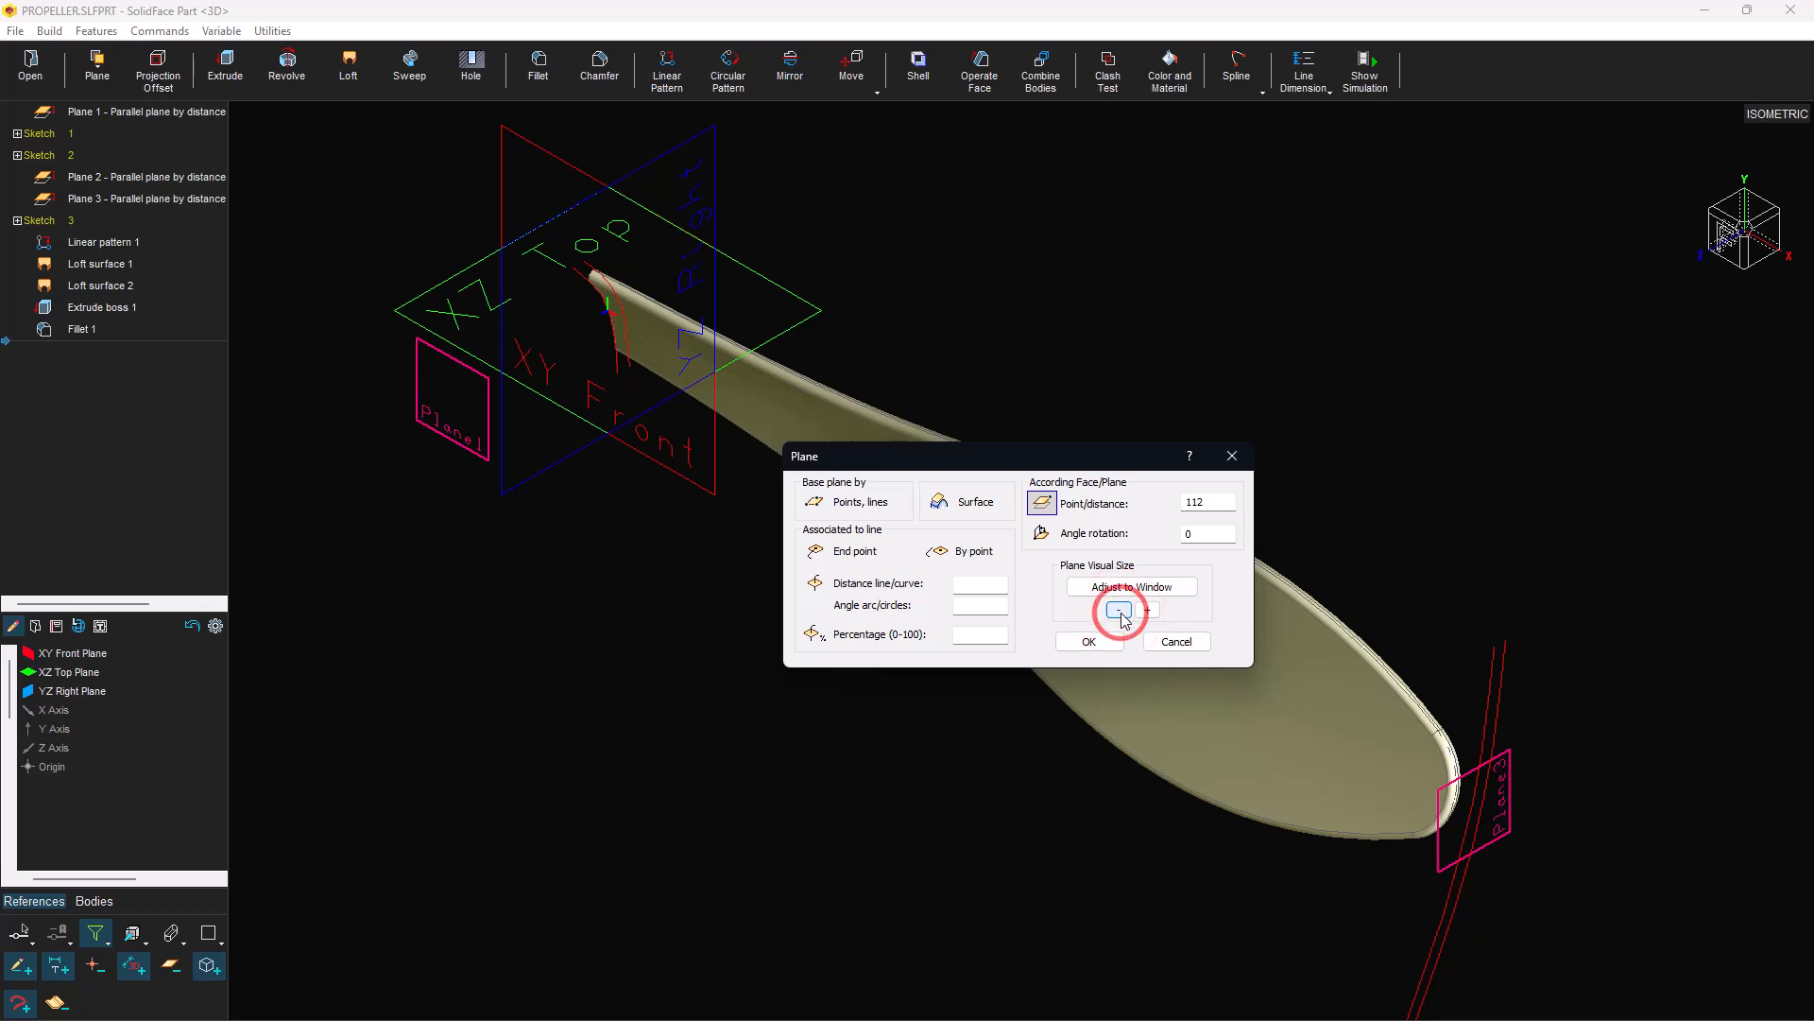
pyautogui.click(1110, 642)
# Create a plane parallel to the XY Front Plane at a distance of 6.
pyautogui.click(97, 66)
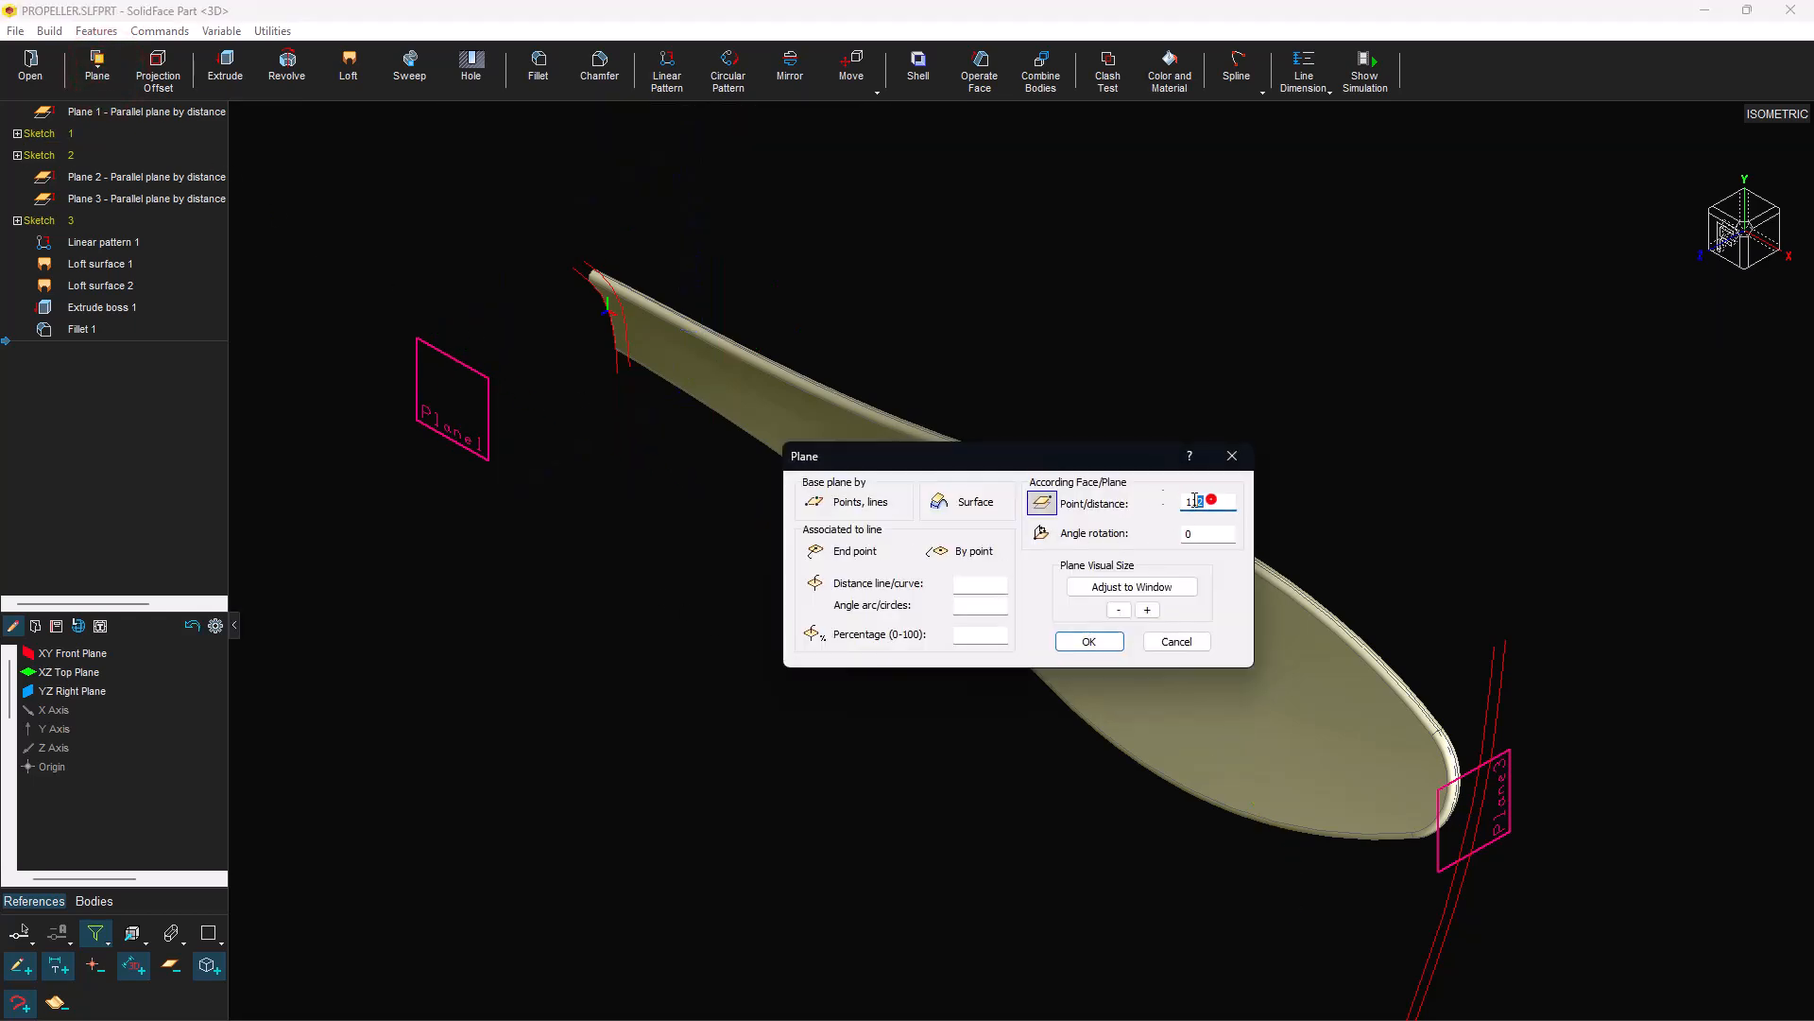
pyautogui.click(1079, 642)
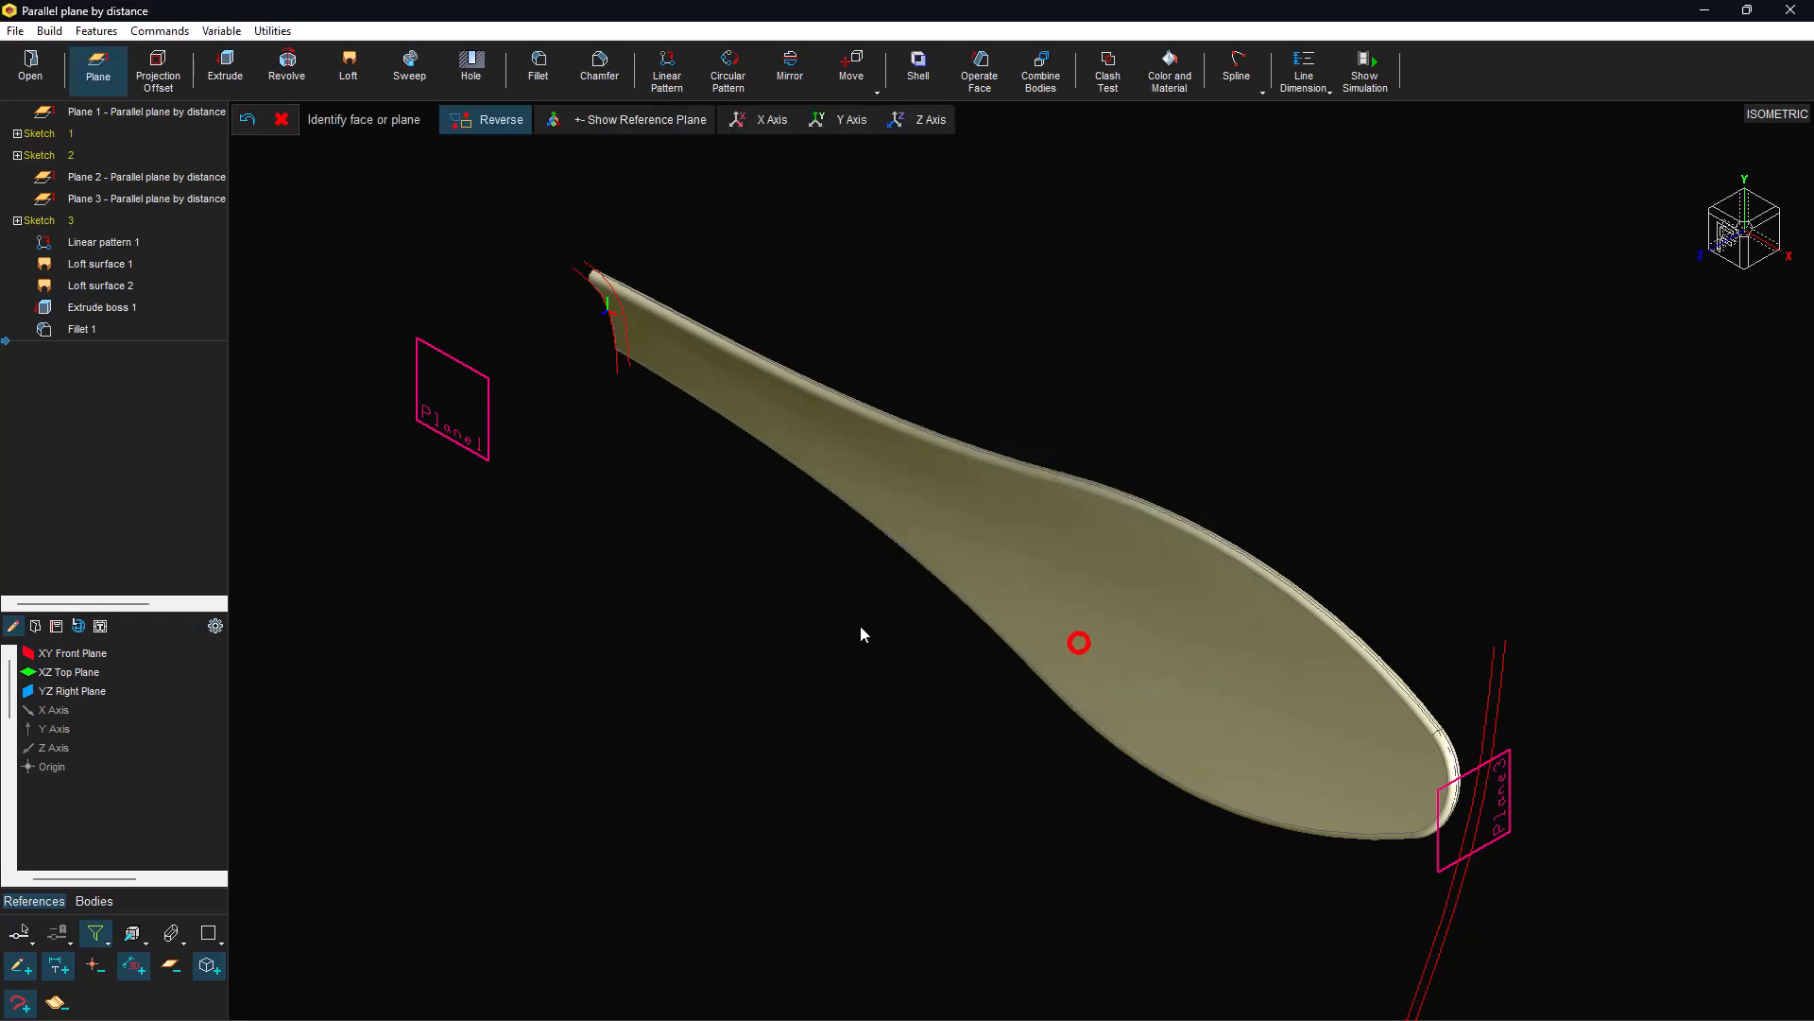
pyautogui.click(132, 652)
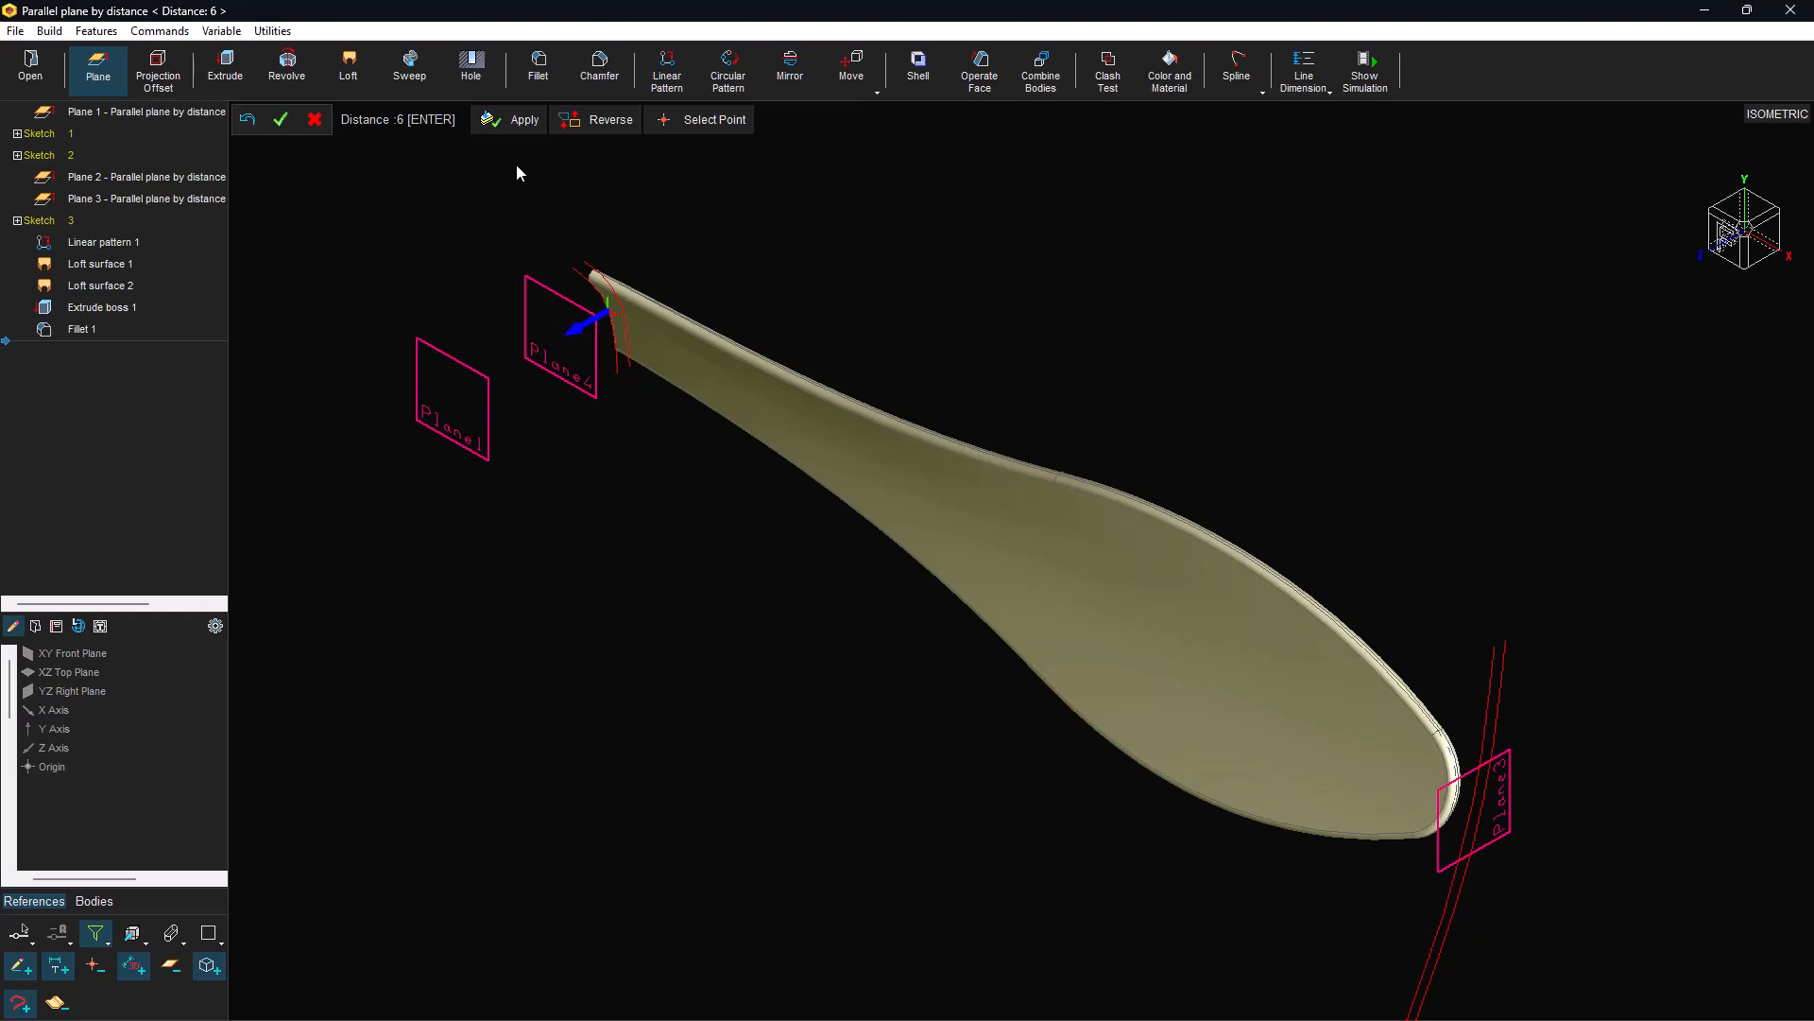
pyautogui.click(502, 121)
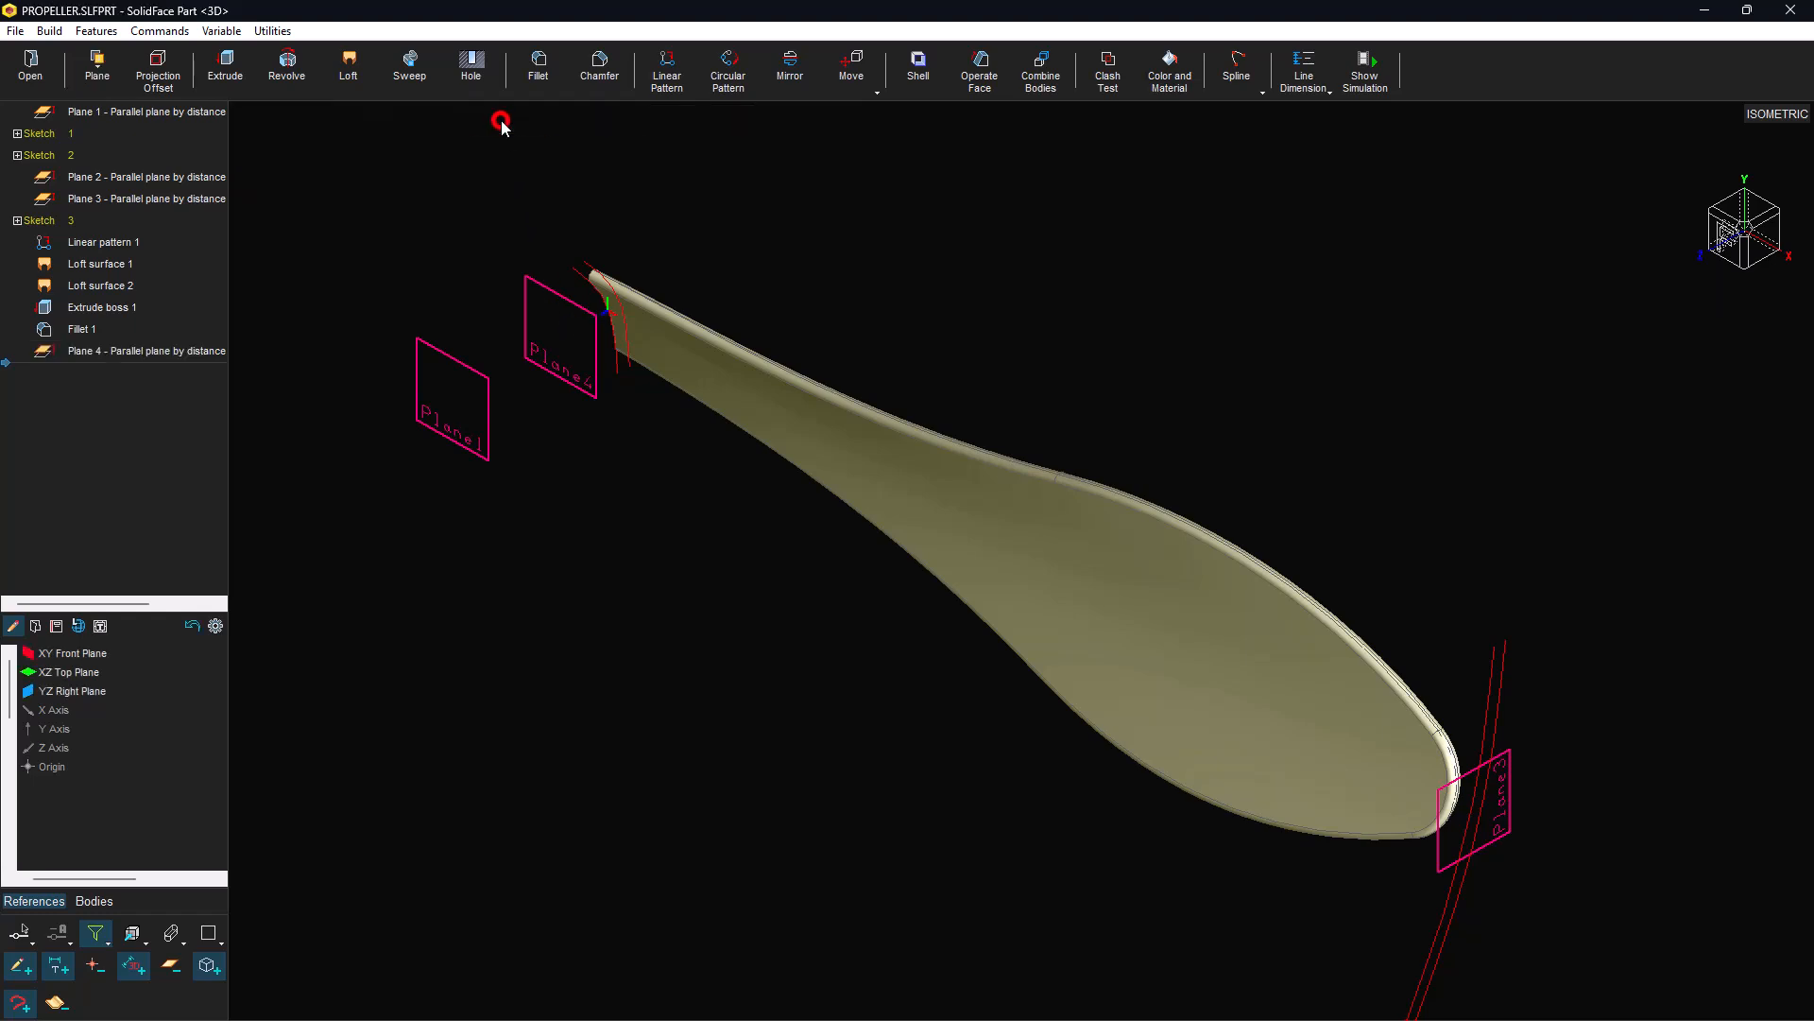
# Create a plane parallel to Plane 4 at a distance of 12, with the direction reversed away from Plane 1.
pyautogui.click(98, 71)
pyautogui.moveTo(1194, 501); pyautogui.dragTo(1134, 502)
pyautogui.write('12')
pyautogui.click(1116, 640)
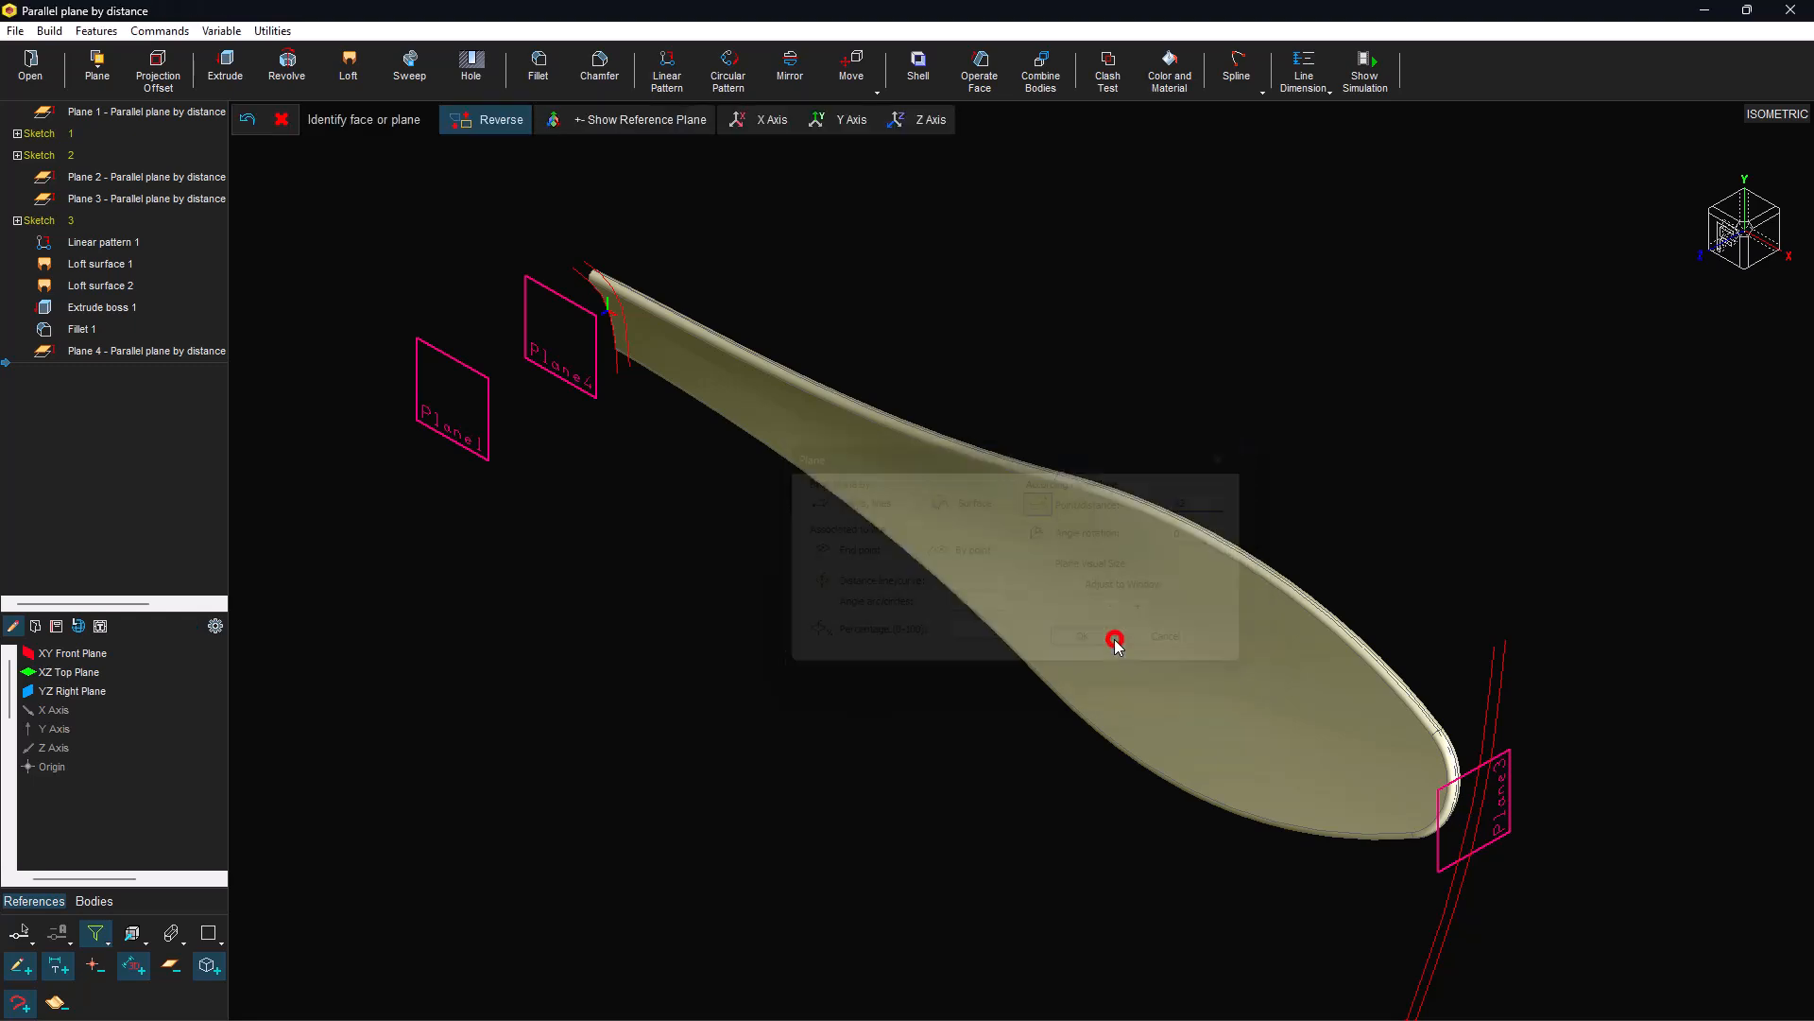
pyautogui.click(595, 395)
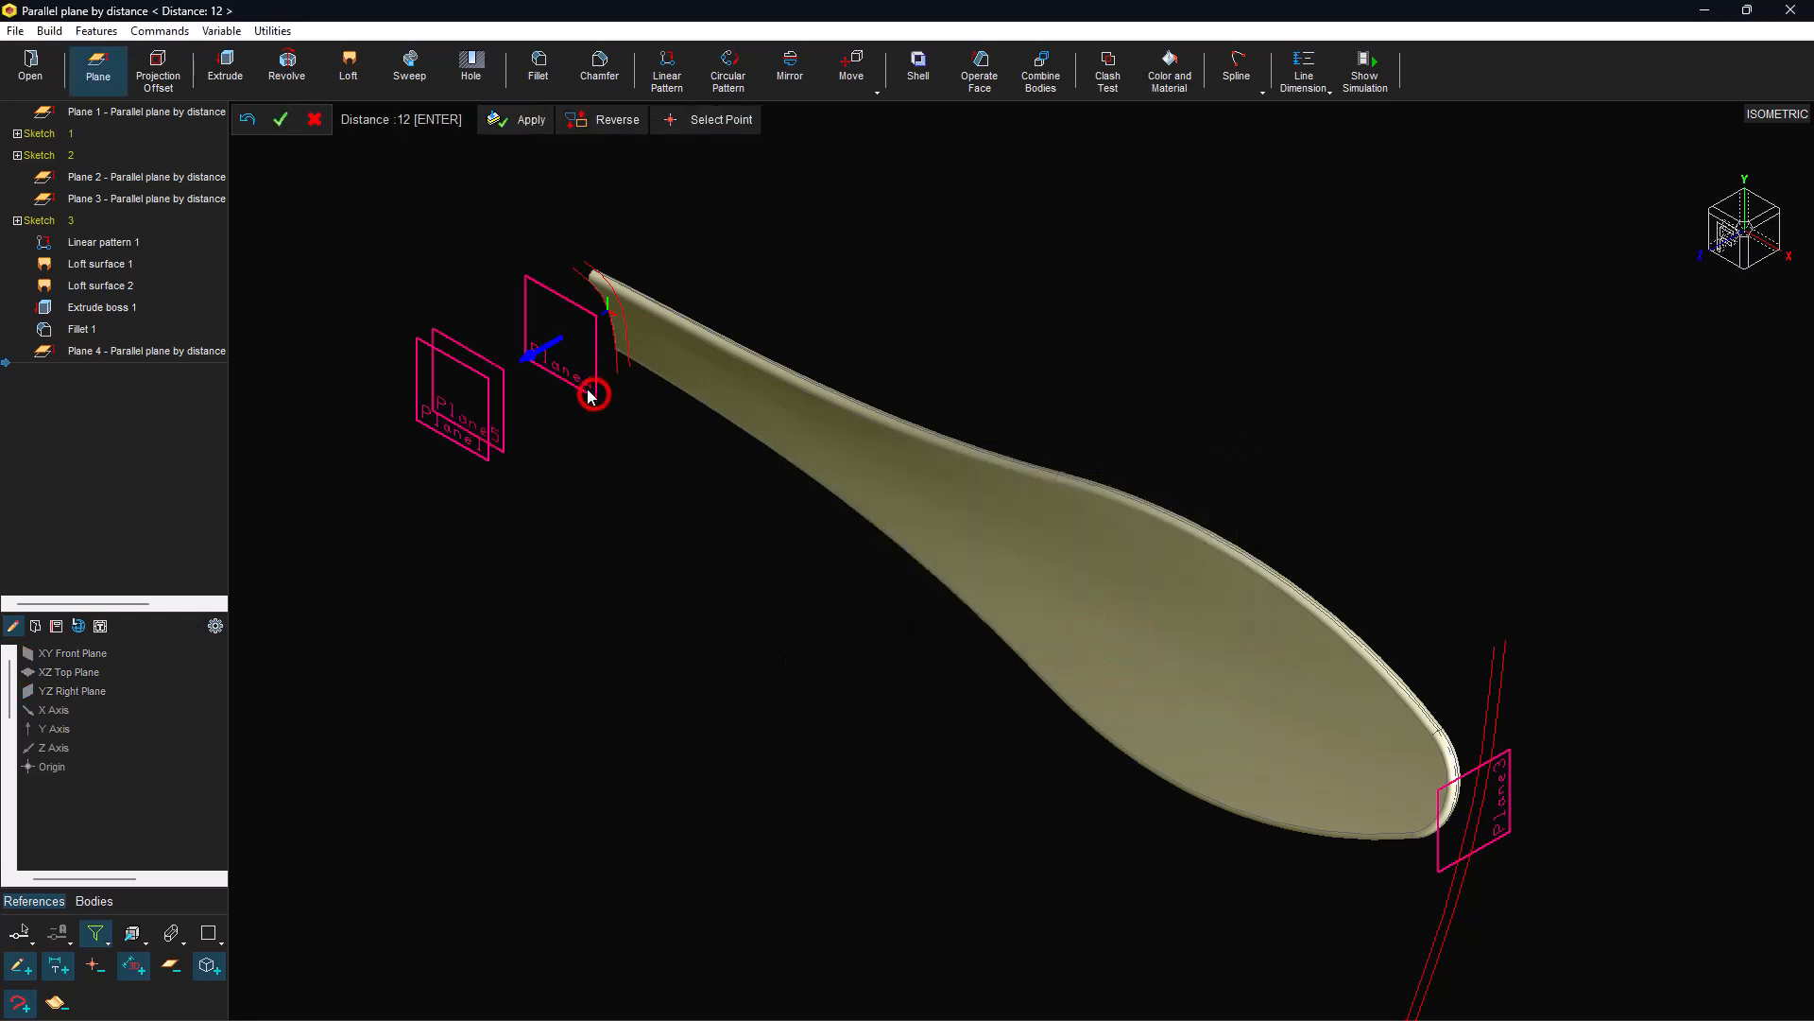
pyautogui.click(597, 131)
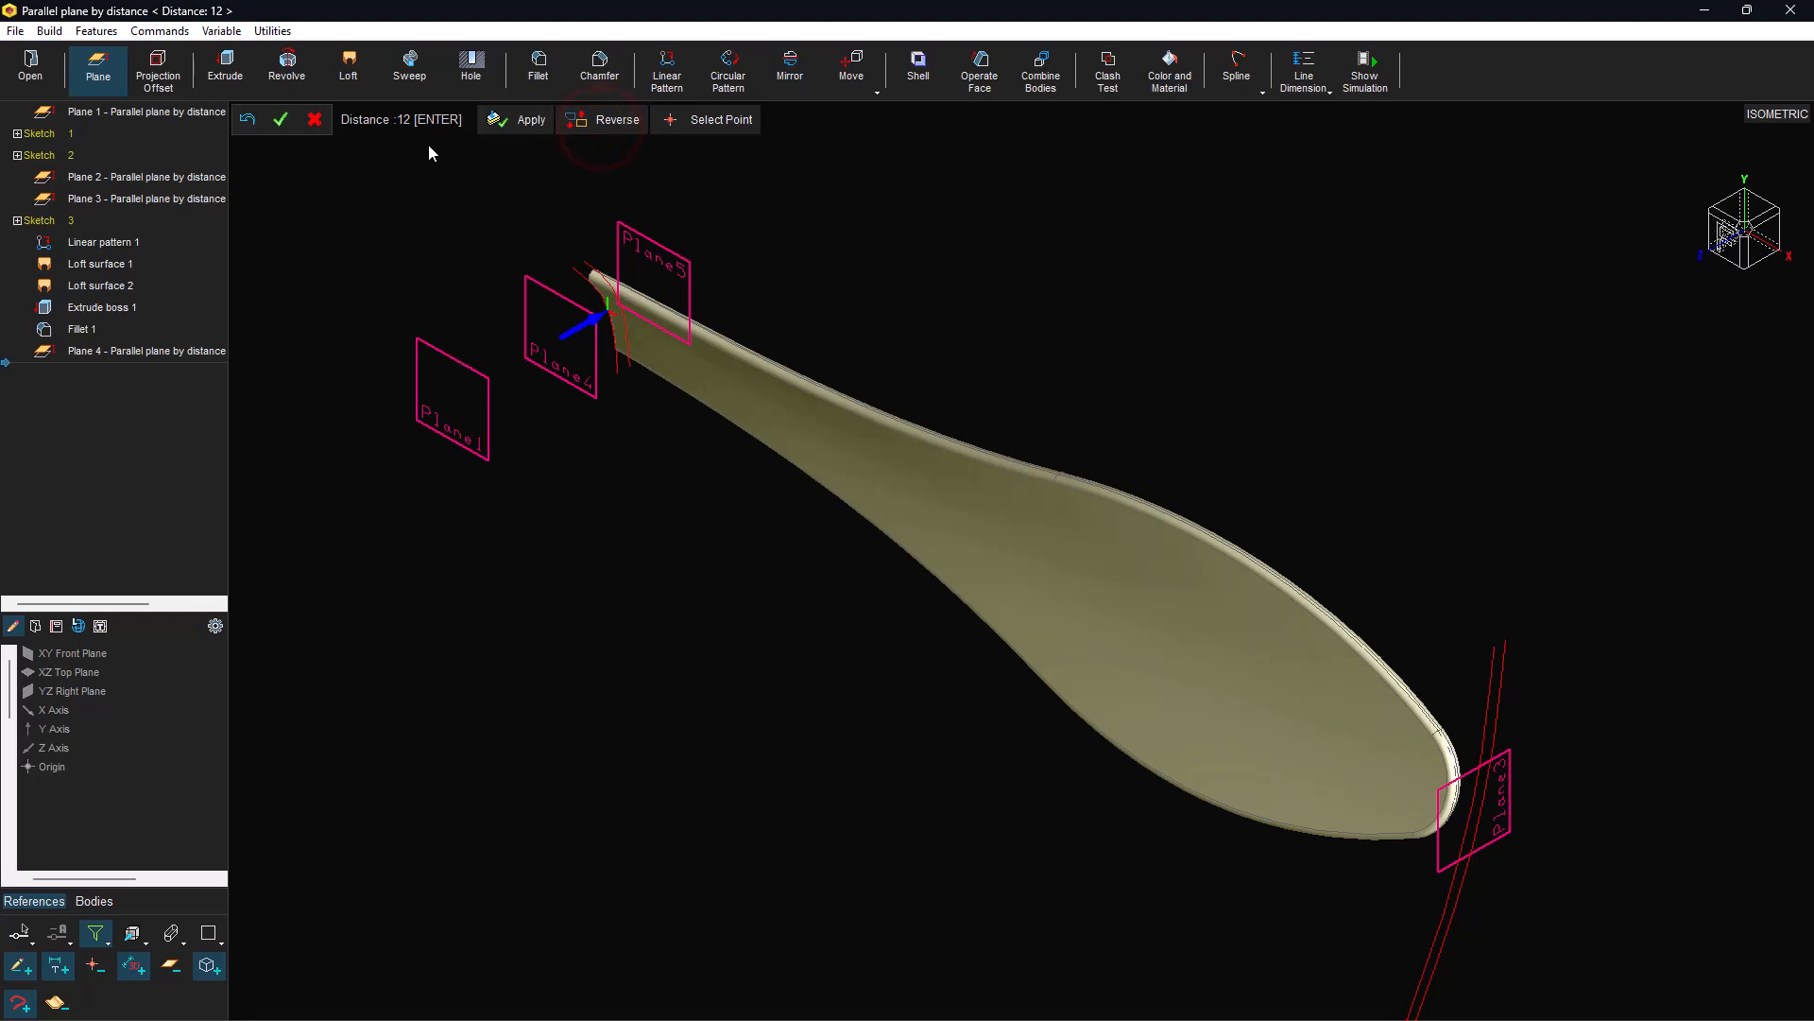
pyautogui.press('Return')
# On Plane 4, sketch a circle of radius 10 centred on the sketch origin and place its diameter dimension.
pyautogui.click(542, 277)
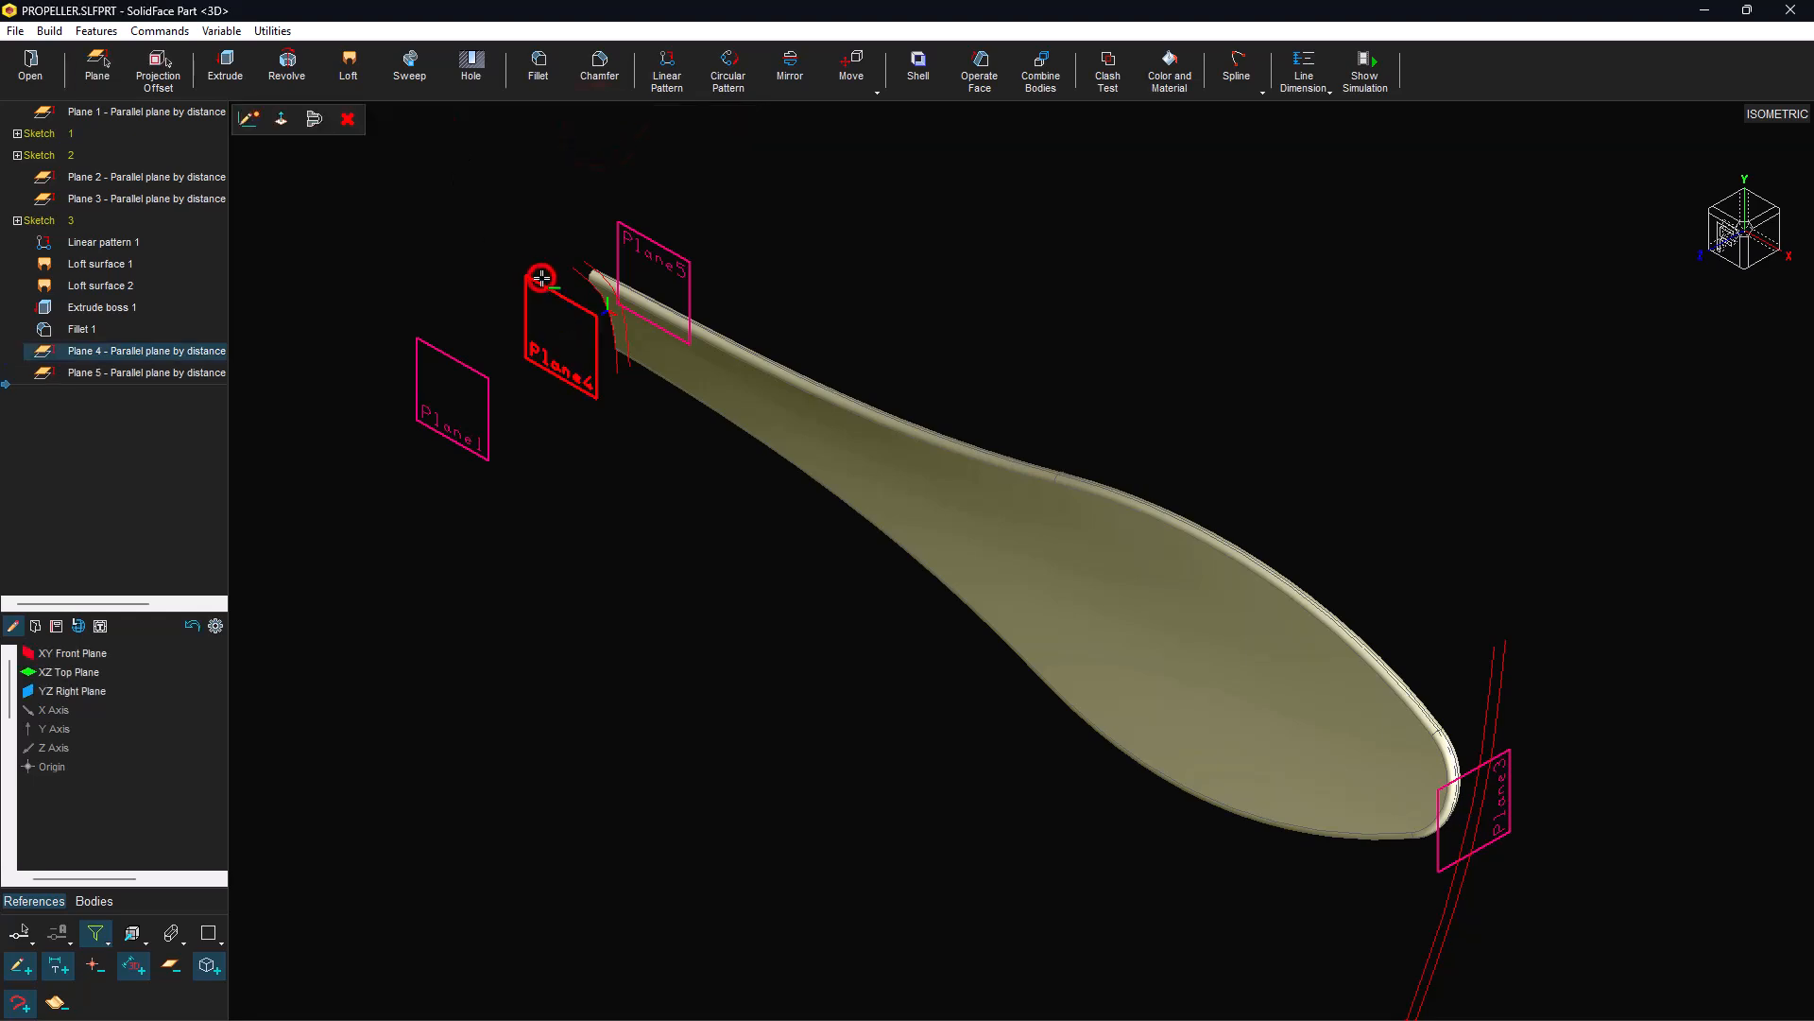
pyautogui.click(250, 119)
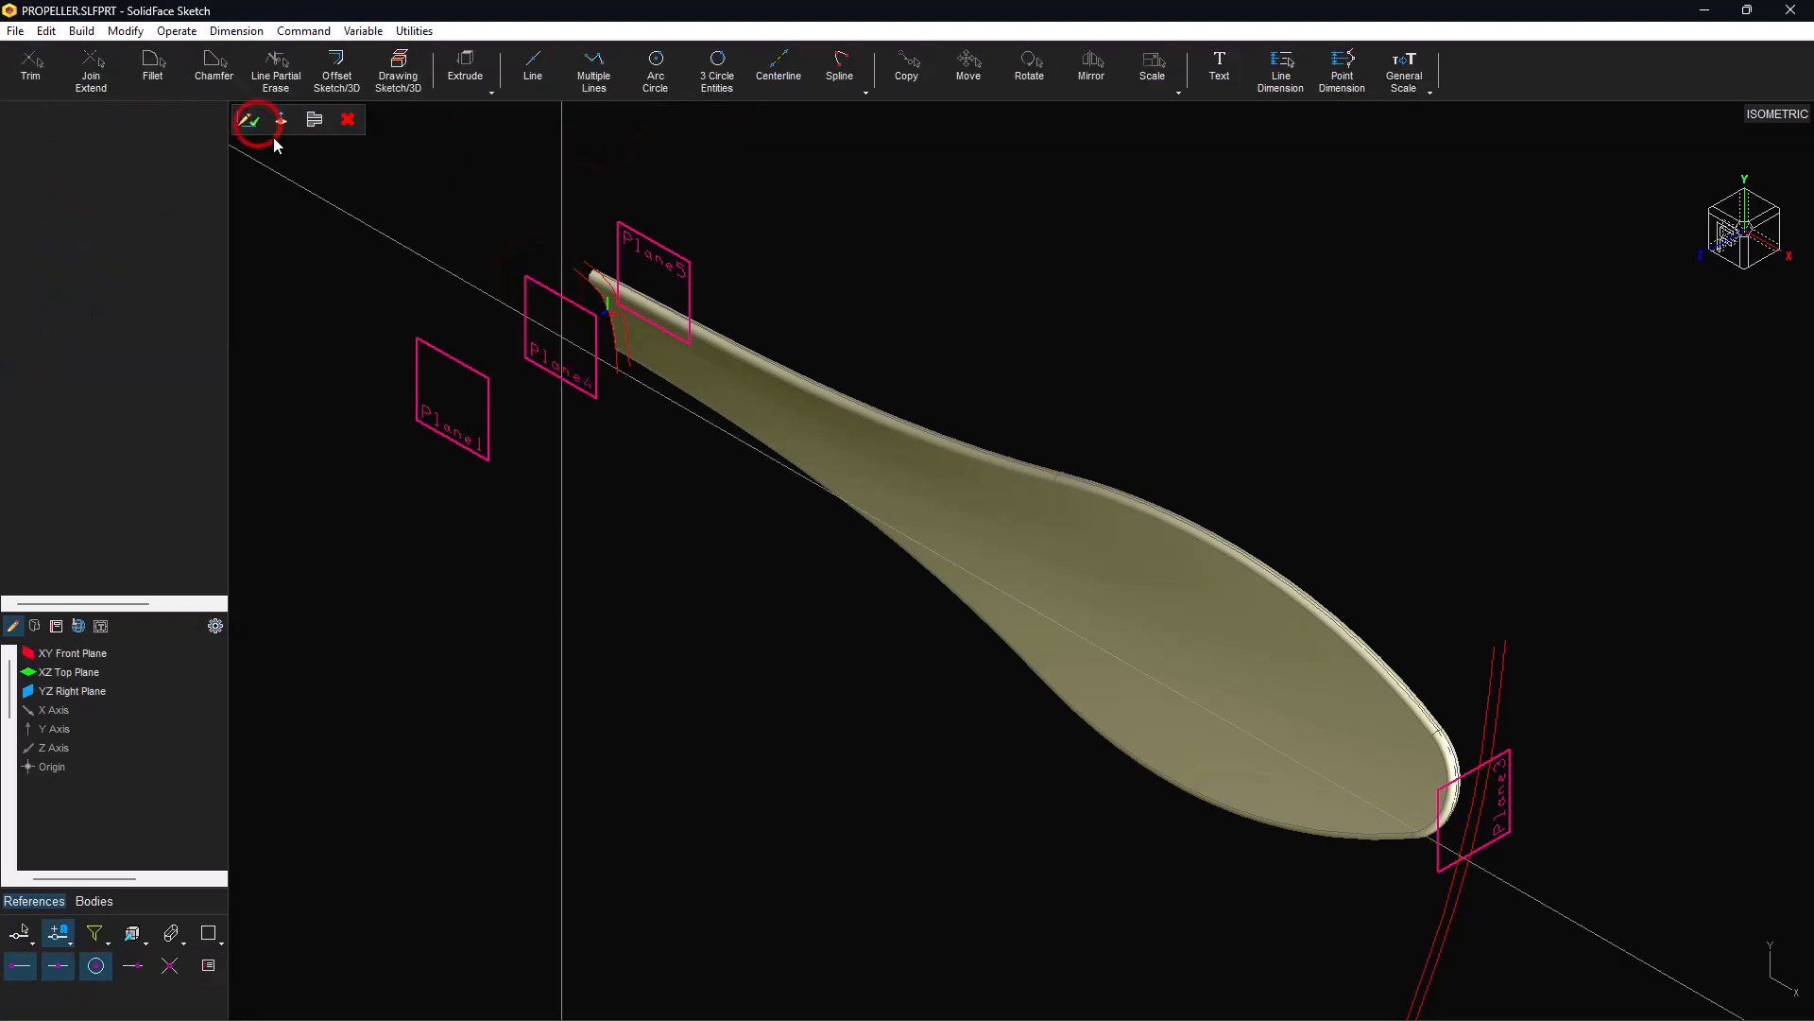
pyautogui.click(656, 68)
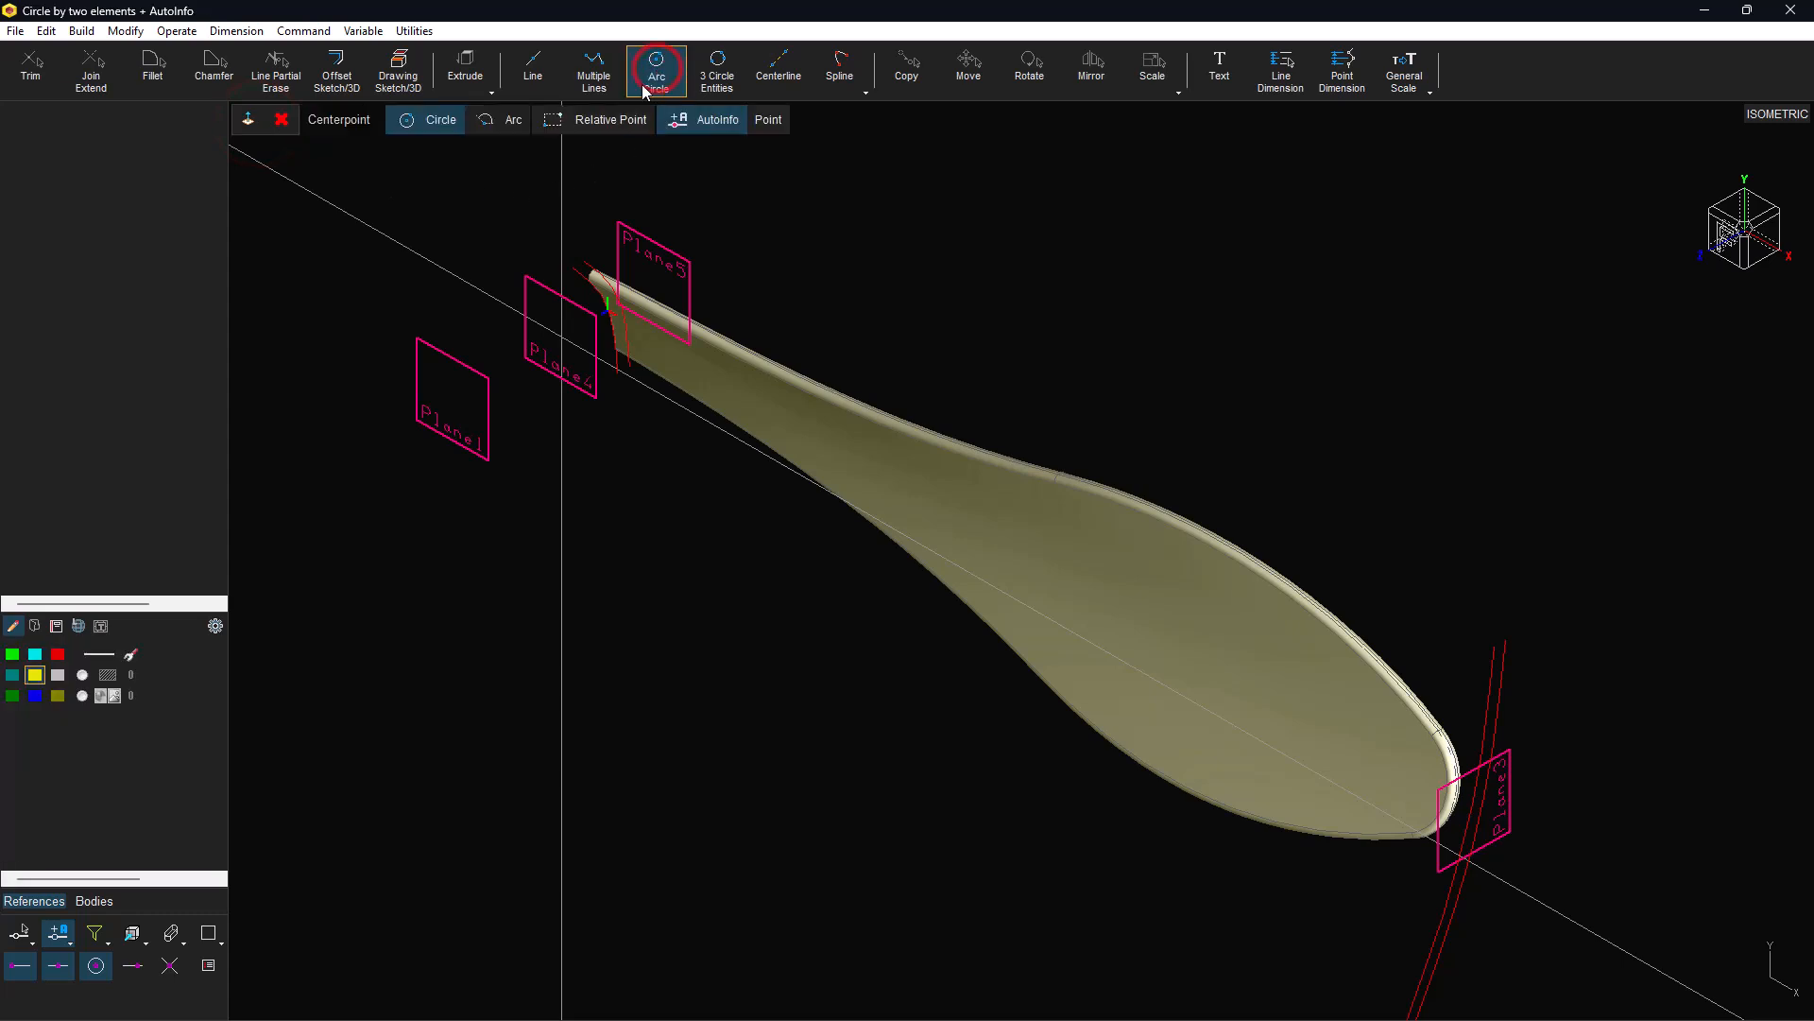
pyautogui.click(564, 338)
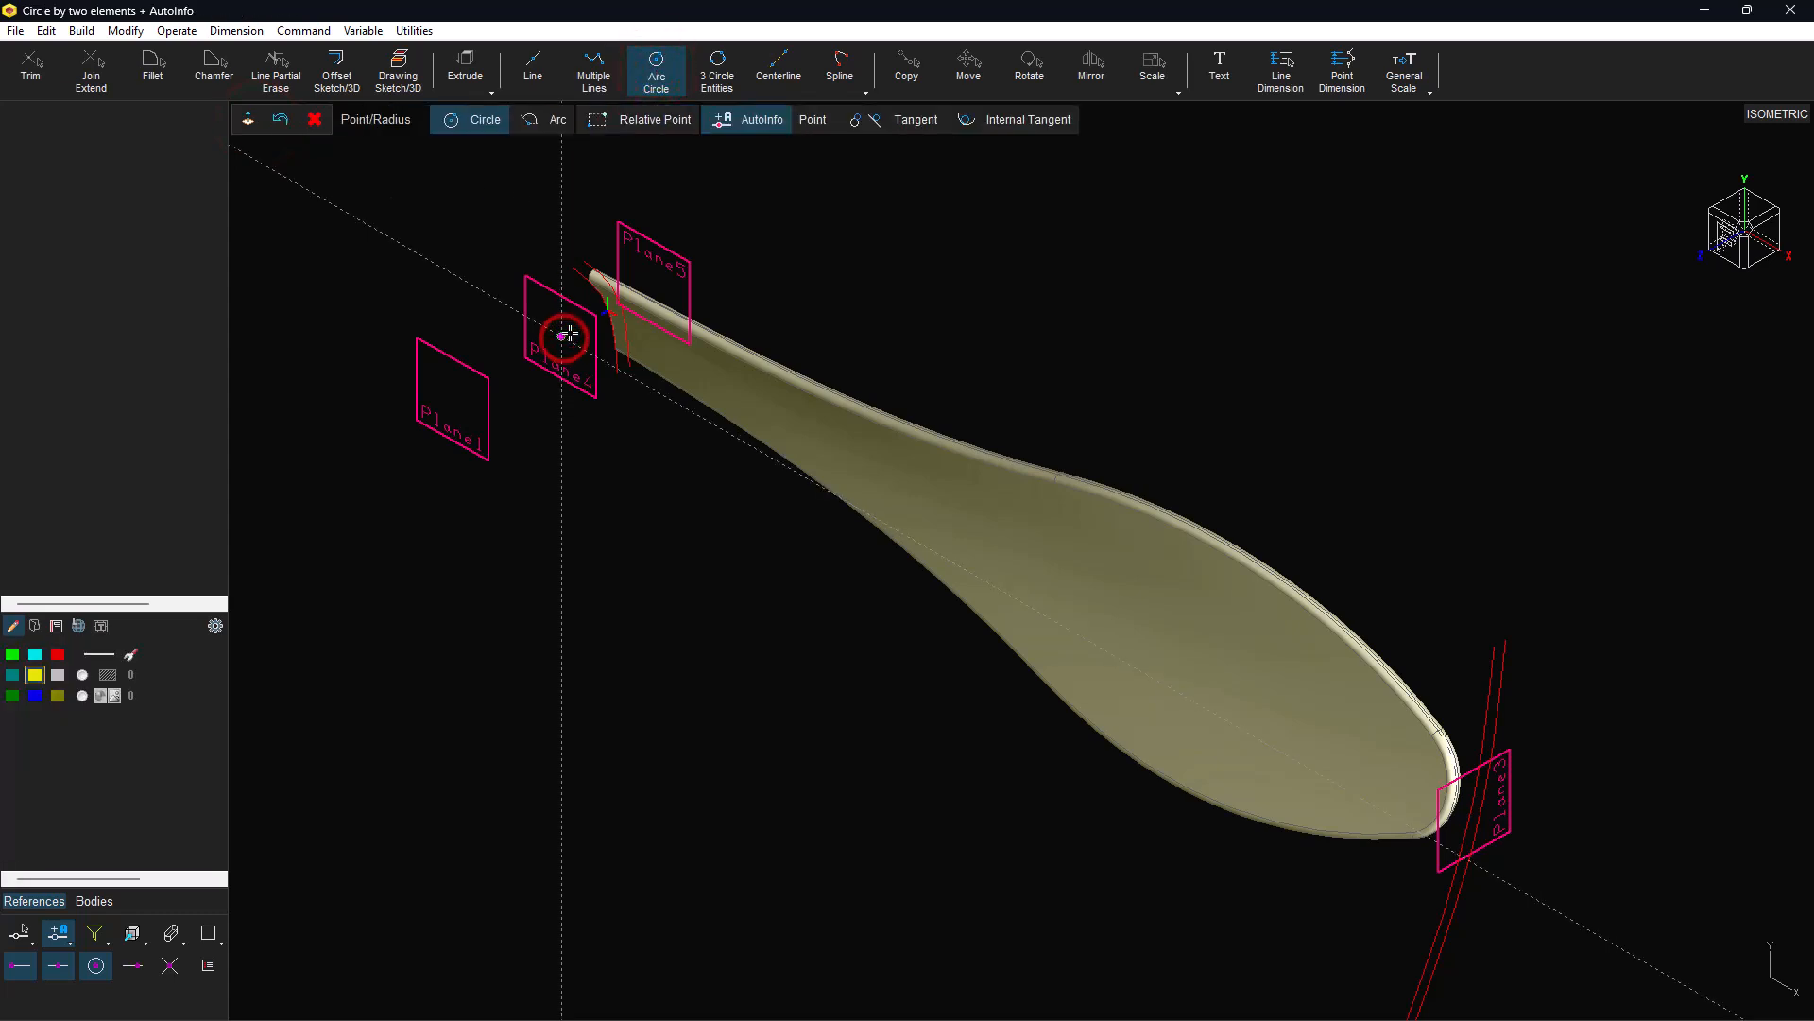
pyautogui.write('0')
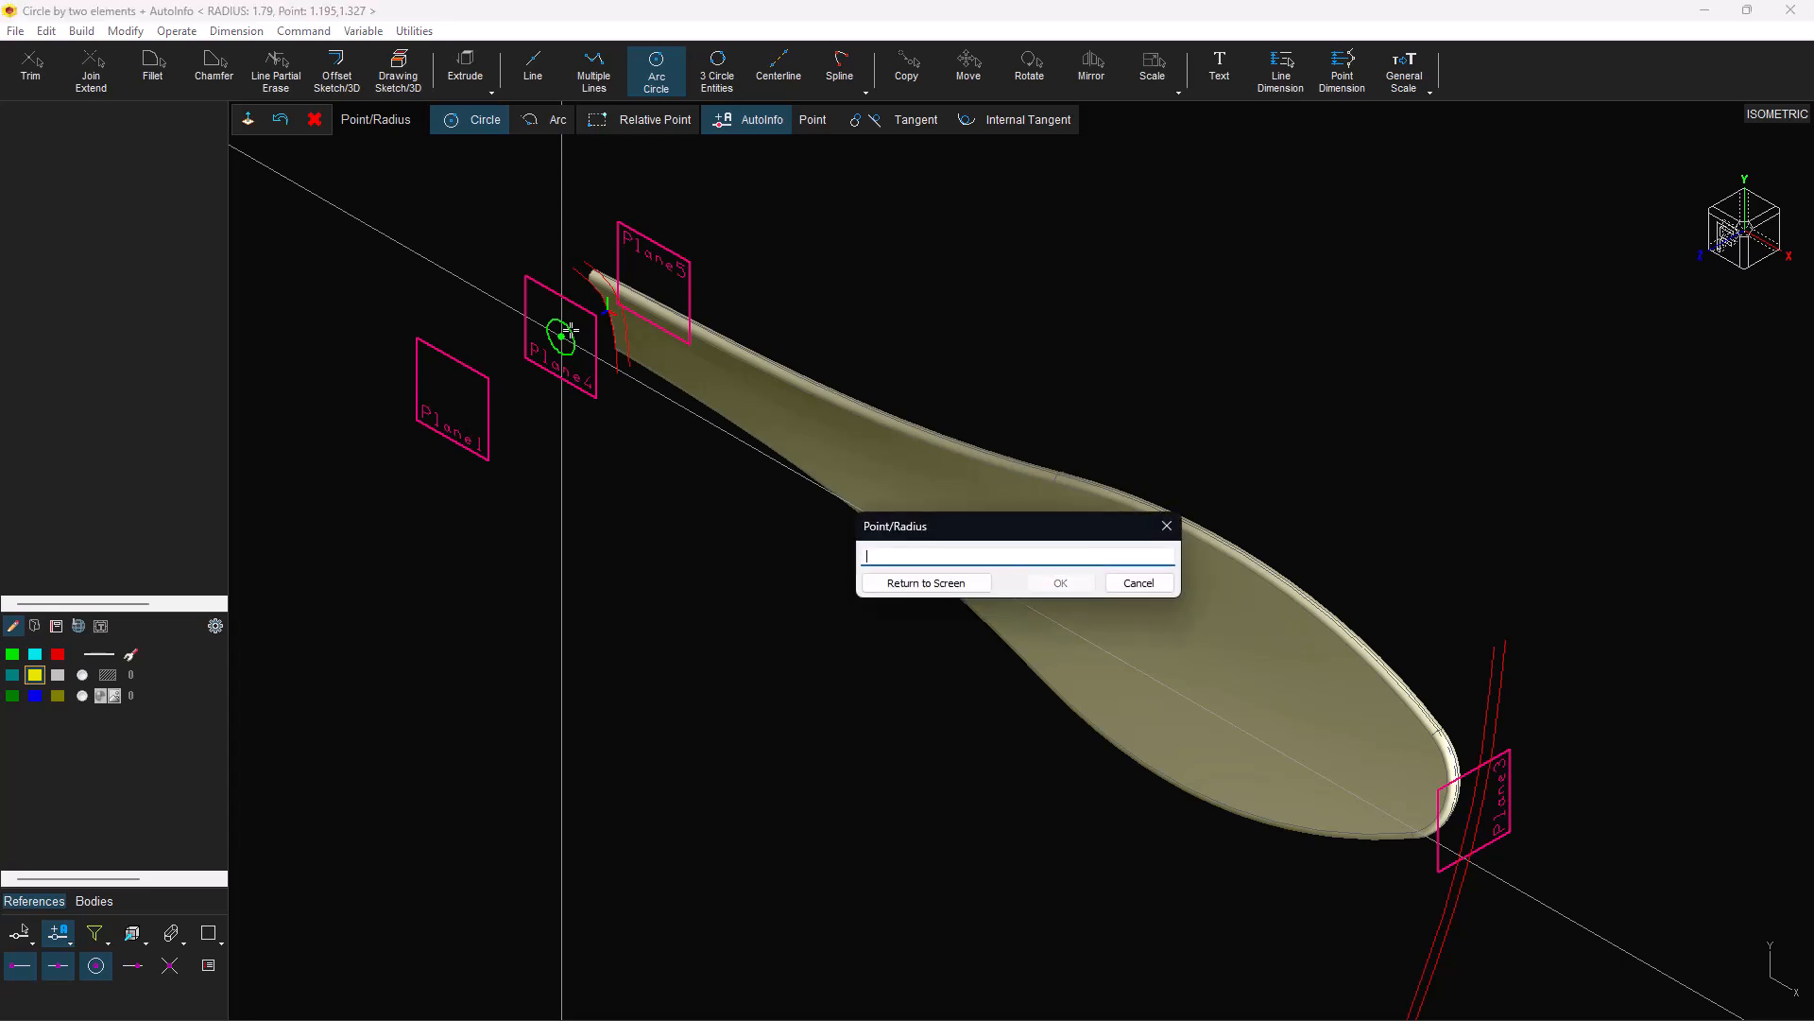
pyautogui.press('Return')
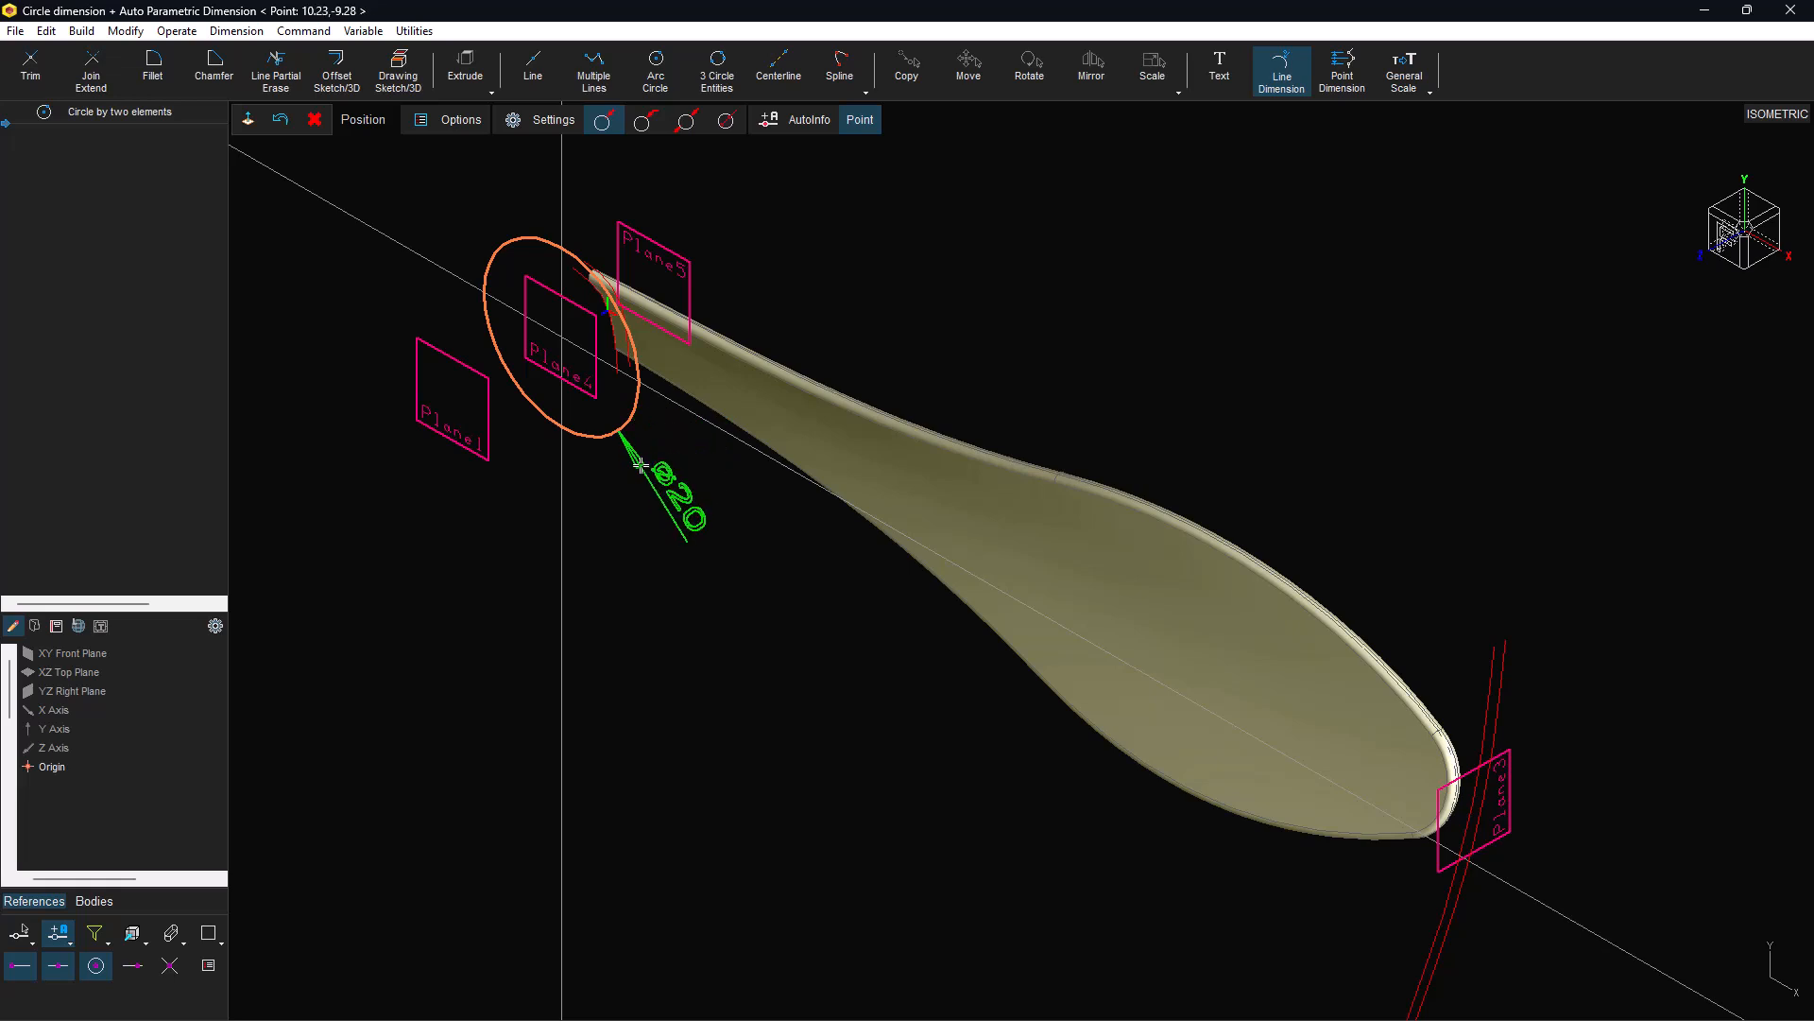
pyautogui.click(641, 465)
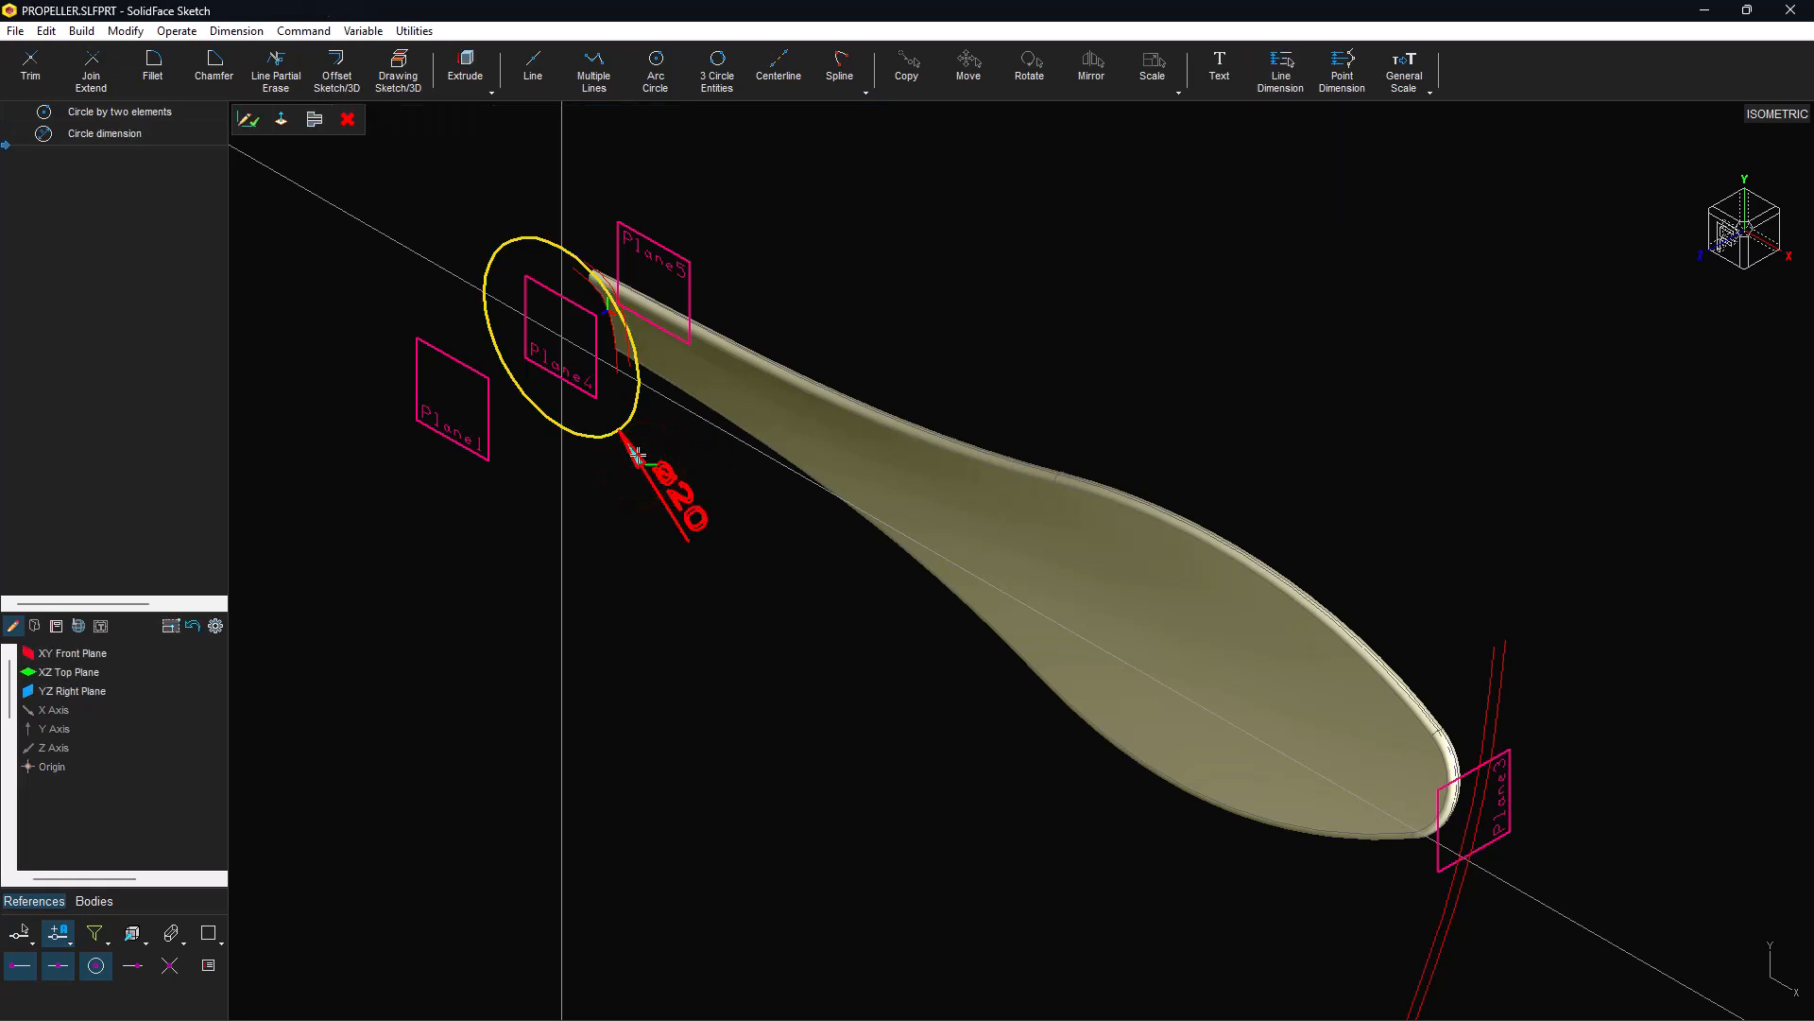
# On Plane 5, sketch an origin-centred circle of radius 13, place its diameter dimension, and save both circle sketches.
pyautogui.click(648, 235)
pyautogui.click(248, 119)
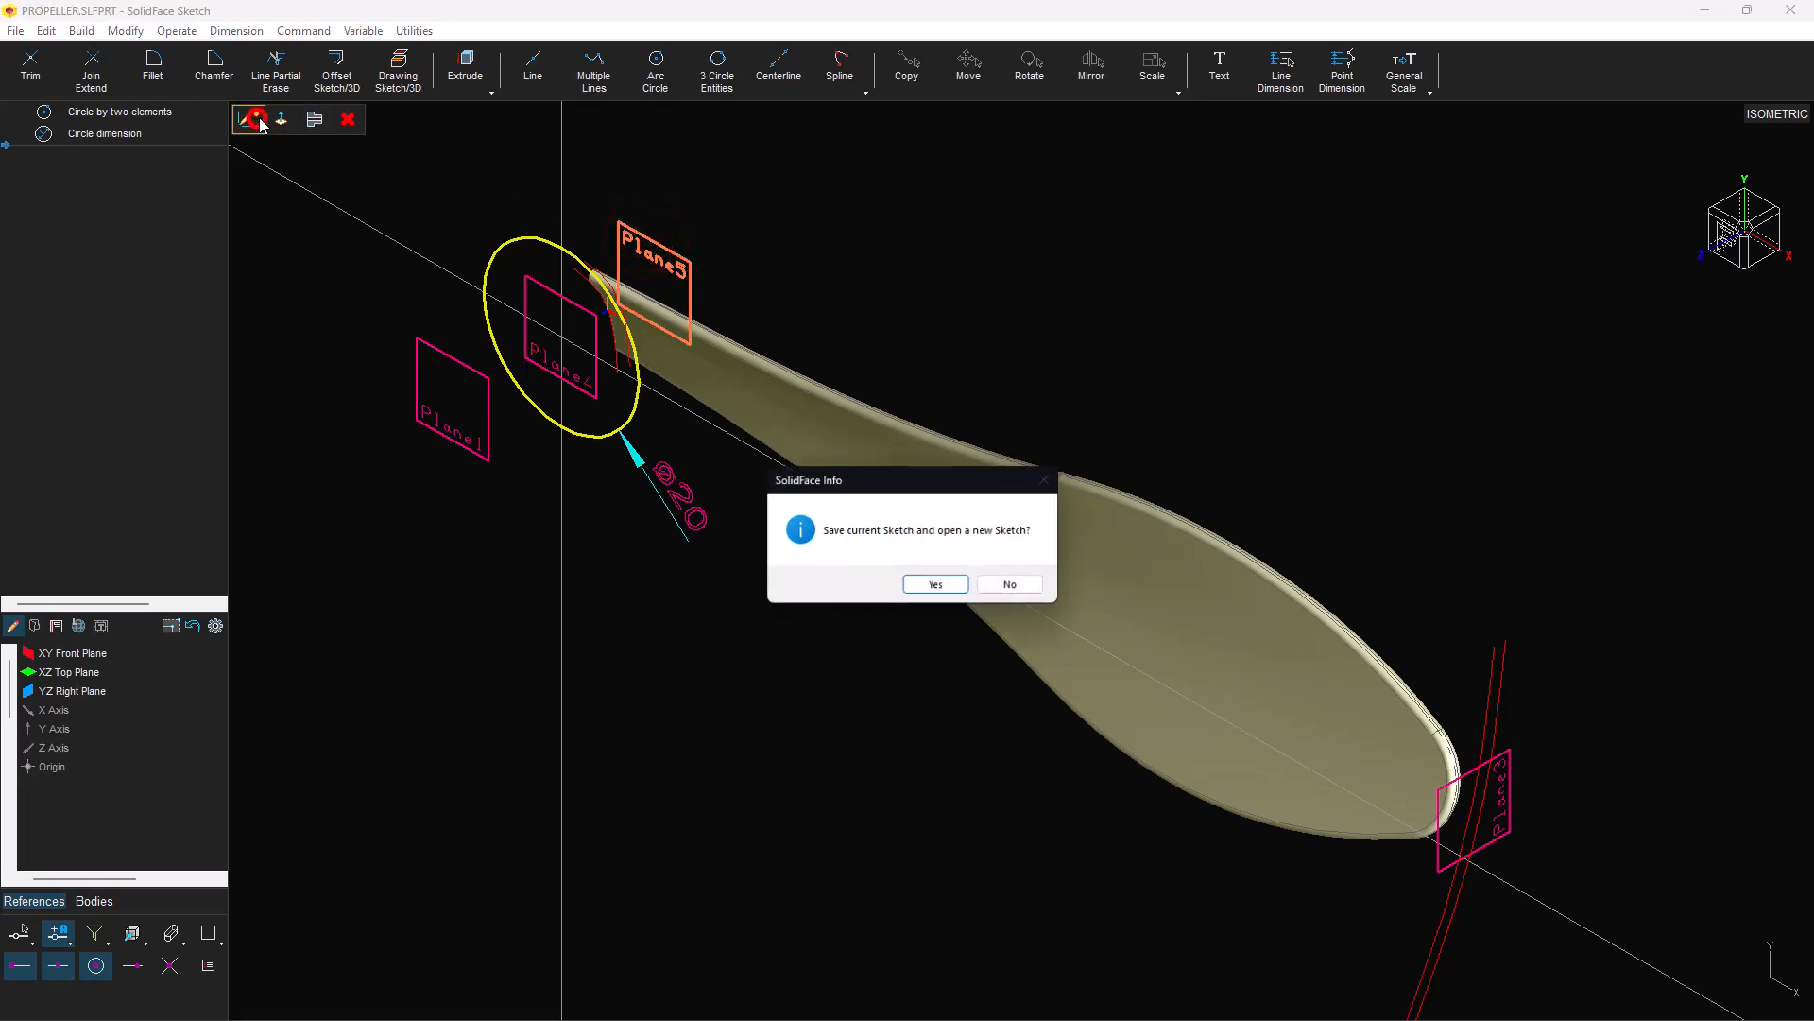
pyautogui.click(928, 587)
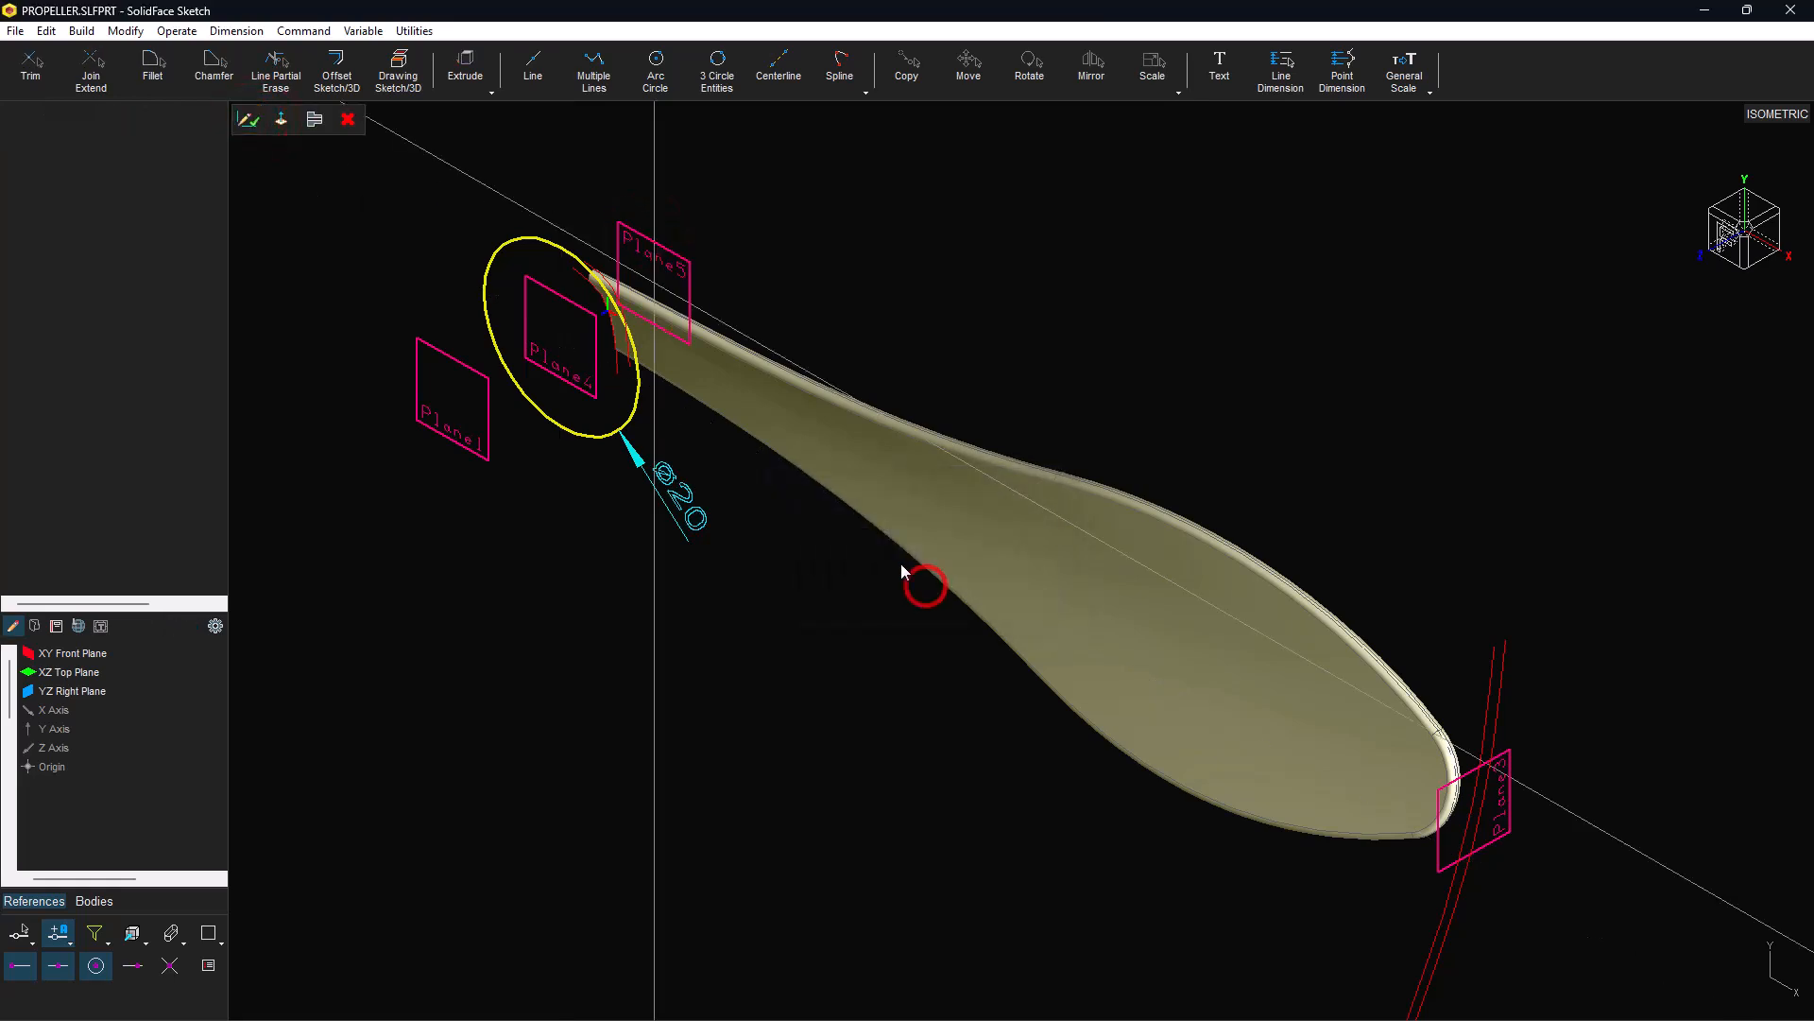
pyautogui.click(659, 76)
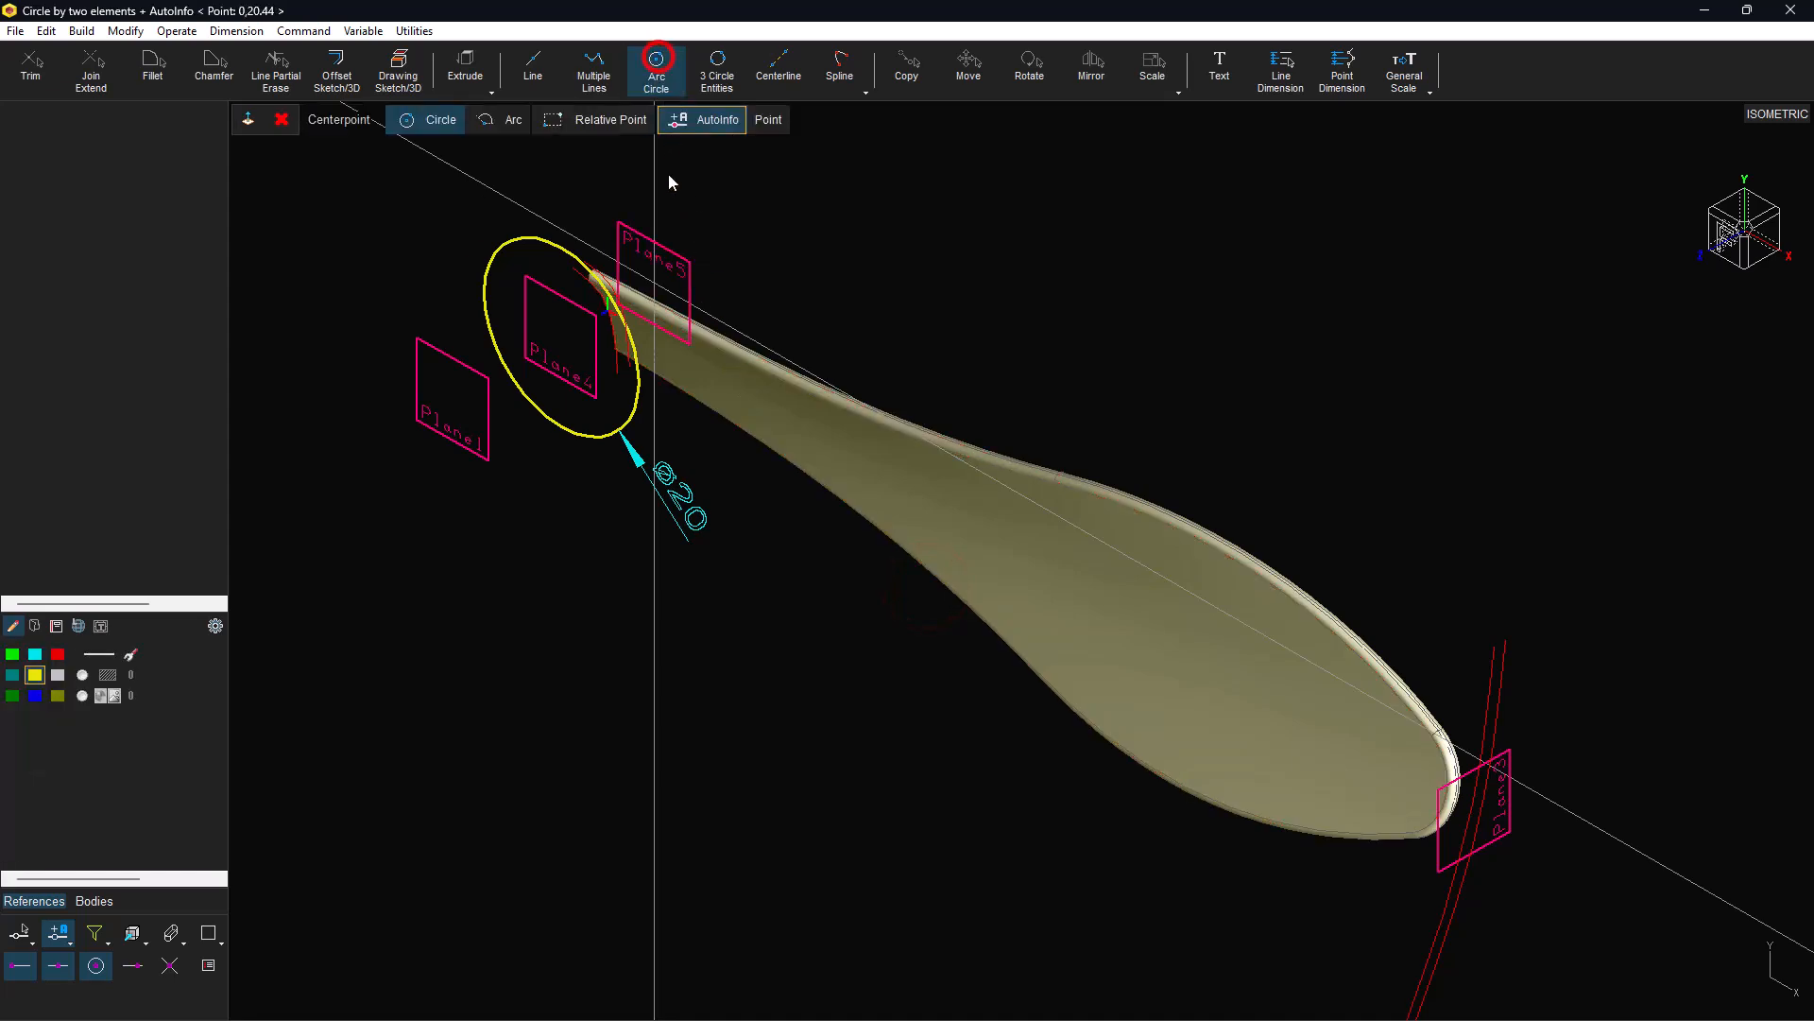
pyautogui.click(655, 282)
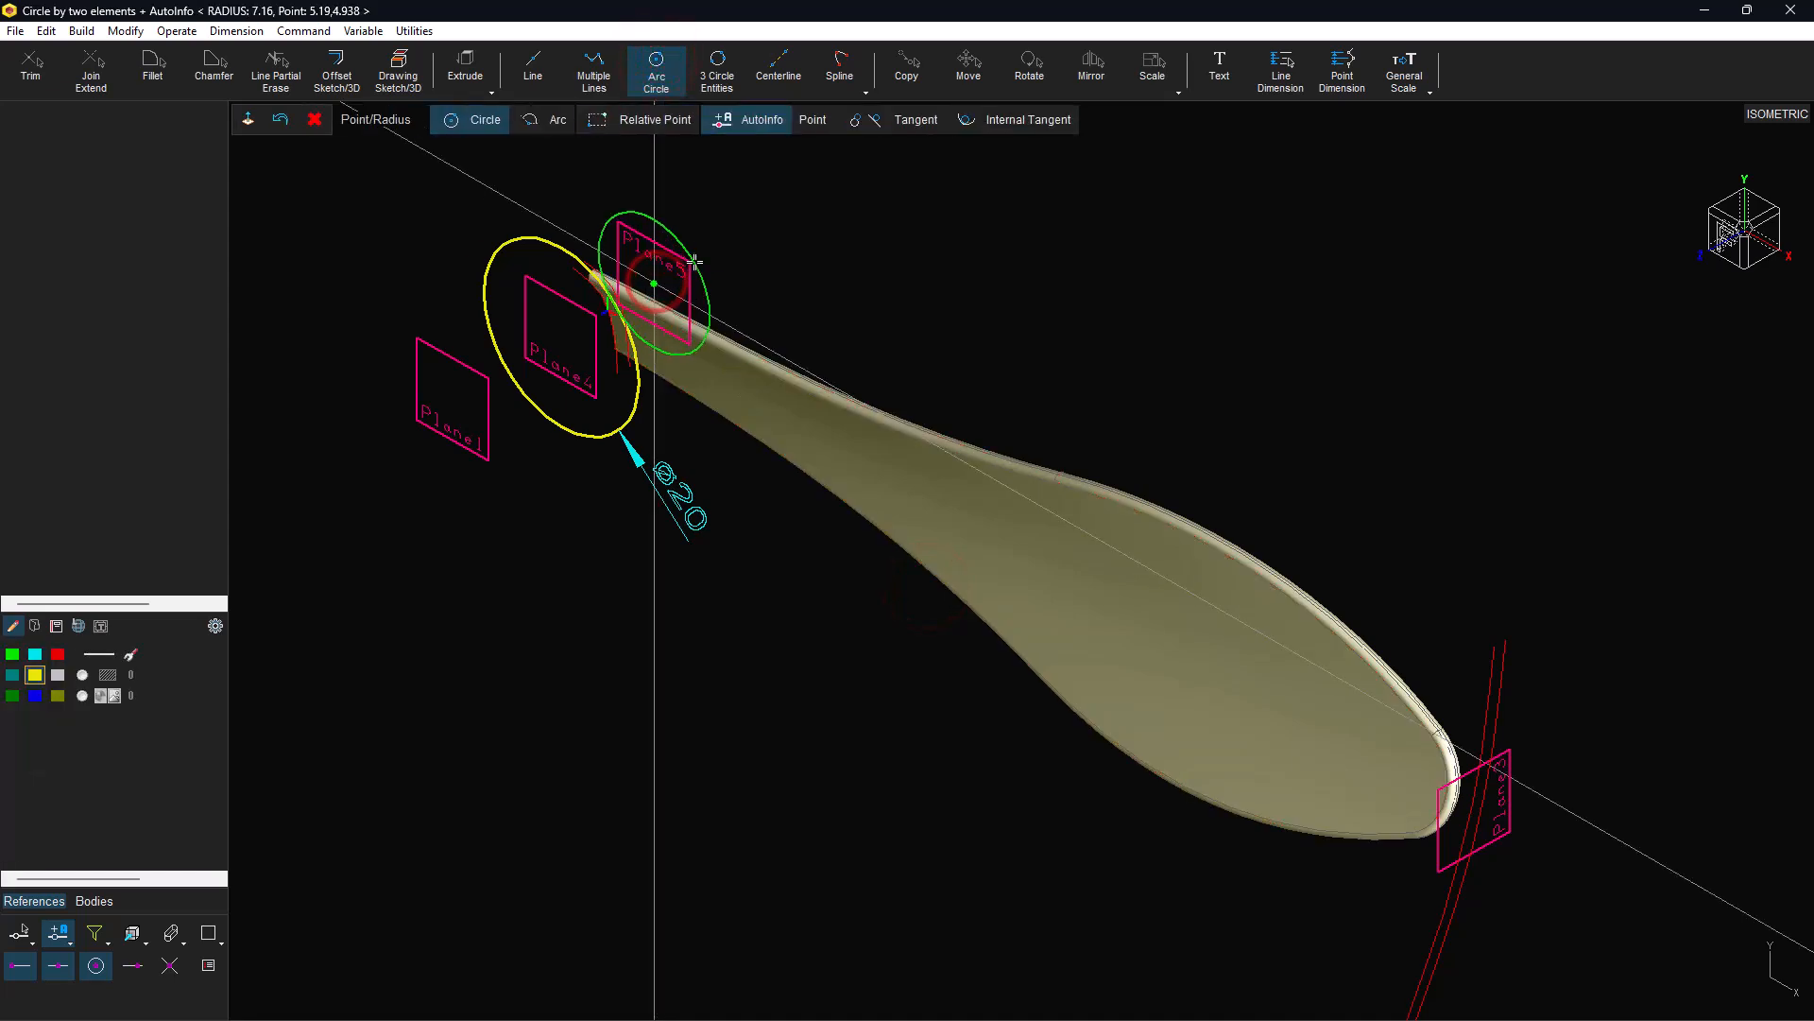
pyautogui.write('13')
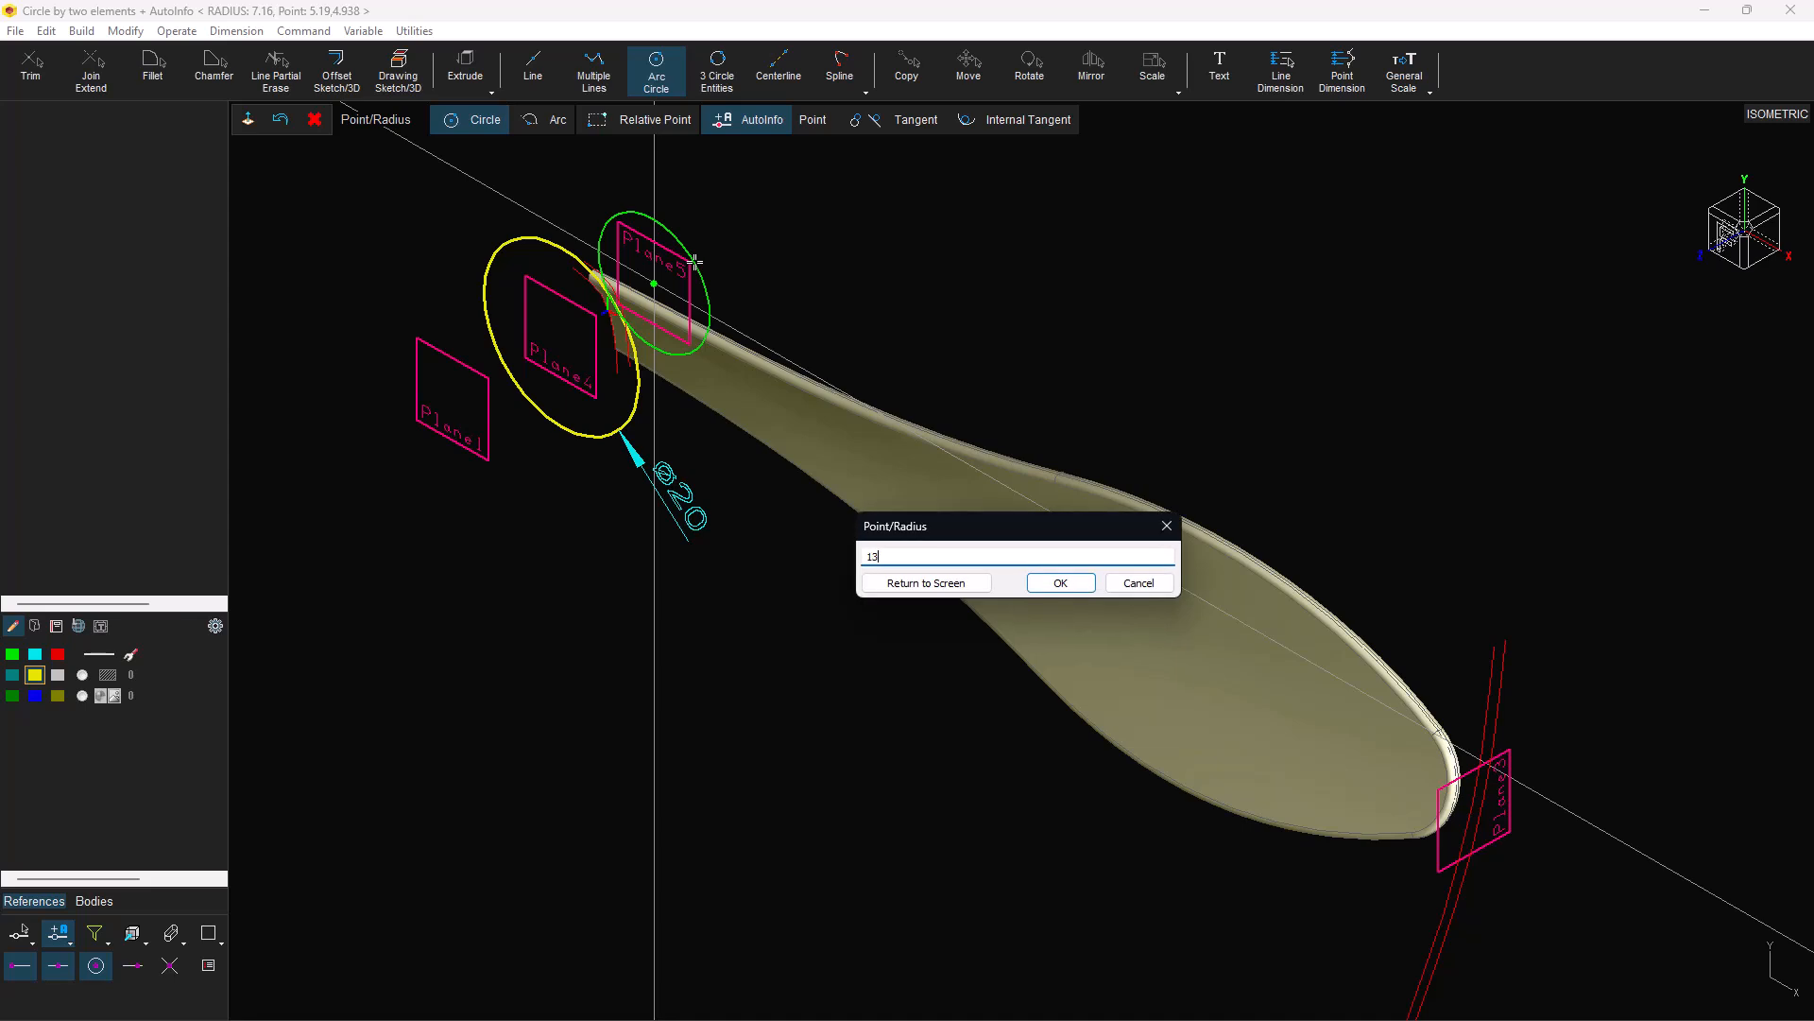
pyautogui.press('Return')
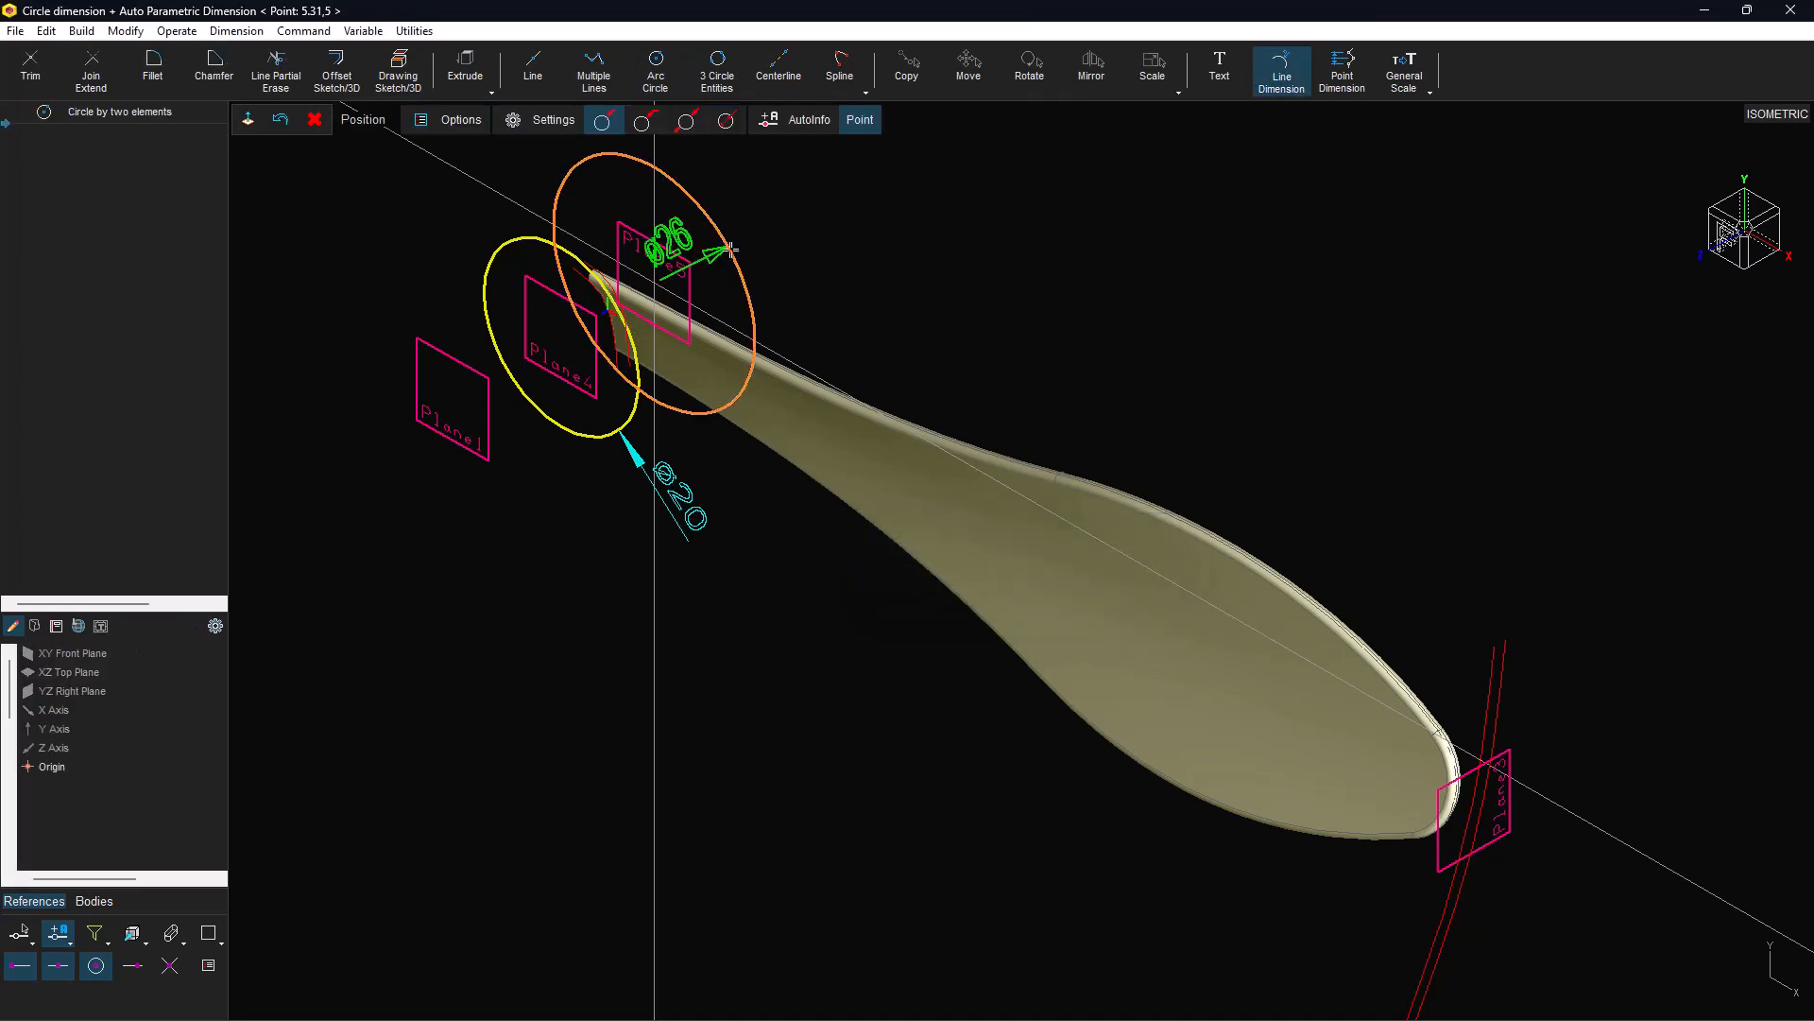
pyautogui.click(782, 284)
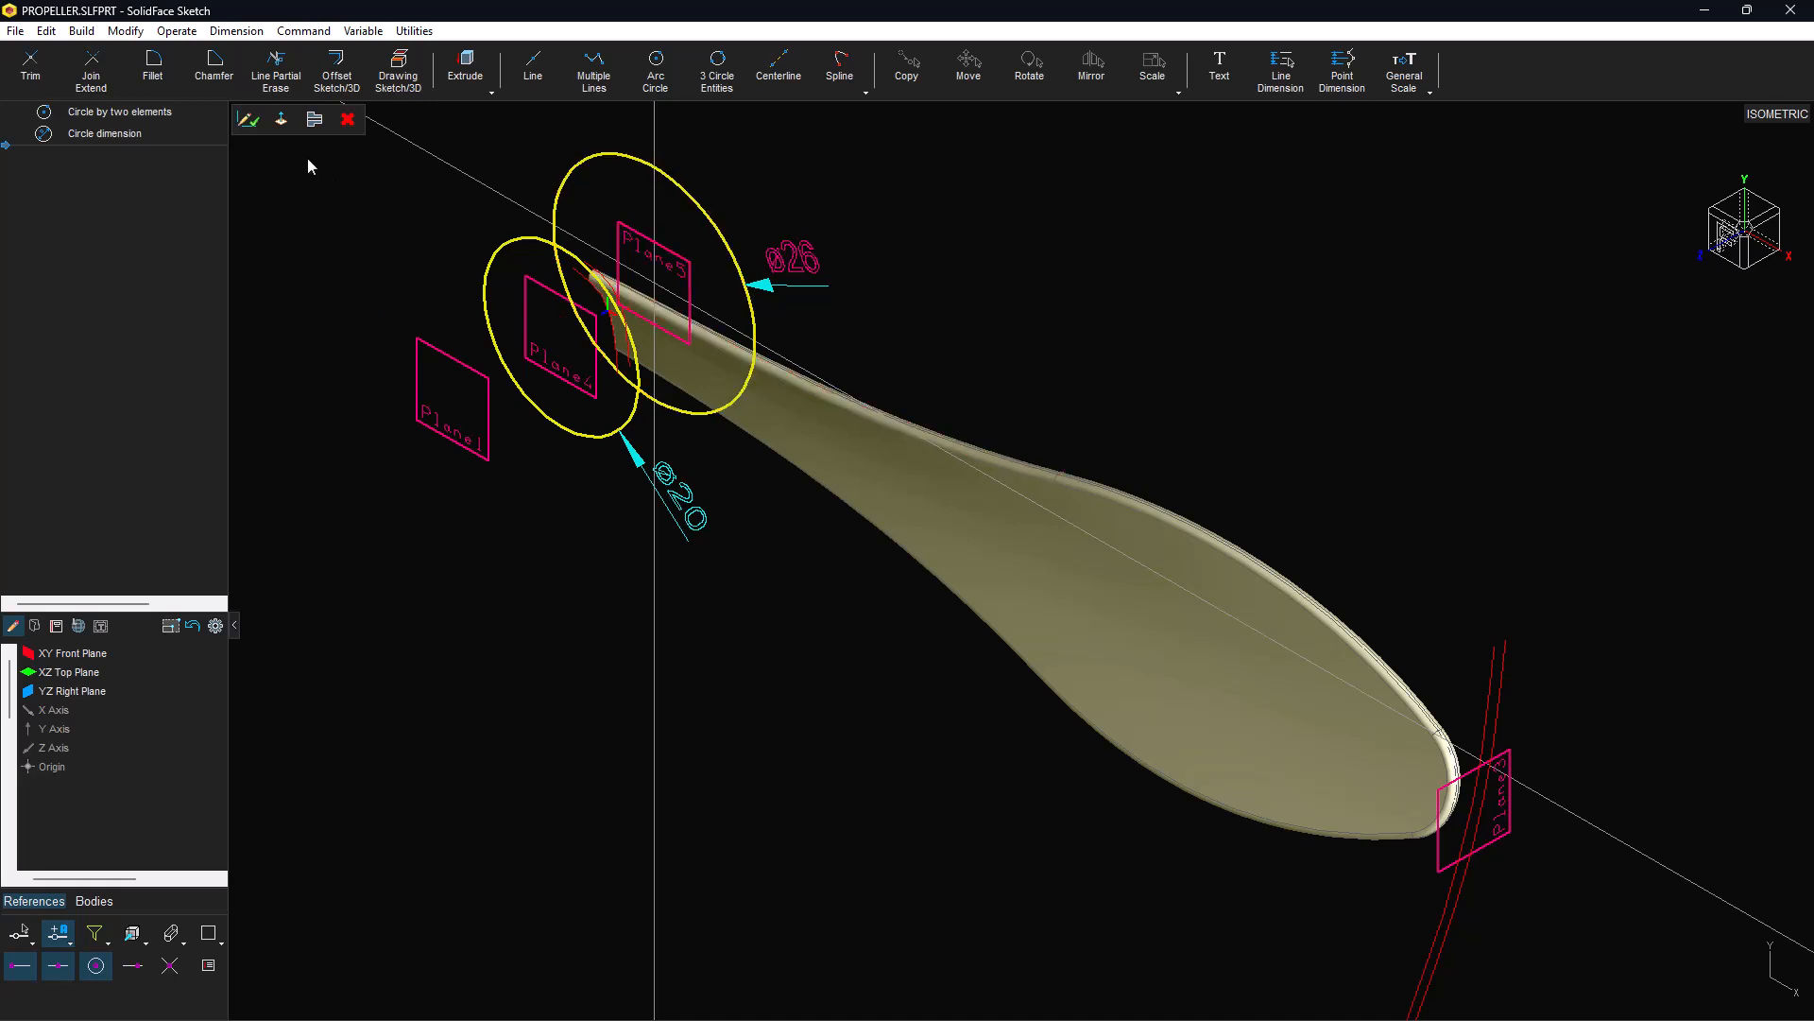
pyautogui.click(249, 120)
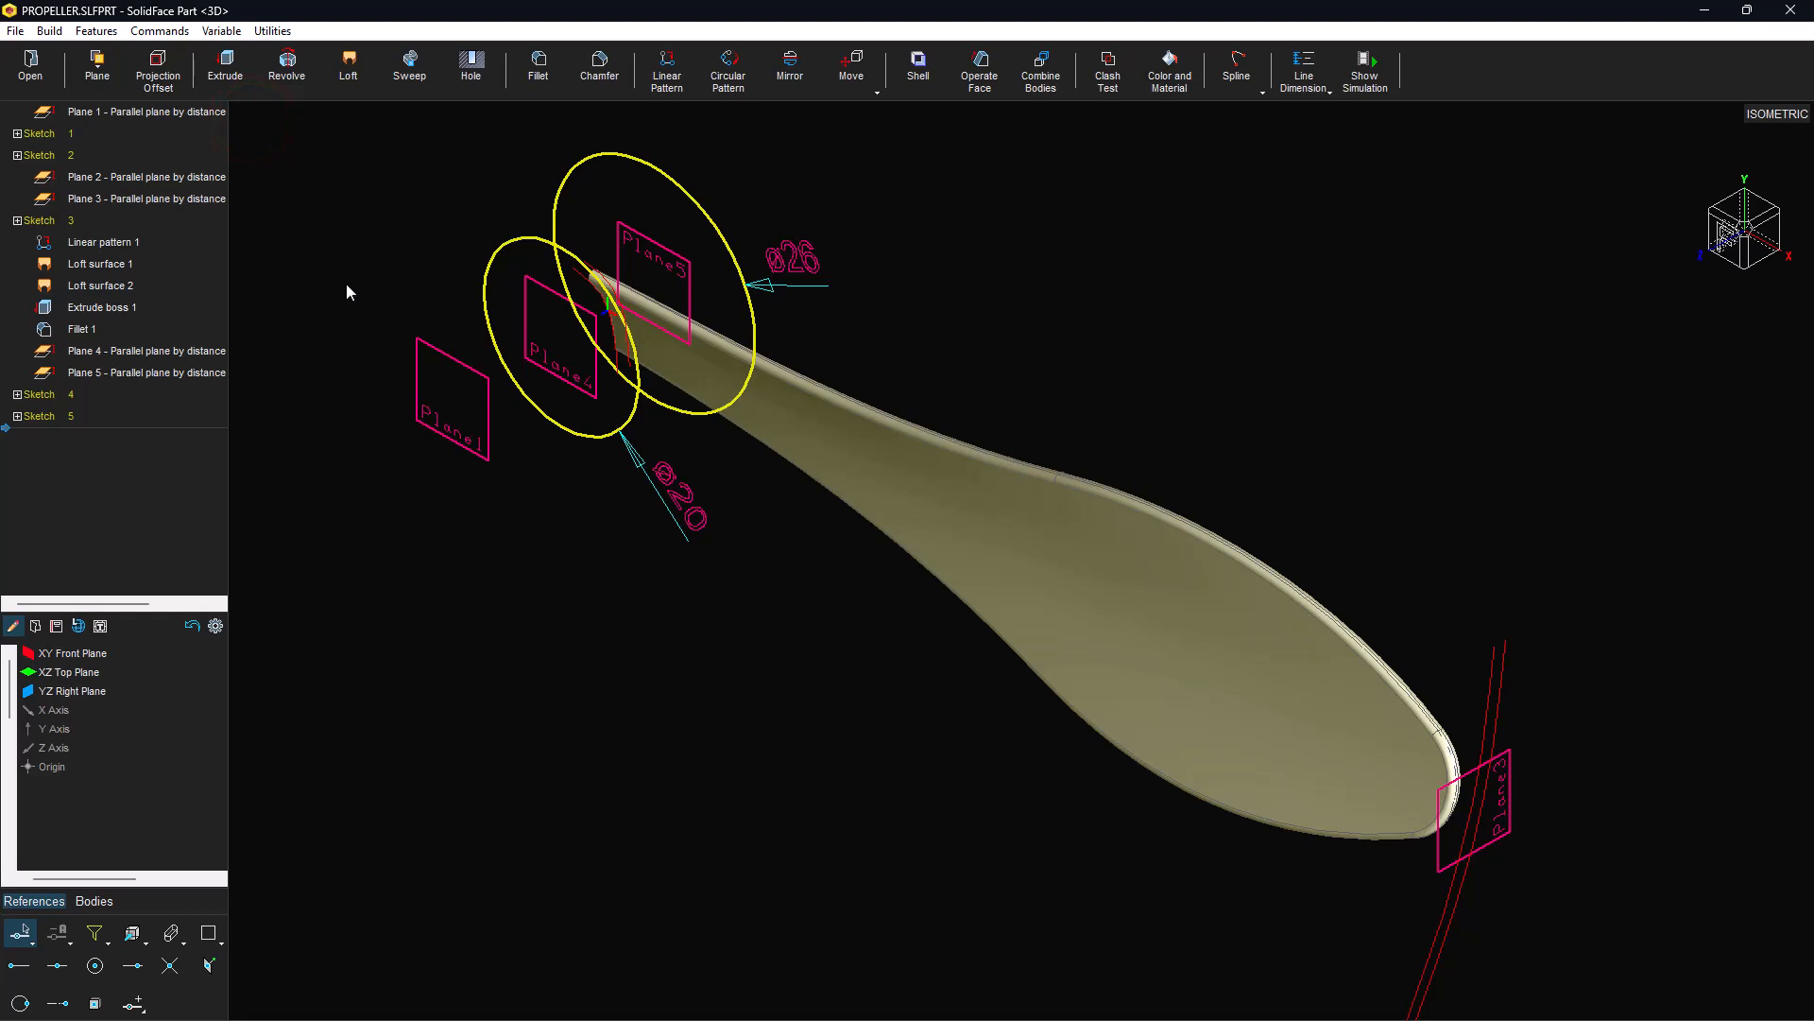
# Sketch an outward-curving spline on the YZ Right Plane, joining the upper quadrants of the larger and smaller circles, and save it.
pyautogui.click(1765, 234)
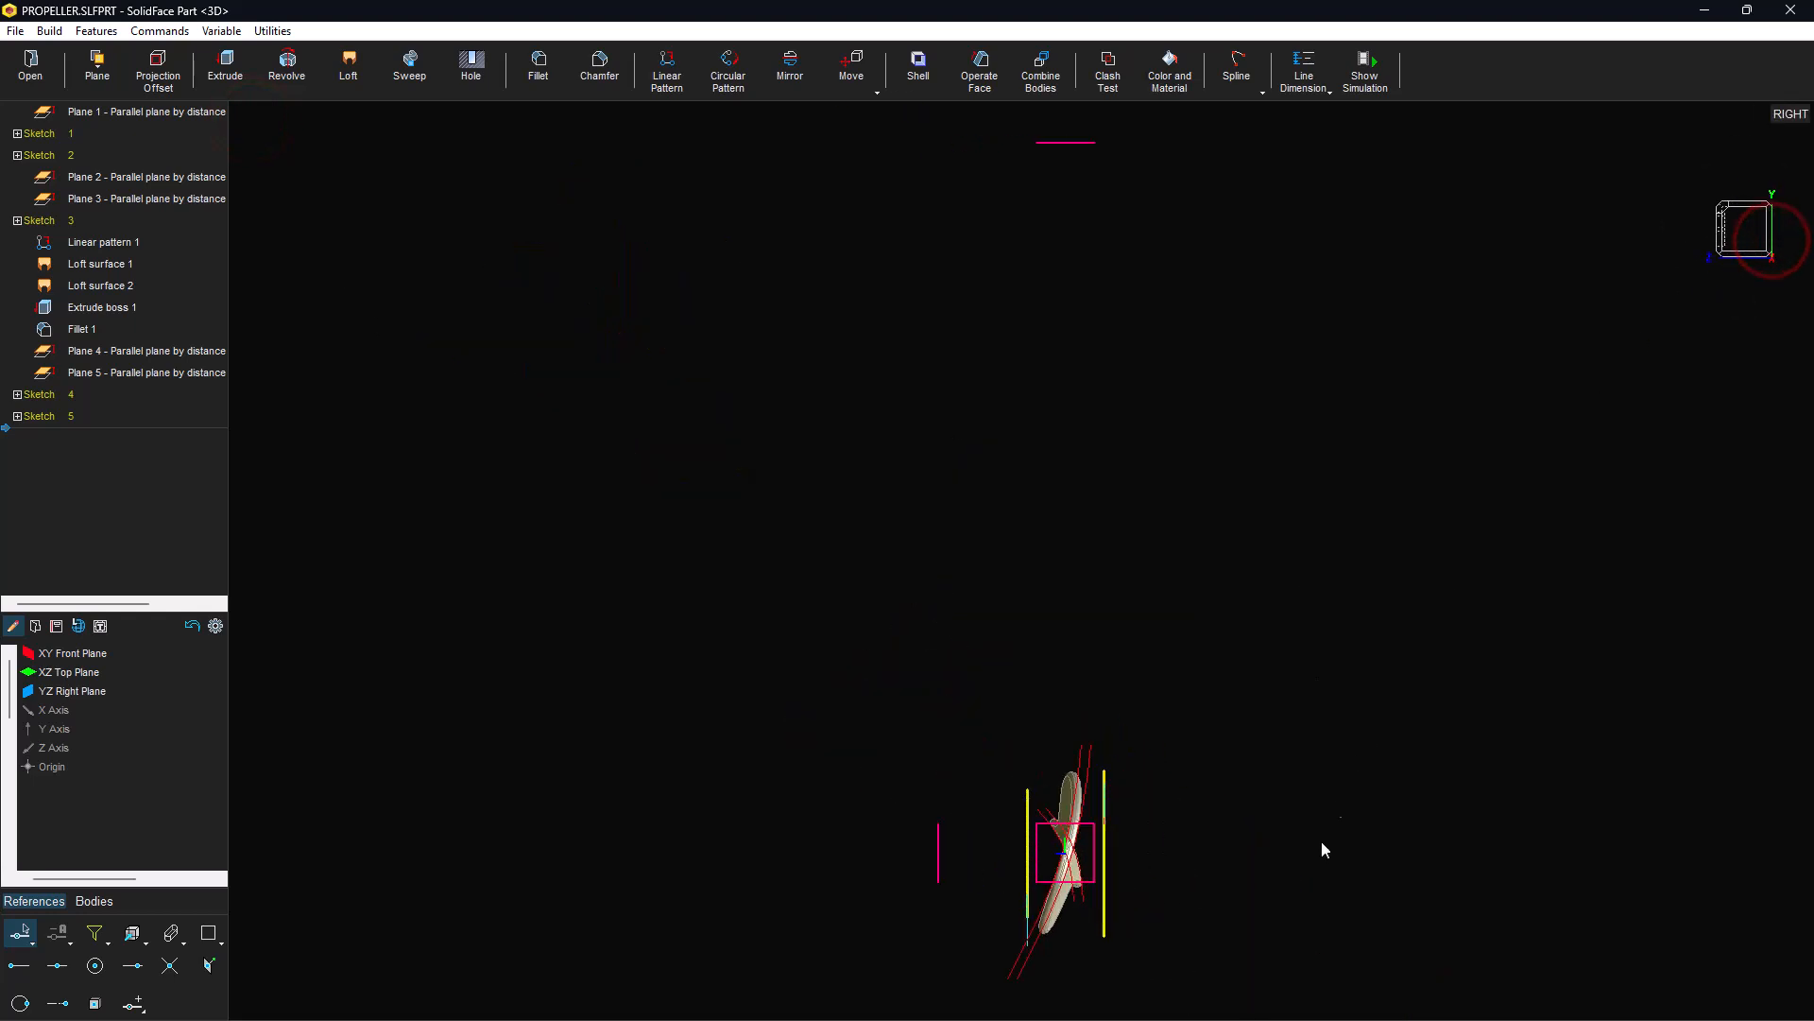
pyautogui.click(1219, 1000)
pyautogui.moveTo(988, 939); pyautogui.dragTo(1137, 752)
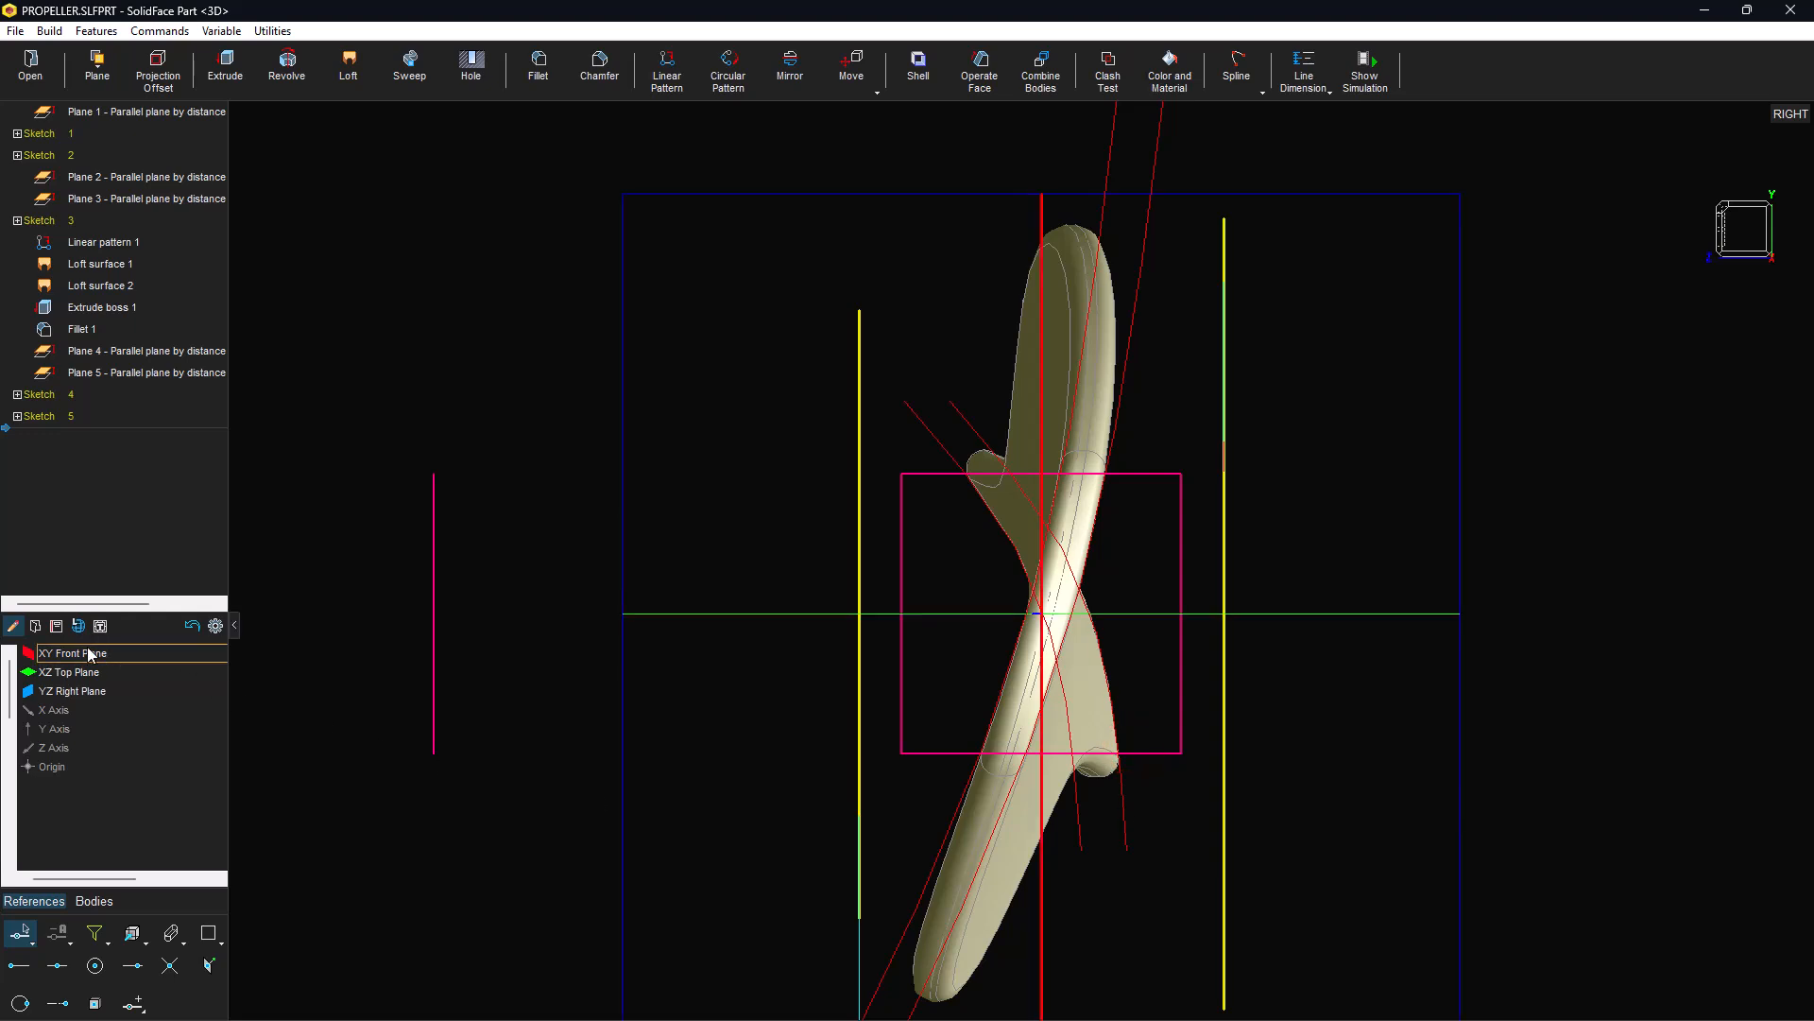
pyautogui.doubleClick(70, 693)
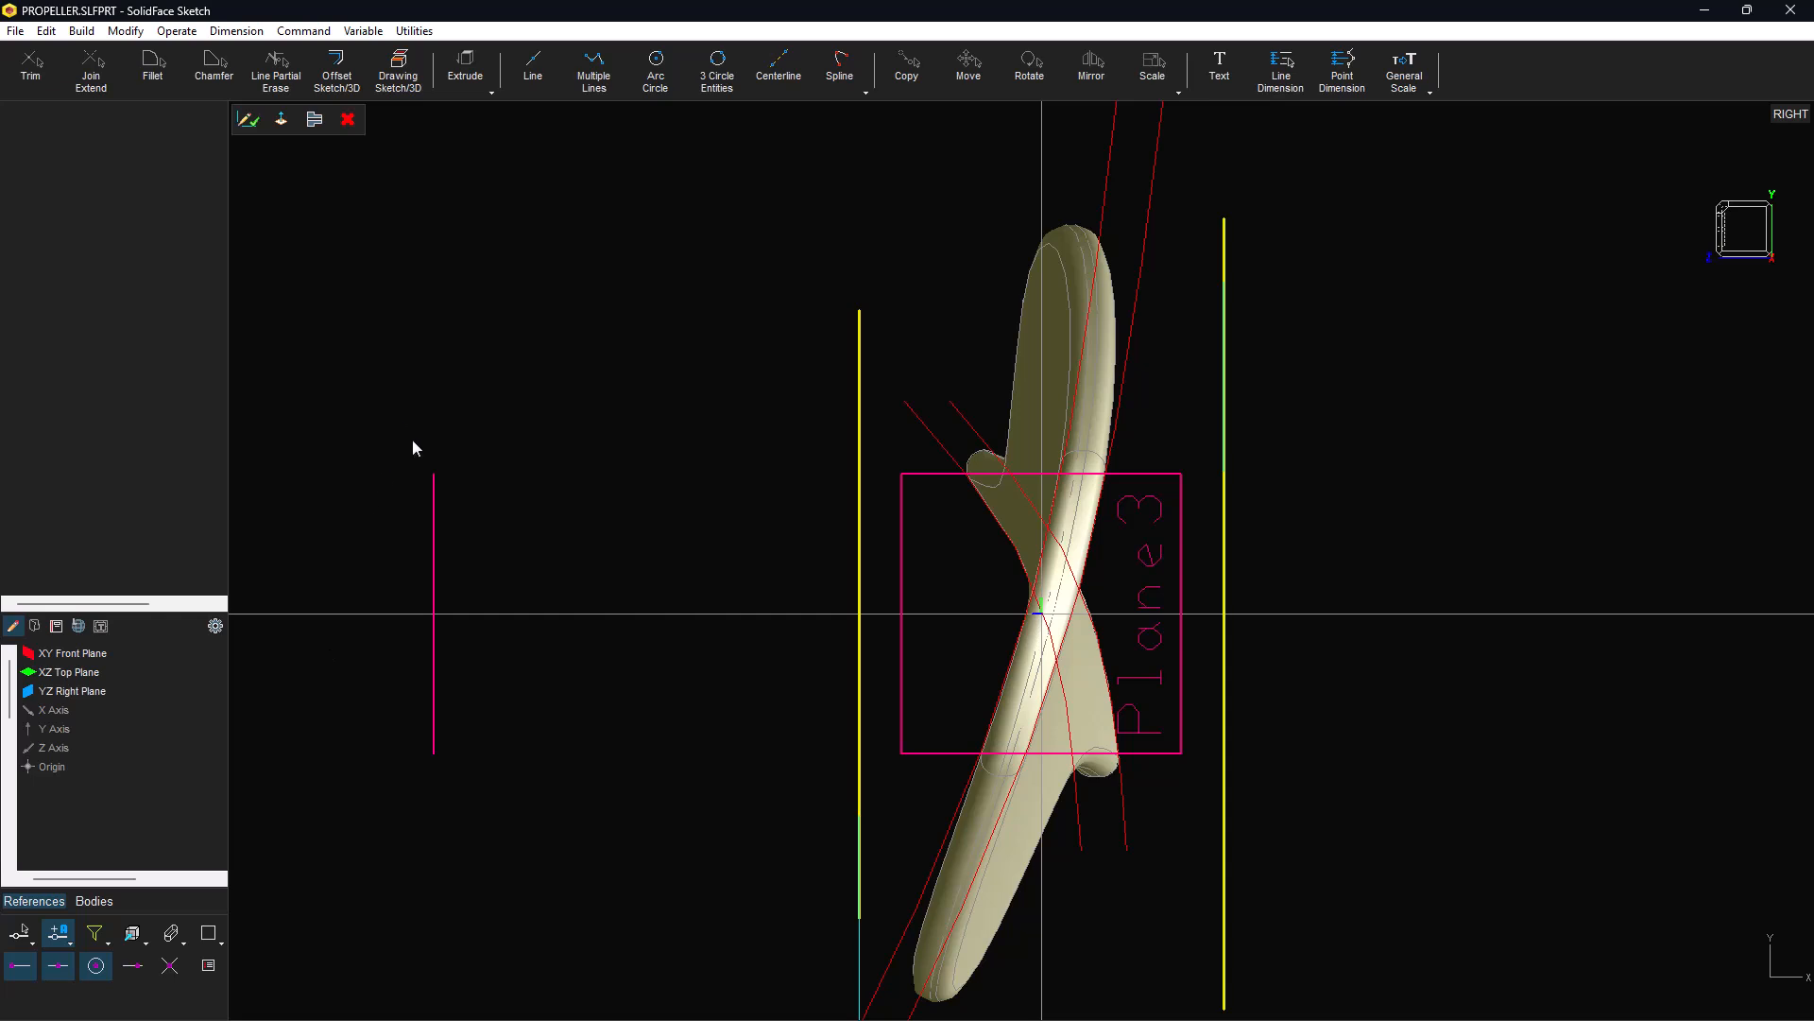
pyautogui.click(840, 66)
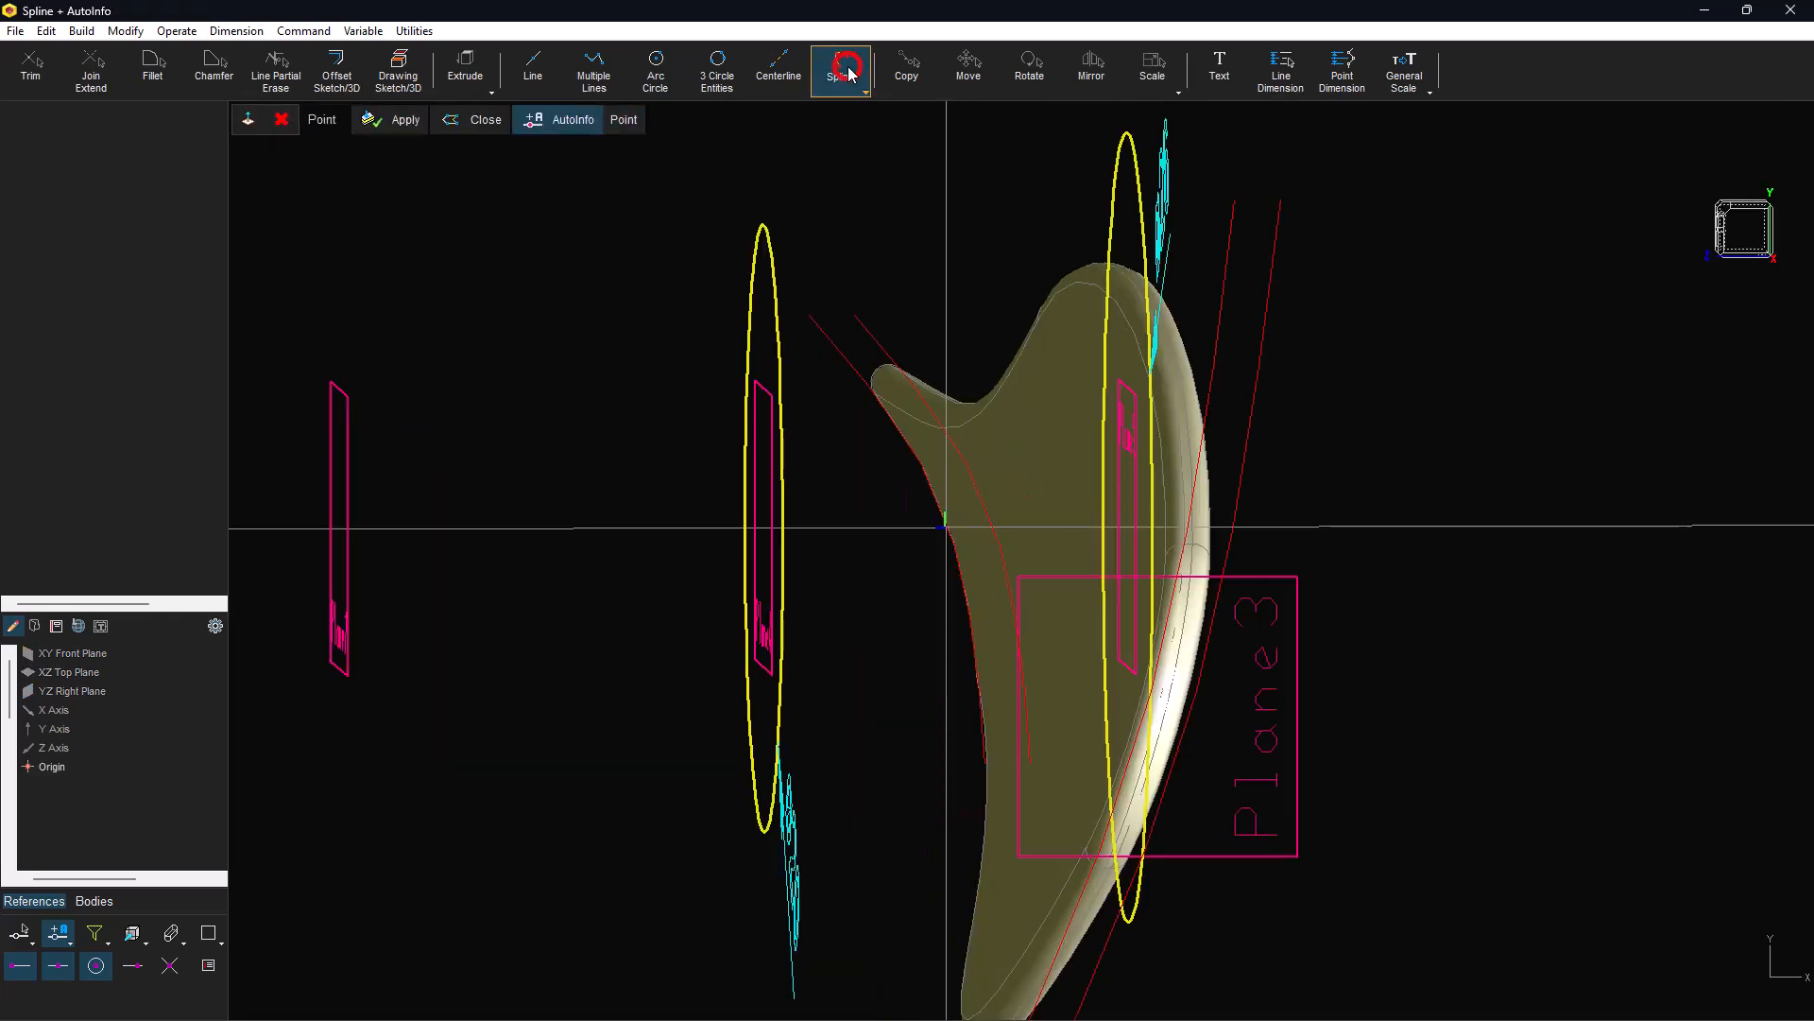
pyautogui.rightClick(1014, 170)
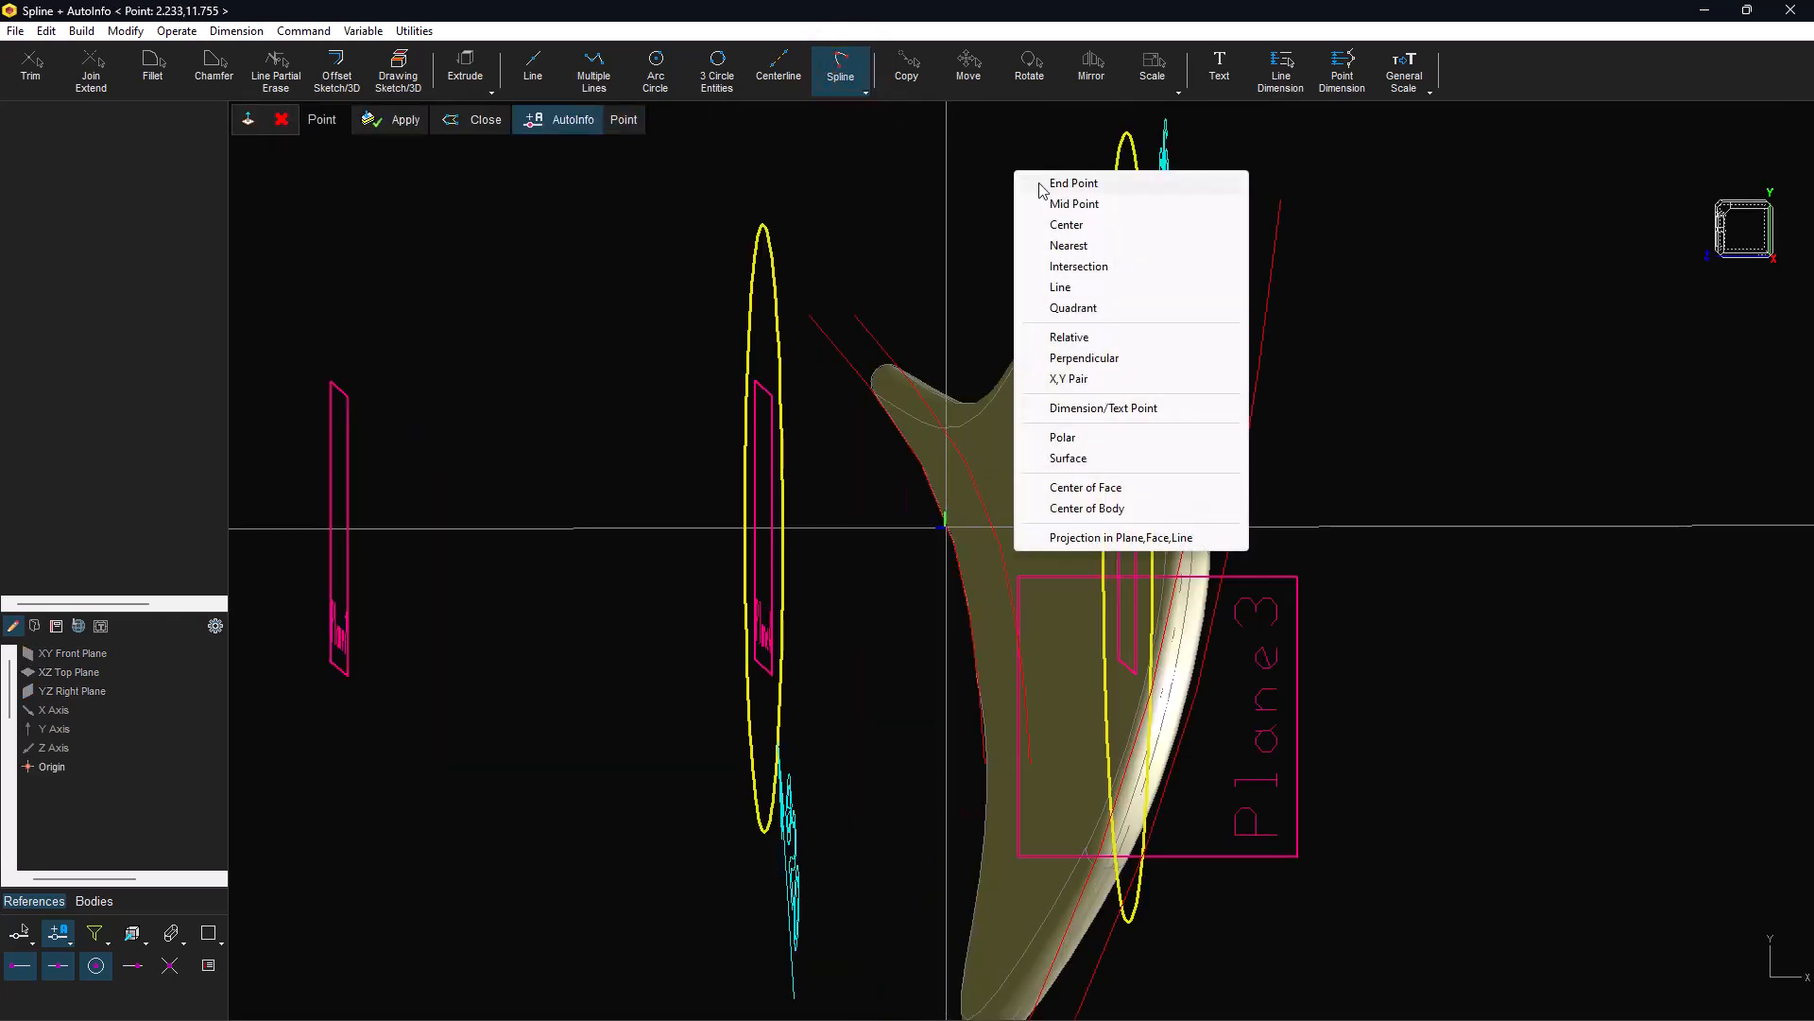
pyautogui.click(1065, 267)
pyautogui.click(1124, 137)
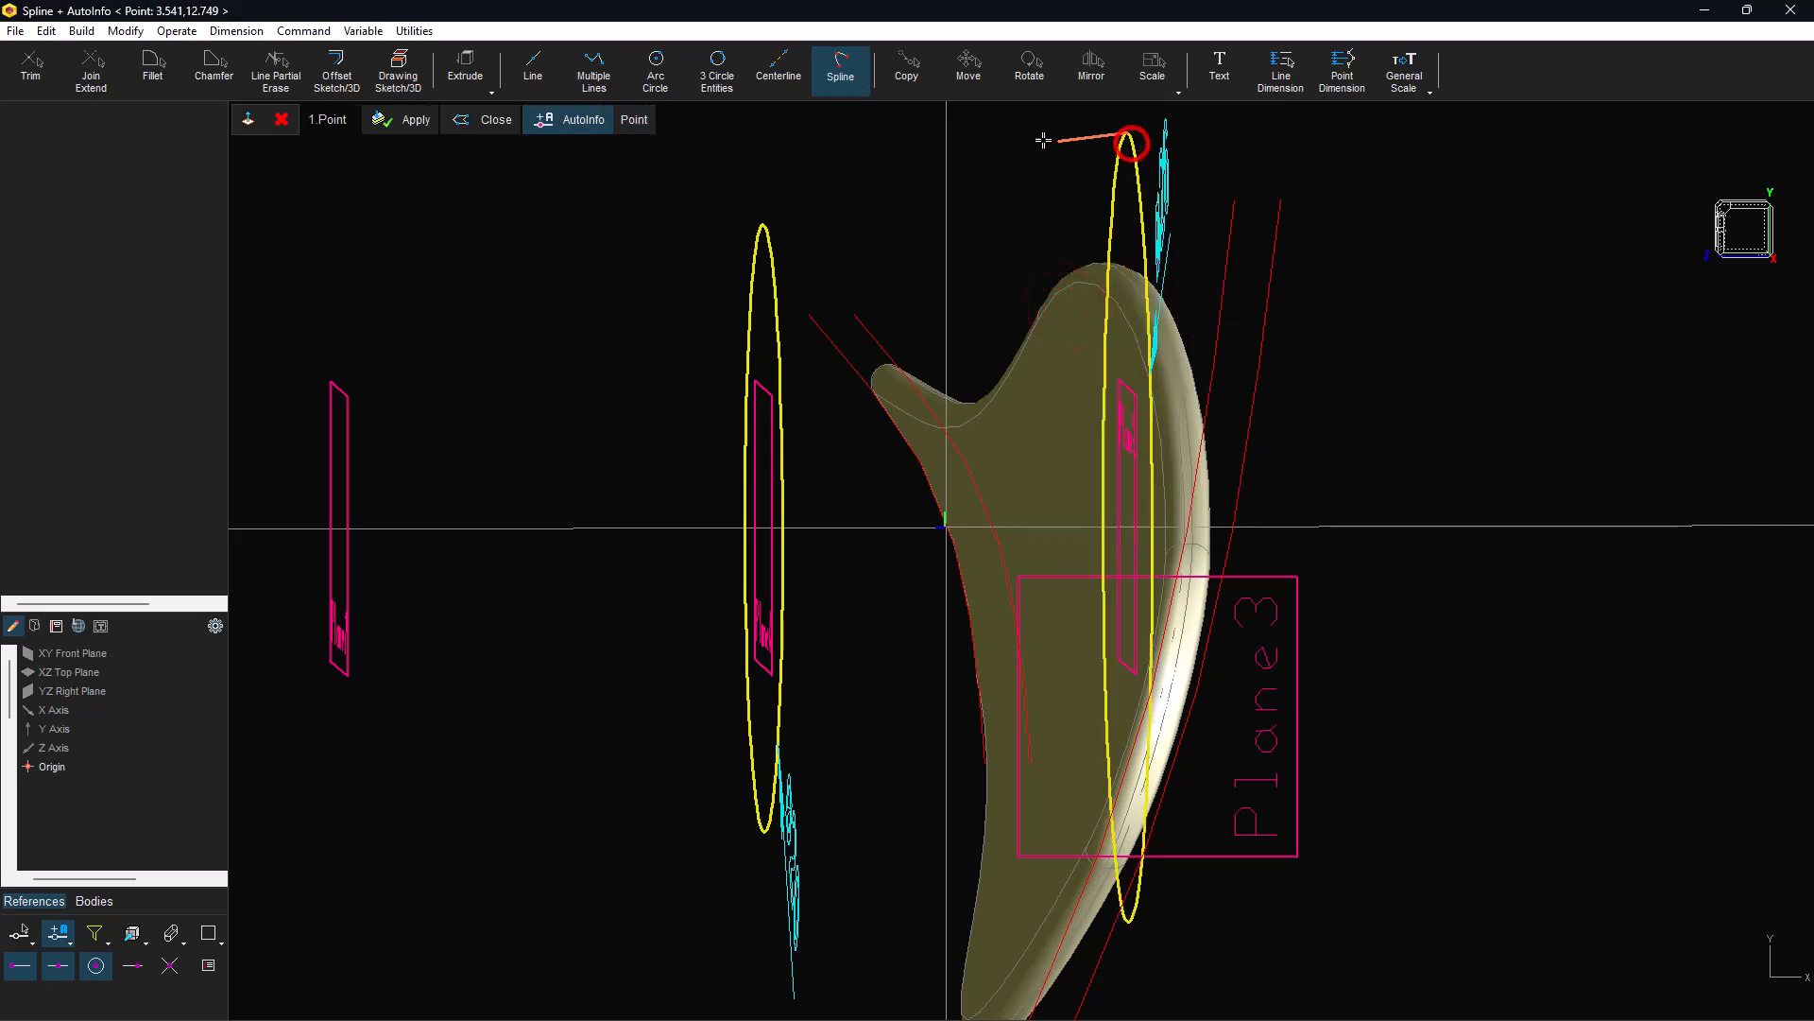
pyautogui.click(960, 150)
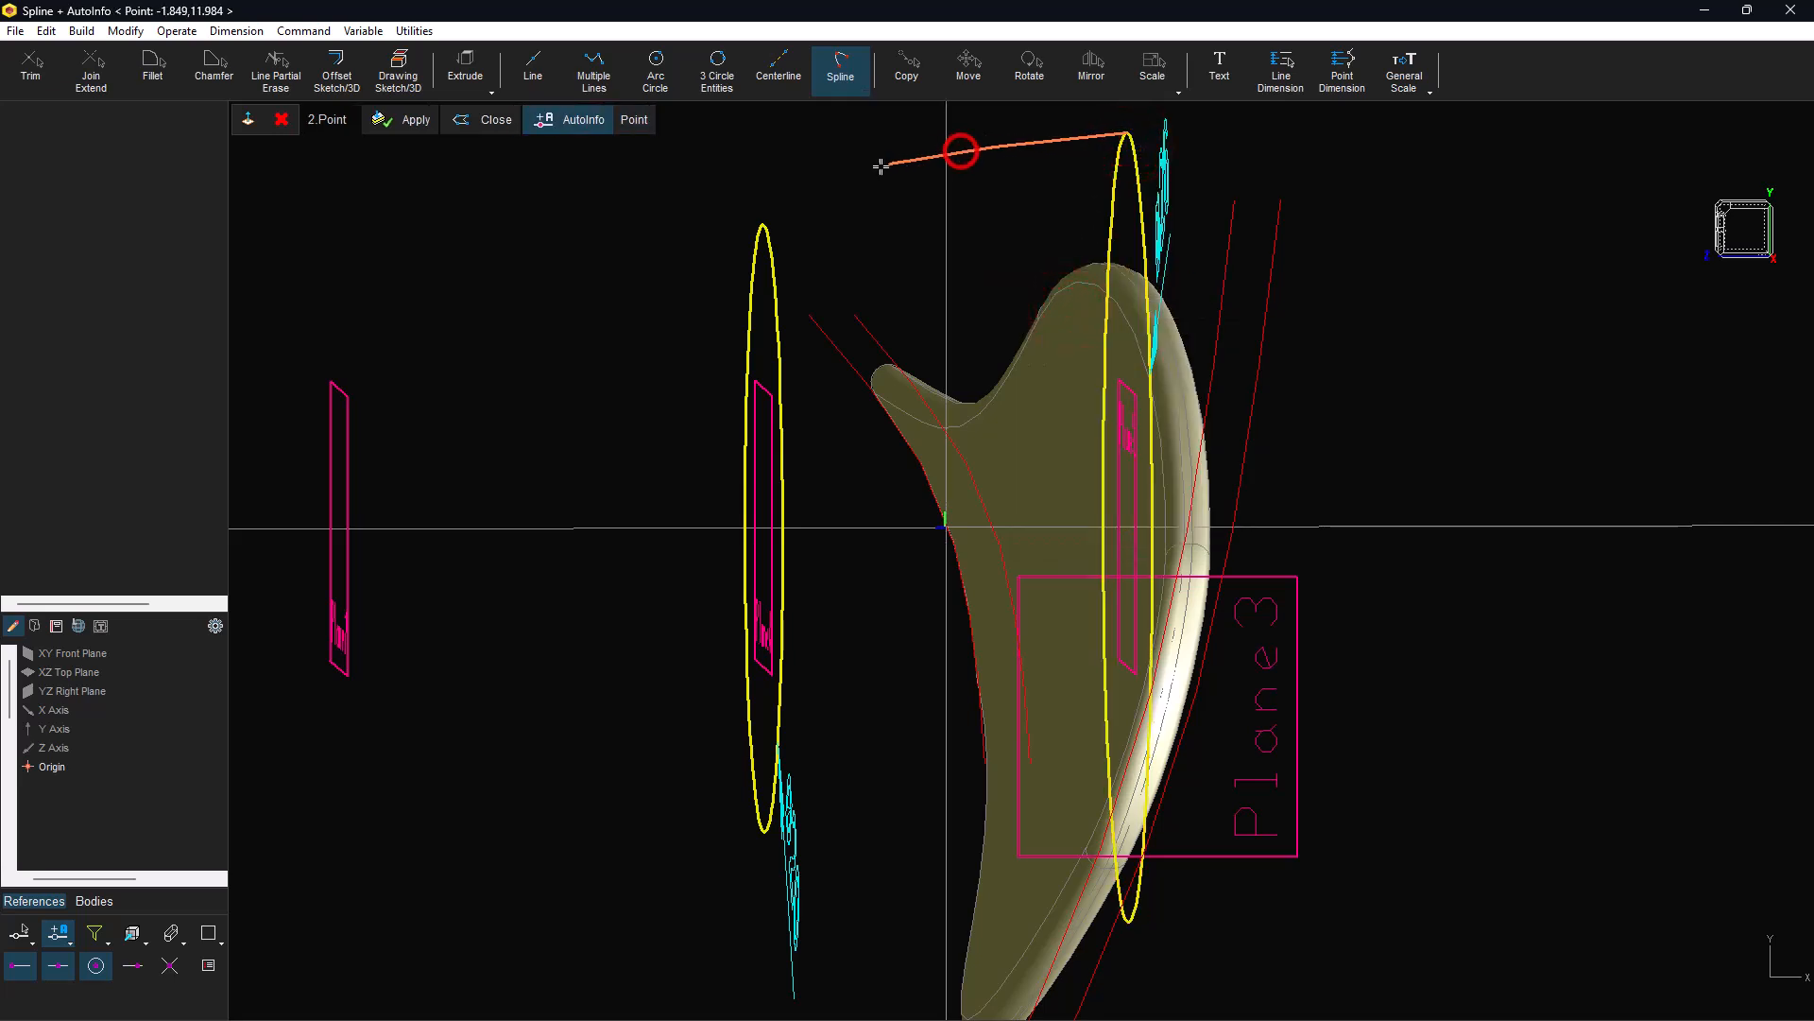
pyautogui.click(797, 203)
pyautogui.rightClick(769, 225)
pyautogui.click(818, 275)
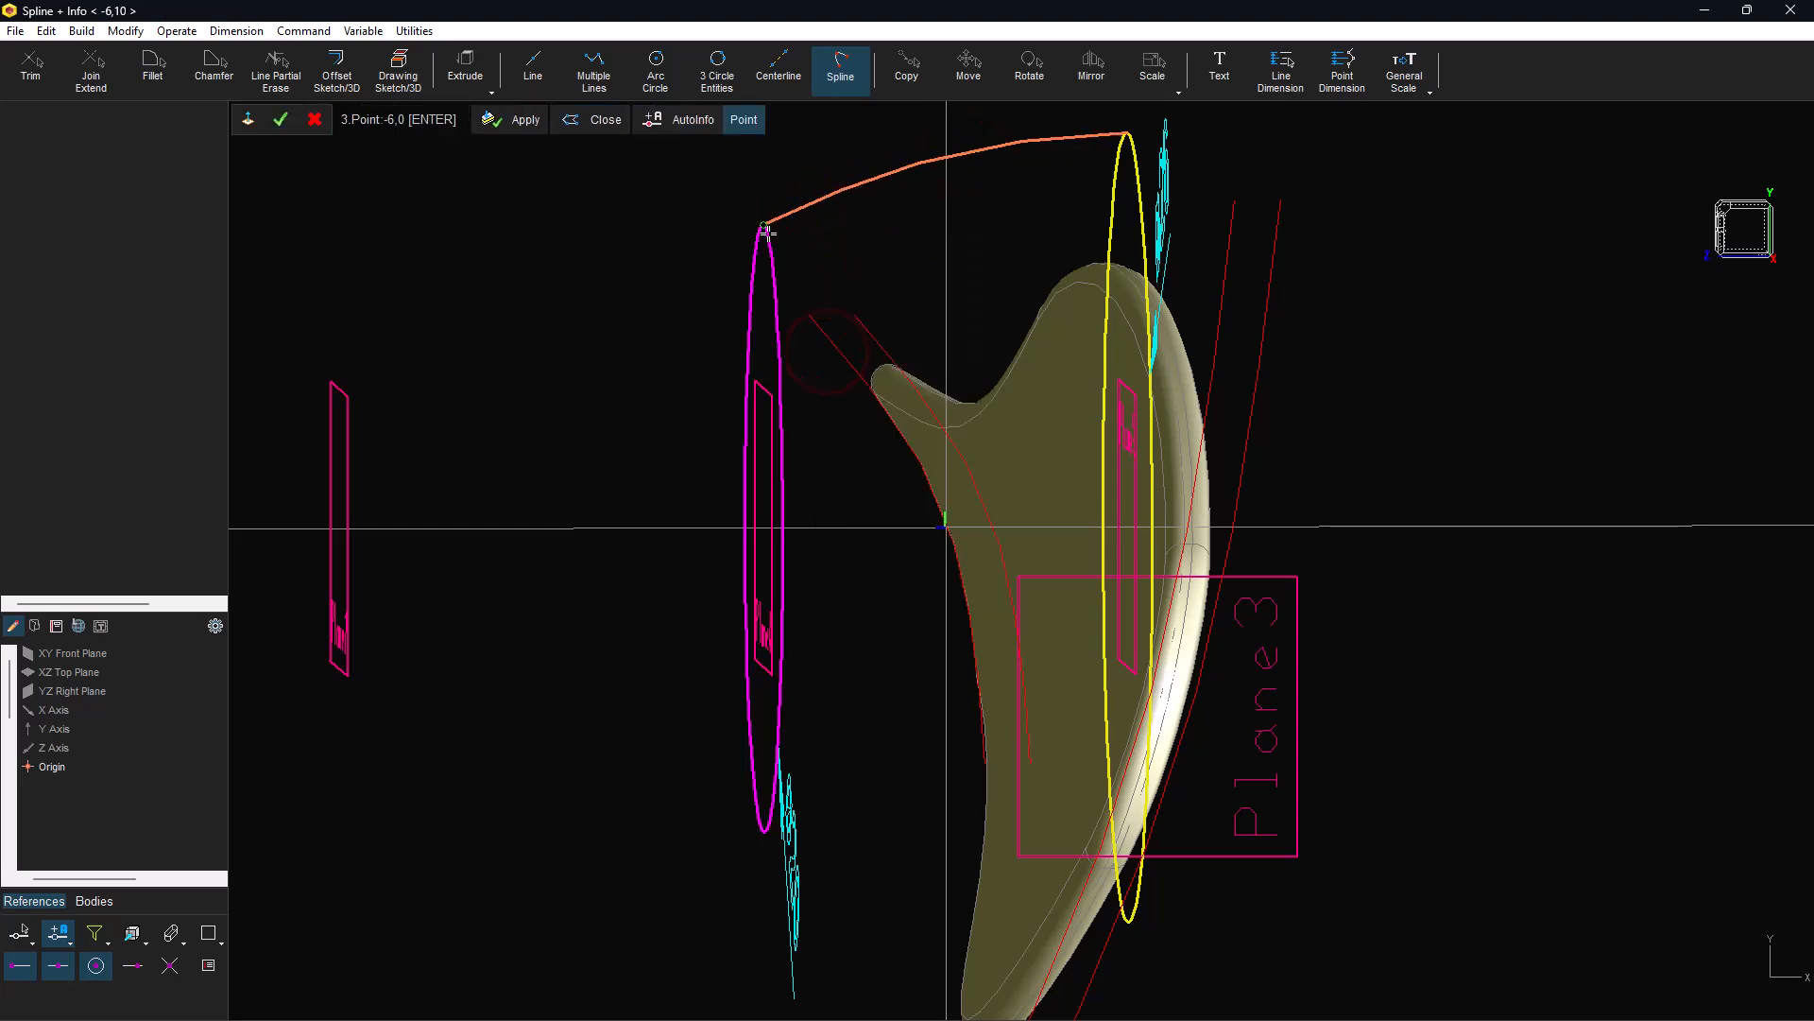
pyautogui.click(728, 236)
pyautogui.click(457, 121)
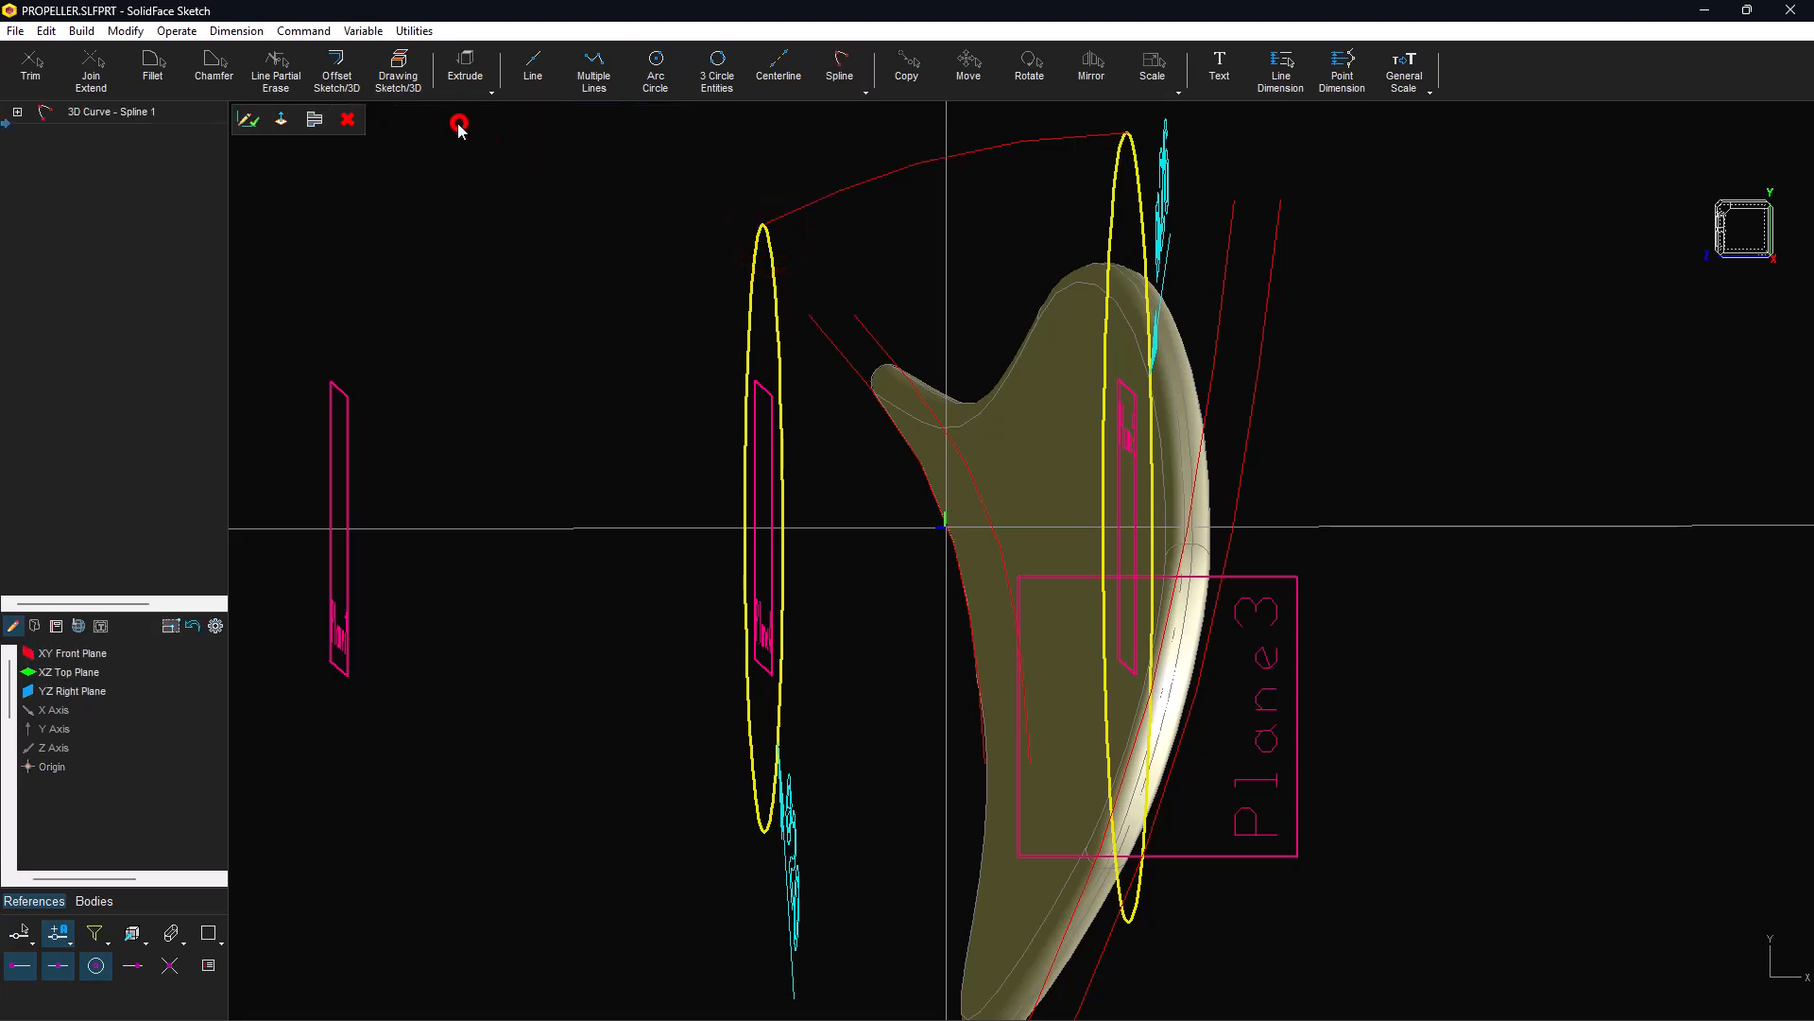
pyautogui.click(247, 123)
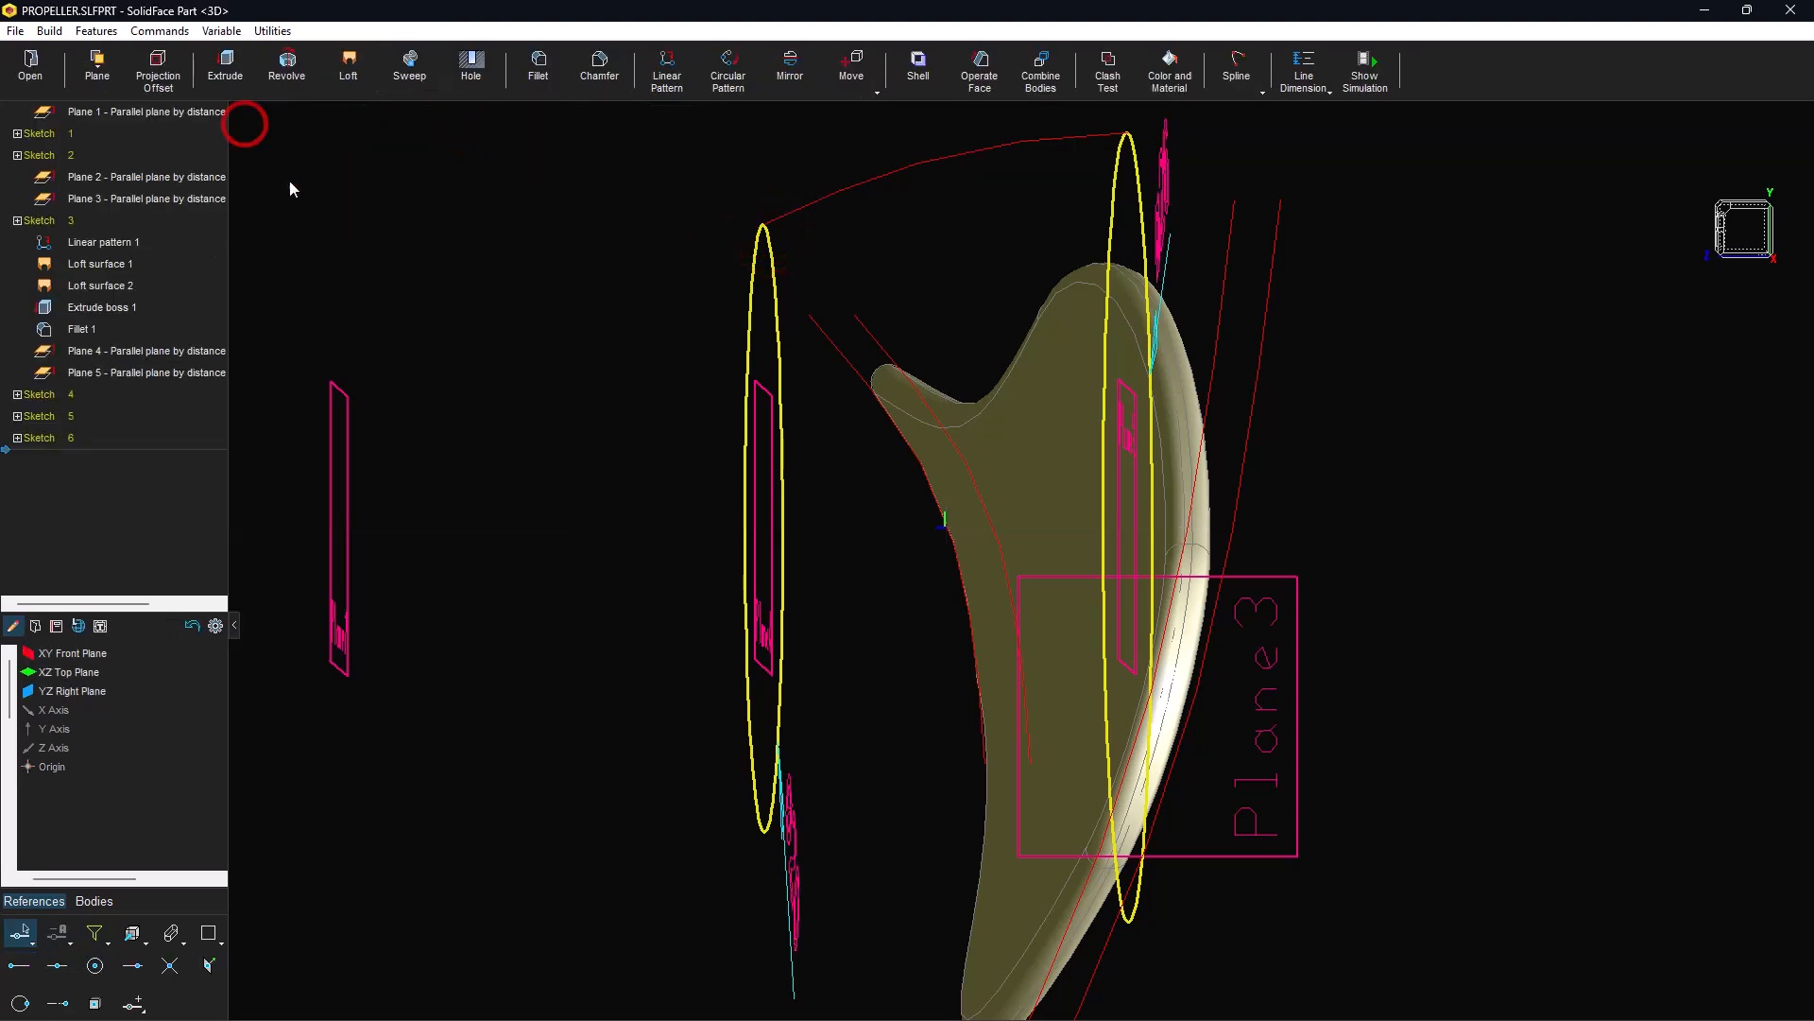
# Mirror the spline joining the two circles about the XZ Top Plane.
pyautogui.click(790, 73)
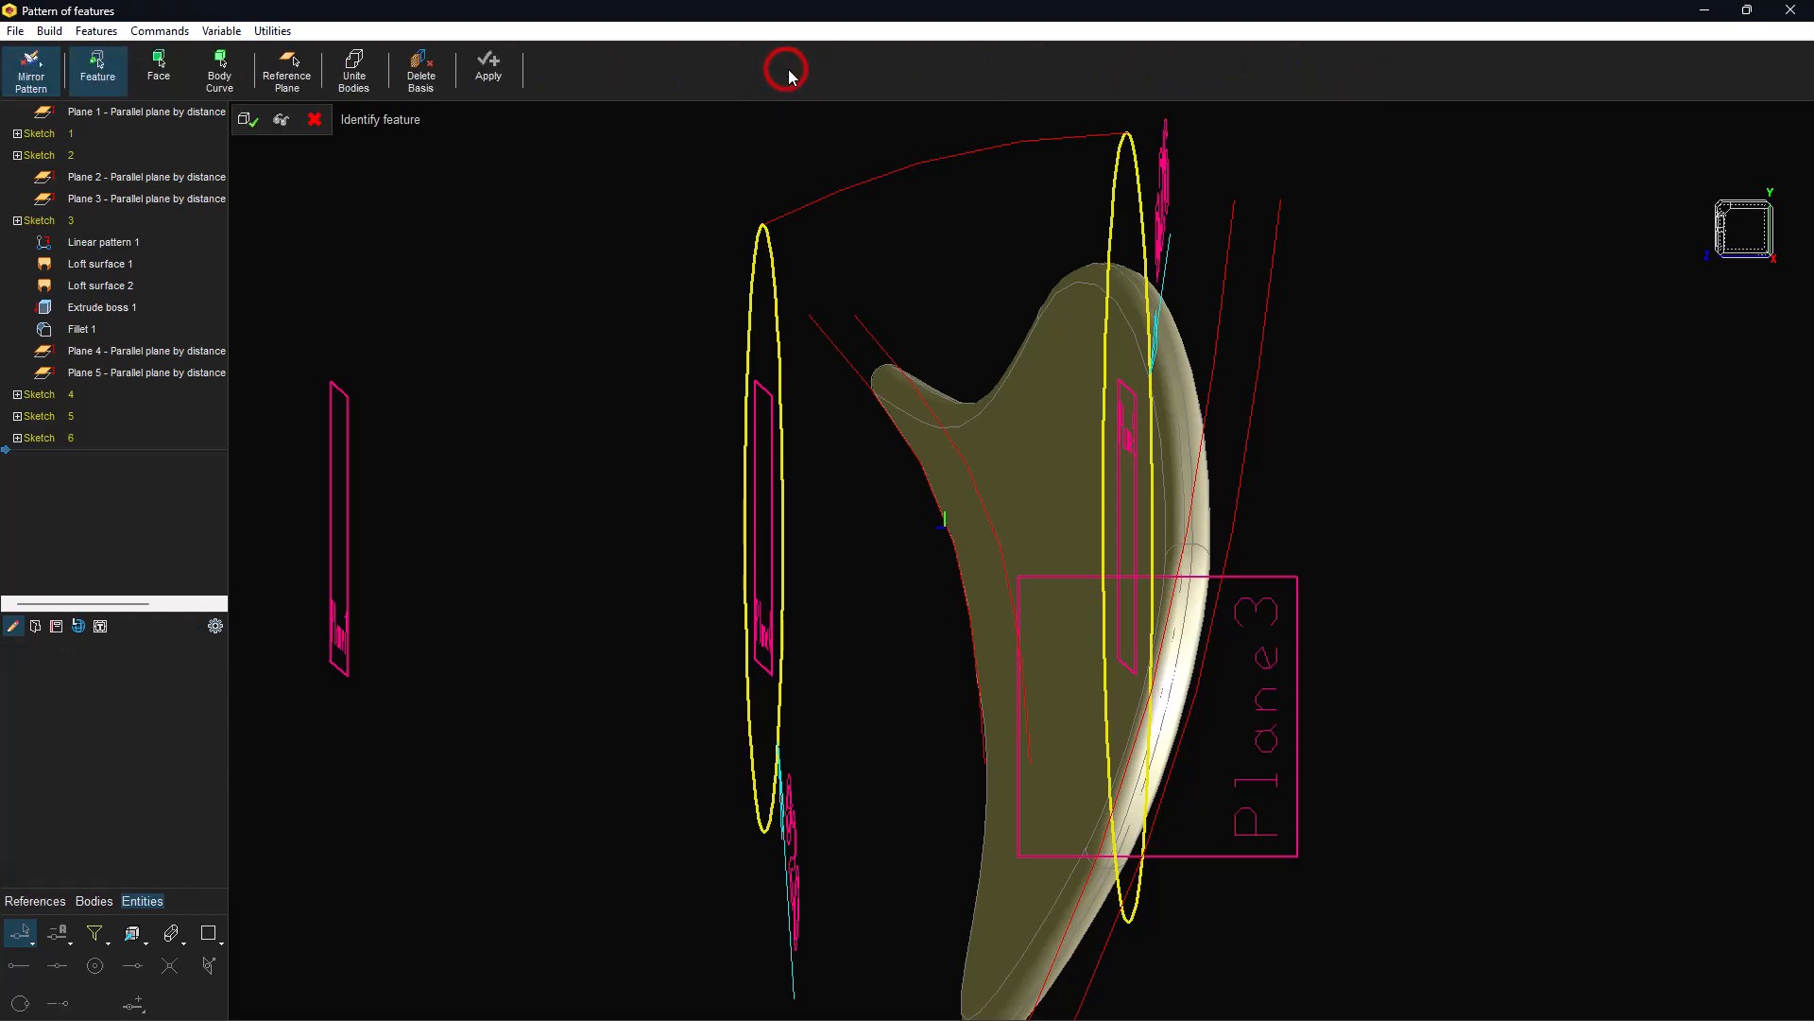
pyautogui.click(286, 78)
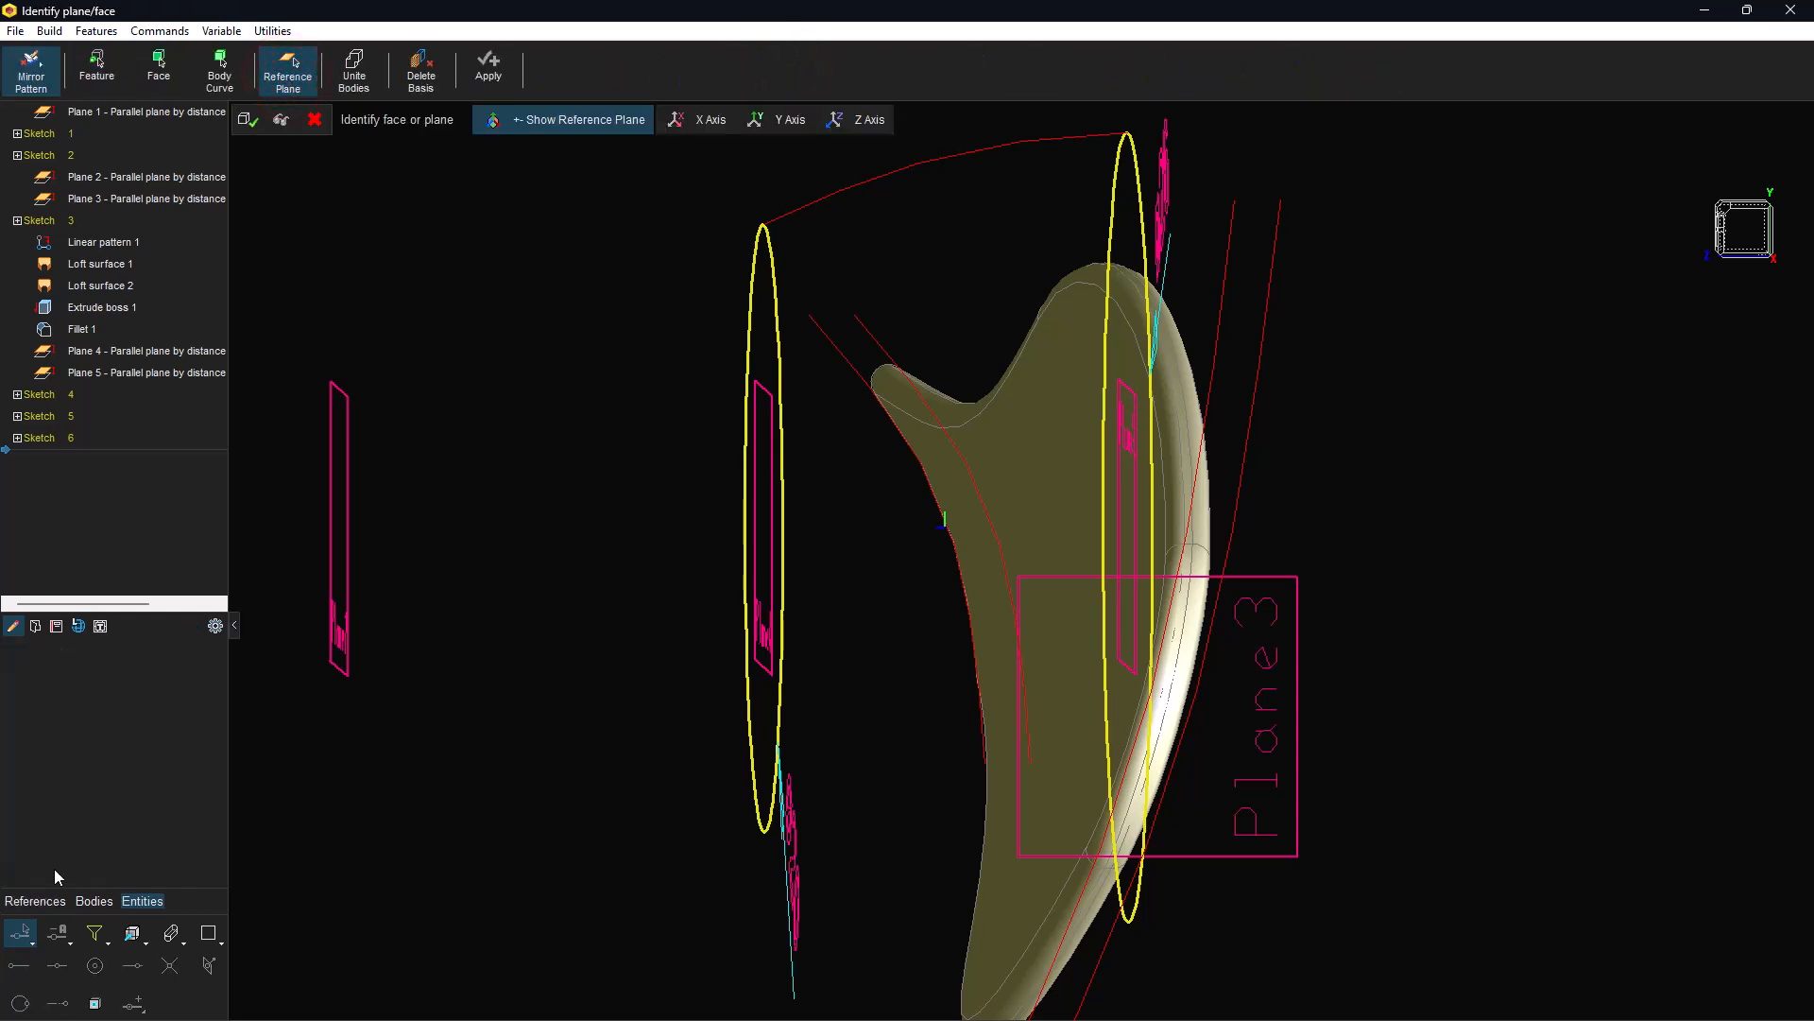
pyautogui.click(35, 901)
pyautogui.click(101, 652)
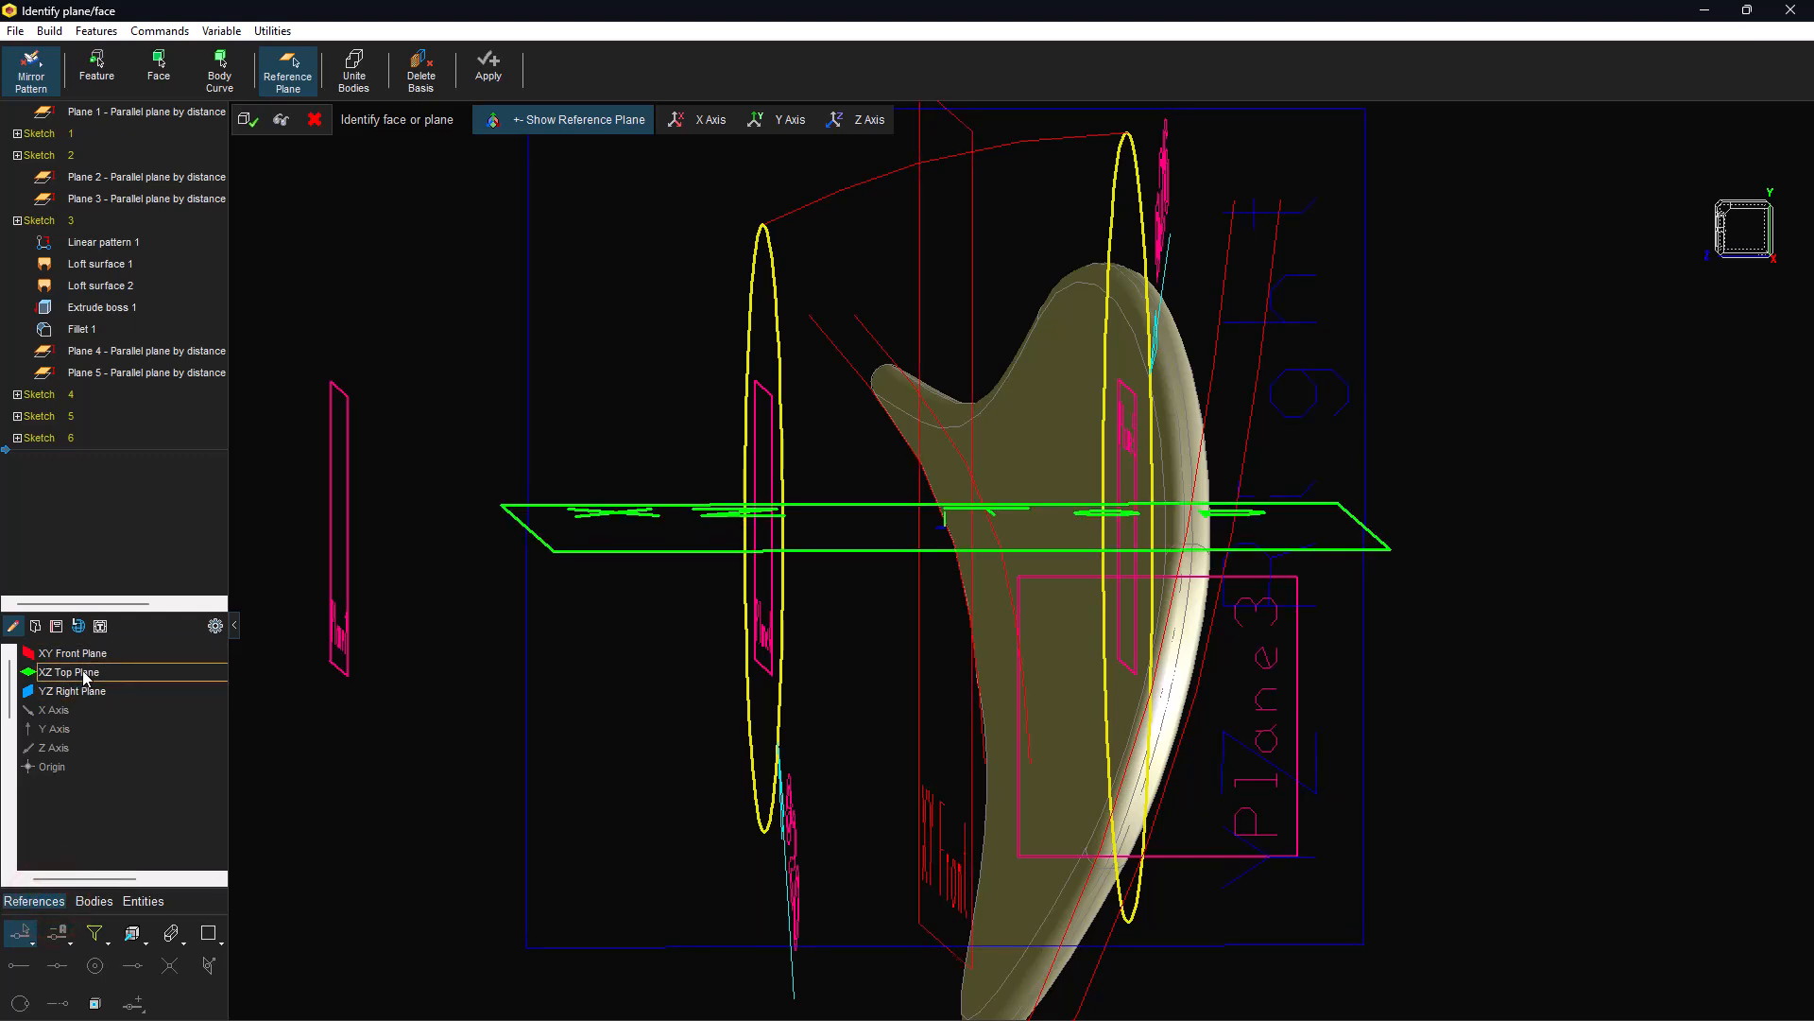
pyautogui.click(82, 671)
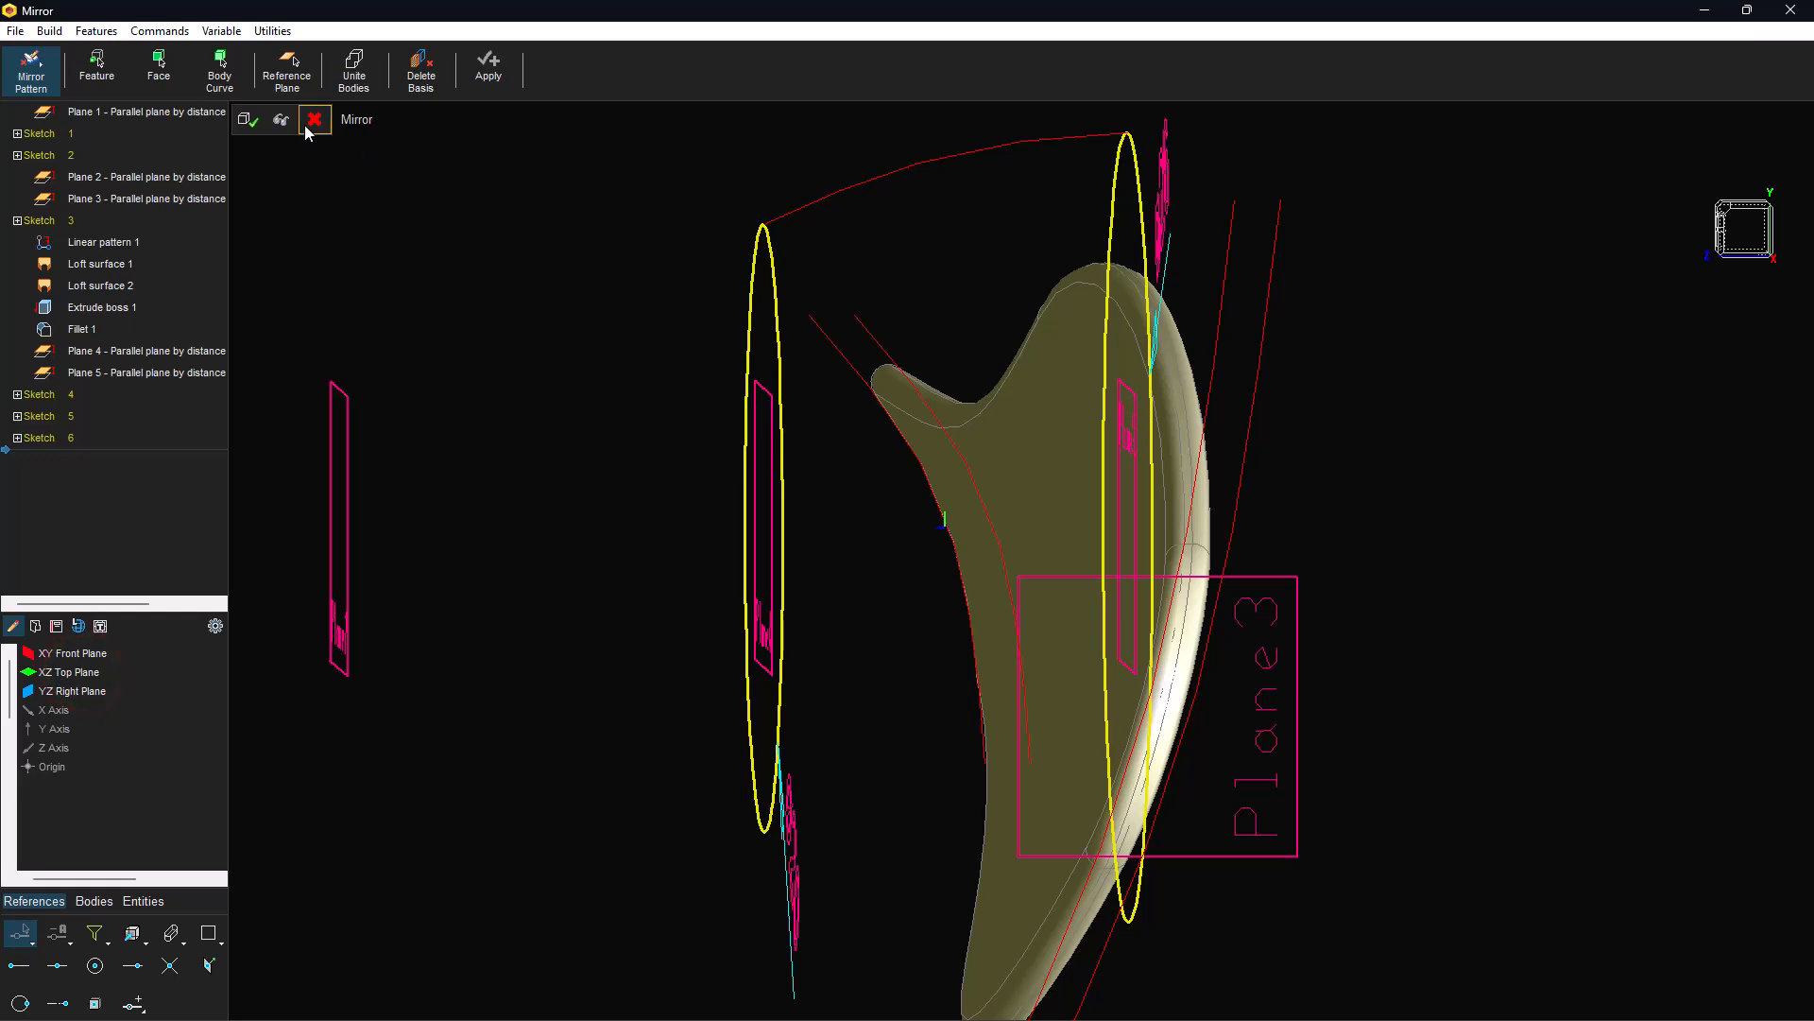
pyautogui.click(239, 87)
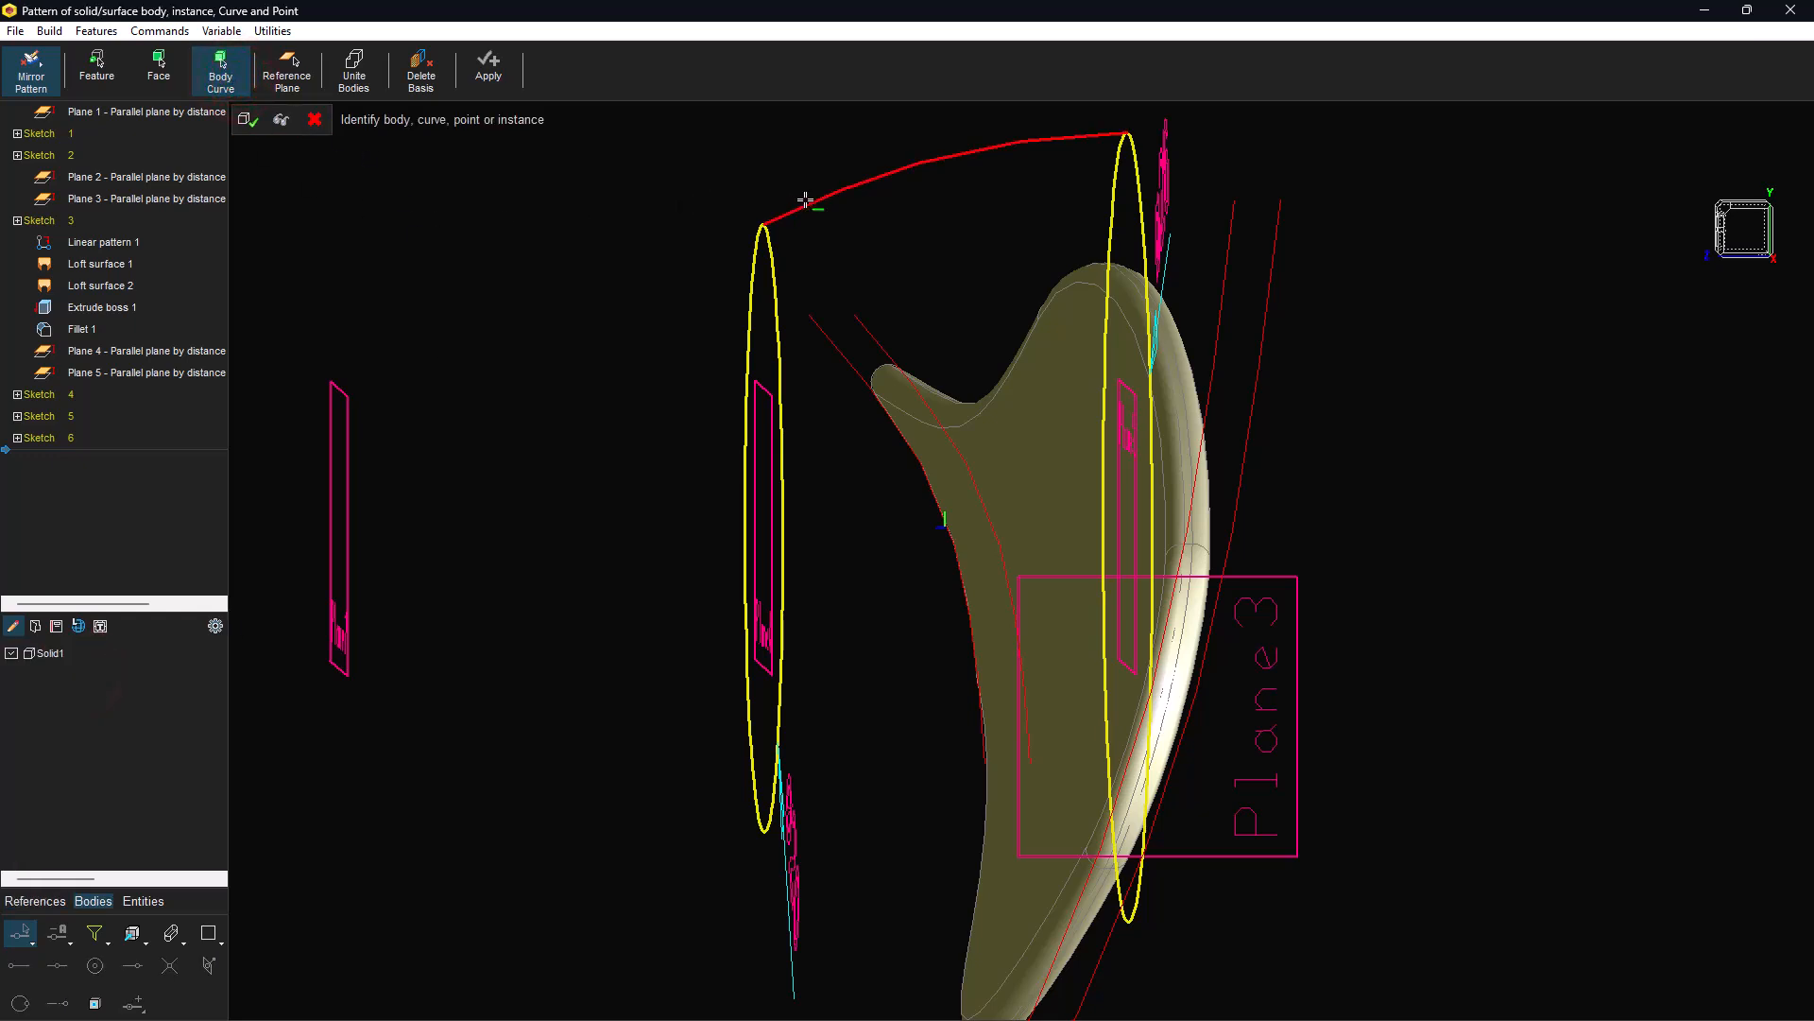
pyautogui.click(281, 126)
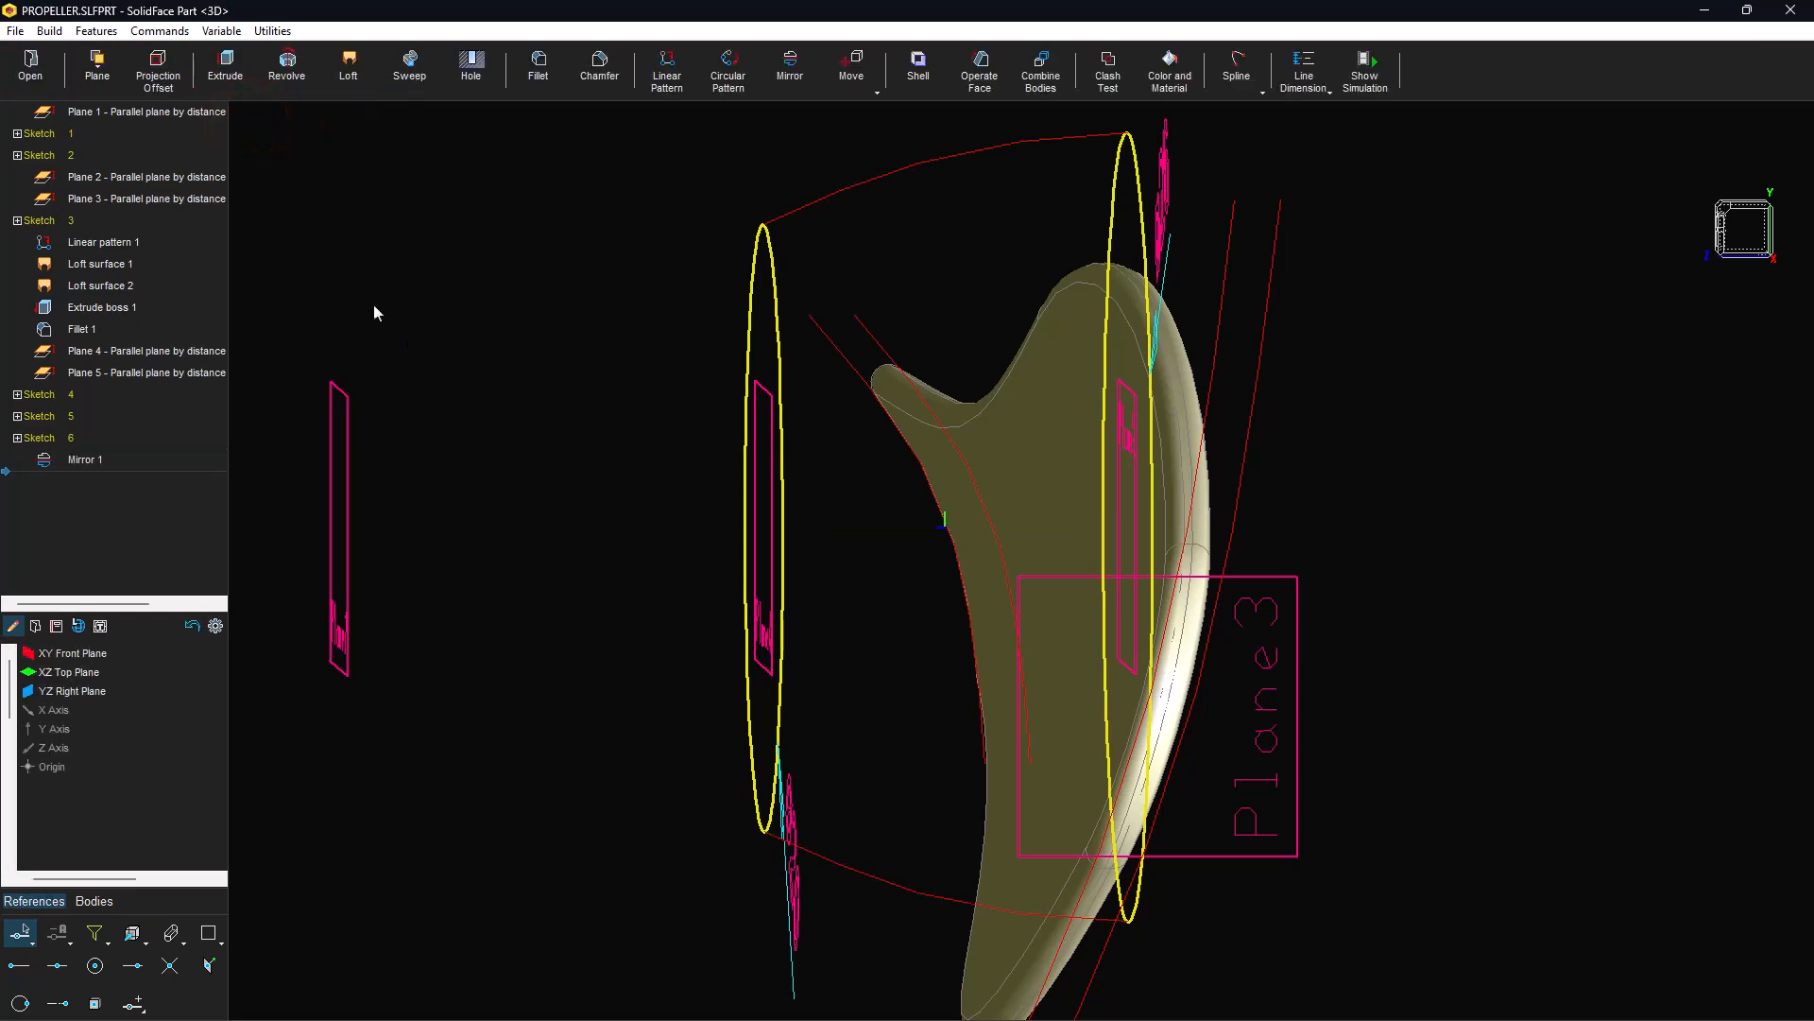
pyautogui.moveTo(455, 344)
pyautogui.mouseDown(button='middle')
pyautogui.moveTo(581, 559)
pyautogui.moveTo(579, 590)
pyautogui.mouseUp(button='middle')
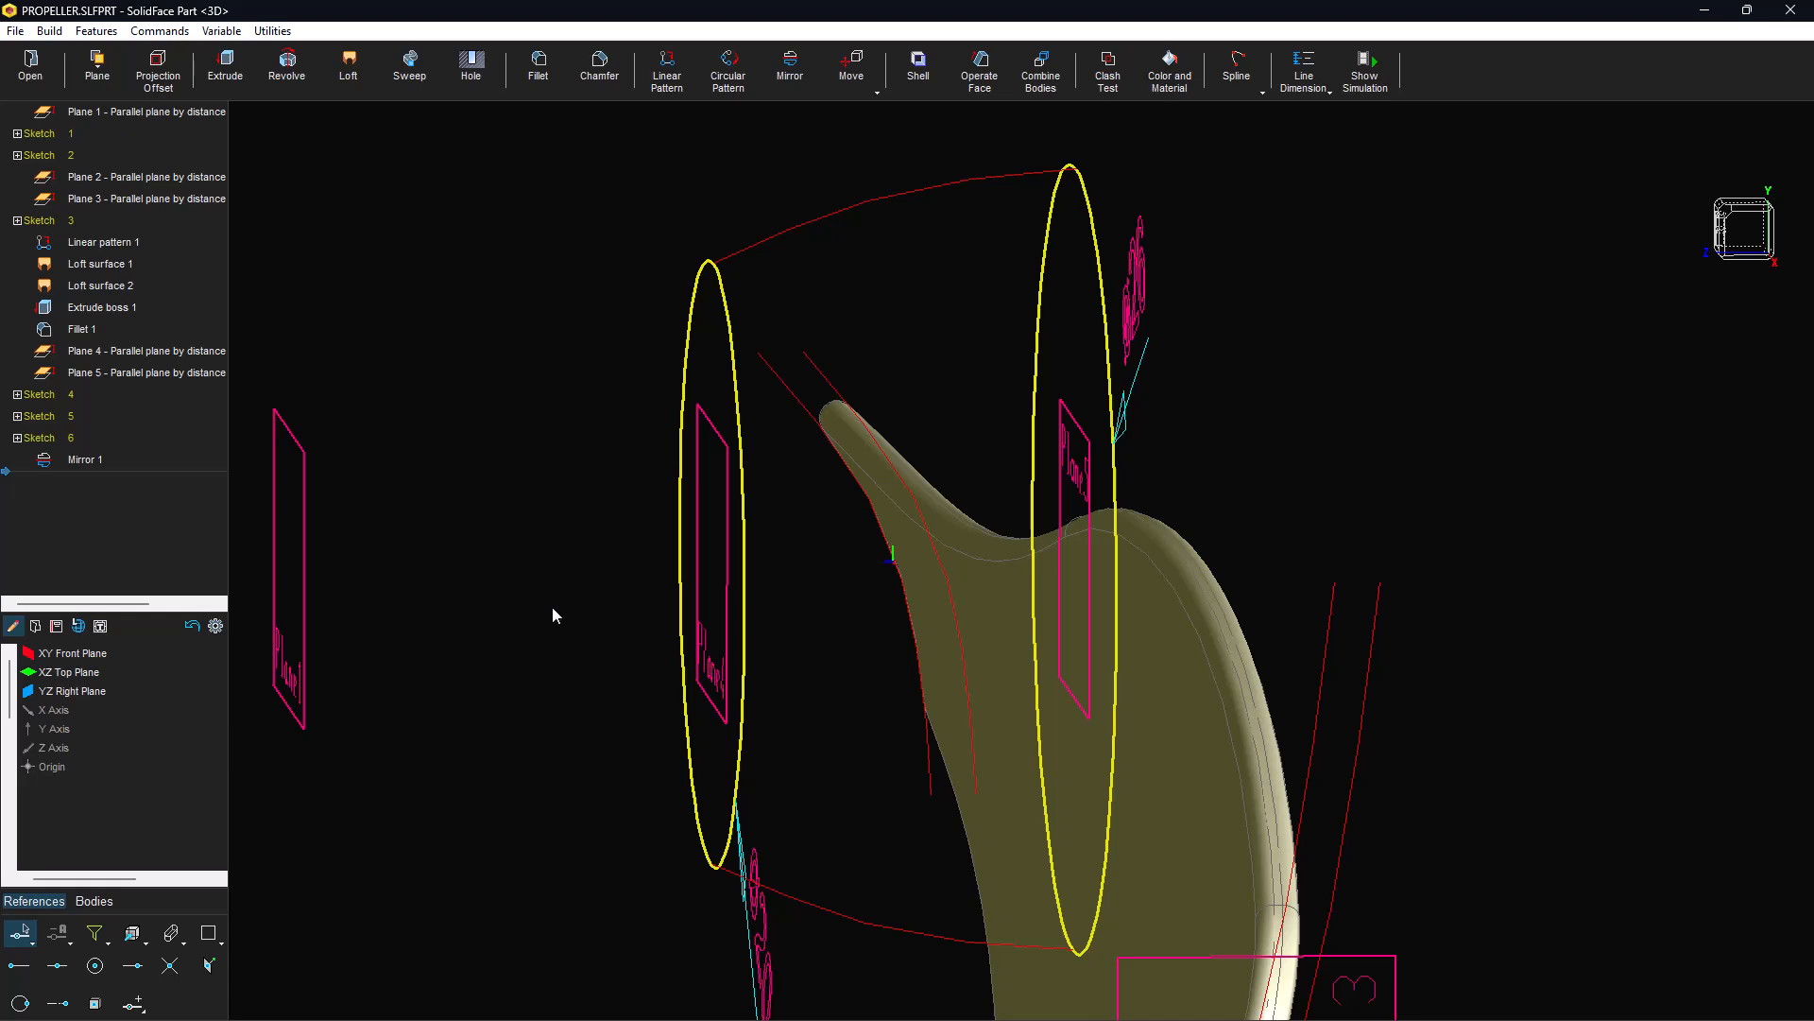
# Create a boss loft between the two hub circles, using the upper spline and its mirrored copy as guides.
pyautogui.click(349, 68)
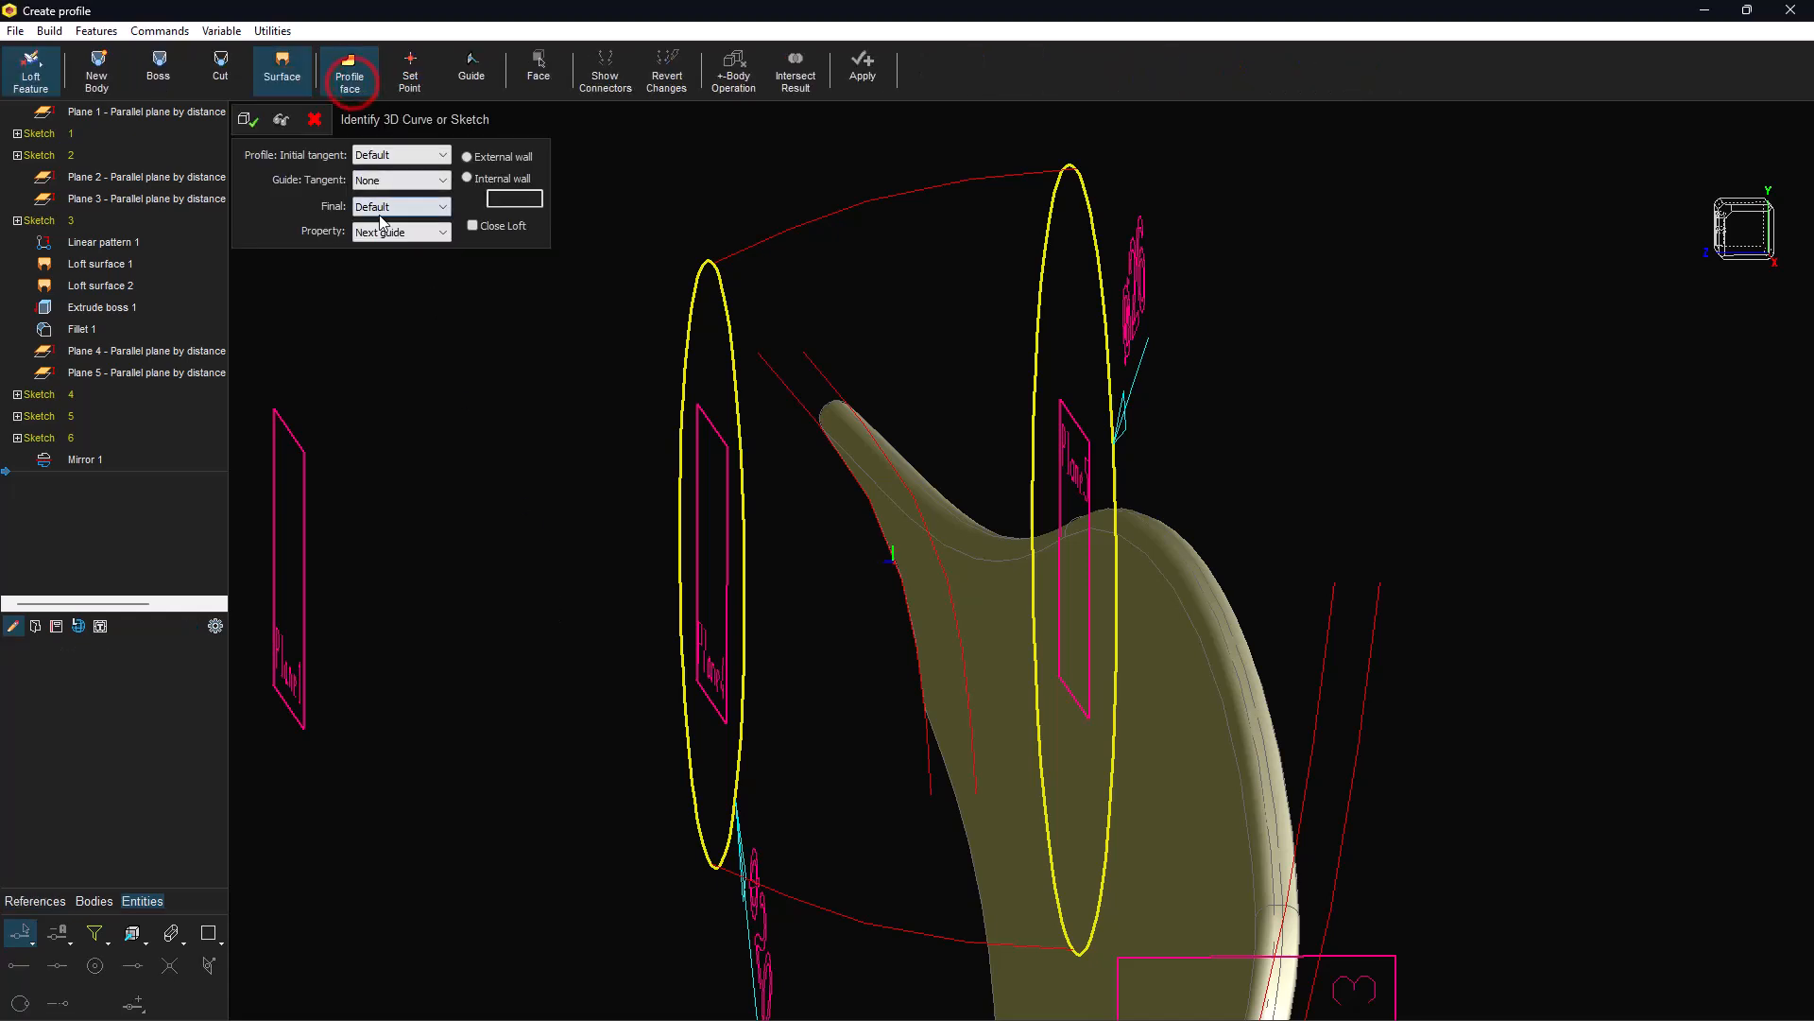
pyautogui.click(144, 74)
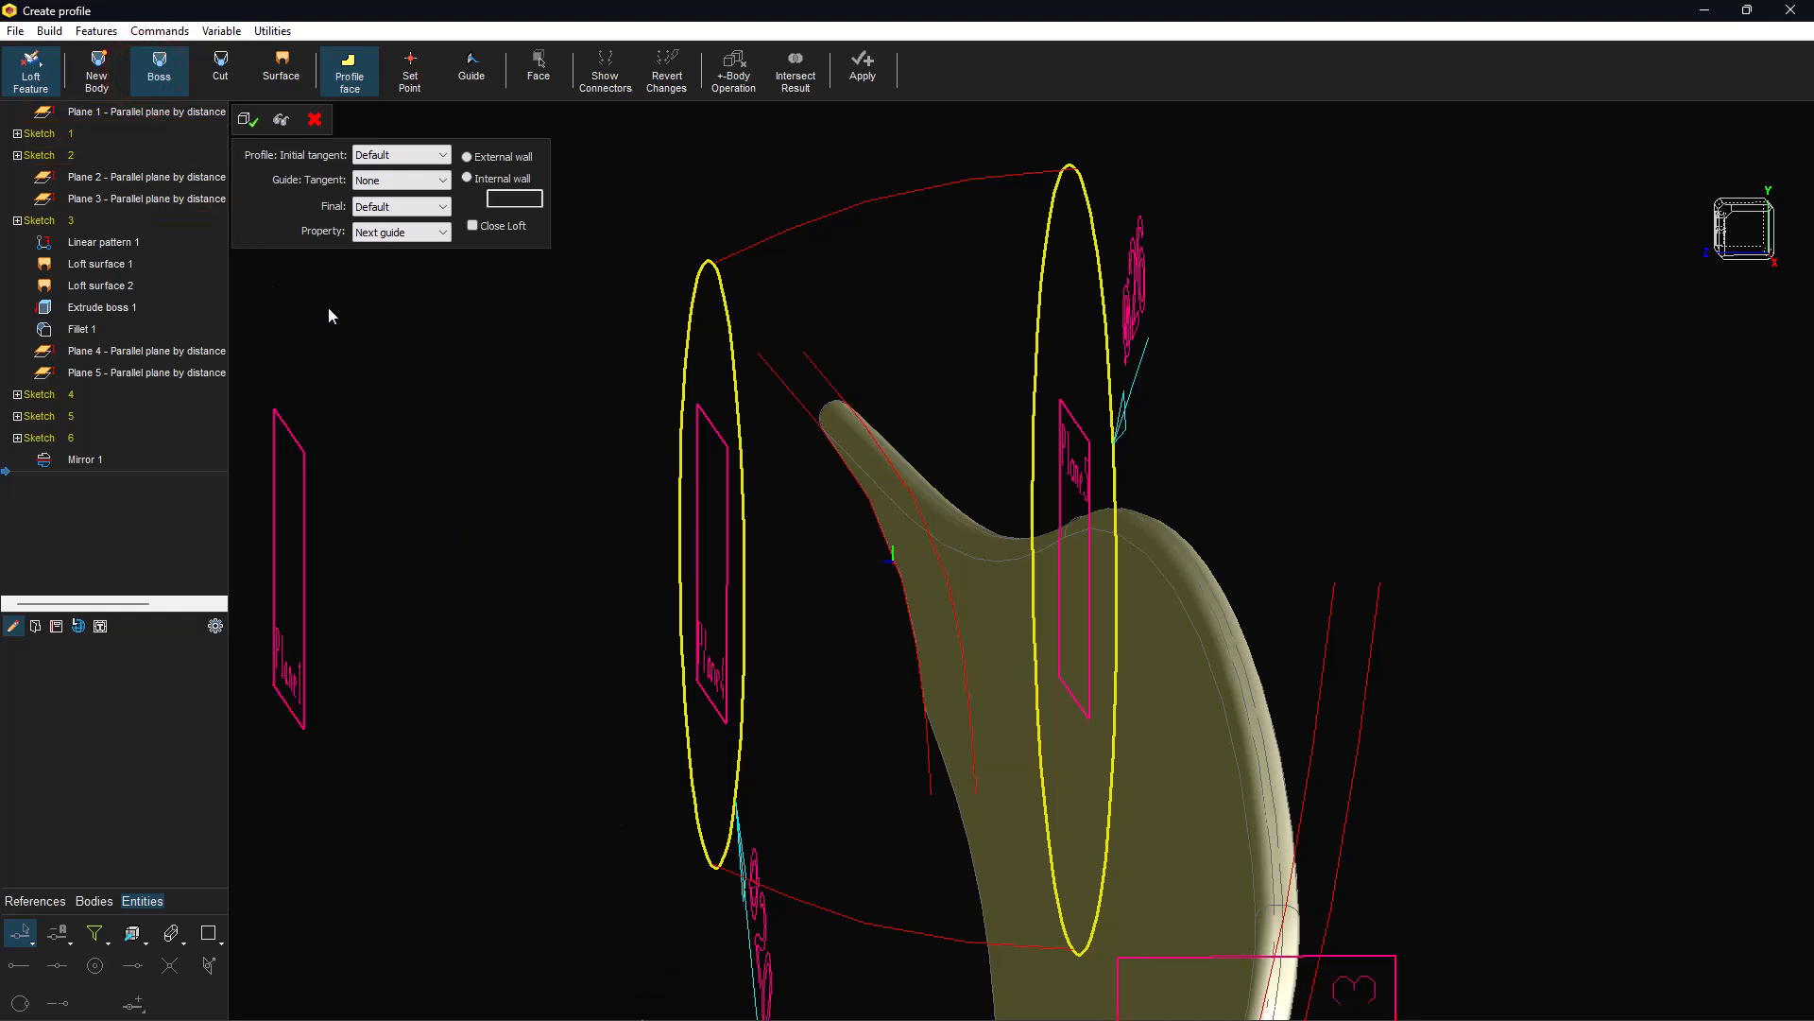
pyautogui.click(1092, 196)
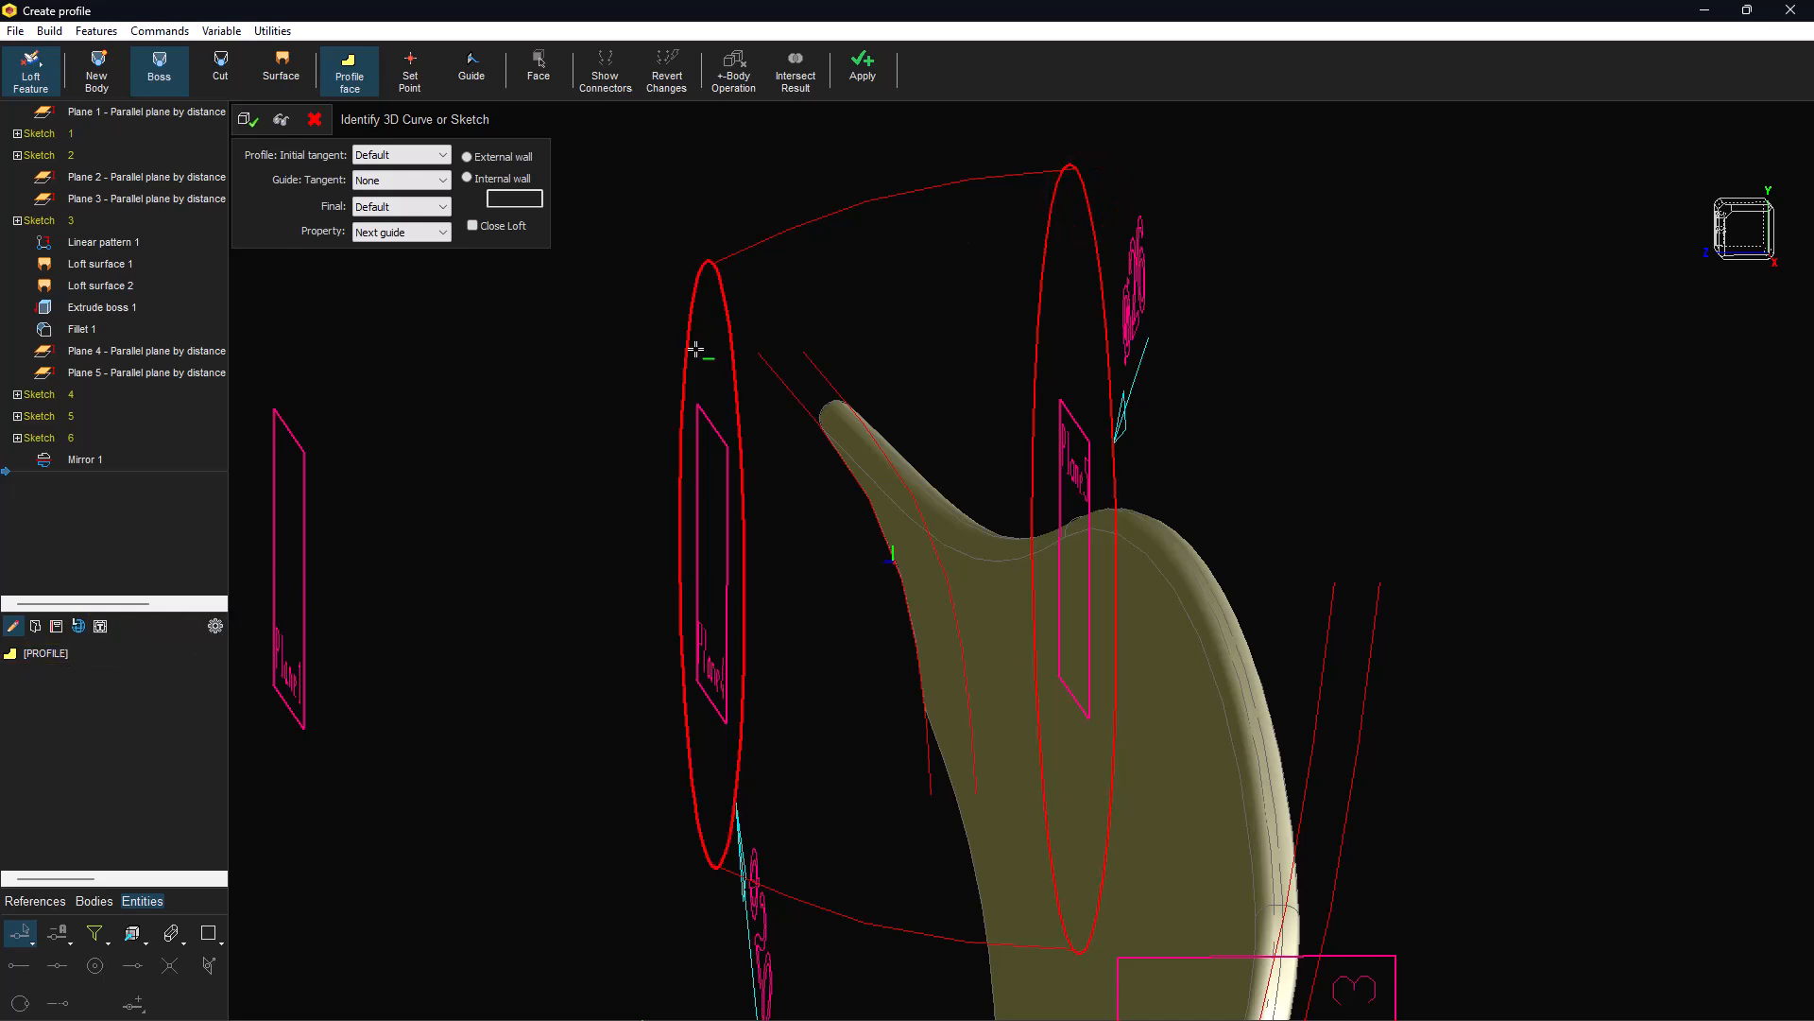
pyautogui.click(725, 293)
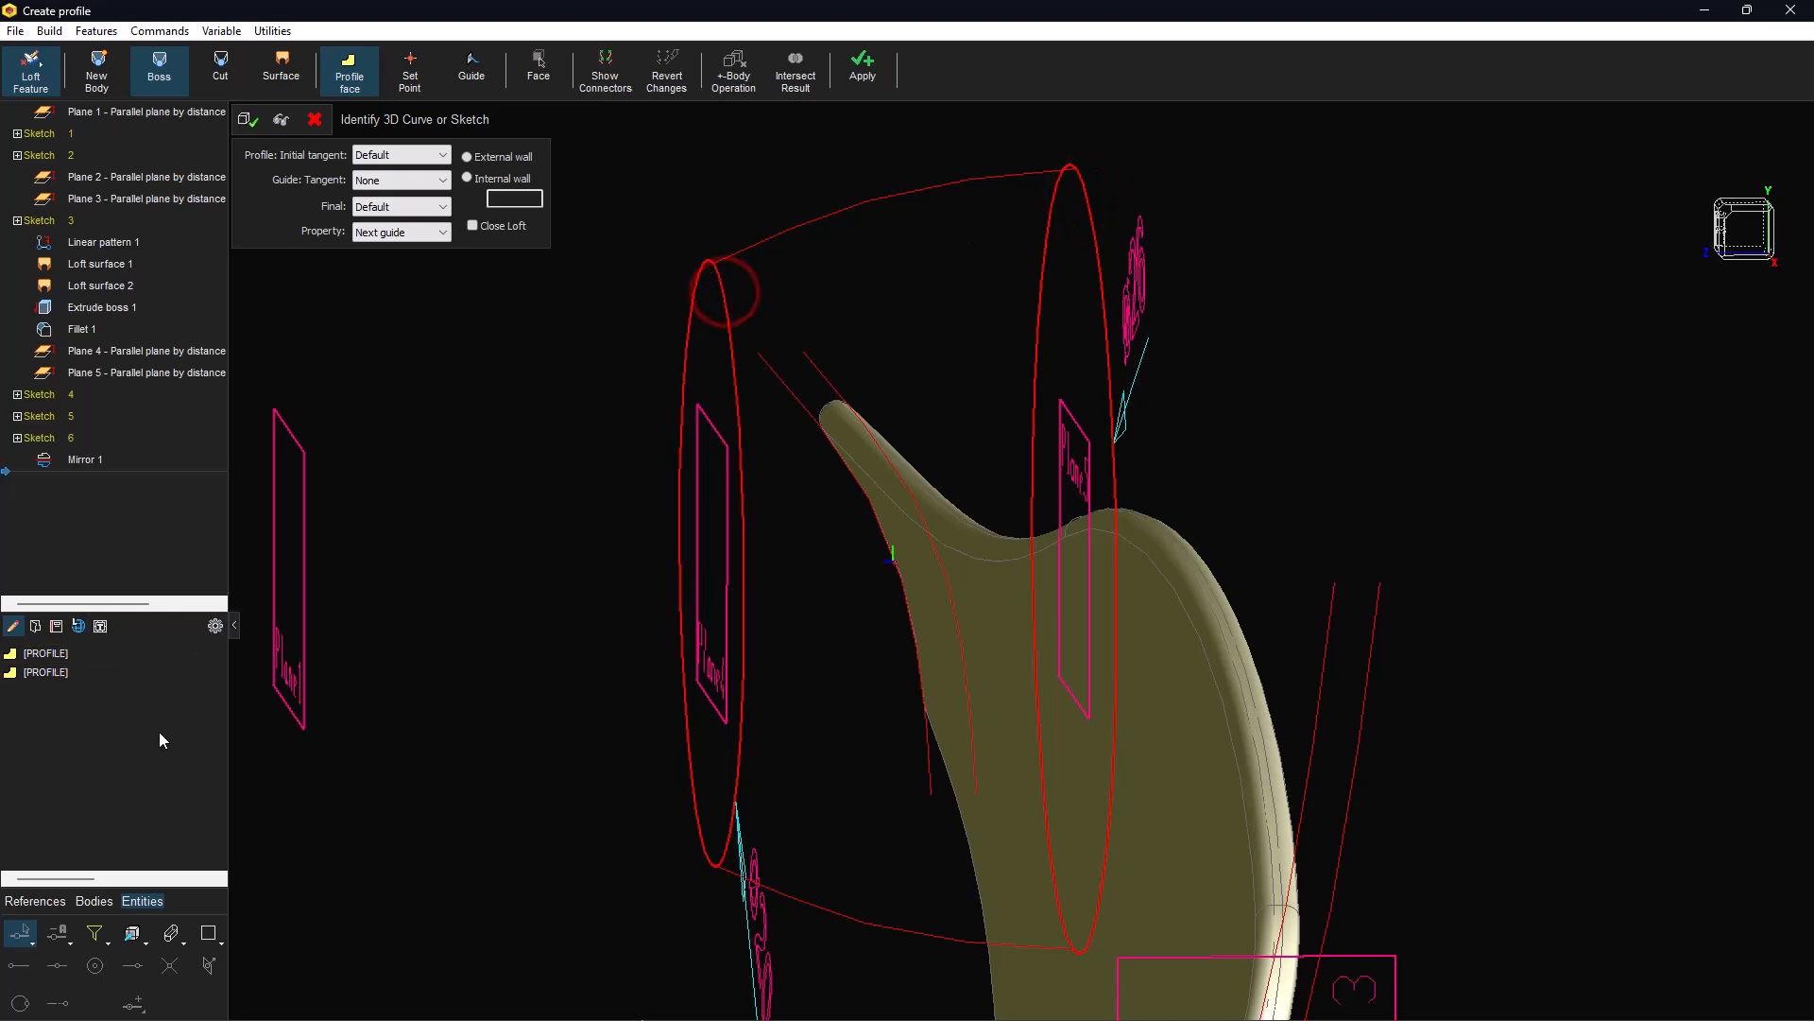
pyautogui.click(471, 85)
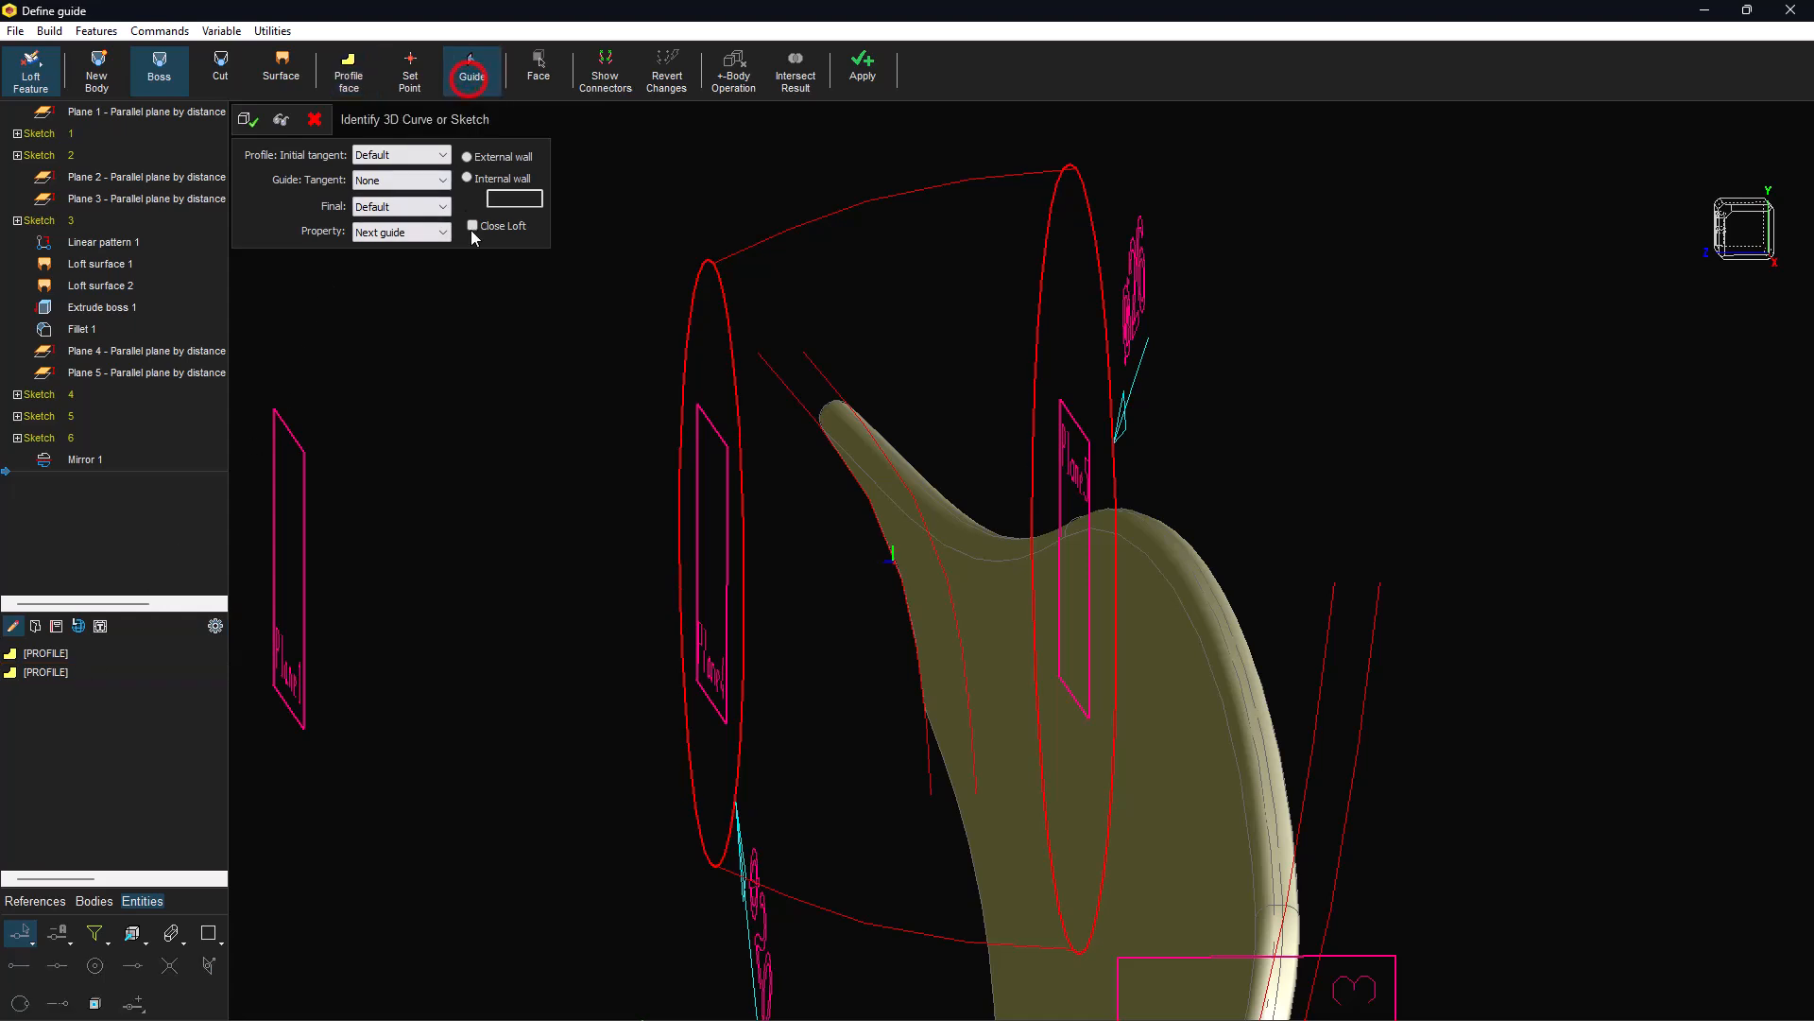
pyautogui.click(1007, 171)
pyautogui.click(472, 73)
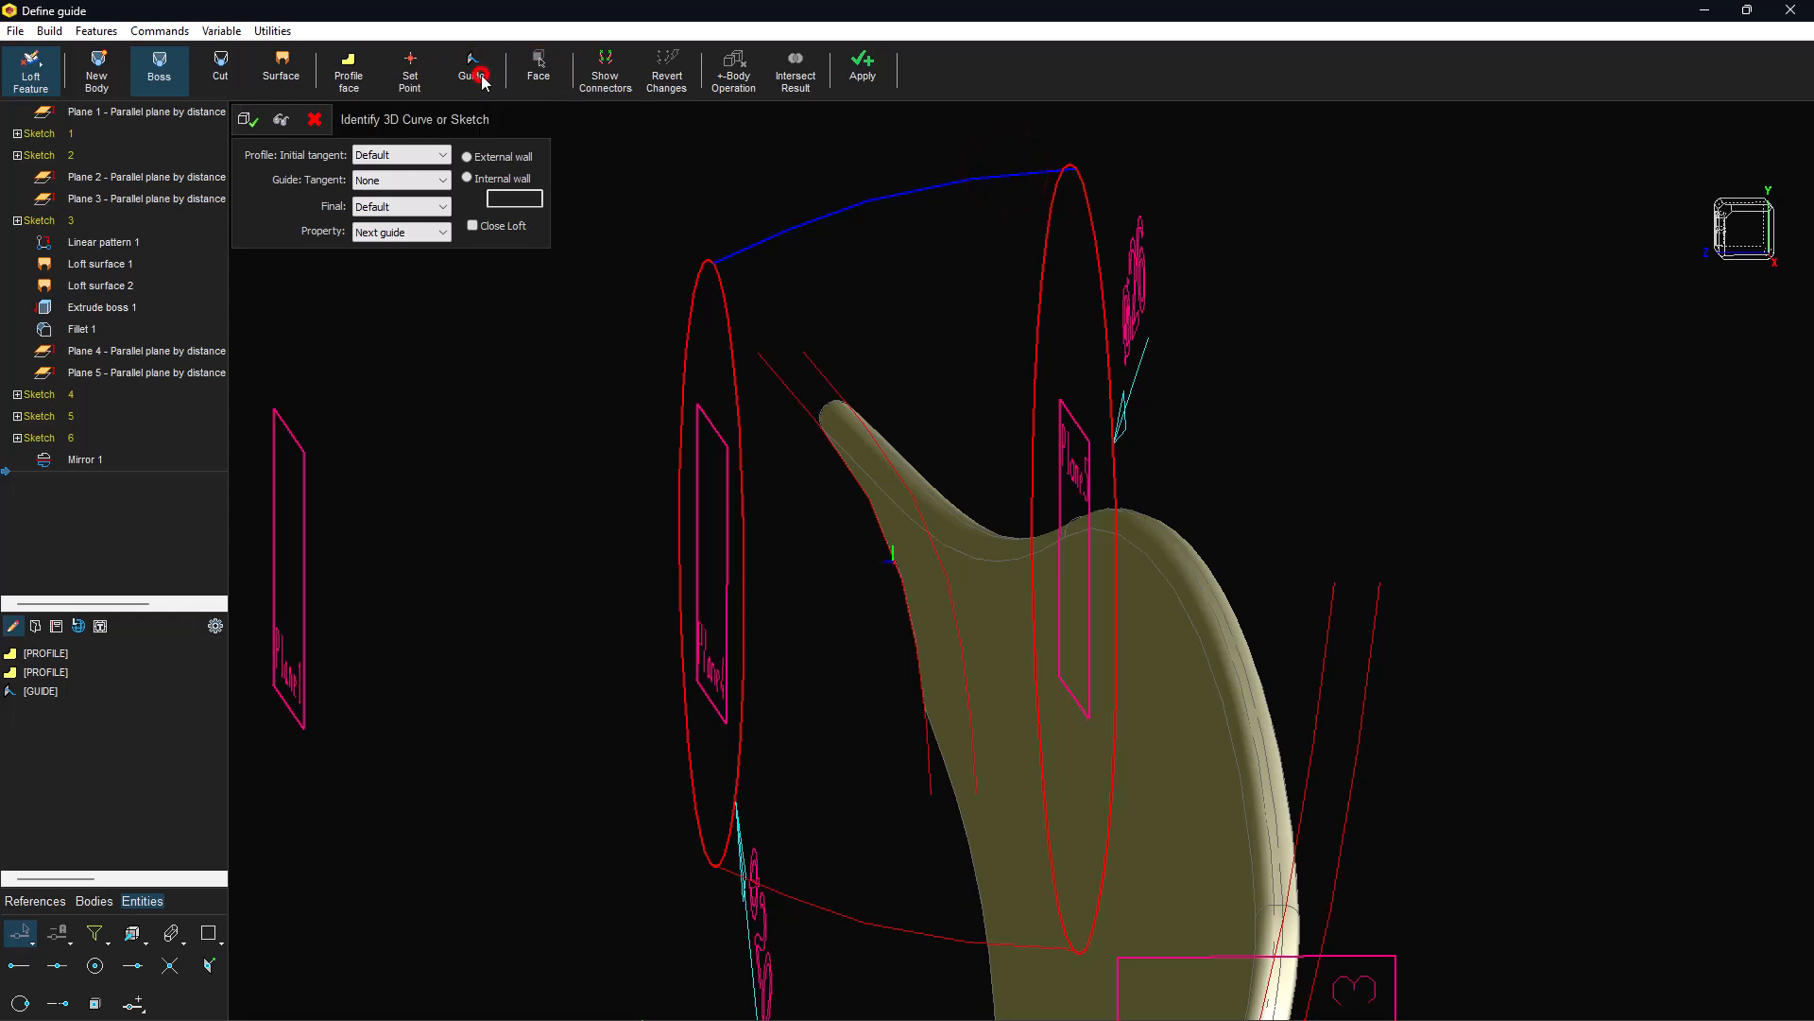
pyautogui.click(1031, 945)
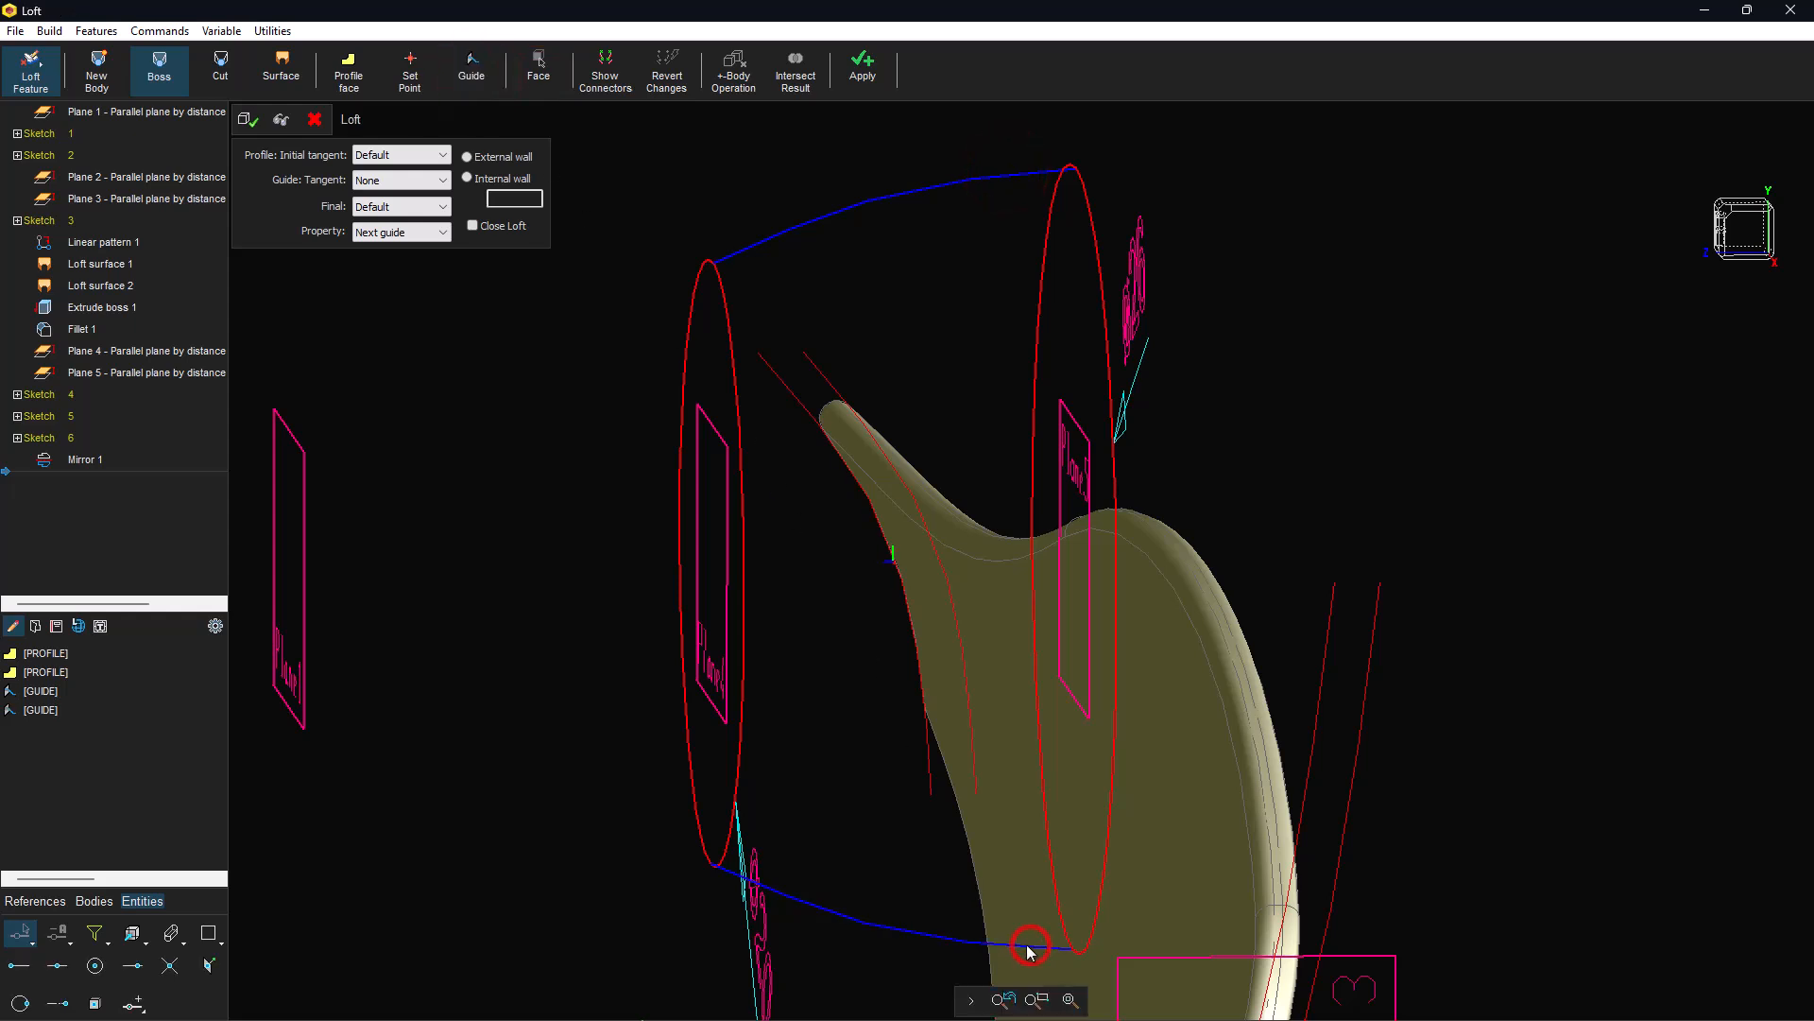
pyautogui.click(279, 122)
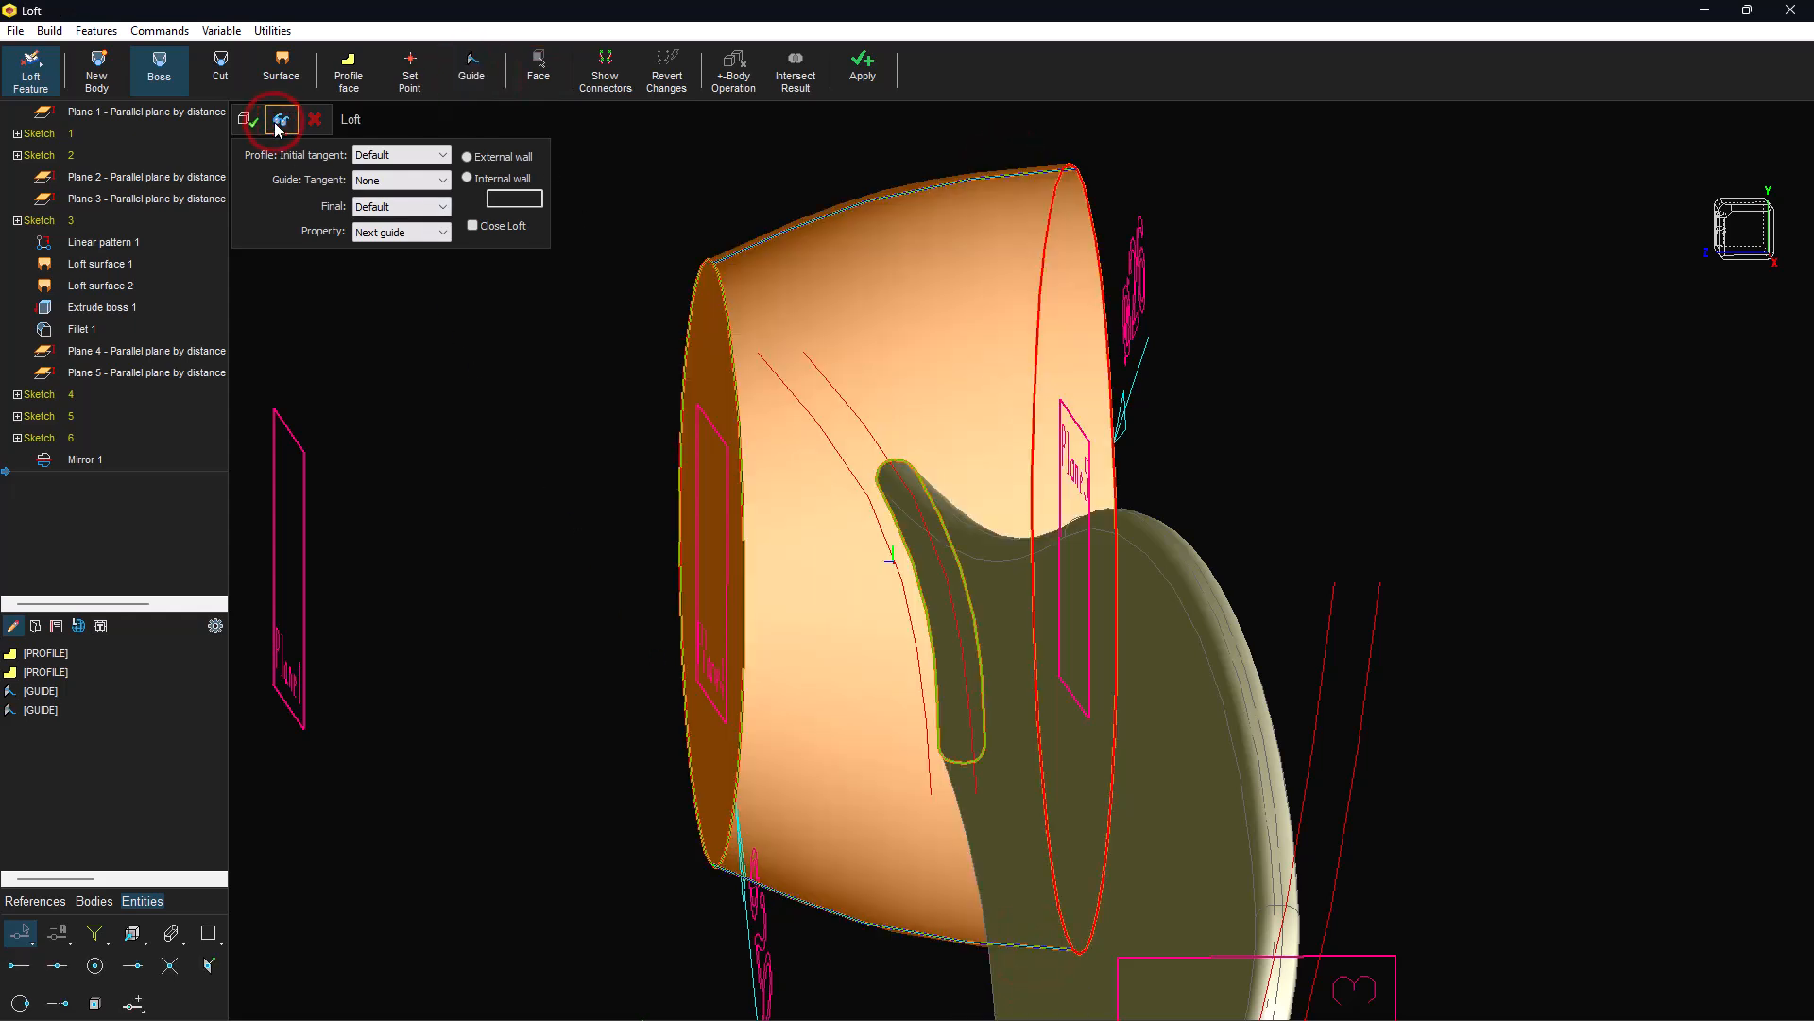
pyautogui.click(245, 123)
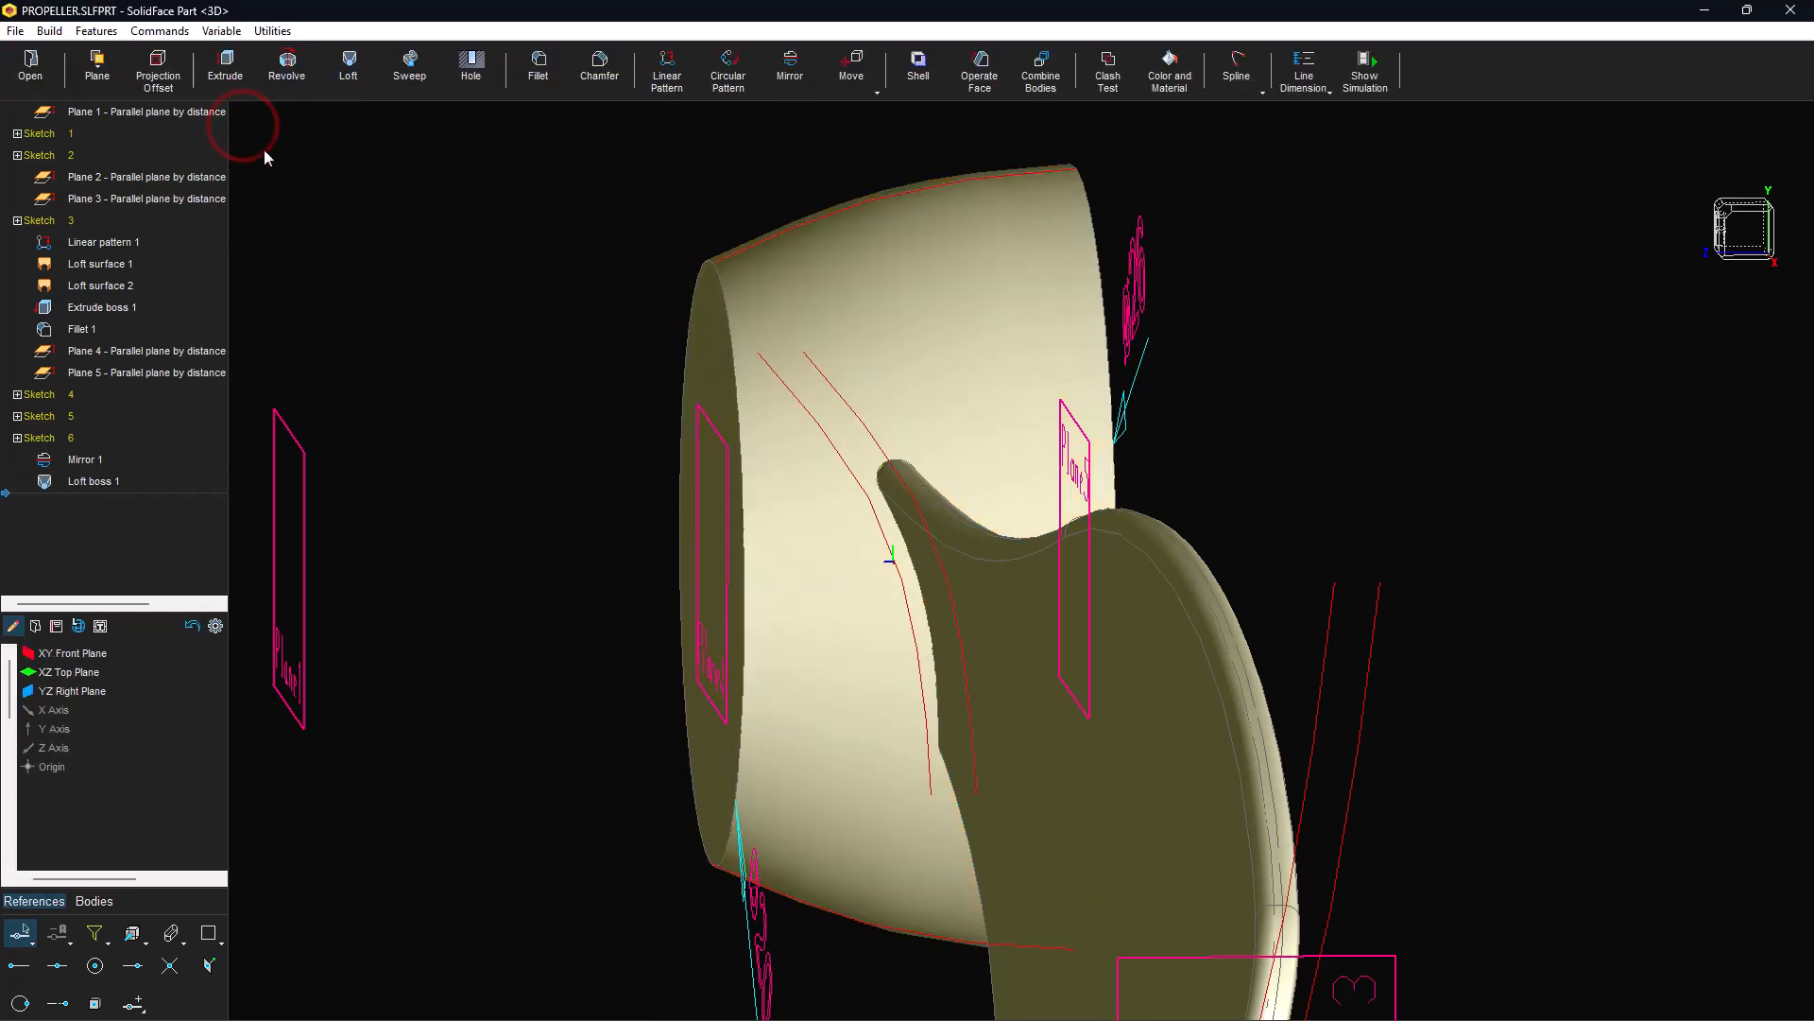
# Hide the reference planes and spline curves, and show the whole model in isometric view.
pyautogui.click(96, 937)
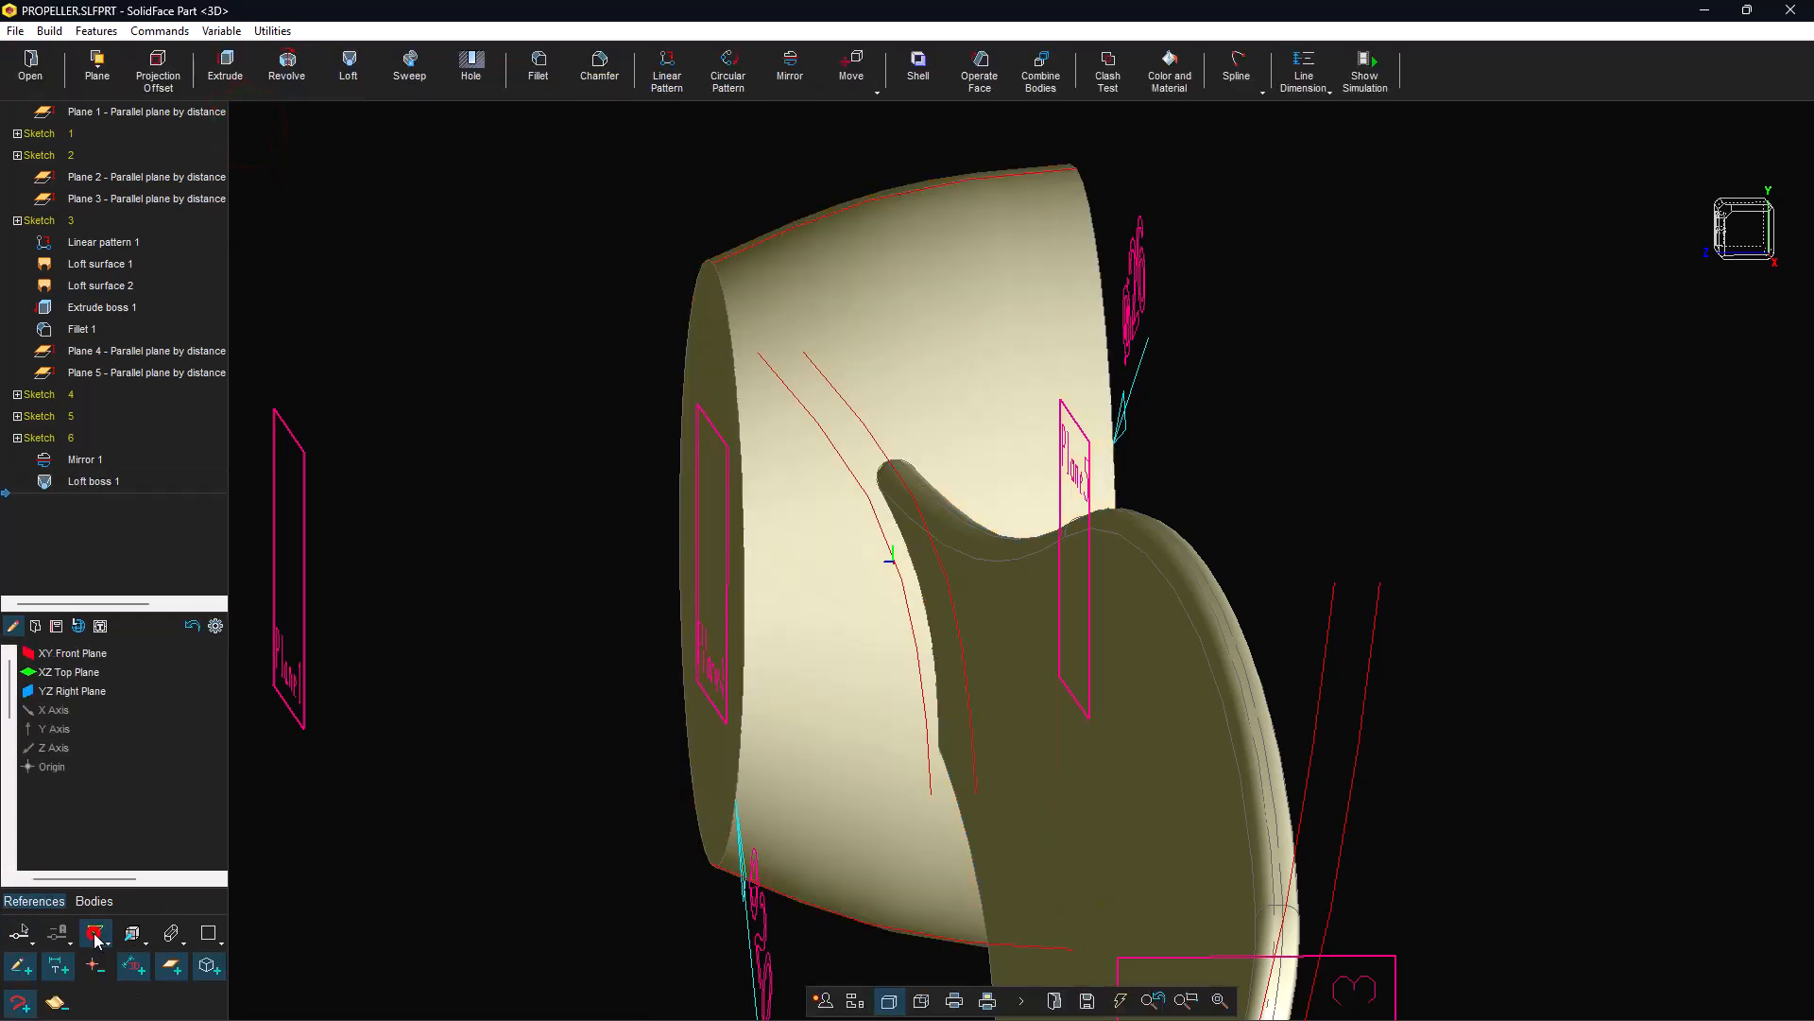
pyautogui.click(177, 971)
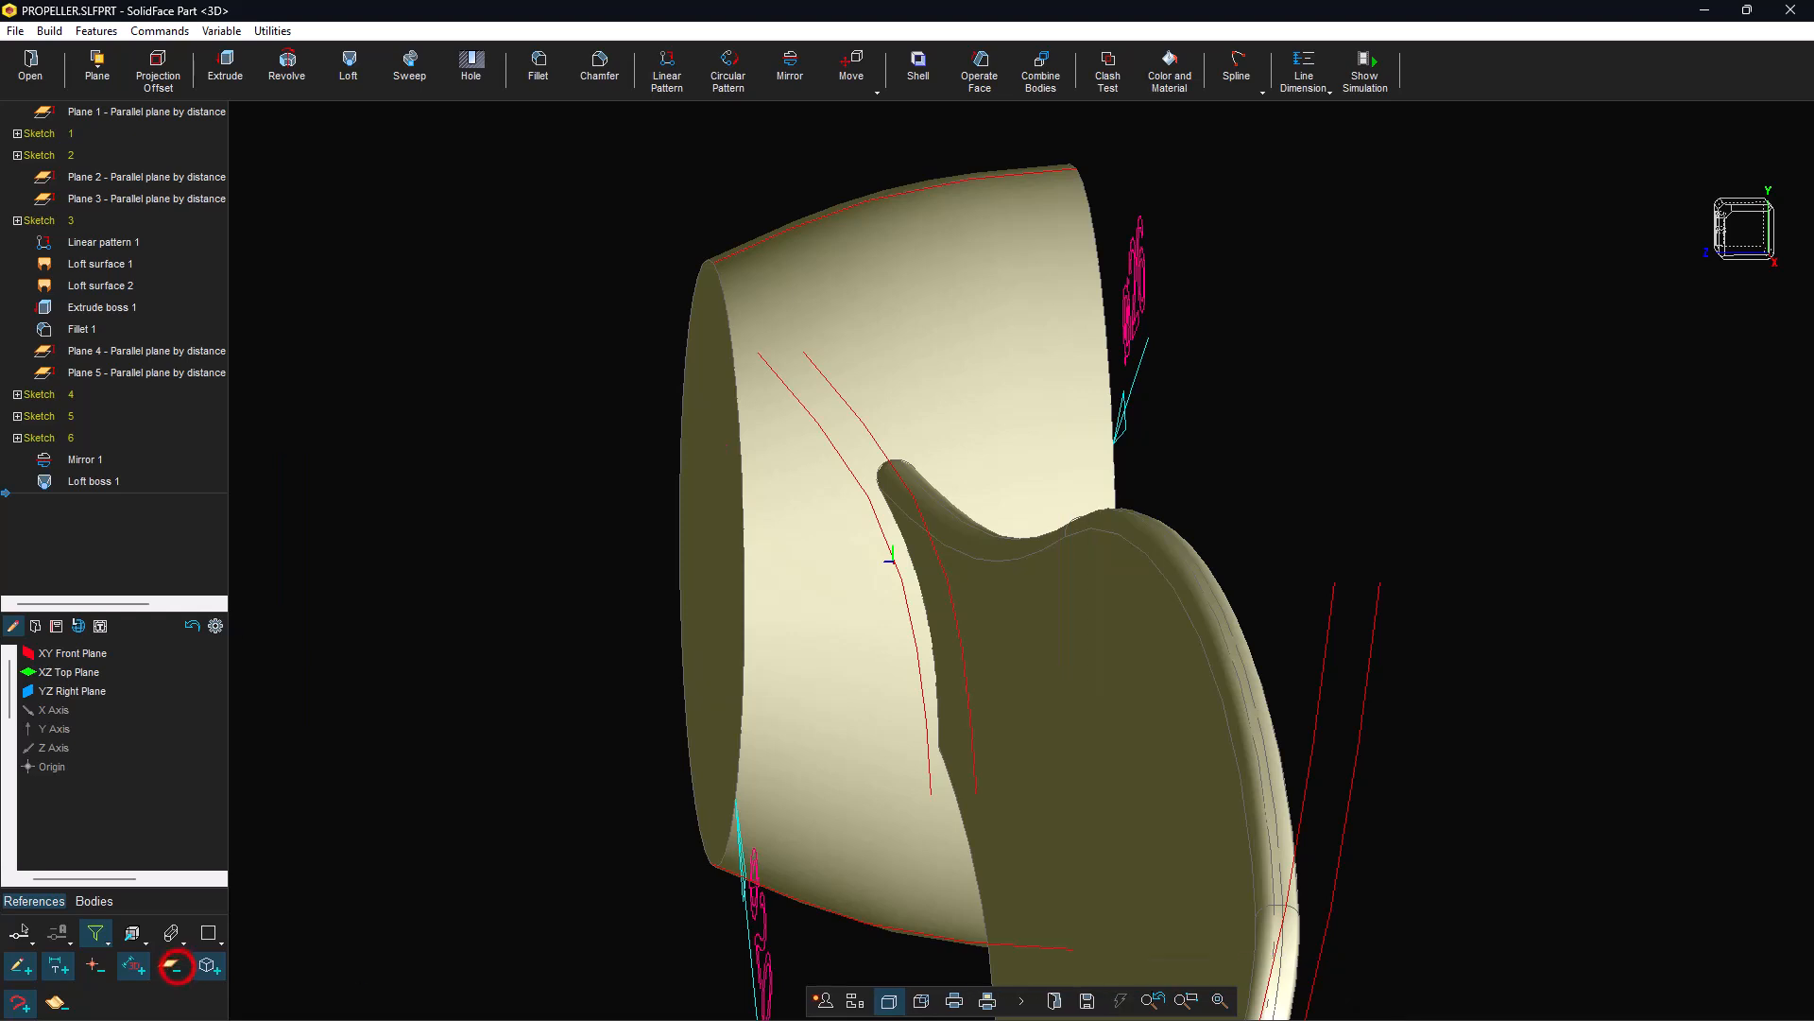
pyautogui.click(1221, 1002)
pyautogui.click(1692, 270)
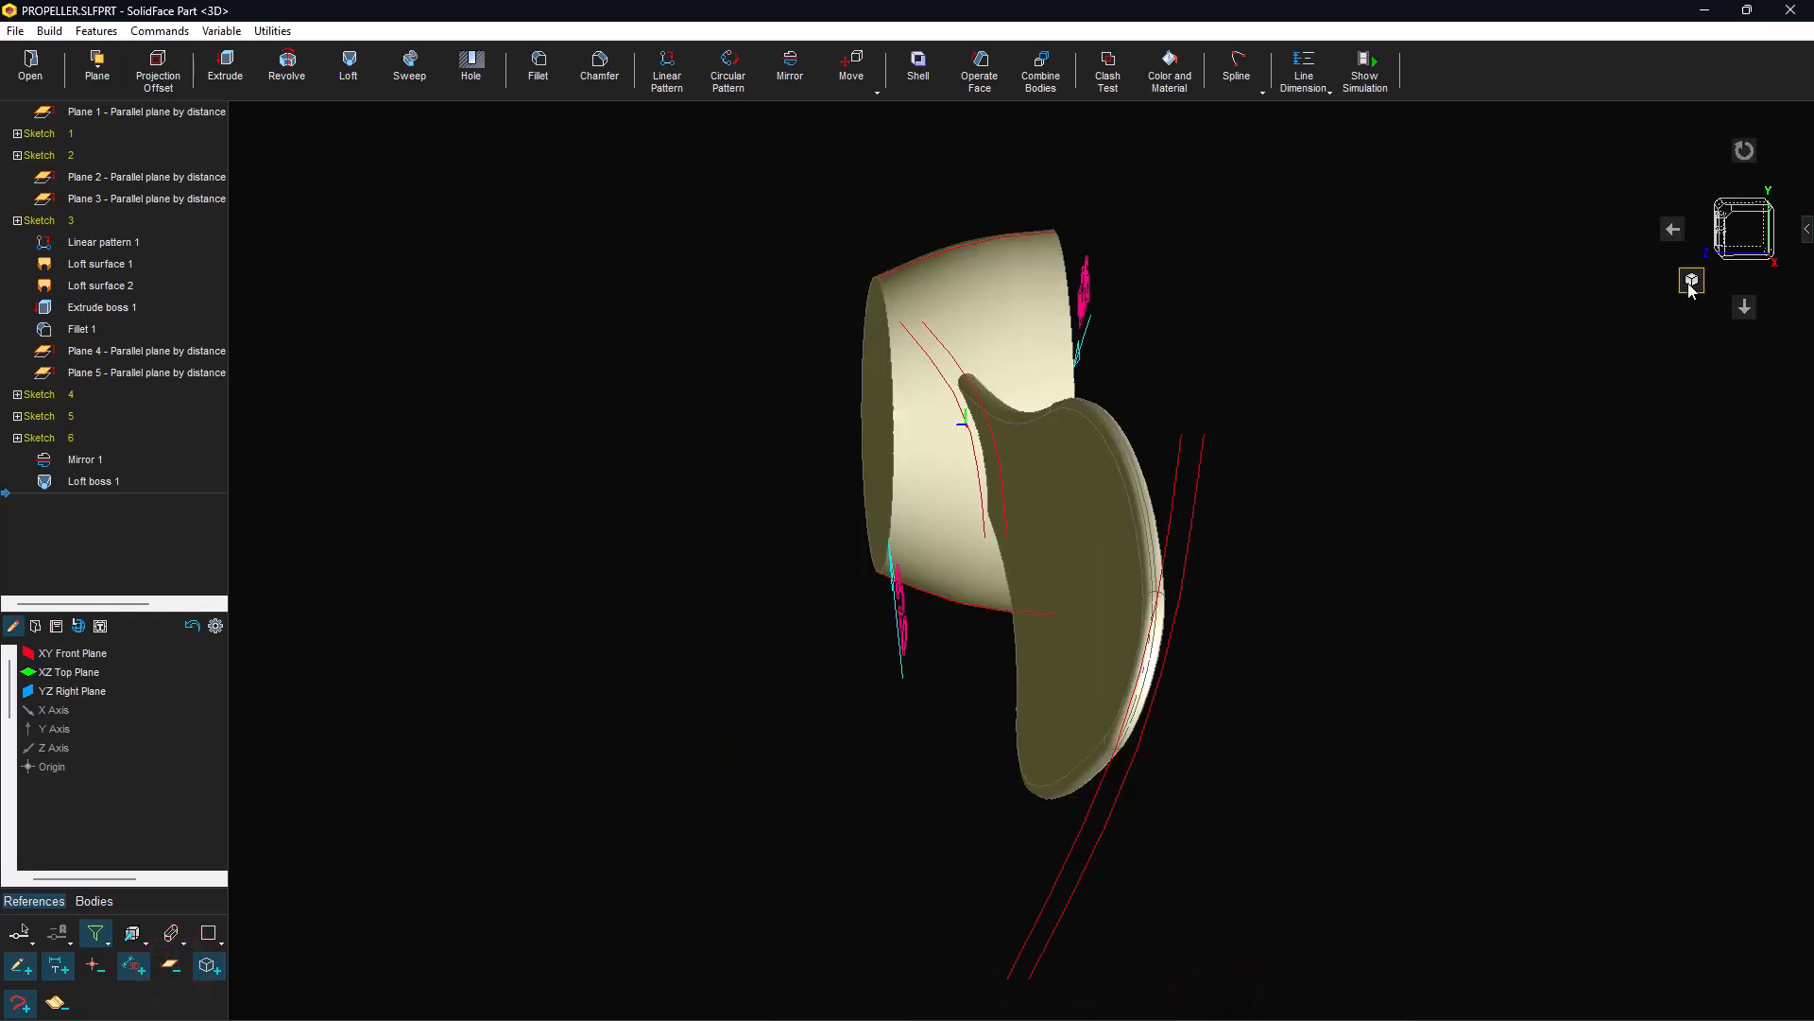
pyautogui.click(1220, 1000)
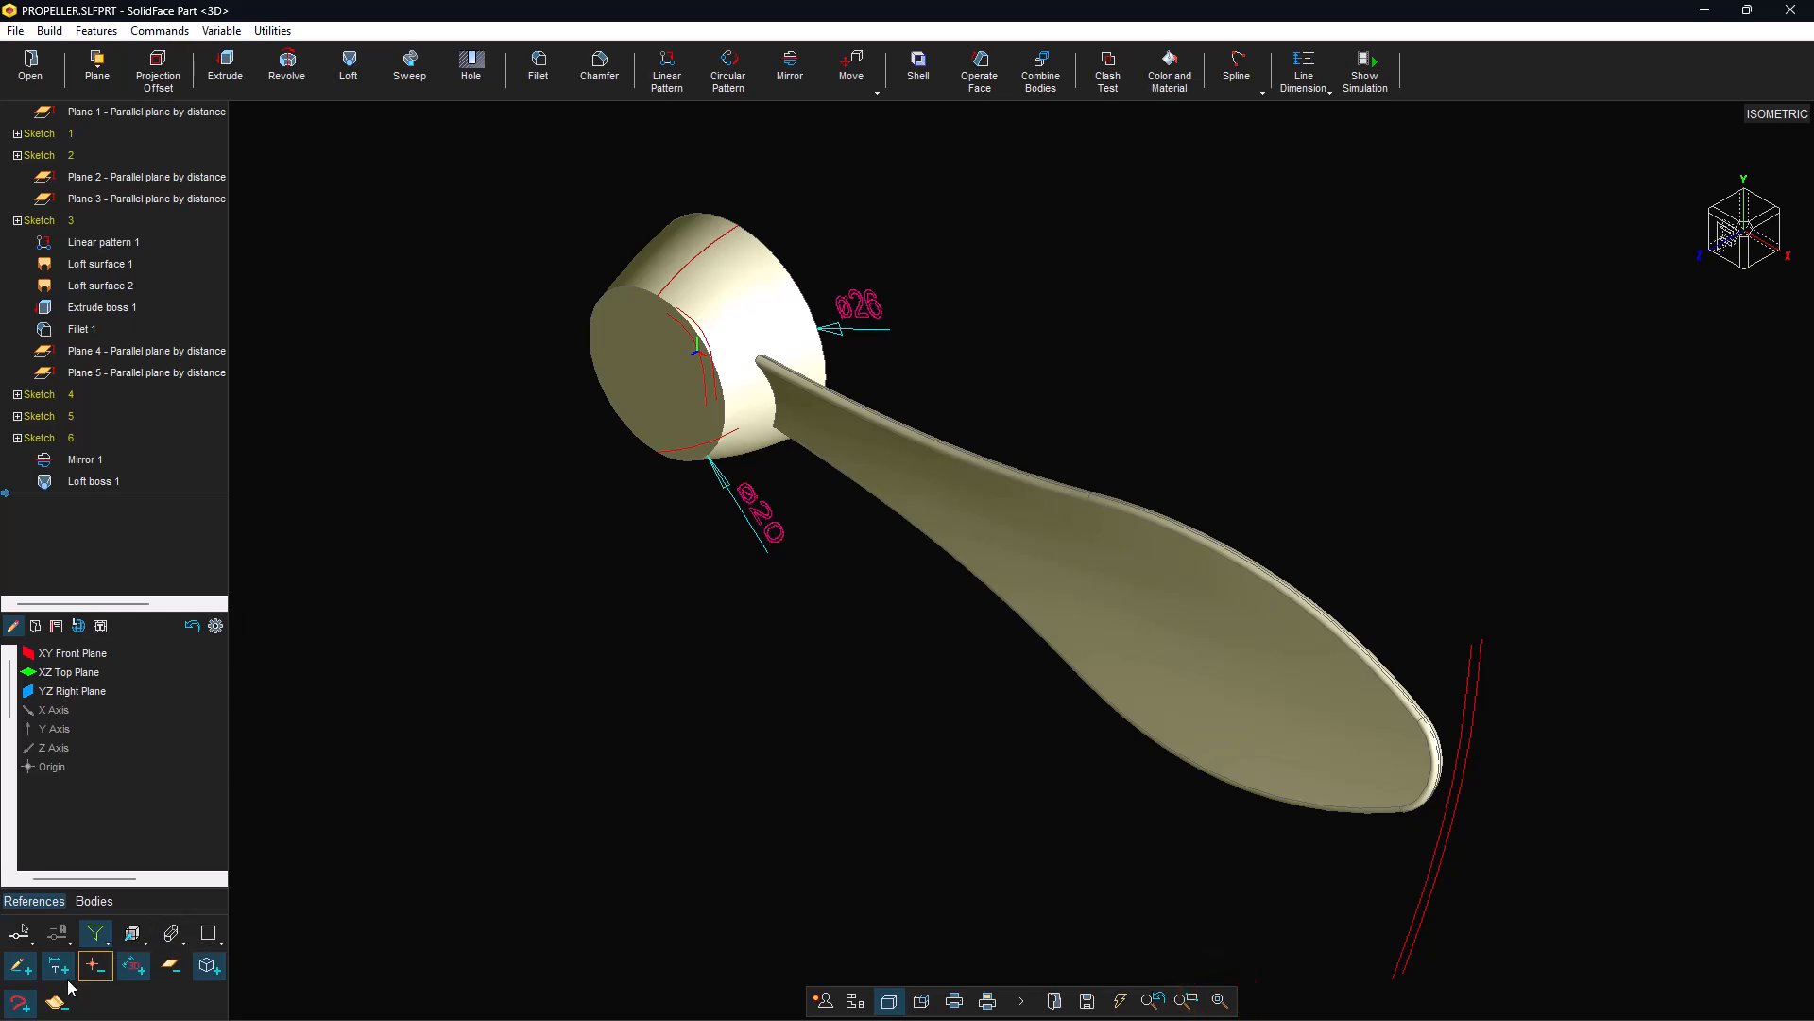
pyautogui.click(20, 1002)
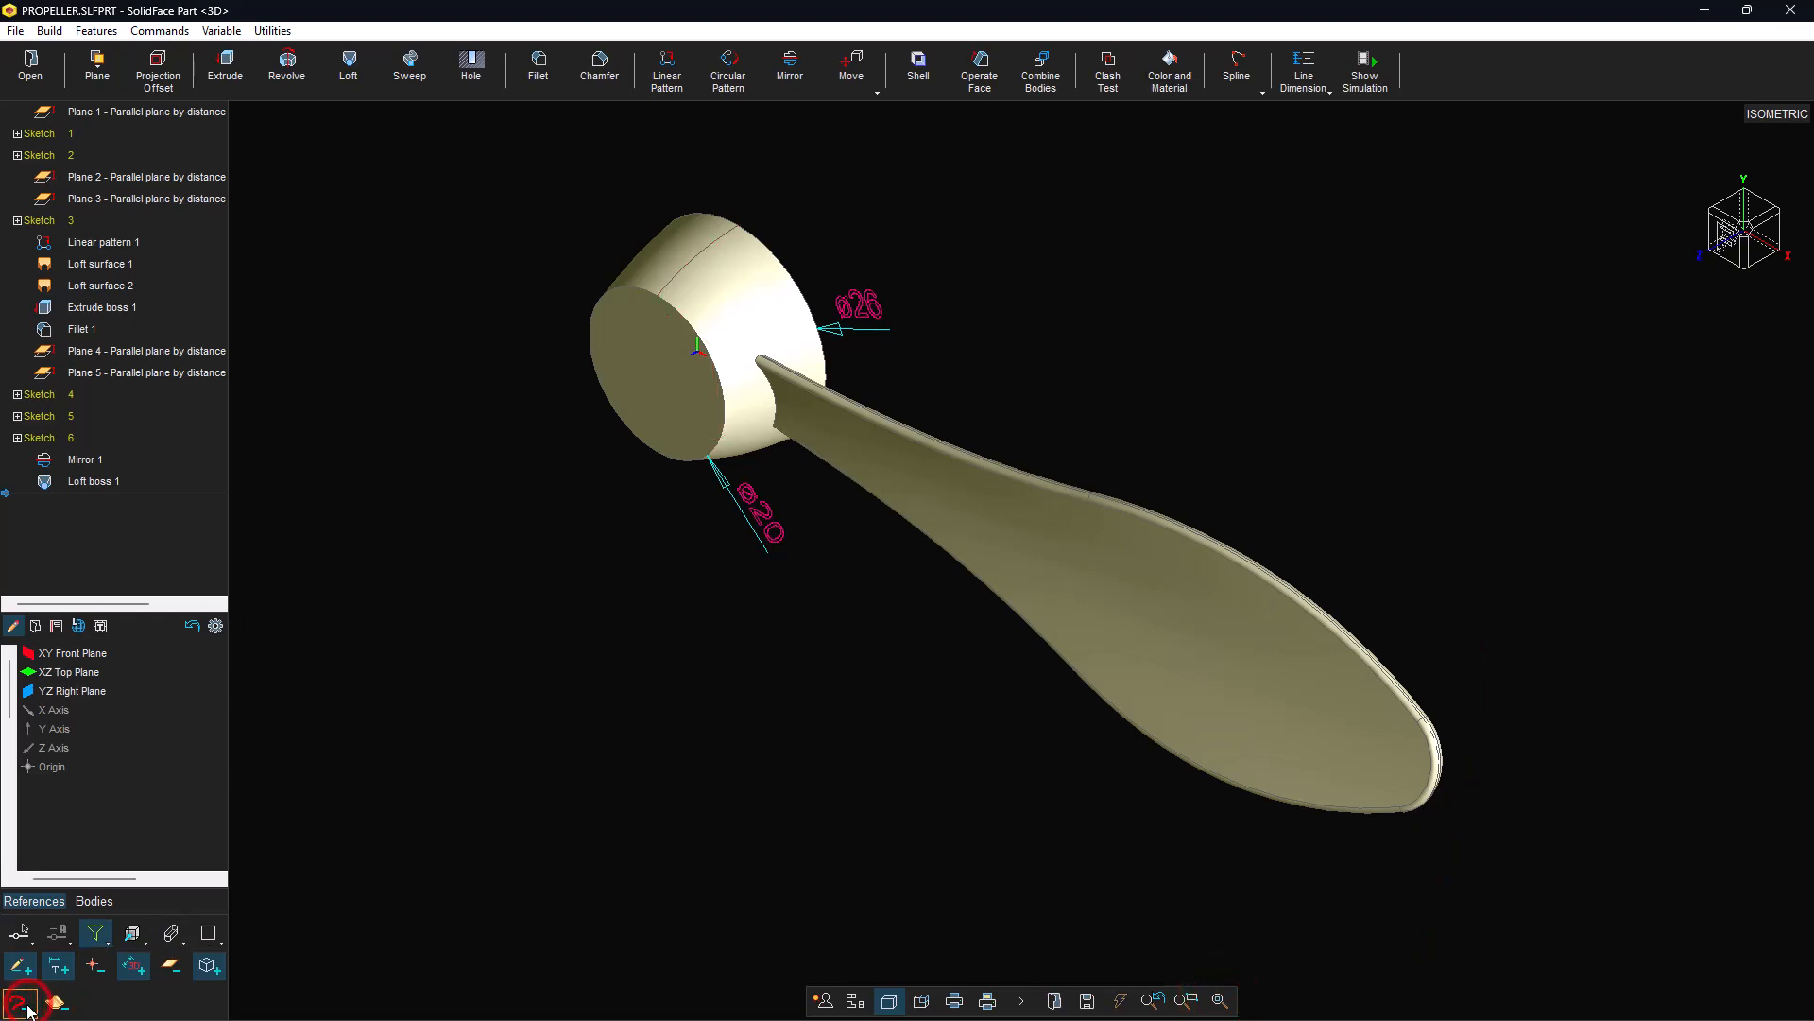
pyautogui.click(1222, 1002)
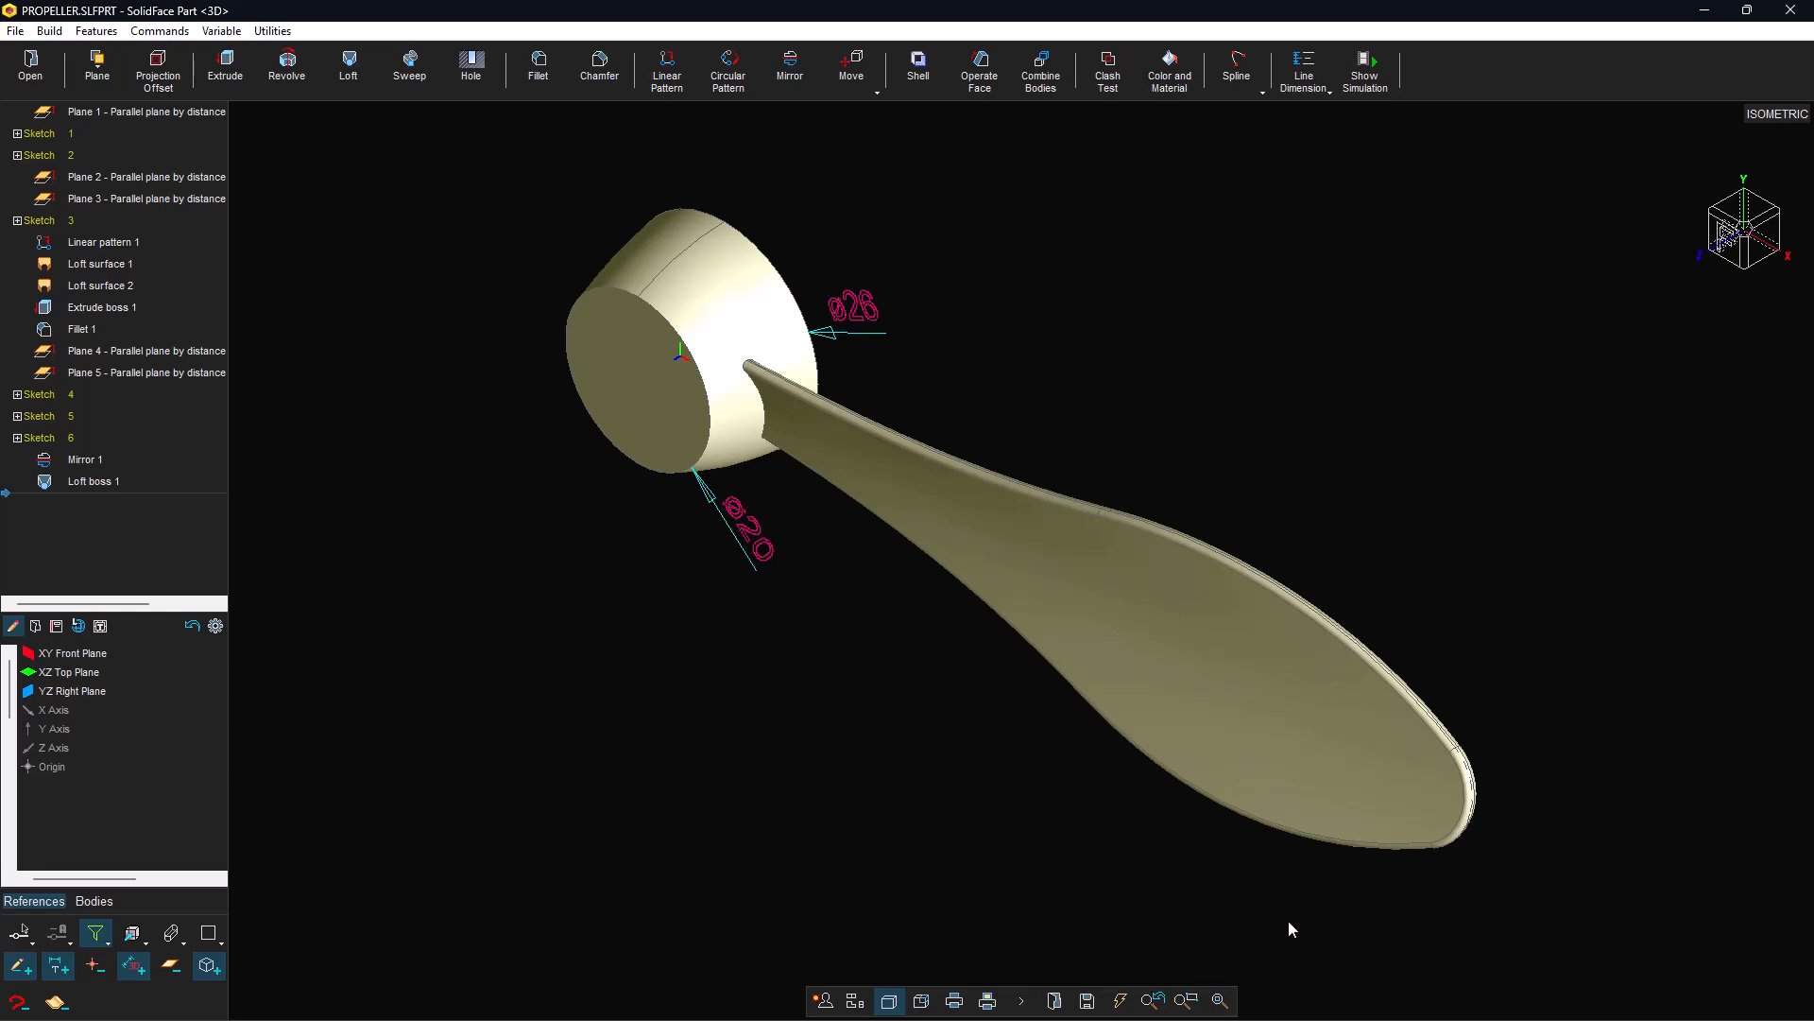
# Place a two-point dimension between the face centres of the hub's two ends and return to the isometric view.
pyautogui.click(1305, 117)
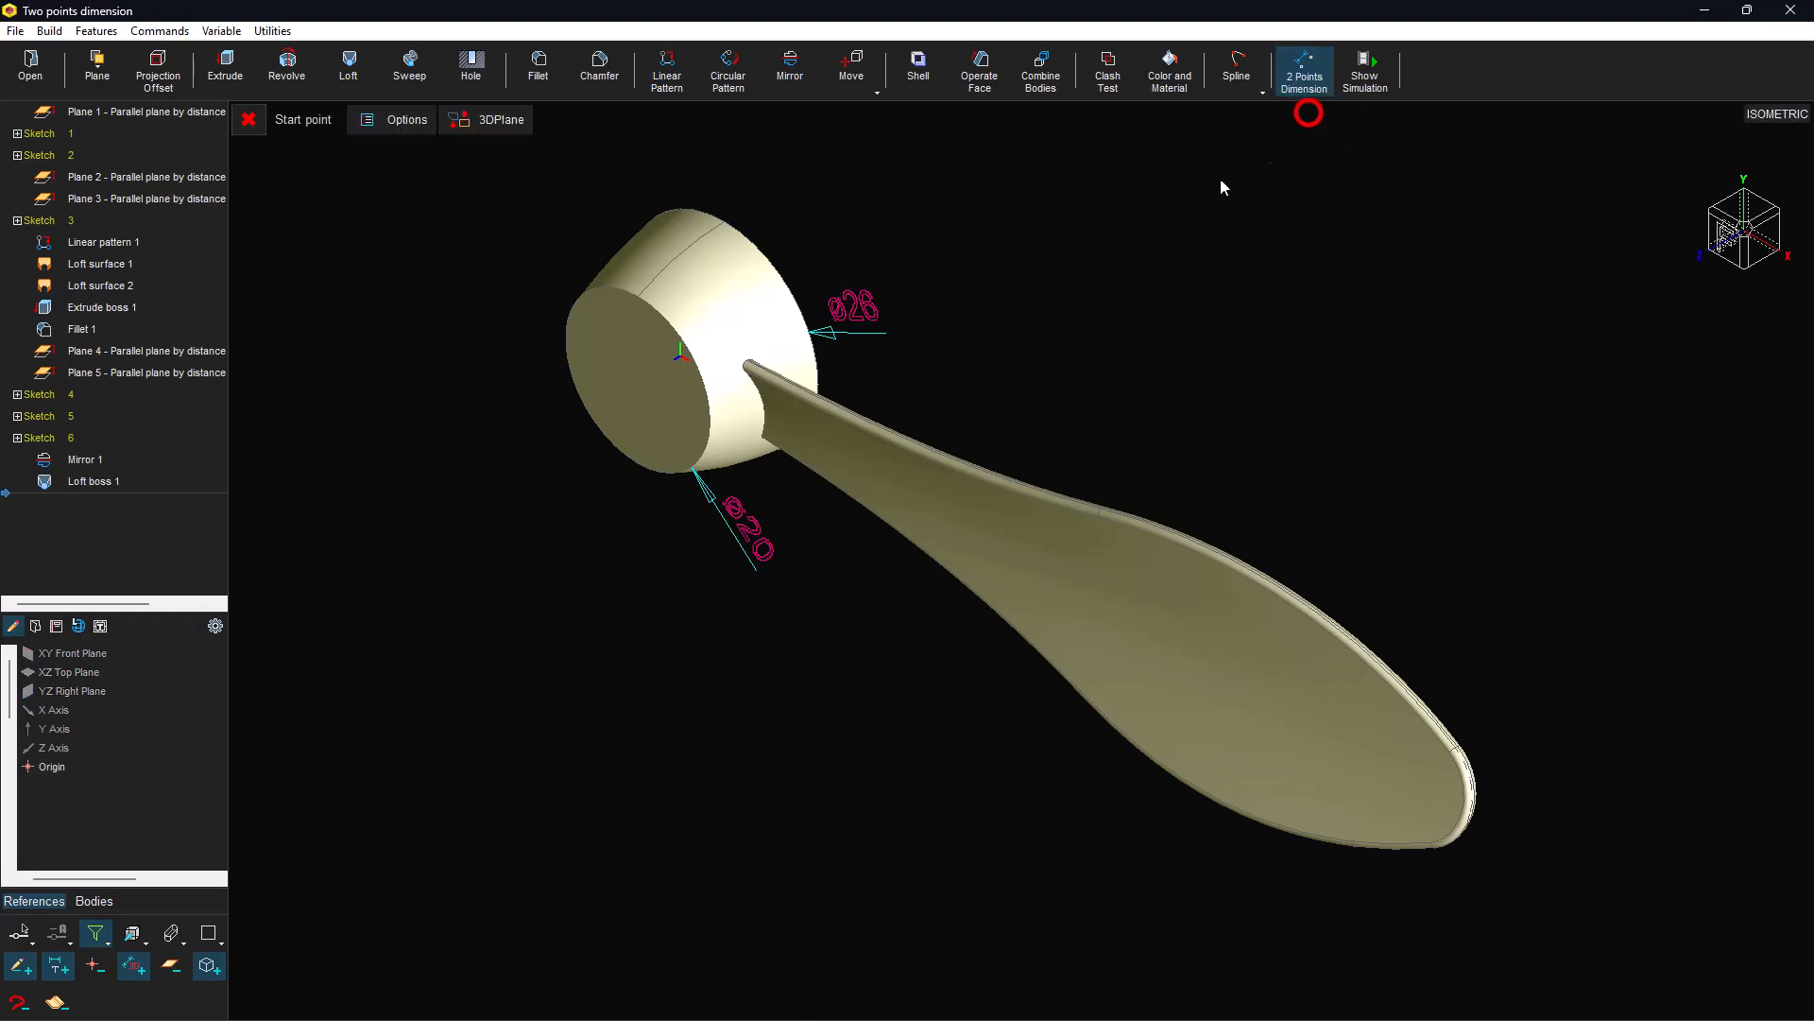
pyautogui.rightClick(1075, 269)
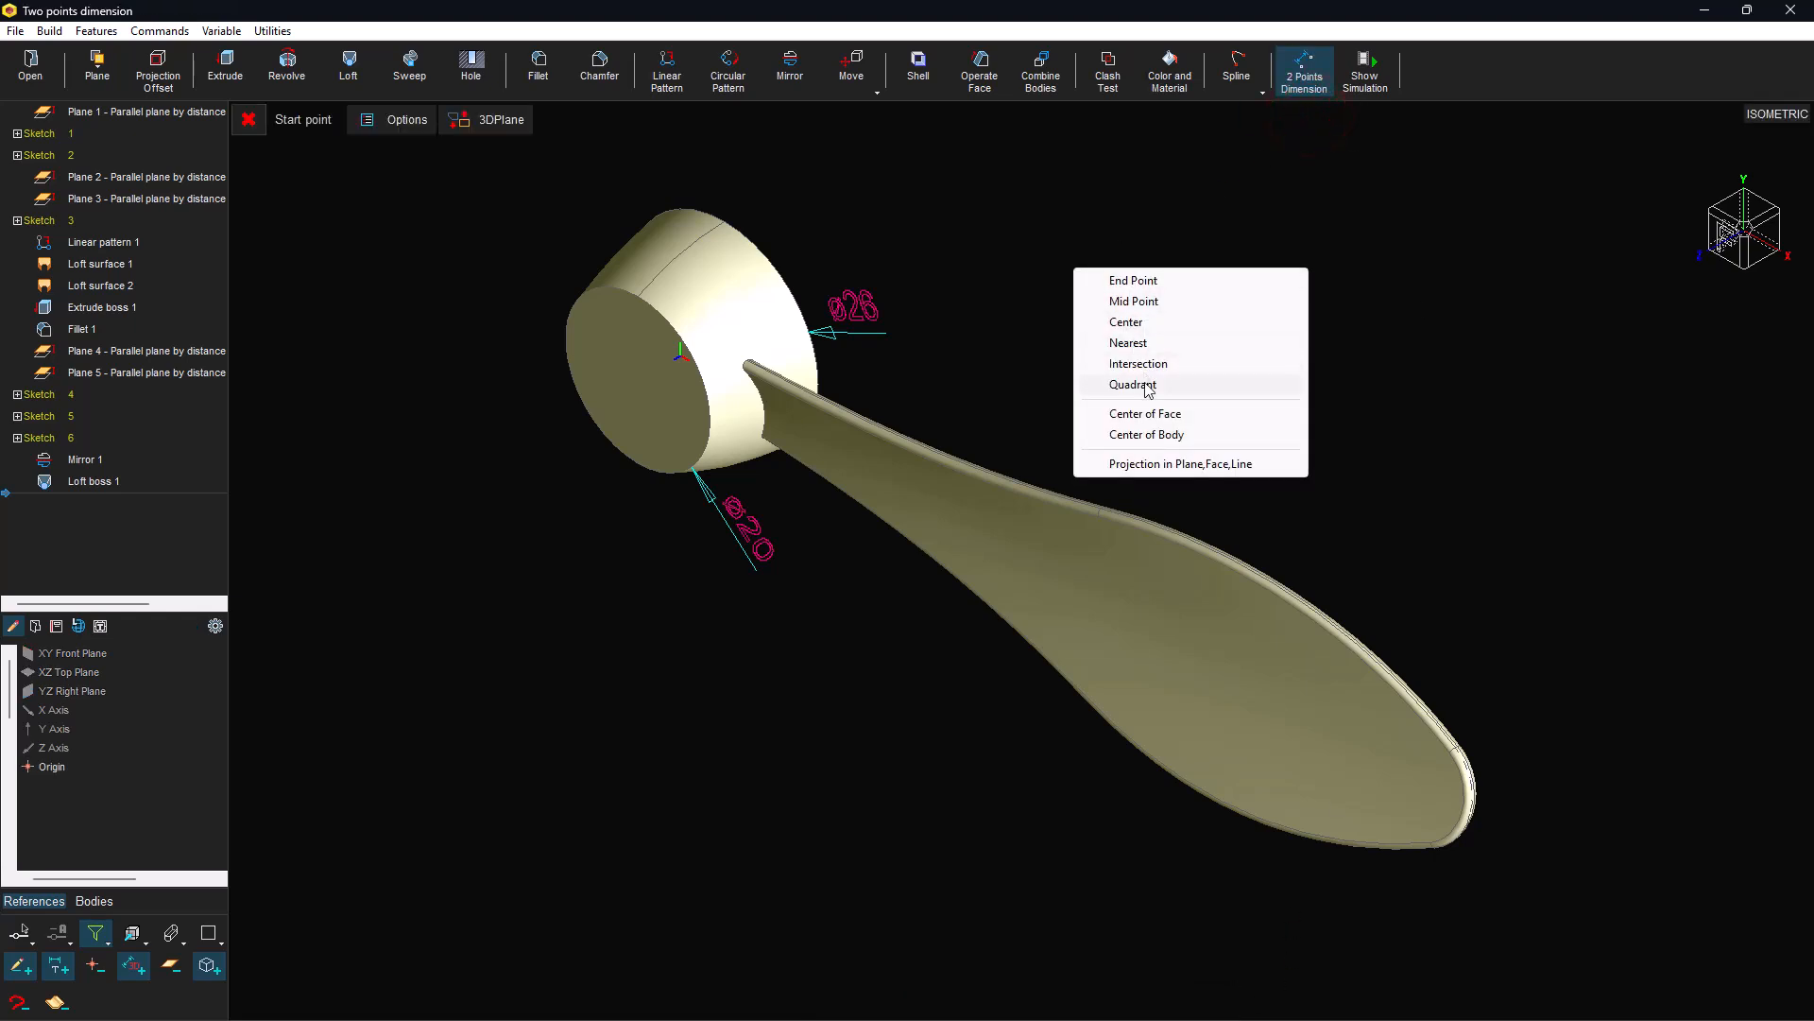
pyautogui.click(1148, 385)
pyautogui.click(669, 372)
pyautogui.moveTo(895, 356); pyautogui.dragTo(993, 377, button='middle')
pyautogui.rightClick(992, 406)
pyautogui.click(1065, 556)
pyautogui.click(926, 442)
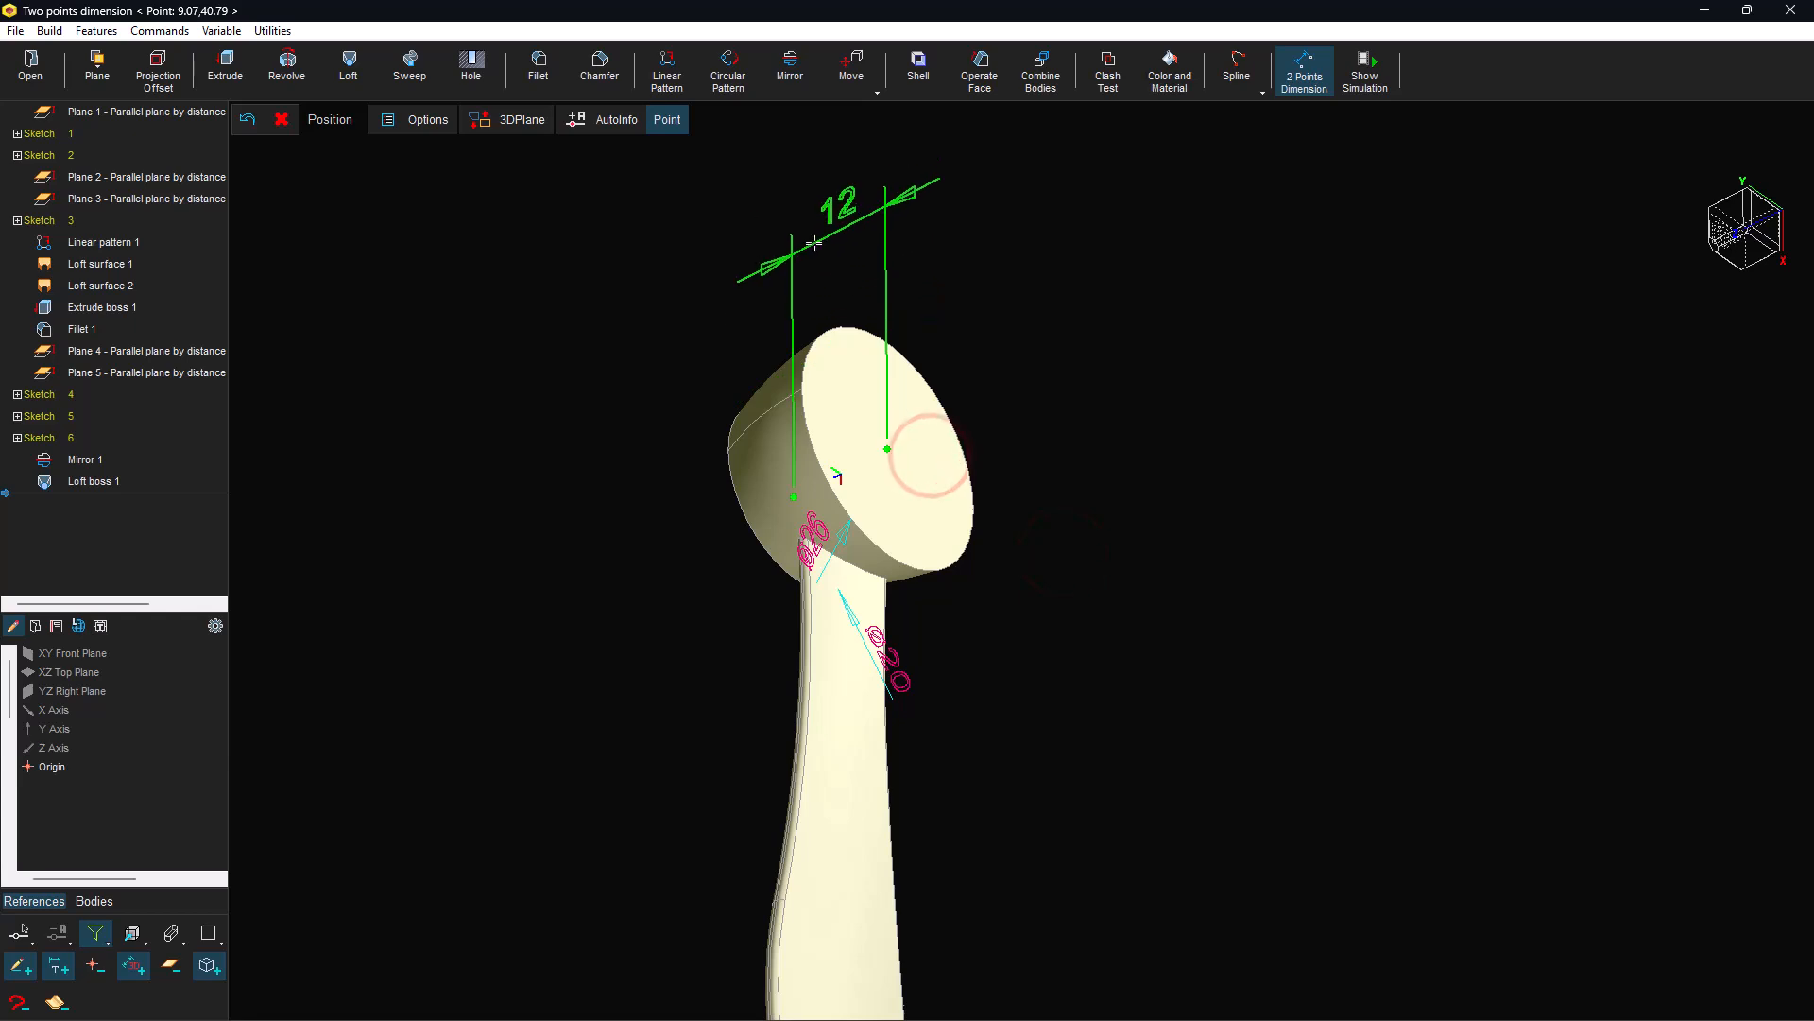
pyautogui.click(813, 242)
pyautogui.click(1692, 286)
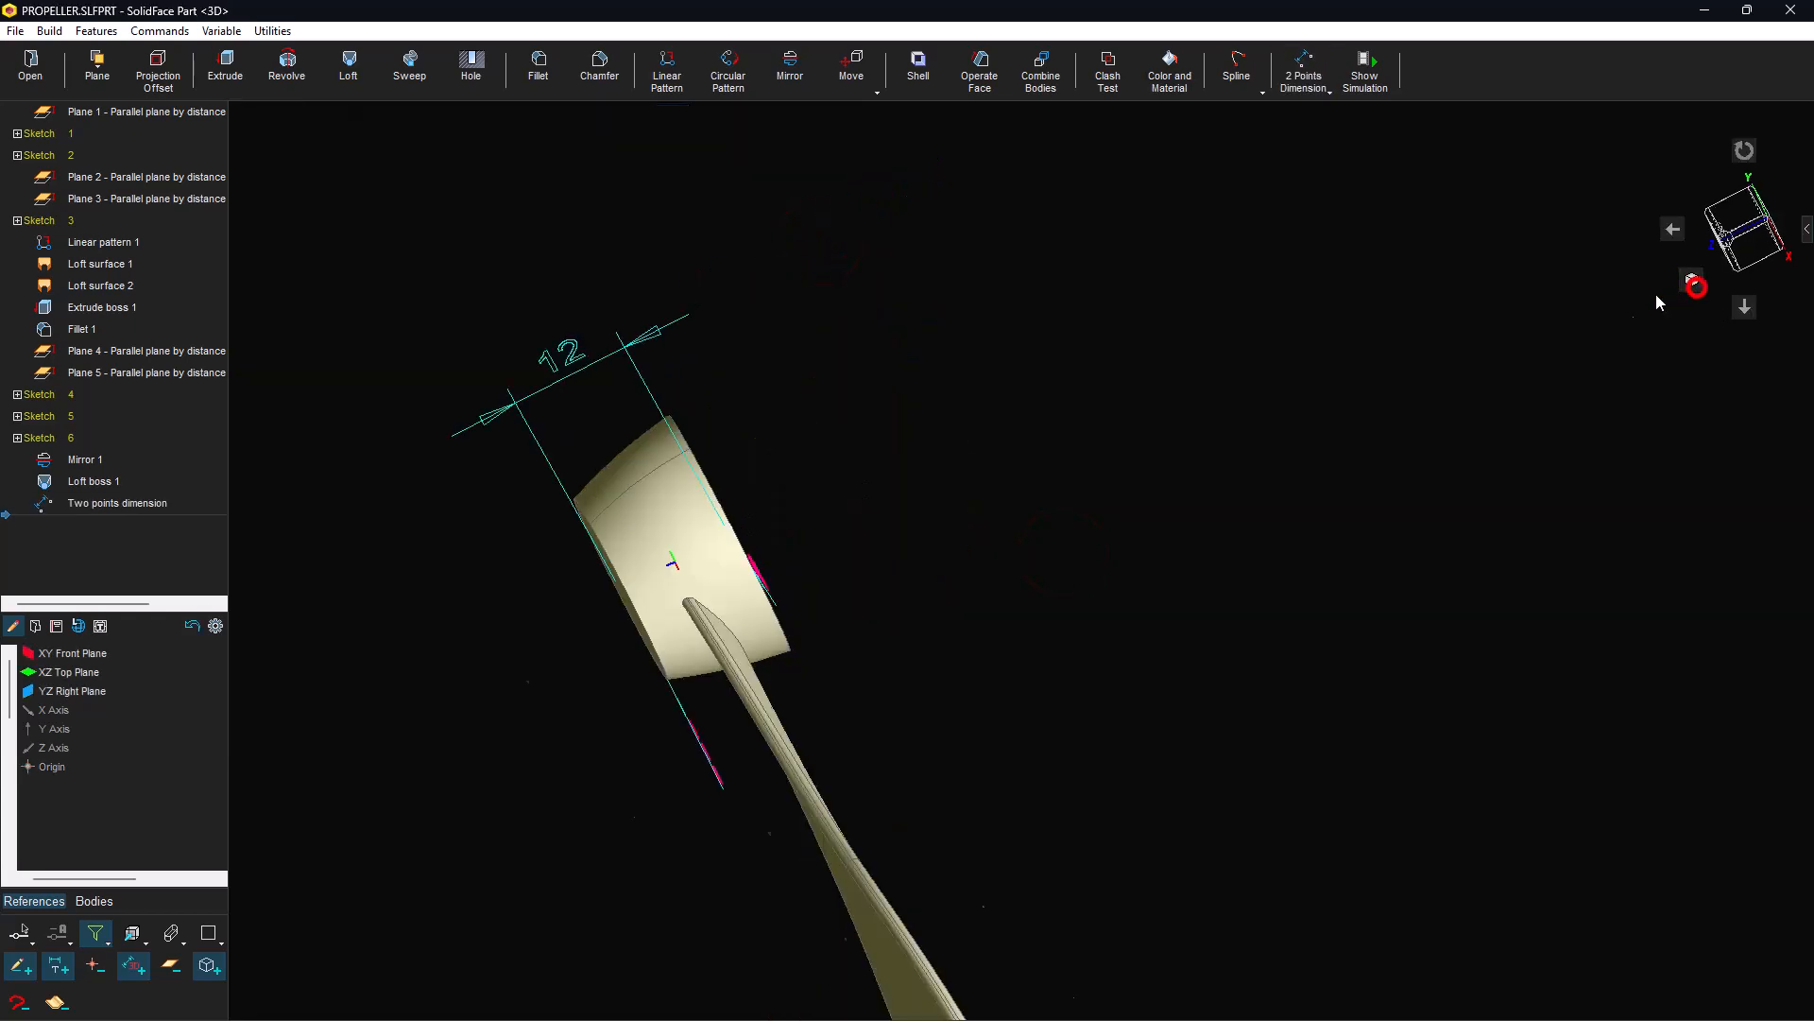
pyautogui.click(1216, 997)
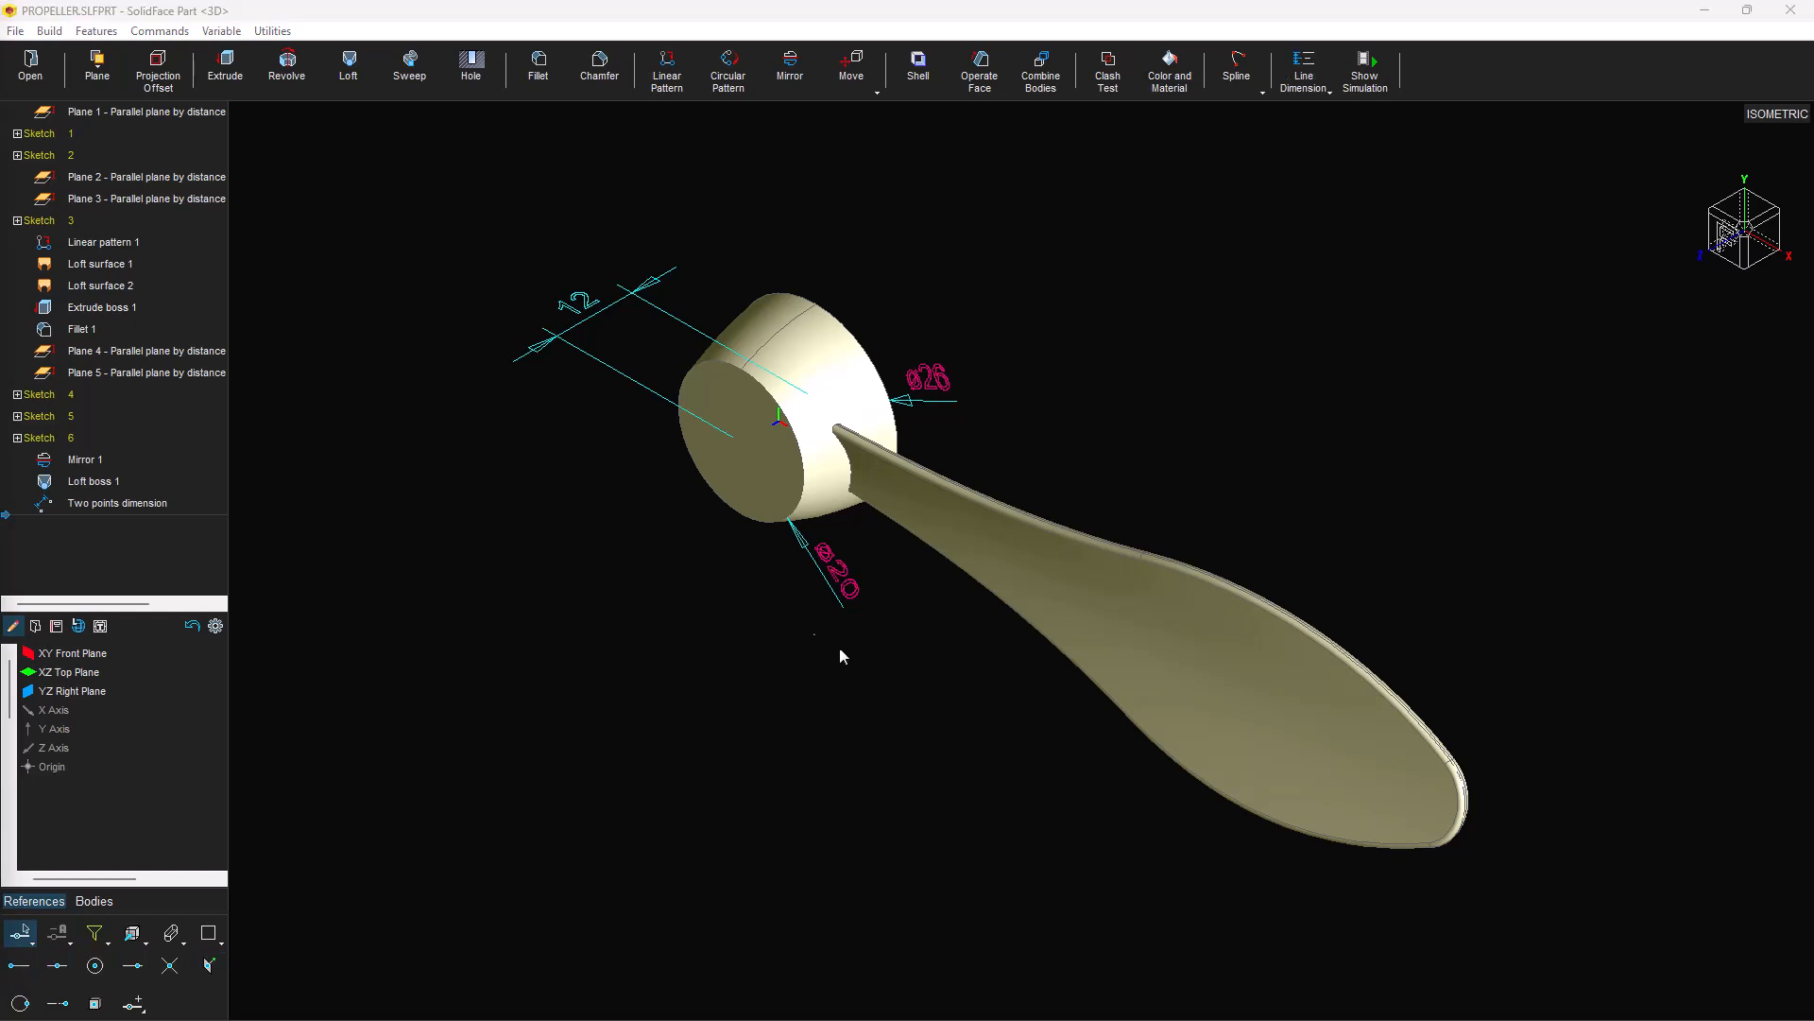
# Edit the offset distances of Plane 4 and Plane 5 to make the hub 14 long.
pyautogui.click(179, 350)
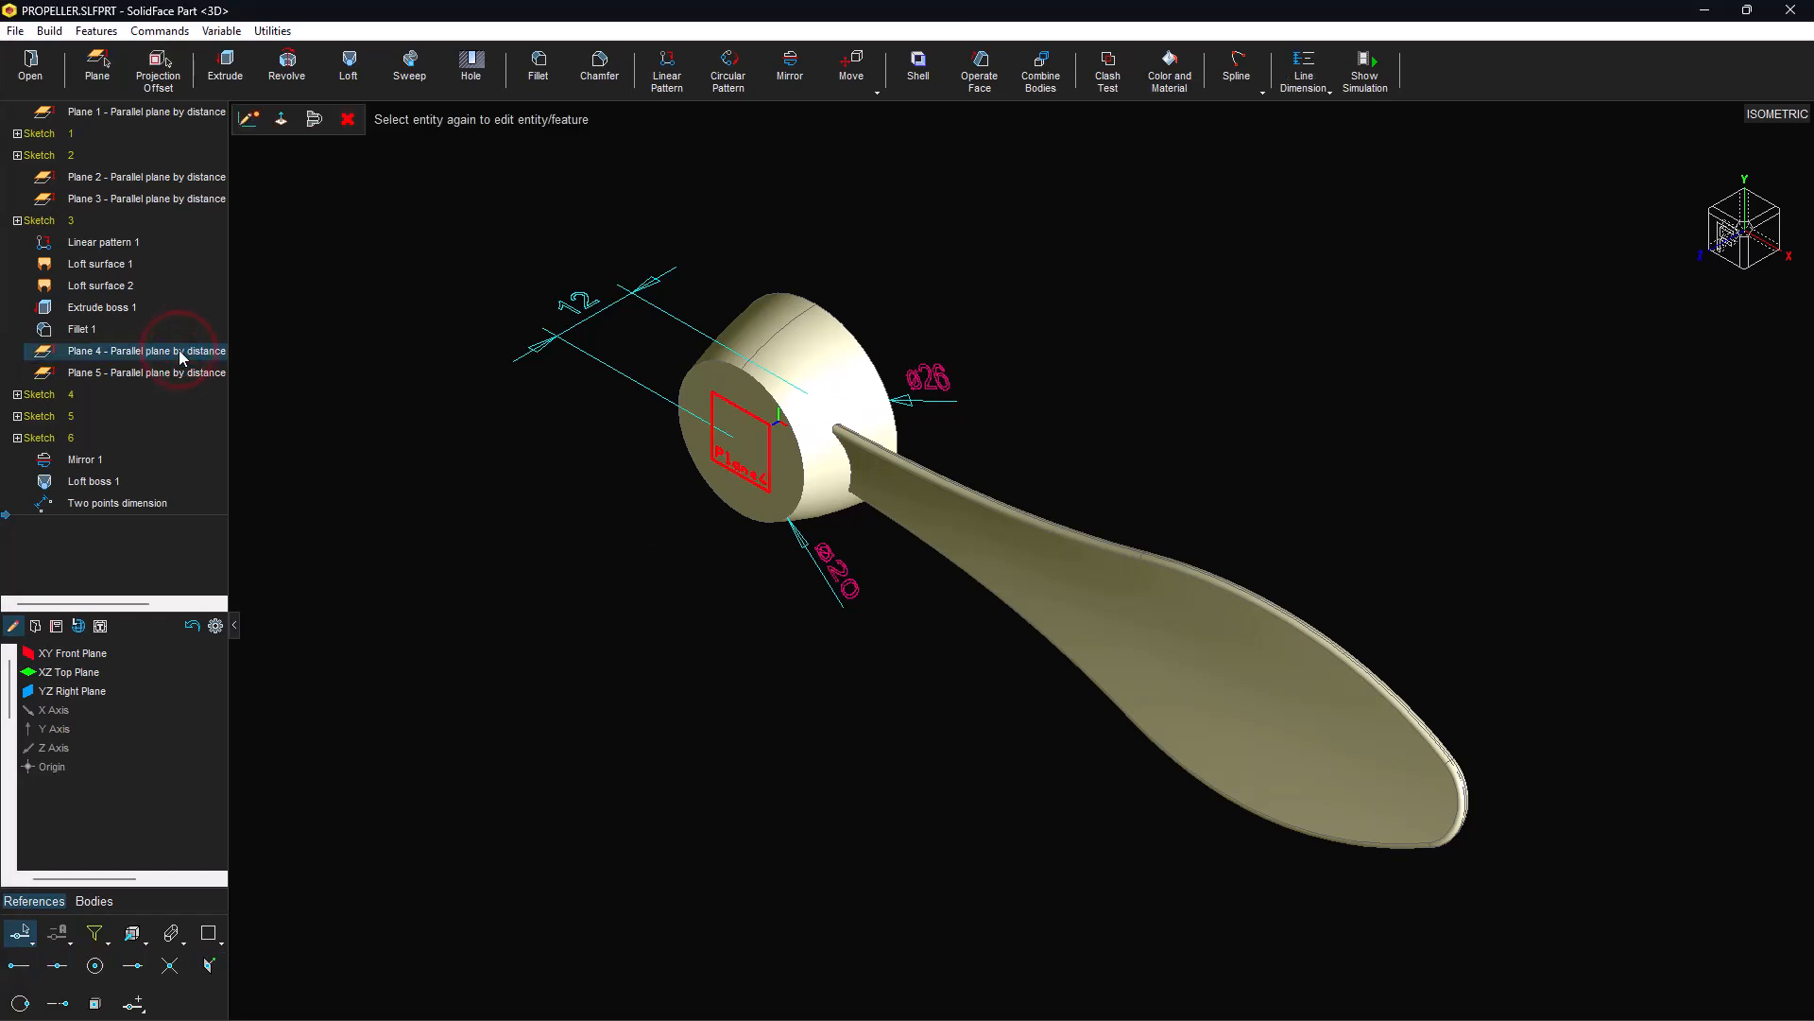
pyautogui.click(180, 352)
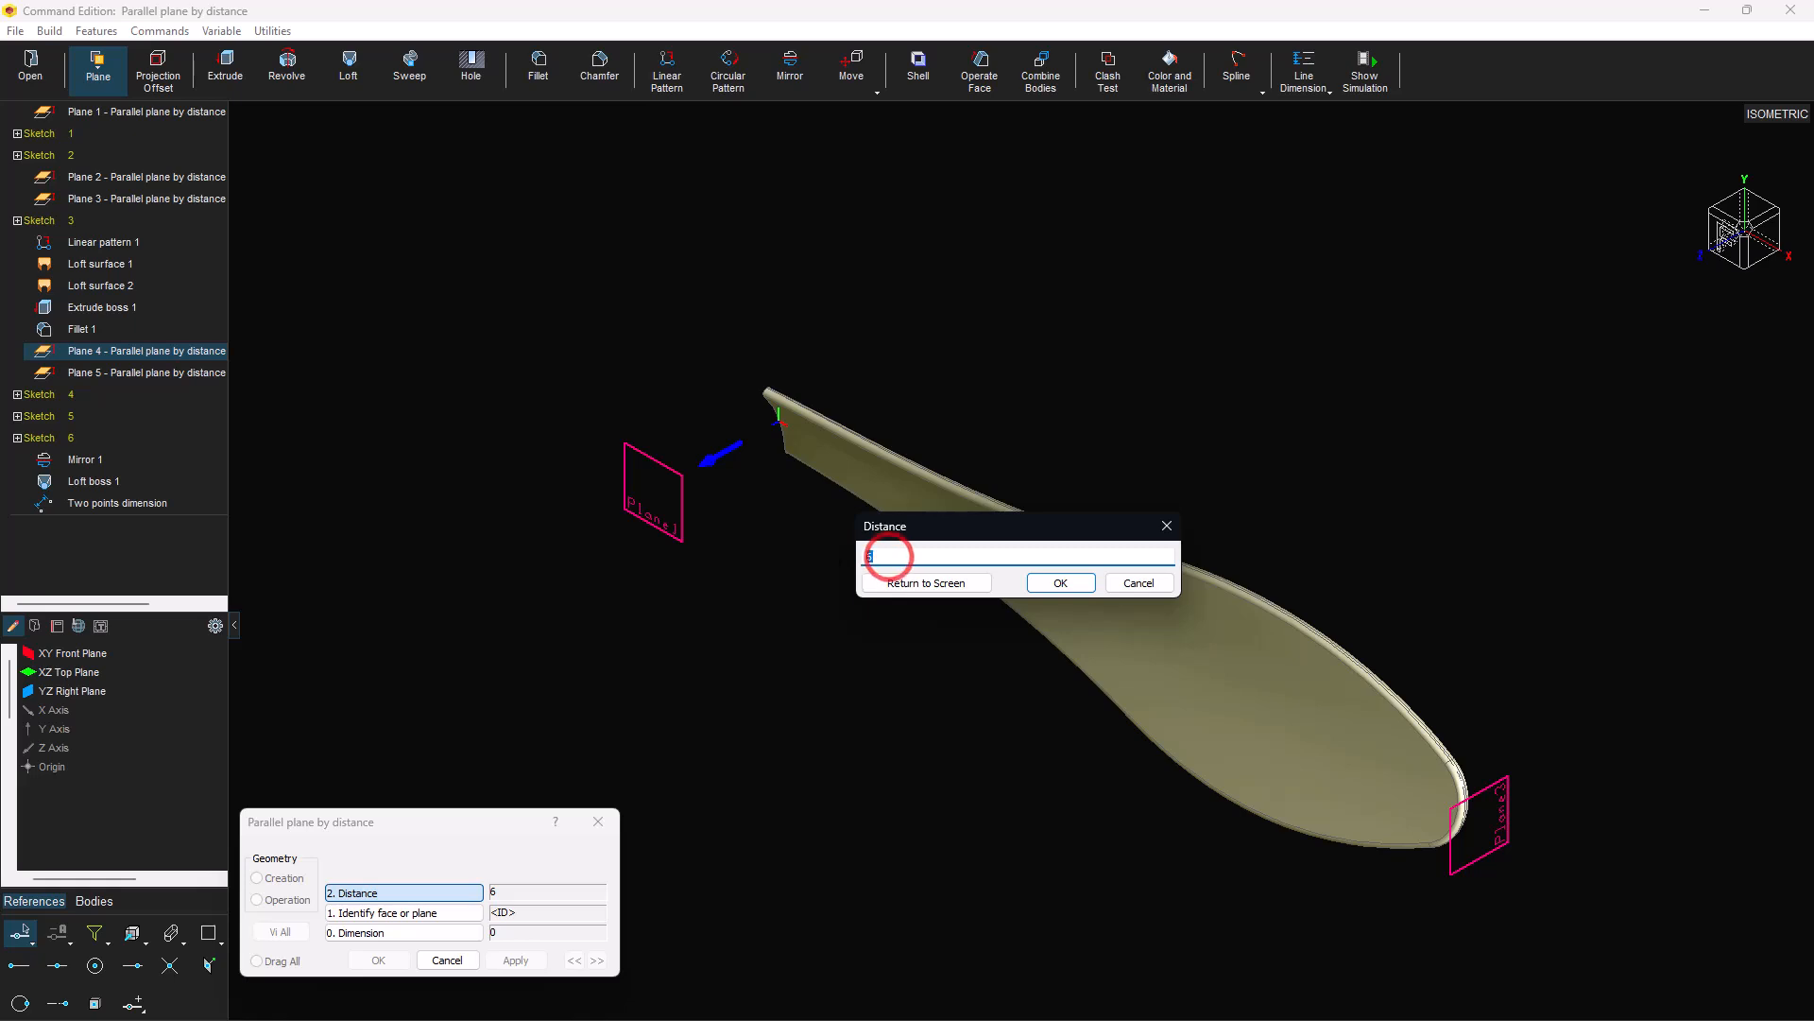
pyautogui.click(1058, 584)
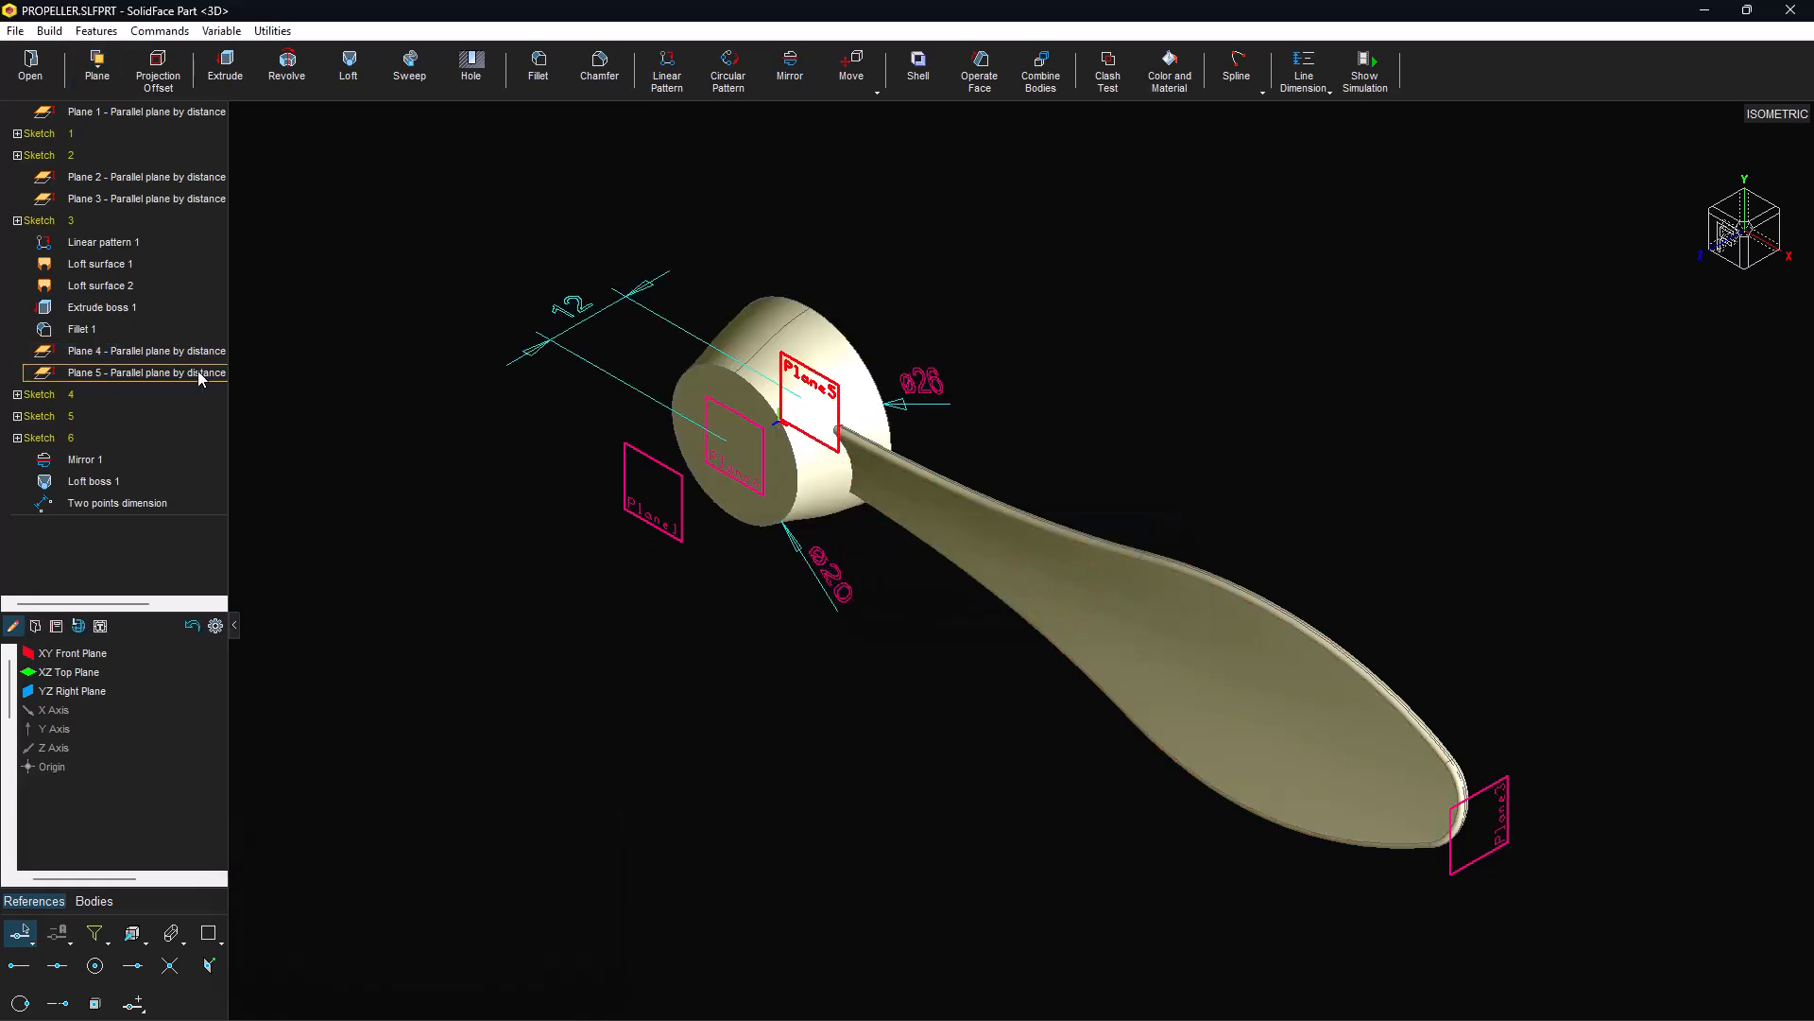
pyautogui.doubleClick(197, 371)
pyautogui.write('14')
pyautogui.click(1074, 585)
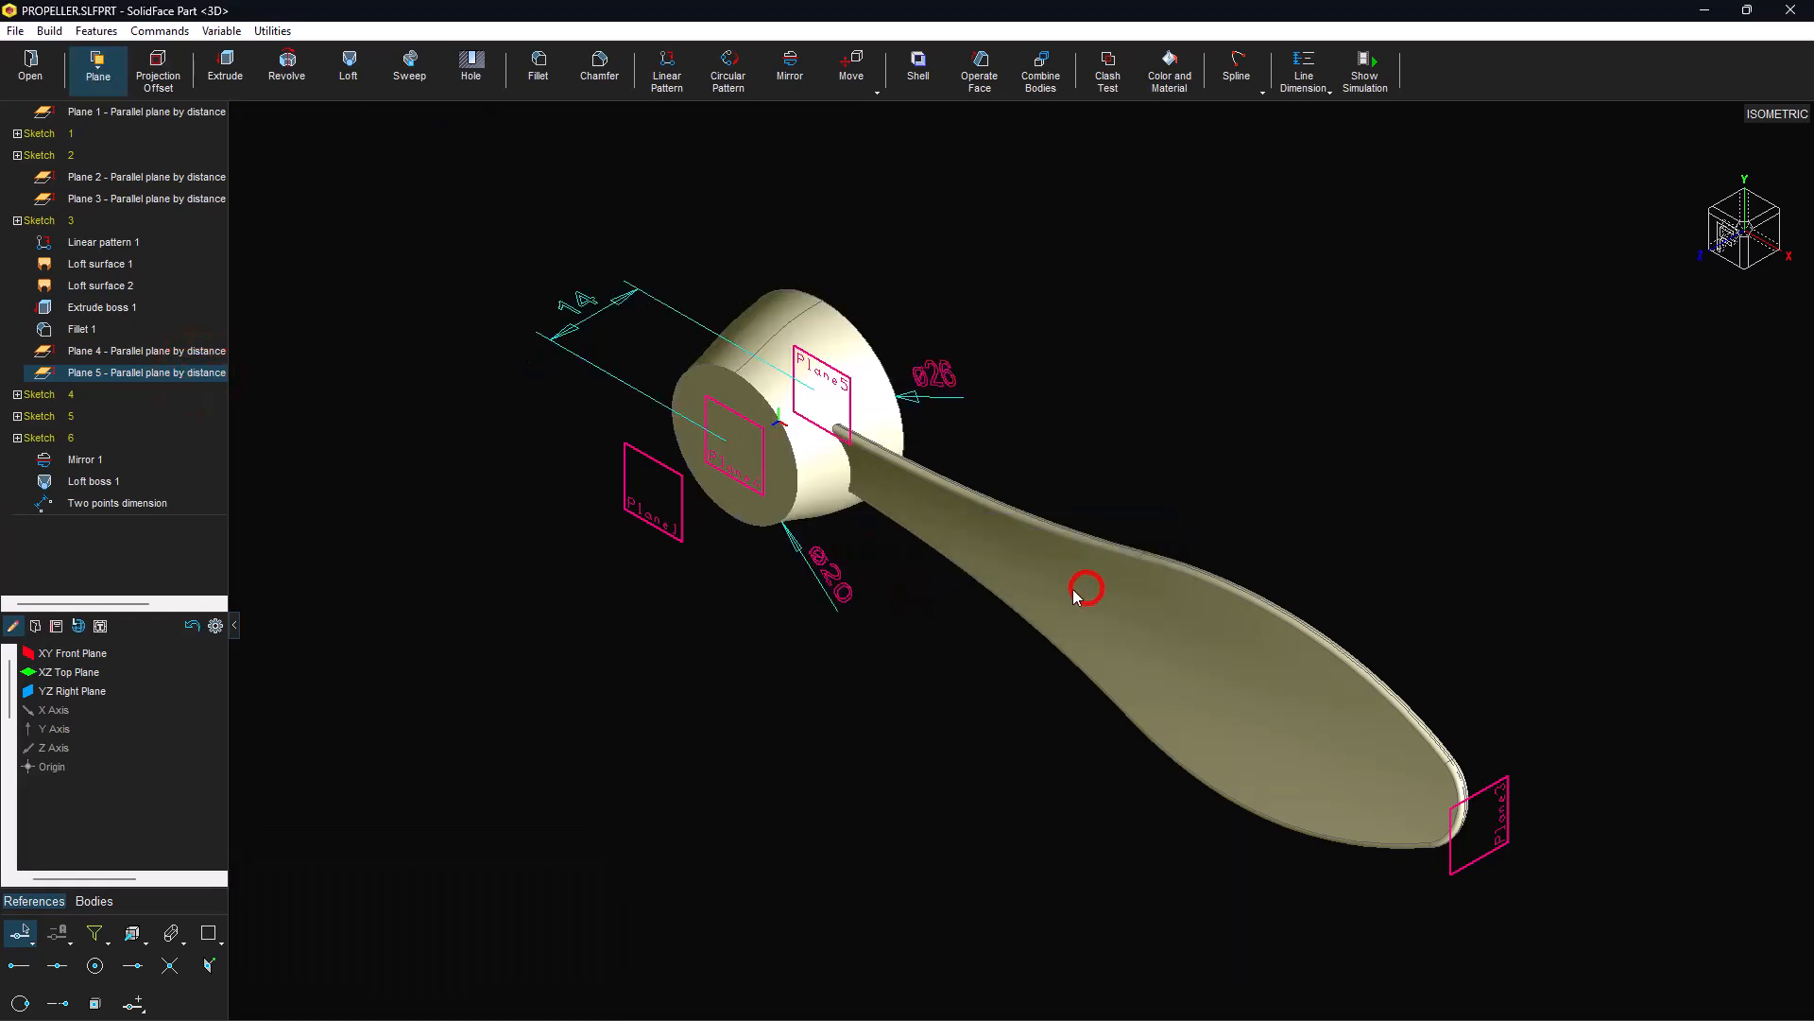
# Set the smaller hub circle's radius to 9.5 and the larger hub circle's diameter to 25.
pyautogui.doubleClick(830, 581)
pyautogui.write('9.5')
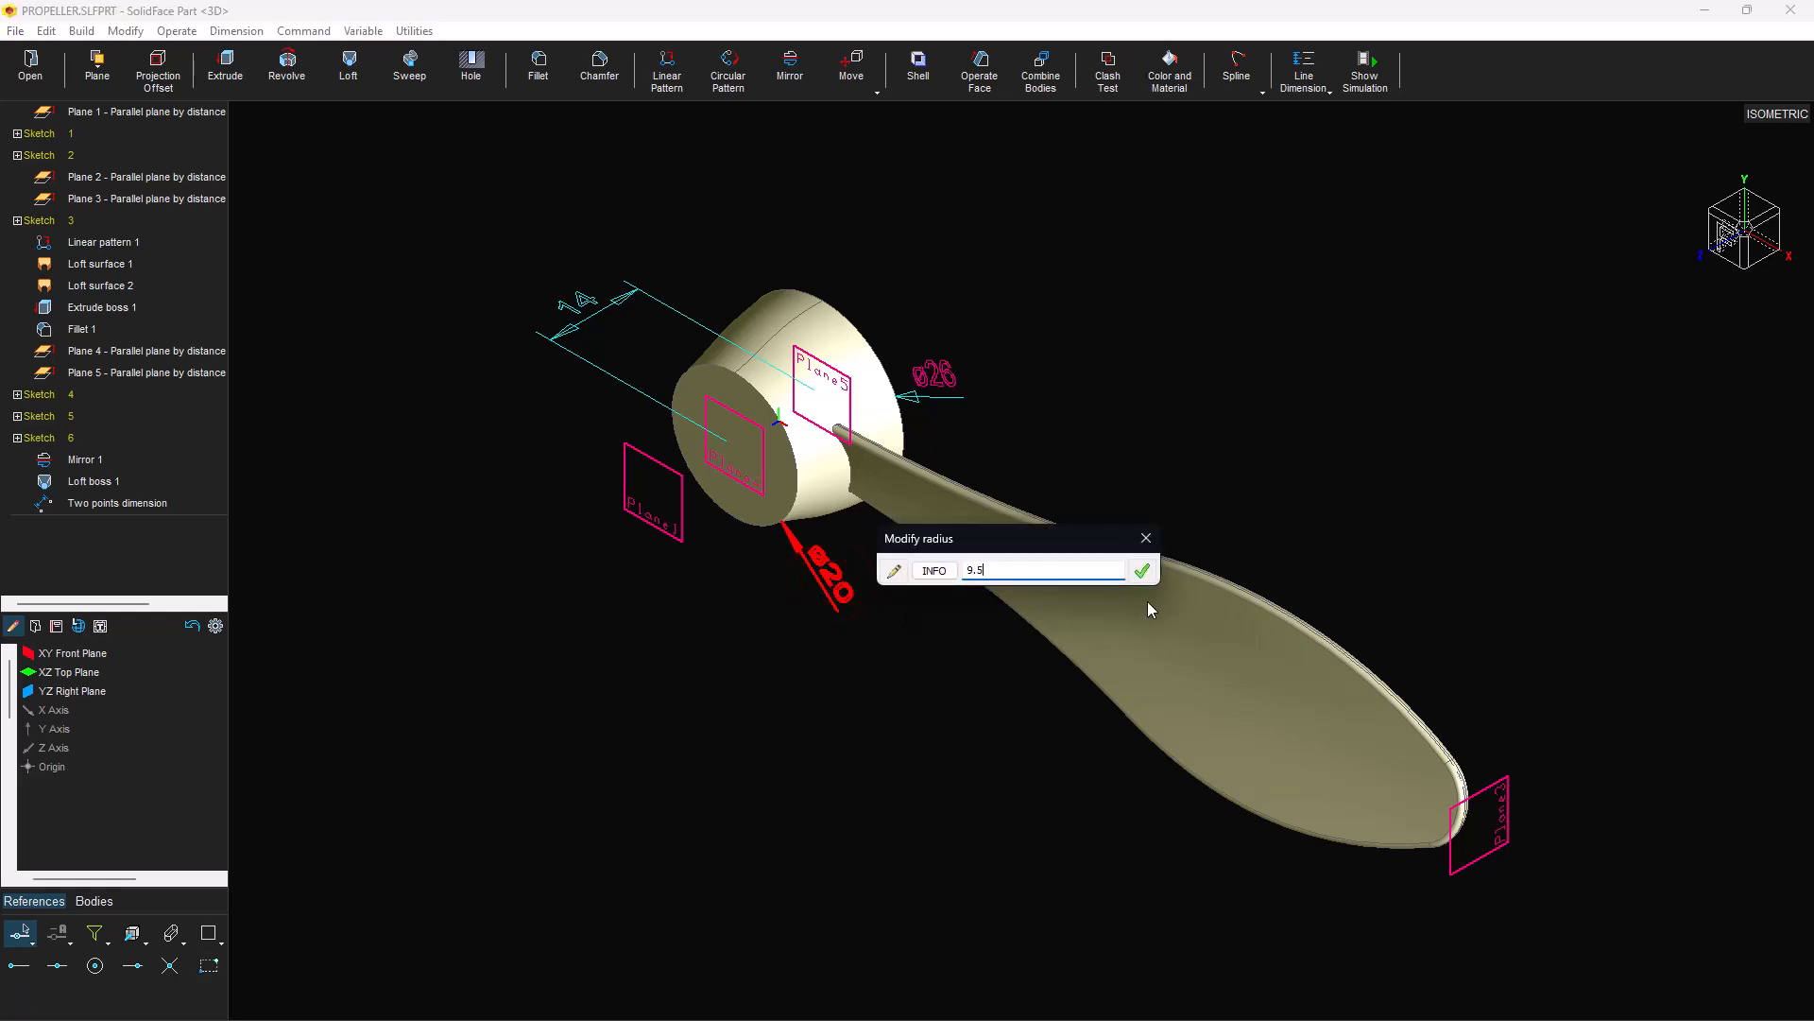
pyautogui.click(1142, 570)
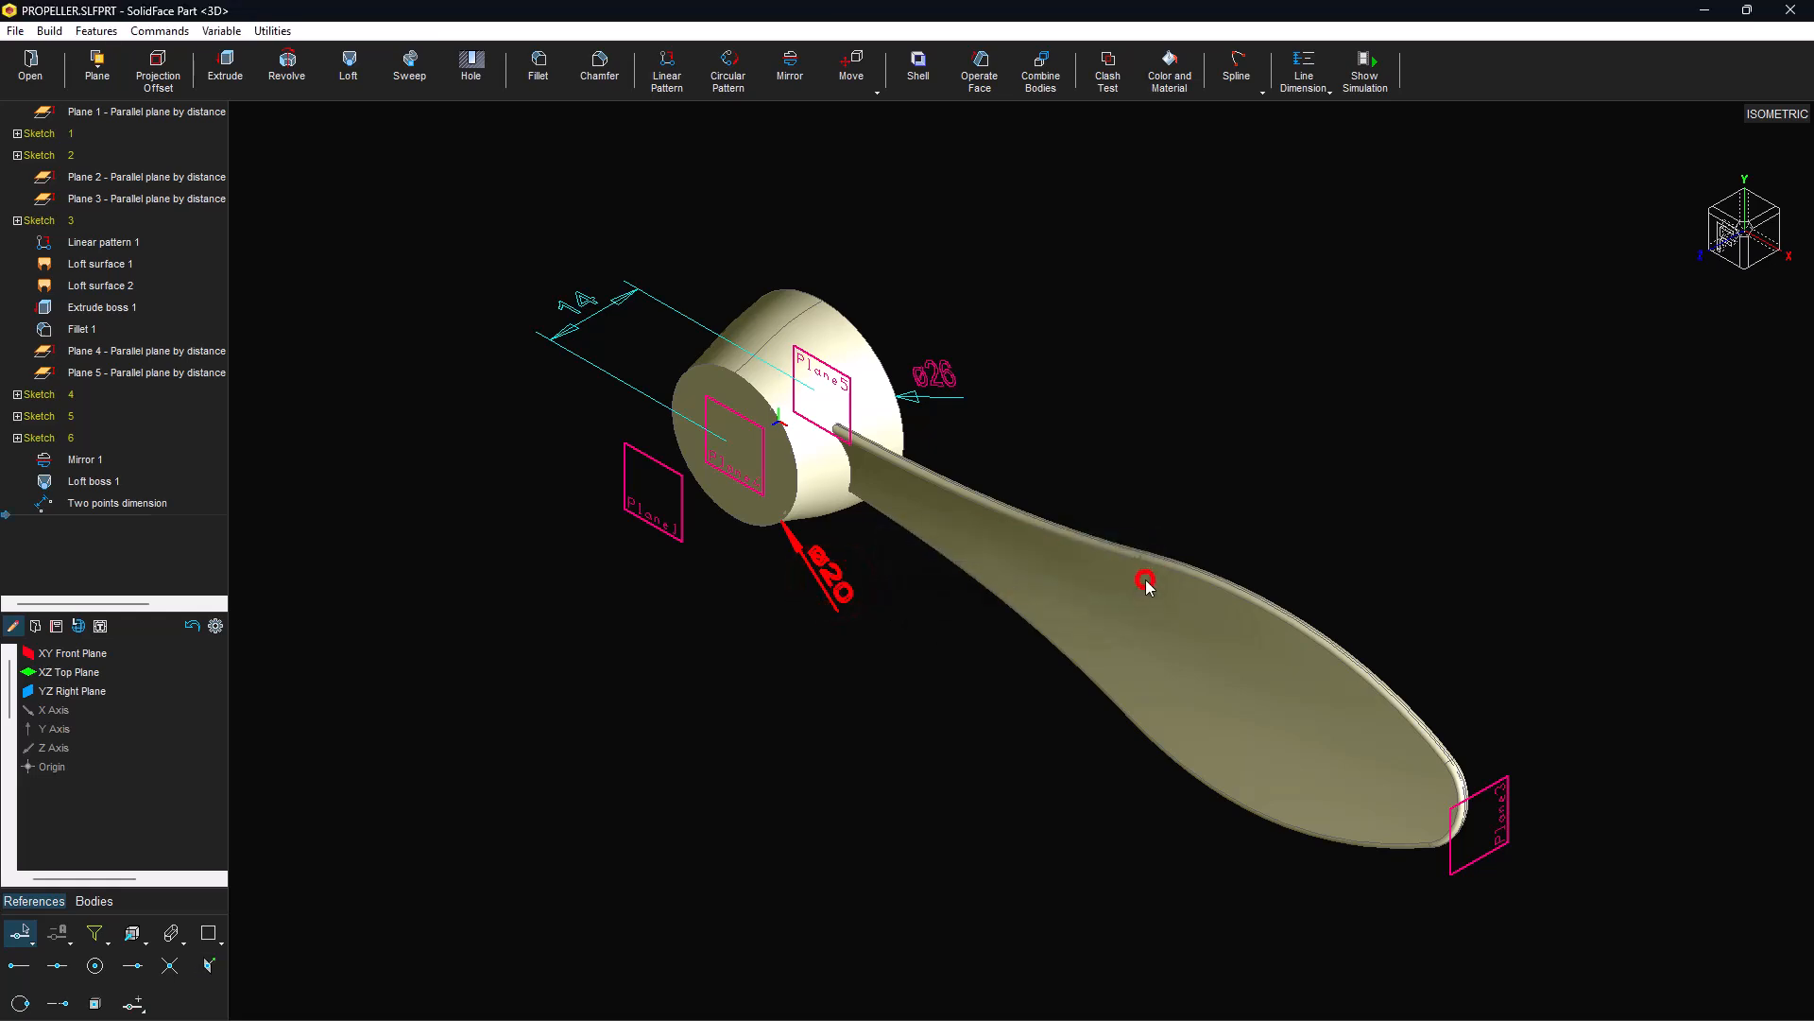
pyautogui.doubleClick(951, 385)
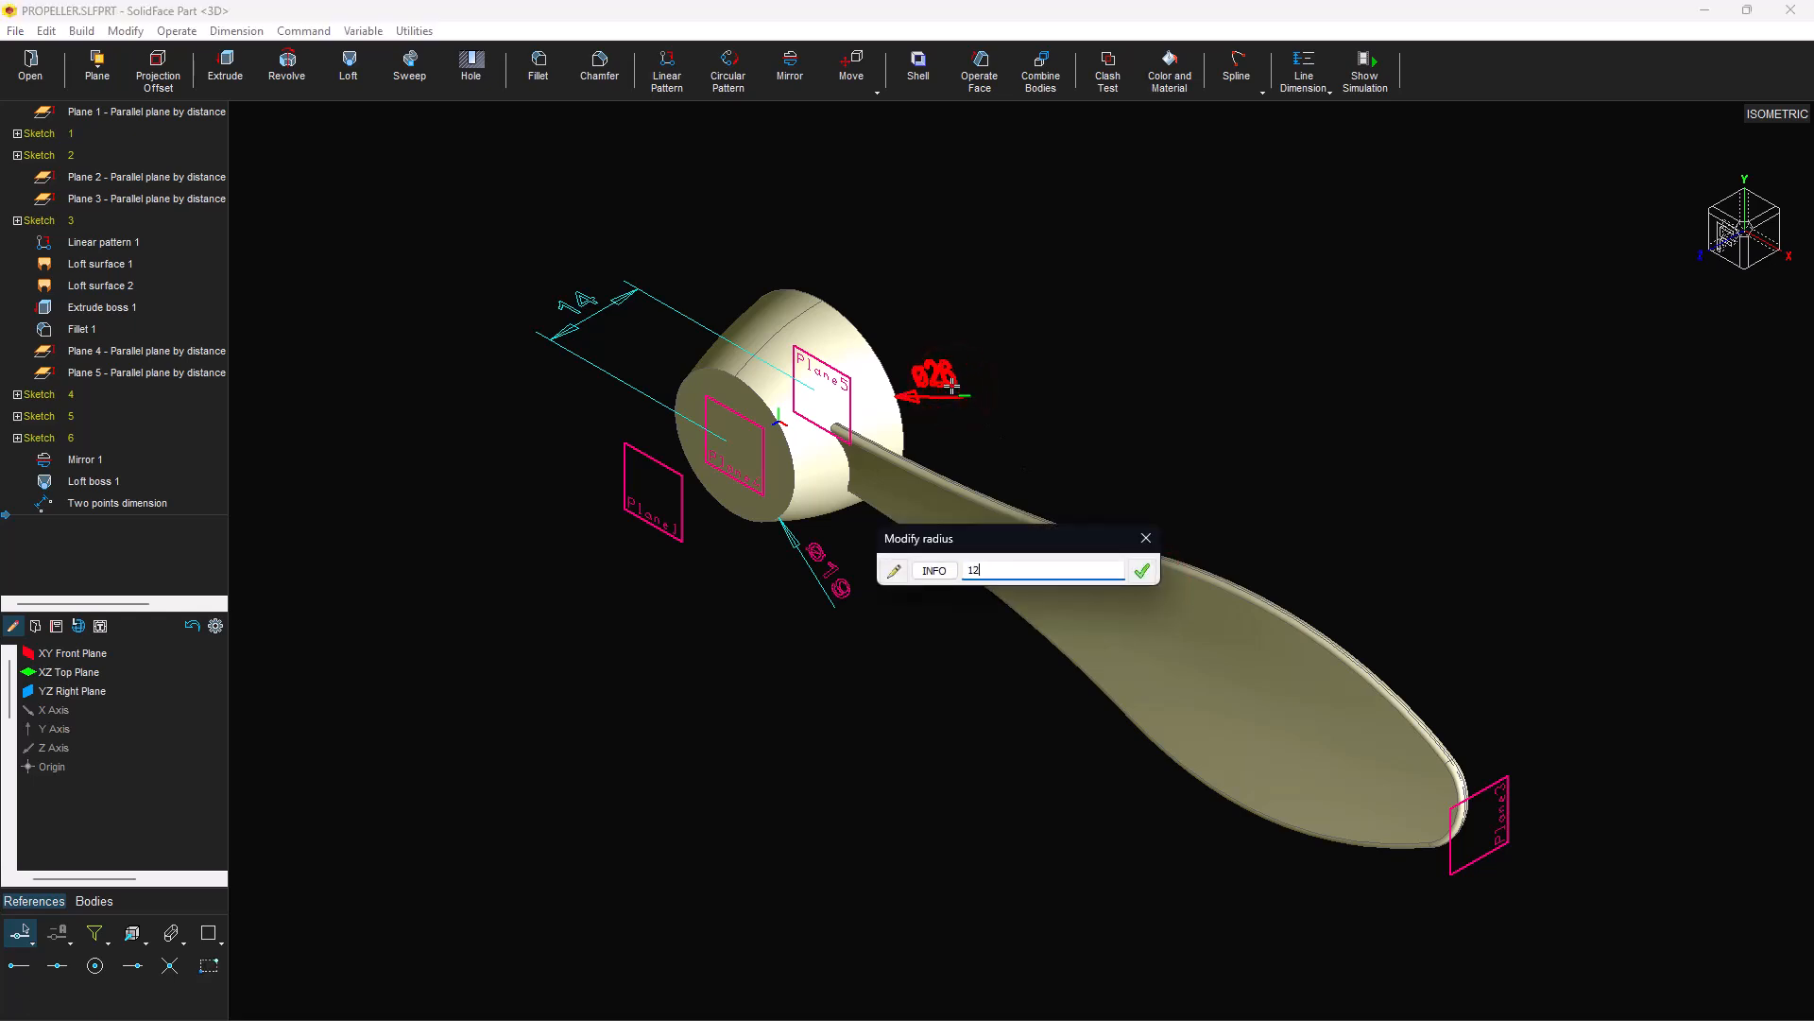
pyautogui.press('Return')
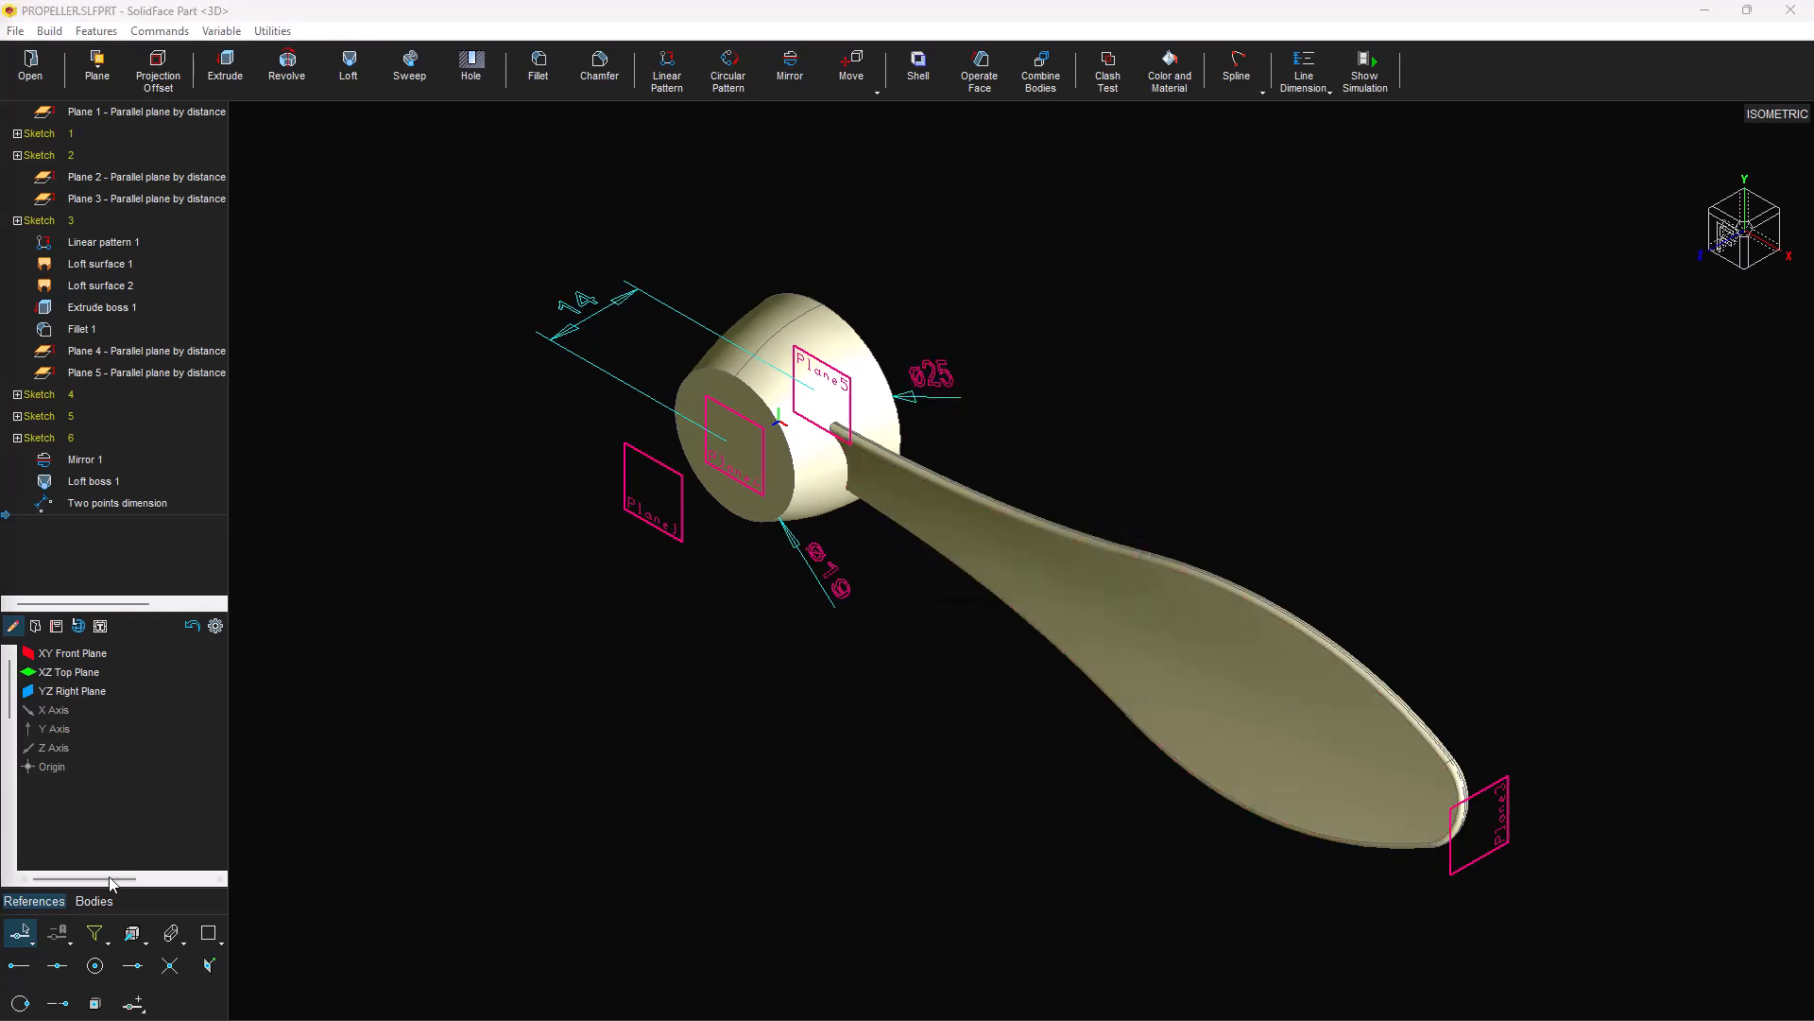
# Hide the reference planes, change the hub loft from a boss to a new body, and show the list of bodies.
pyautogui.click(94, 933)
pyautogui.click(173, 968)
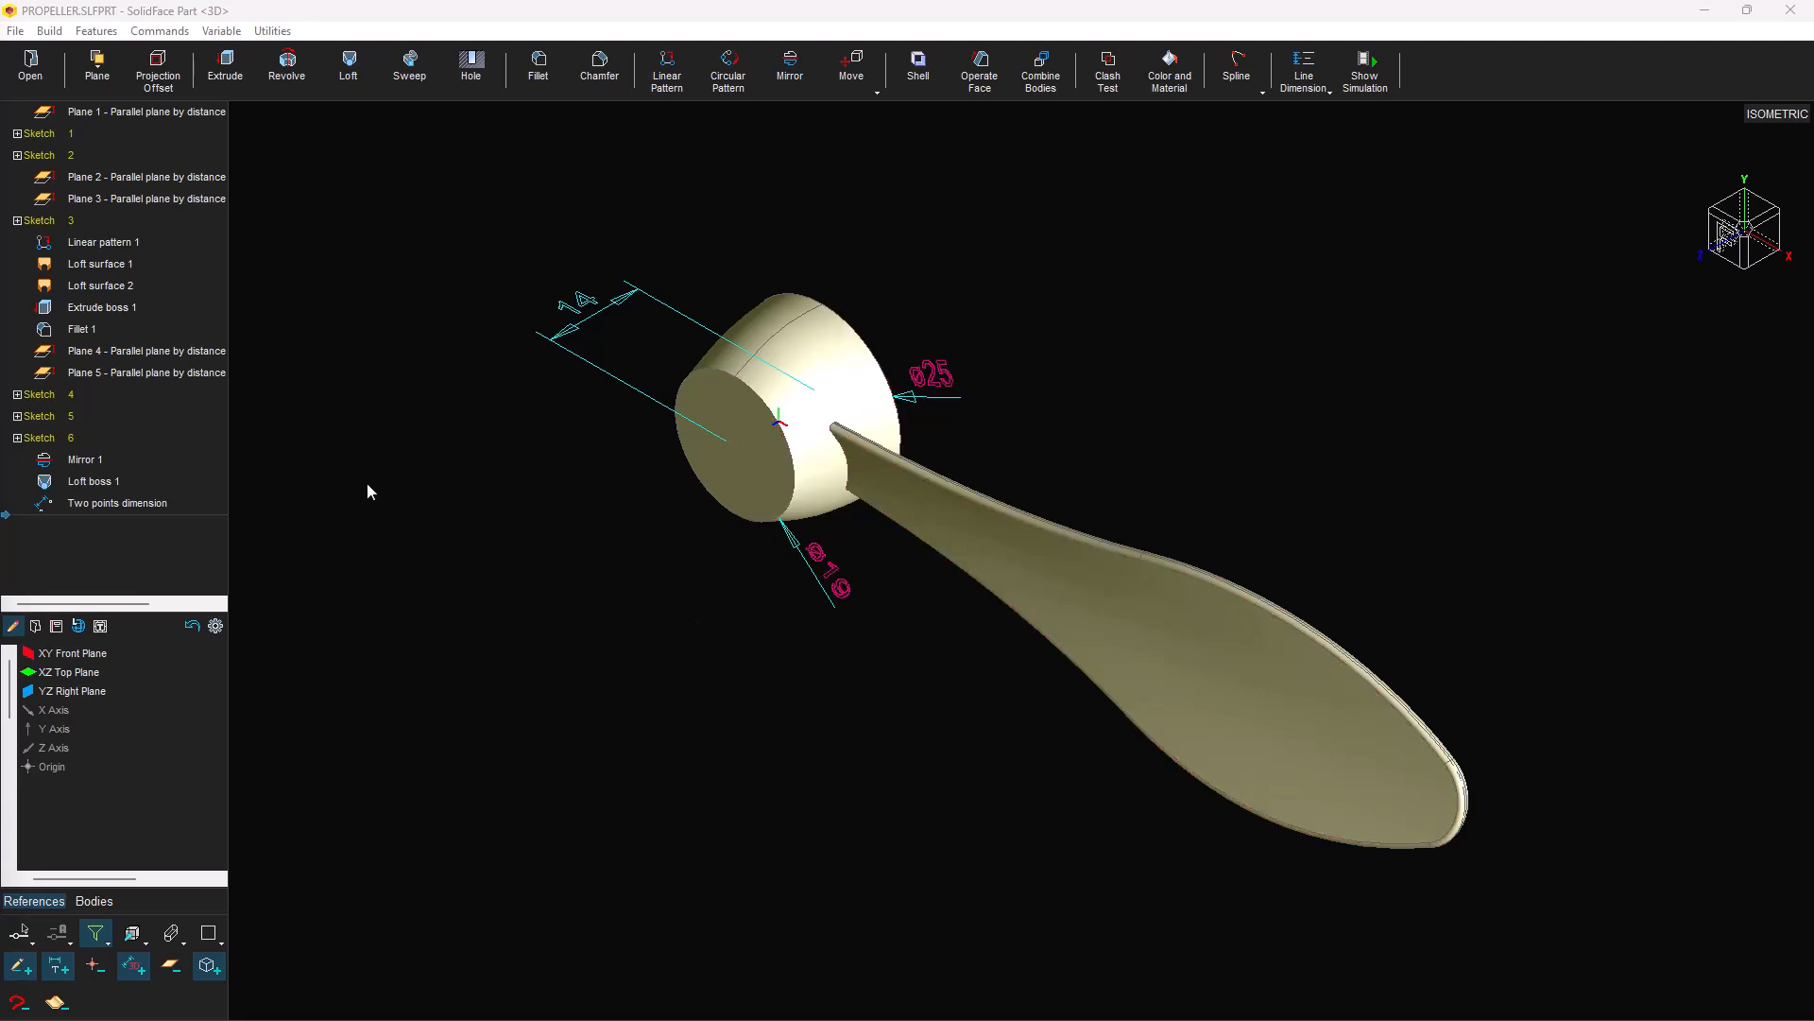
pyautogui.doubleClick(138, 481)
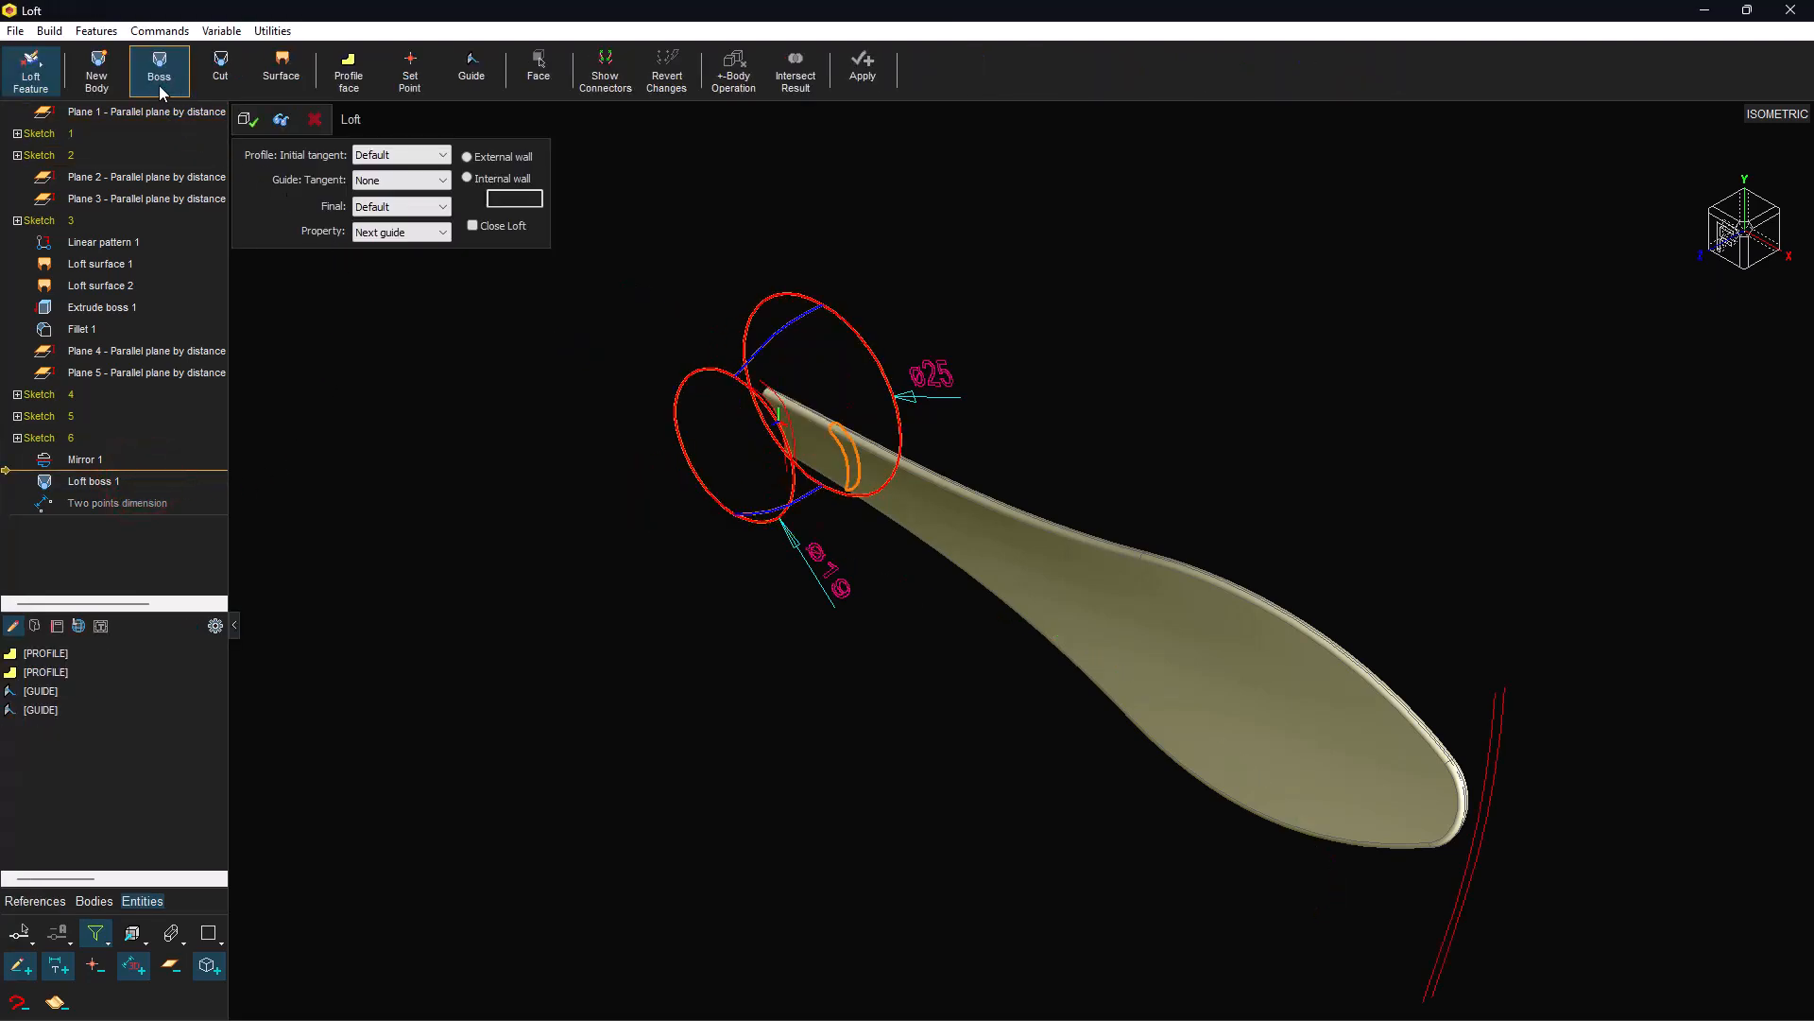
pyautogui.click(106, 83)
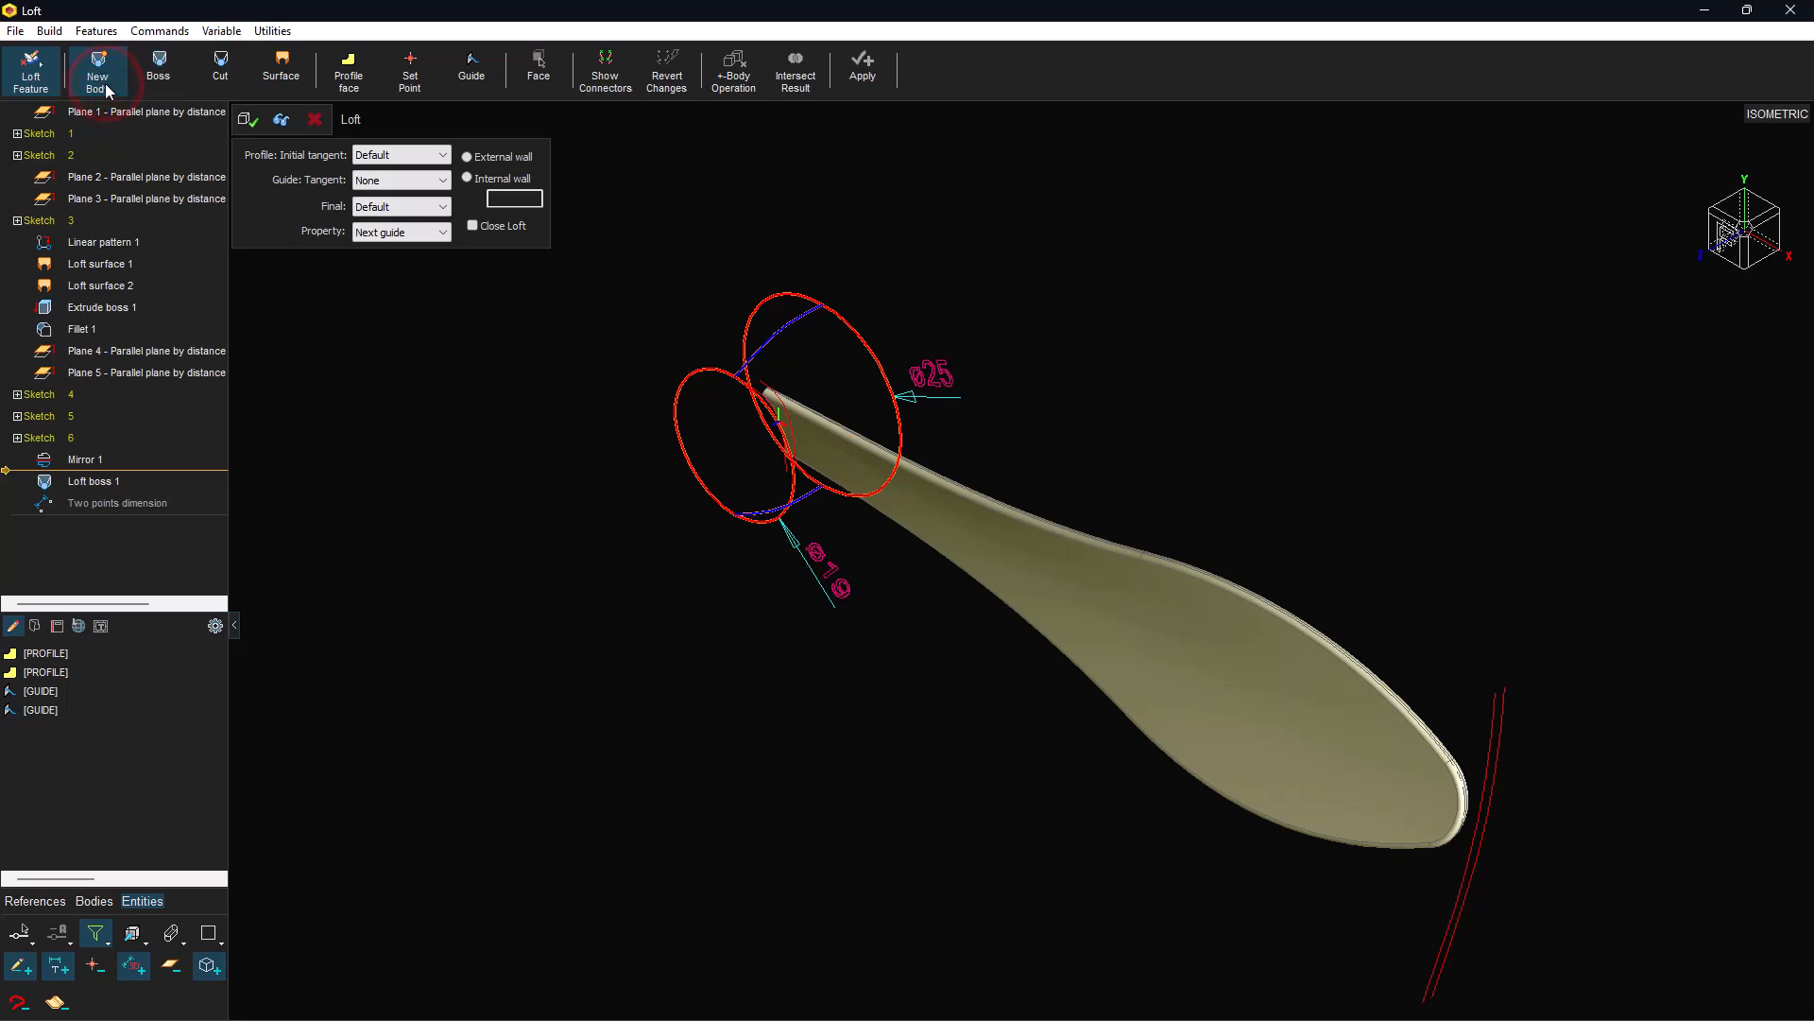
pyautogui.click(247, 119)
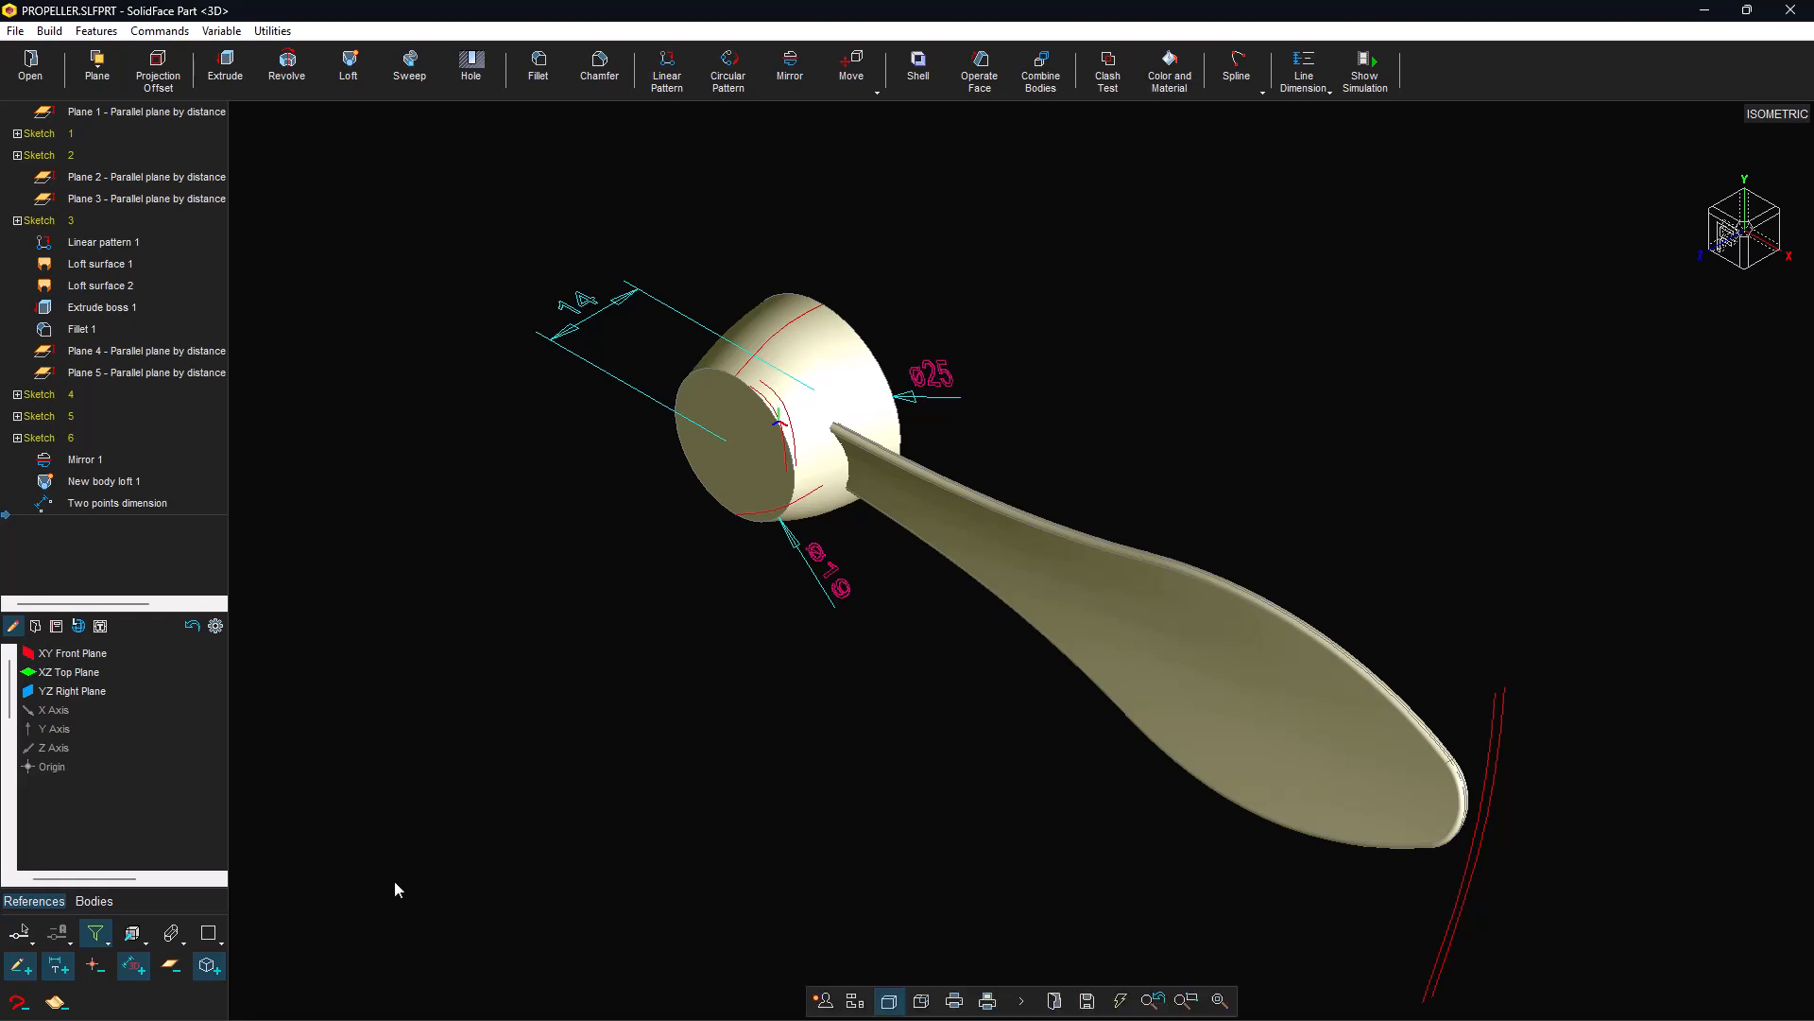
pyautogui.click(95, 900)
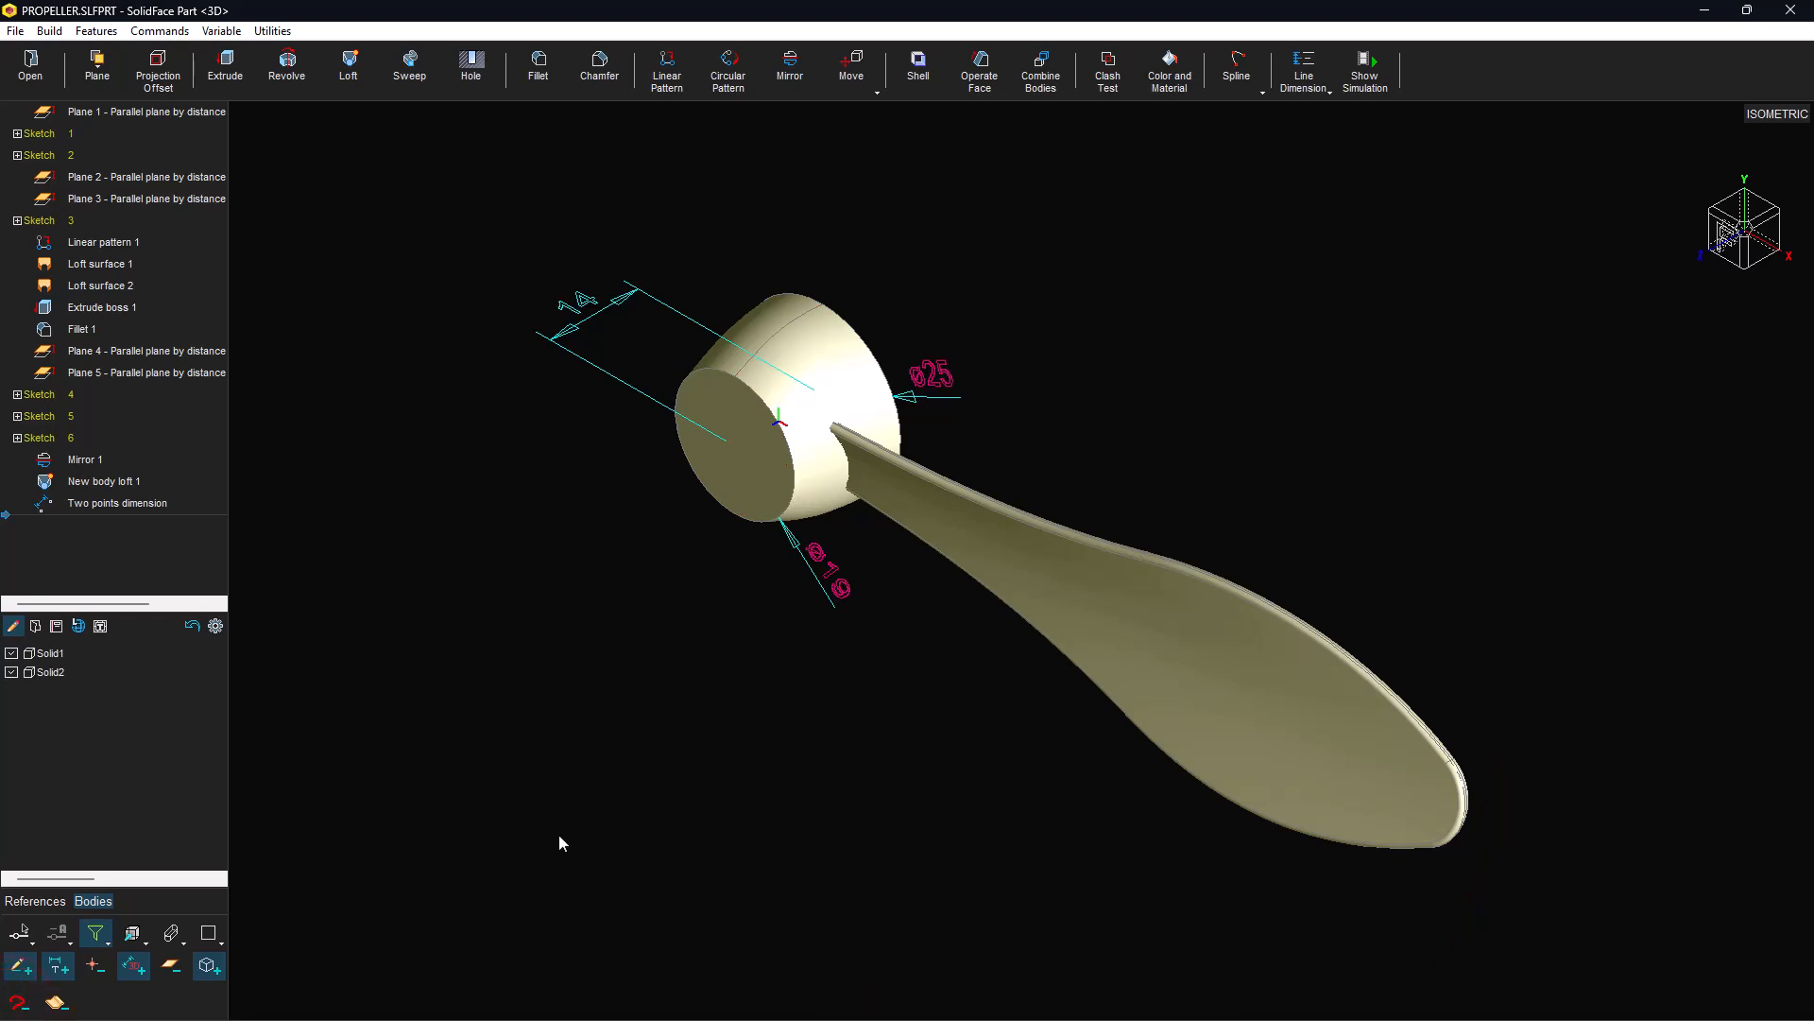
# Set up a circular pattern with quantity 2 and angle 180, using the hub's small end face to define the rotation axis.
pyautogui.click(727, 83)
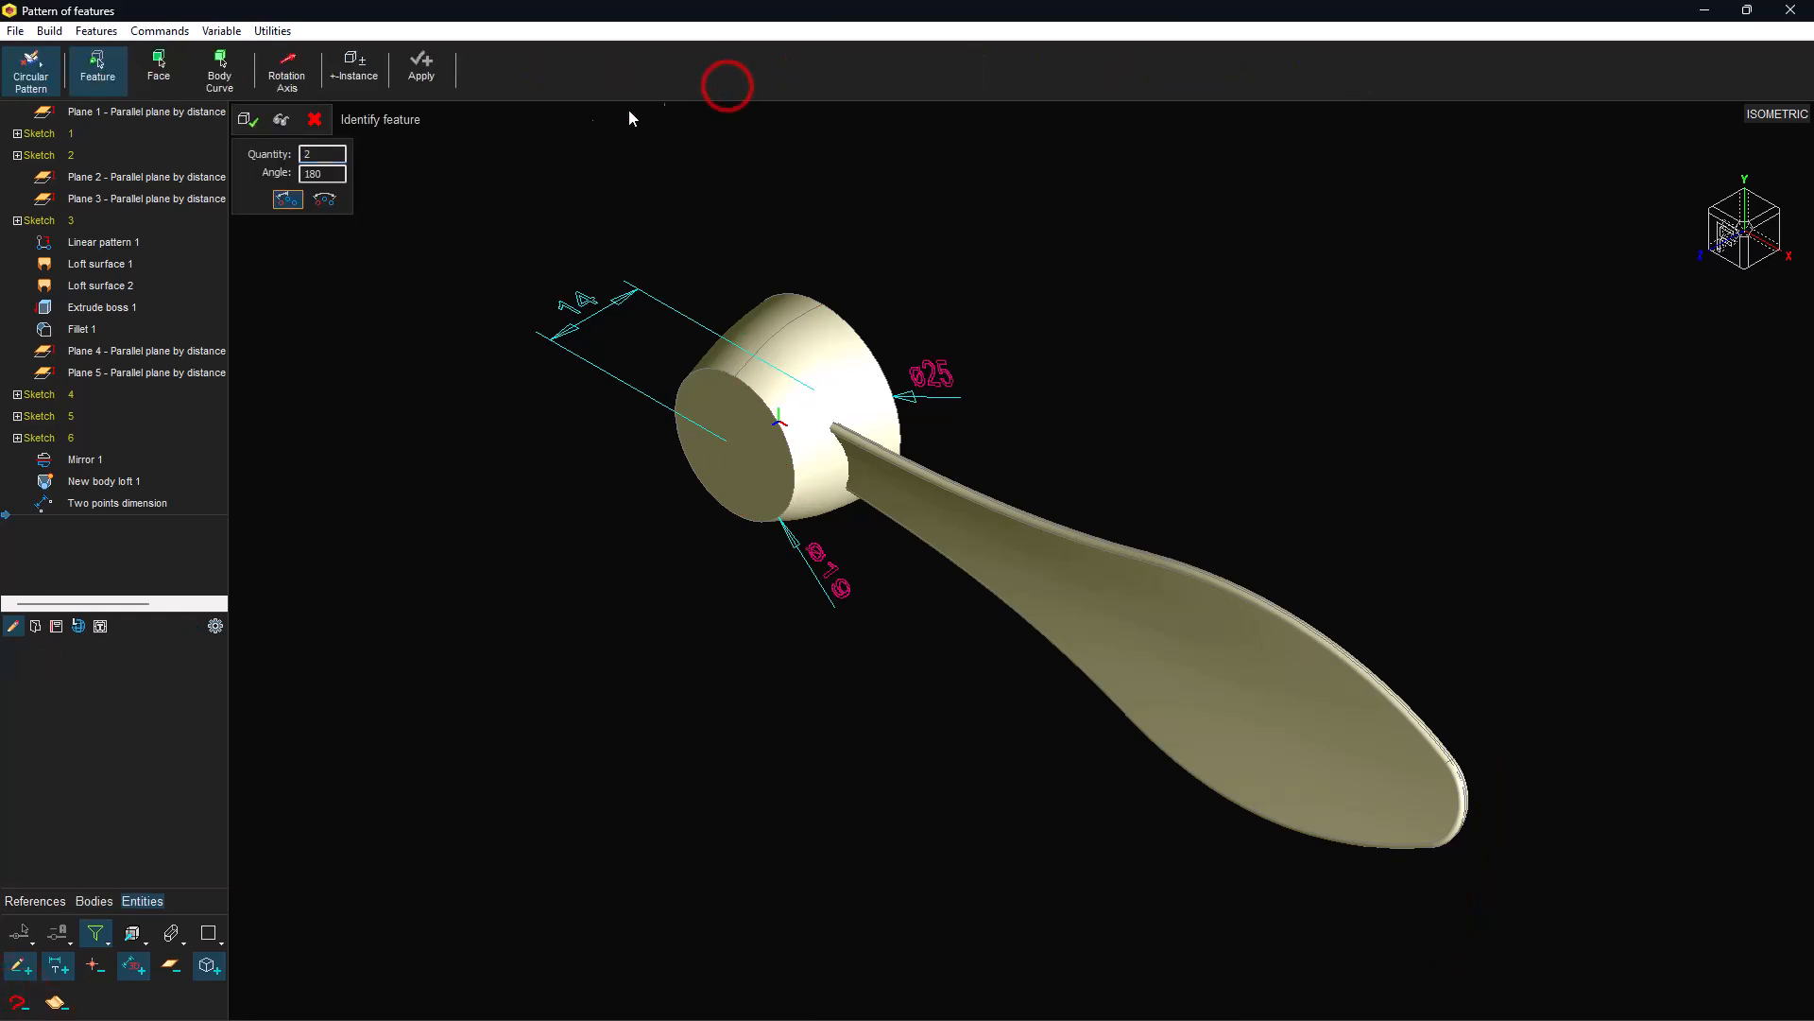
pyautogui.click(319, 155)
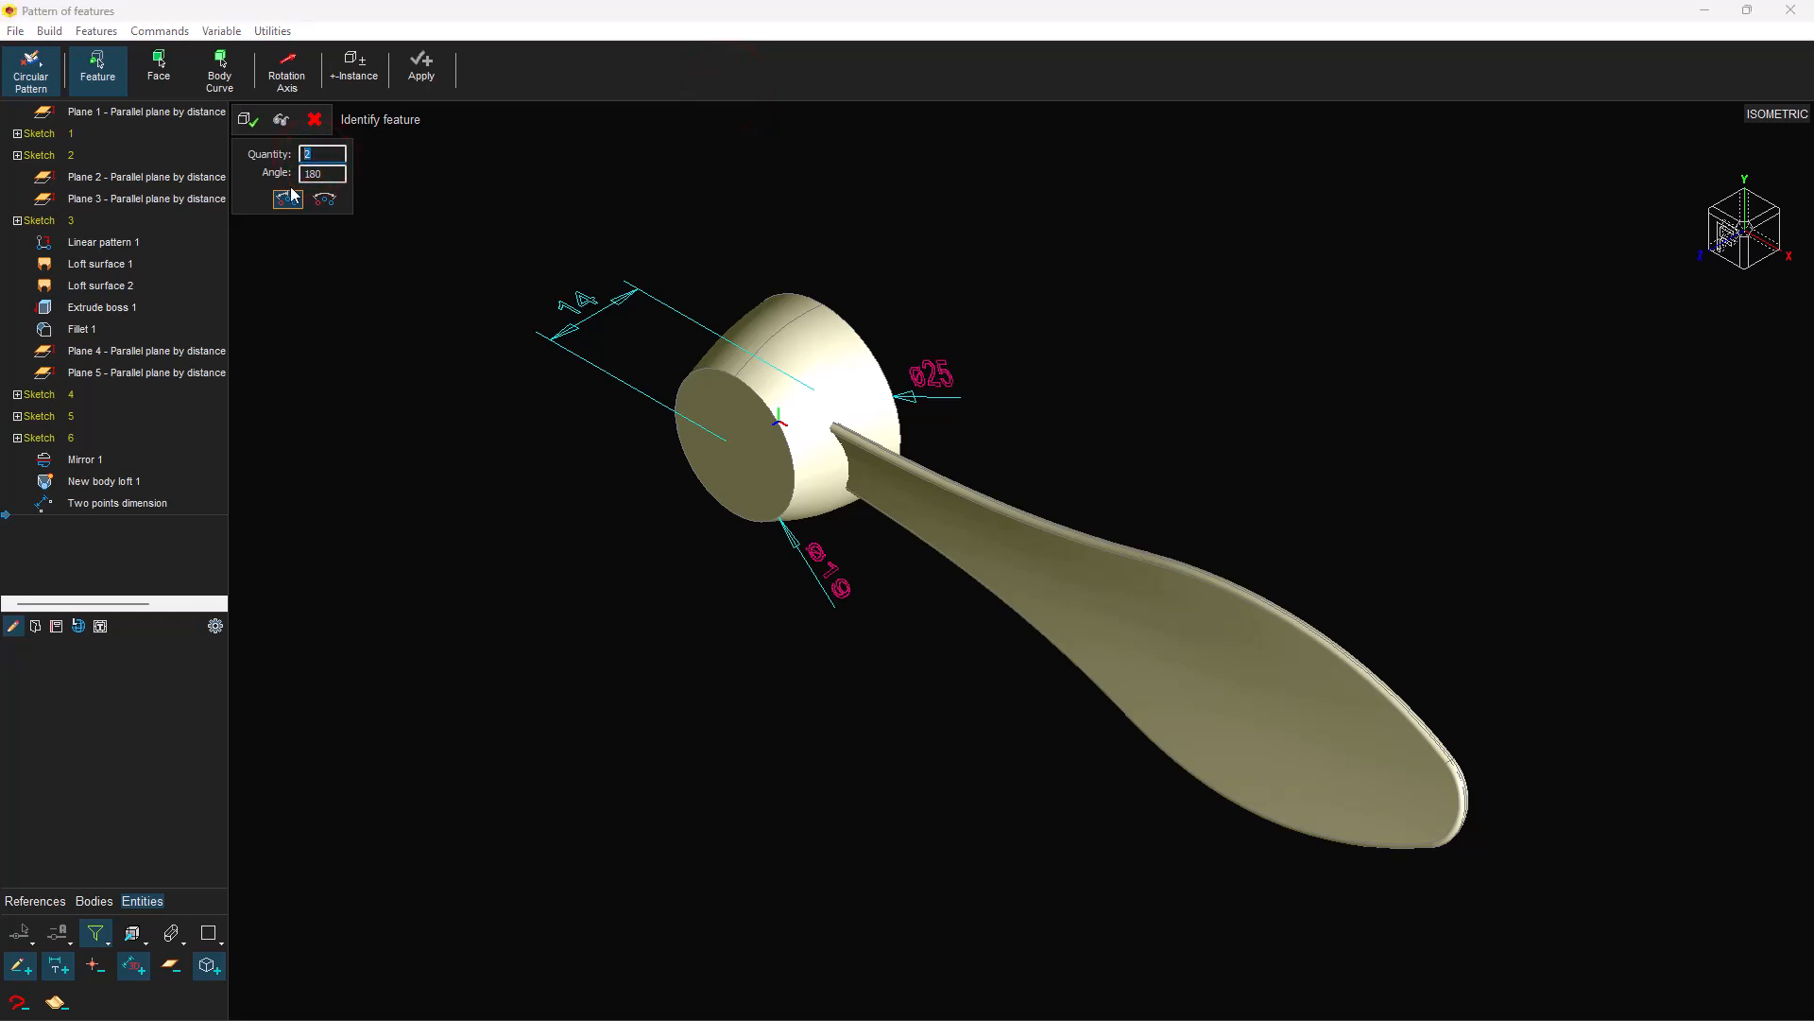
pyautogui.write('2')
pyautogui.click(287, 70)
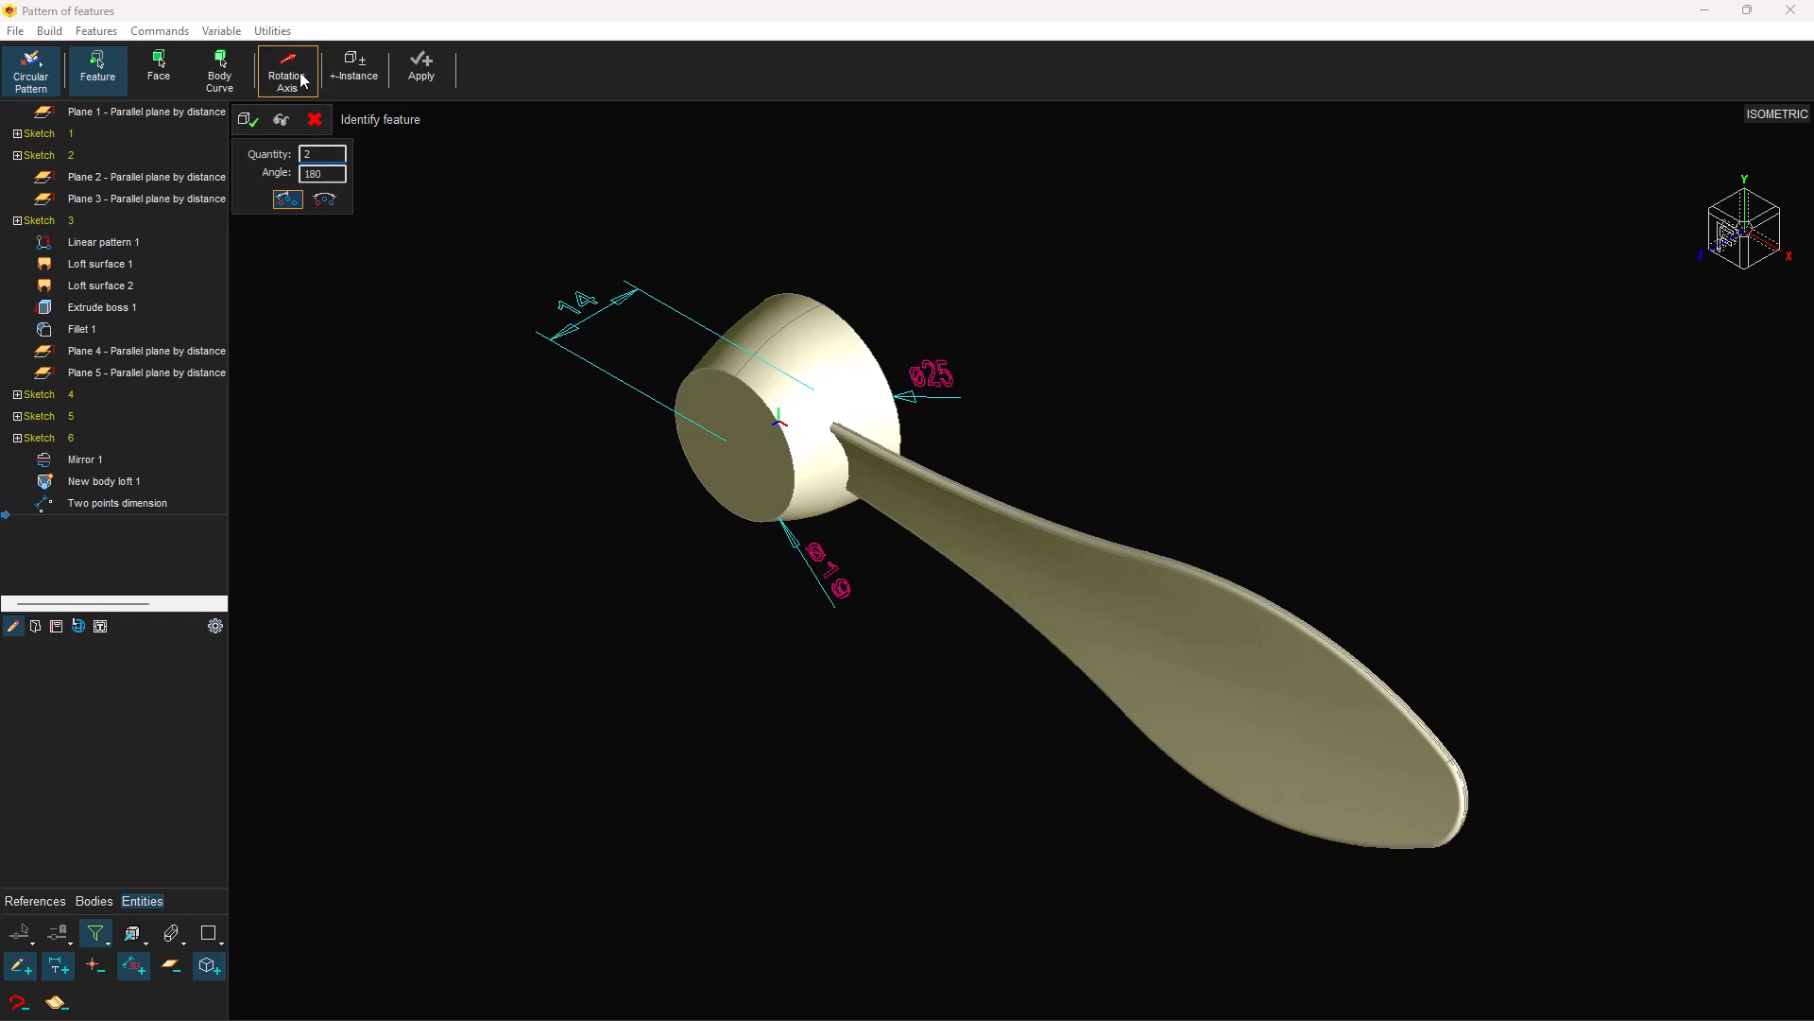
pyautogui.click(721, 425)
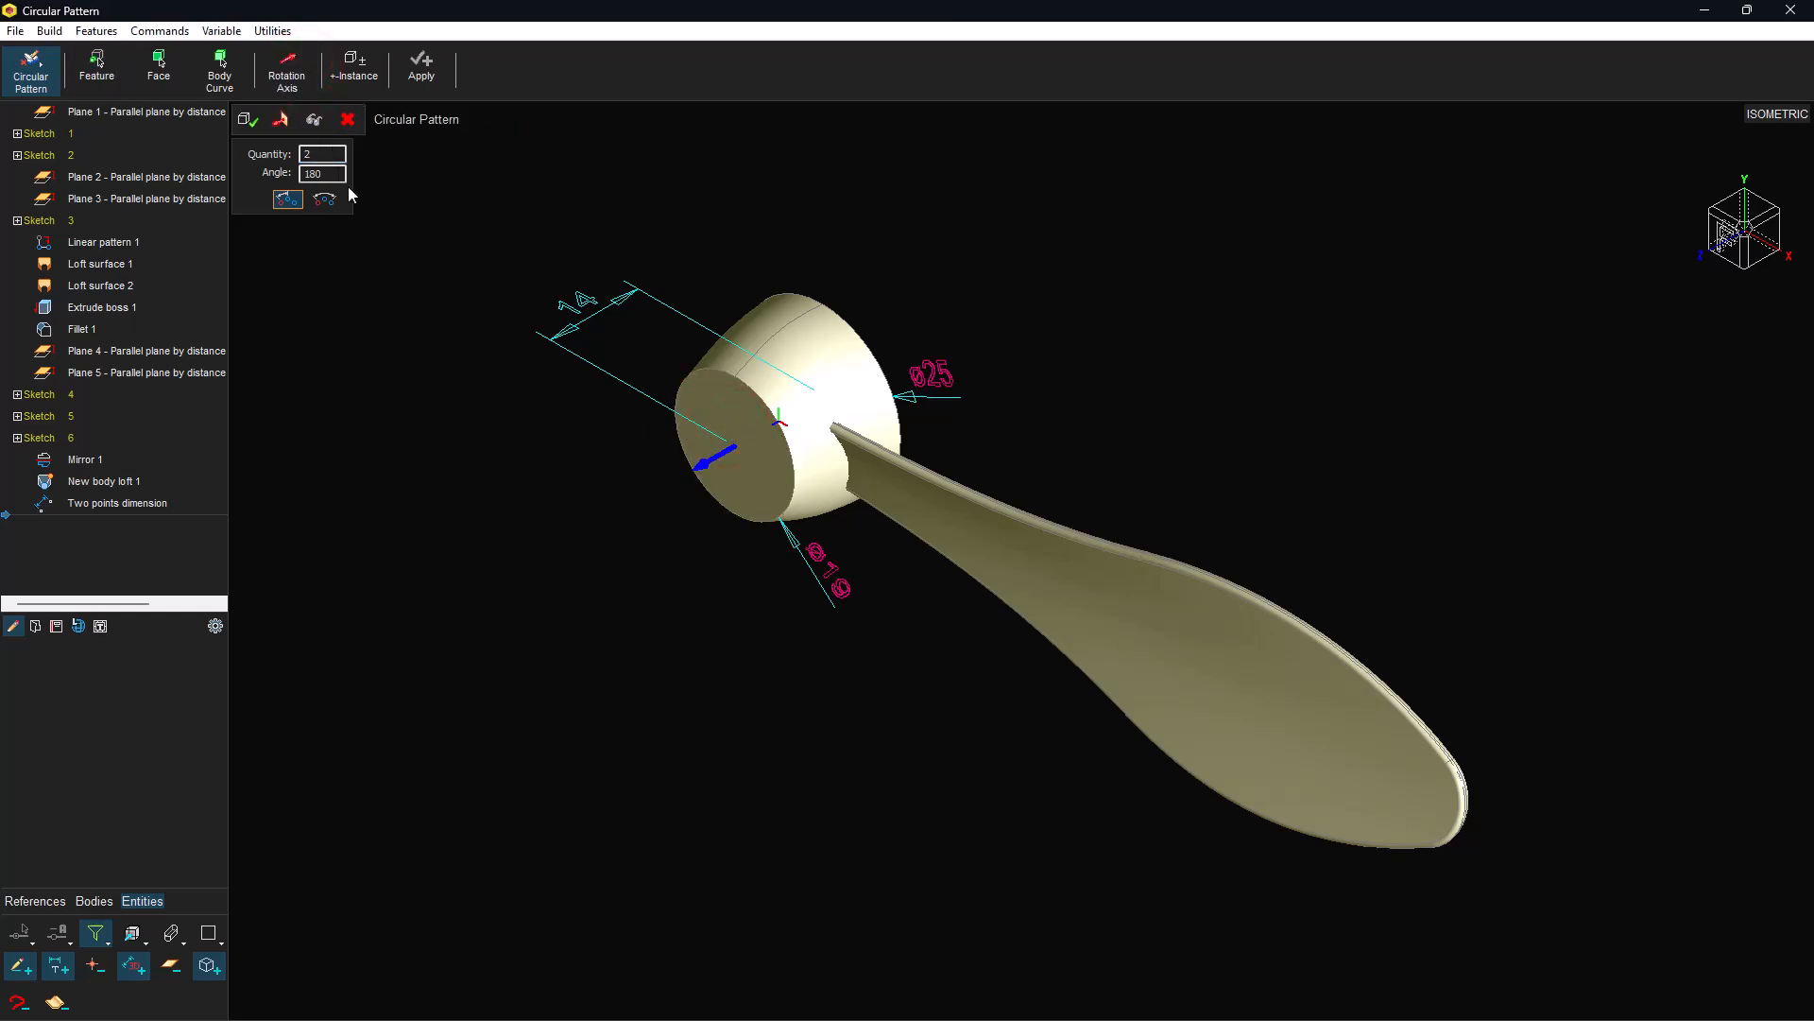
# Choose the blade body as the only body to pattern, preview the copy, and create the circular pattern.
pyautogui.click(222, 72)
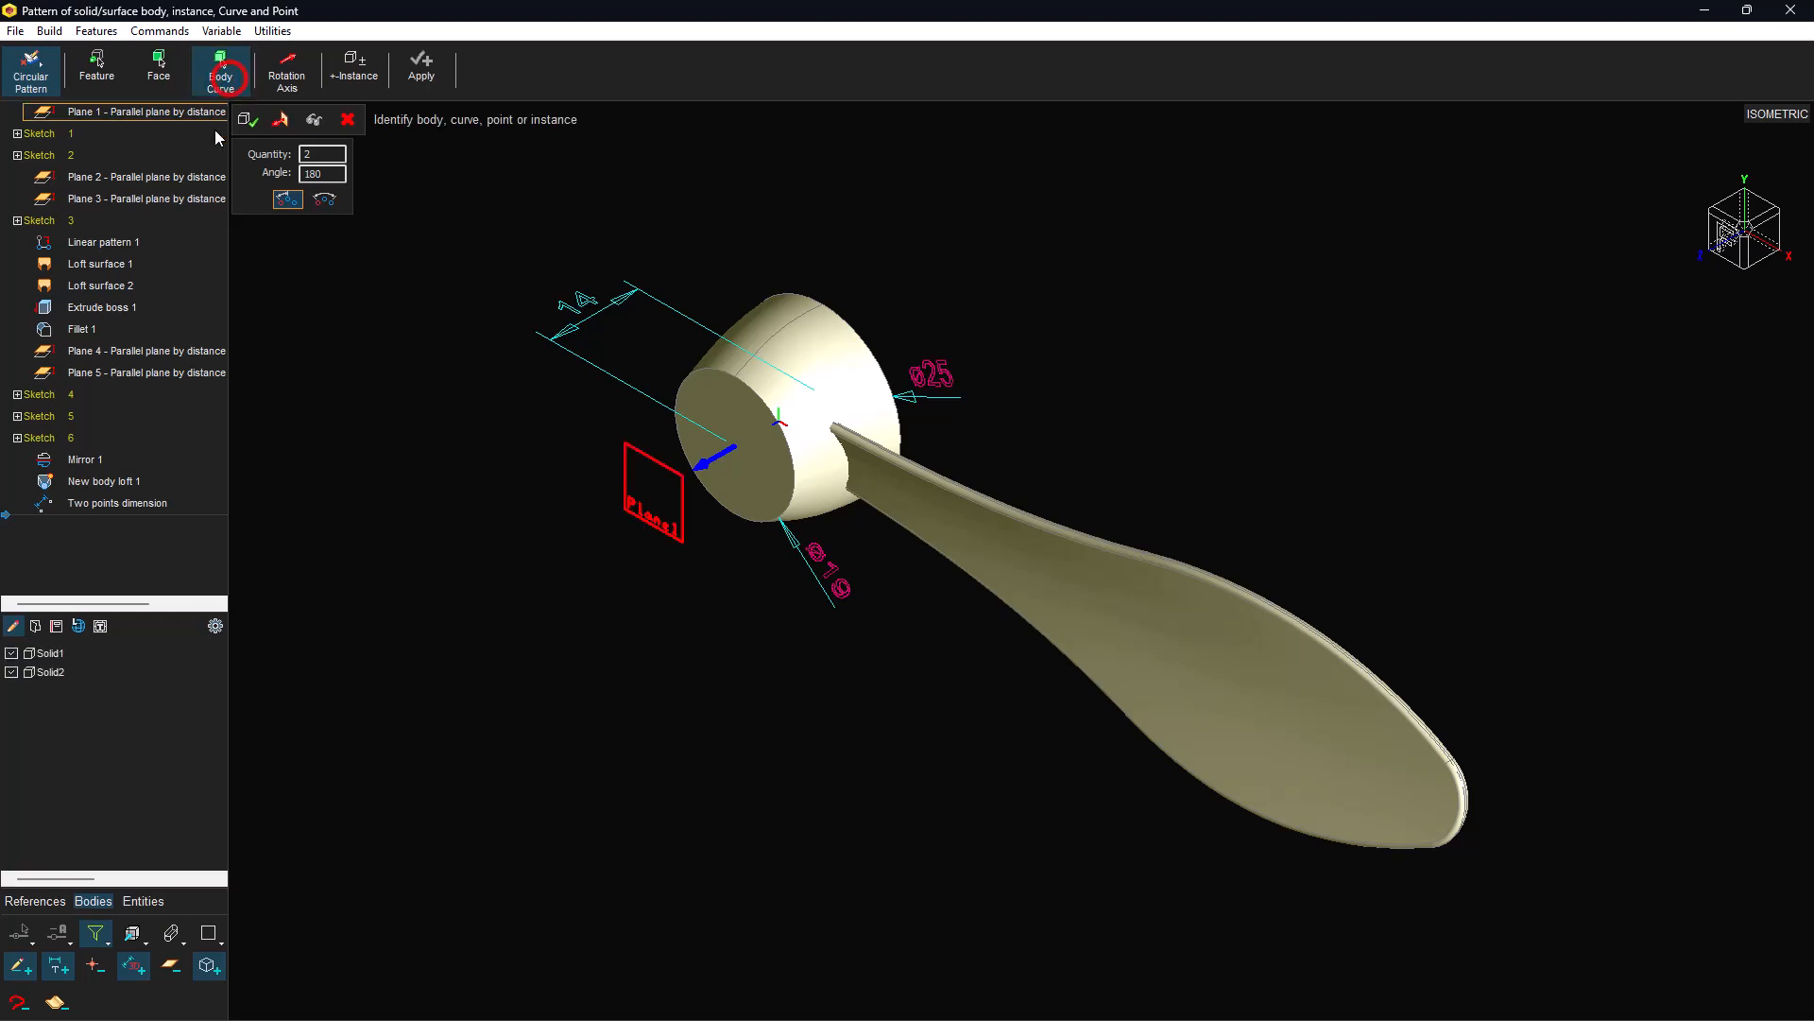
pyautogui.click(40, 672)
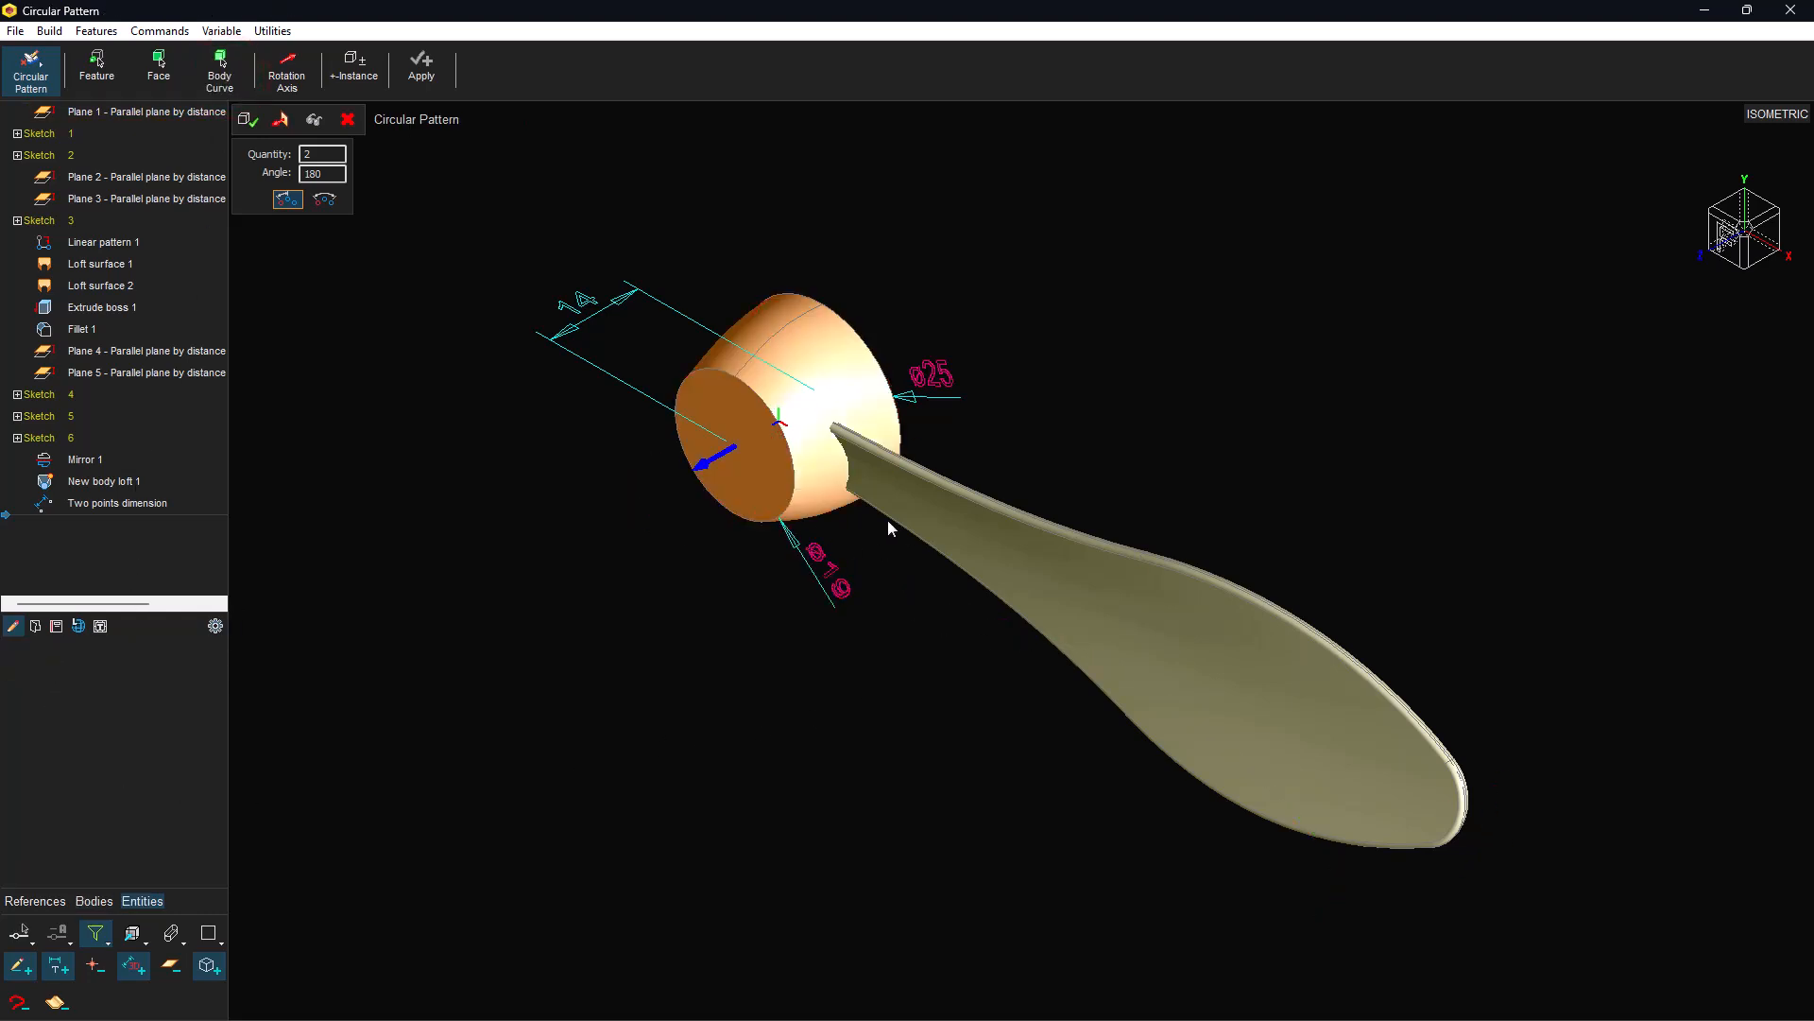
pyautogui.click(222, 68)
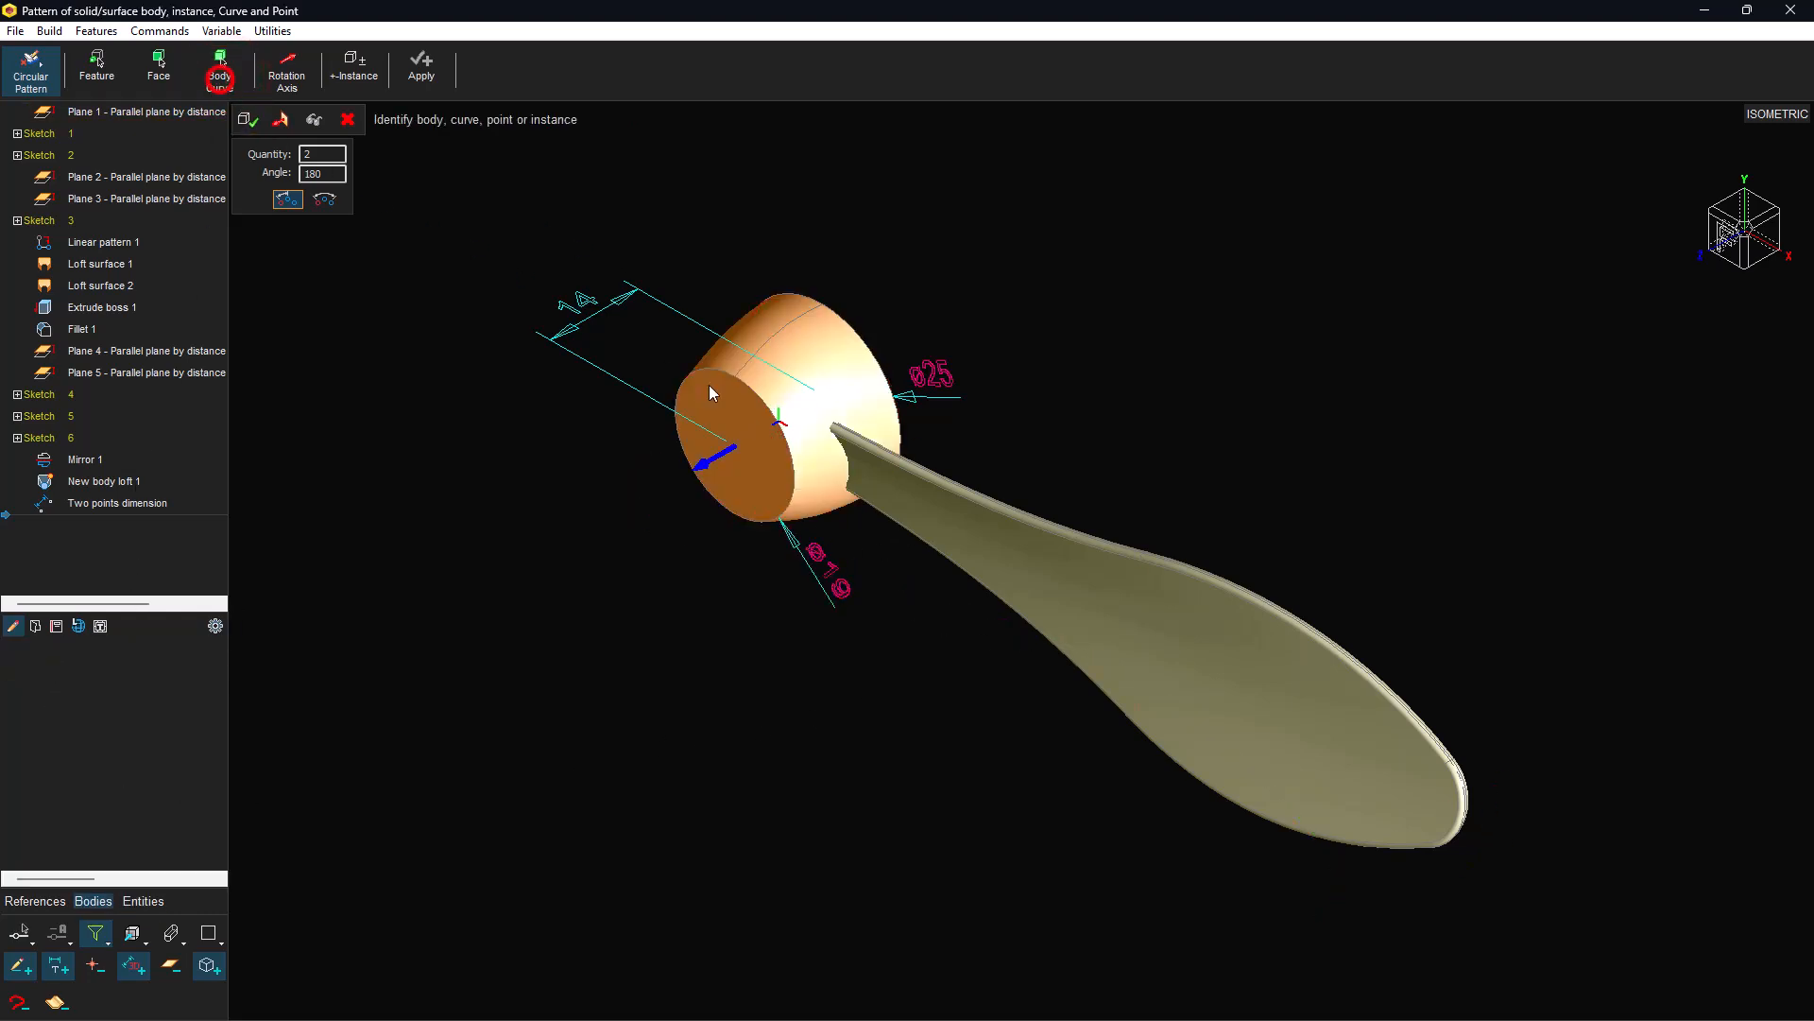
pyautogui.click(1077, 595)
pyautogui.click(144, 900)
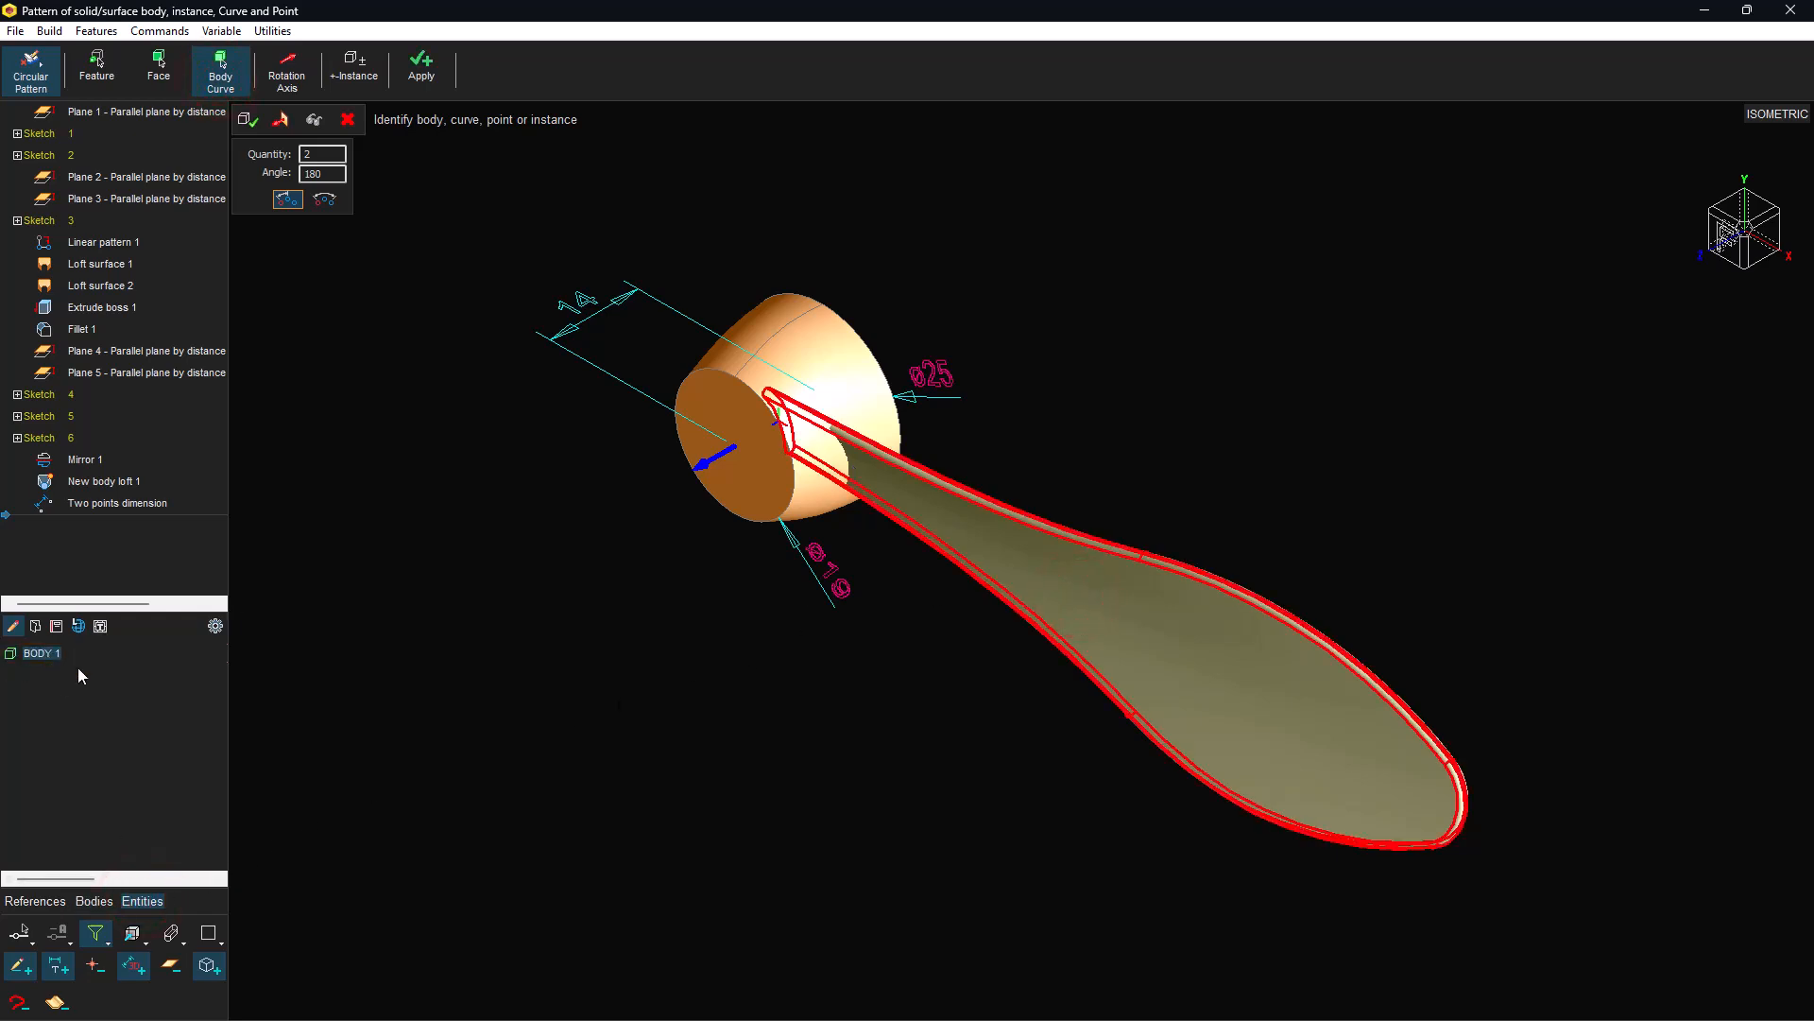
pyautogui.click(315, 120)
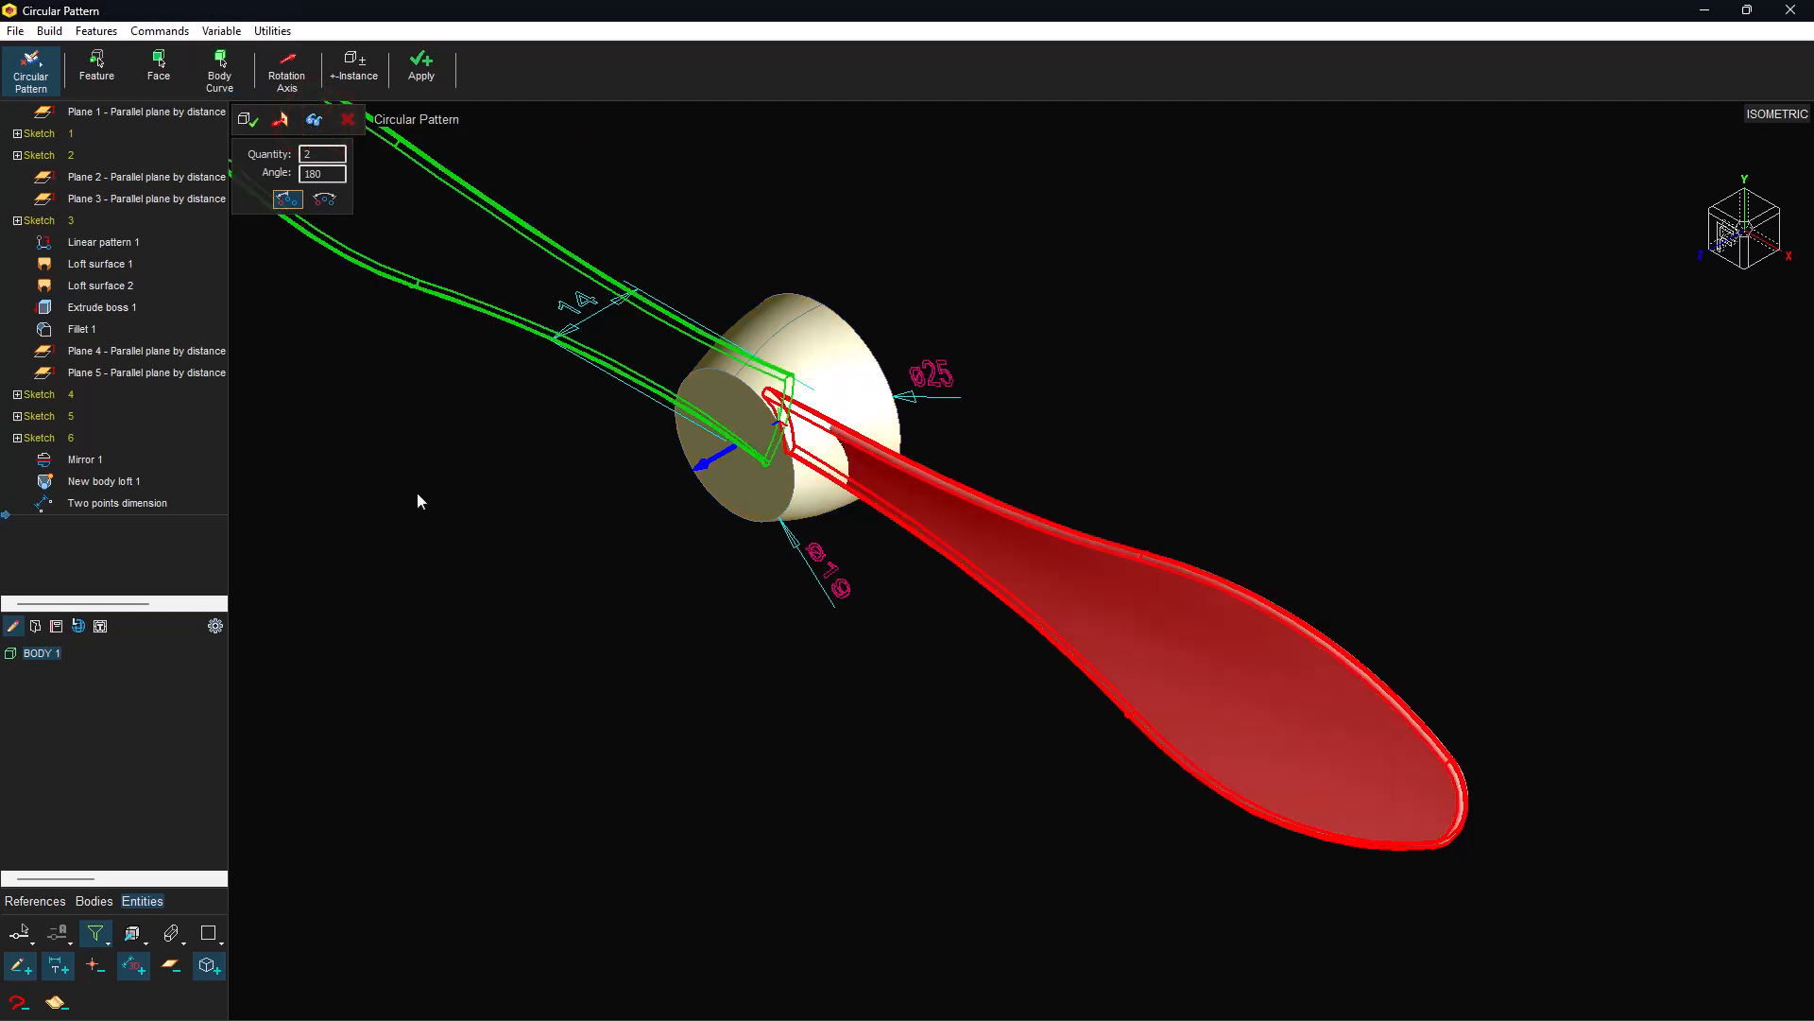
pyautogui.click(246, 121)
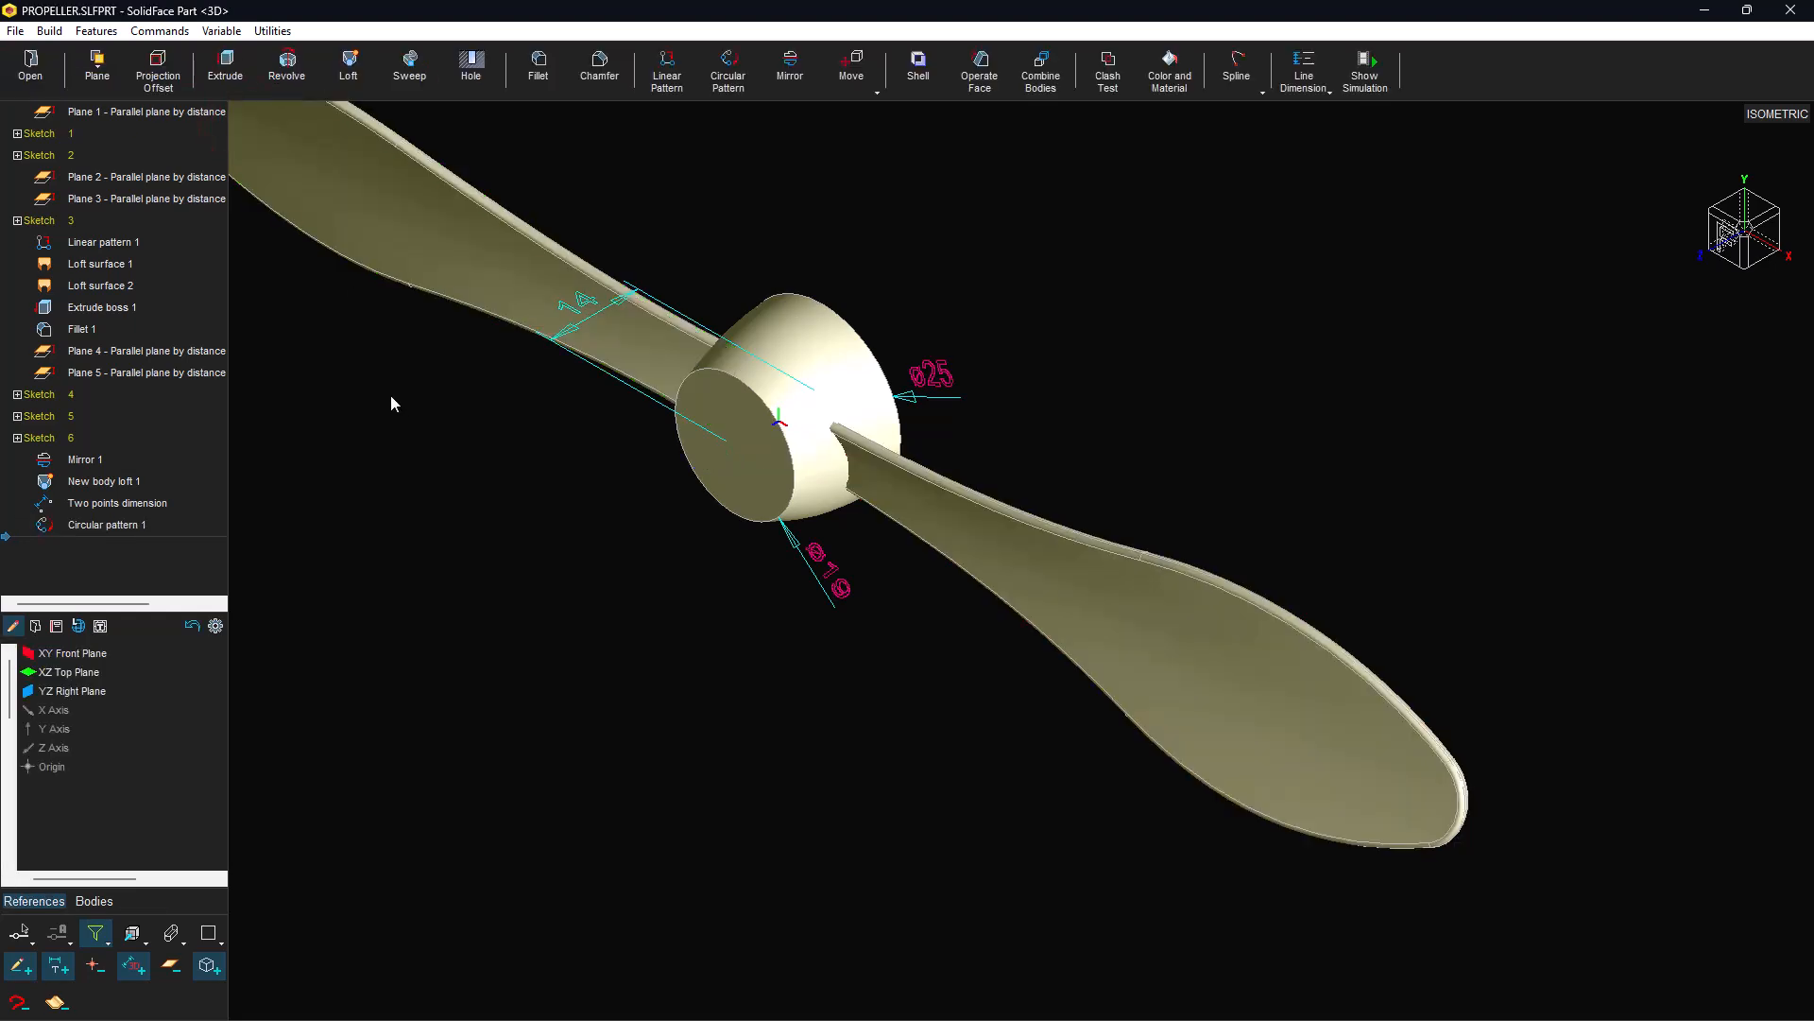
# Combine the hub and both blades into one body with a union, using the hub as the base solid.
pyautogui.click(93, 901)
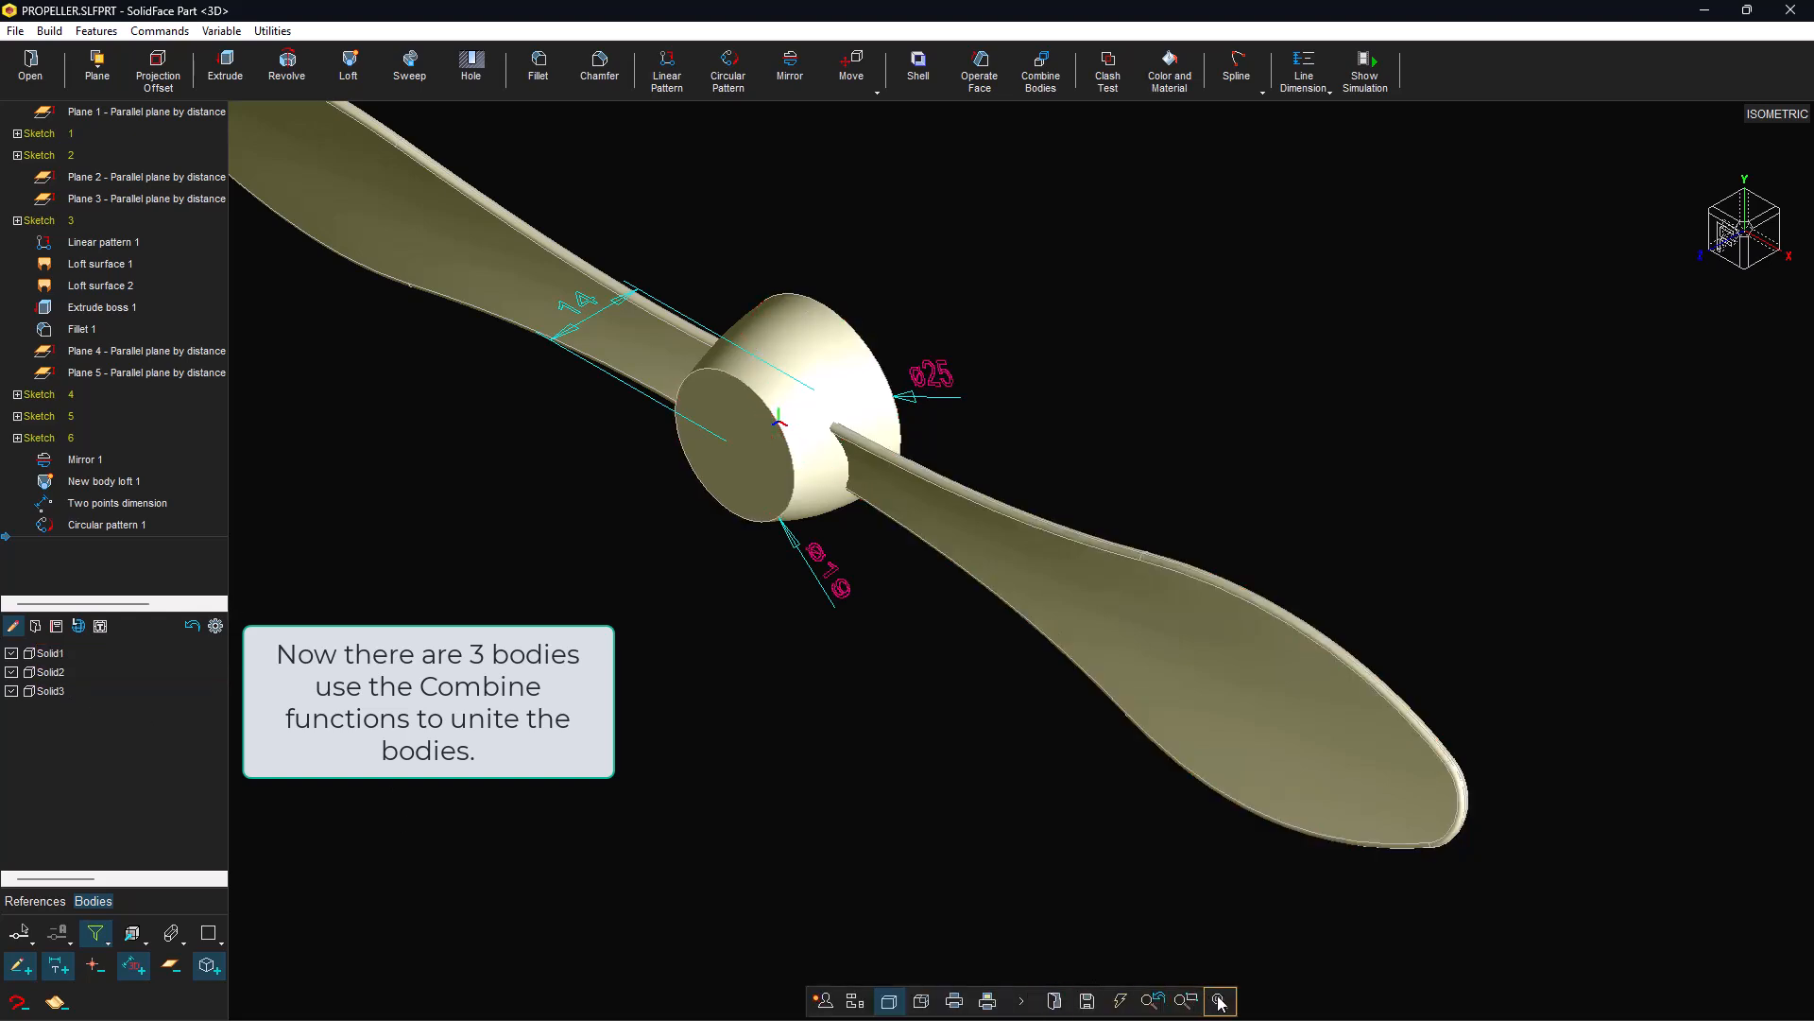
pyautogui.click(1219, 1002)
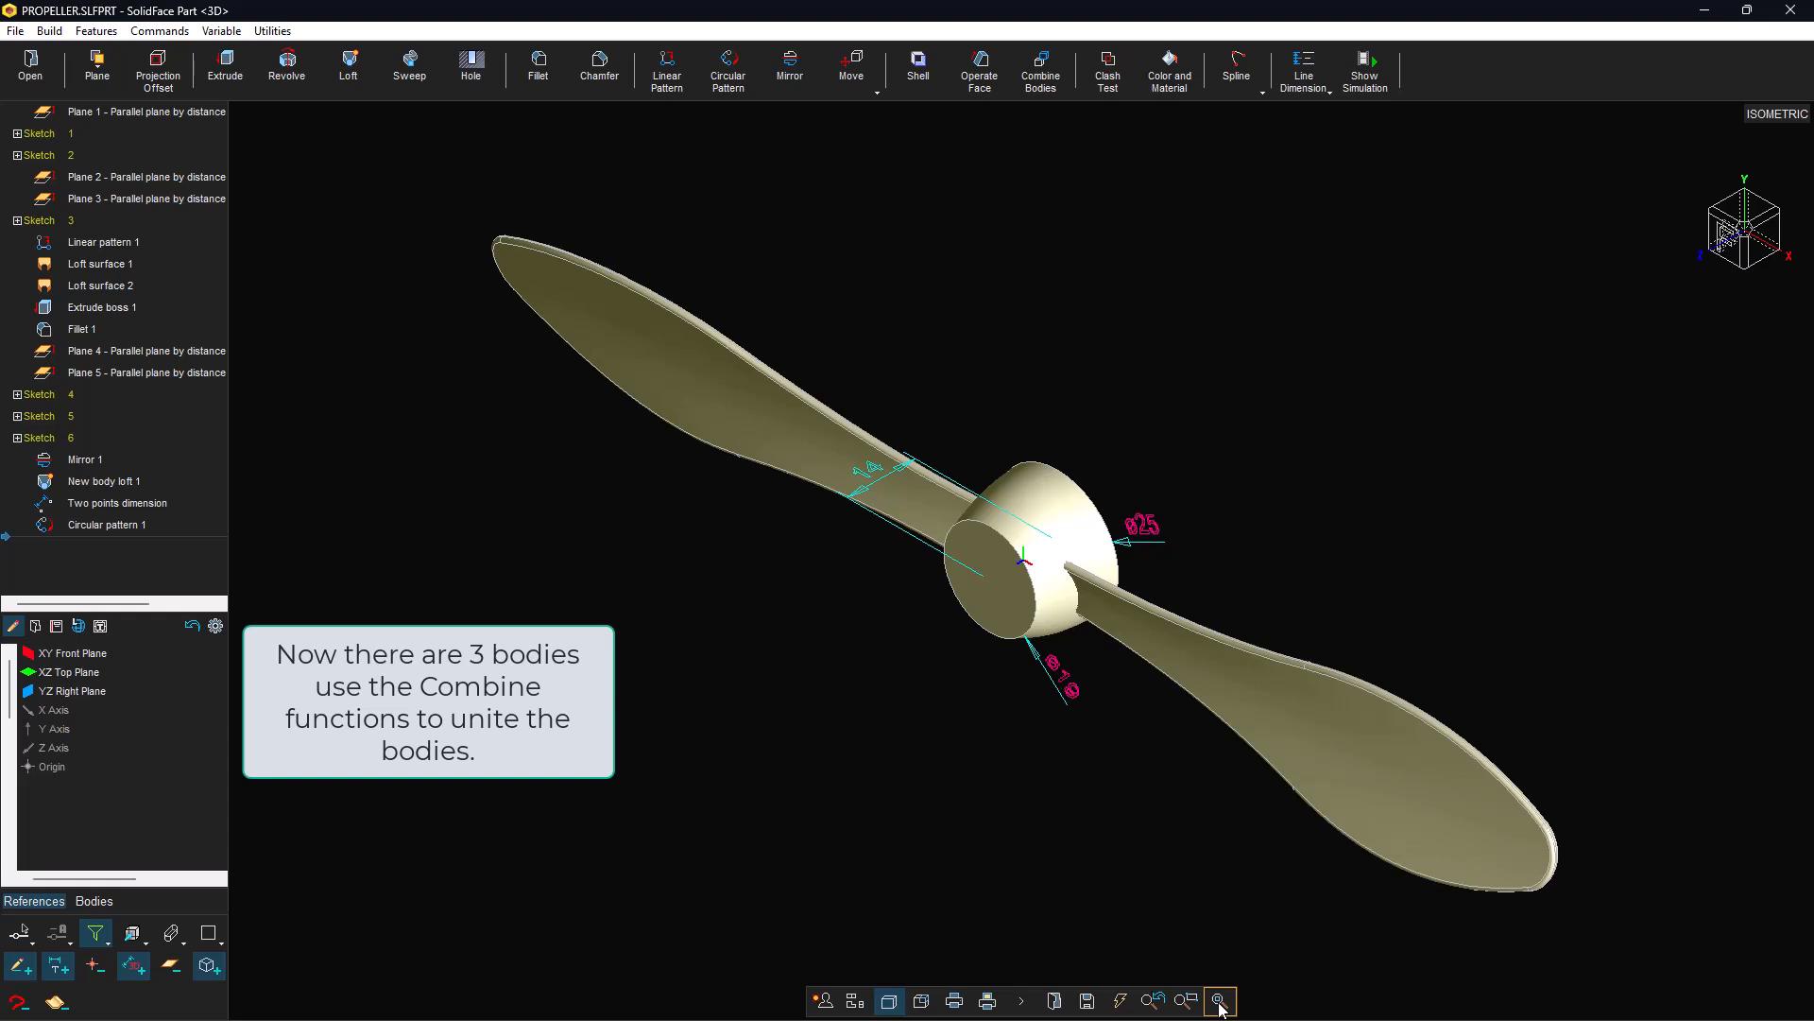
pyautogui.click(1061, 81)
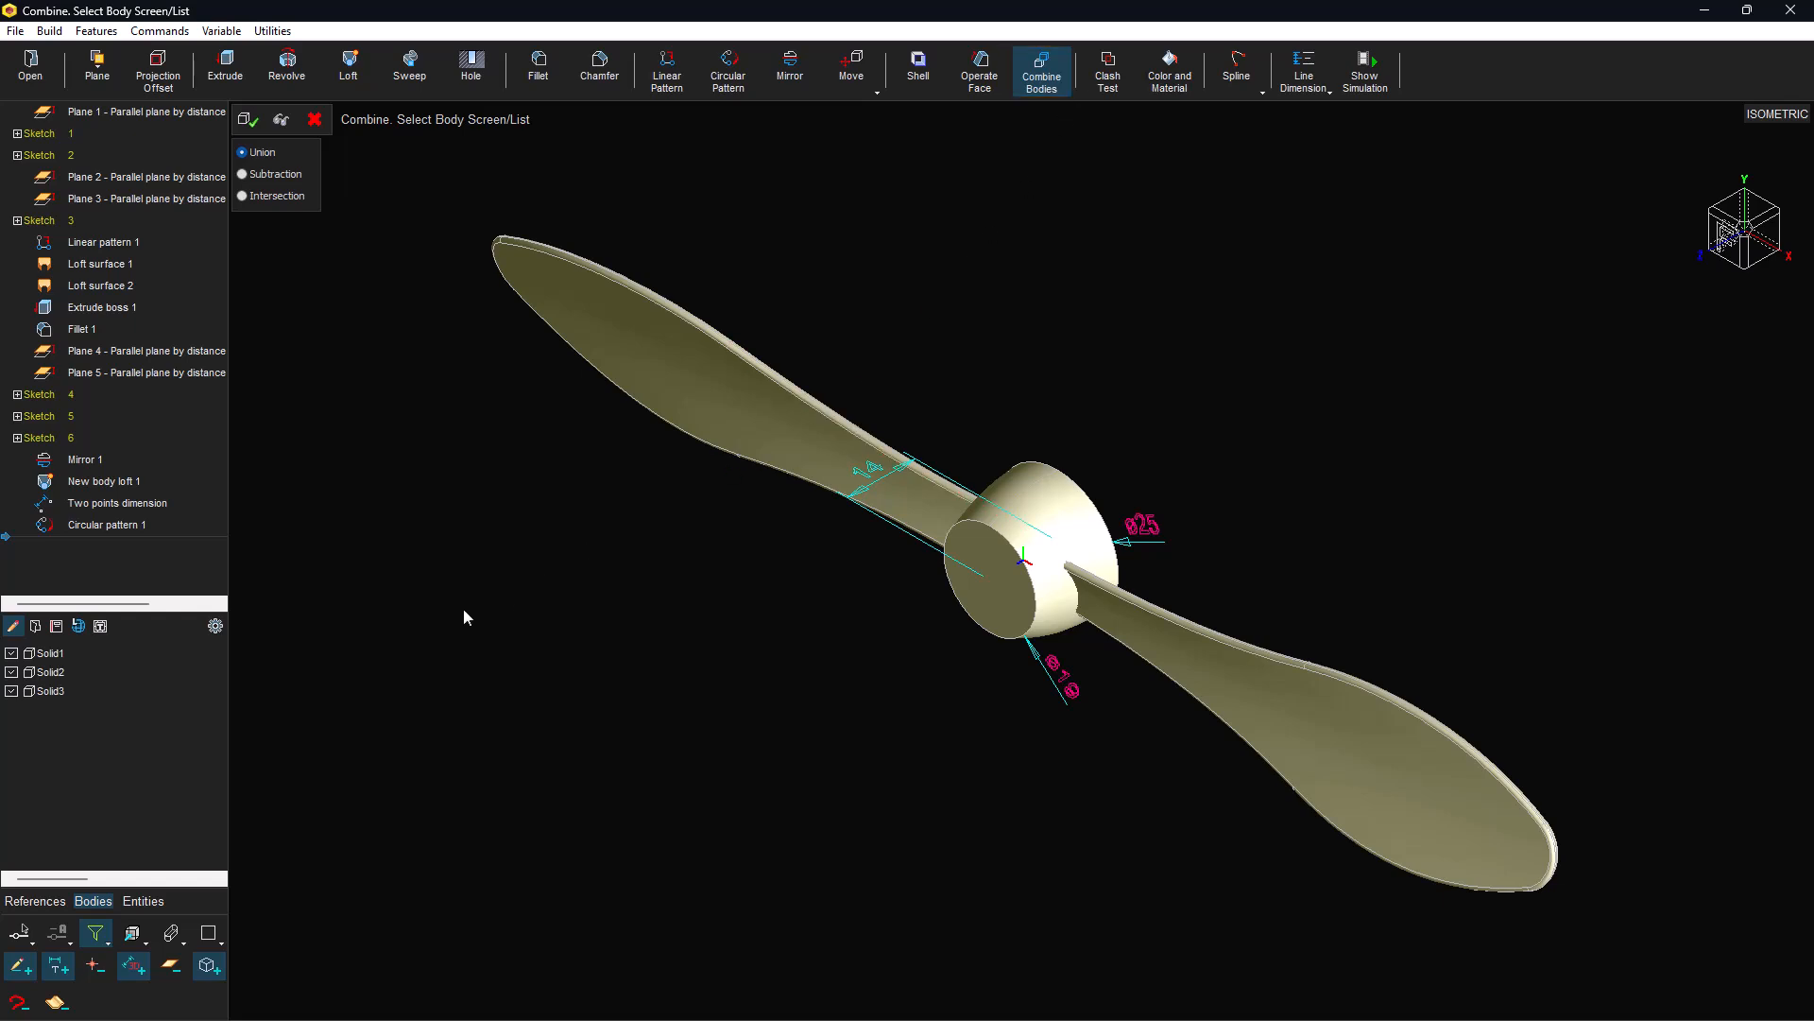
pyautogui.click(37, 669)
pyautogui.click(150, 903)
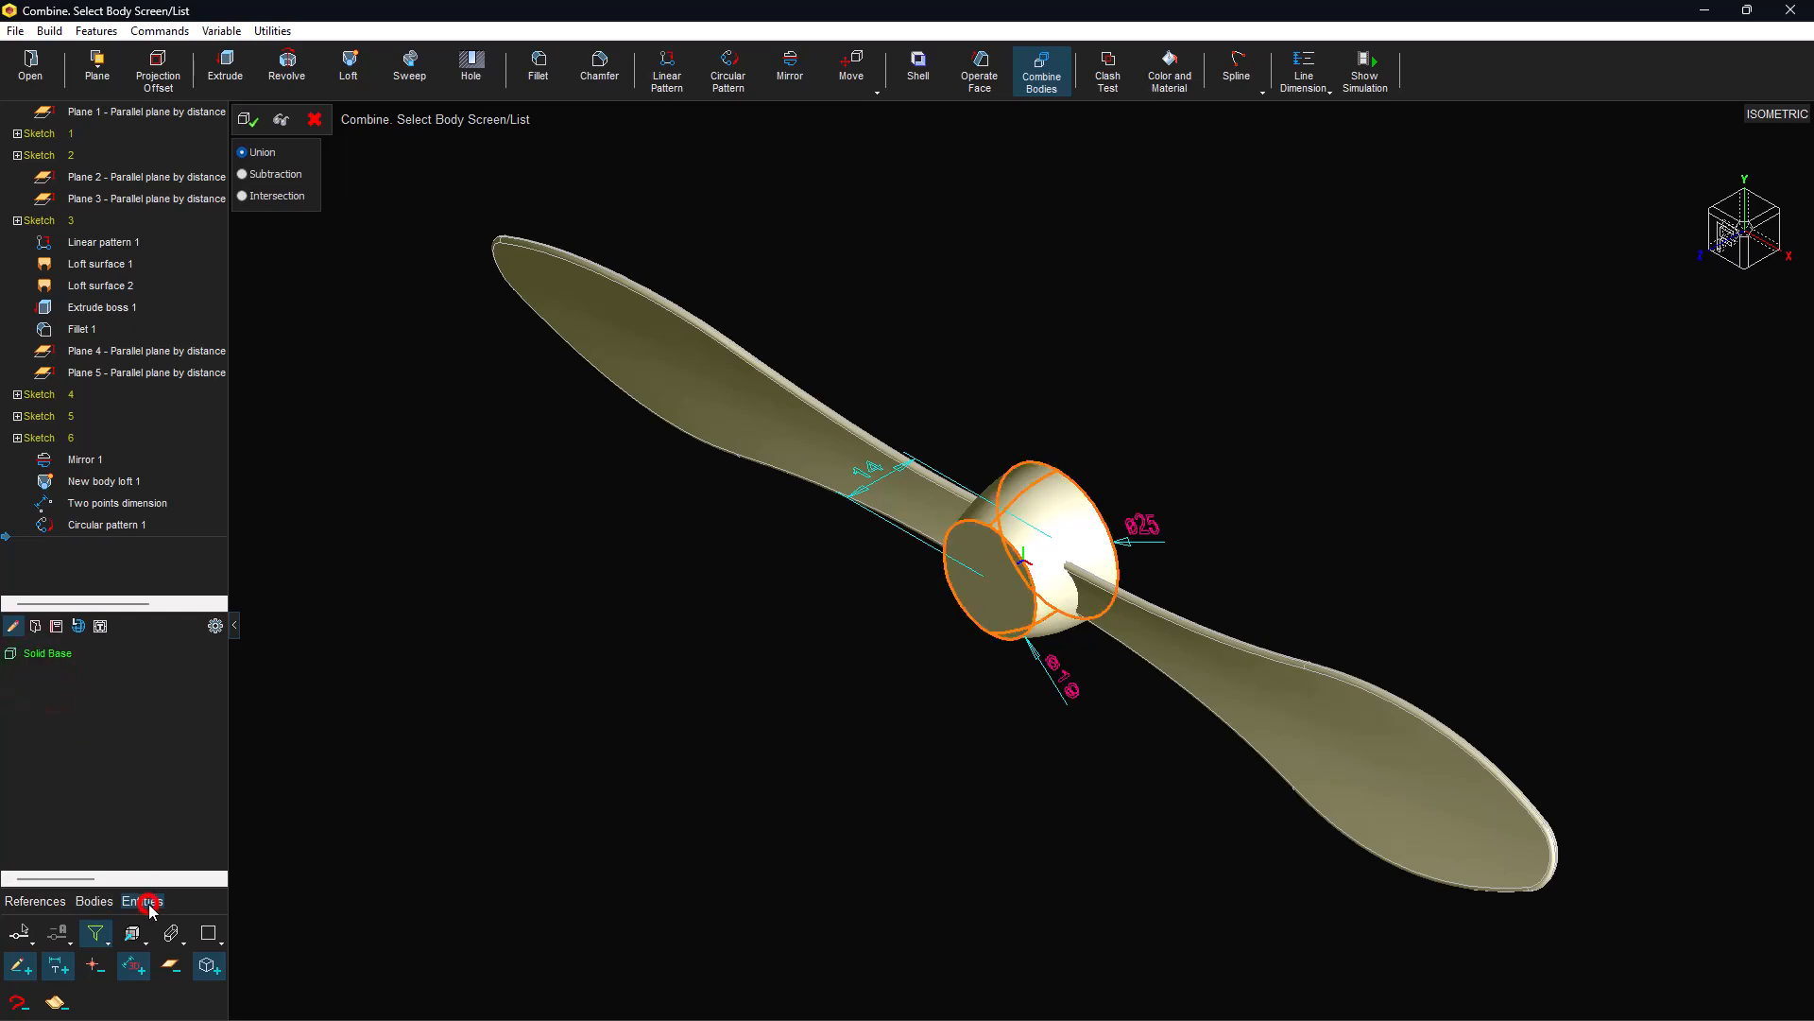
pyautogui.click(94, 901)
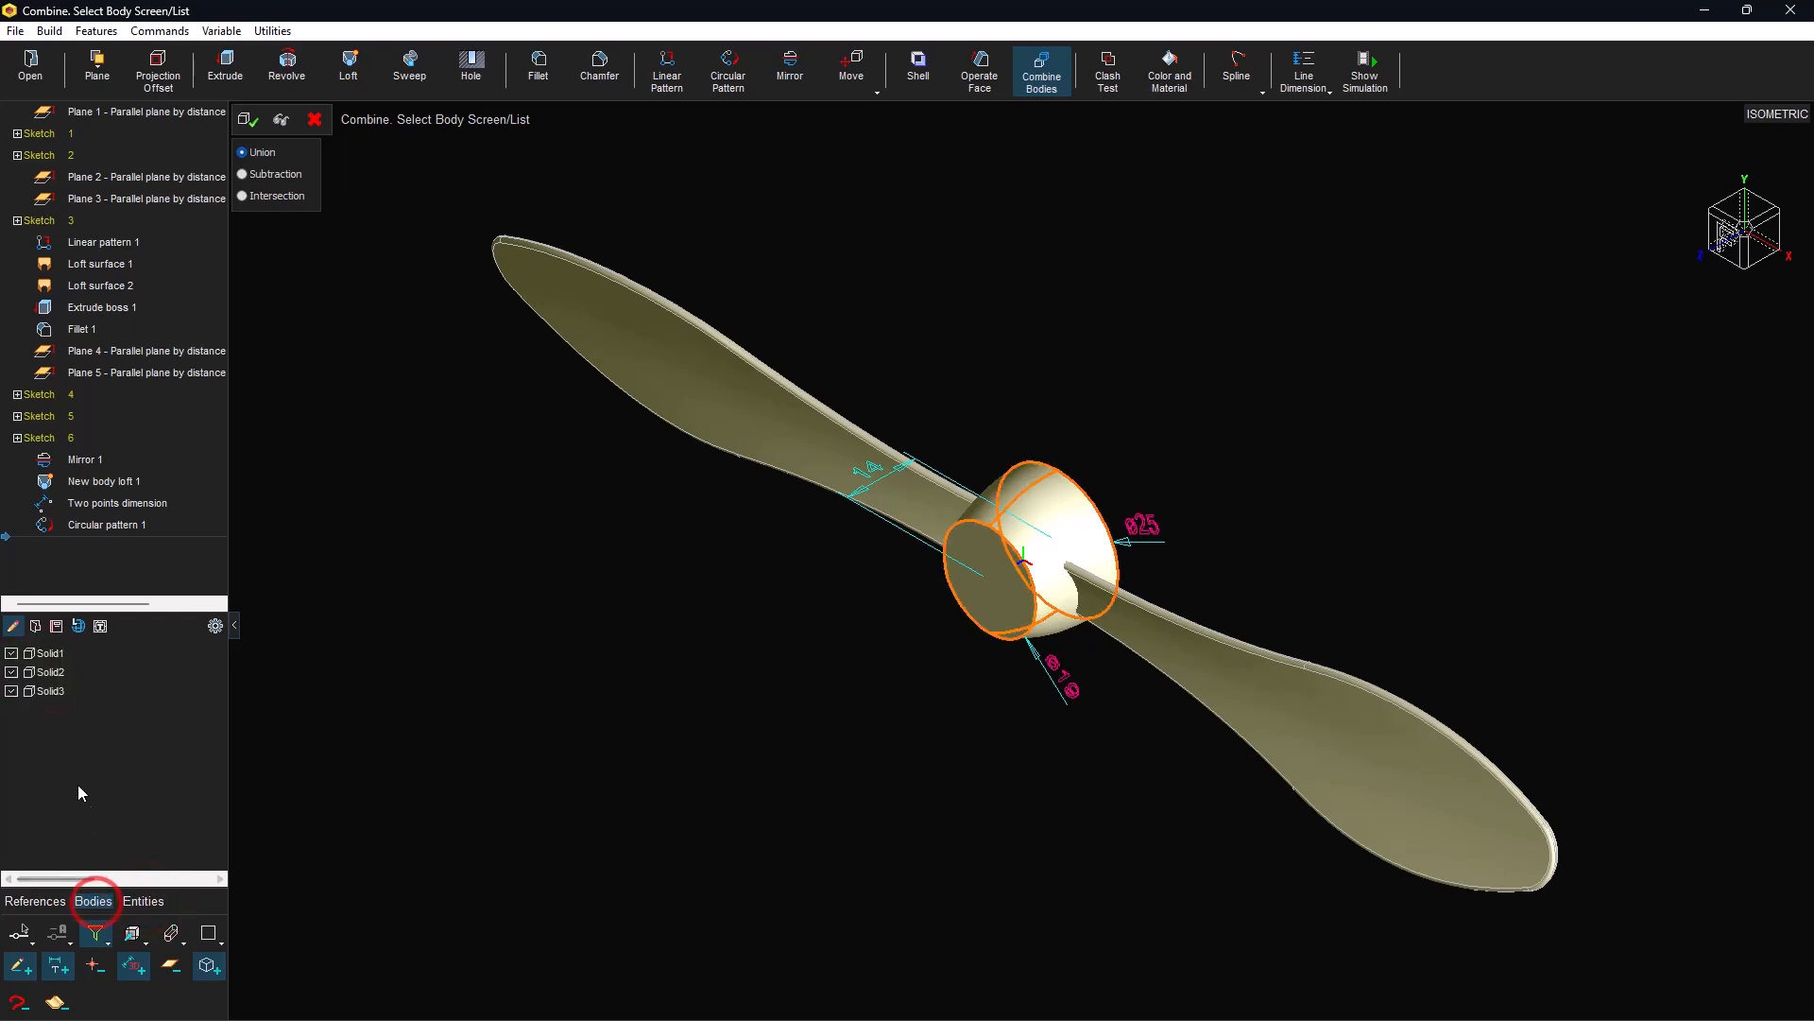
pyautogui.click(53, 690)
pyautogui.click(1272, 704)
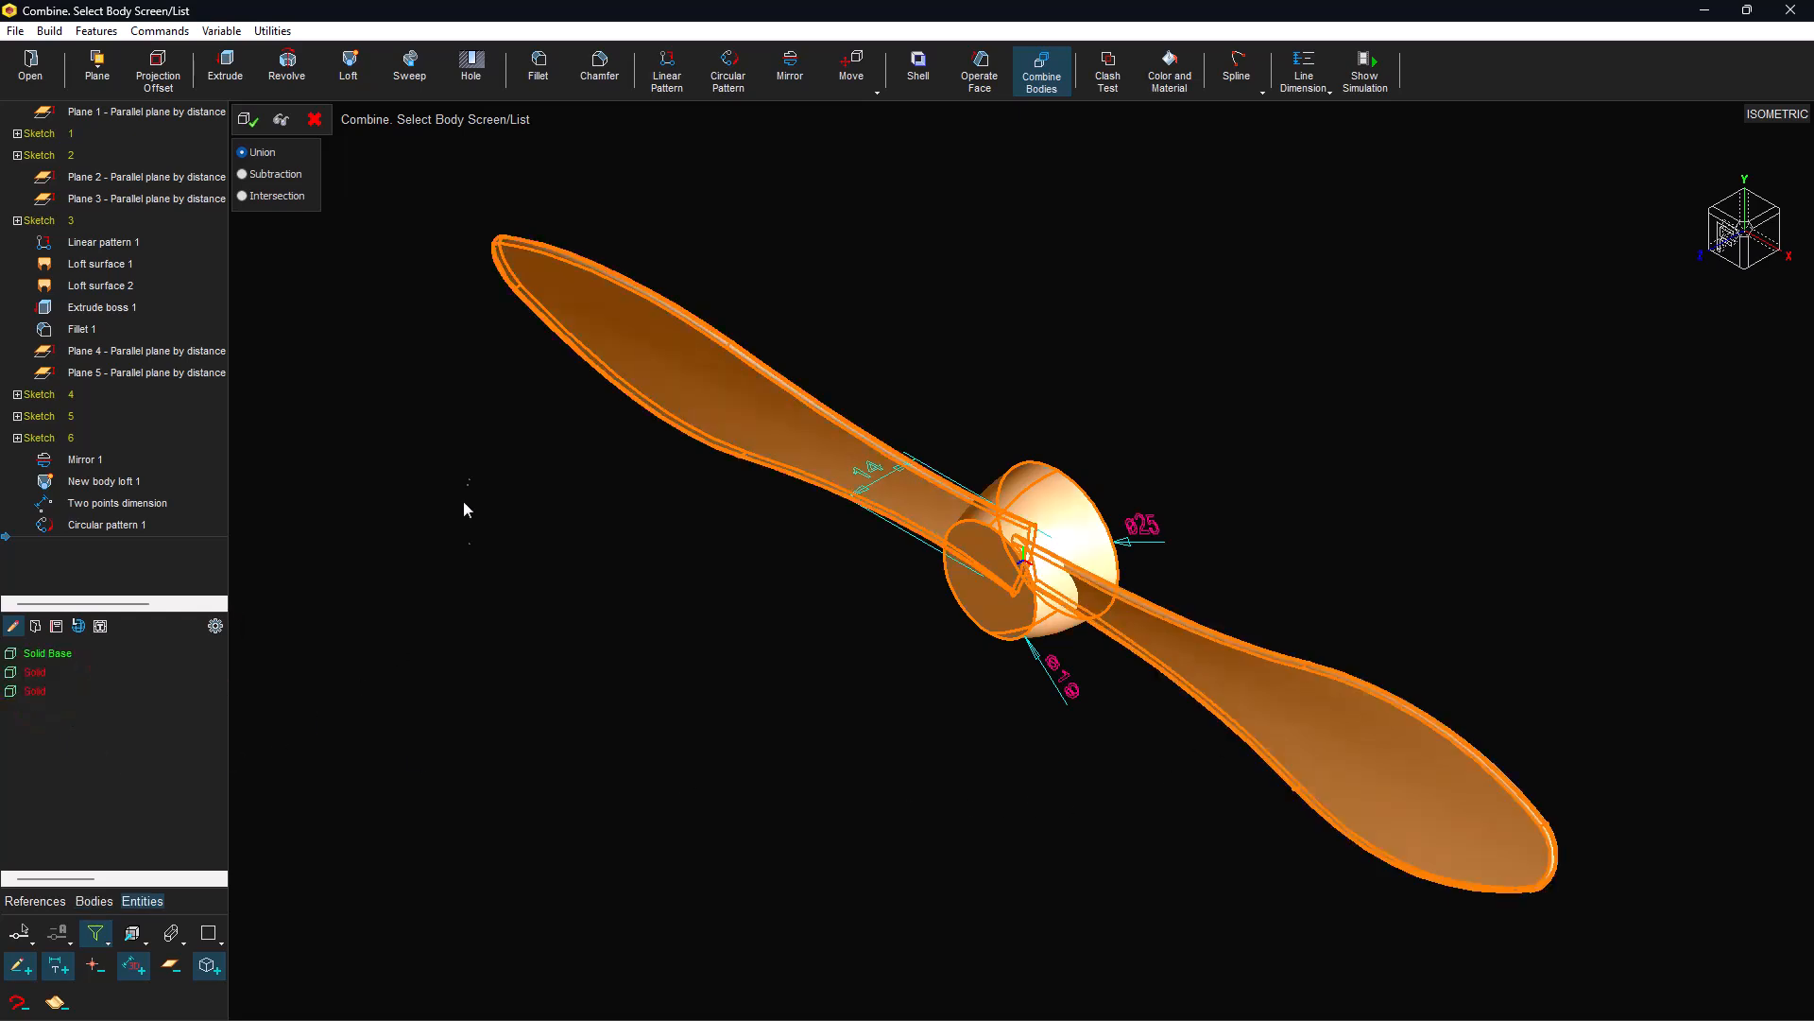
pyautogui.click(247, 119)
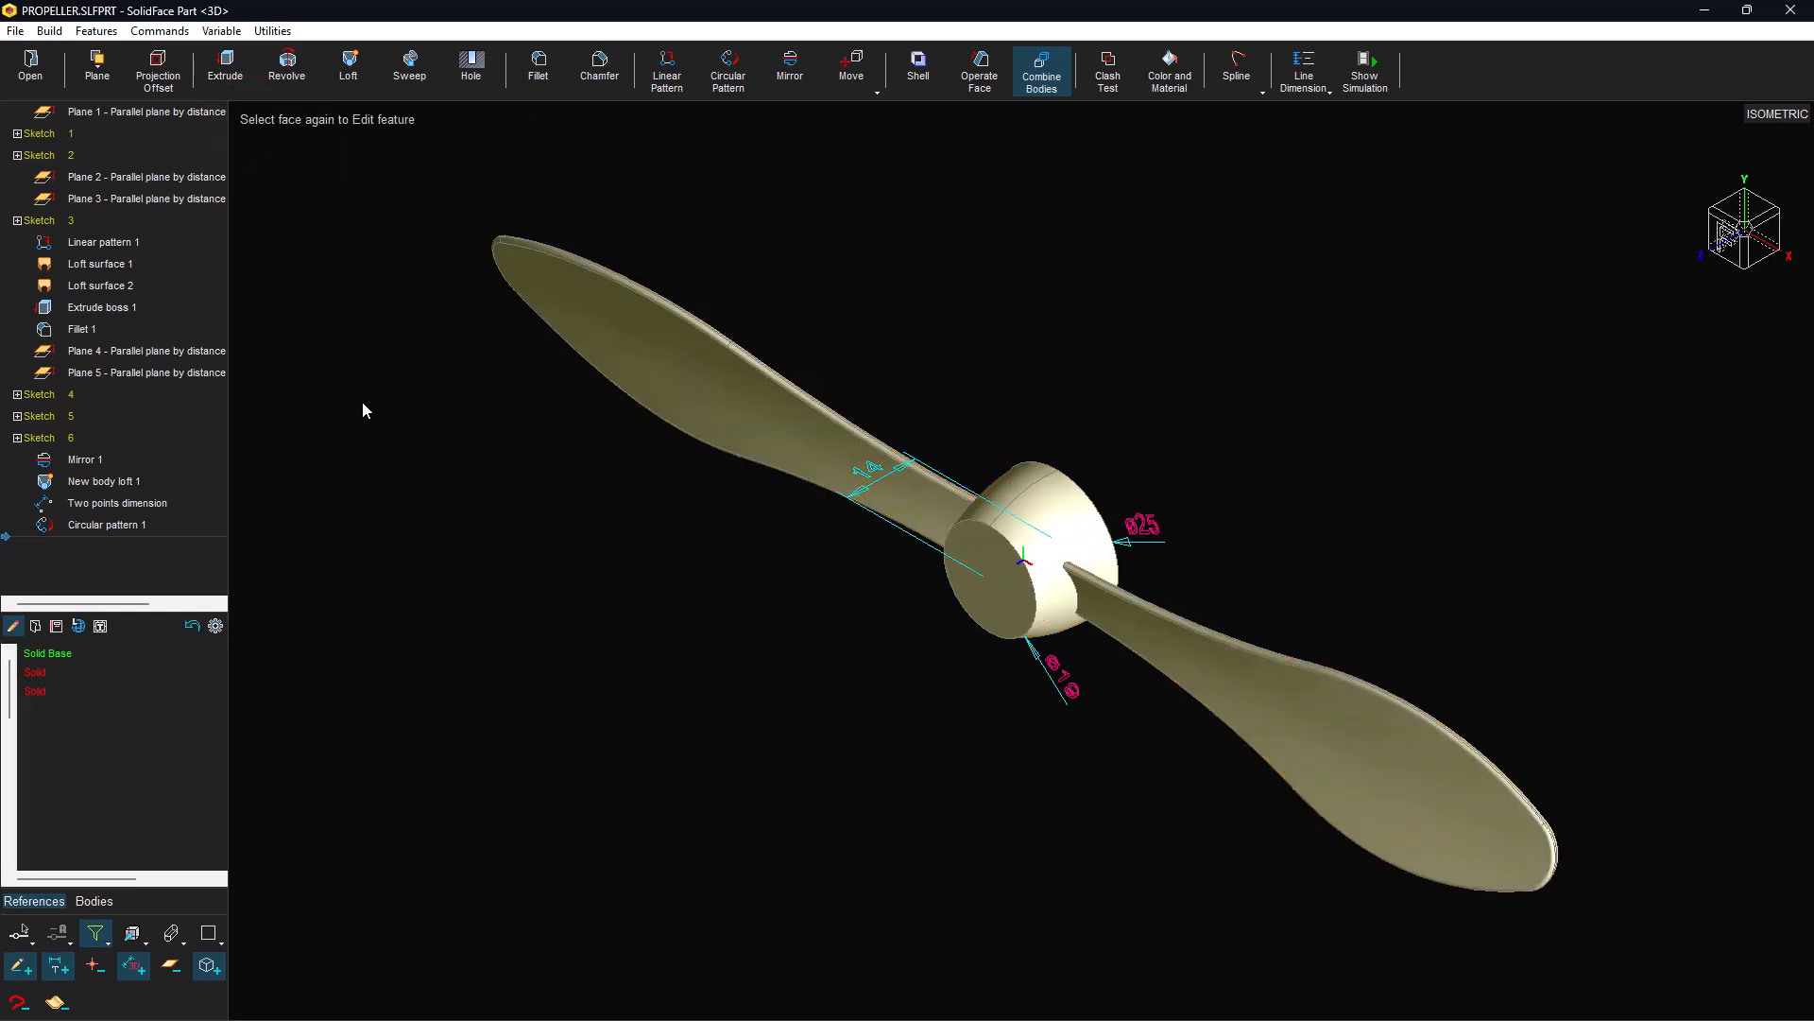
pyautogui.click(111, 898)
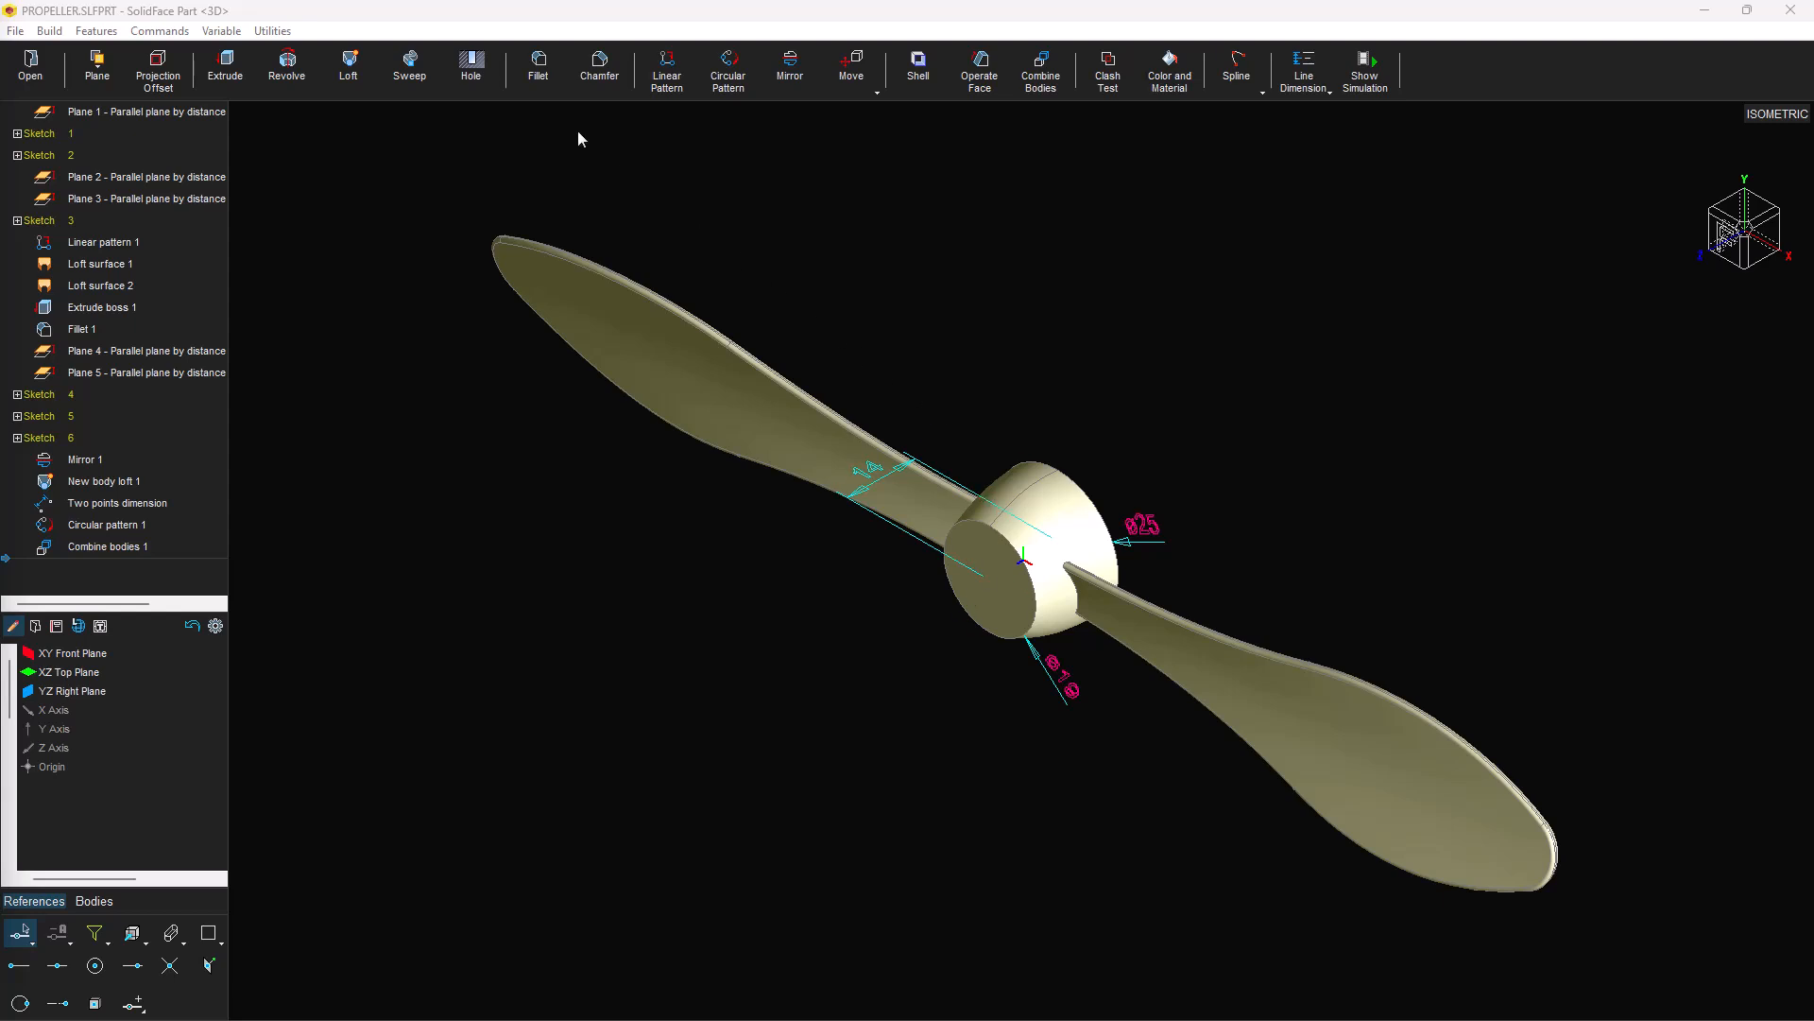
# Define a simple hole with a through depth condition and a diameter of 8.
pyautogui.click(471, 68)
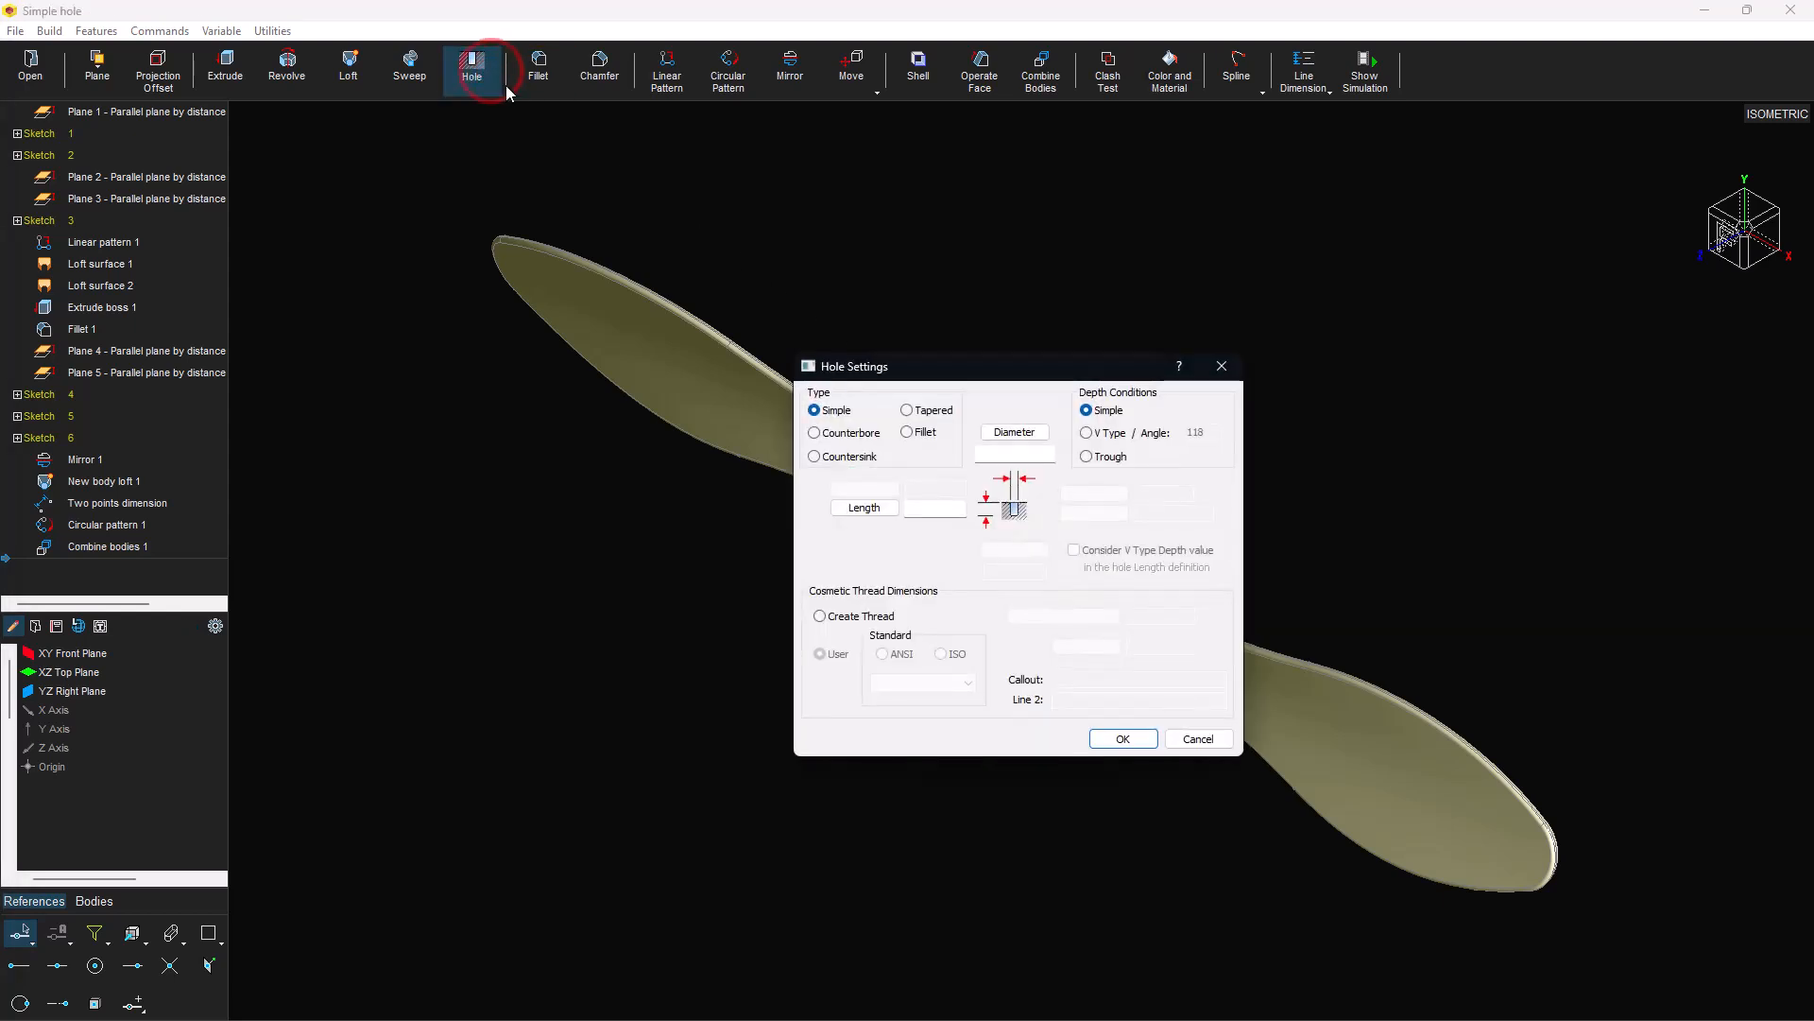
pyautogui.click(843, 408)
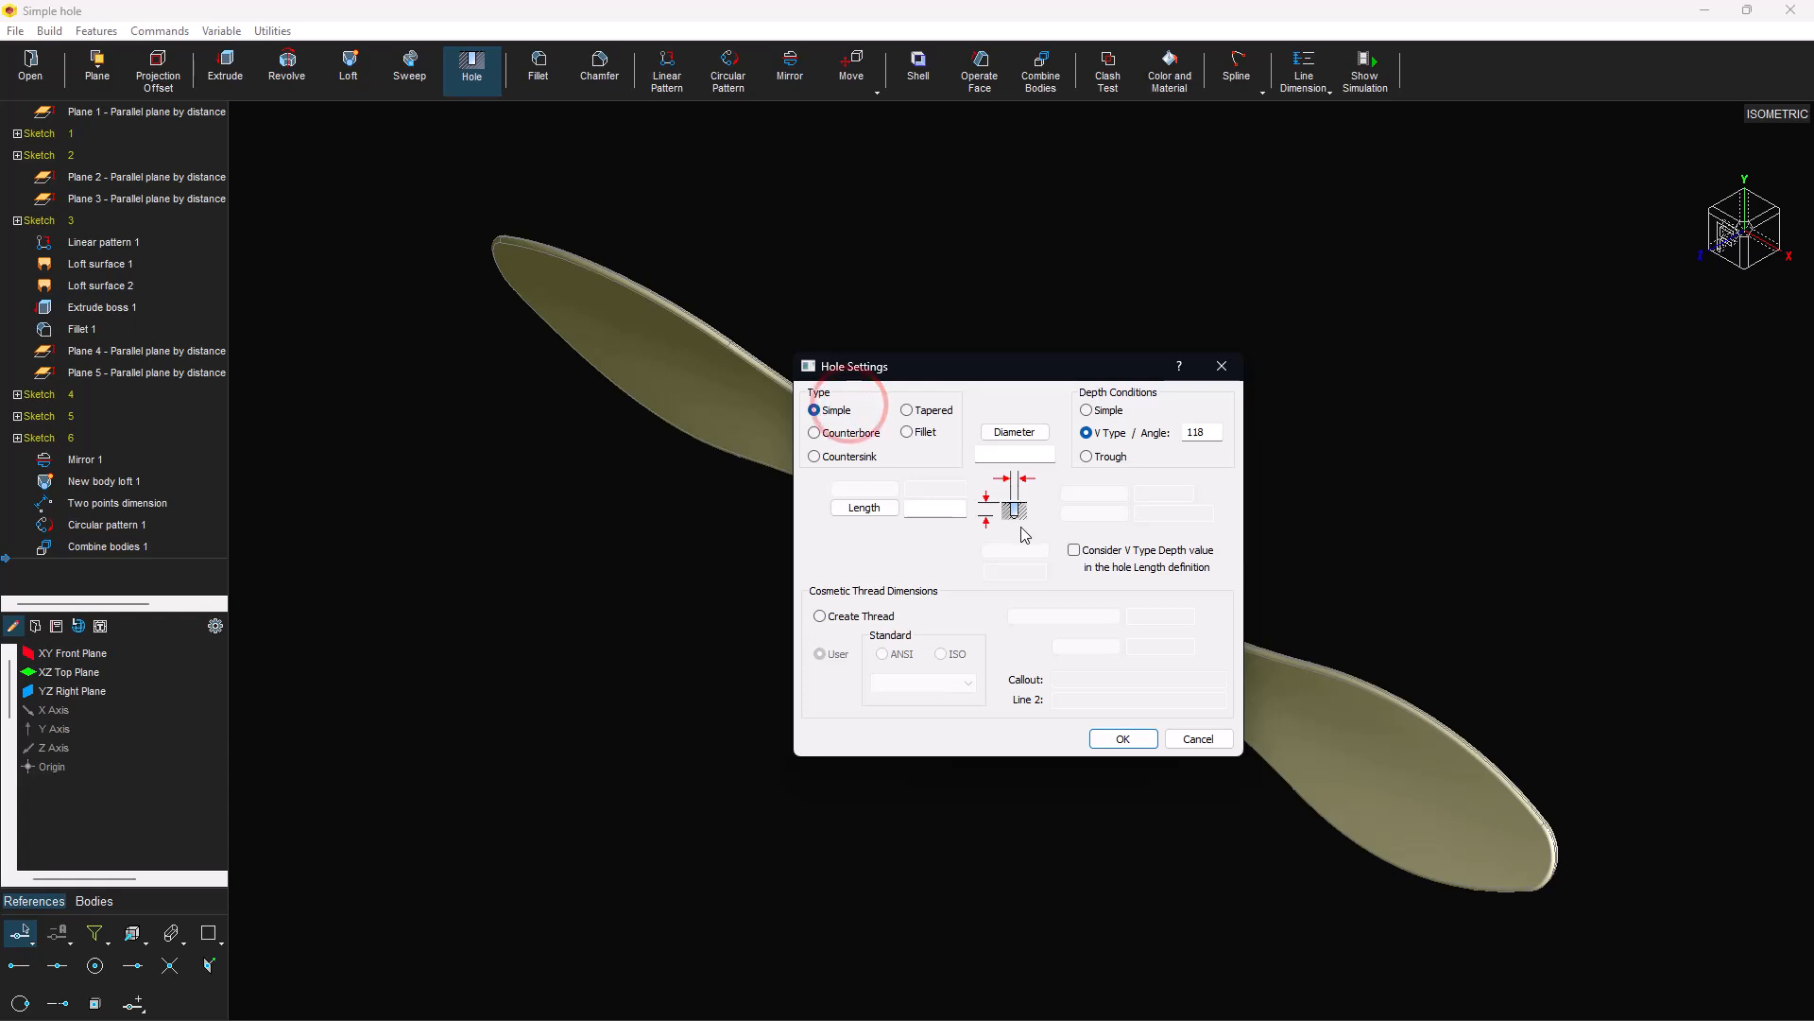
pyautogui.click(1088, 456)
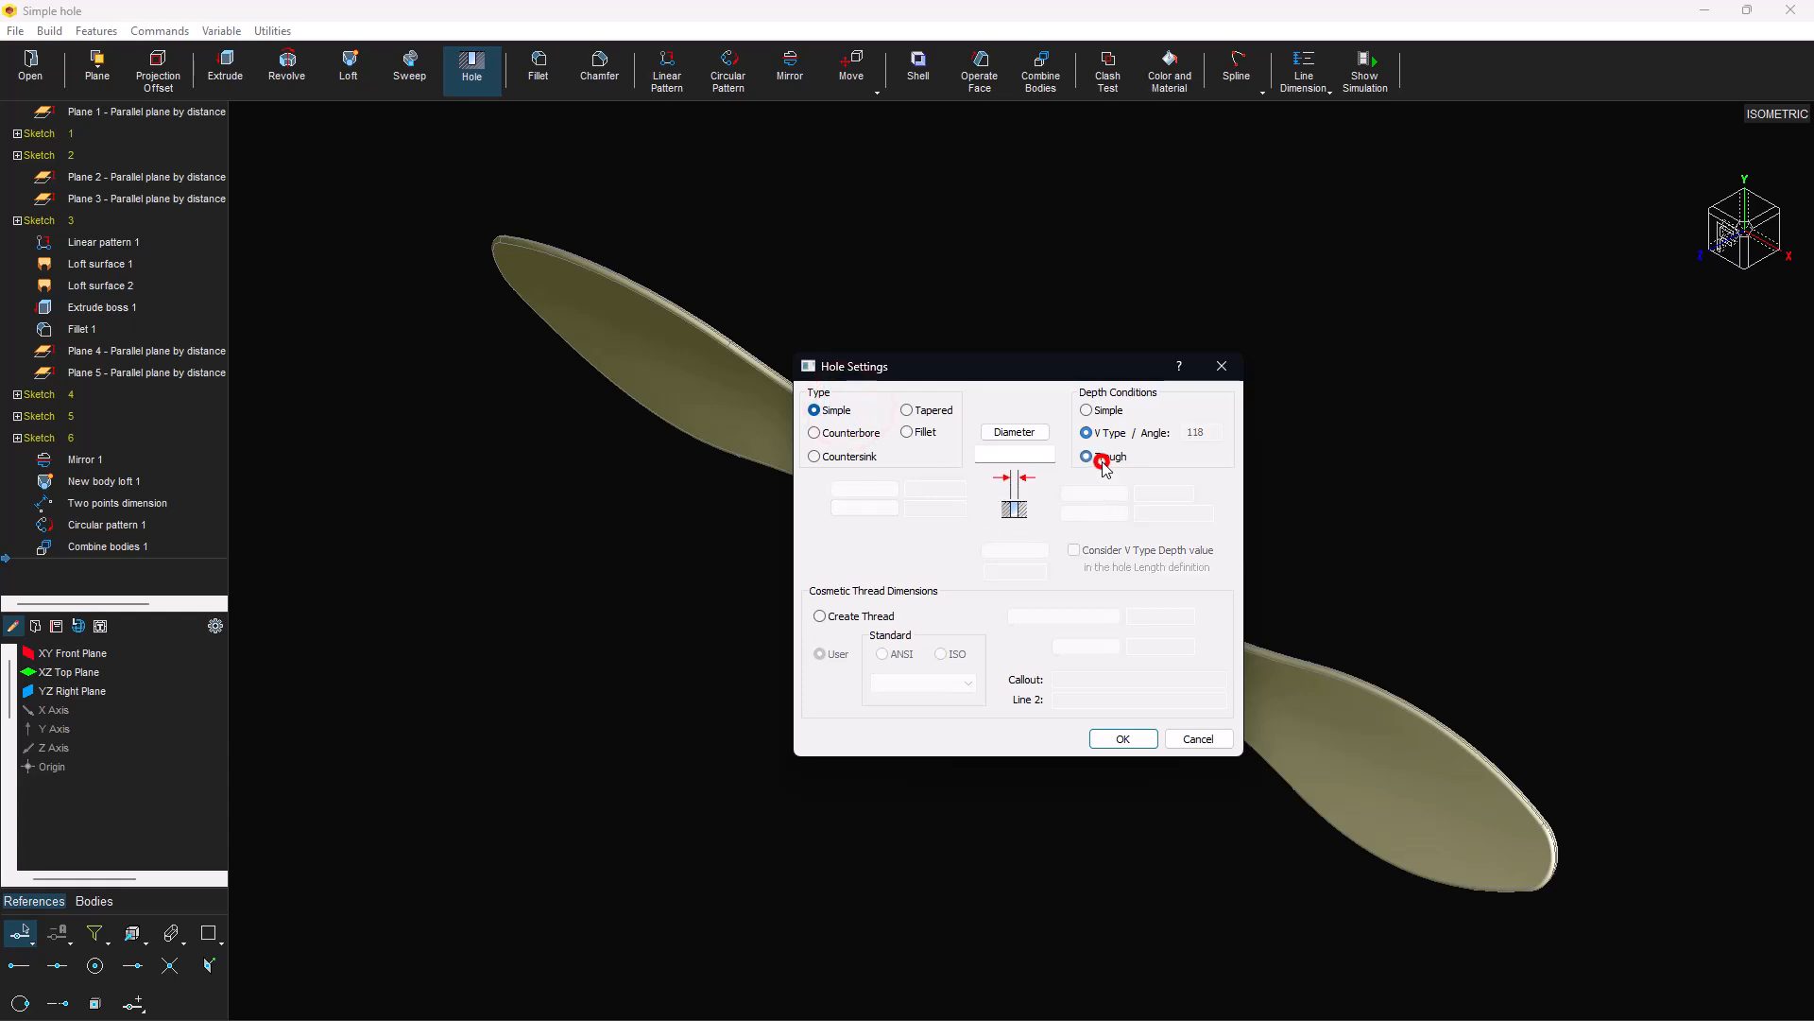
pyautogui.click(1013, 456)
pyautogui.write('8')
pyautogui.click(1115, 742)
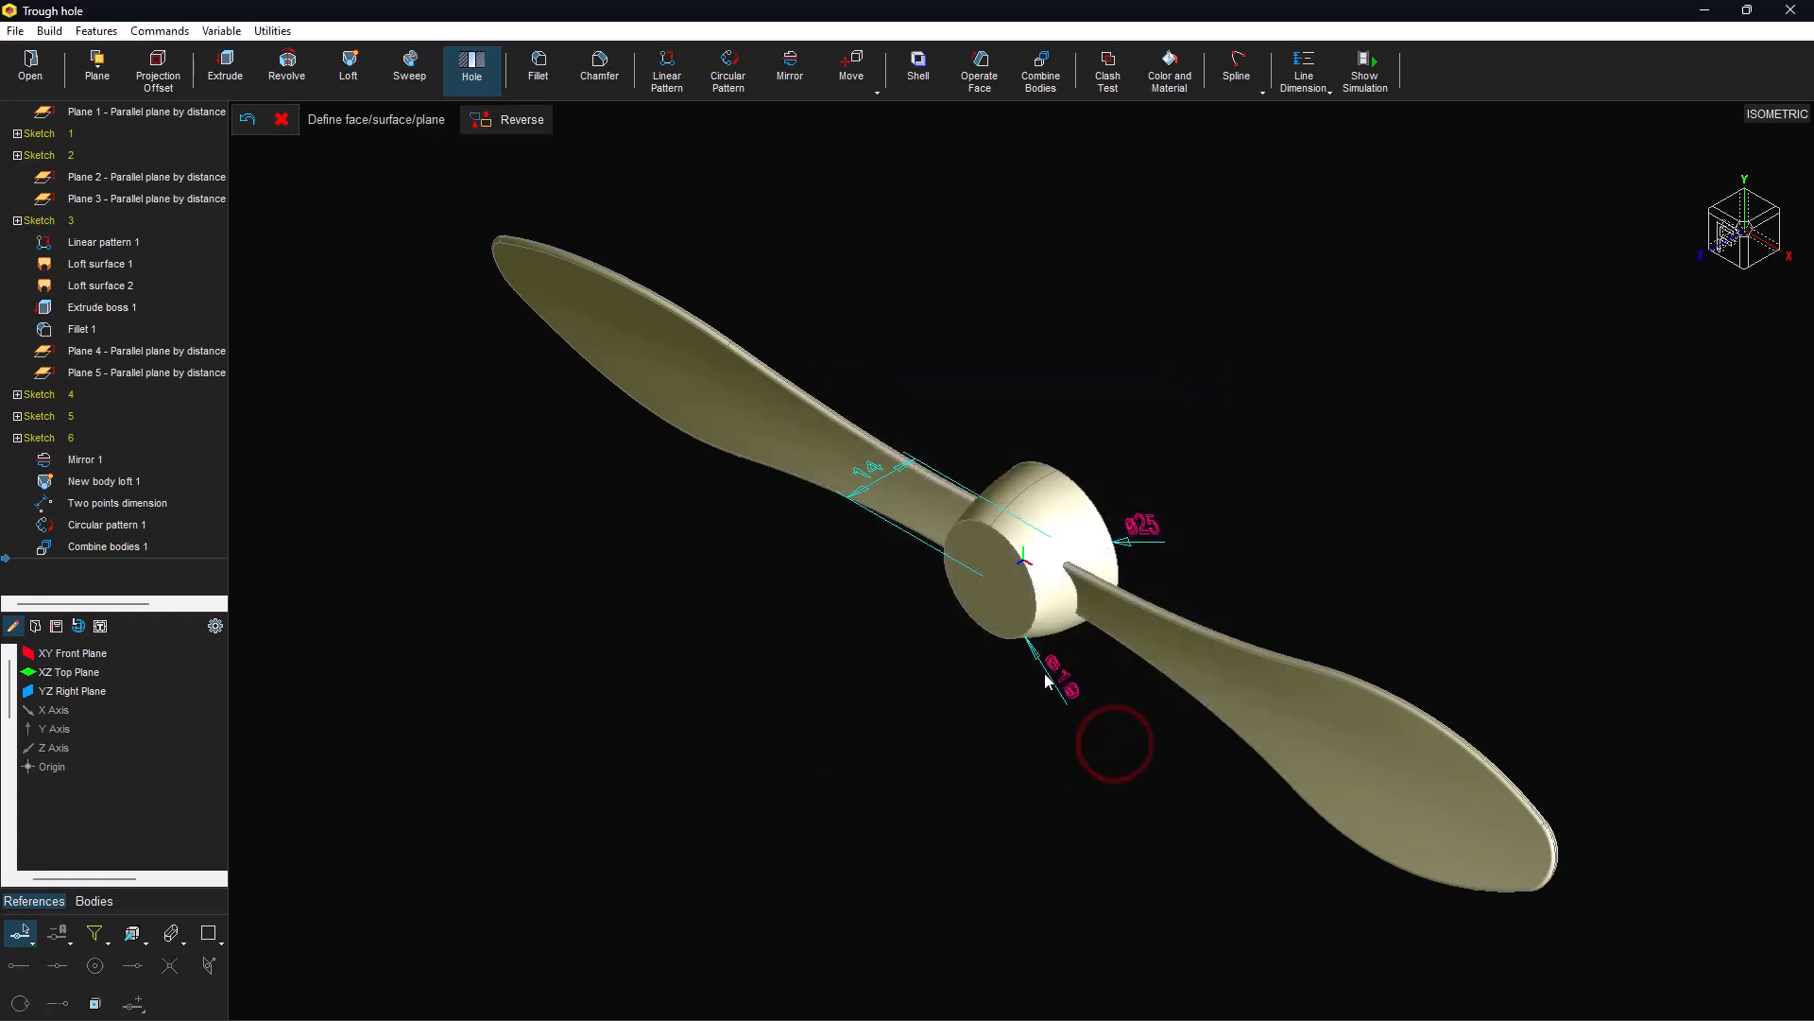
# Place the through hole from the hub's small end face to its large end face, centred on the small face, and restore the isometric view.
pyautogui.click(1000, 608)
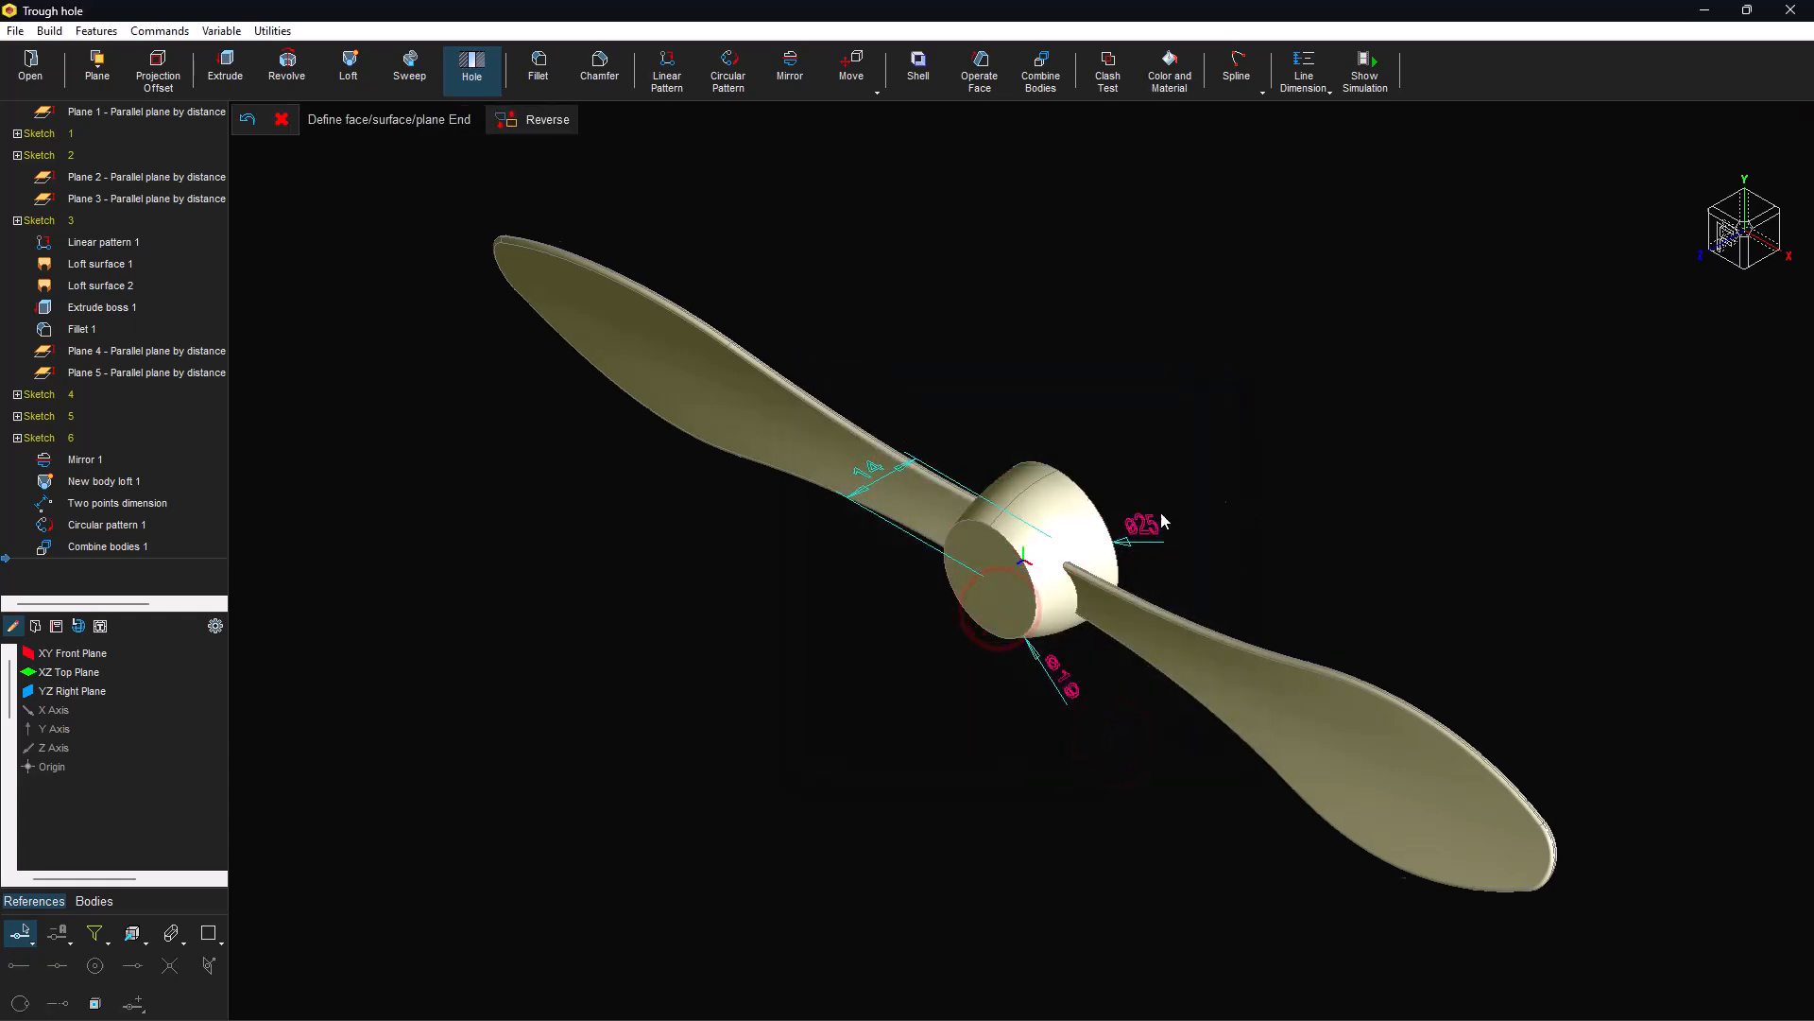
pyautogui.moveTo(1009, 616); pyautogui.dragTo(822, 580, button='middle')
pyautogui.click(1064, 564)
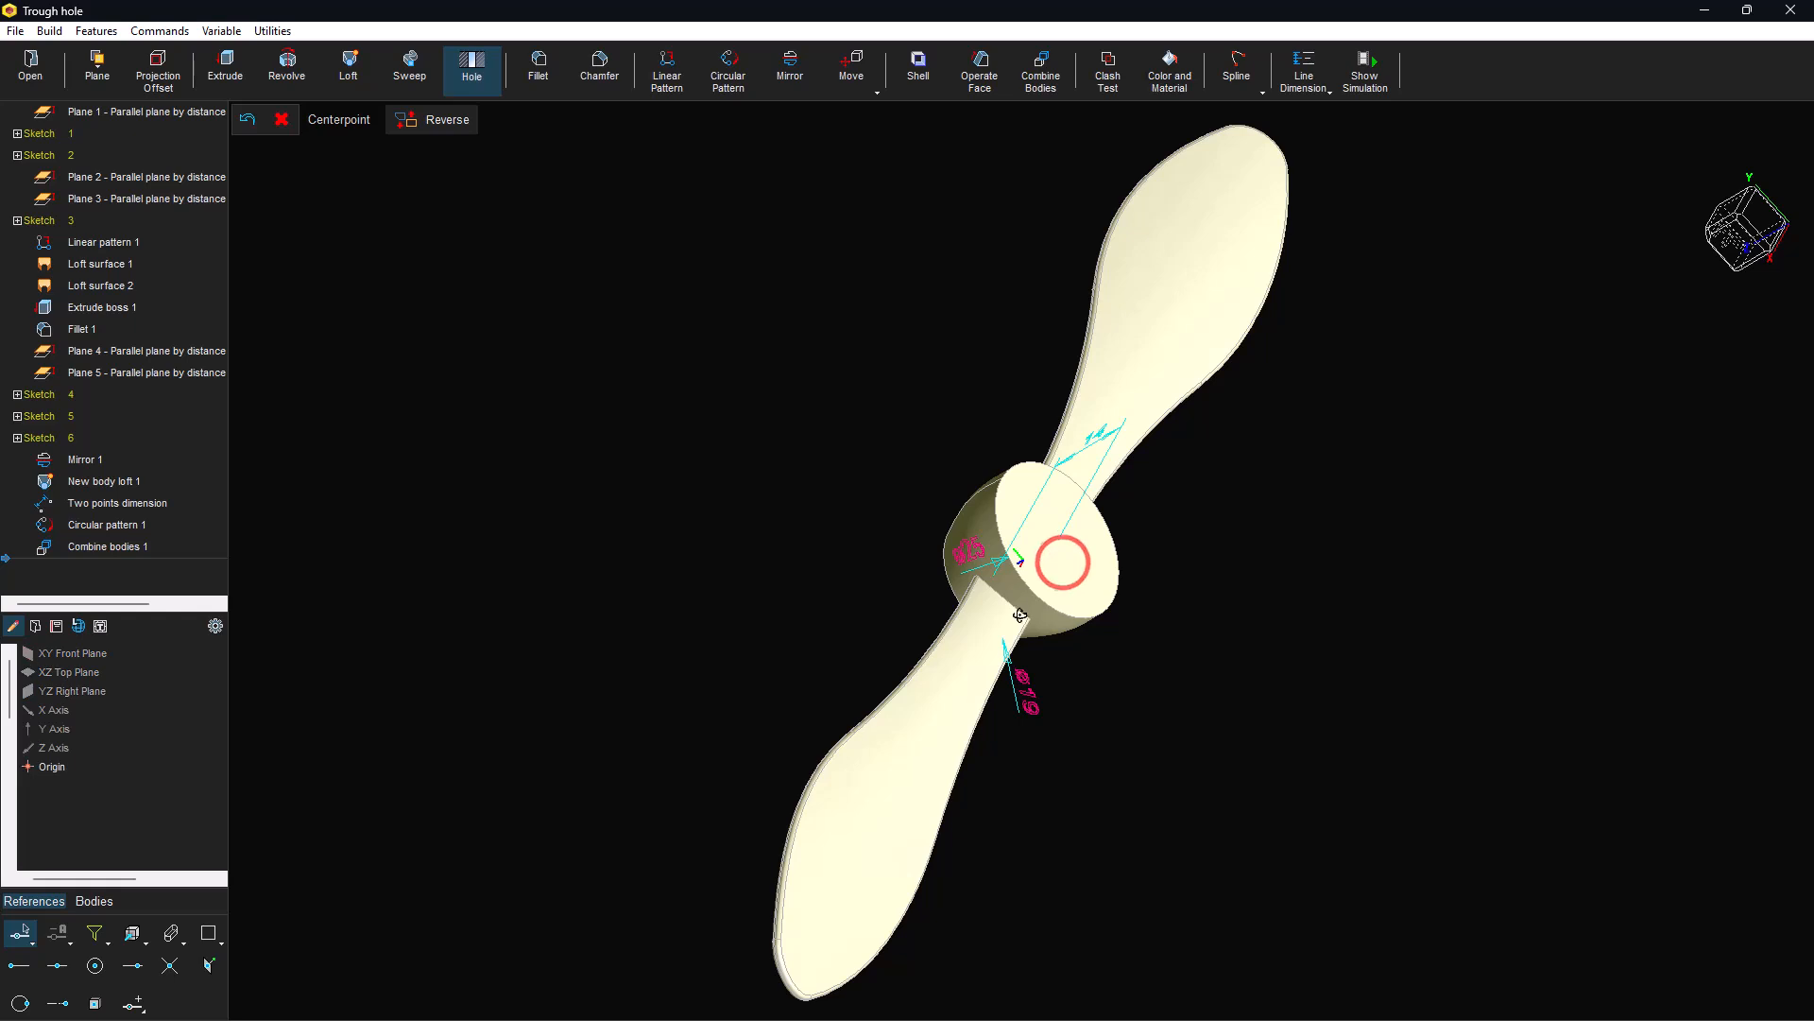
pyautogui.moveTo(1064, 564); pyautogui.dragTo(1377, 495, button='middle')
pyautogui.rightClick(909, 575)
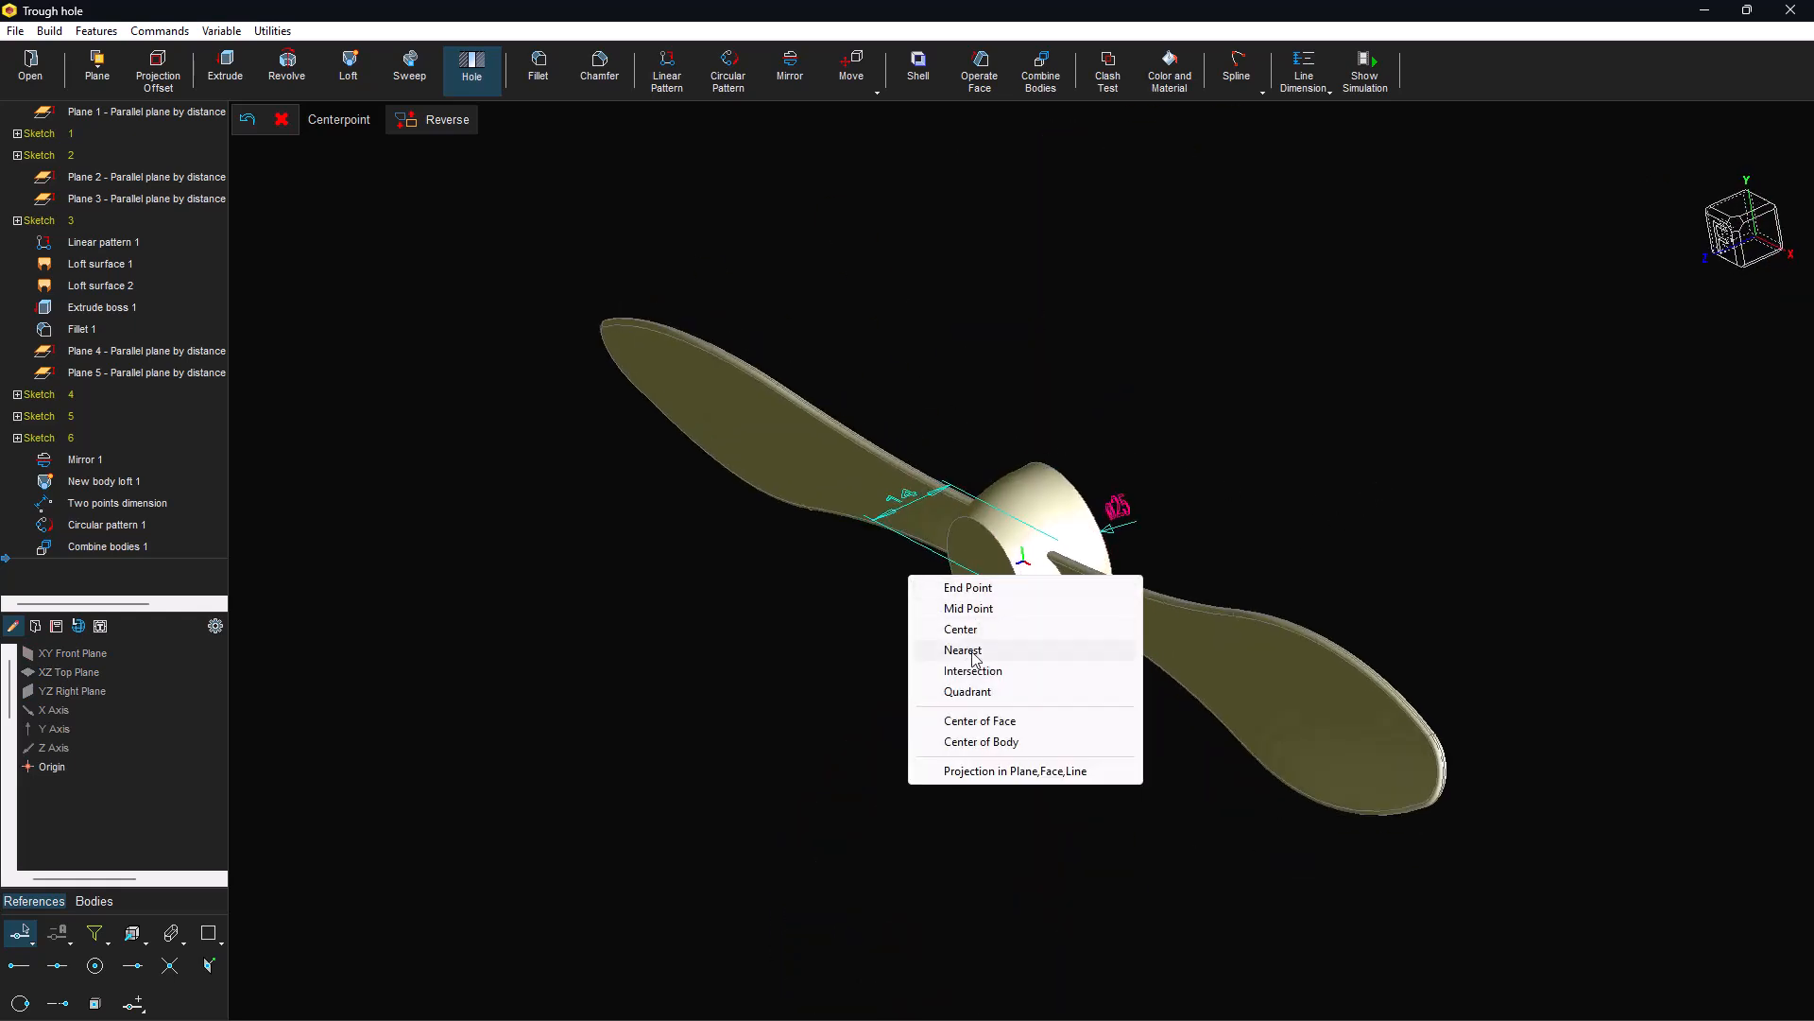
pyautogui.click(983, 716)
pyautogui.click(985, 606)
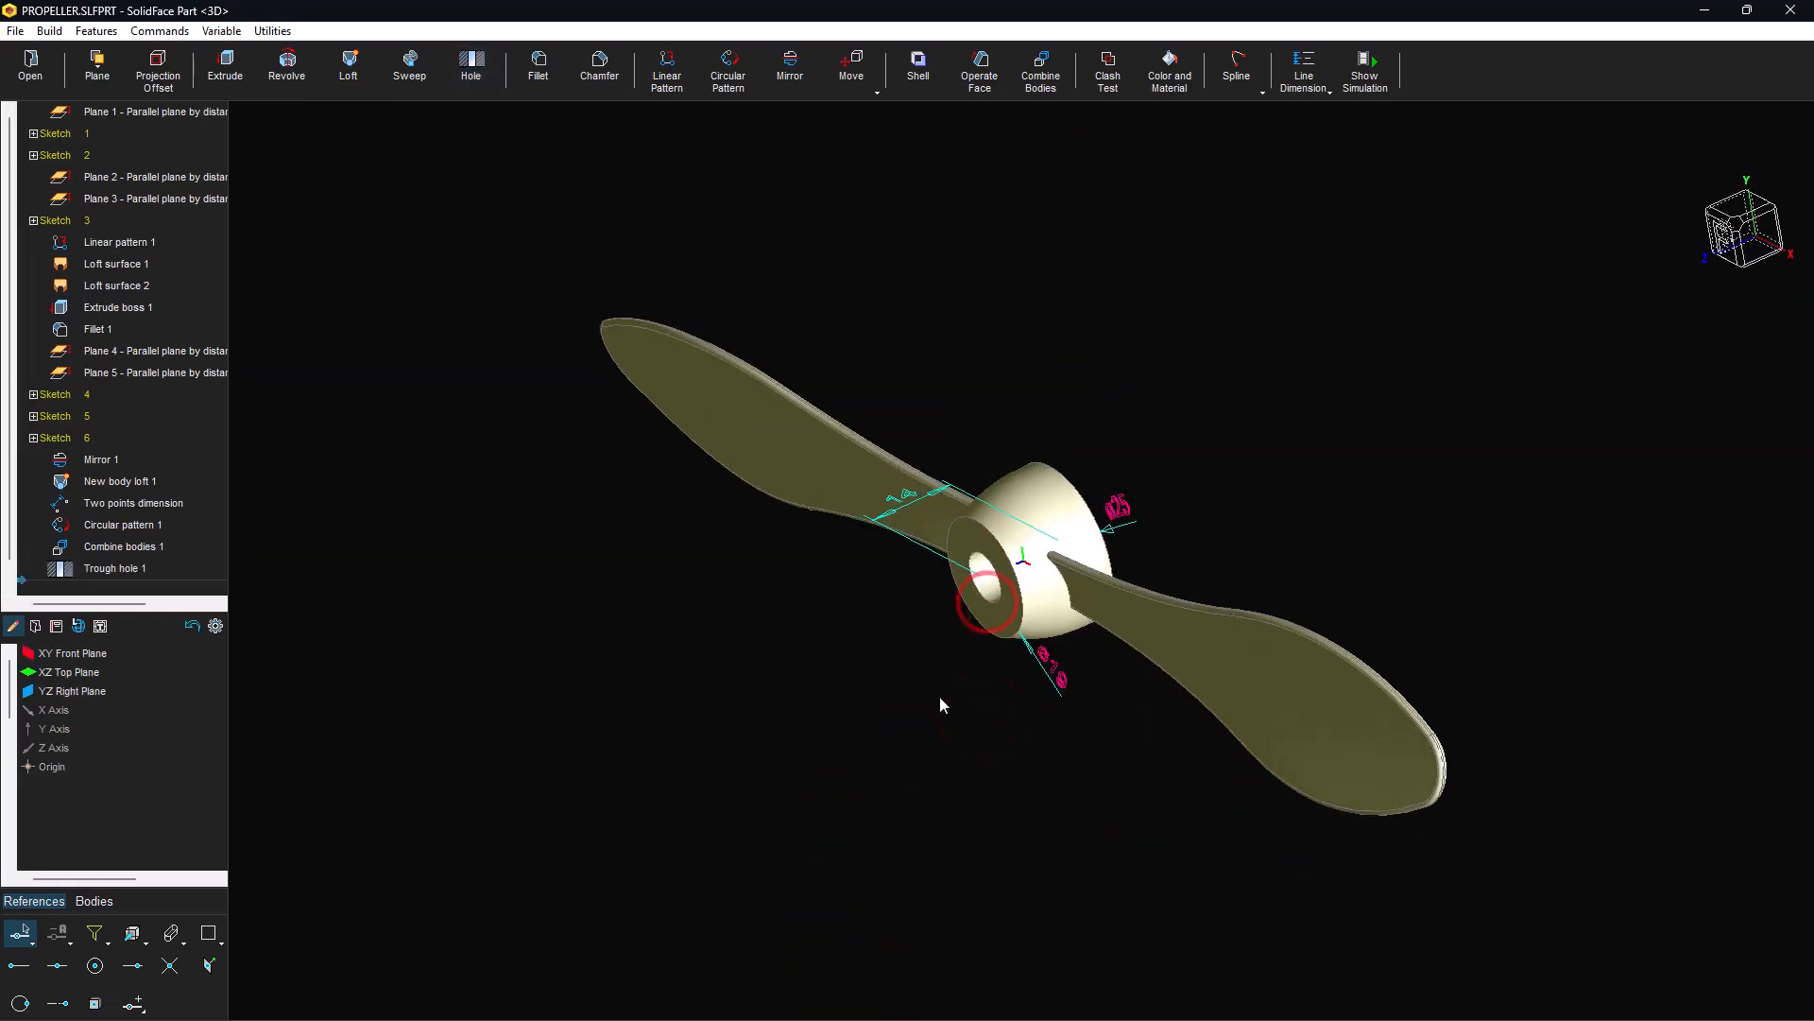
pyautogui.click(1681, 285)
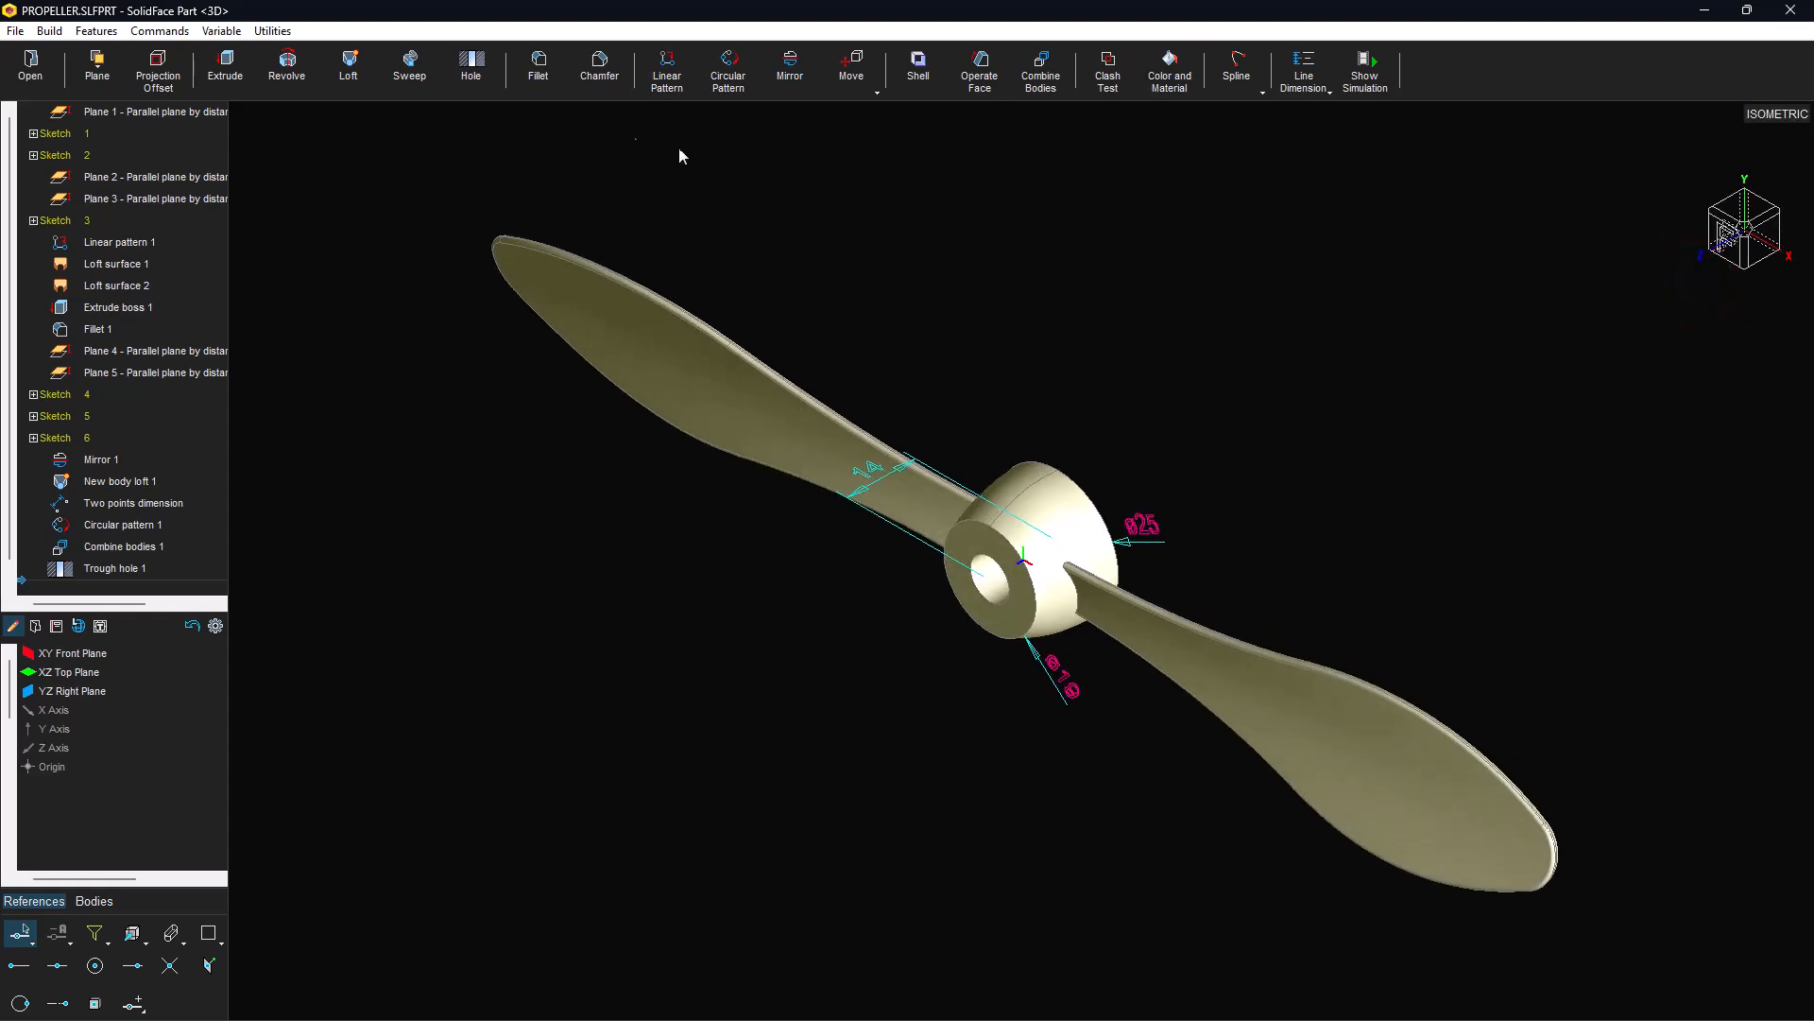
# Set up a chamfer defined by distance and angle, with distance .5 and angle 45.
pyautogui.click(599, 71)
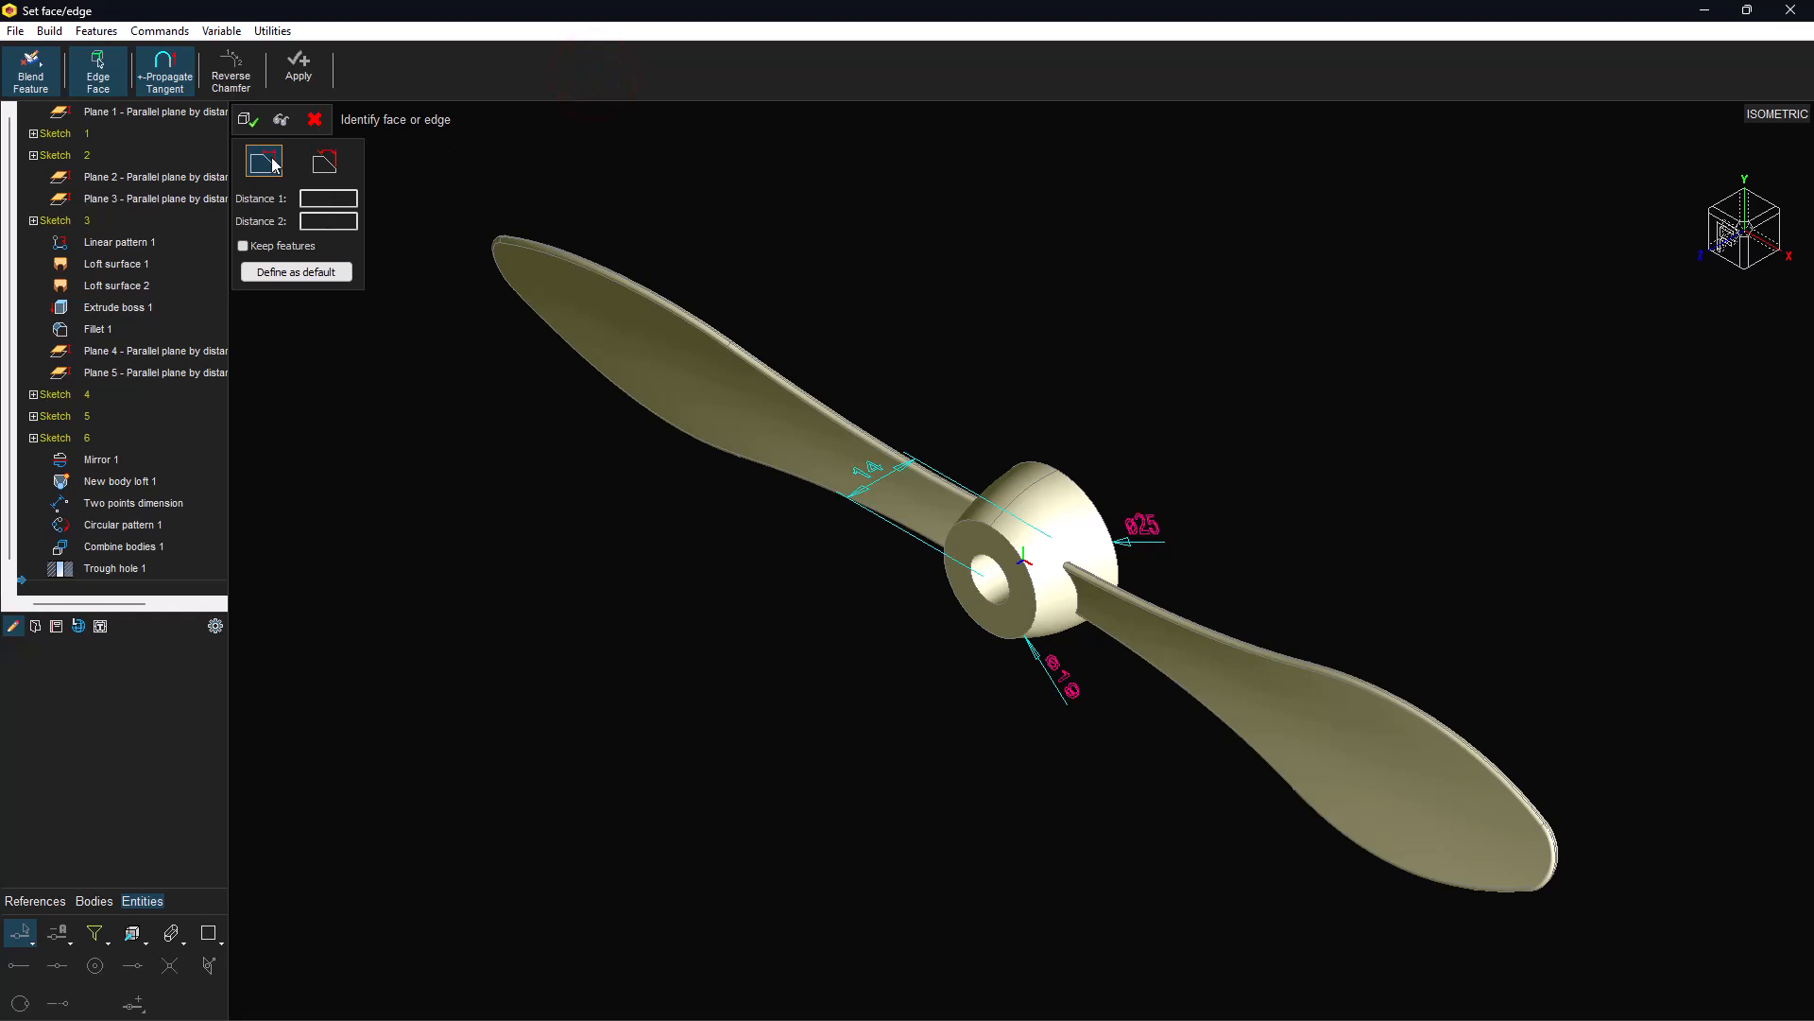
pyautogui.click(322, 166)
pyautogui.click(318, 199)
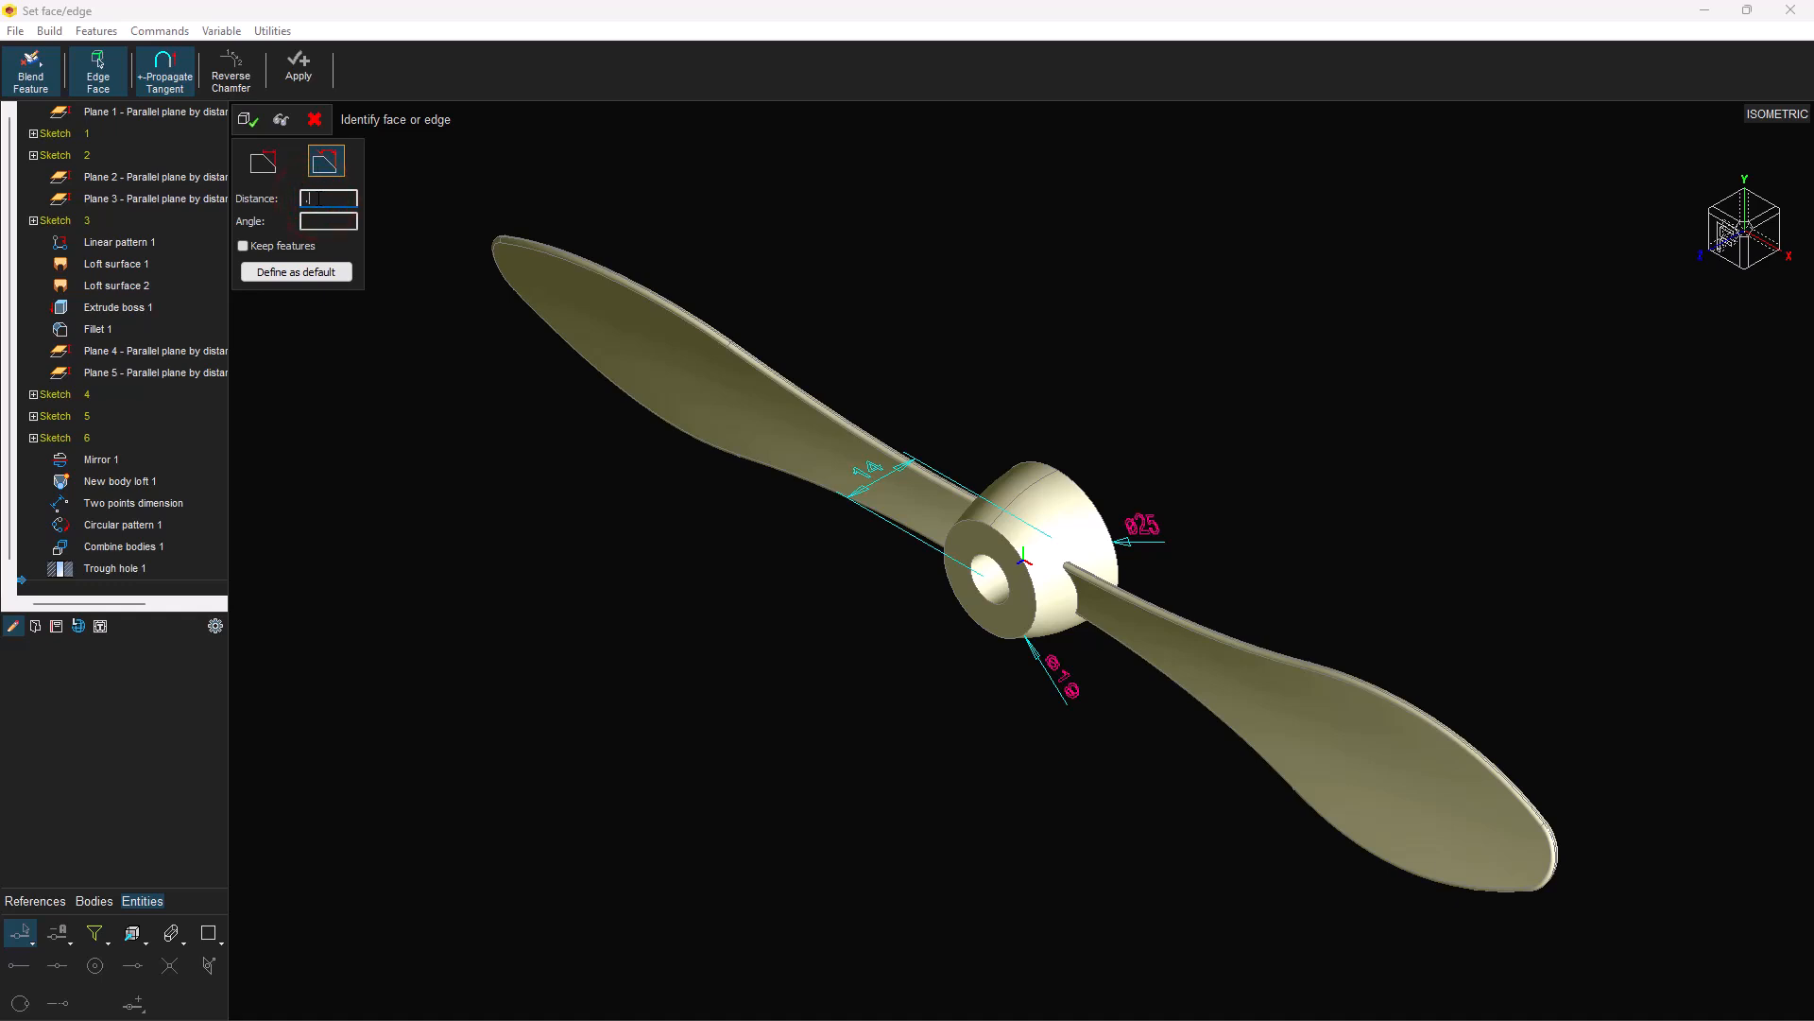
pyautogui.click(313, 223)
# Chamfer the hole's circular edges on both ends of the hub and return to the isometric view.
pyautogui.click(1004, 574)
pyautogui.moveTo(1003, 573); pyautogui.dragTo(843, 592, button='middle')
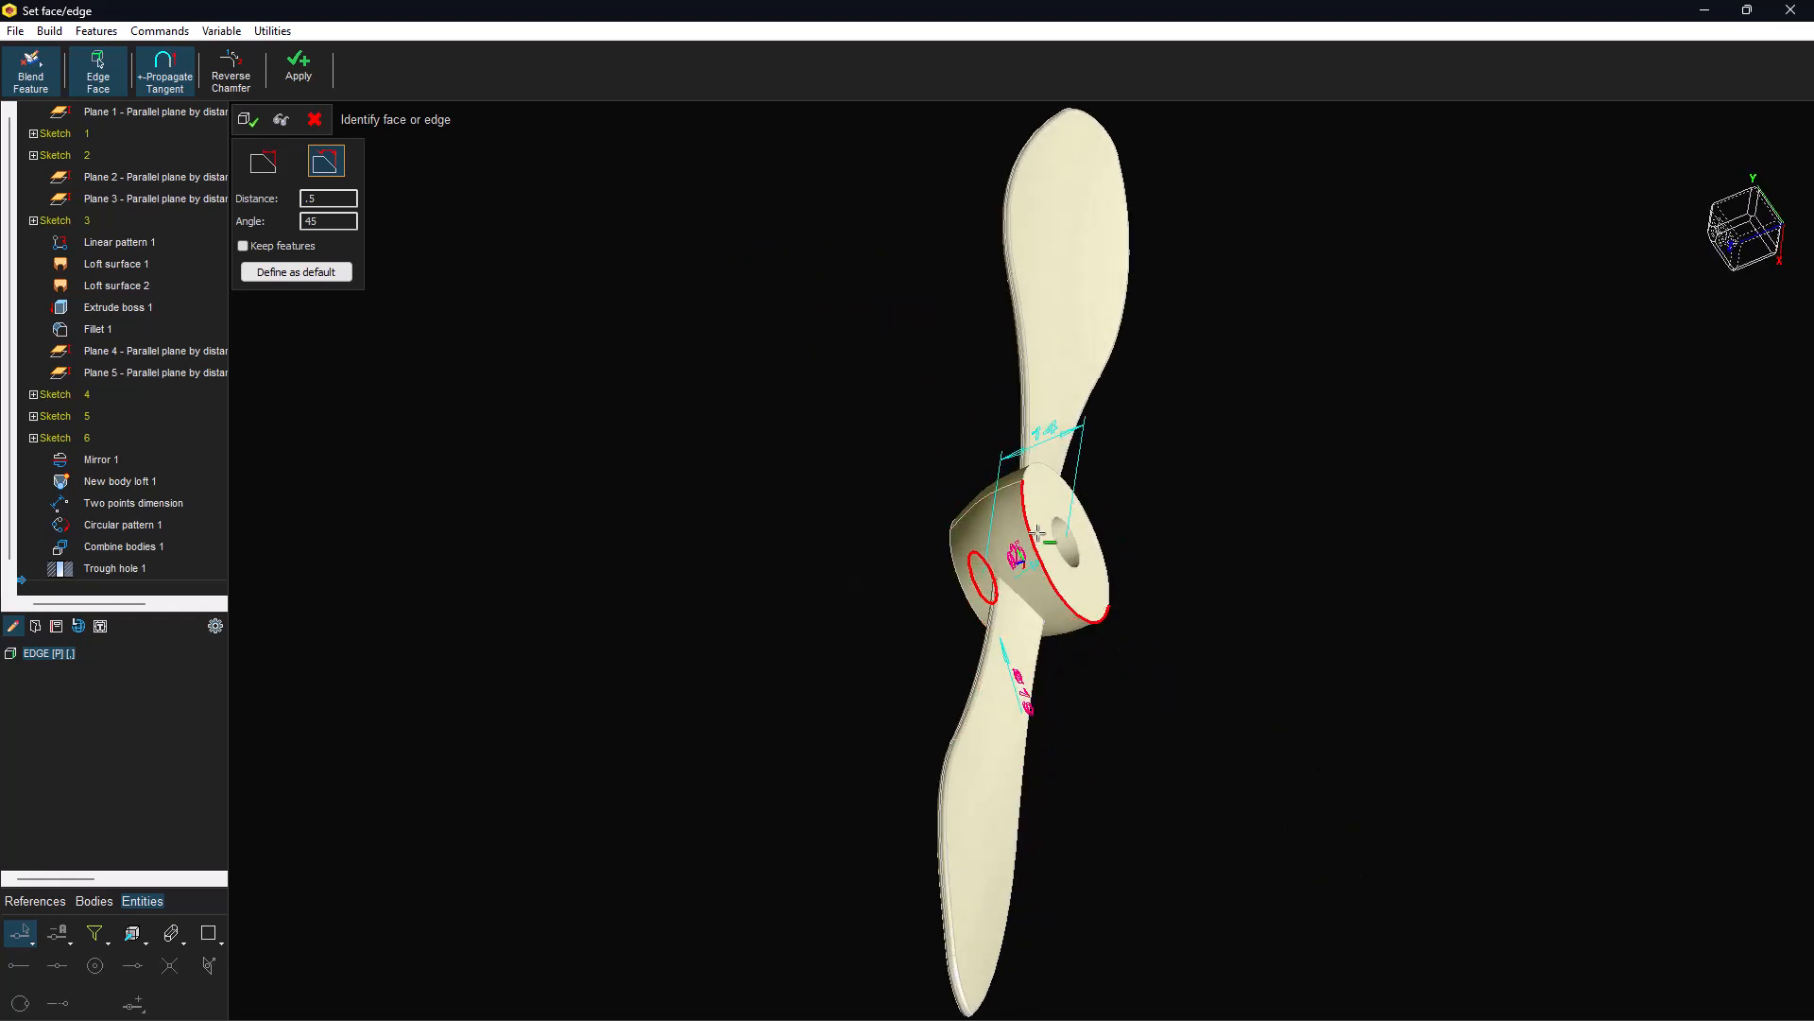
pyautogui.click(944, 558)
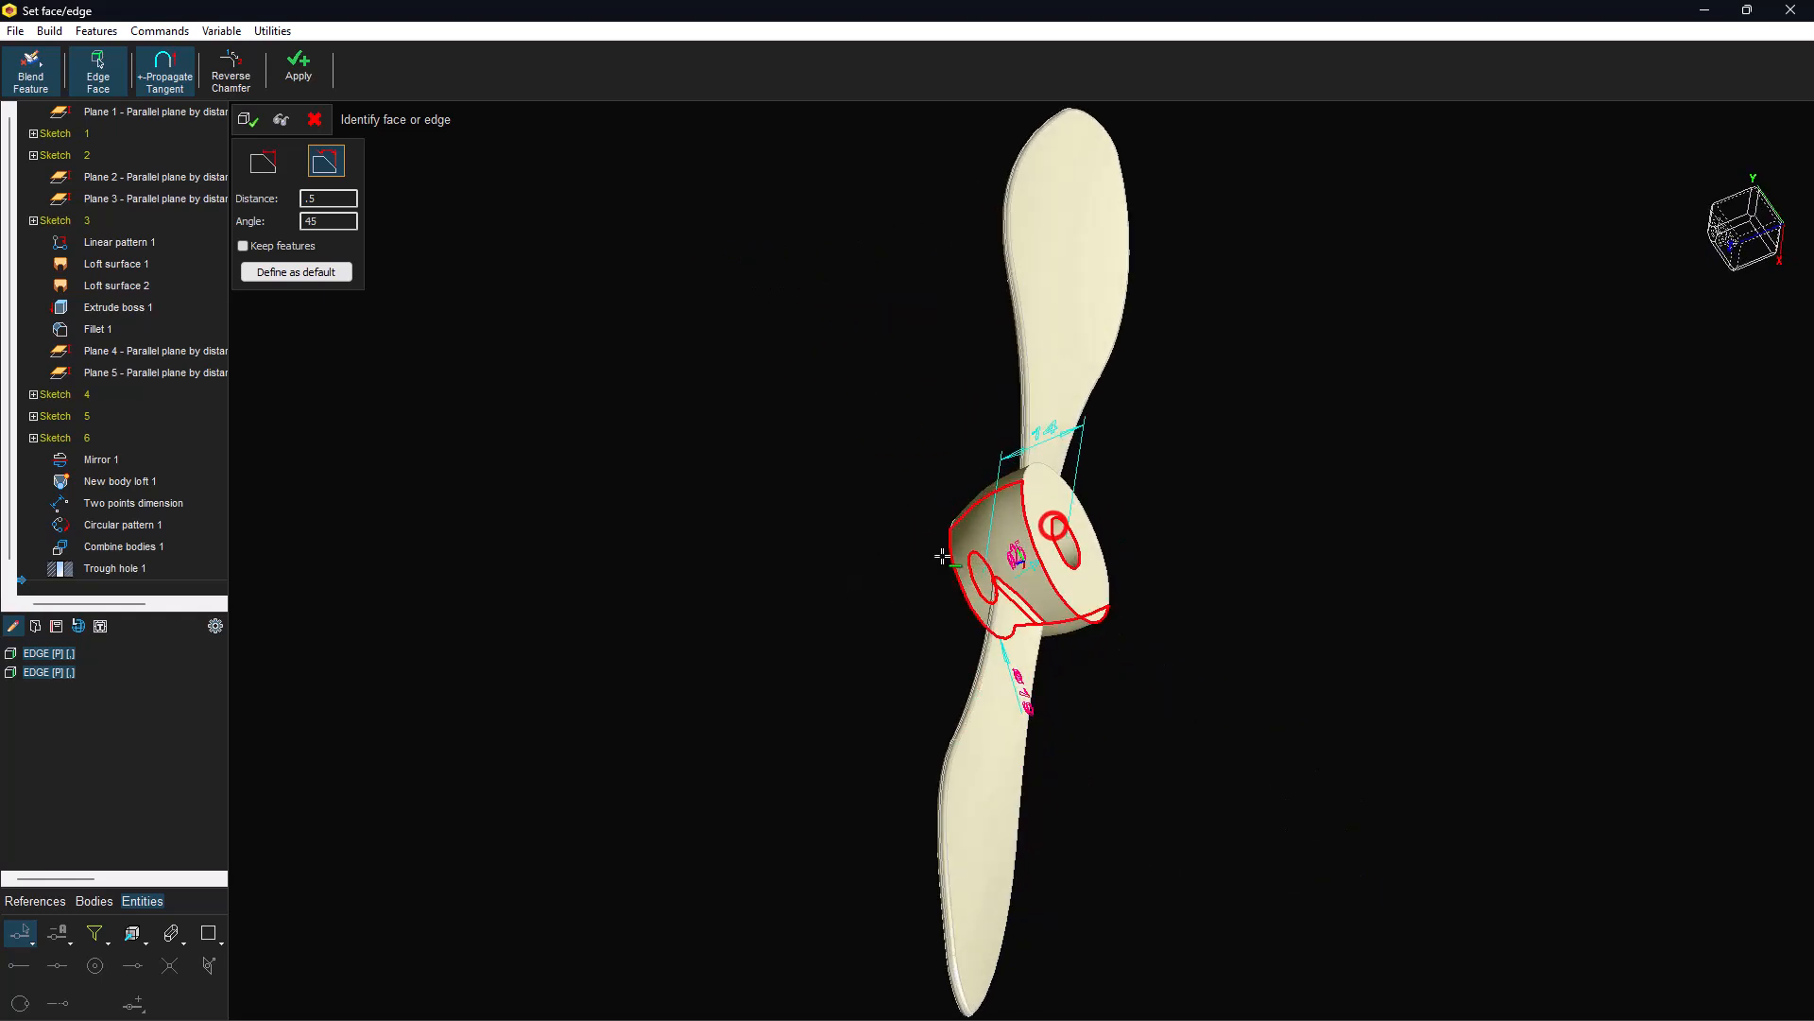
pyautogui.click(281, 119)
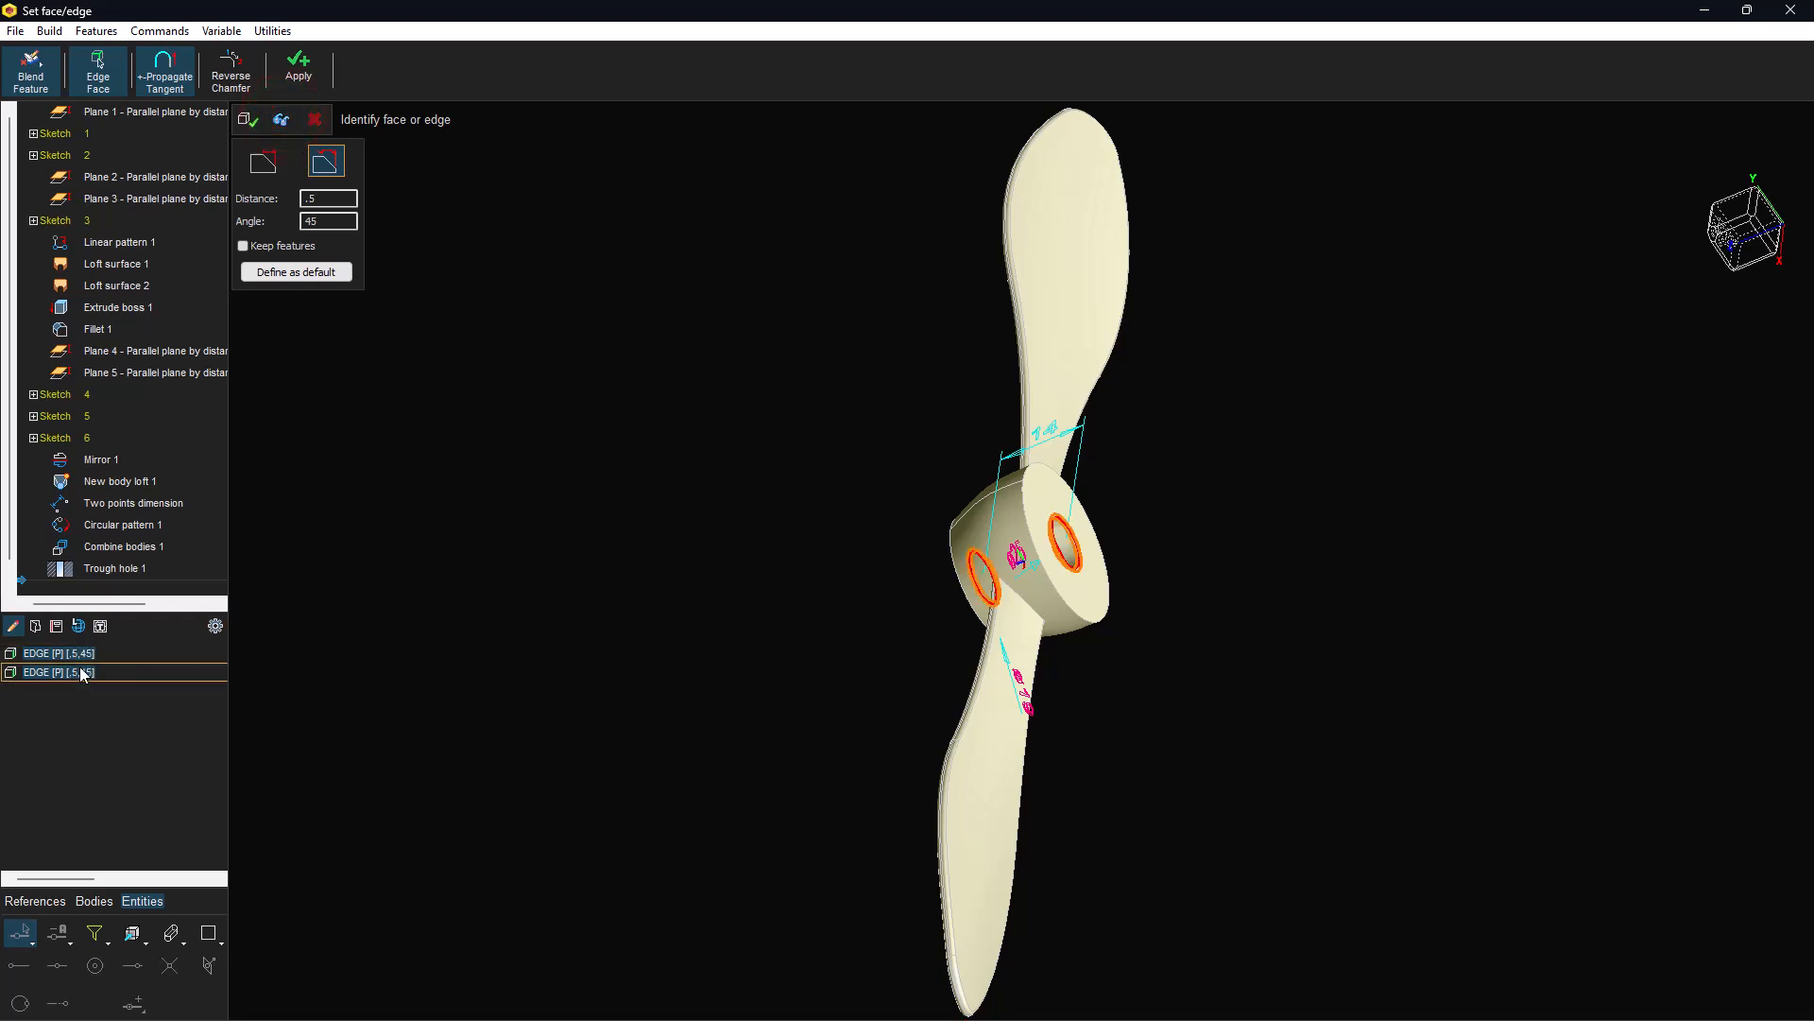
pyautogui.click(248, 119)
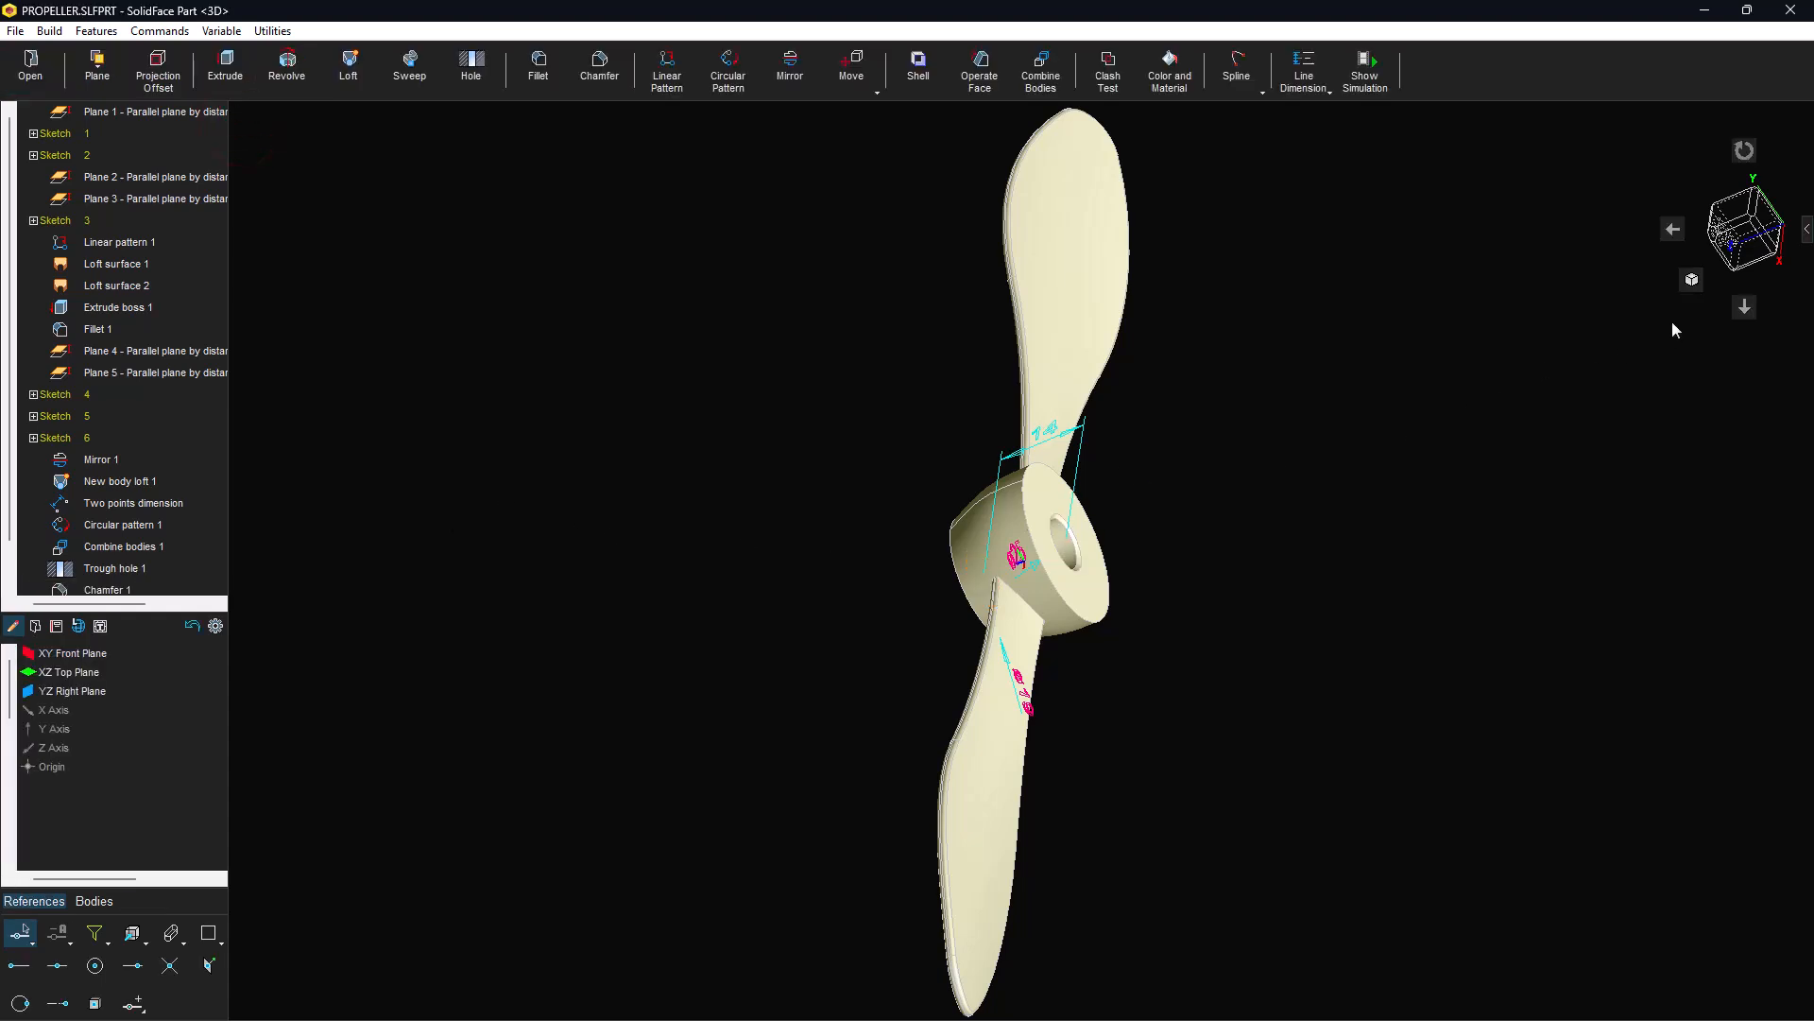
pyautogui.click(1691, 281)
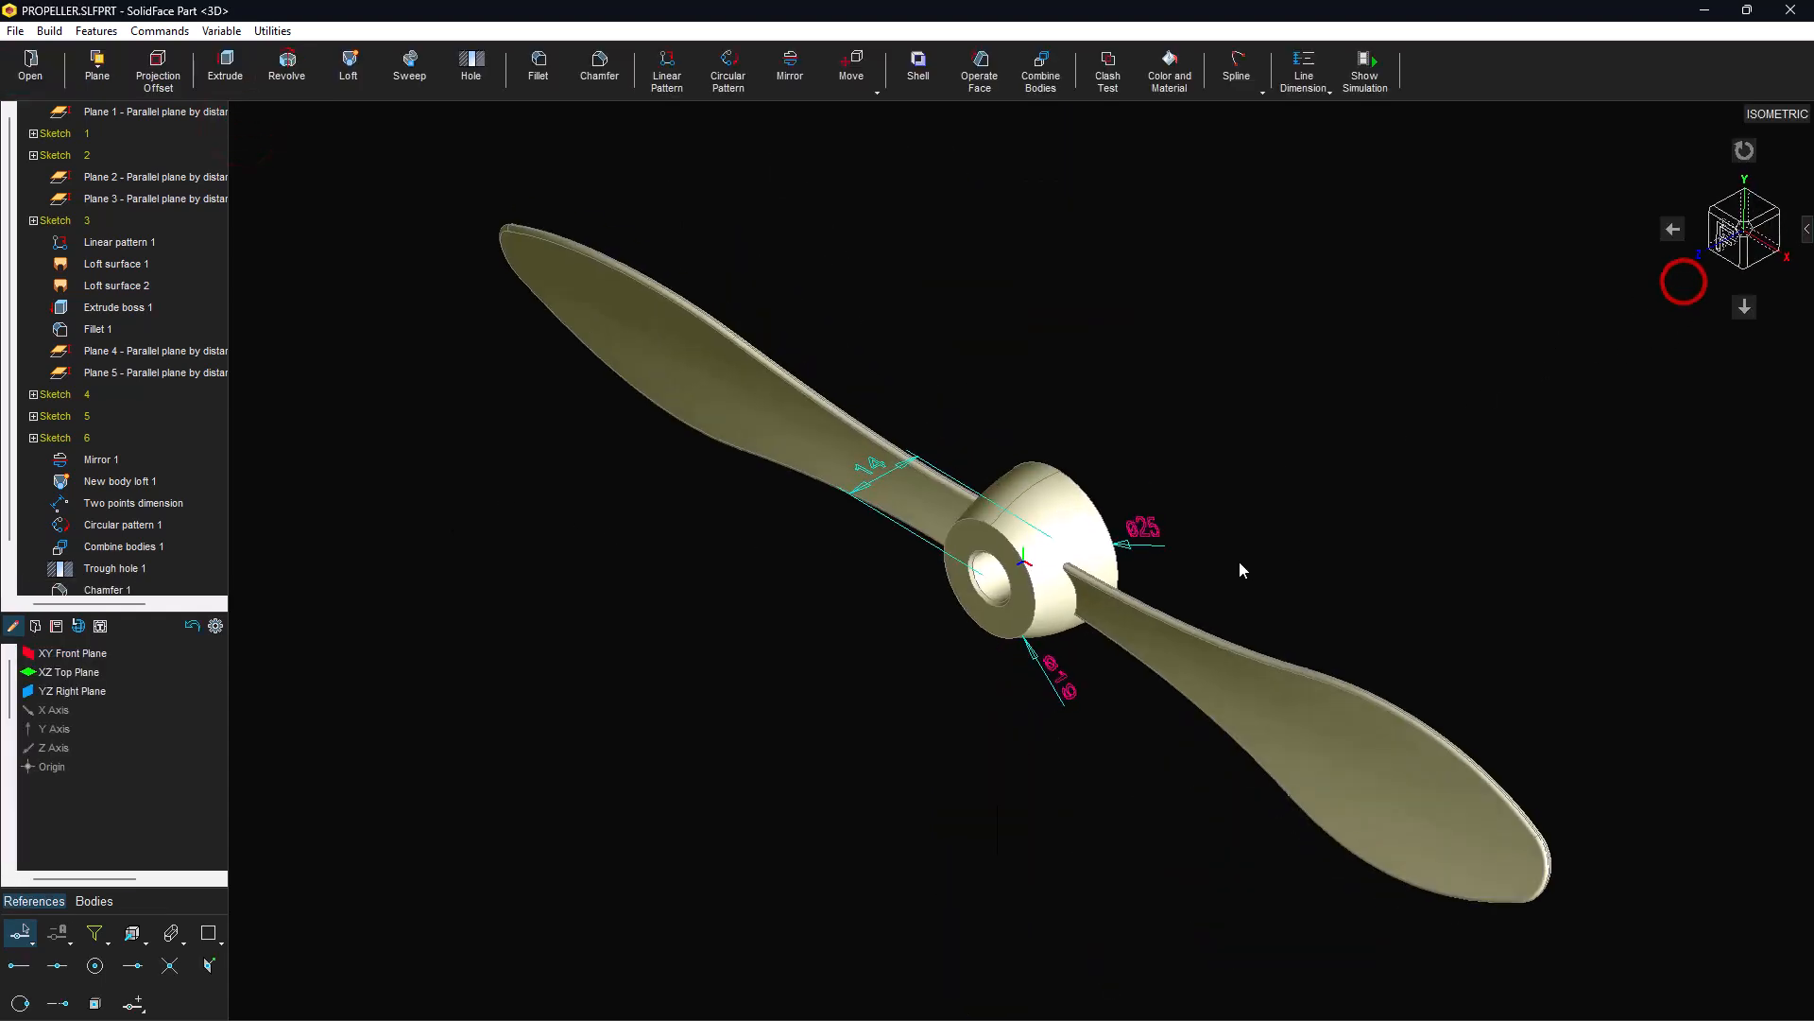
# Display the propeller as a wireframe with its hidden lines dashed.
pyautogui.click(156, 931)
pyautogui.click(58, 966)
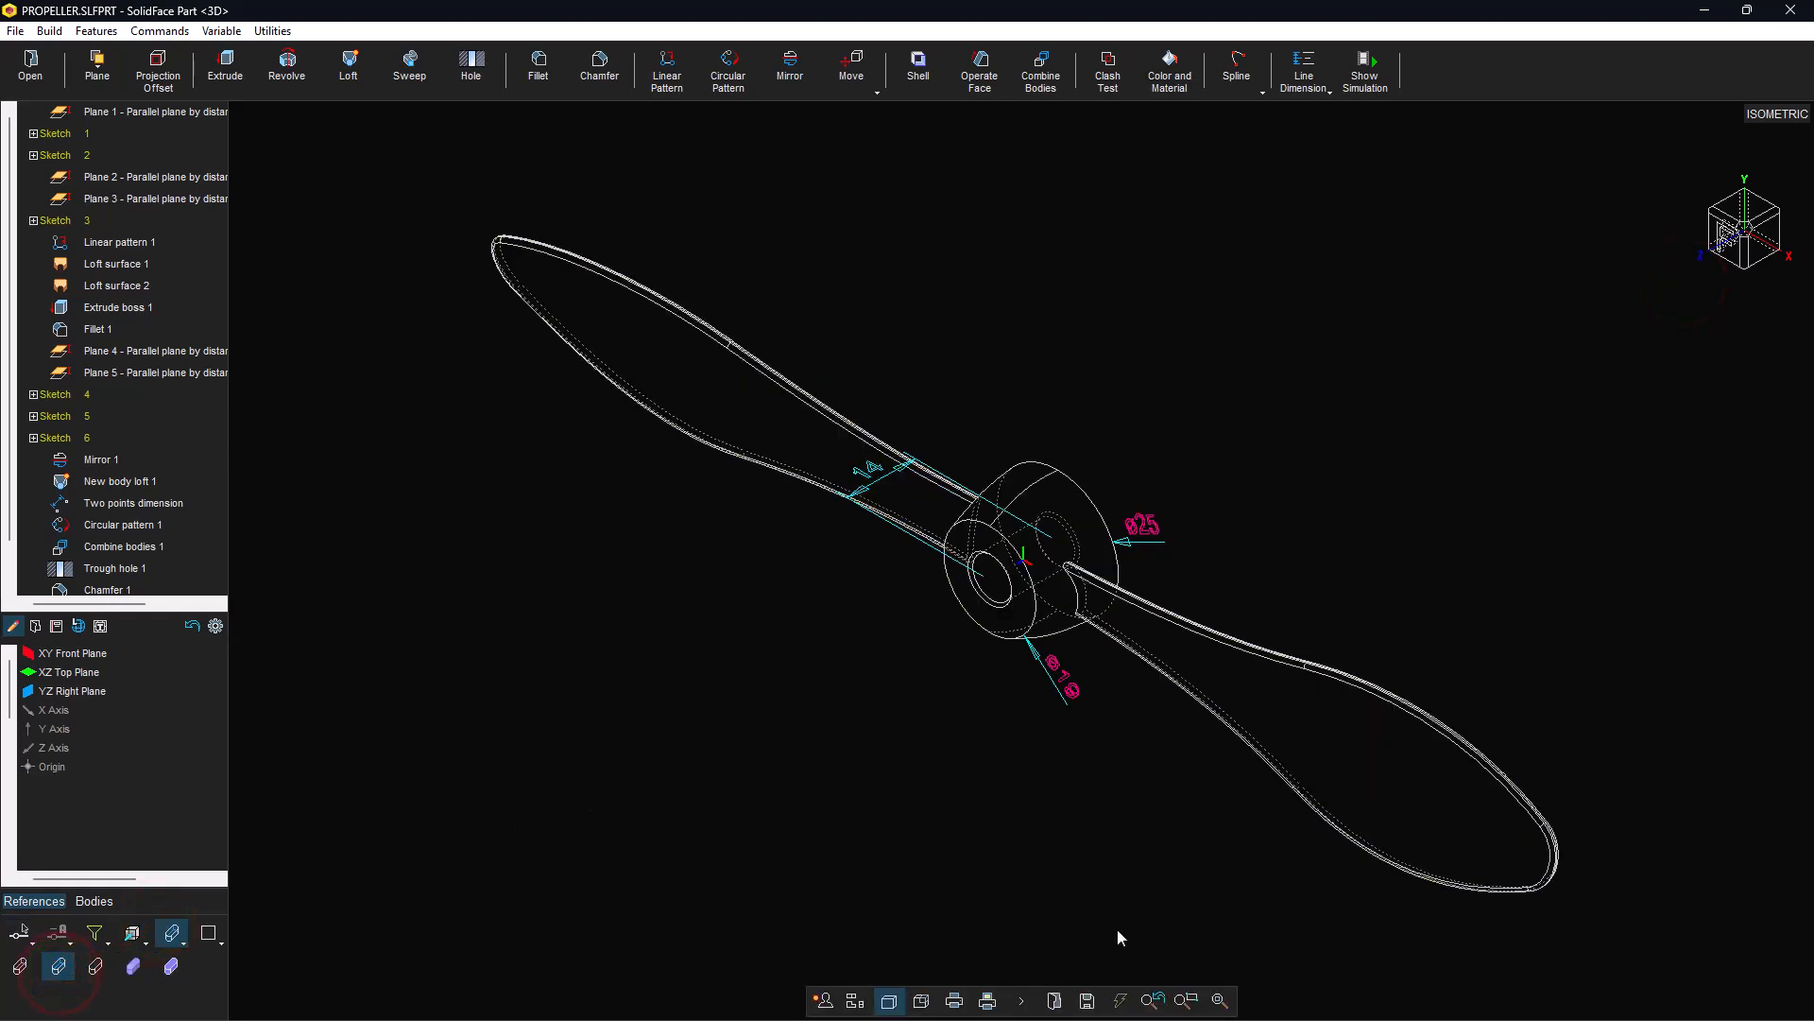
# Display the propeller shaded with its edges visible.
pyautogui.click(171, 966)
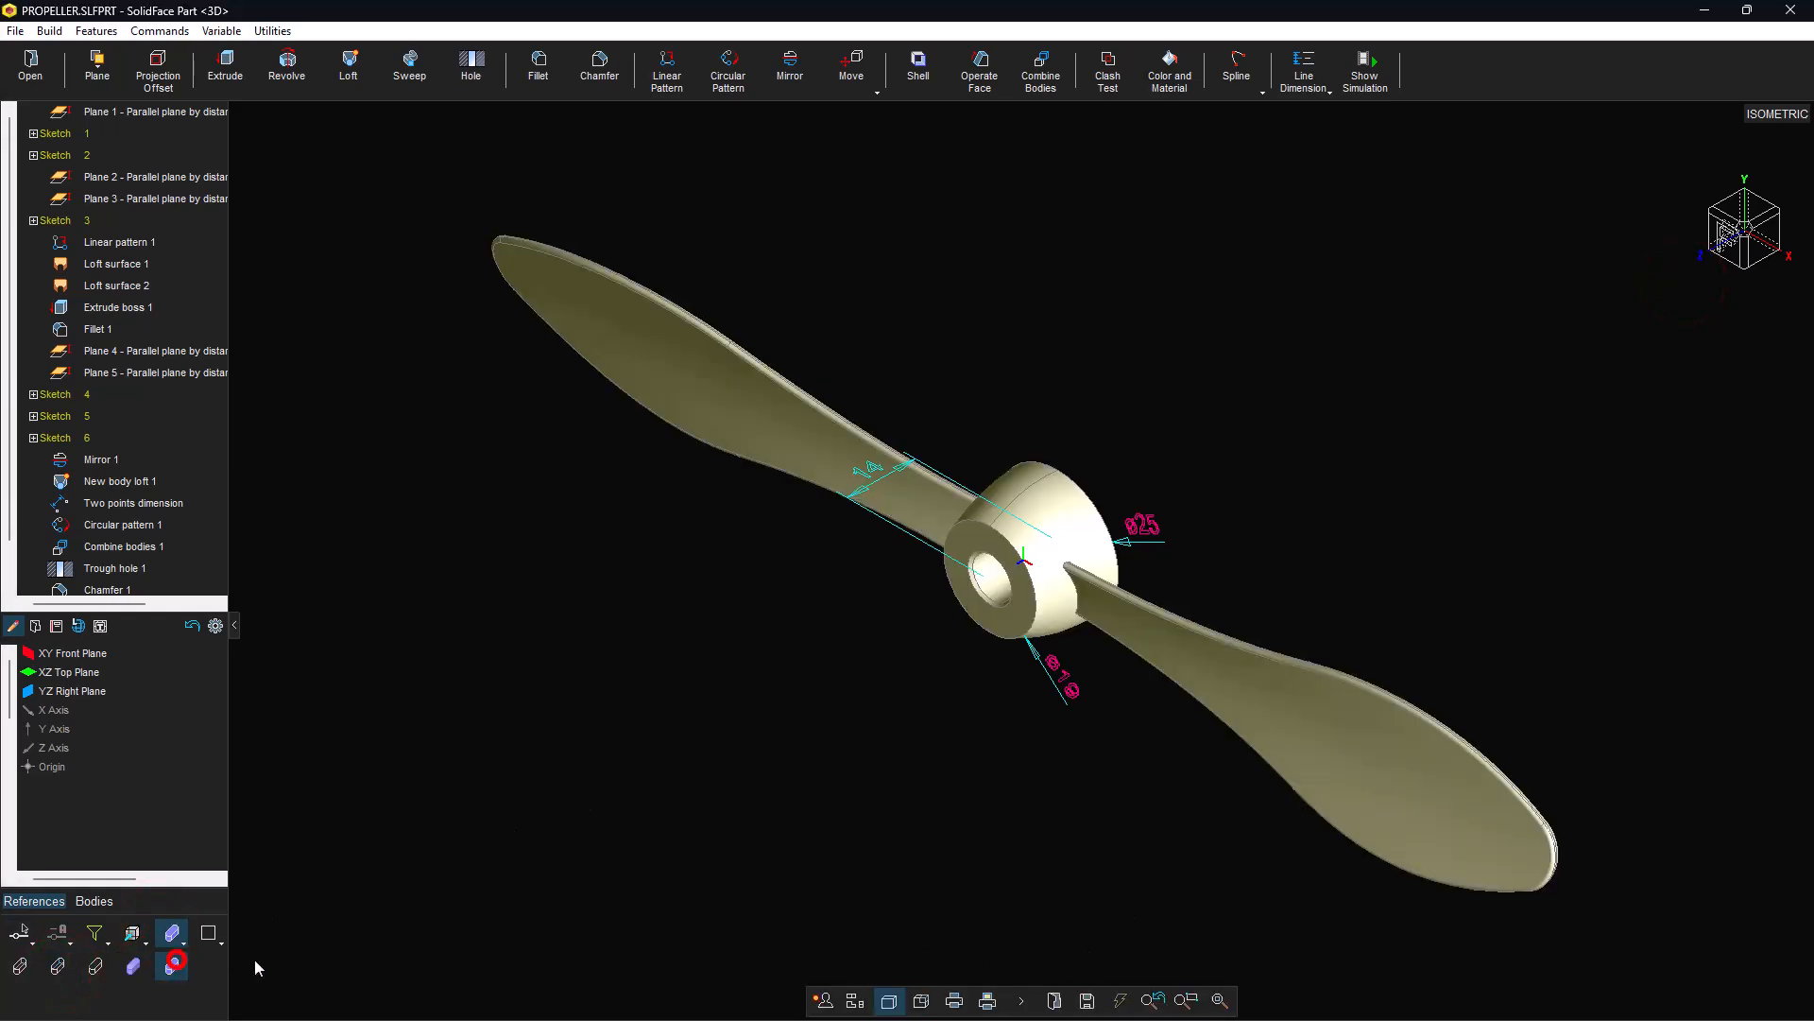
pyautogui.scroll(3, 963, 606)
pyautogui.scroll(4, 962, 605)
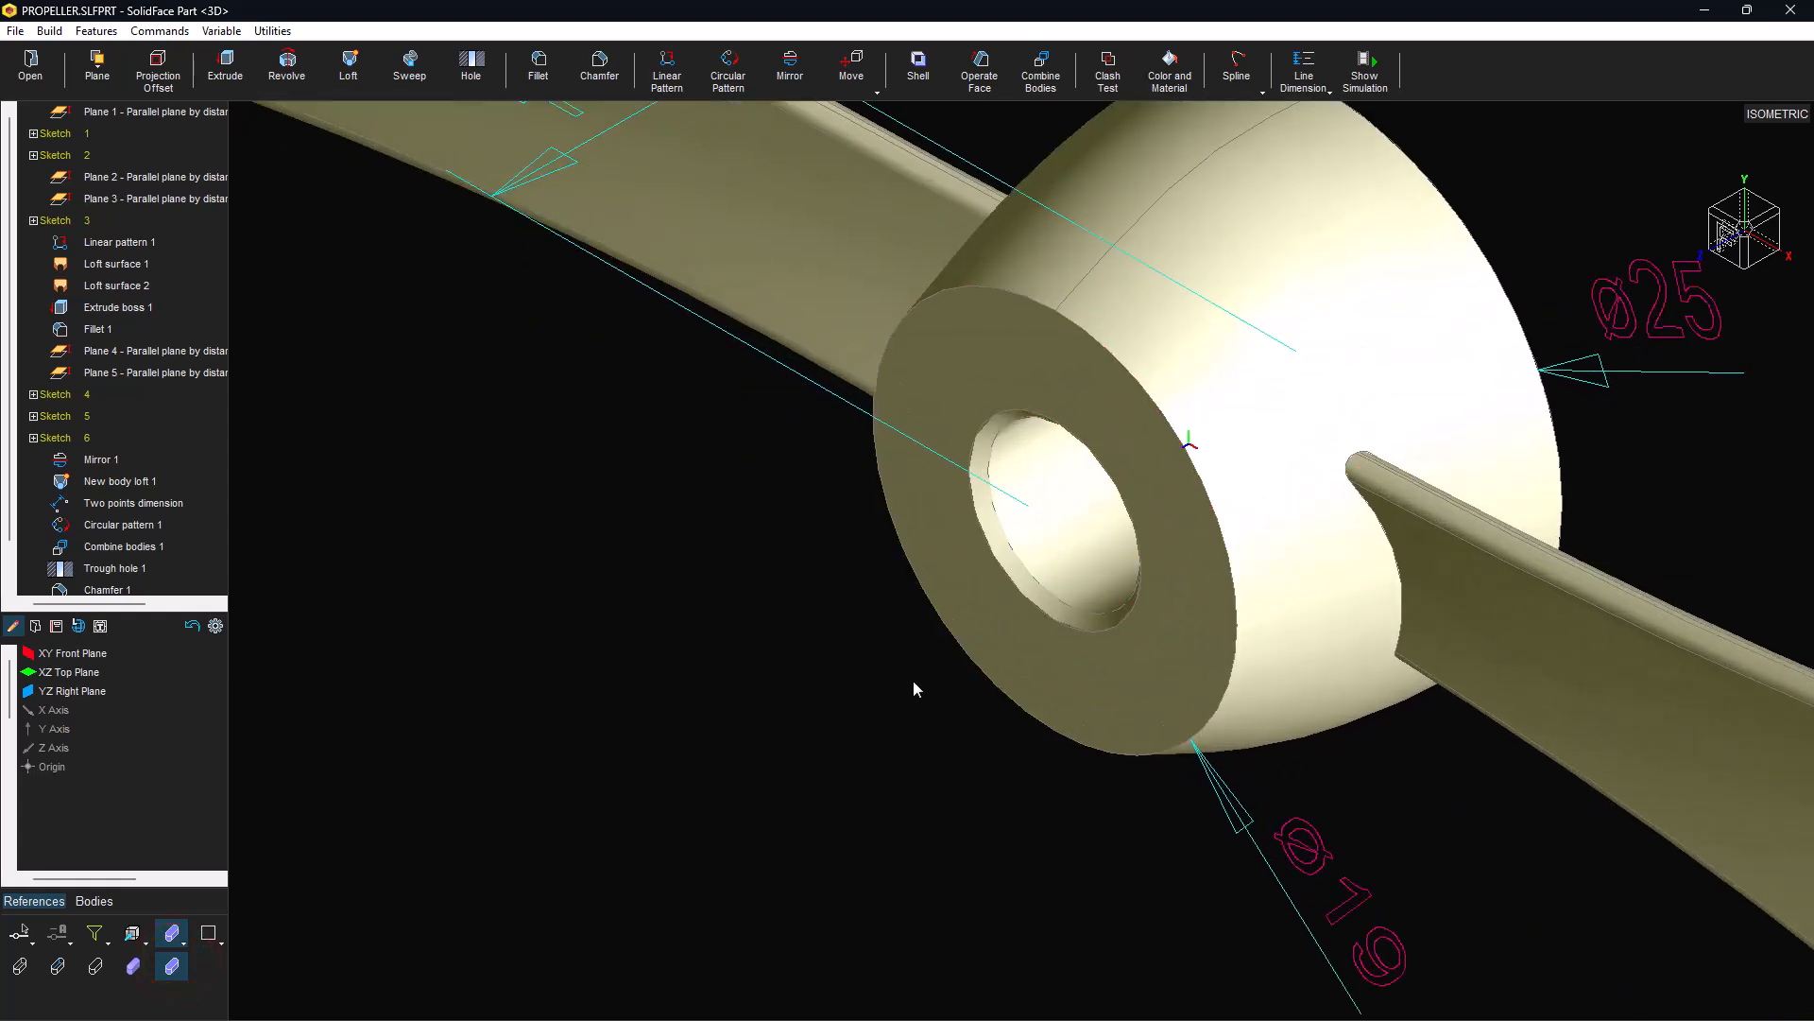
# Try the Very High and Default render qualities on the hub, and set the render quality to High.
pyautogui.rightClick(1795, 231)
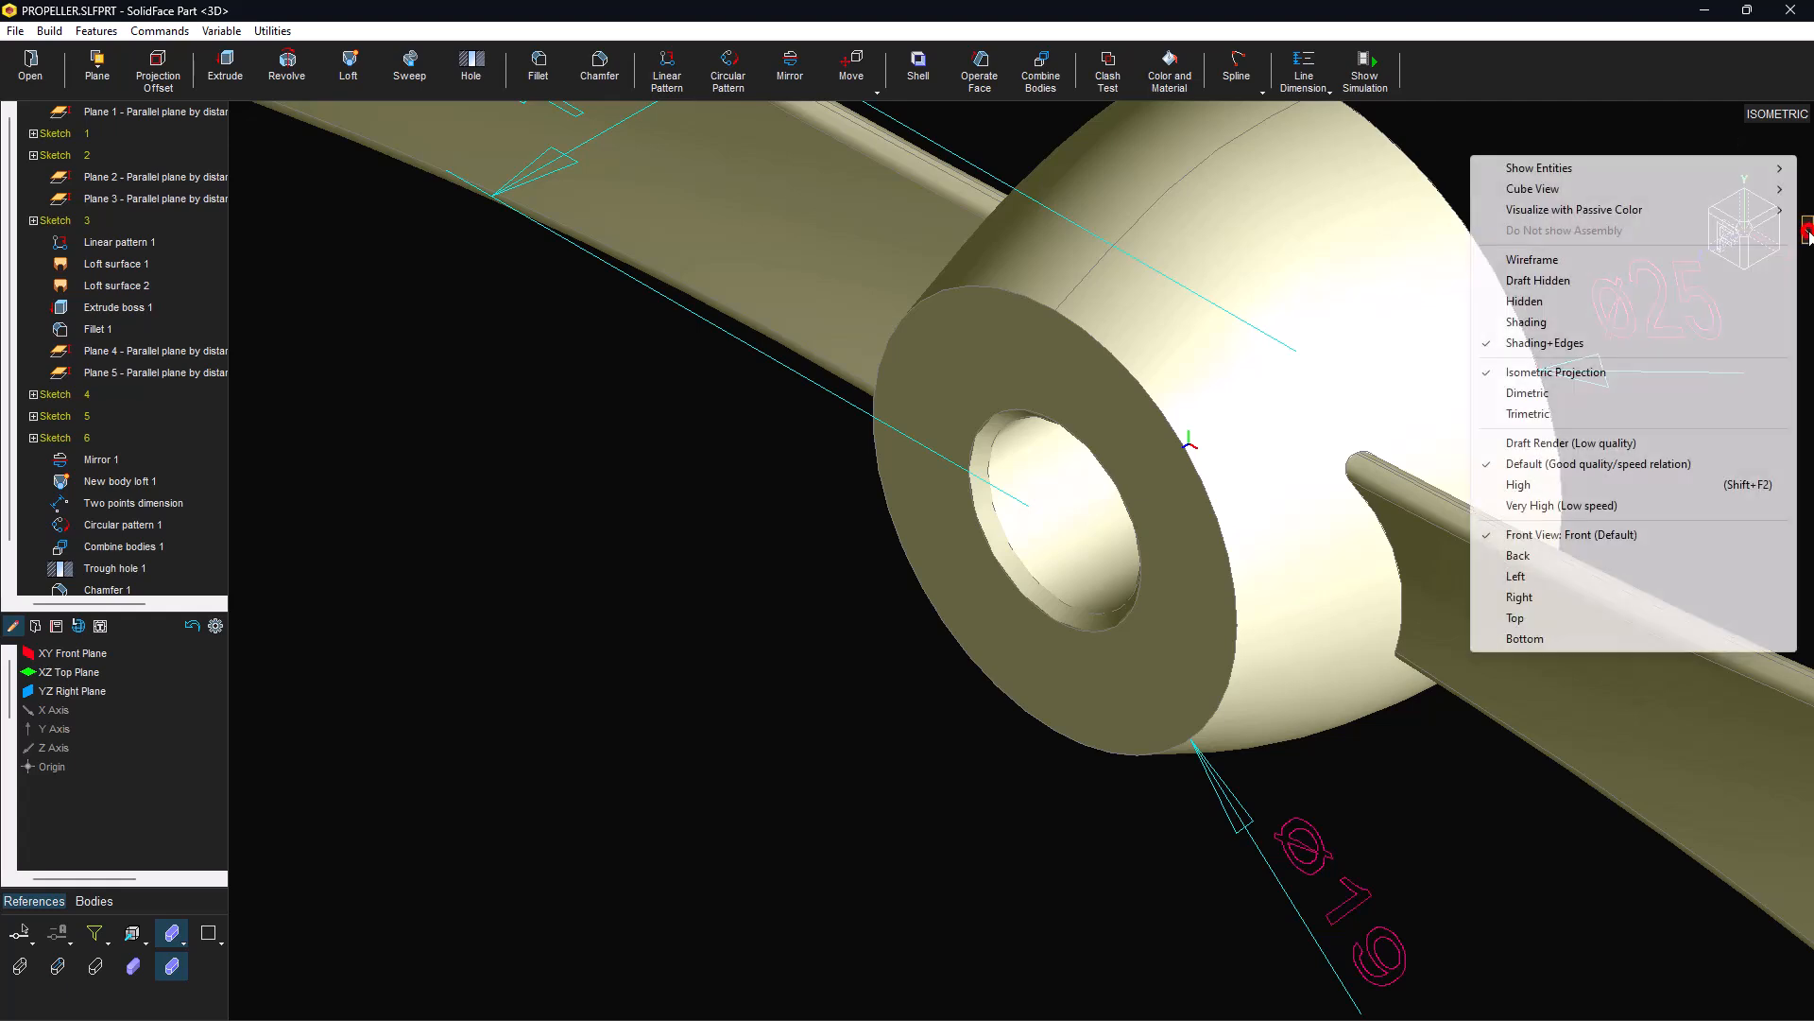
pyautogui.click(1540, 506)
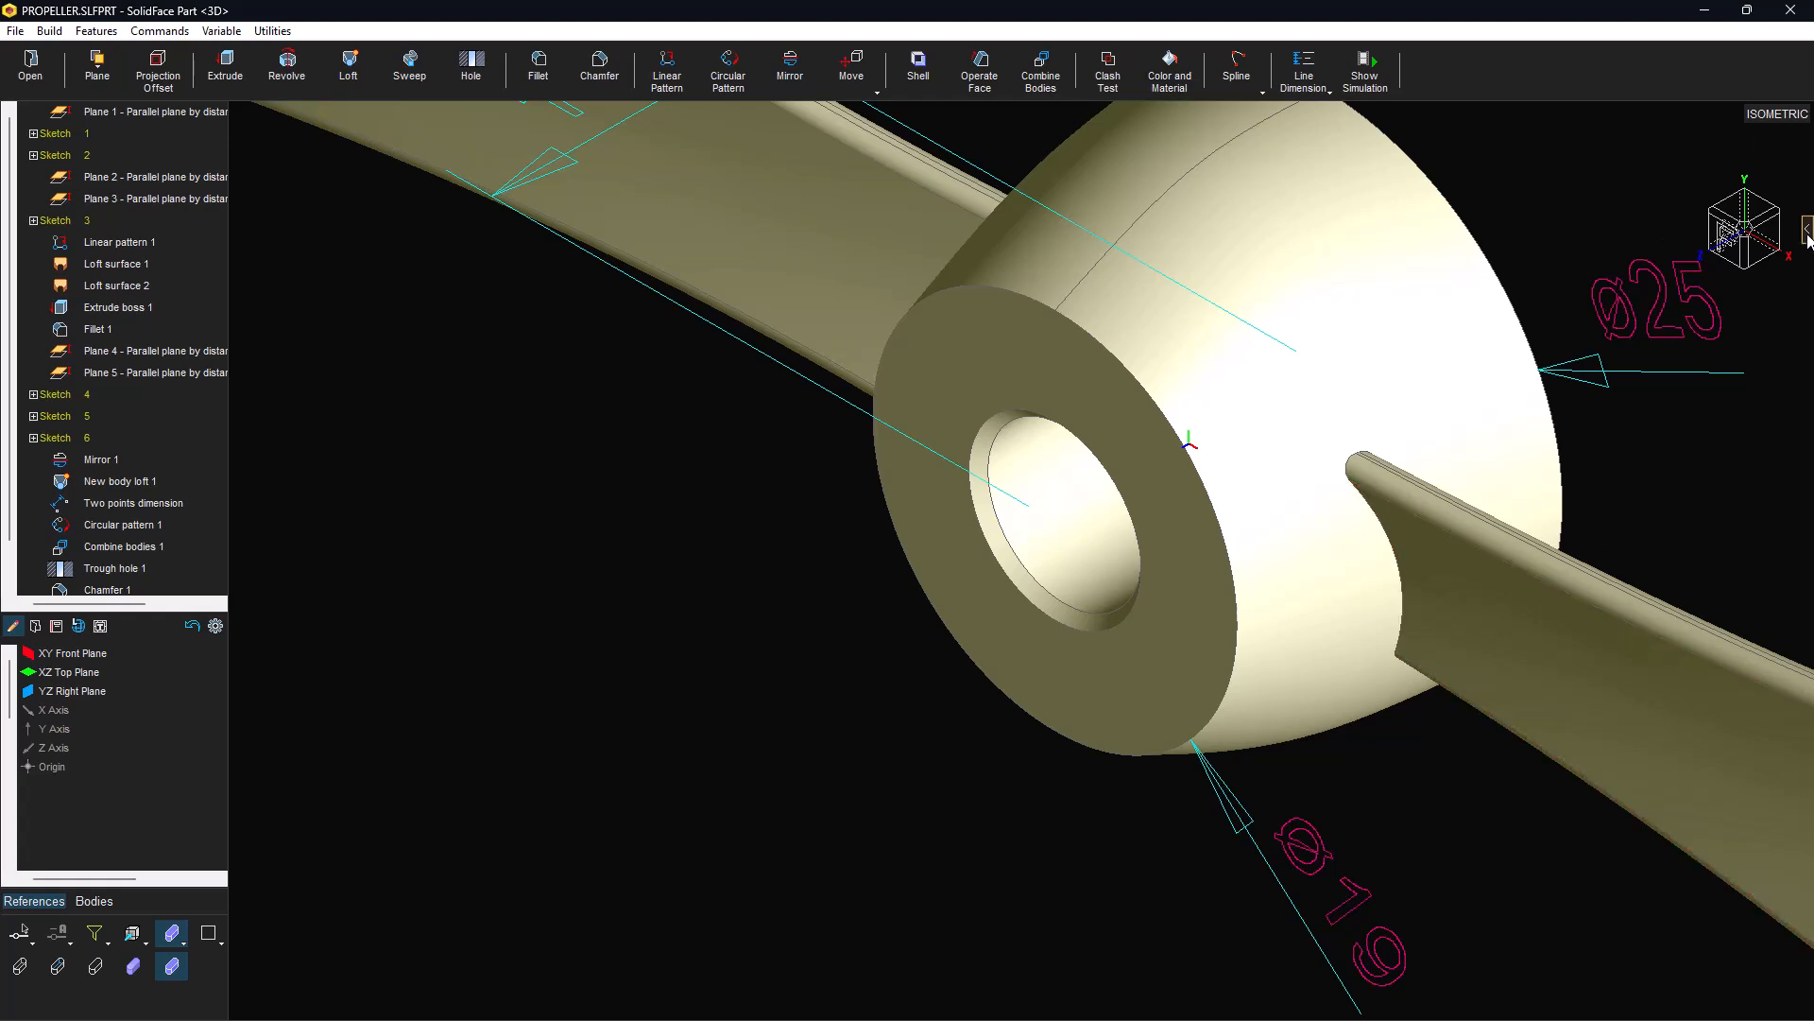
pyautogui.click(1805, 232)
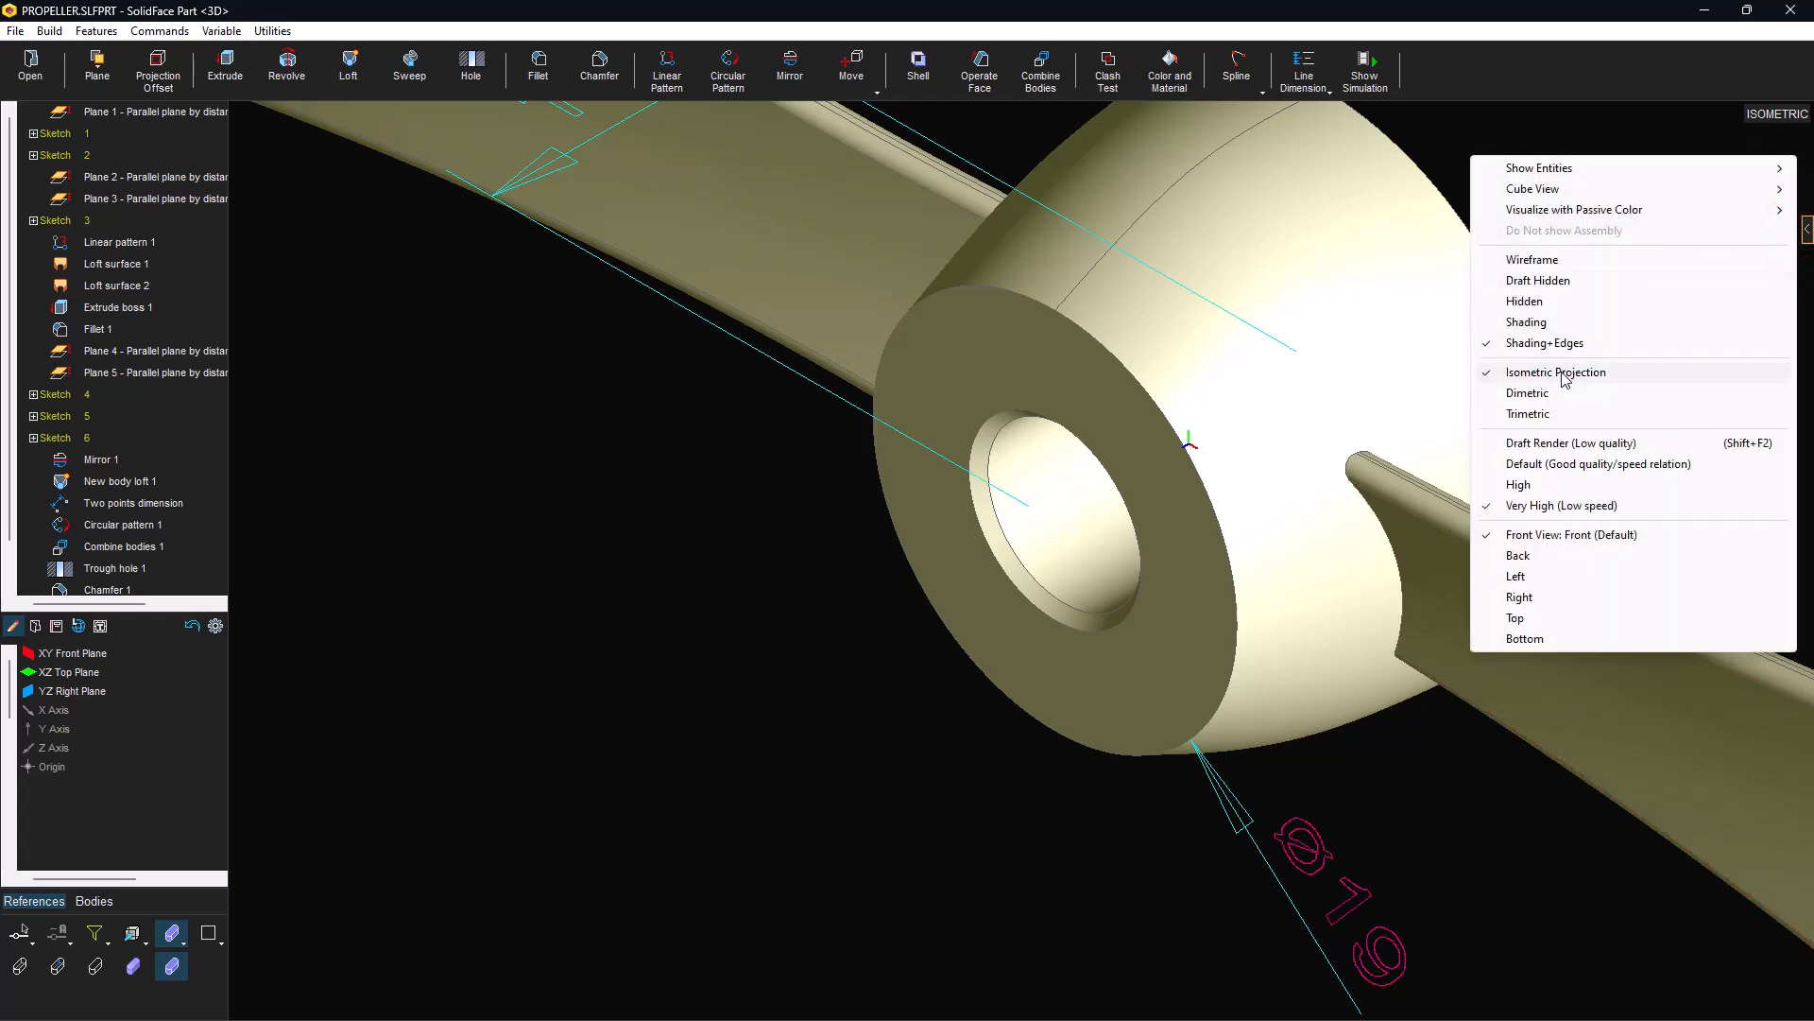
pyautogui.click(1540, 463)
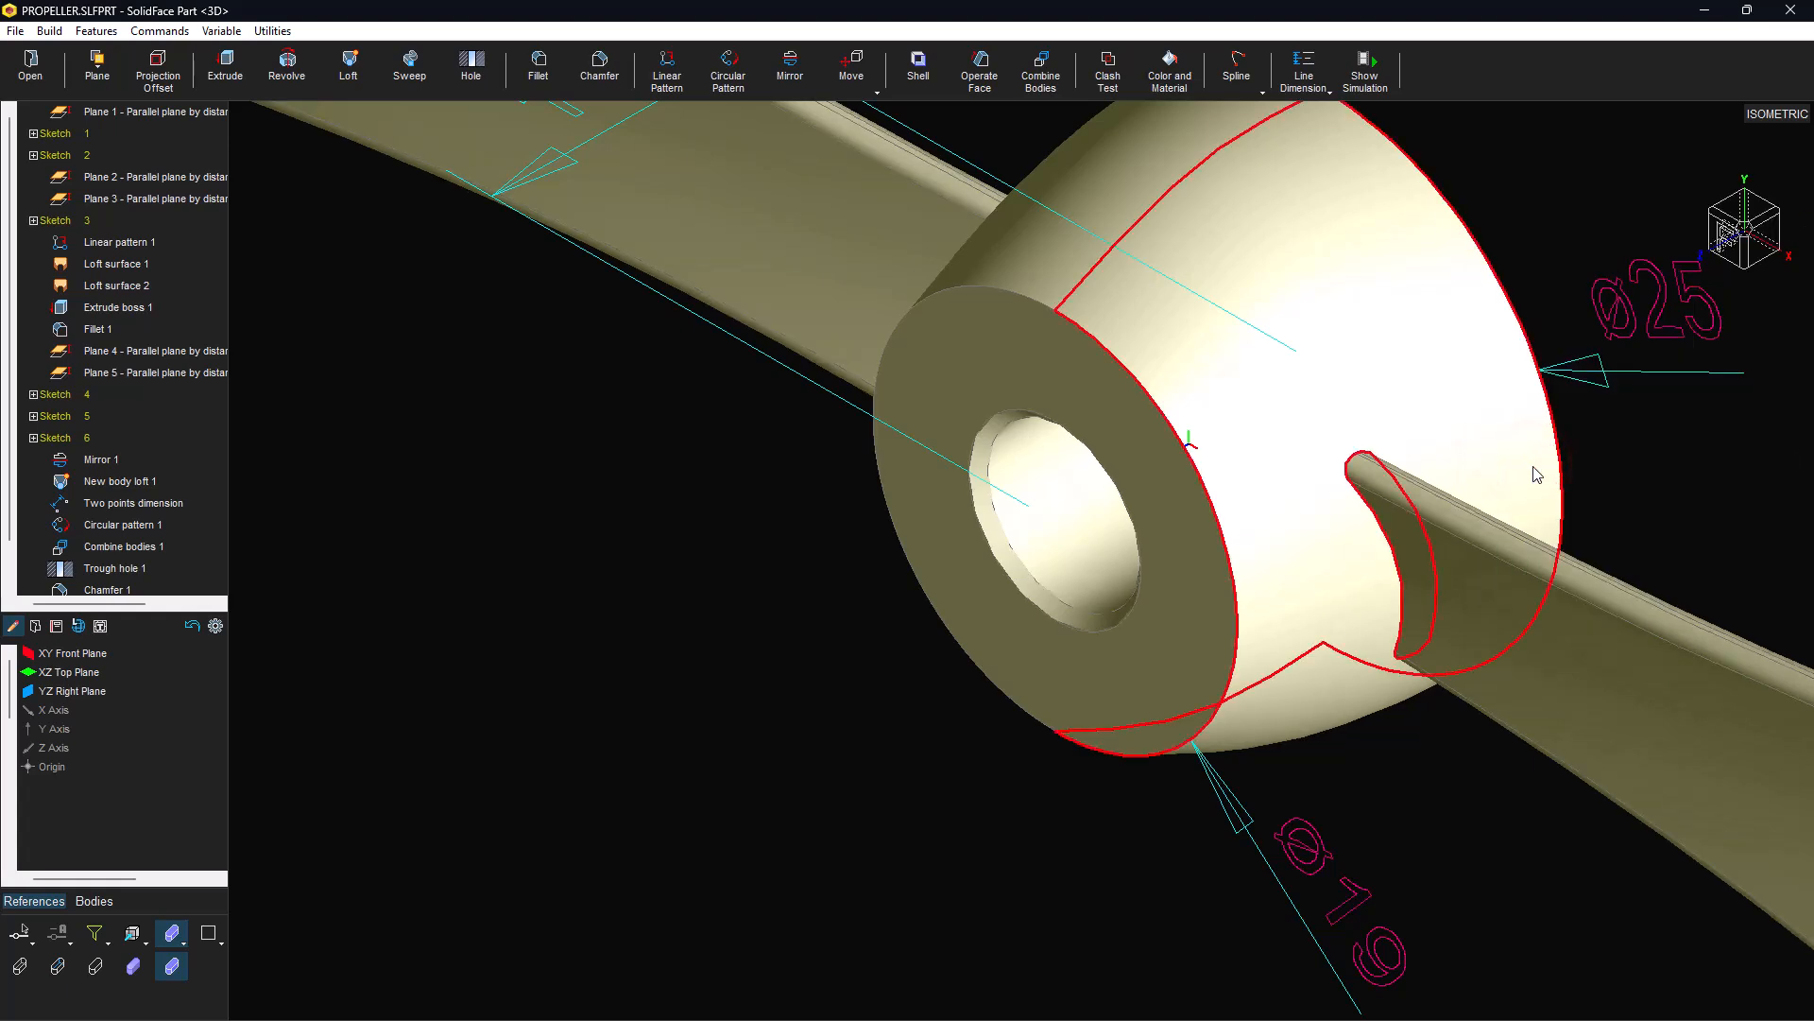
pyautogui.click(1805, 232)
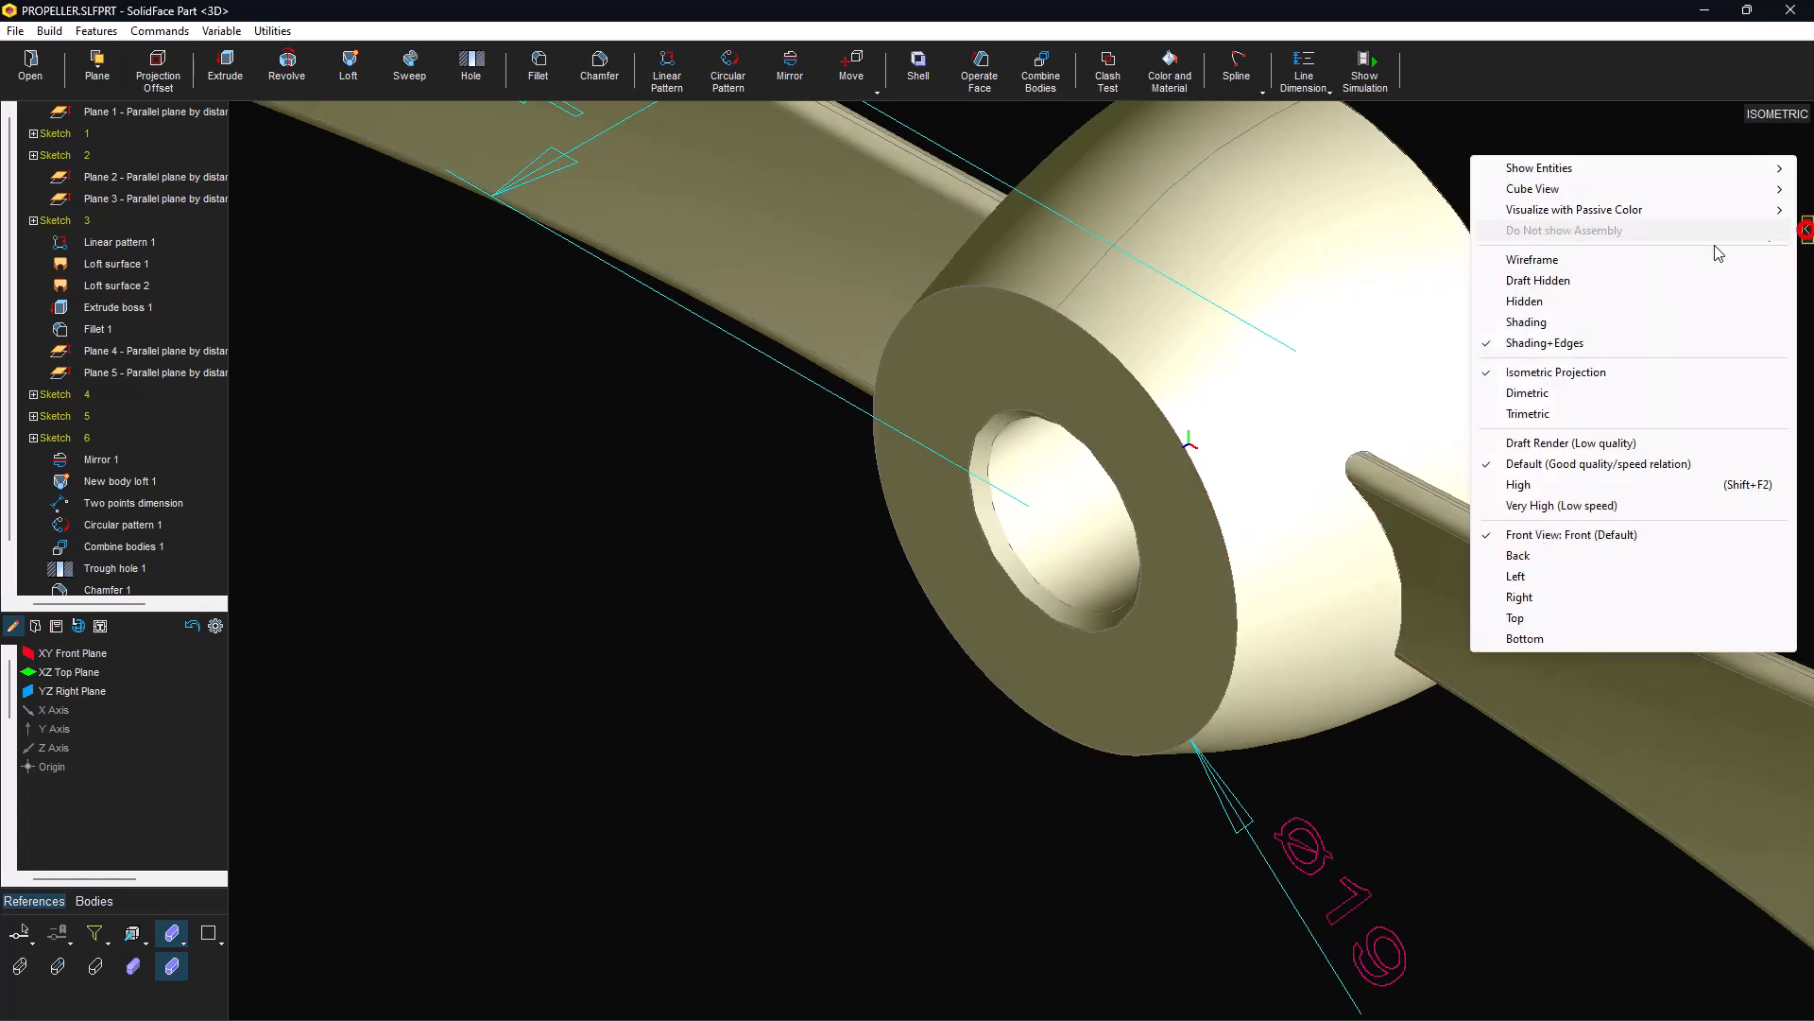
pyautogui.click(1548, 480)
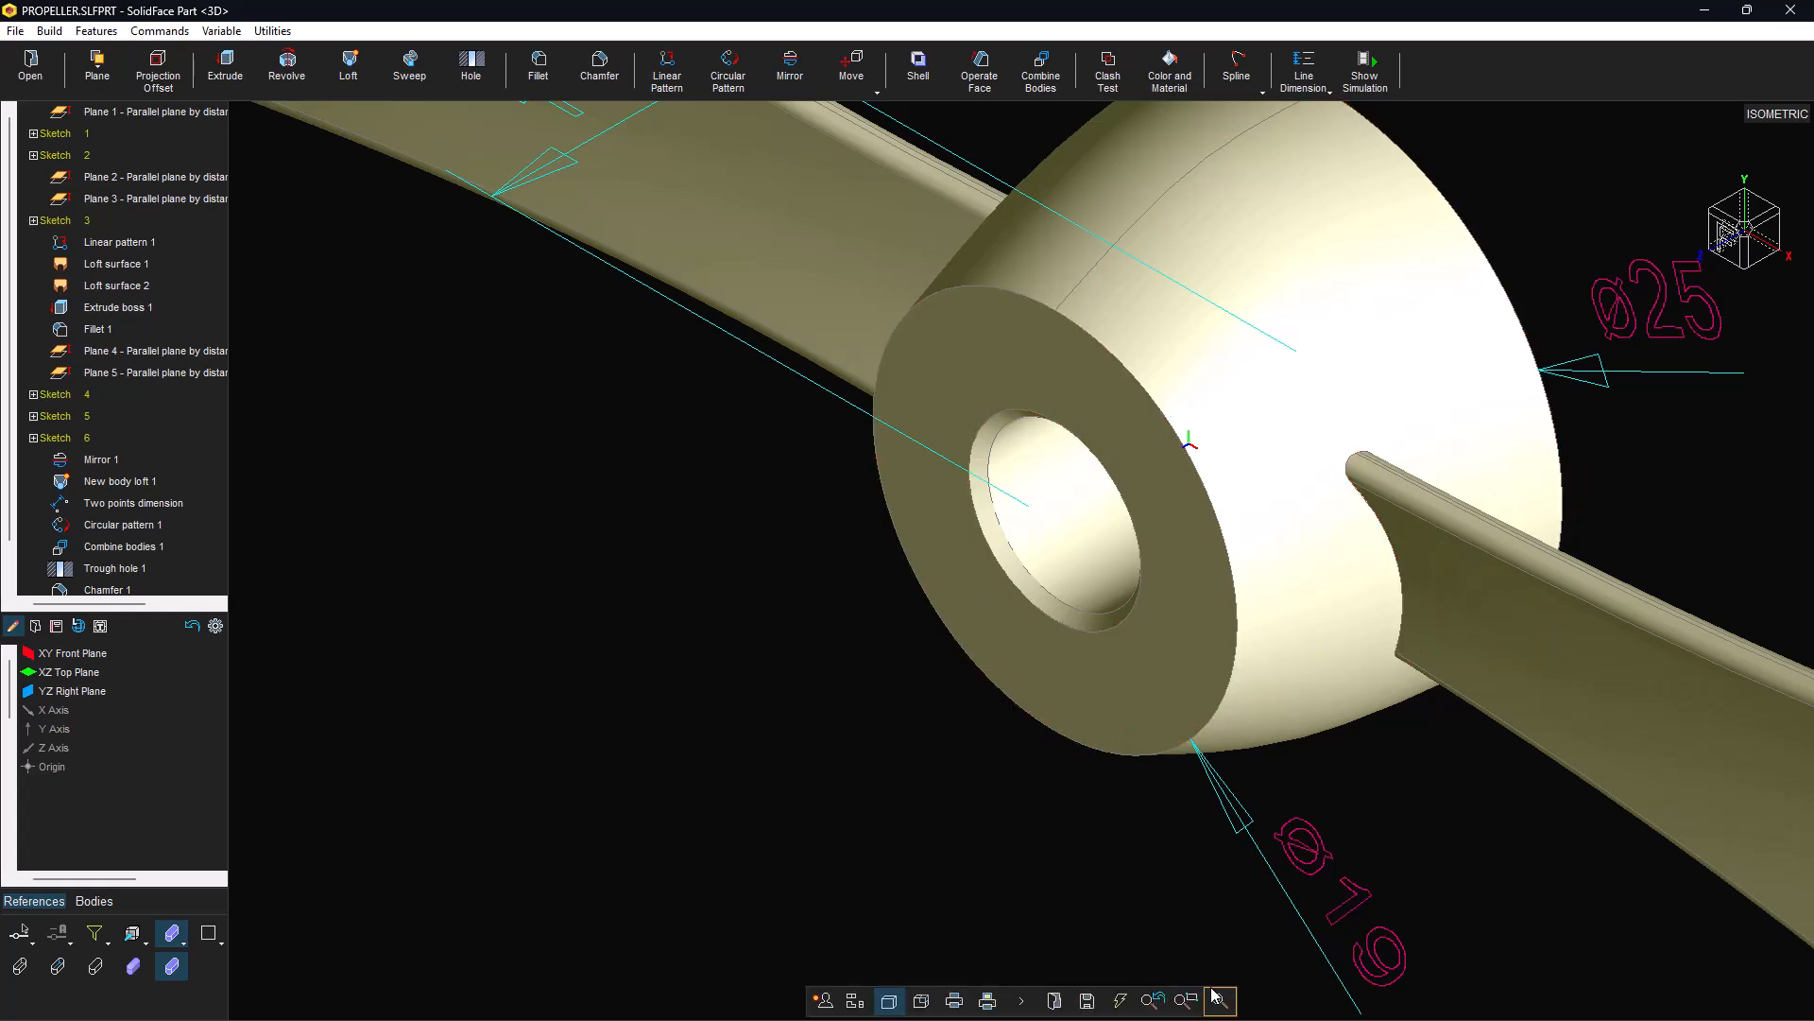
# Orient the view normal to the hub's large end face and clear the face selection.
pyautogui.click(1211, 989)
pyautogui.moveTo(1043, 872); pyautogui.dragTo(803, 699, button='middle')
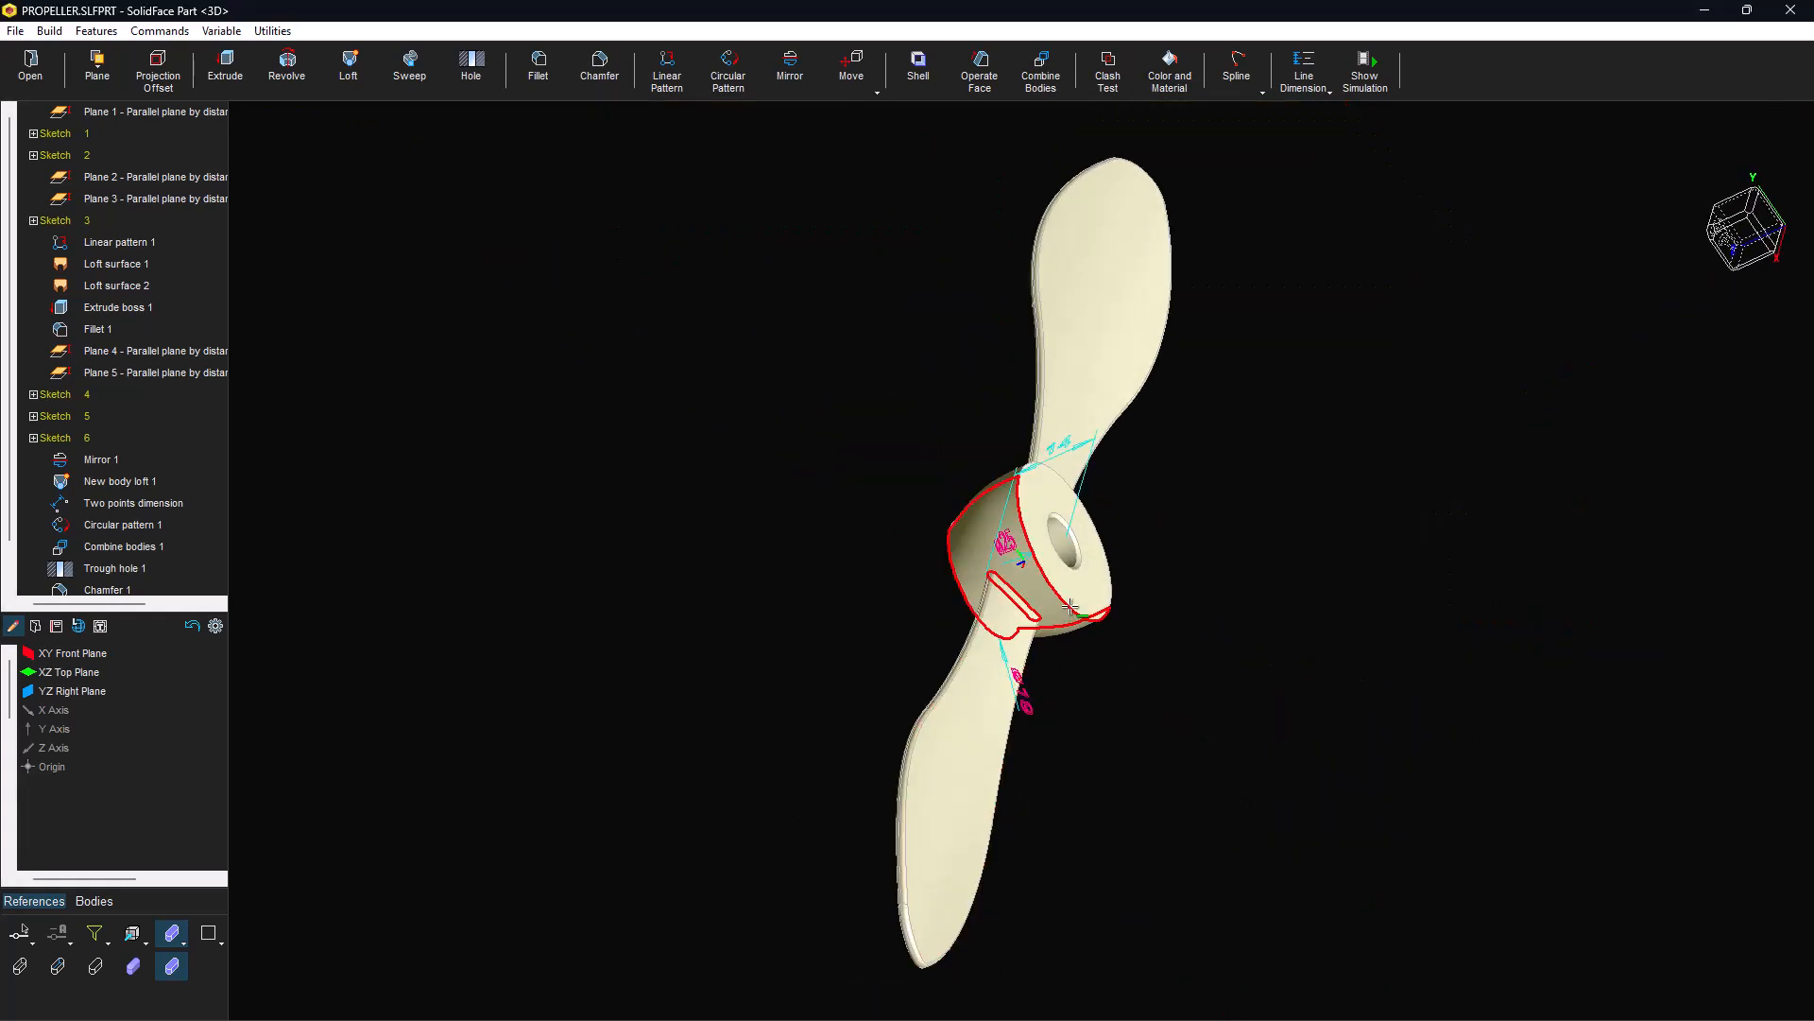
pyautogui.click(1080, 599)
pyautogui.click(283, 120)
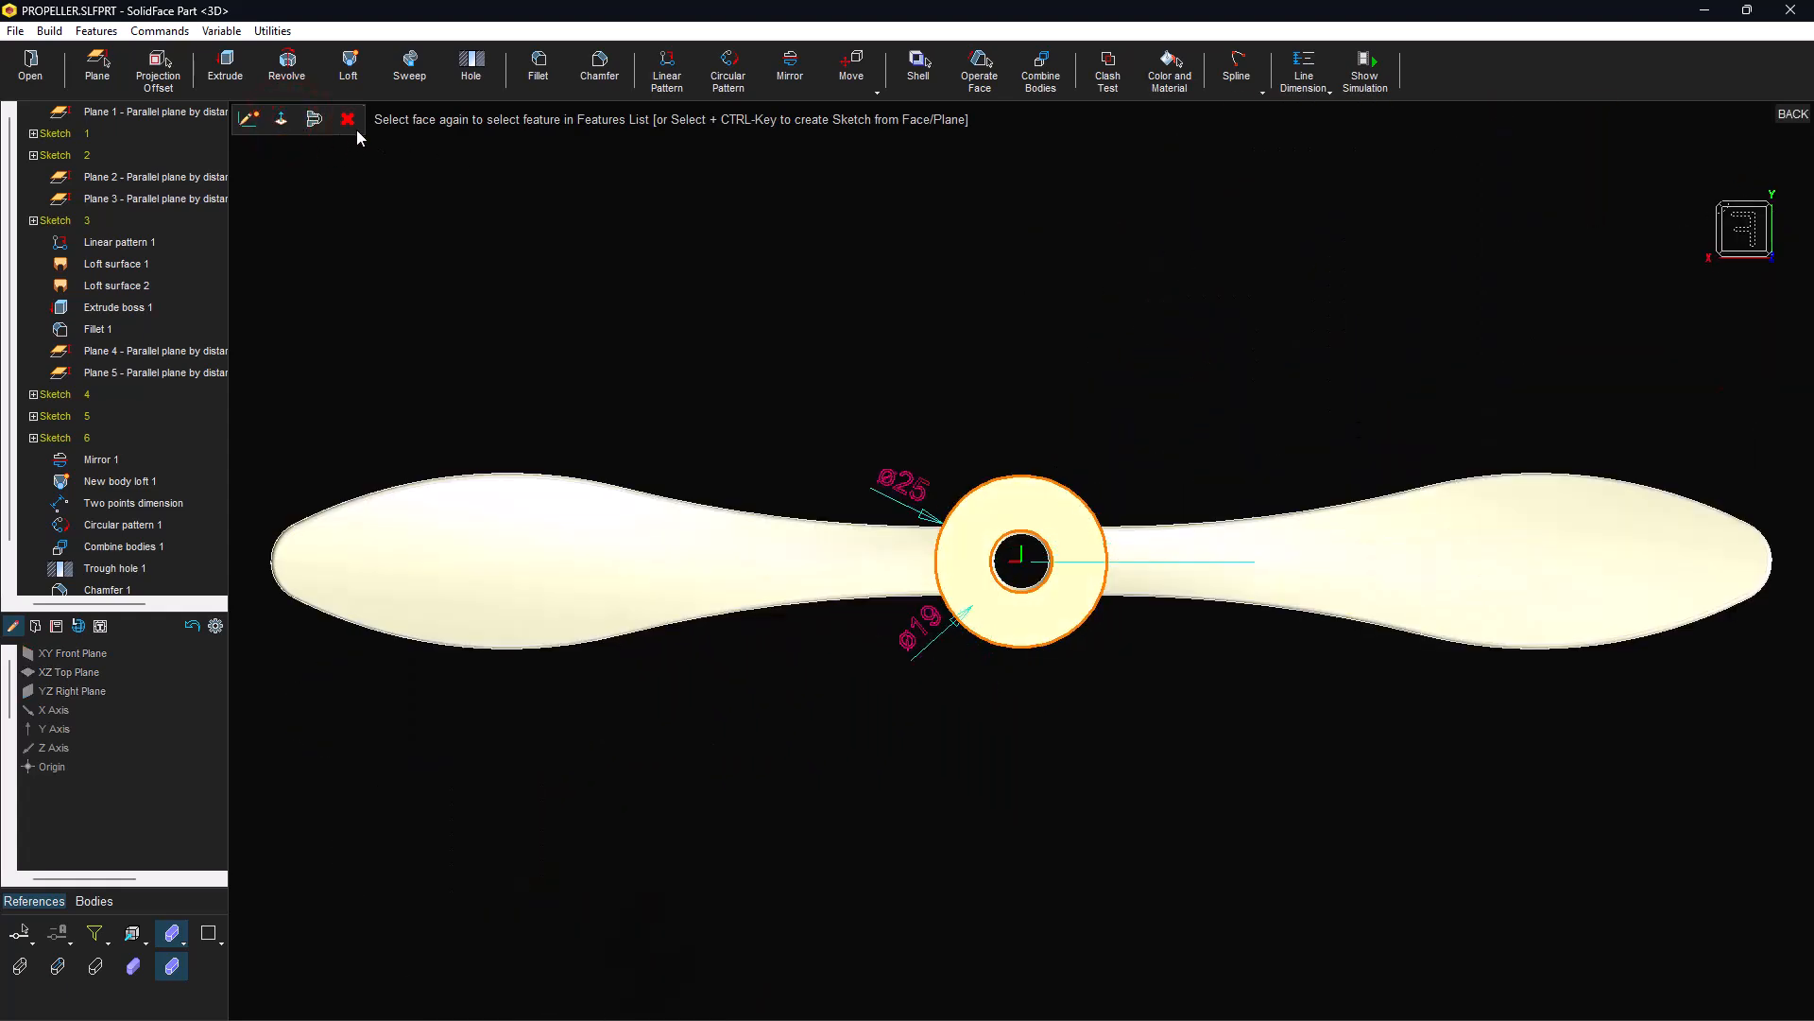
pyautogui.click(357, 127)
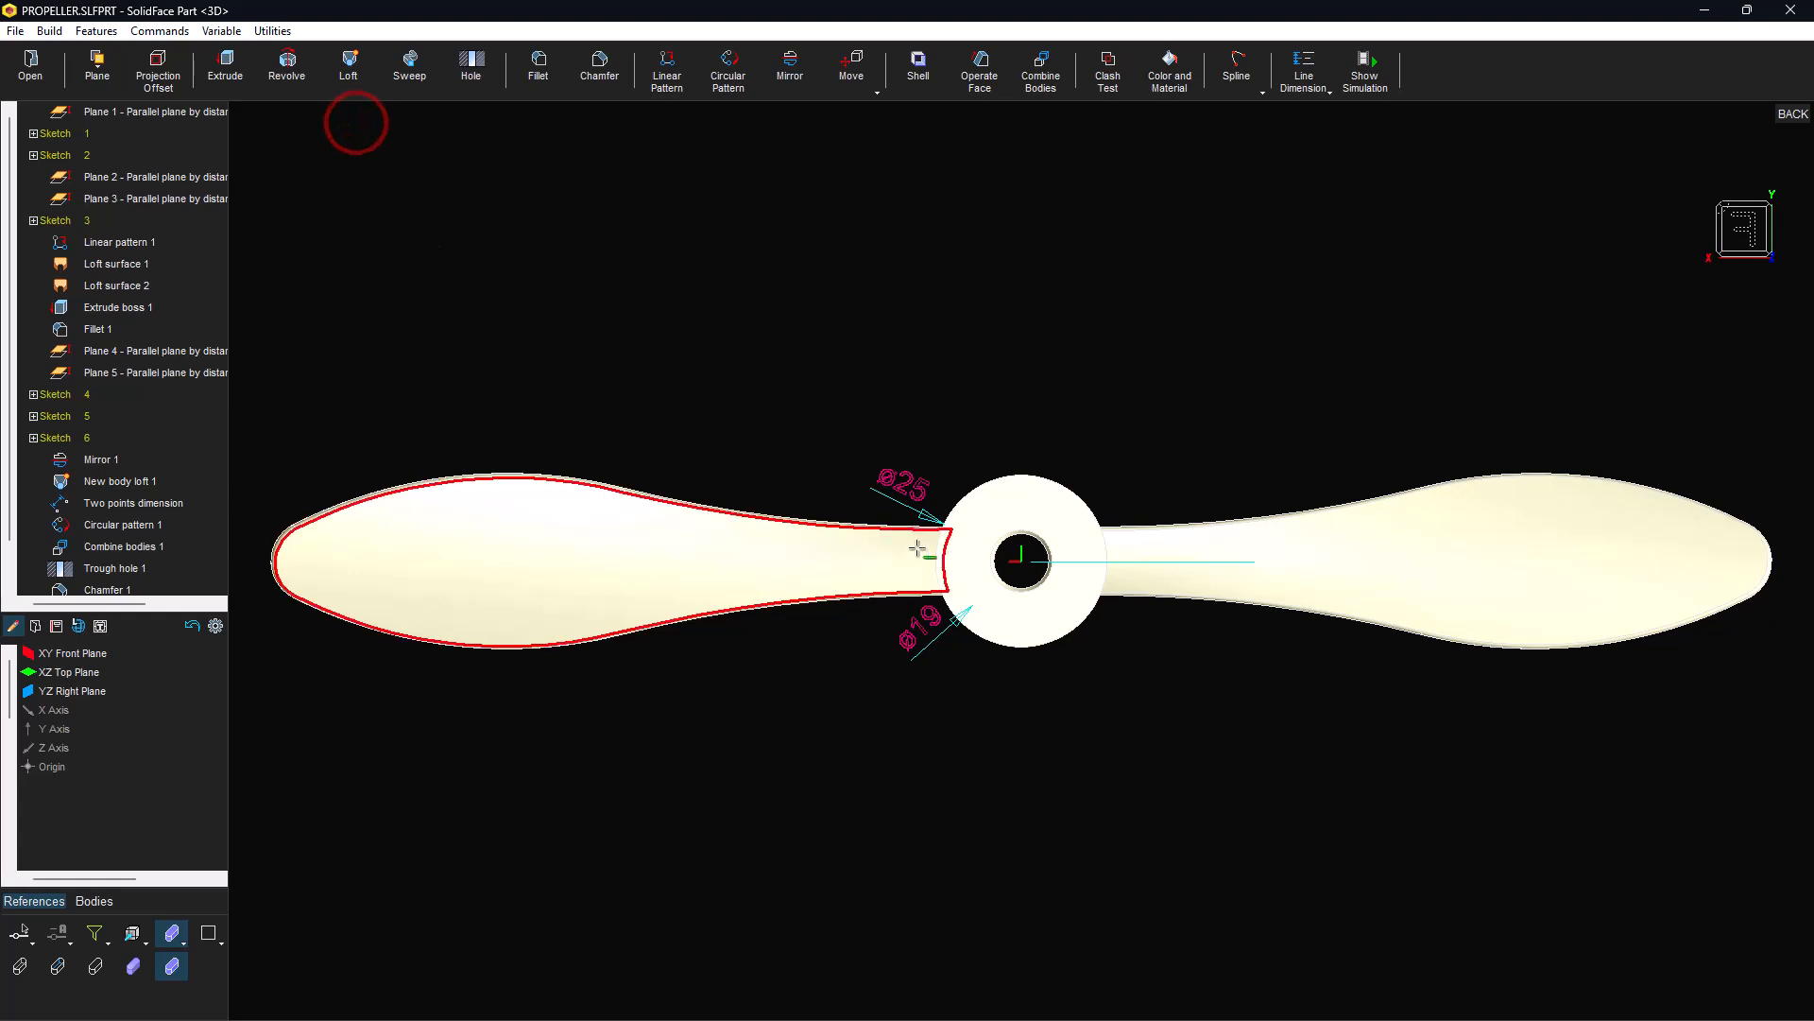
# Display the model as a wireframe with dashed hidden lines and start a sketch on the hub's large end face.
pyautogui.click(52, 970)
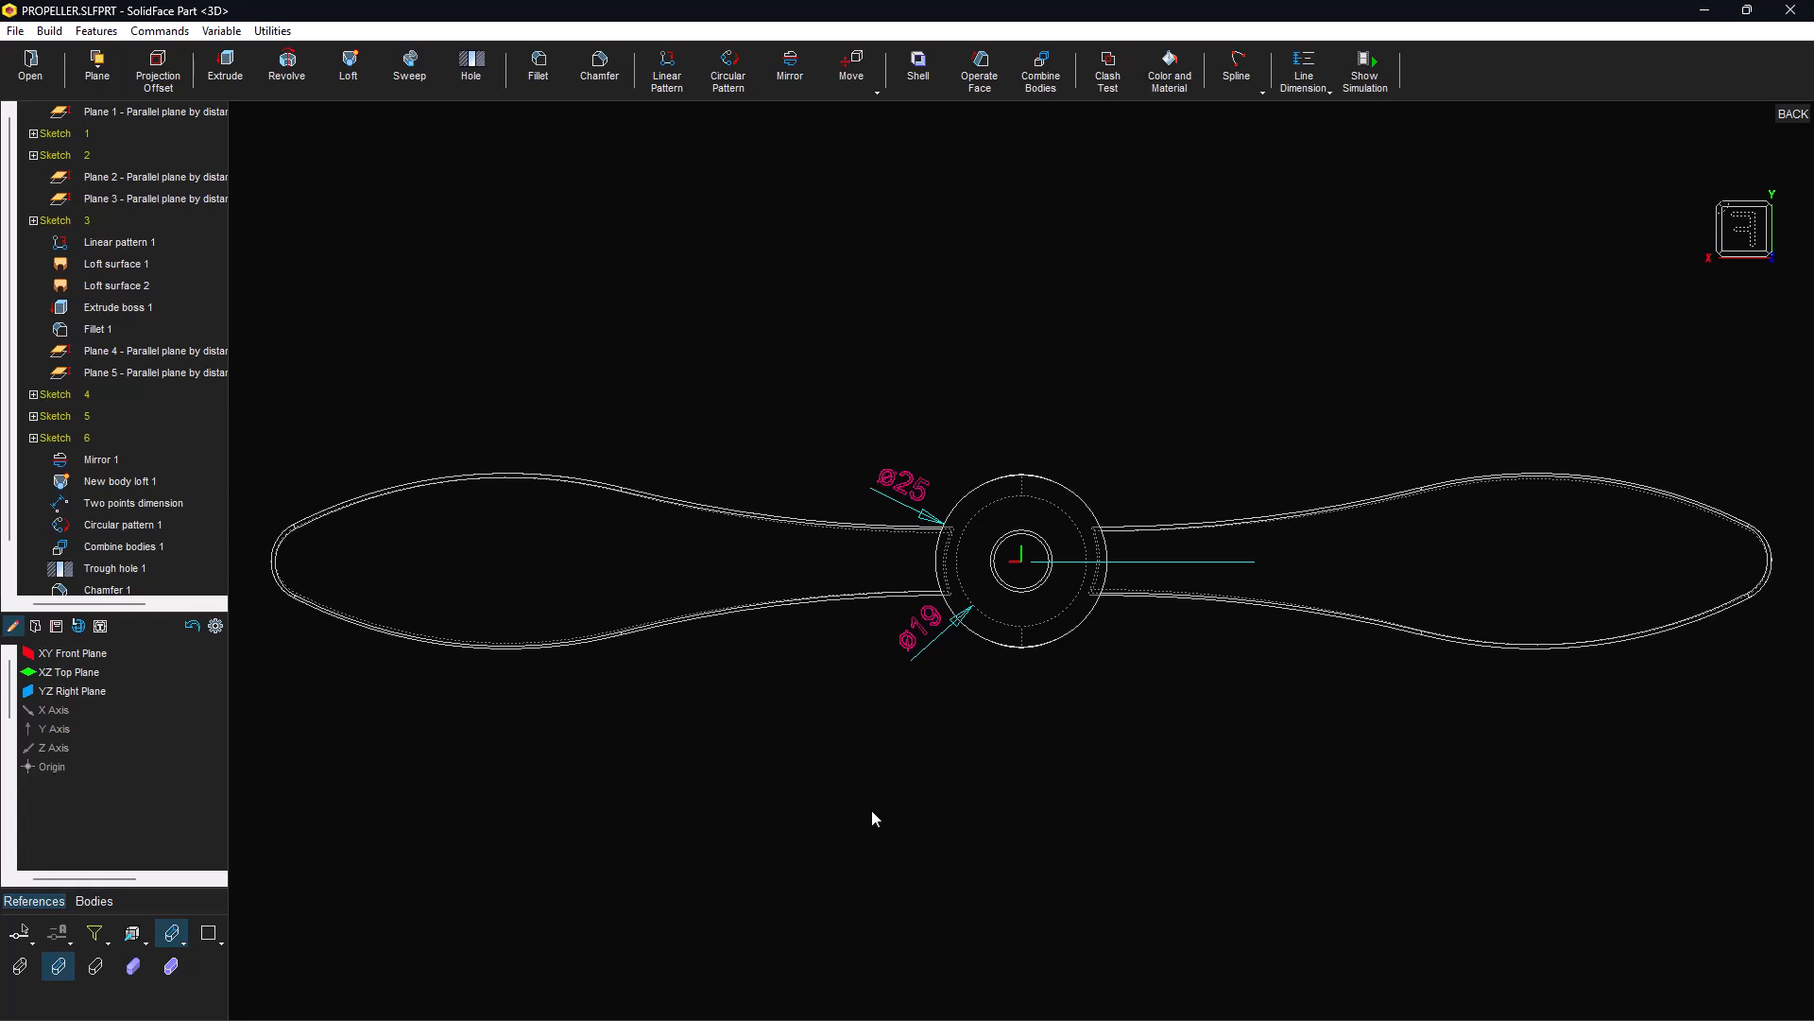
pyautogui.click(1068, 530)
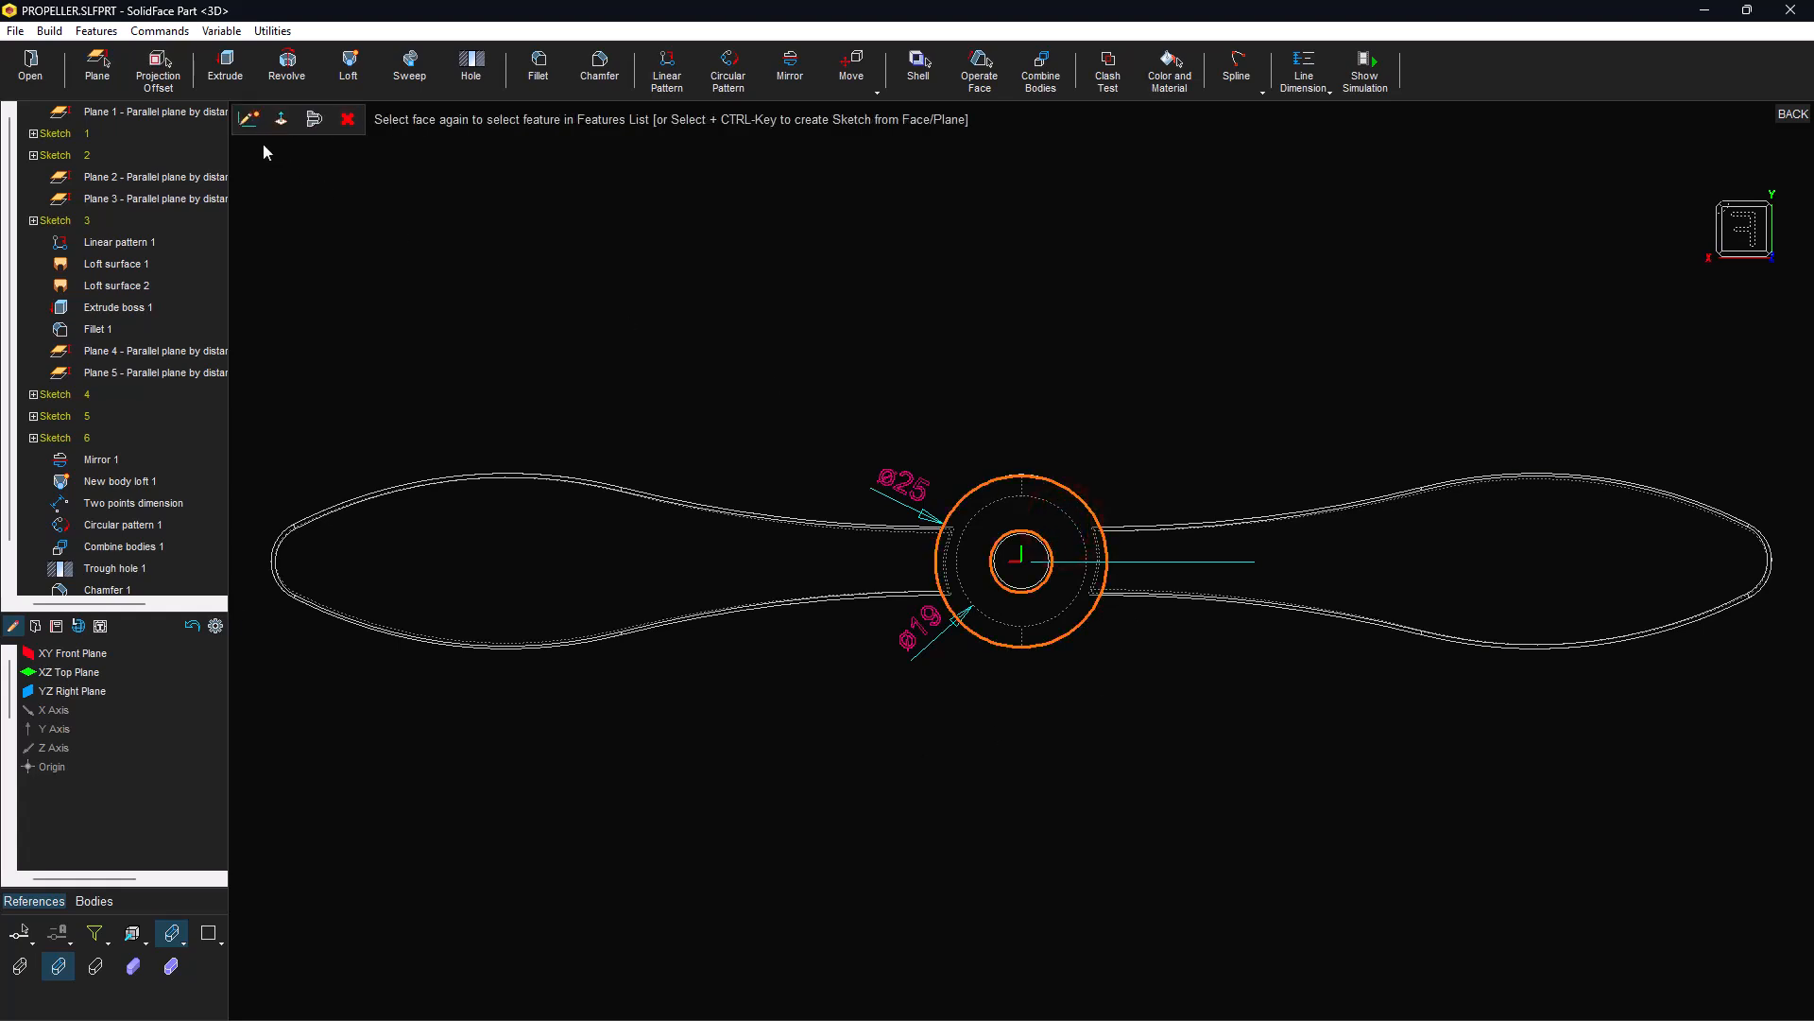
pyautogui.click(248, 119)
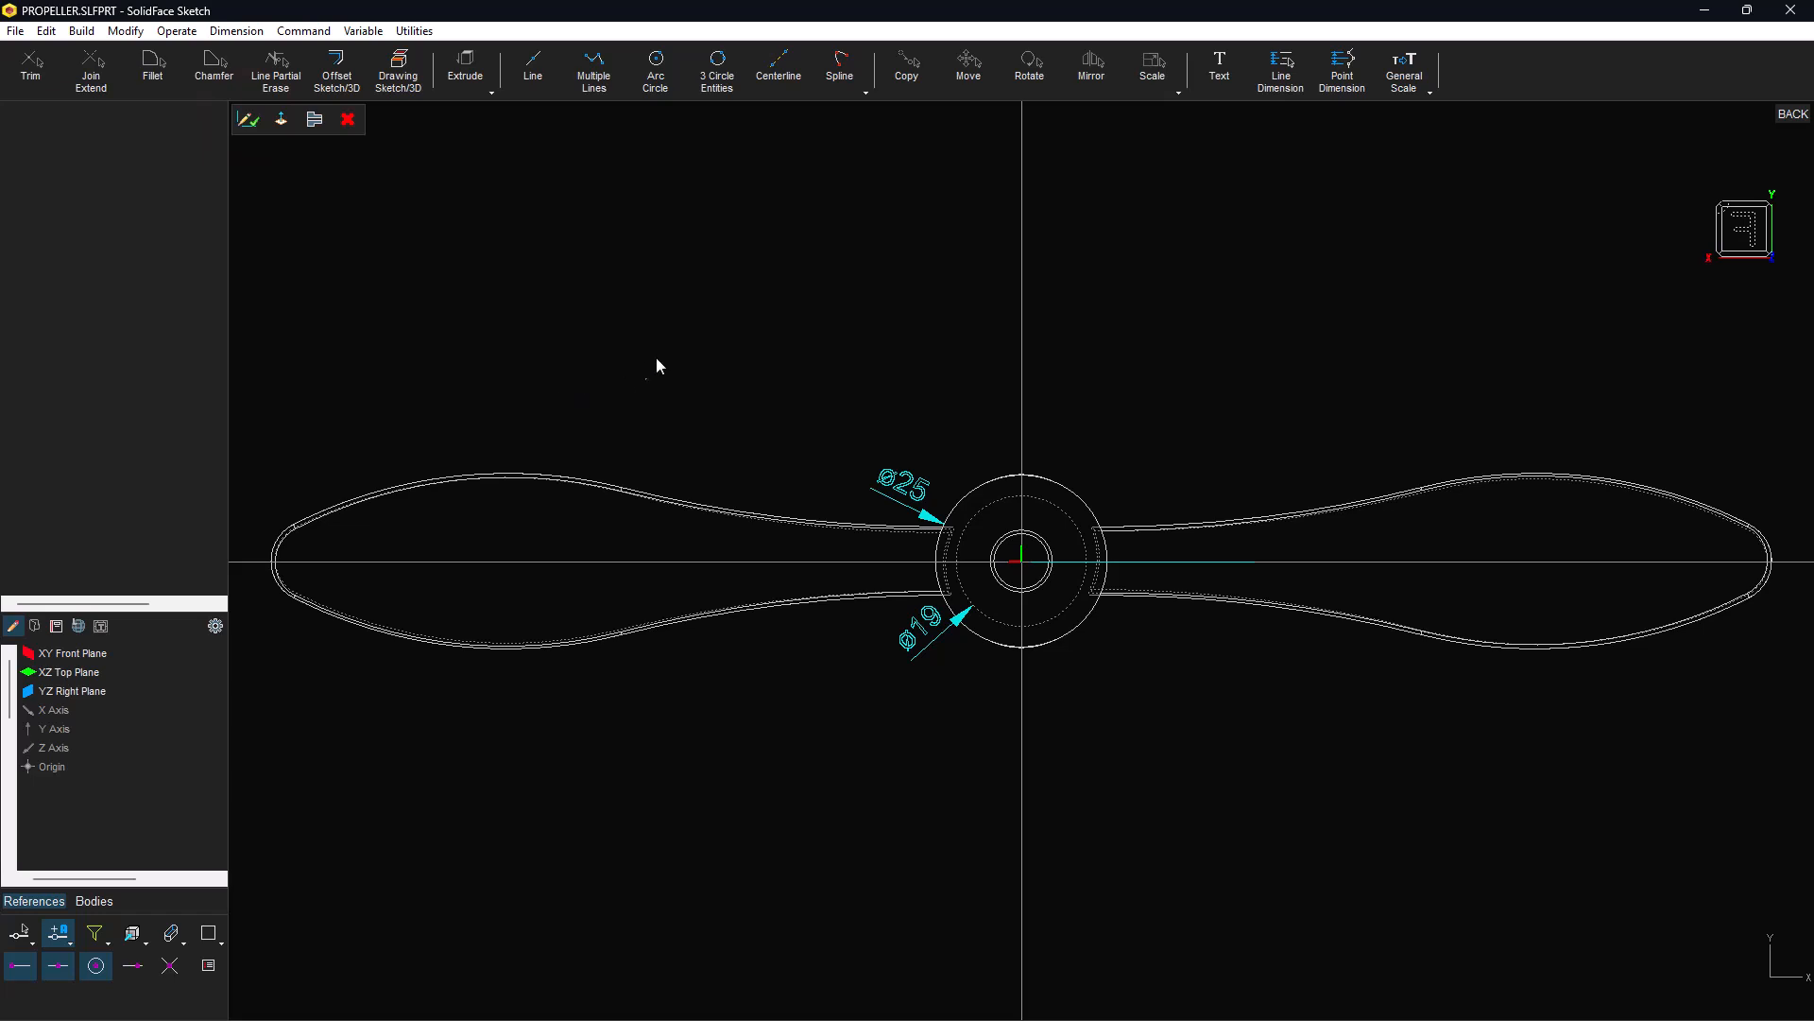
# Draw a double centerline about 38 mm long centred on the origin, keeping the sketch view normal to the face.
pyautogui.click(775, 74)
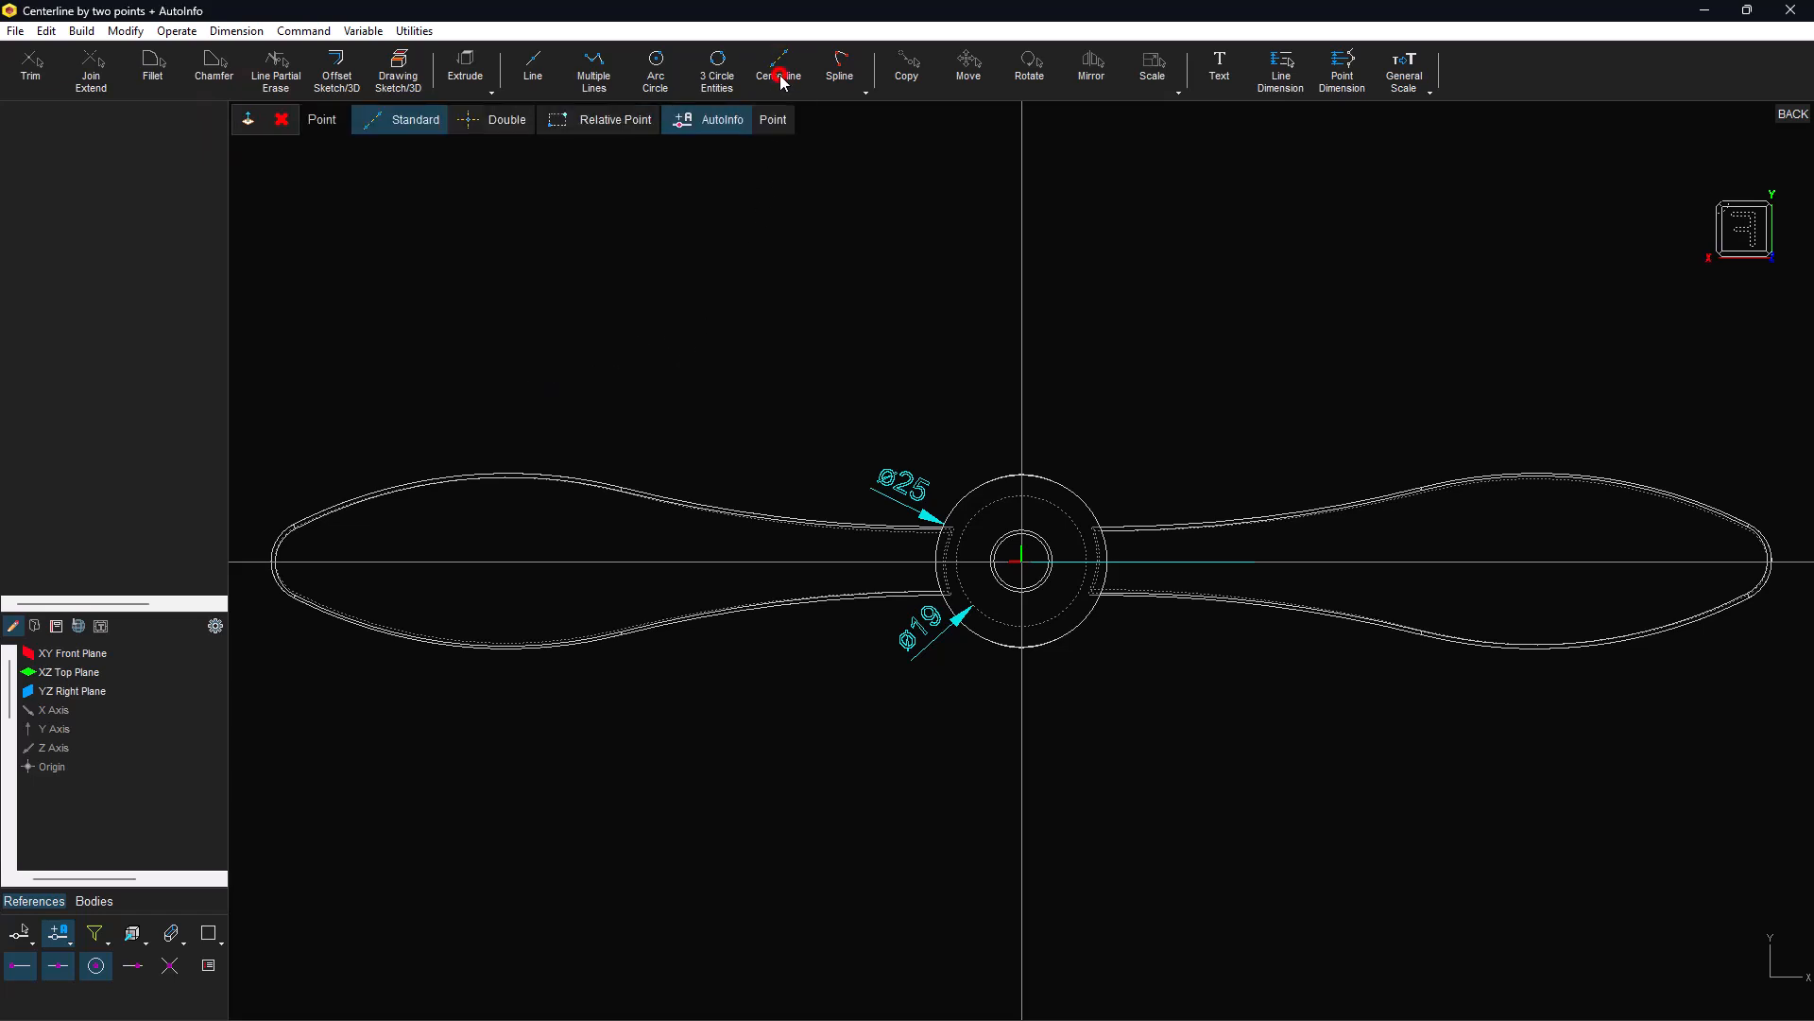
pyautogui.click(522, 120)
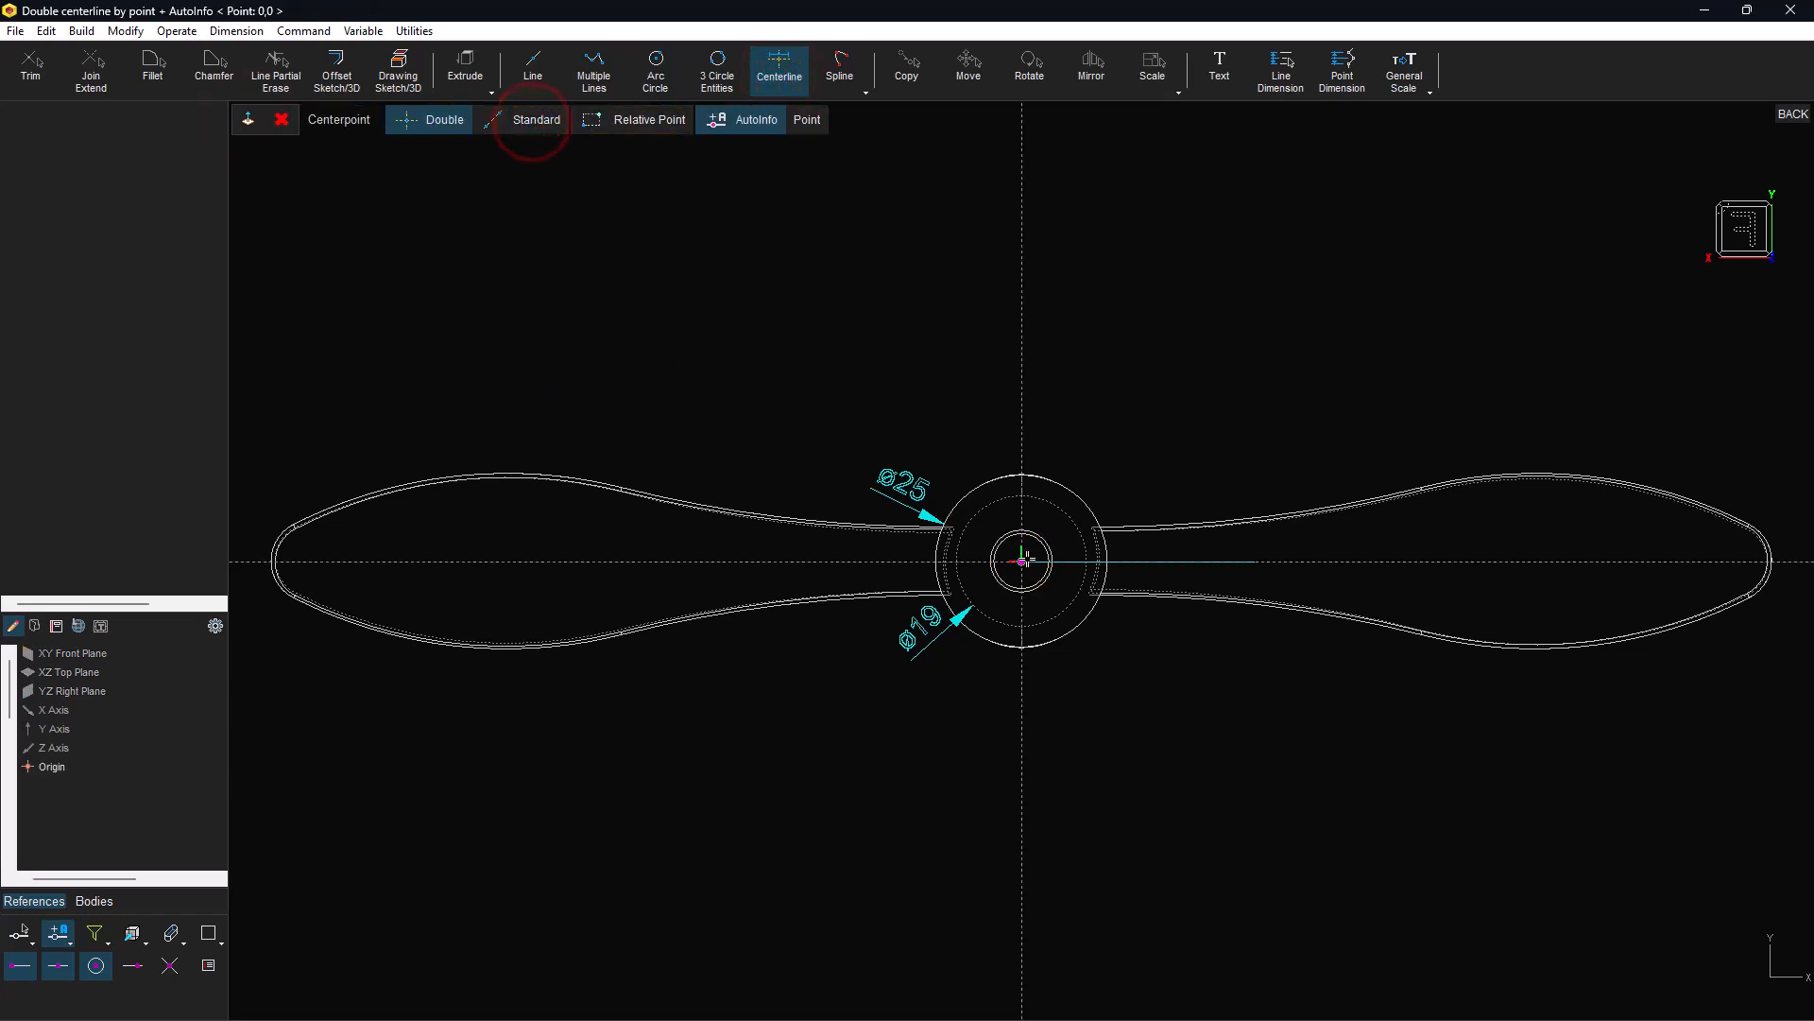
pyautogui.click(1024, 559)
pyautogui.click(1030, 430)
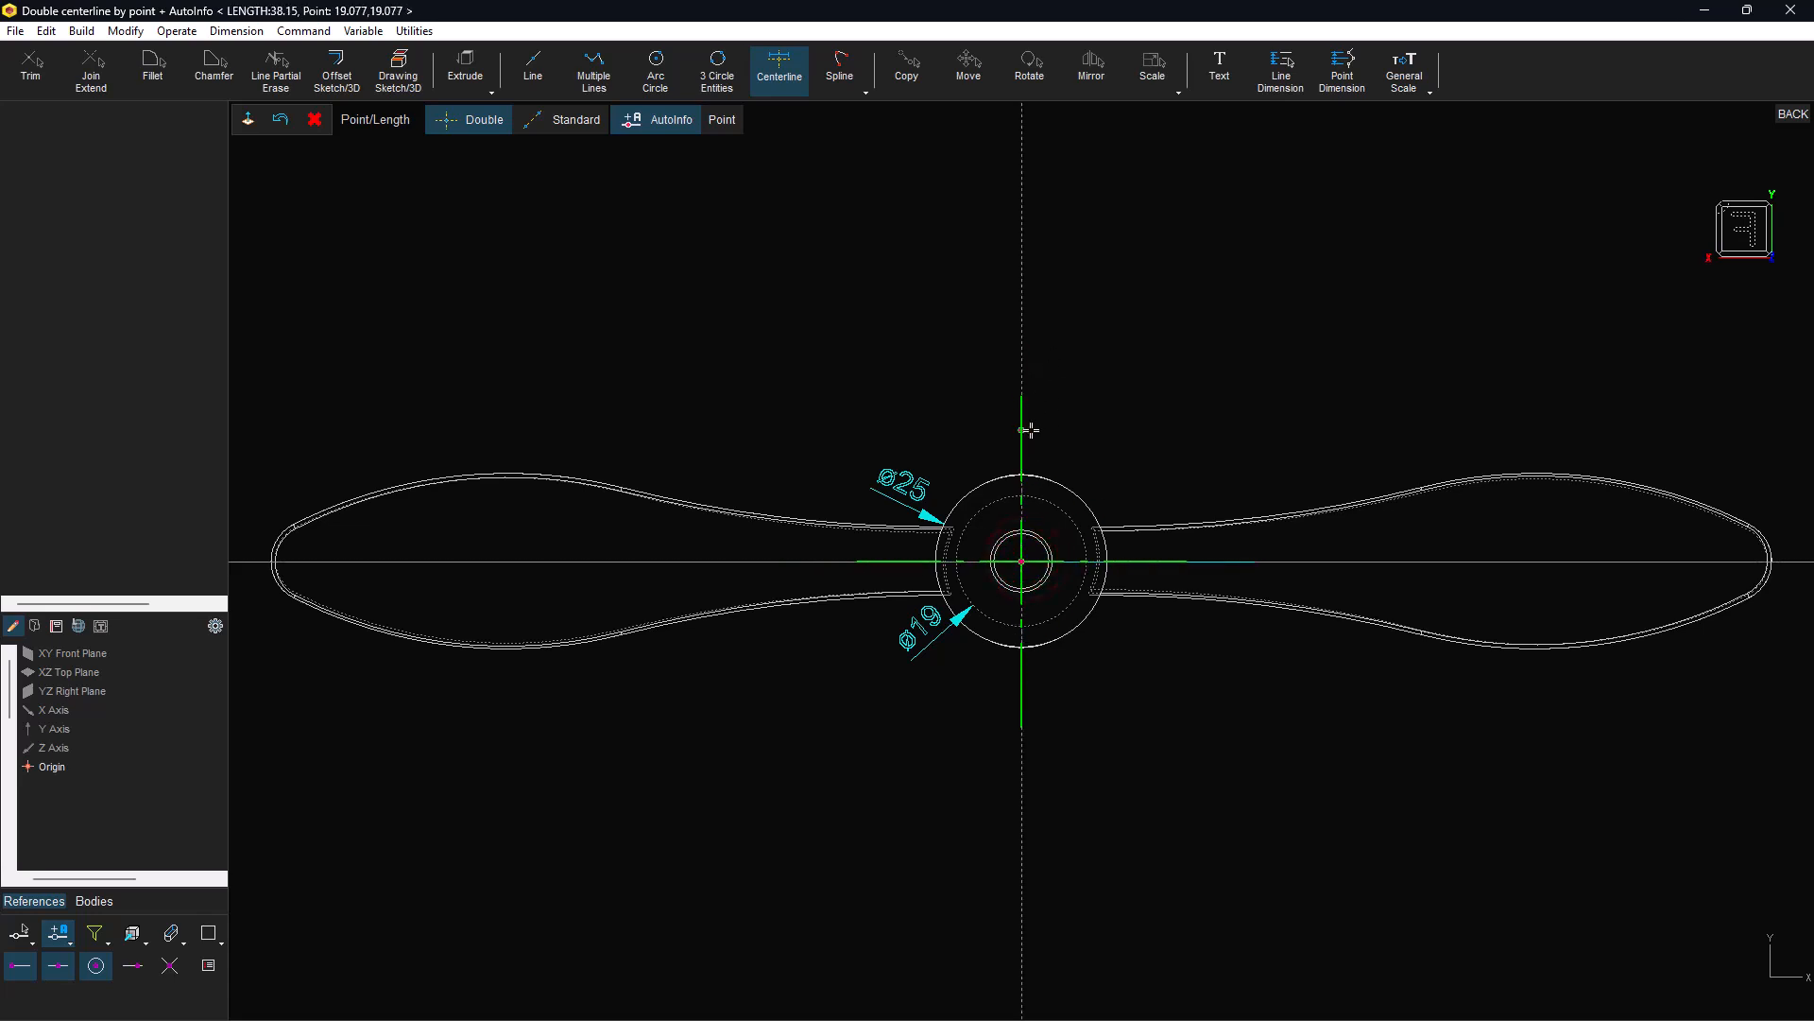
pyautogui.moveTo(886, 391); pyautogui.dragTo(993, 446, button='middle')
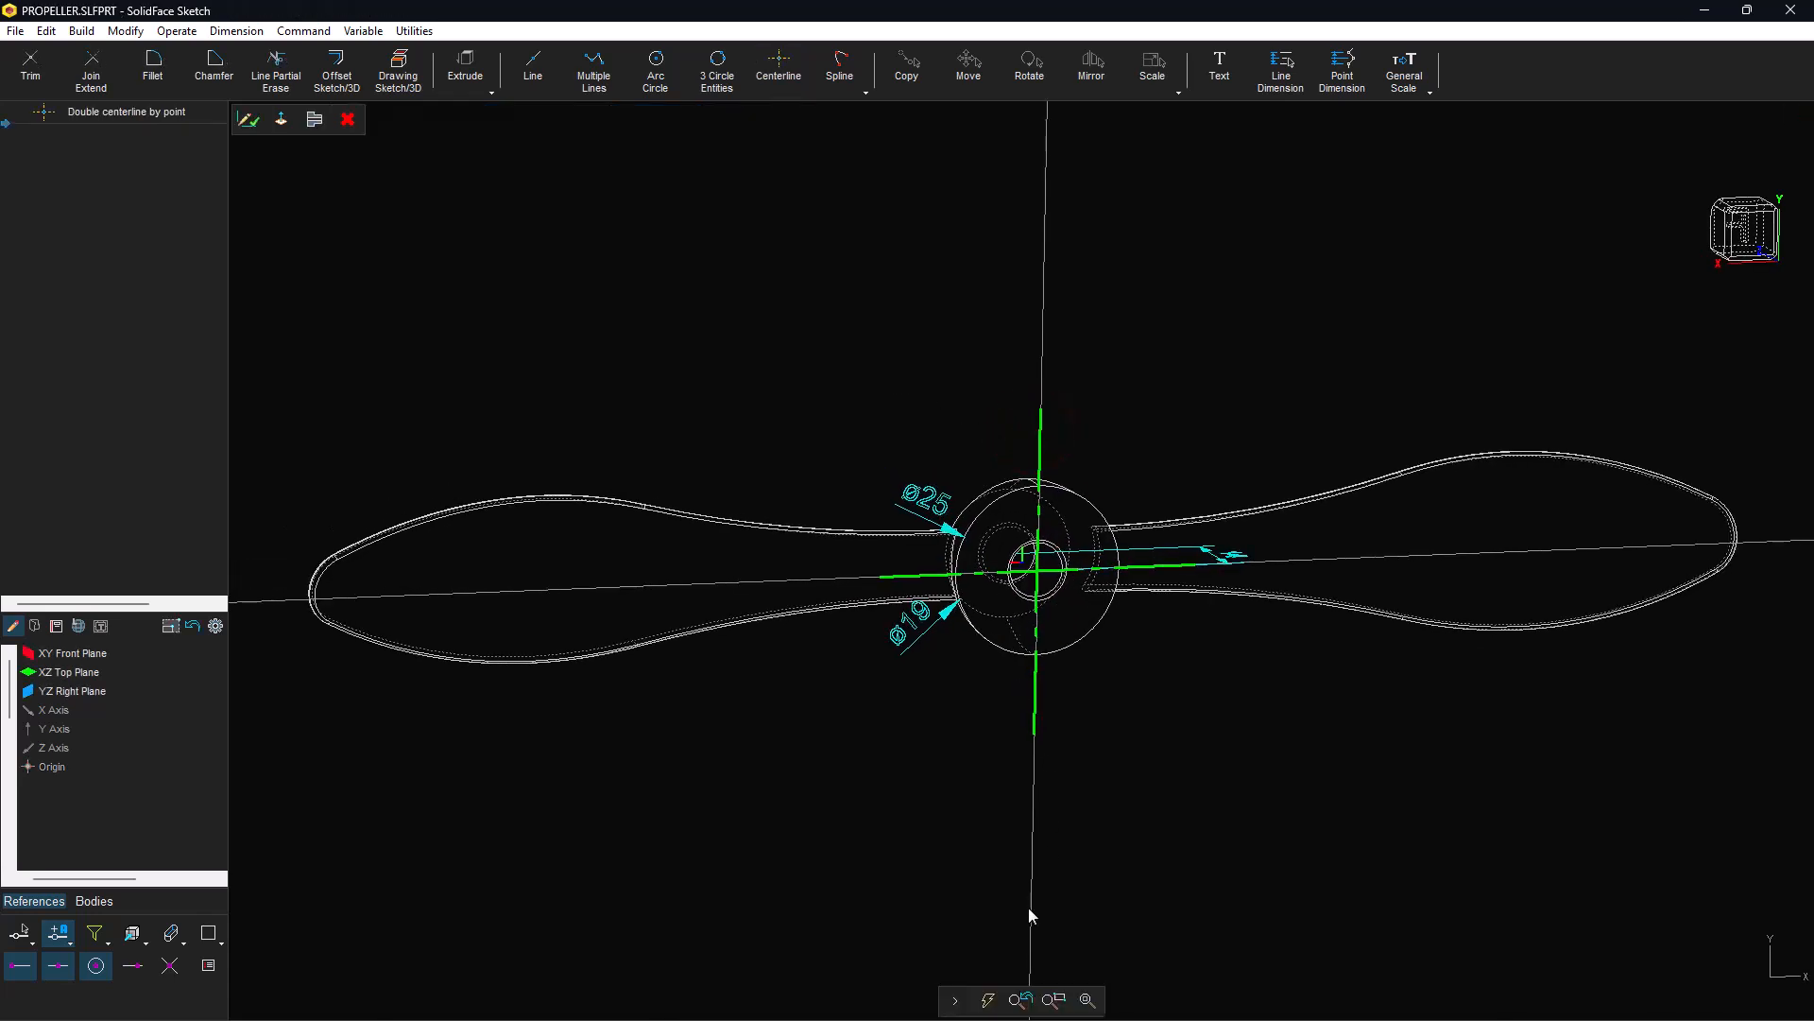
pyautogui.click(281, 119)
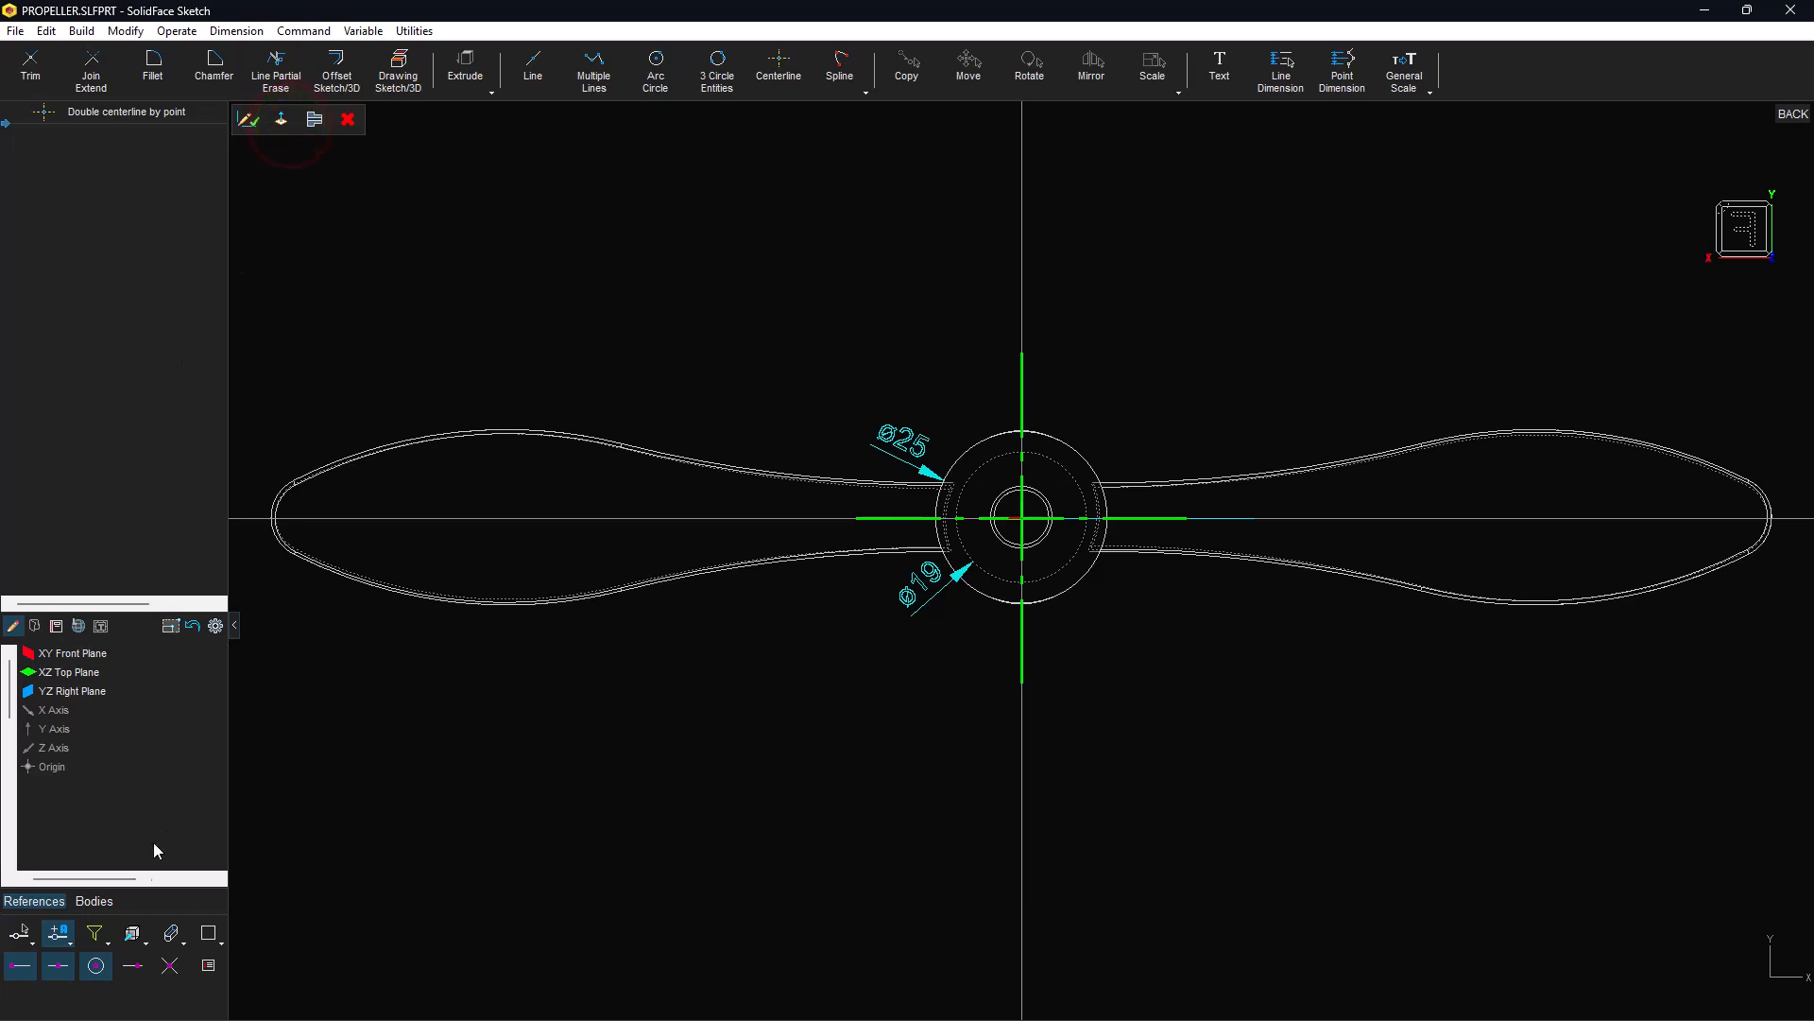
# Display the model with its hidden lines removed for sketching on the hub face.
pyautogui.click(171, 933)
pyautogui.click(95, 965)
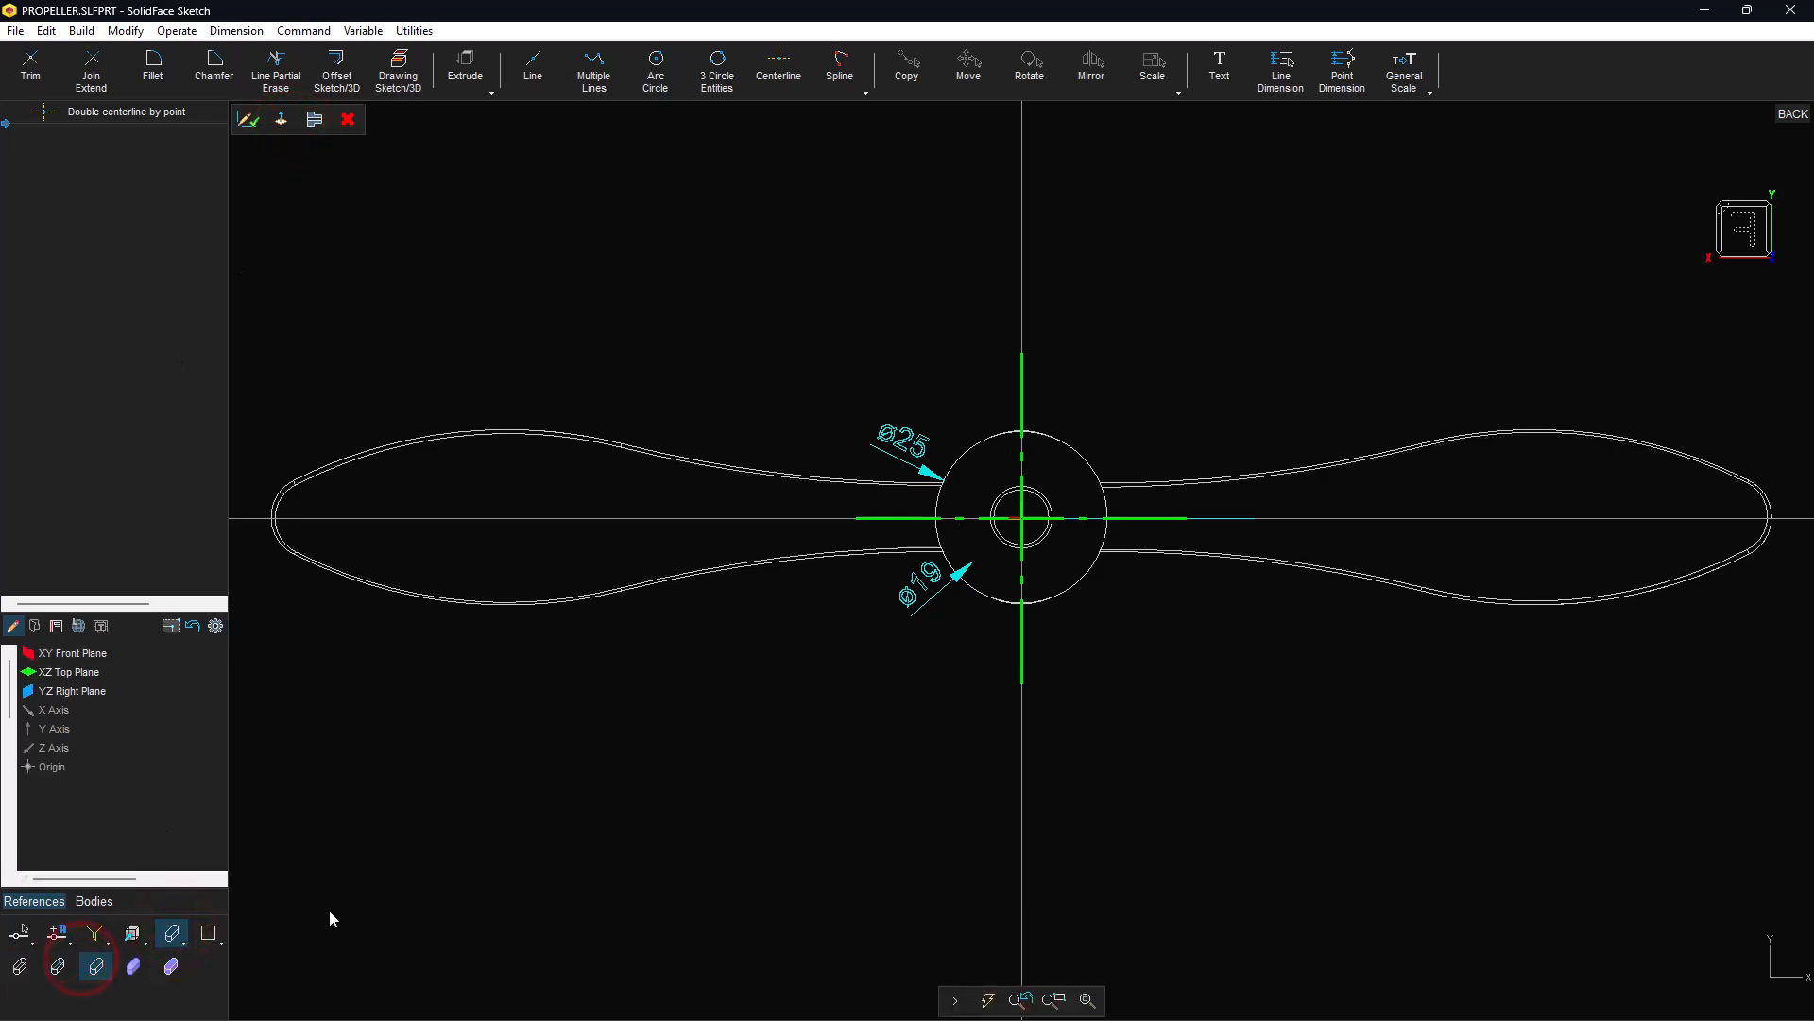
pyautogui.click(1056, 999)
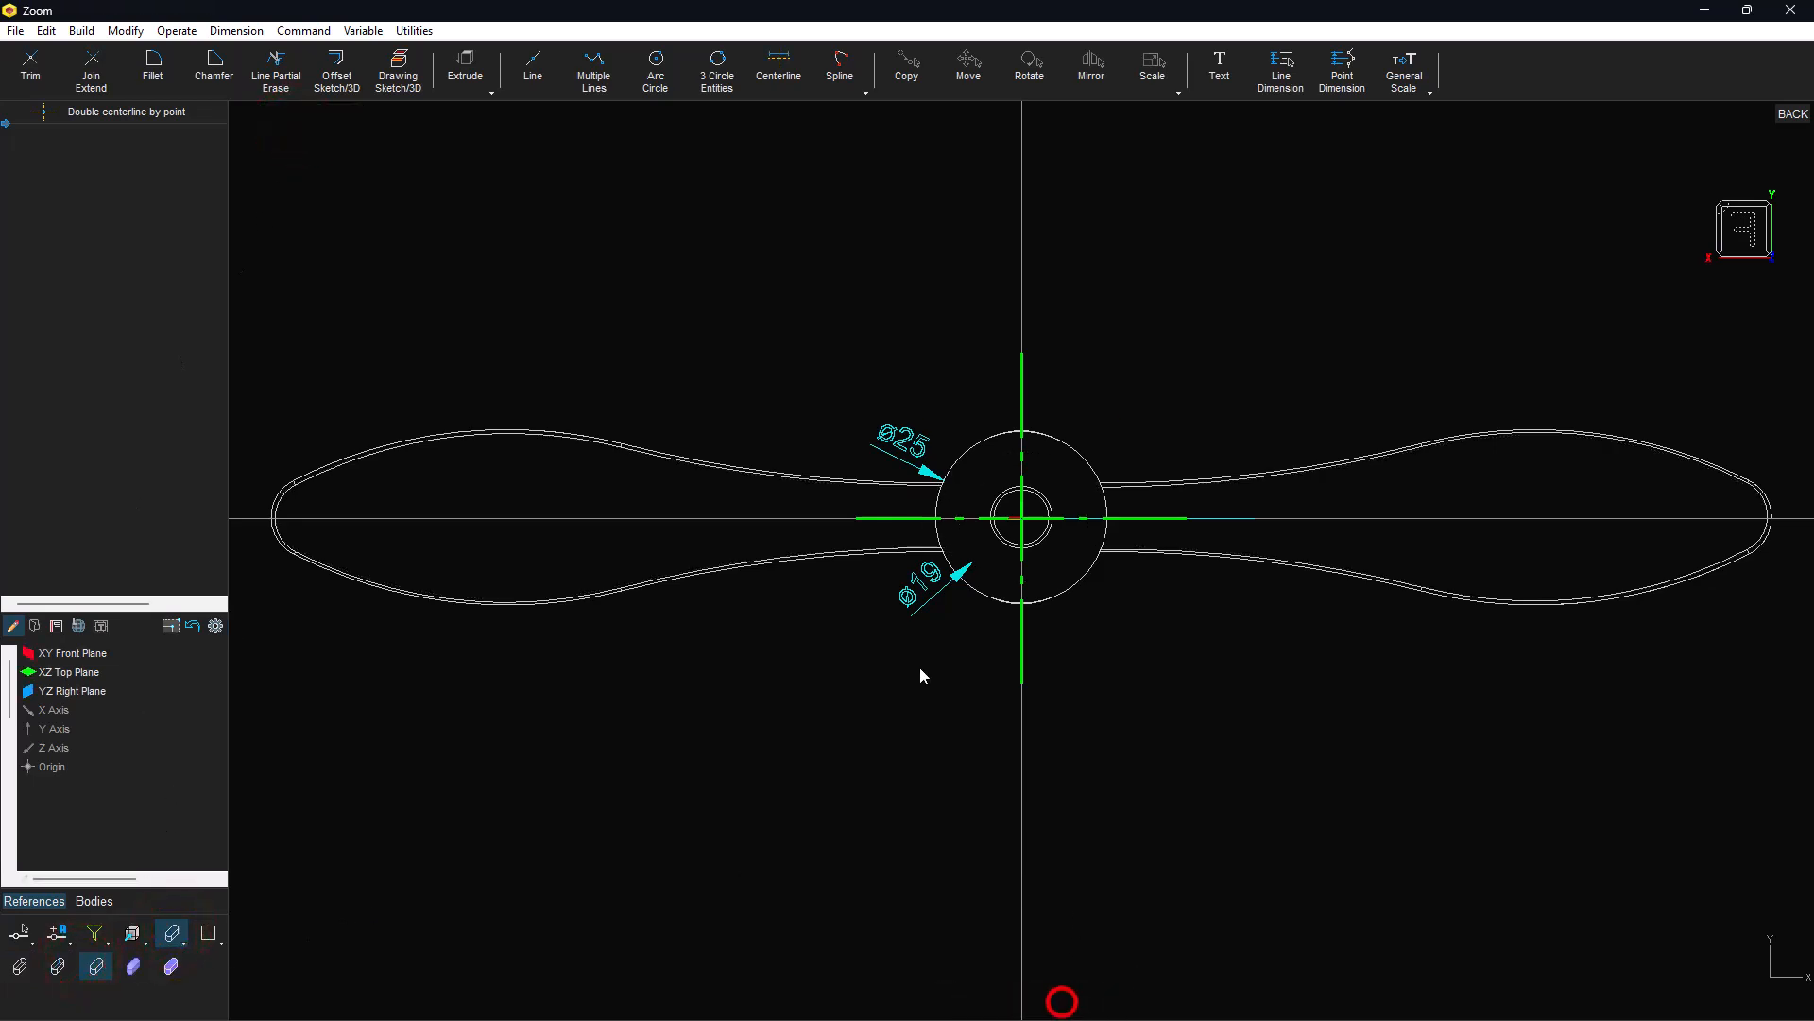
pyautogui.click(860, 677)
pyautogui.click(1207, 366)
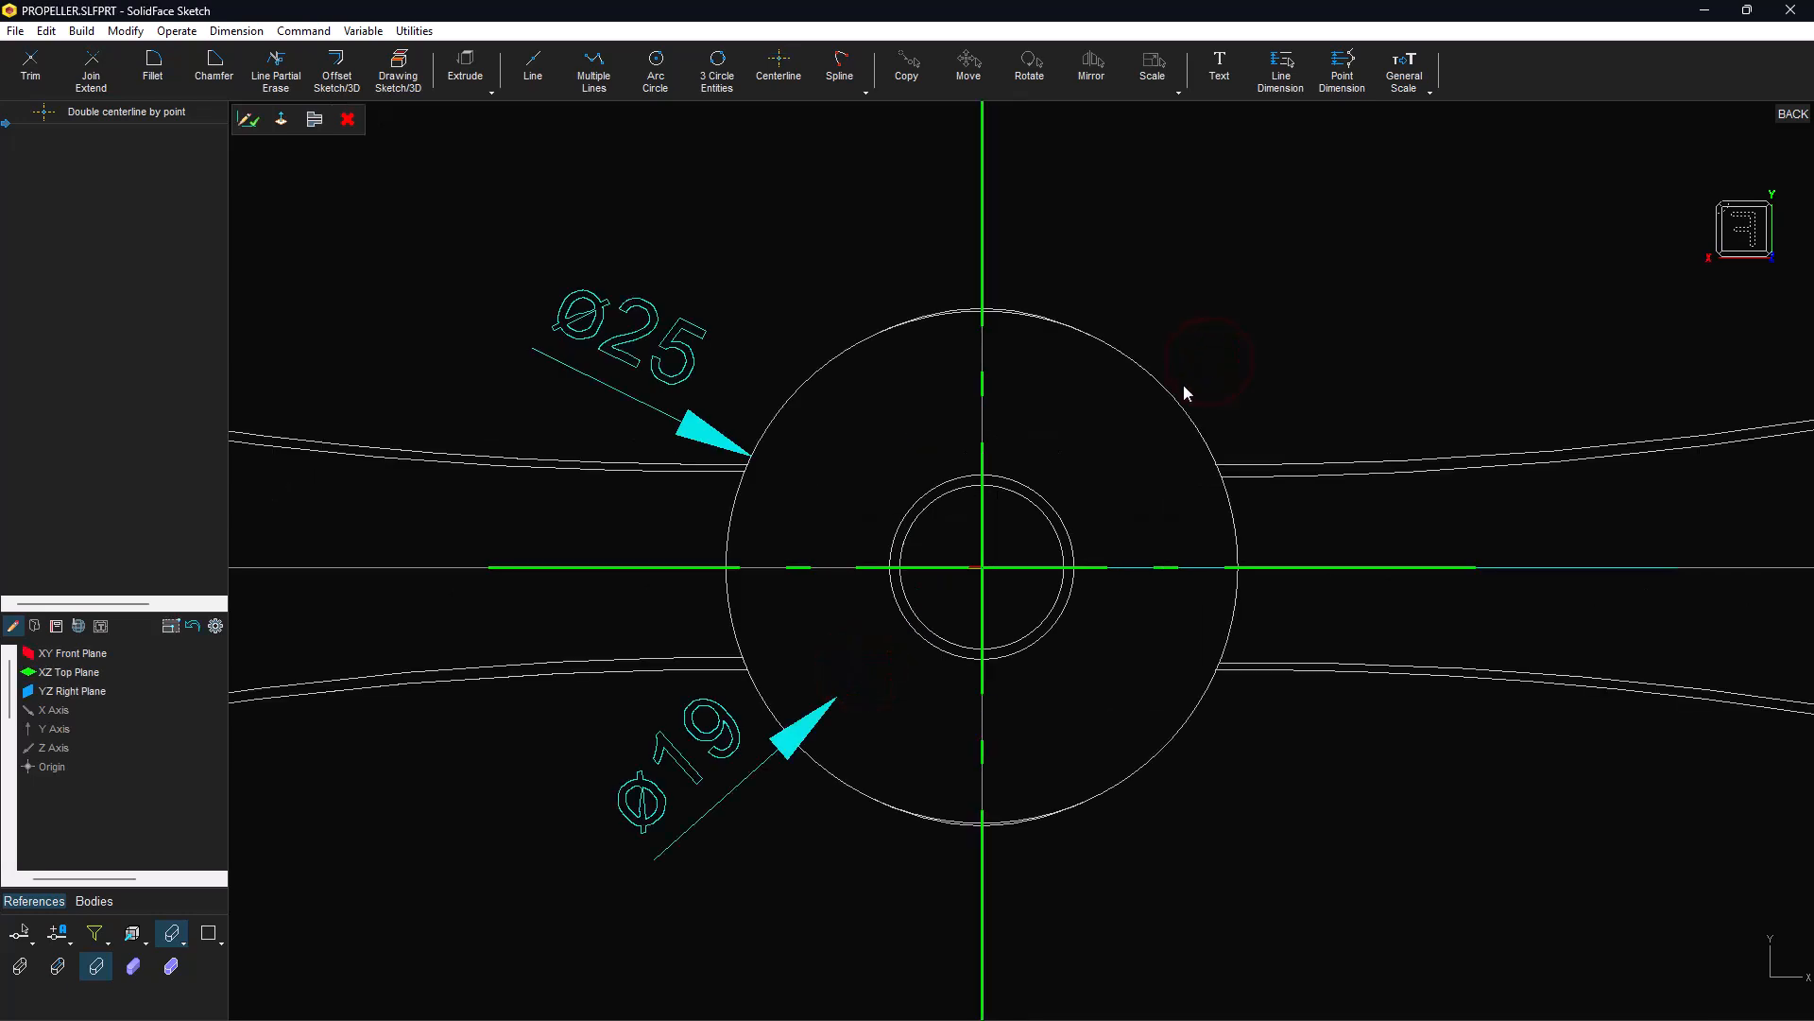
# Draw a line about 16 mm long from the hub's centre at an angle of 5 degrees.
pyautogui.click(549, 88)
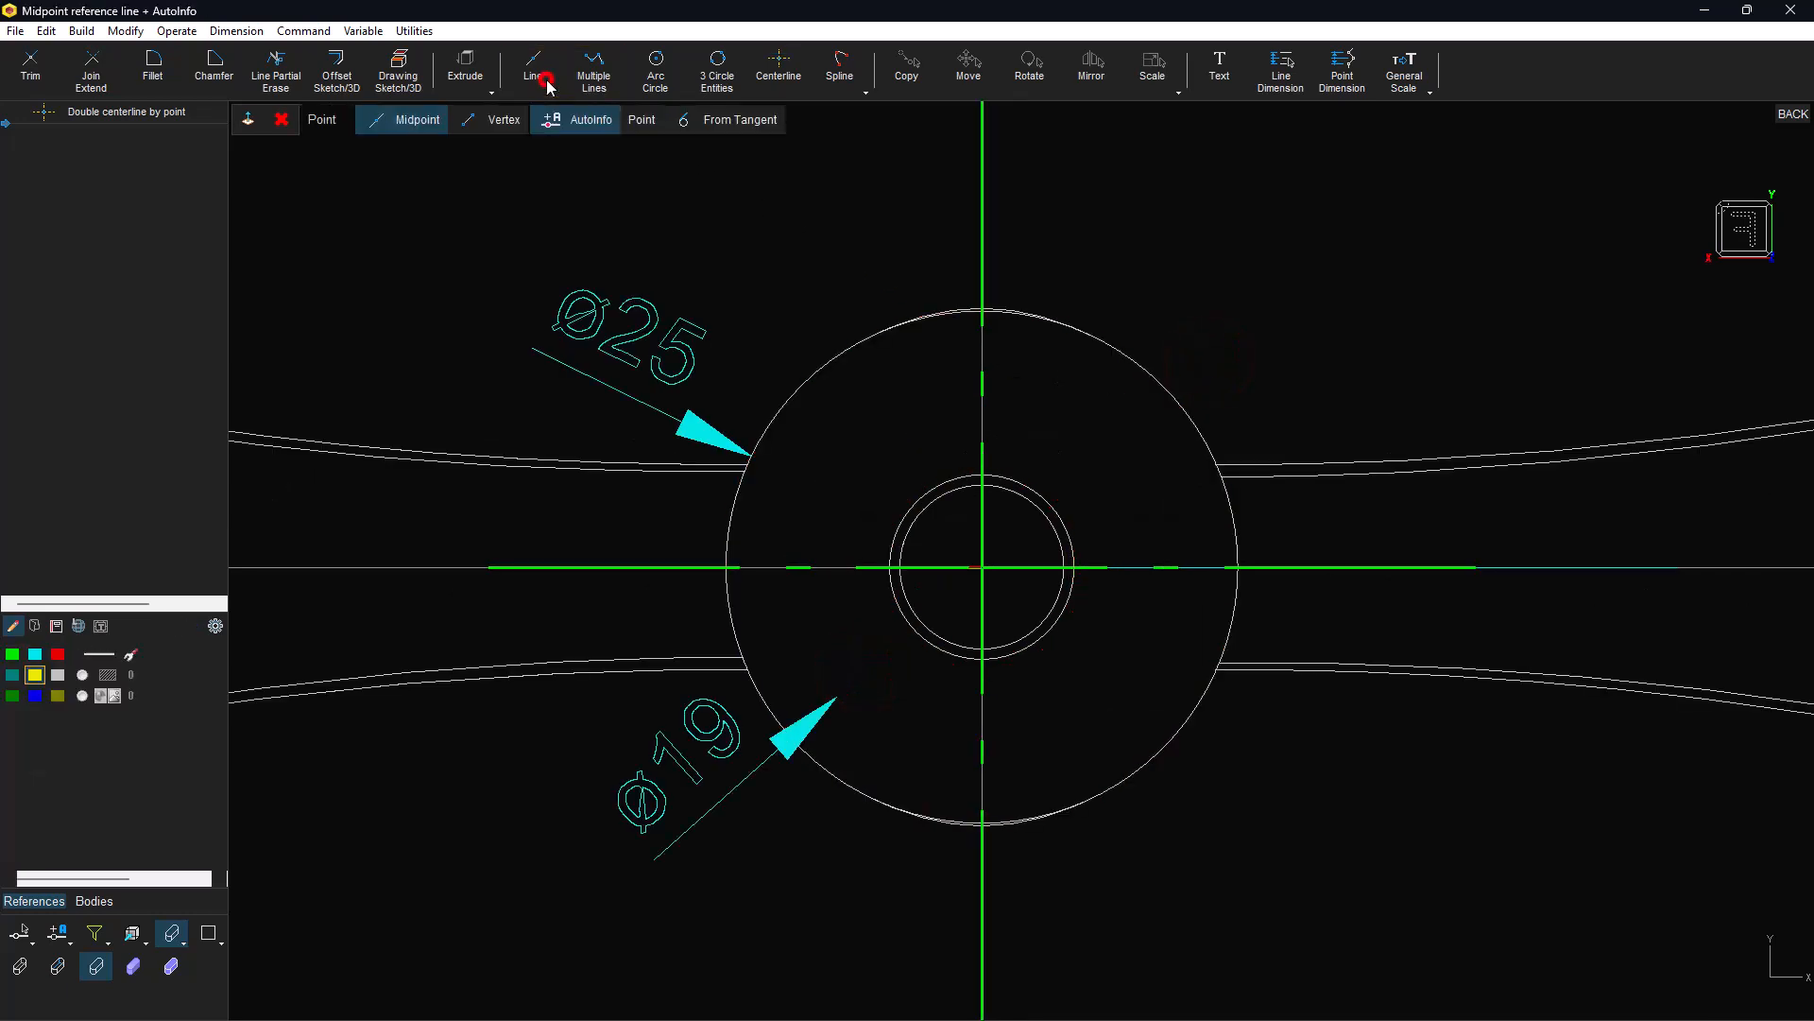
pyautogui.click(478, 133)
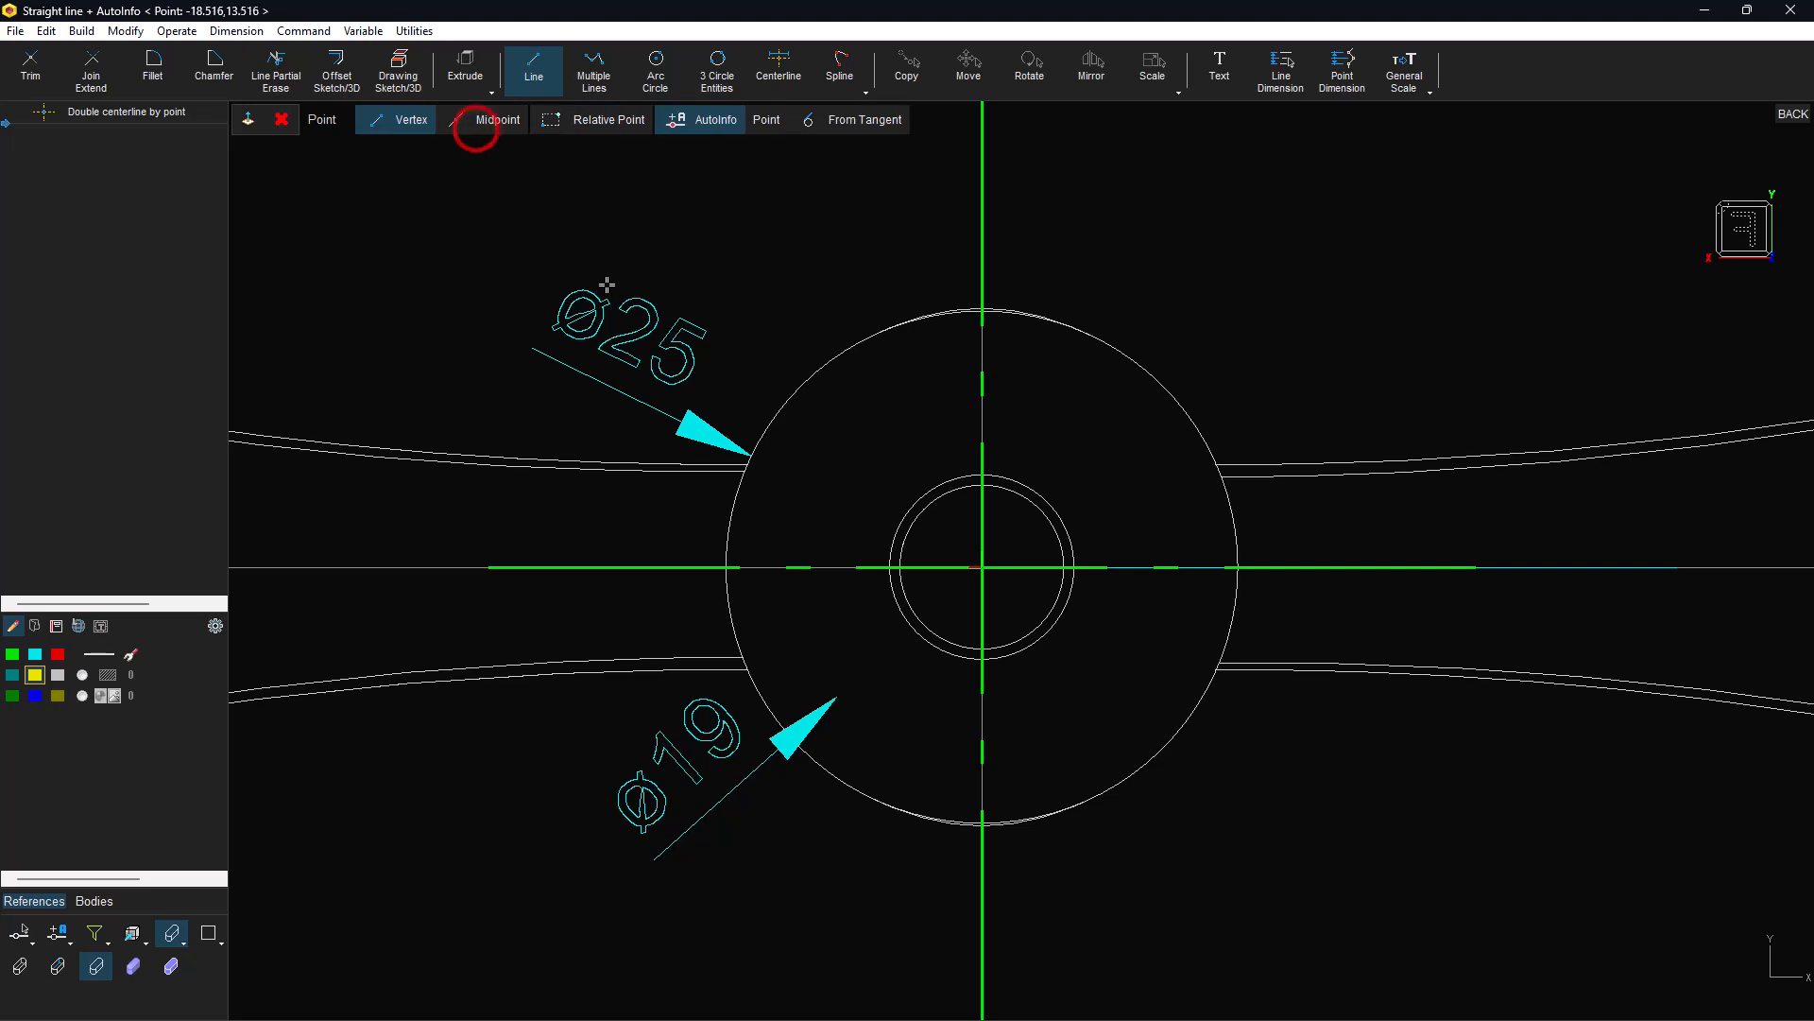
pyautogui.rightClick(621, 277)
pyautogui.click(680, 326)
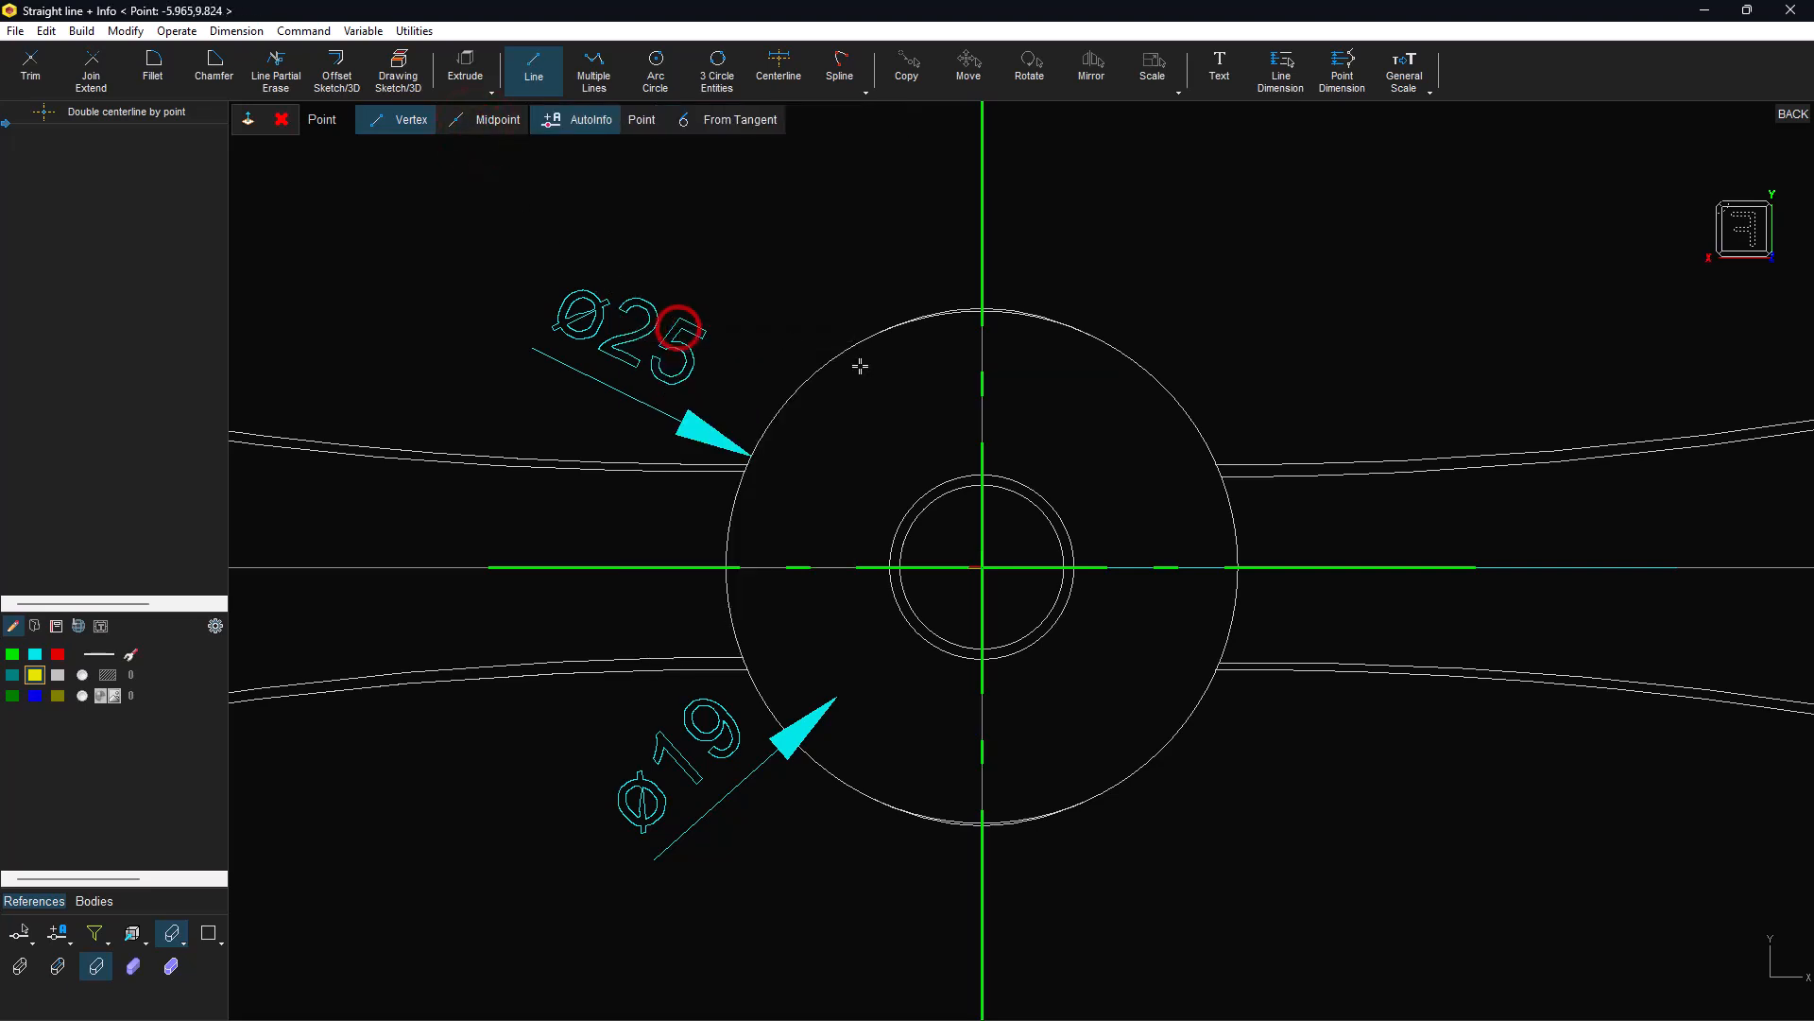
pyautogui.click(971, 488)
pyautogui.write('5')
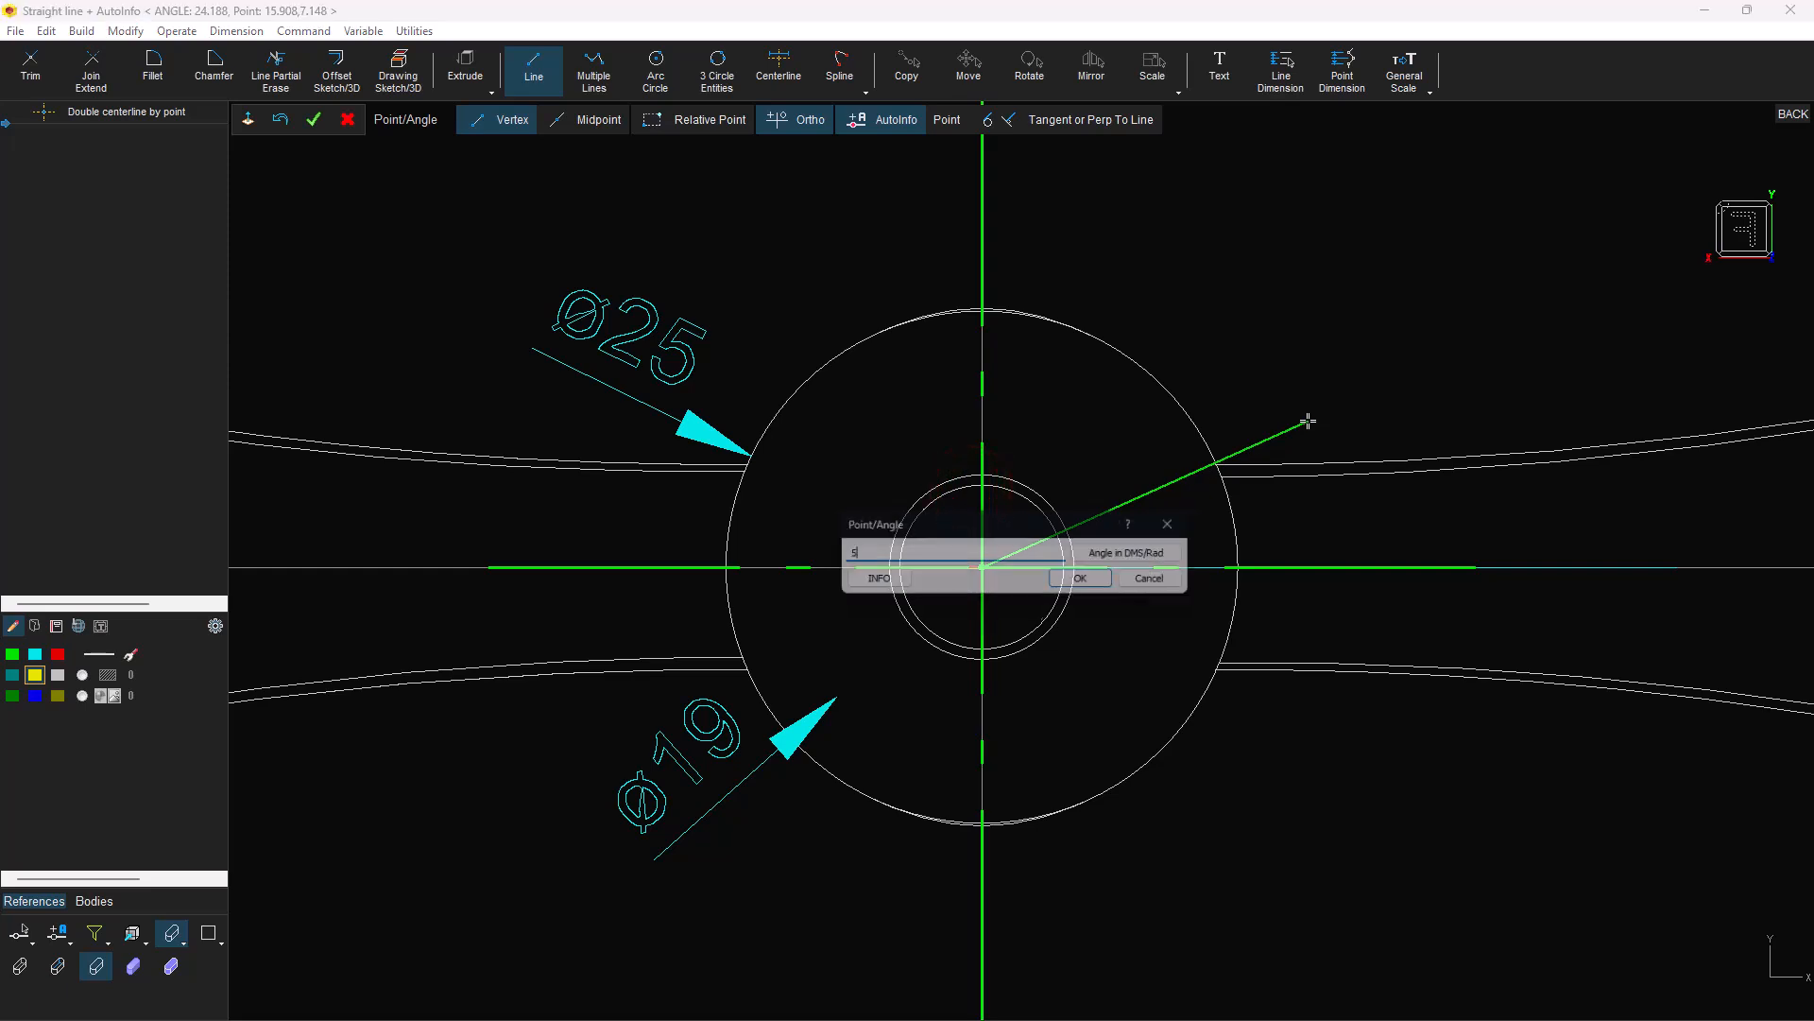
pyautogui.press('Return')
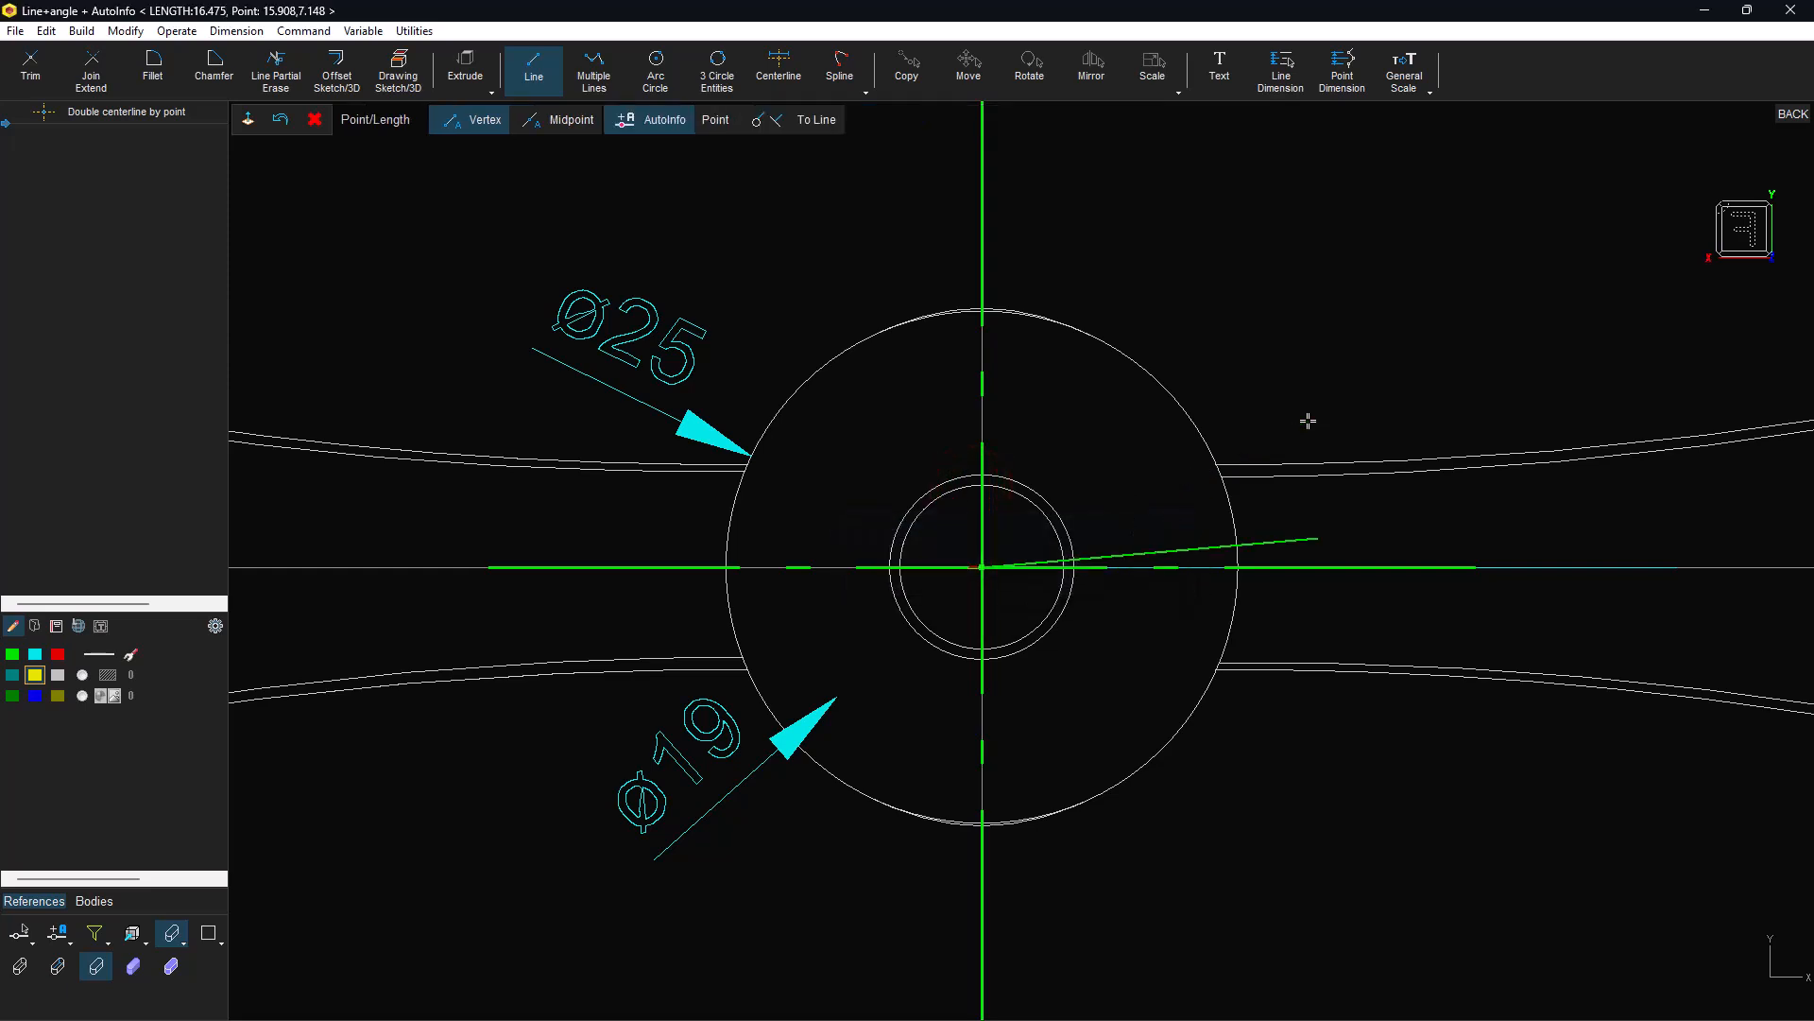
pyautogui.click(1310, 537)
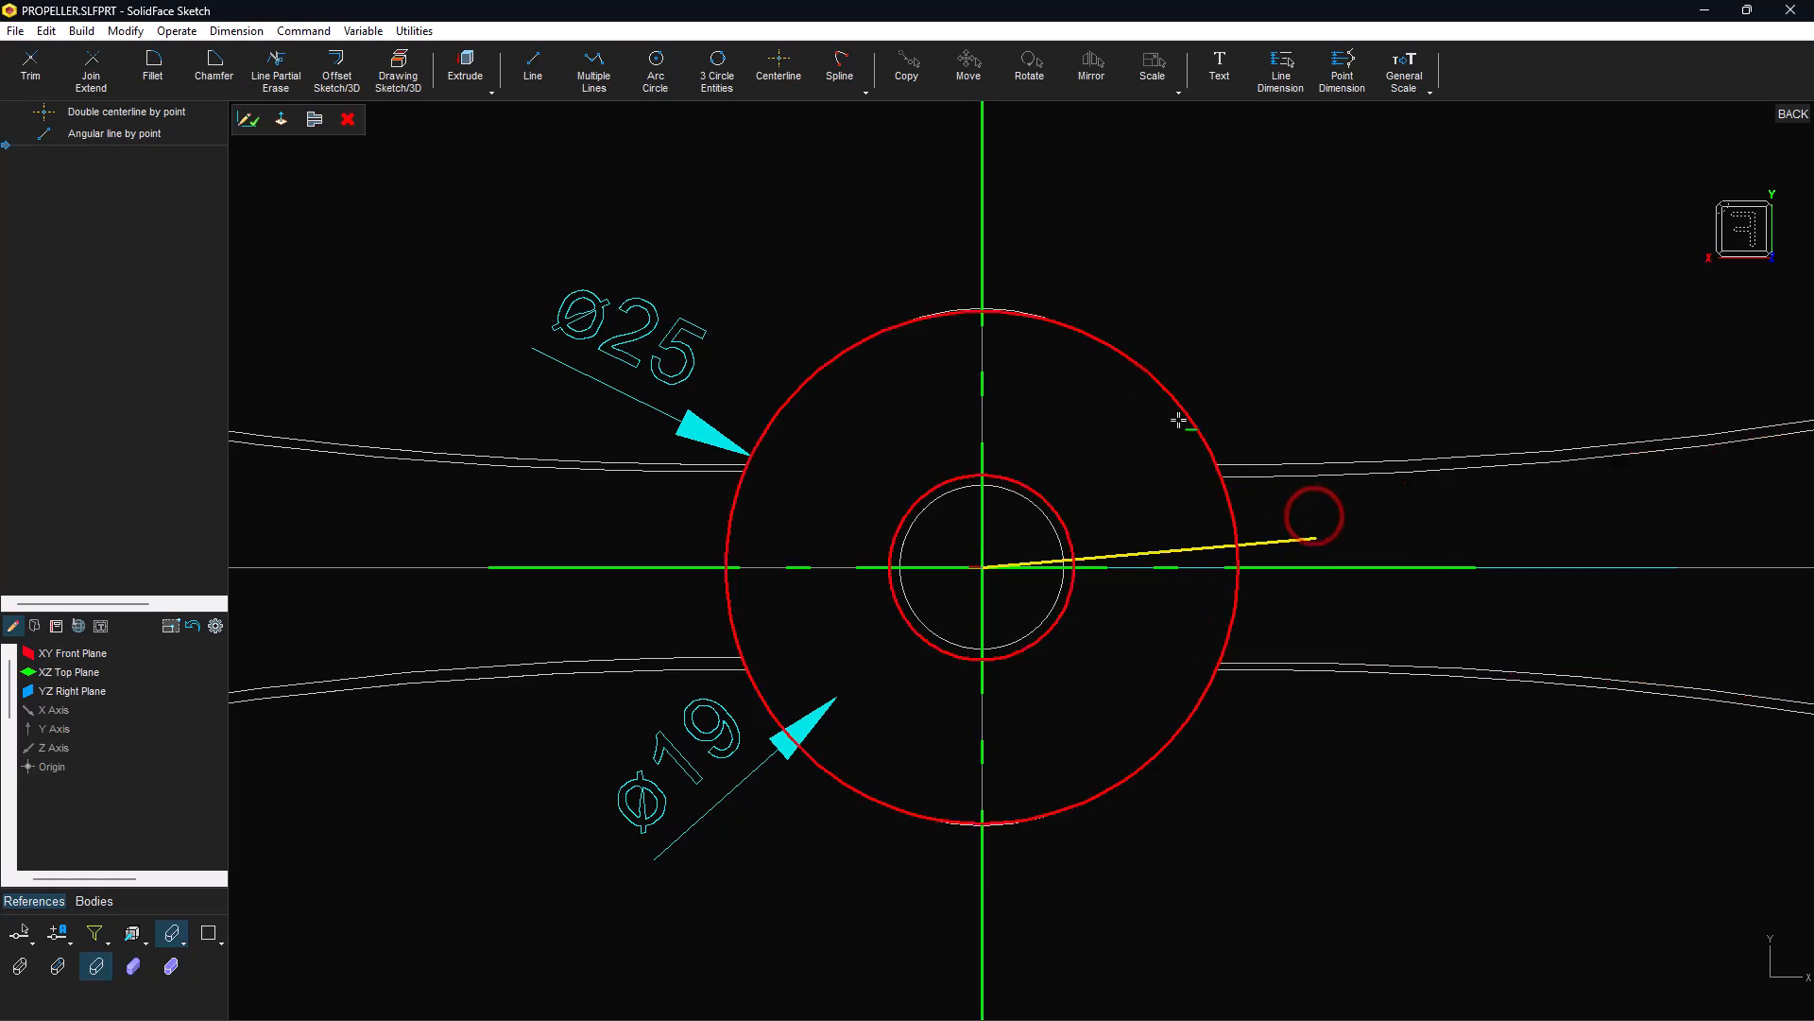
# Draw a second line from the hub's centre past its outer edge at an angle of 85 degrees.
pyautogui.press('l')
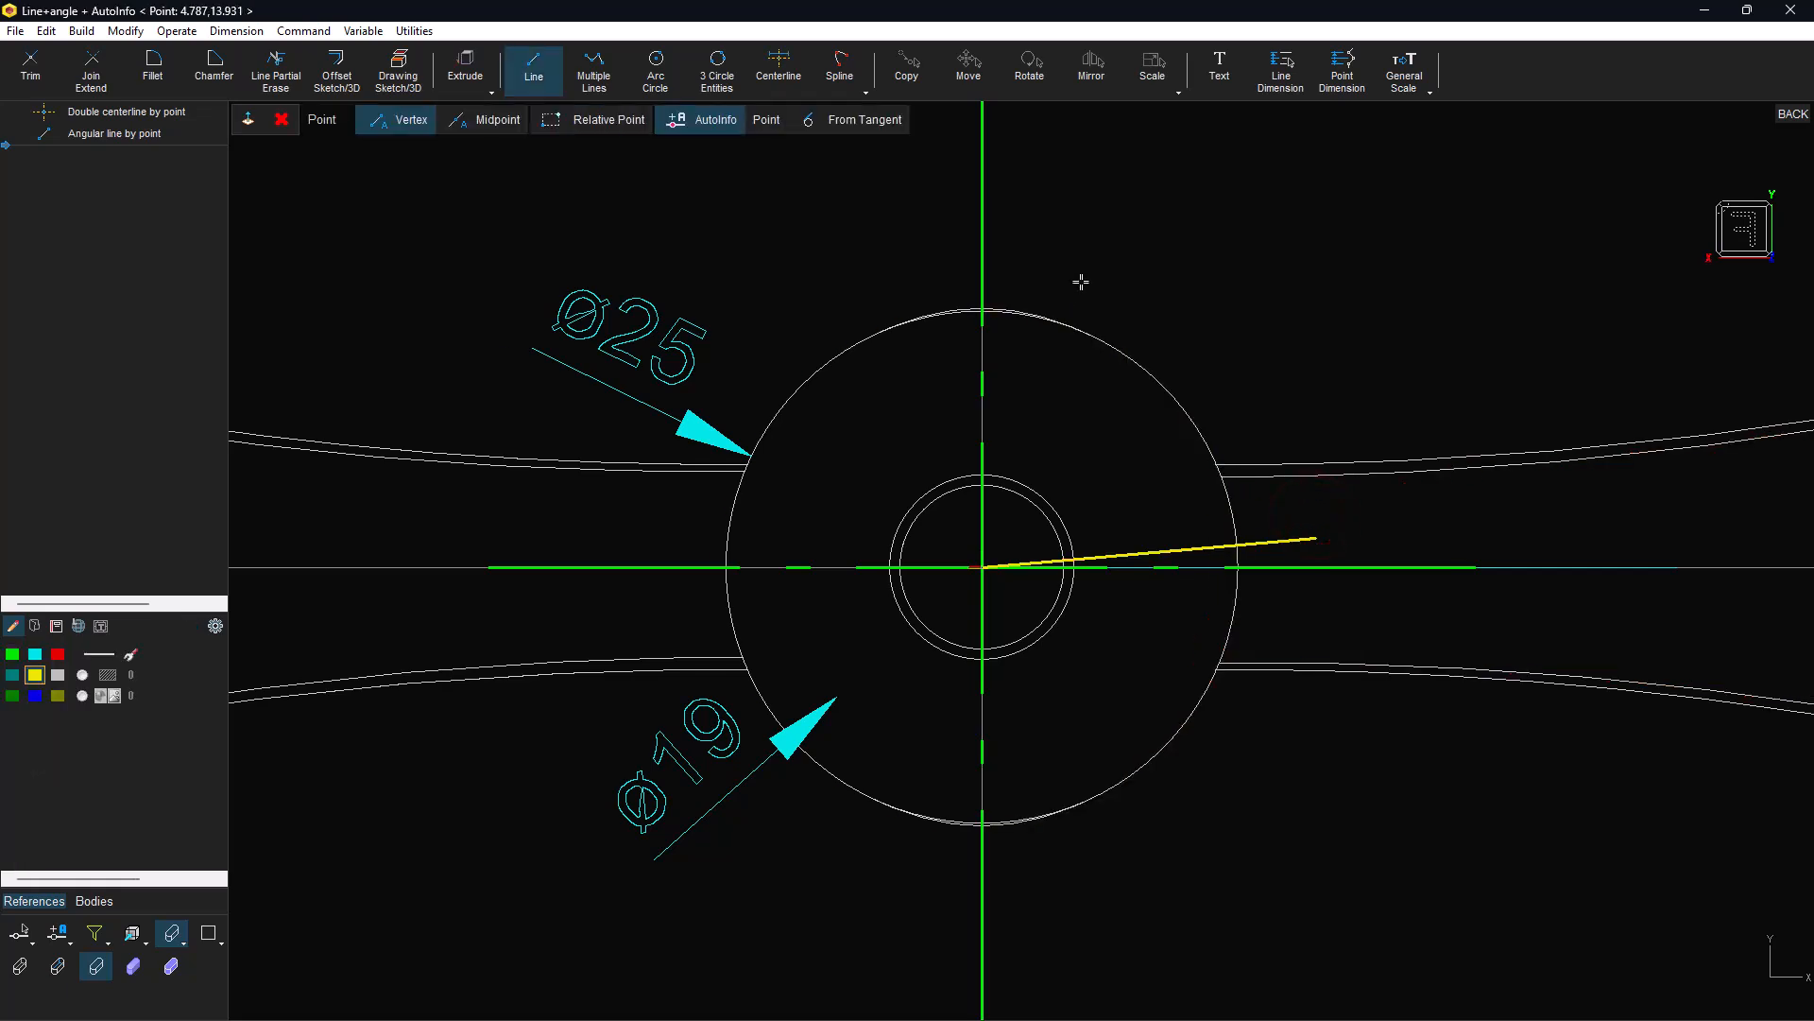
pyautogui.click(1036, 505)
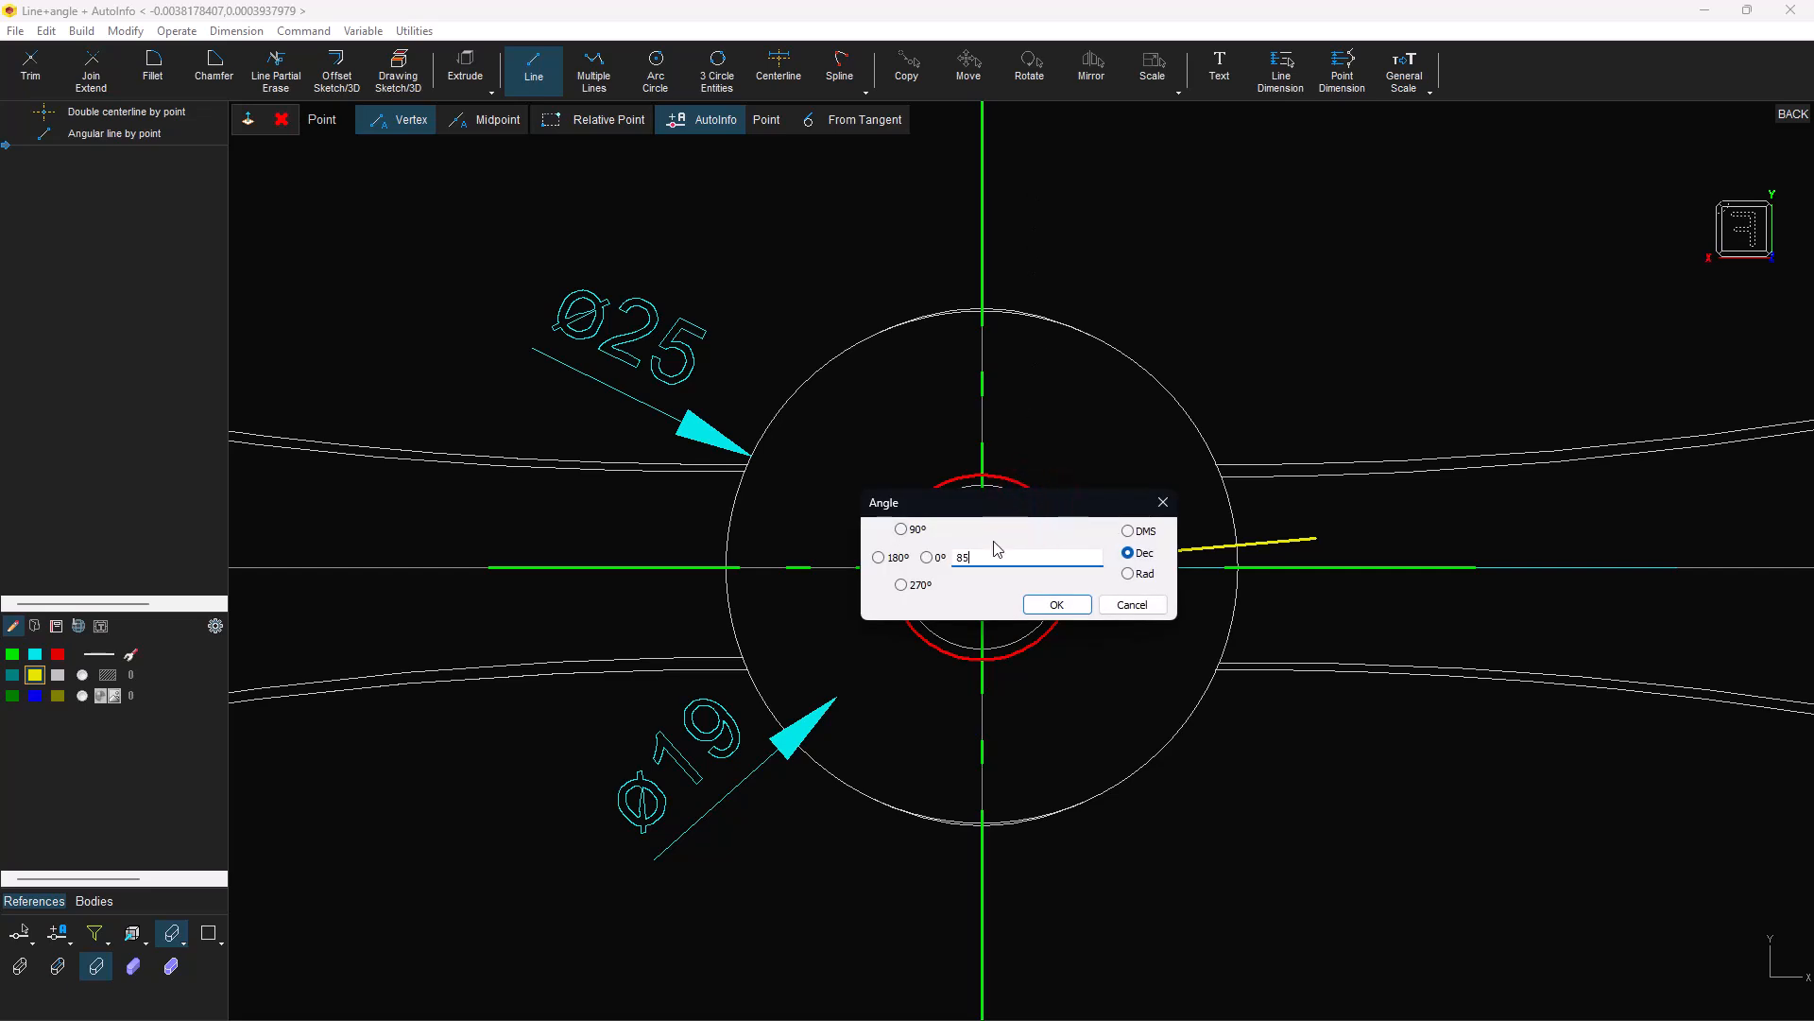
pyautogui.click(1049, 602)
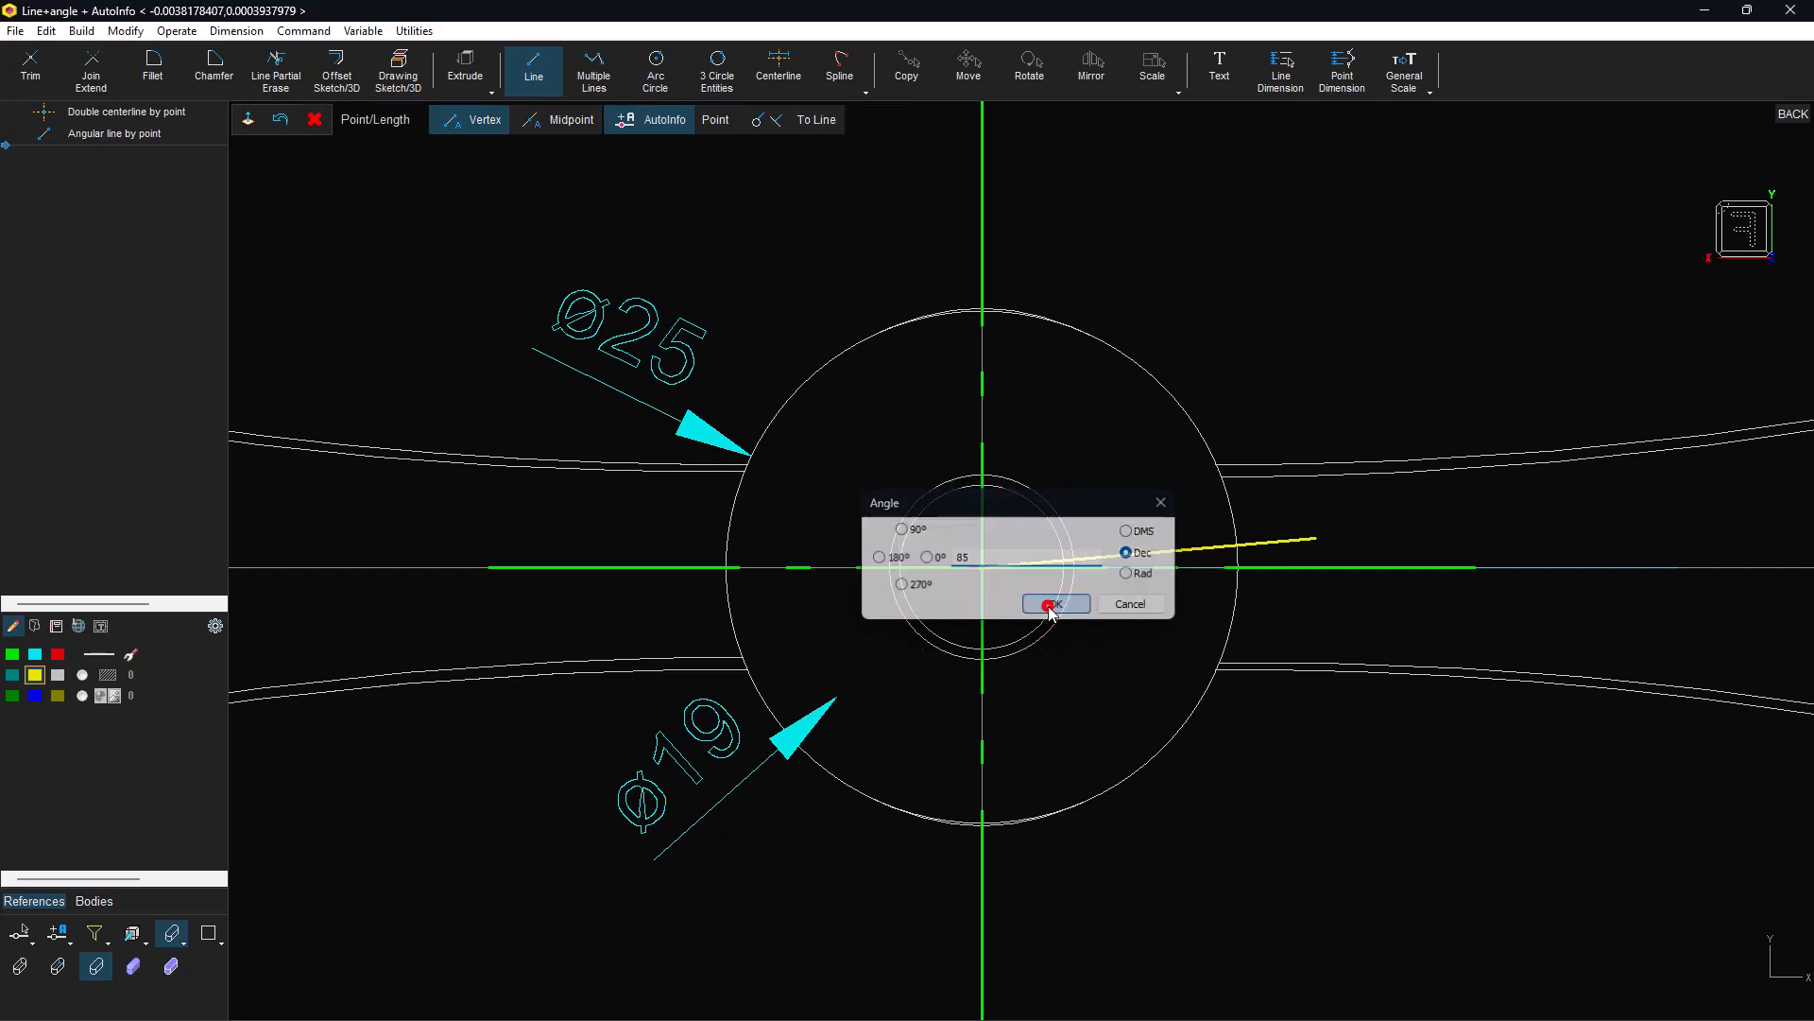
pyautogui.click(1056, 253)
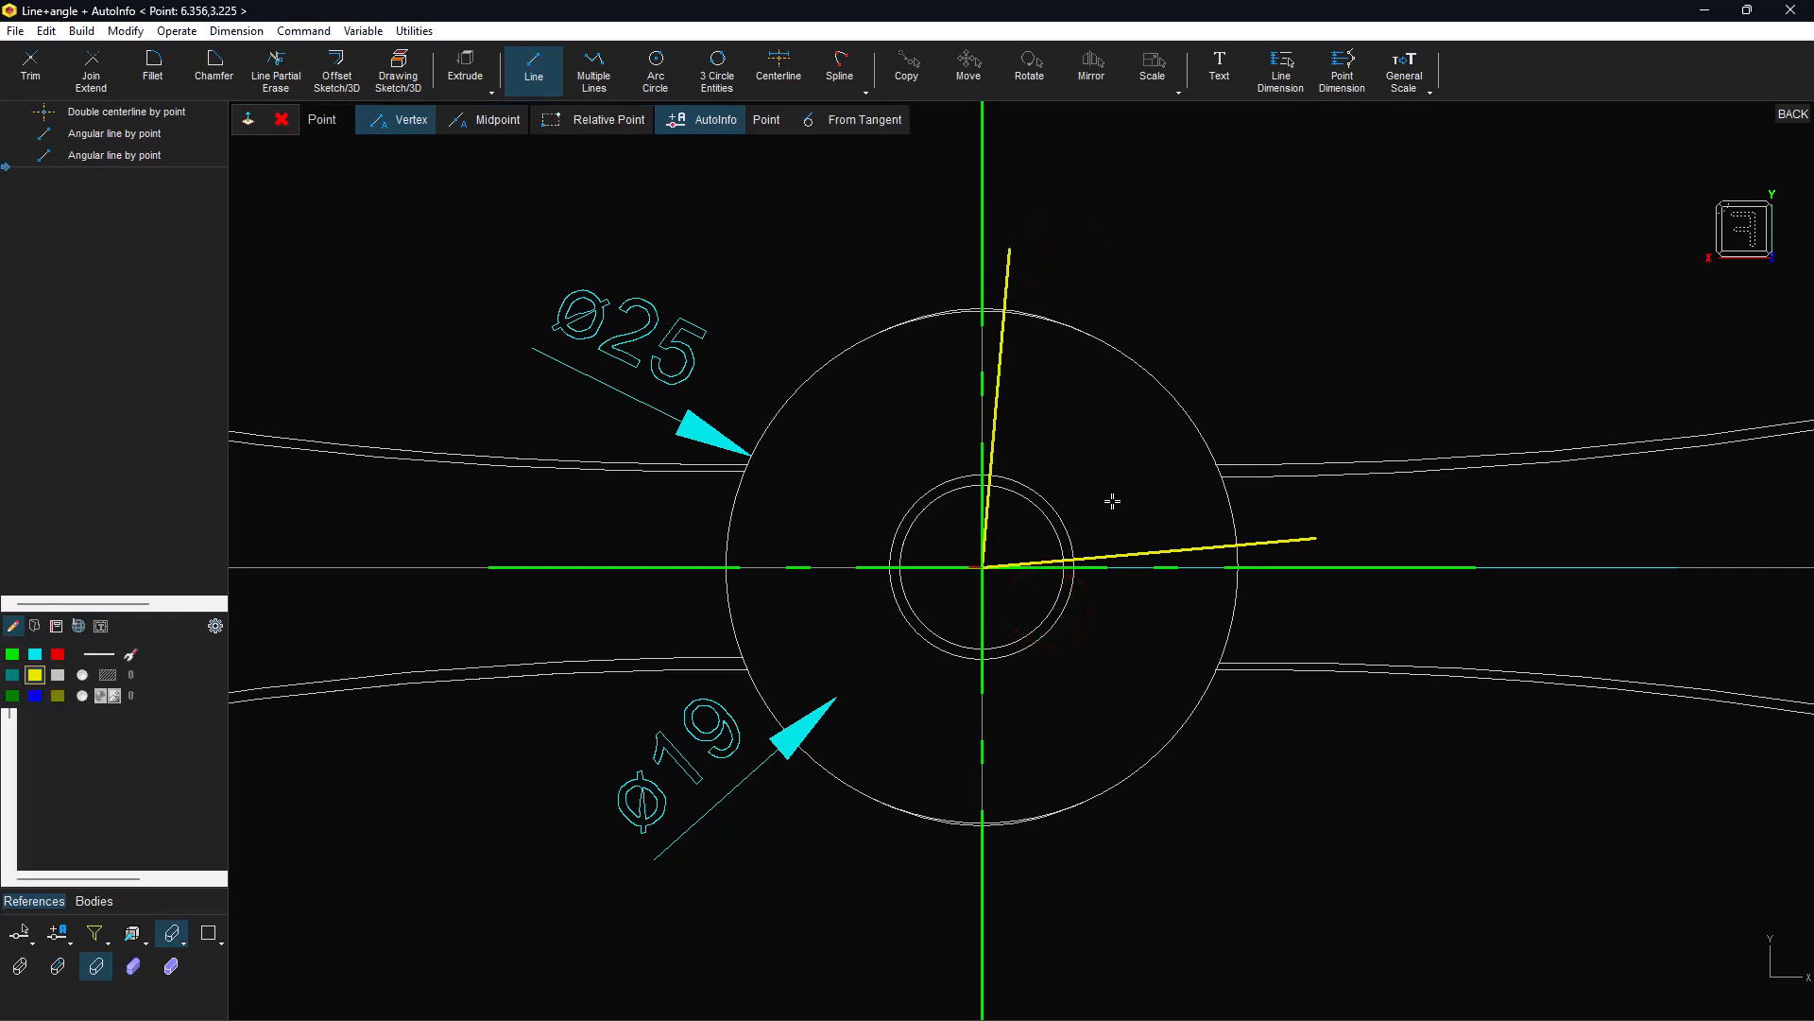
# With hidden edges shown dashed, draw a circle of radius 7 centred on the hub axis and place its diameter dimension.
pyautogui.click(59, 966)
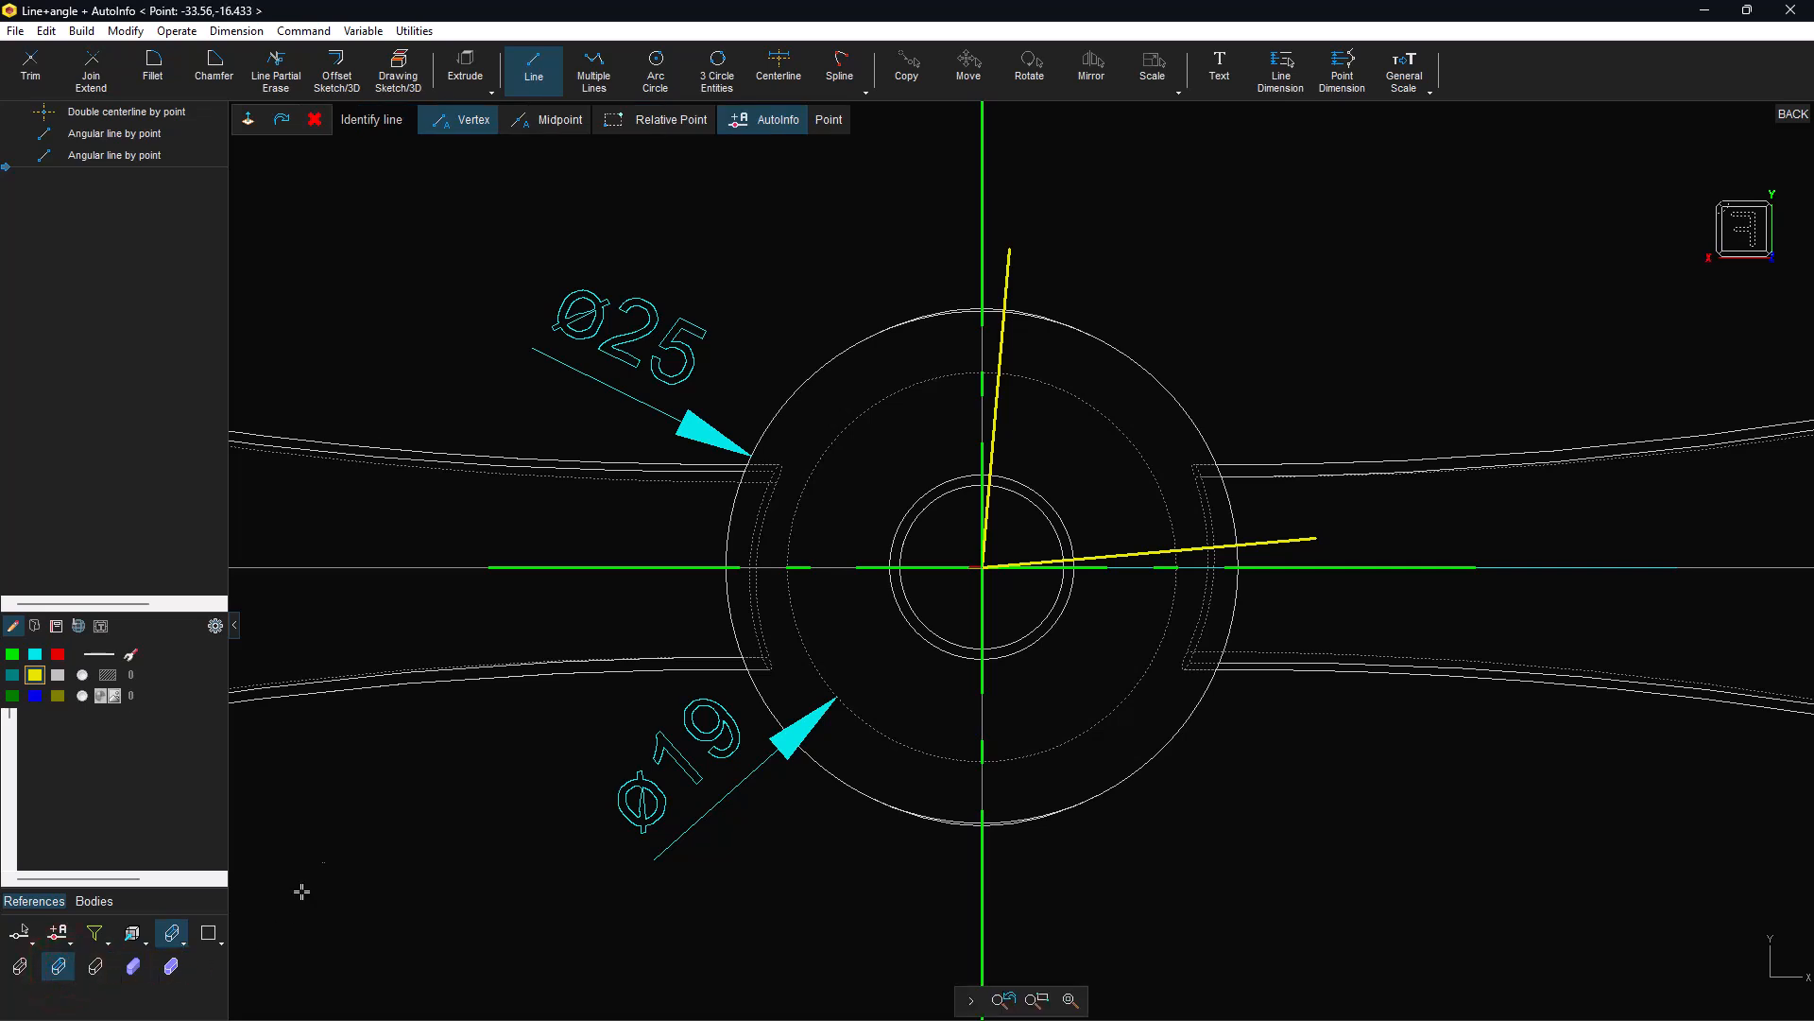
pyautogui.click(655, 66)
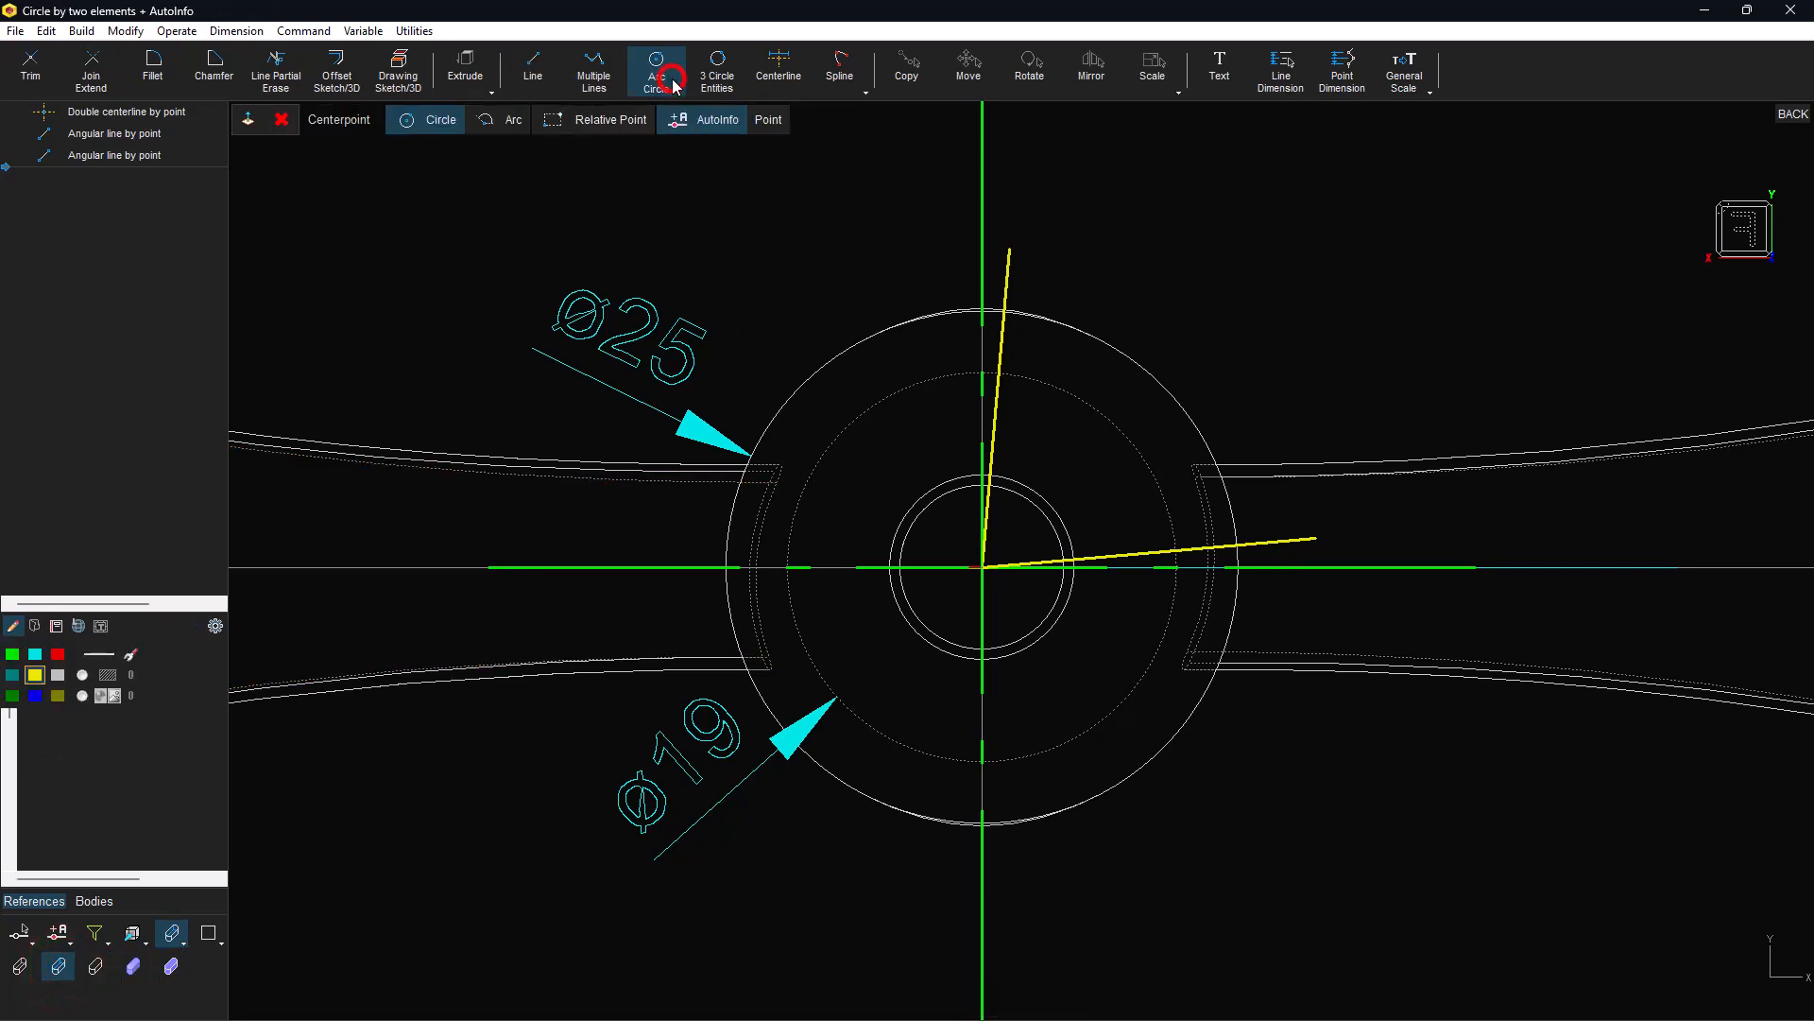
pyautogui.click(996, 440)
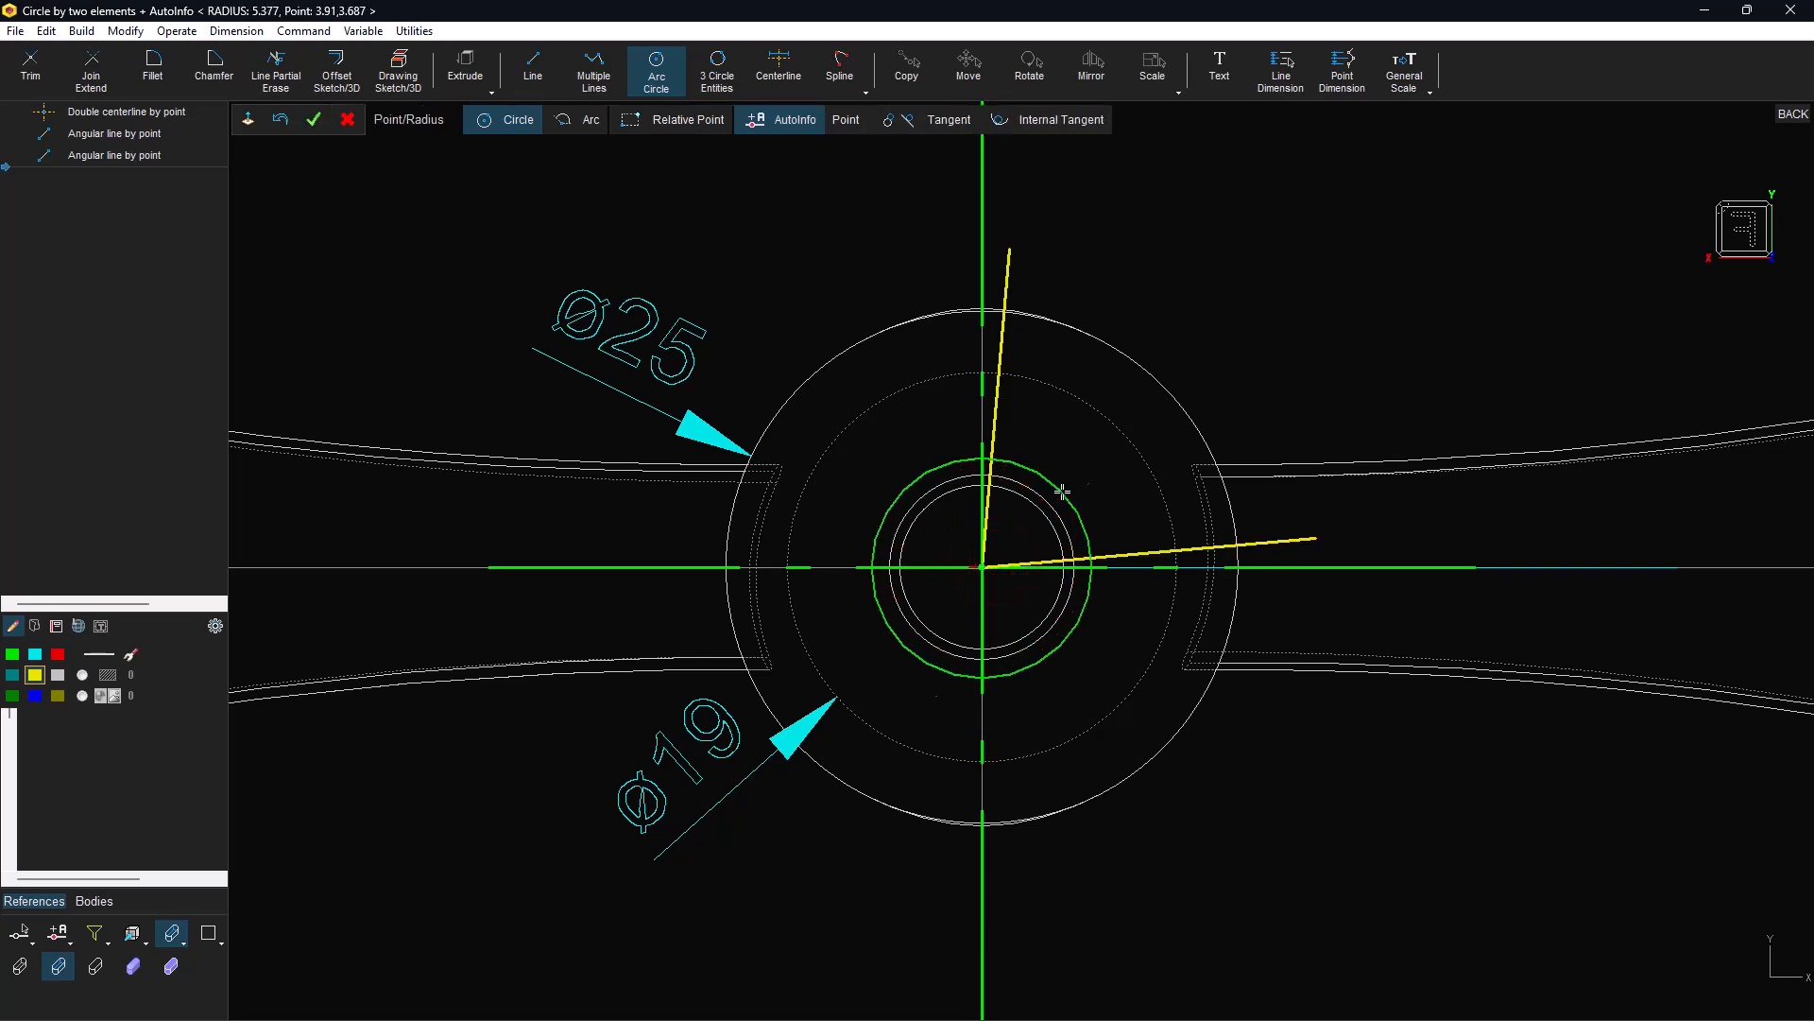
pyautogui.write('7')
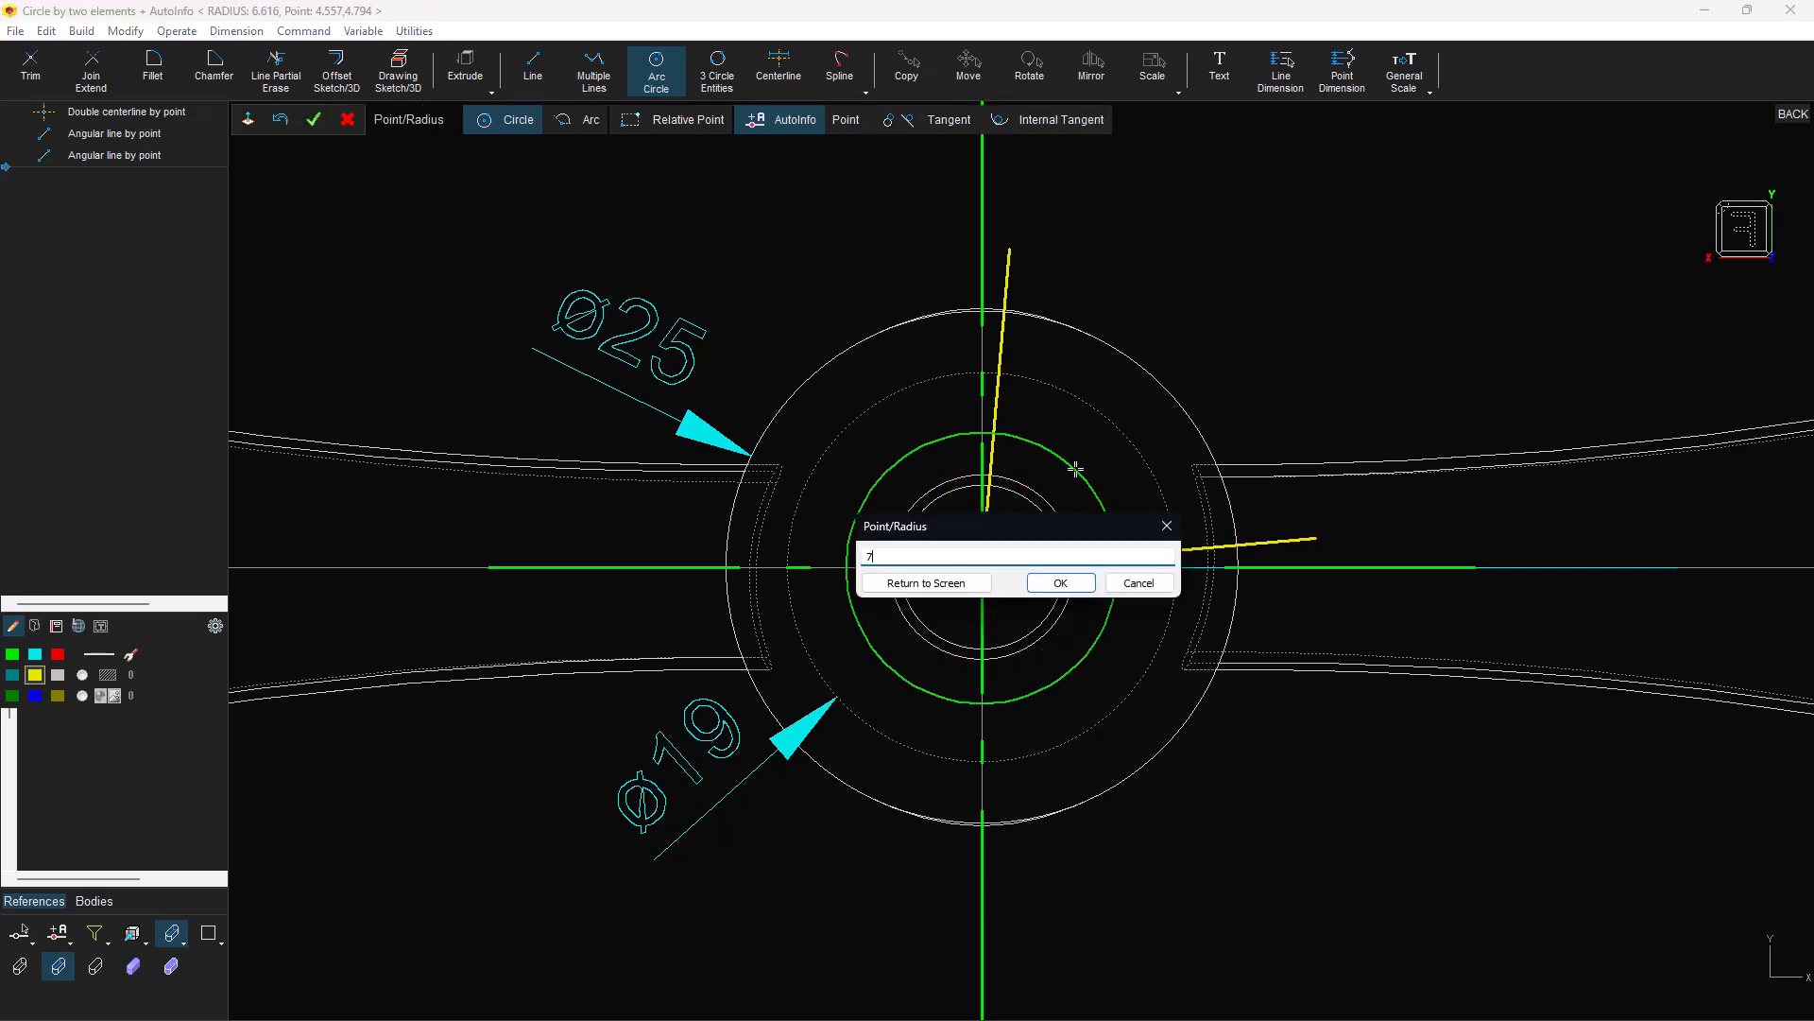
pyautogui.press('Return')
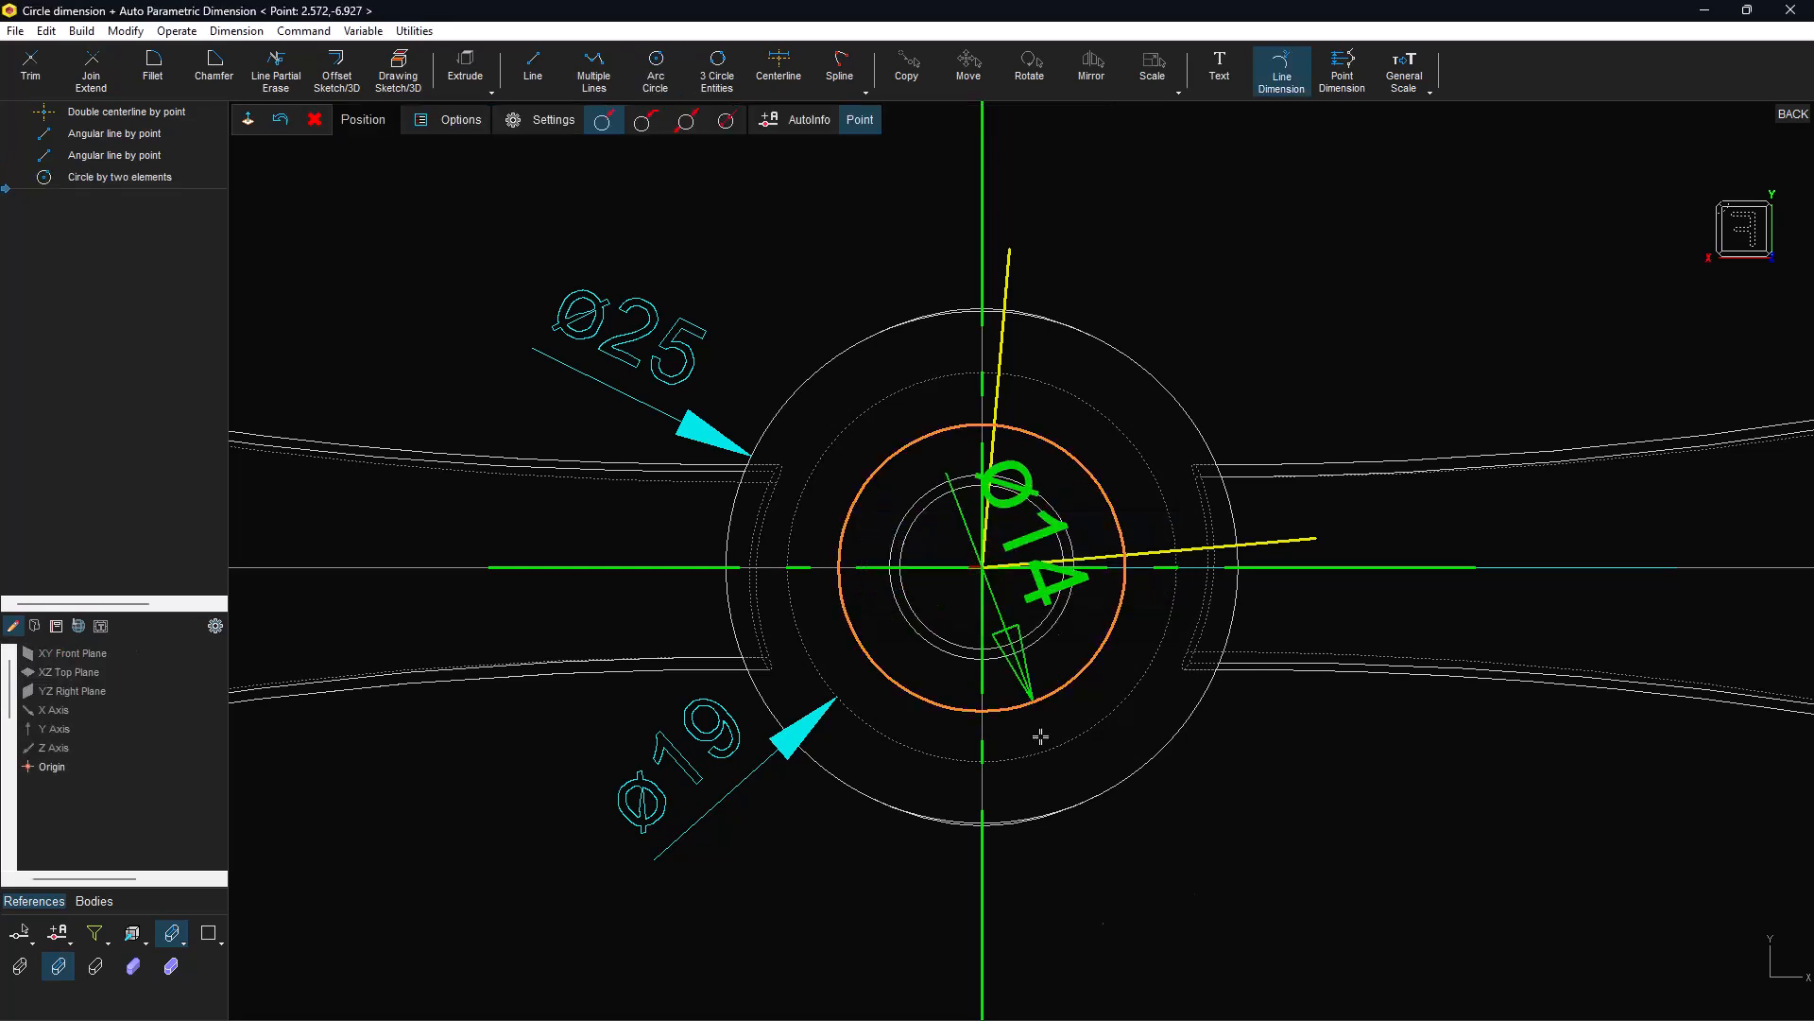
pyautogui.click(1087, 726)
# Draw a second circle of diameter 20 centred on the hub axis and place its diameter dimension outside the hub.
pyautogui.click(657, 70)
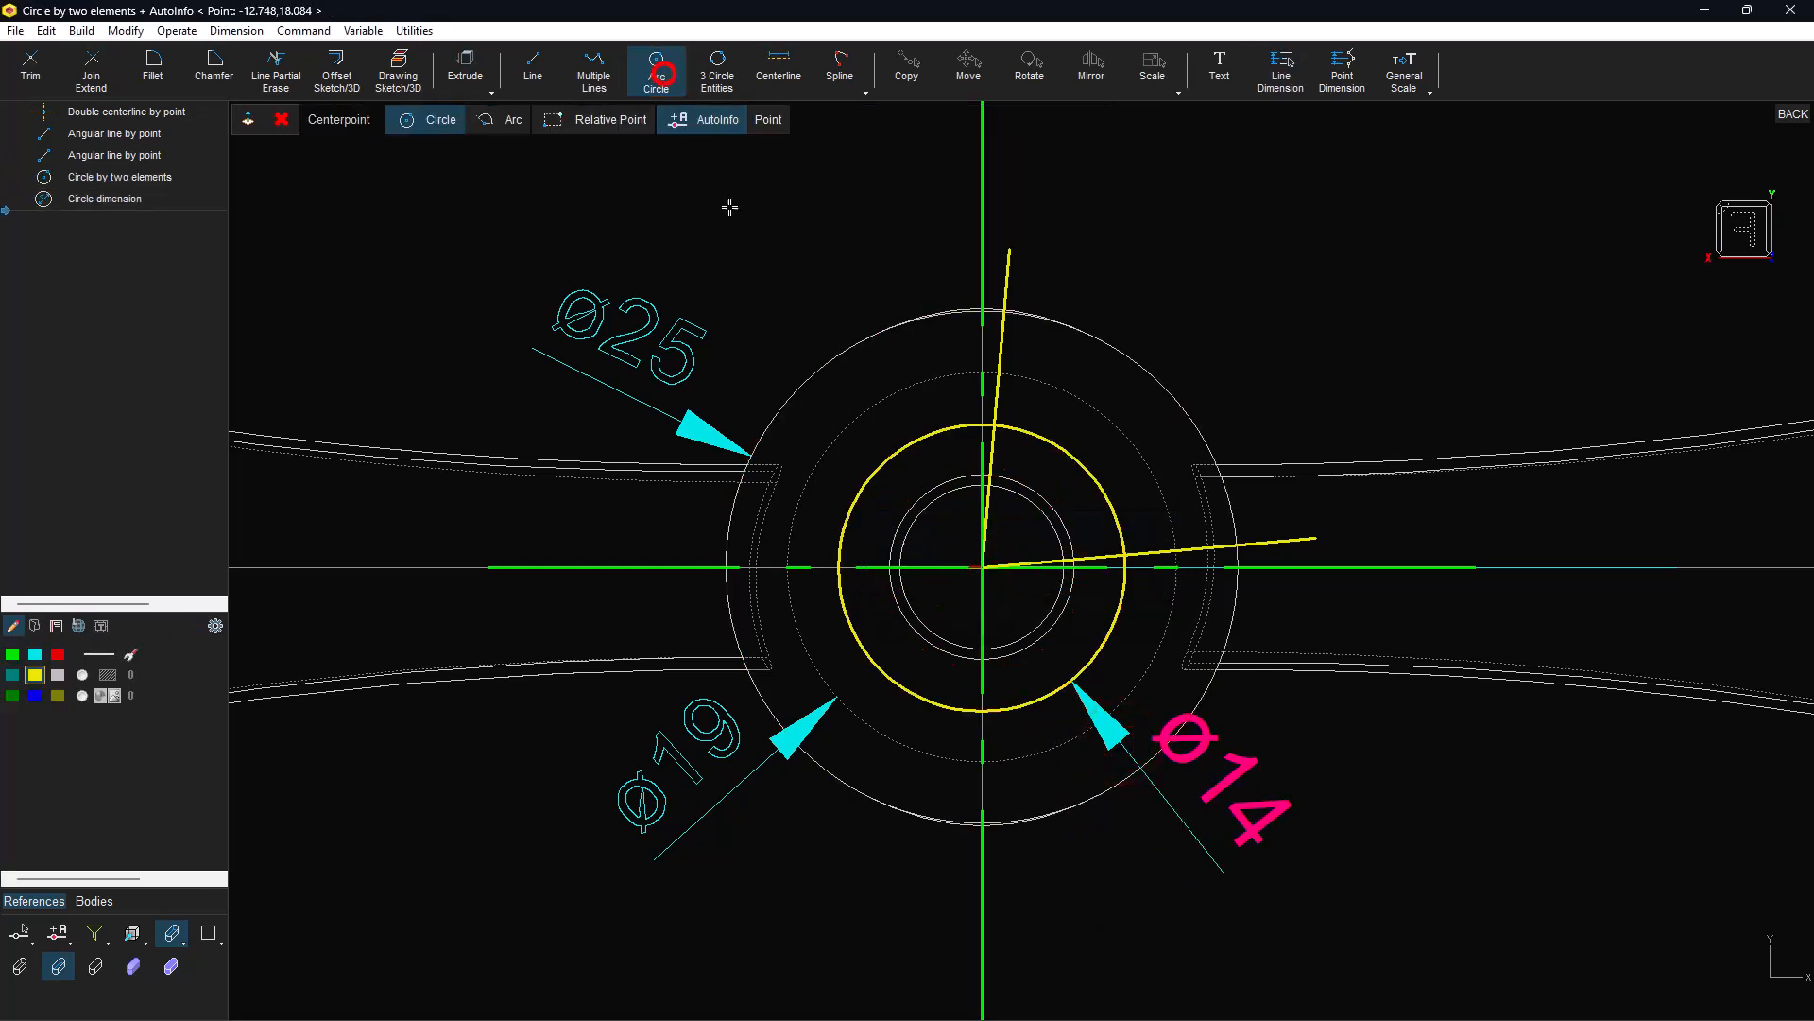
pyautogui.click(1063, 459)
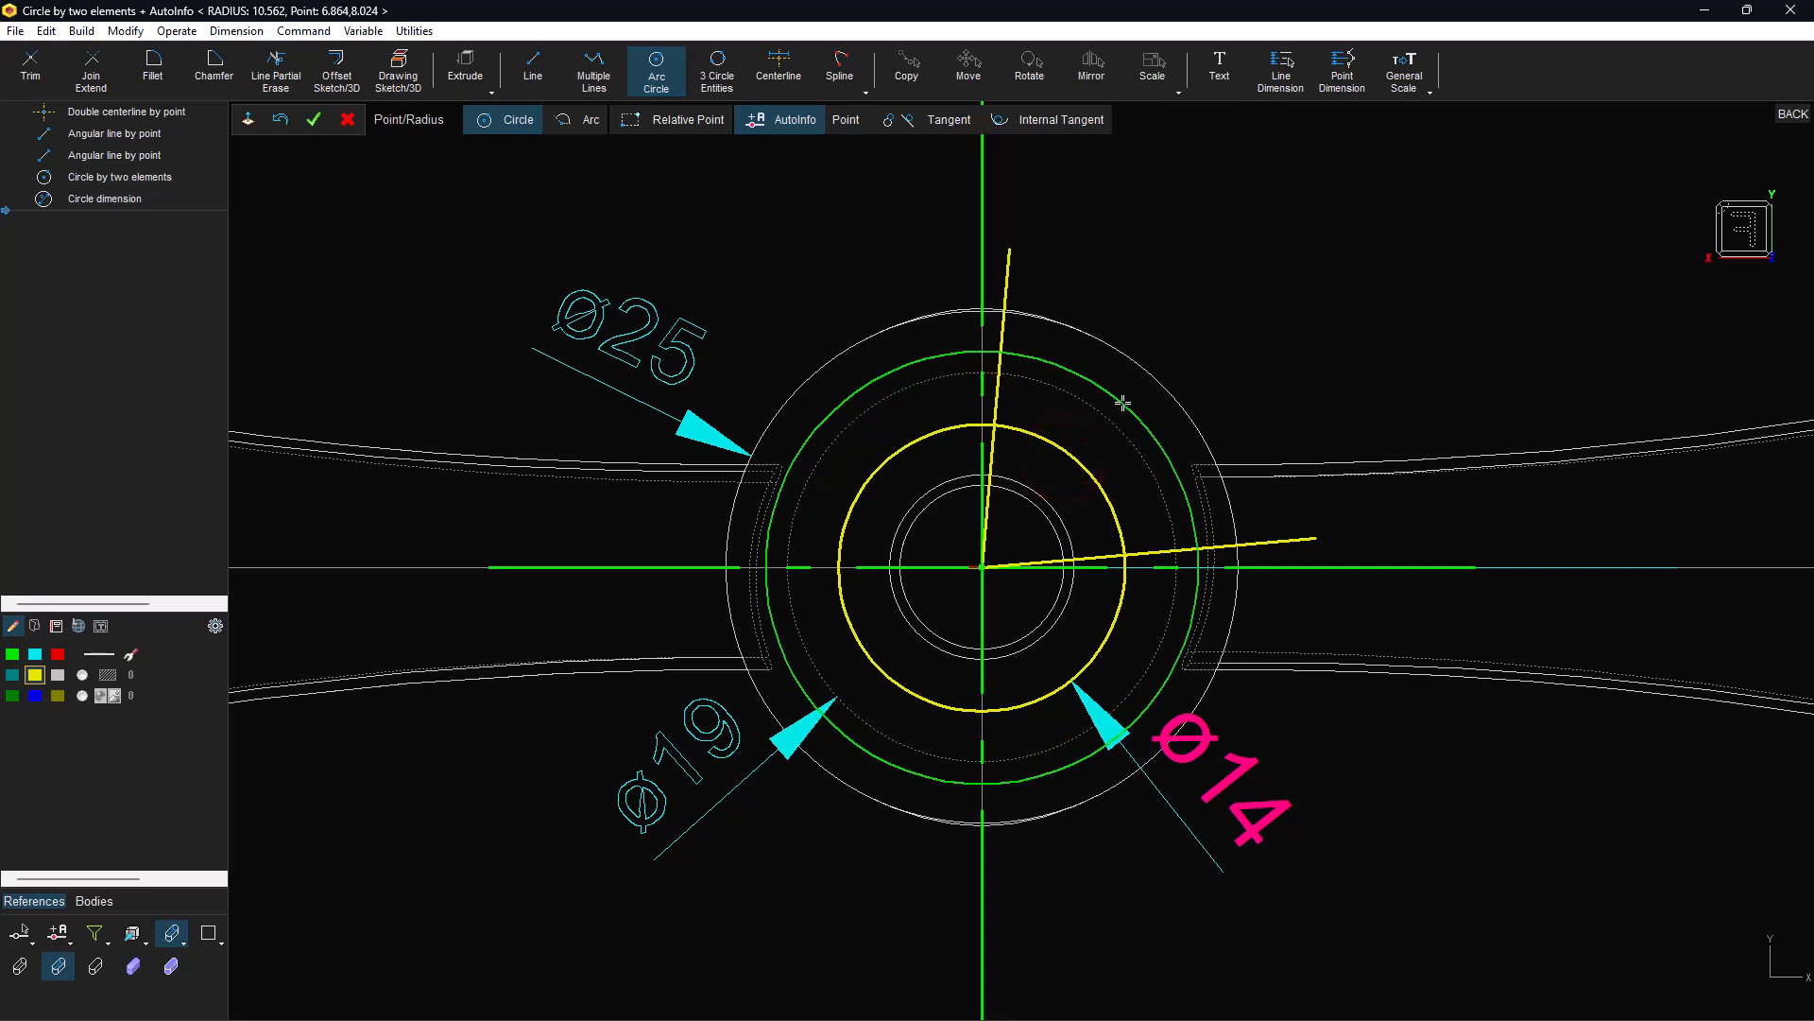
pyautogui.click(1118, 404)
pyautogui.press('Return')
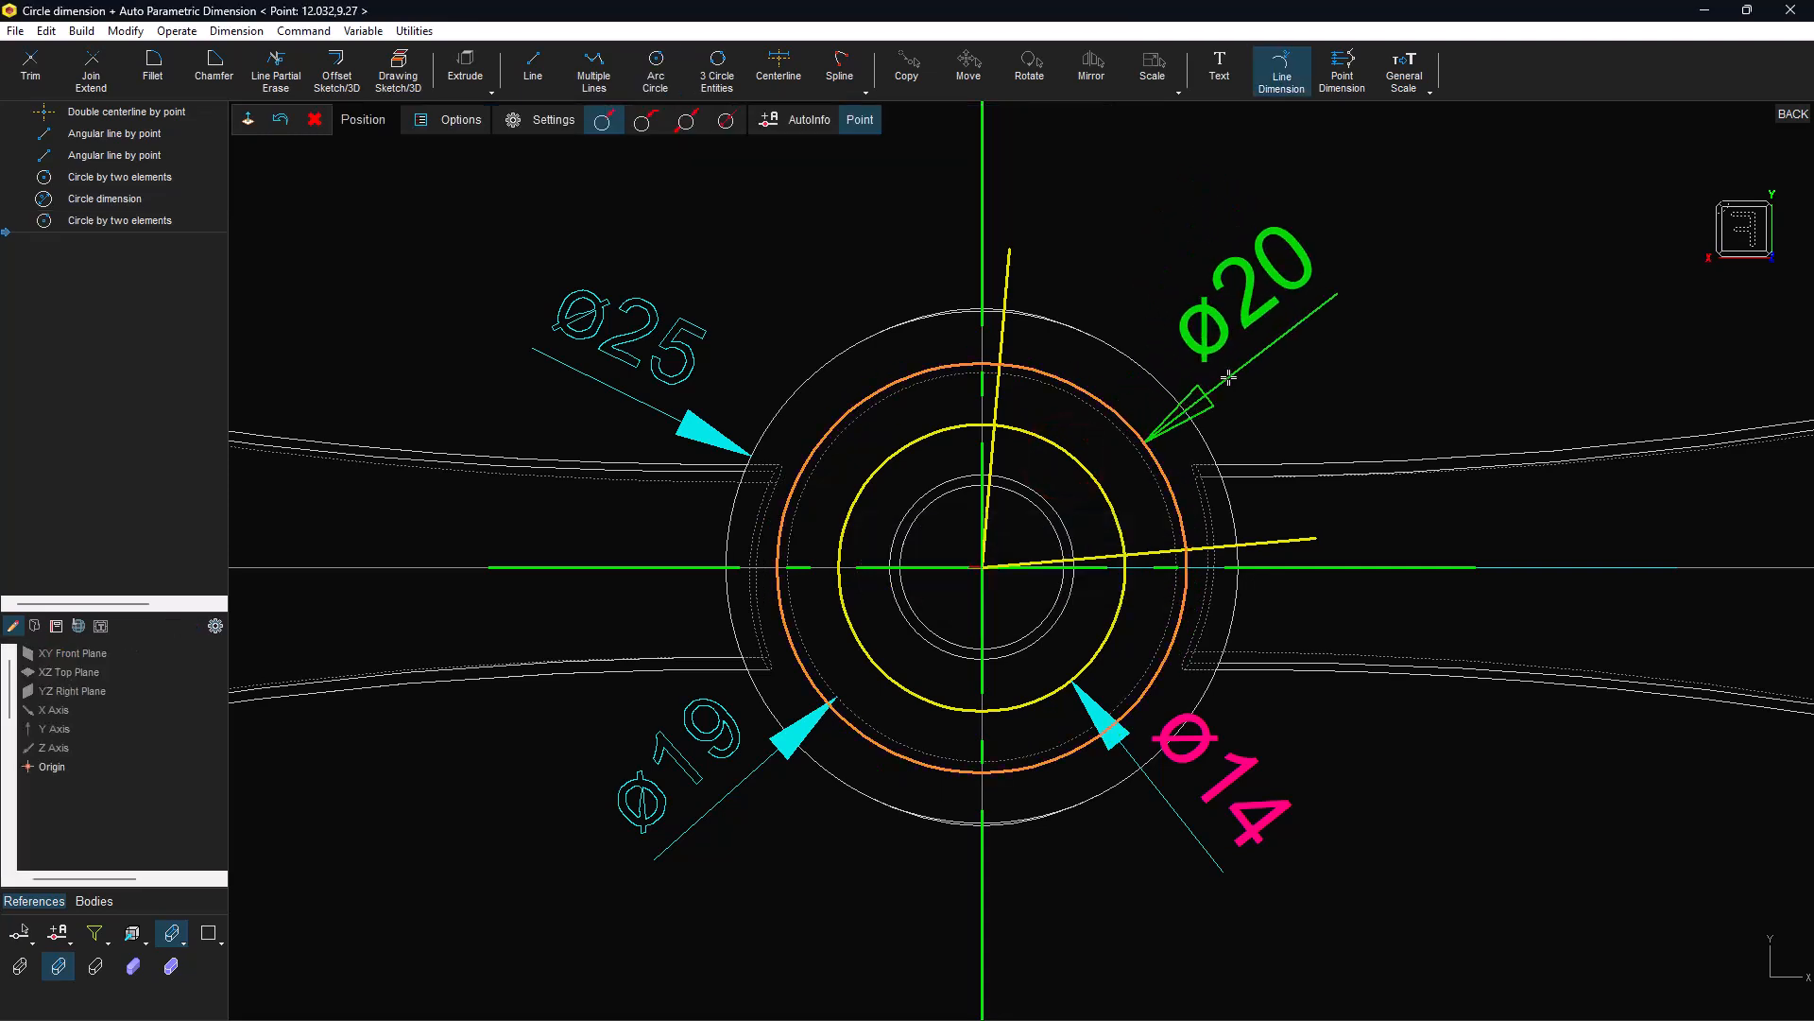
pyautogui.click(1318, 300)
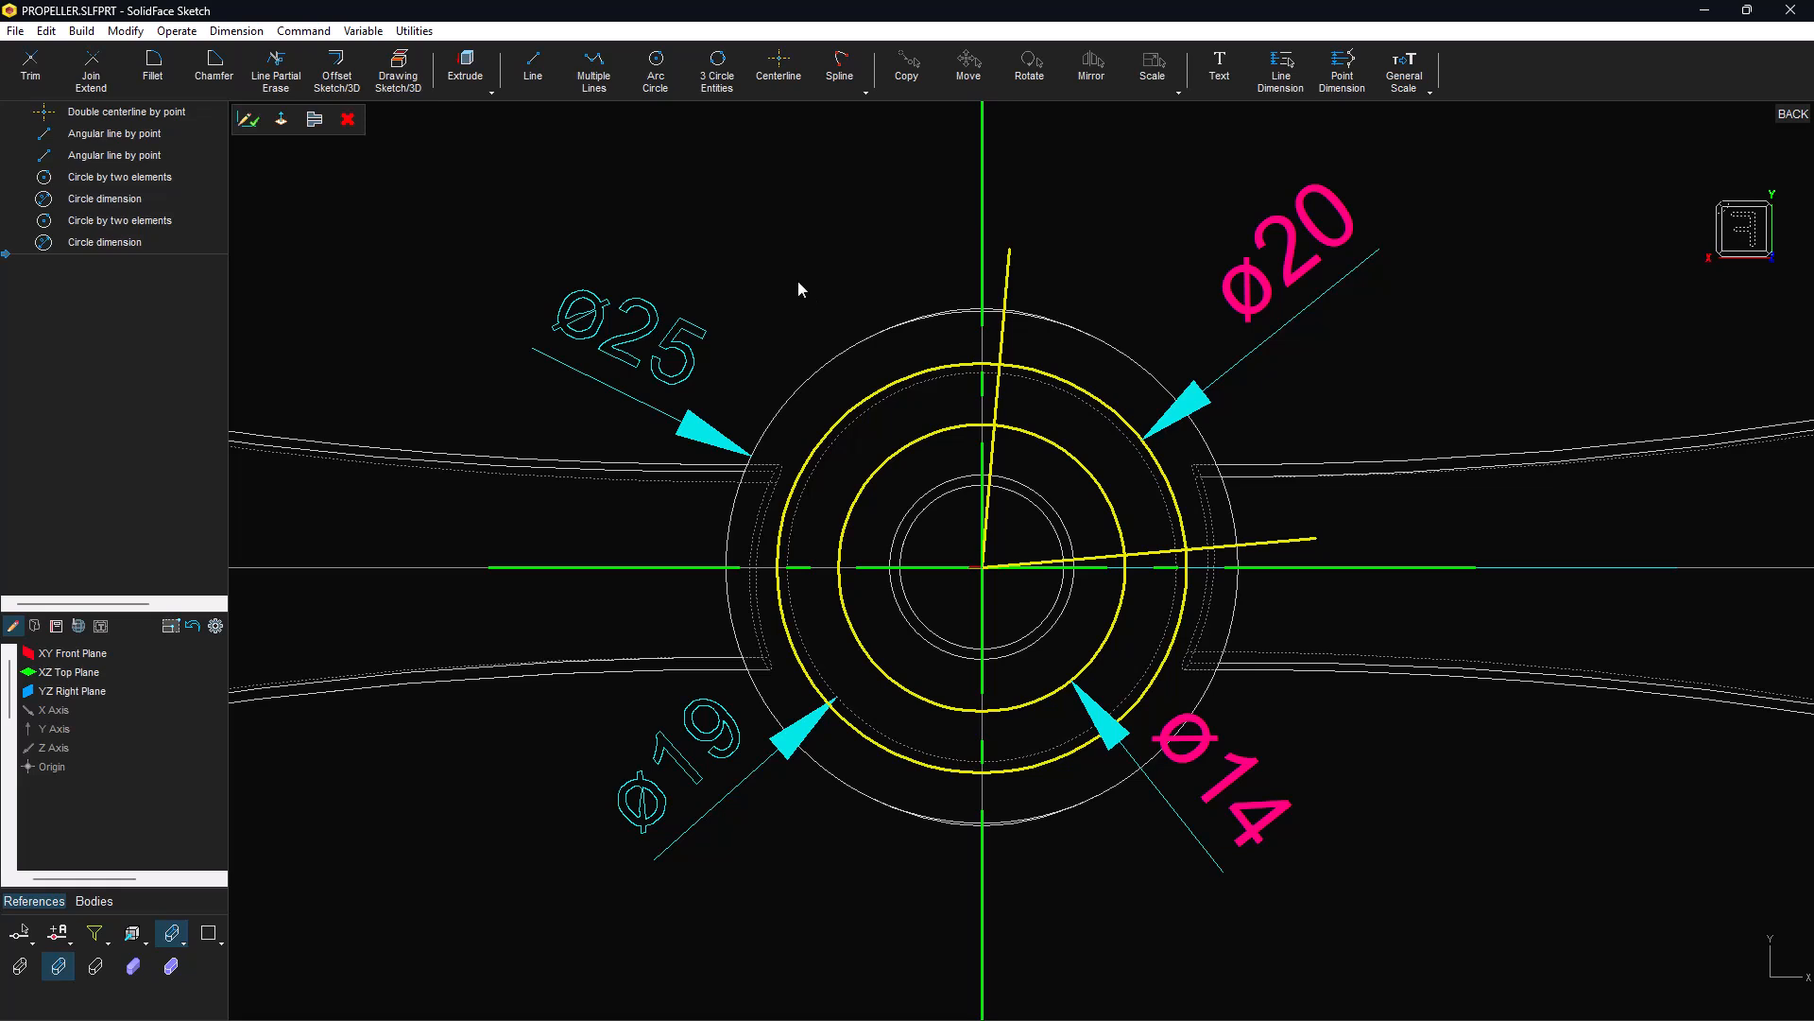
# Join and trim the two angled lines and the two circles into a closed arc-shaped slot profile.
pyautogui.click(999, 403)
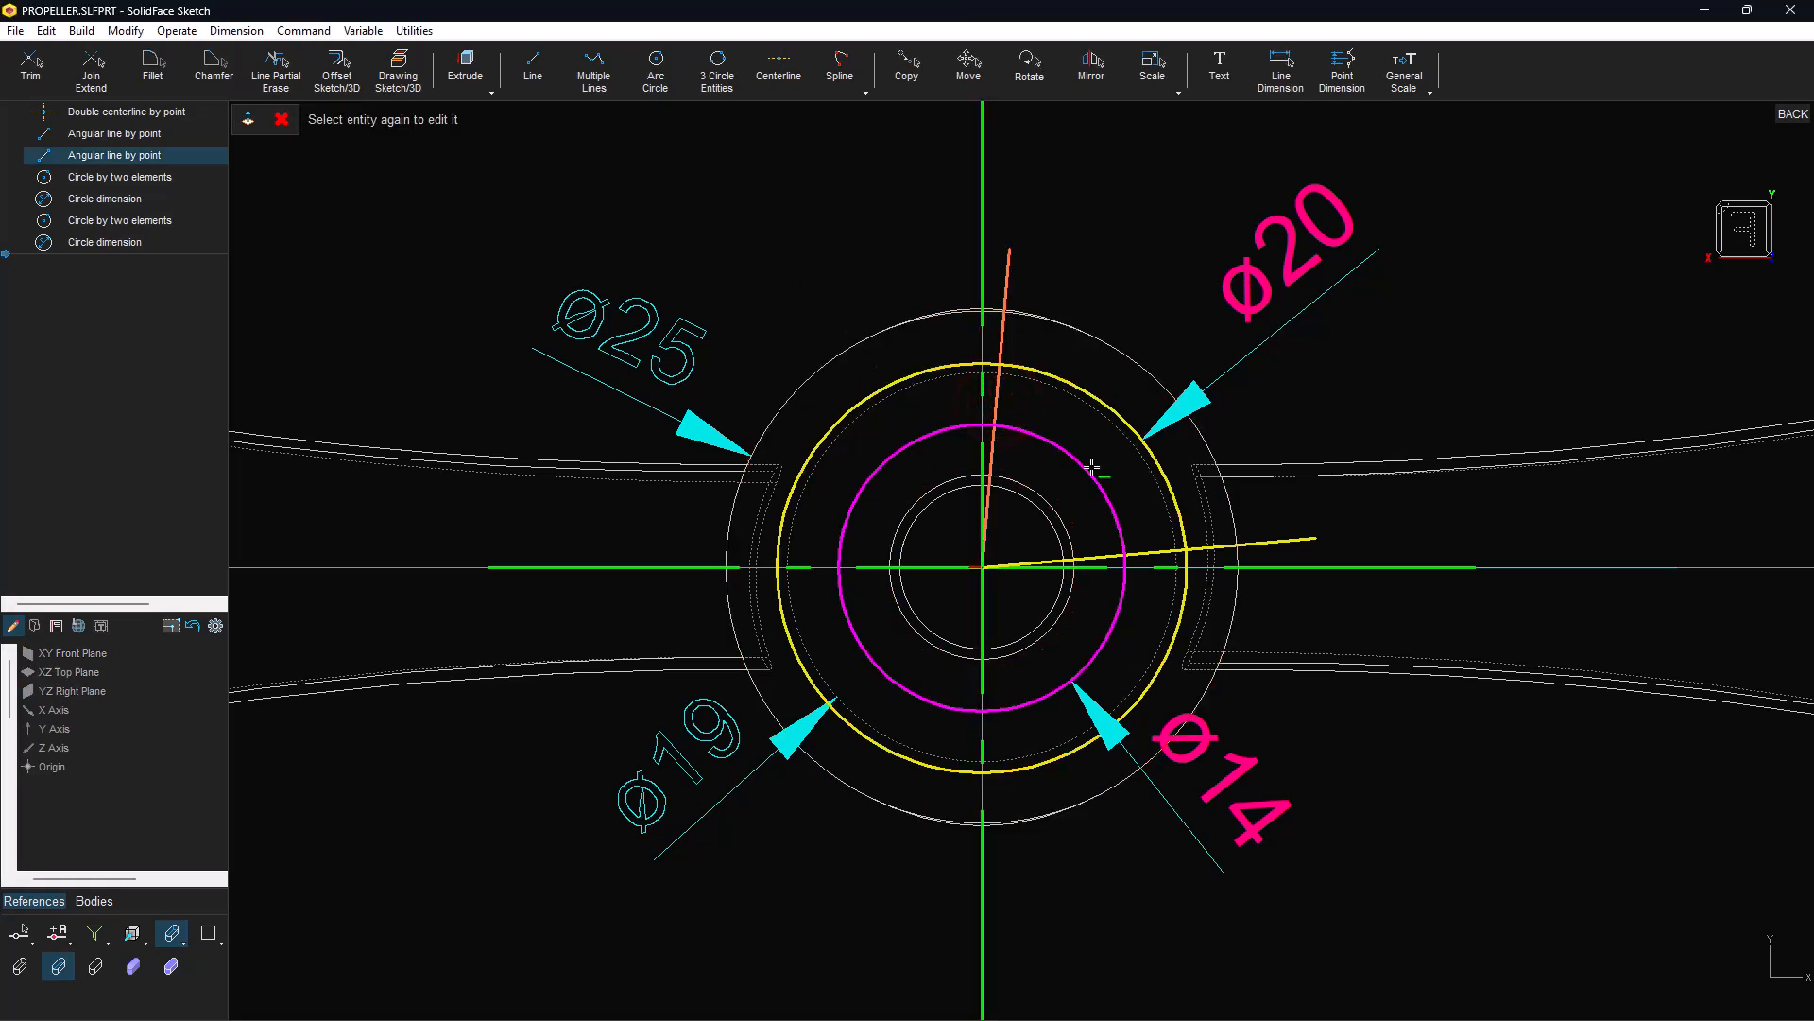
pyautogui.click(1091, 467)
pyautogui.click(1161, 552)
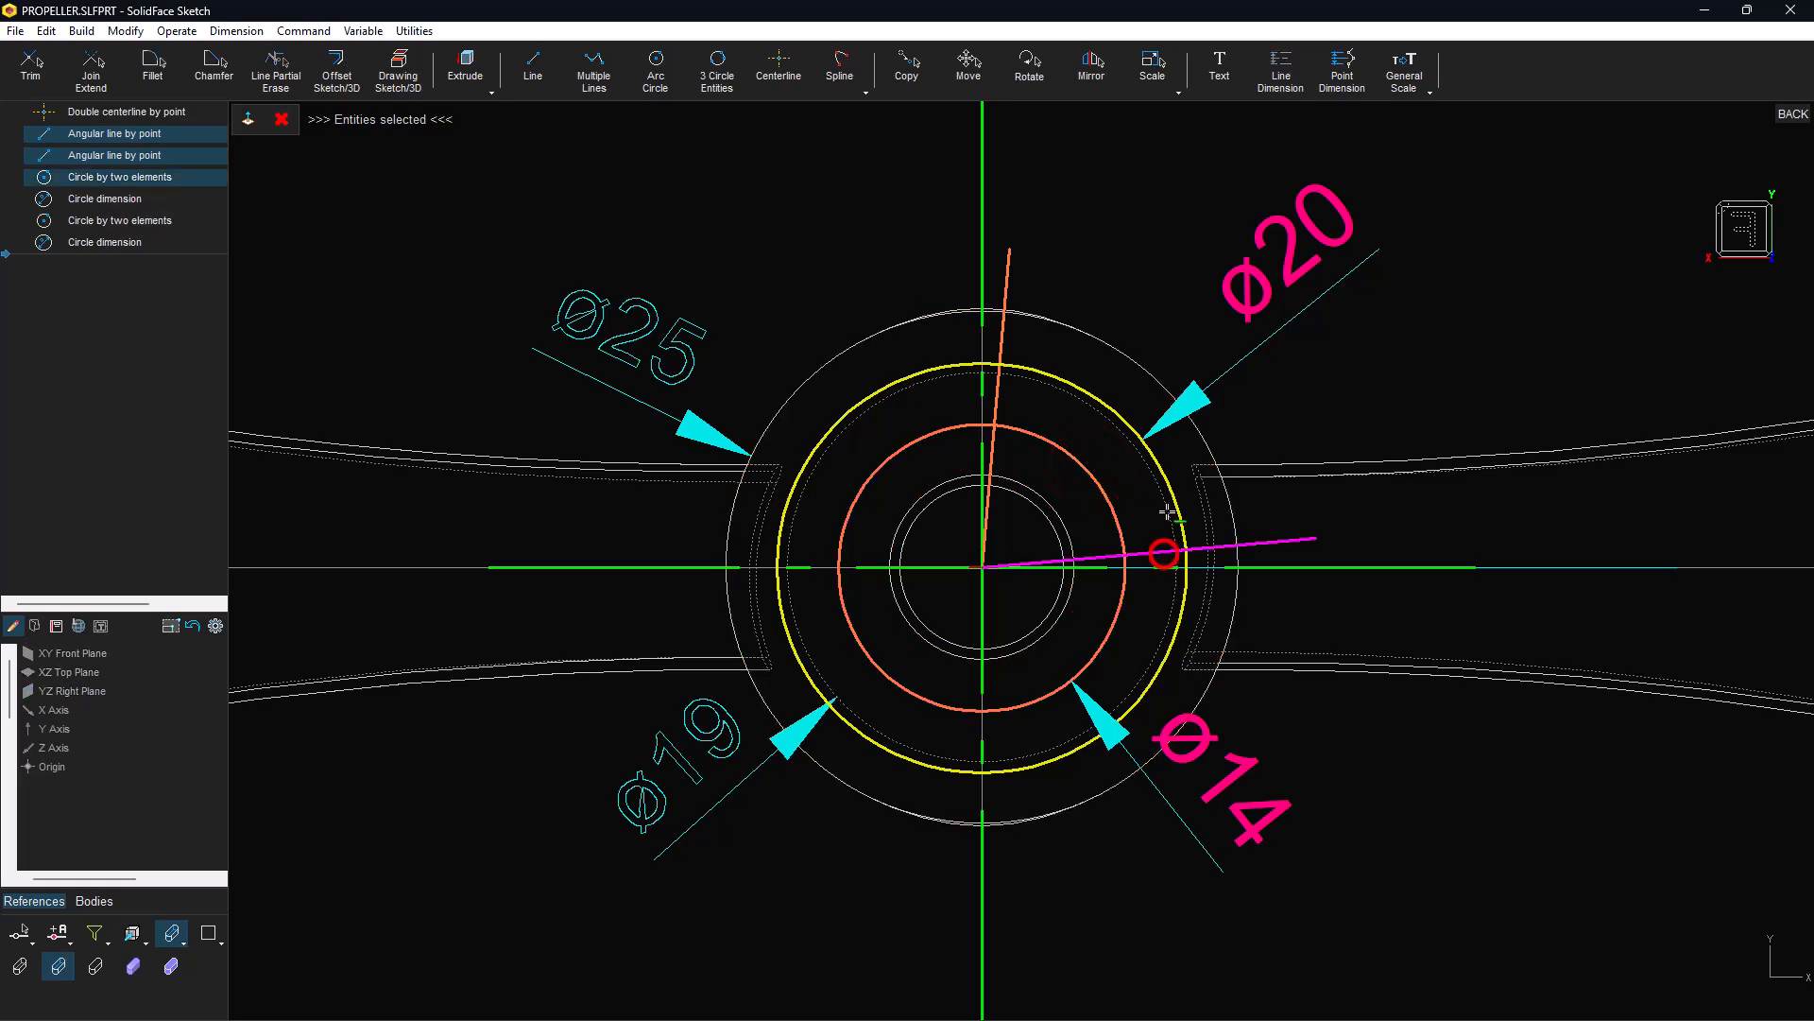
pyautogui.click(1151, 456)
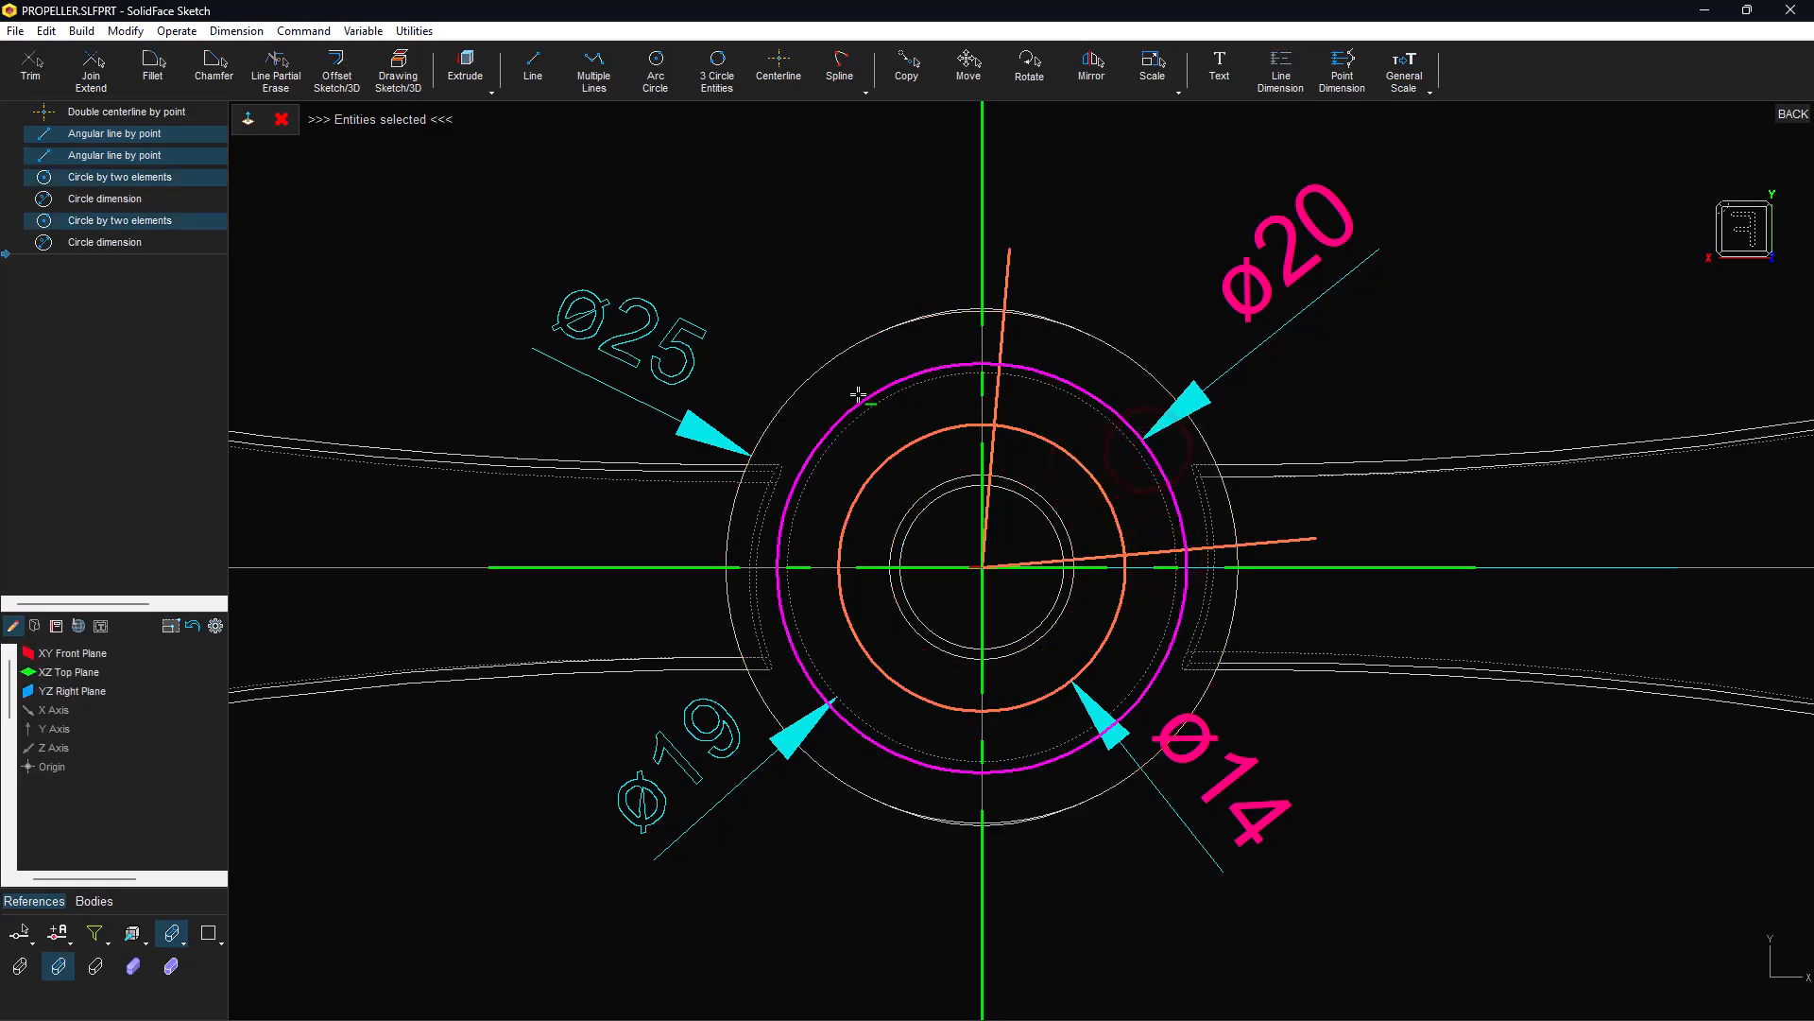
pyautogui.click(94, 80)
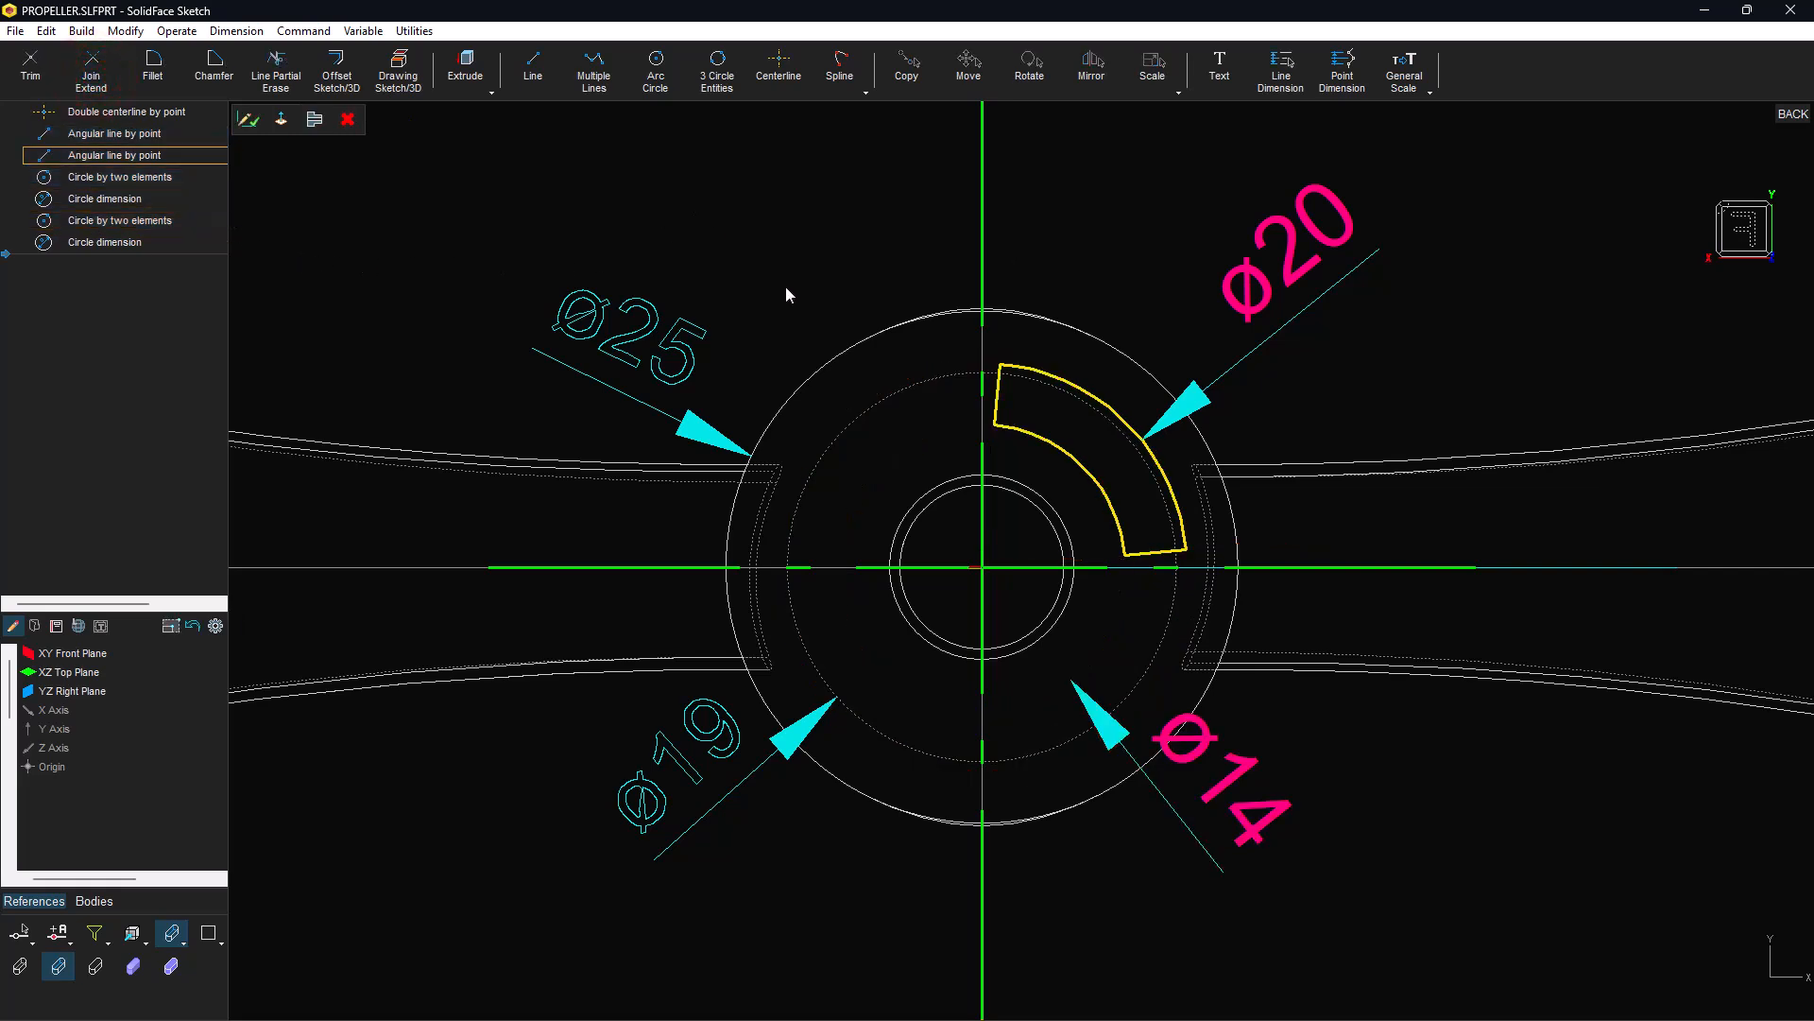
# Delete the vertical and horizontal centerlines from the sketch.
pyautogui.click(981, 248)
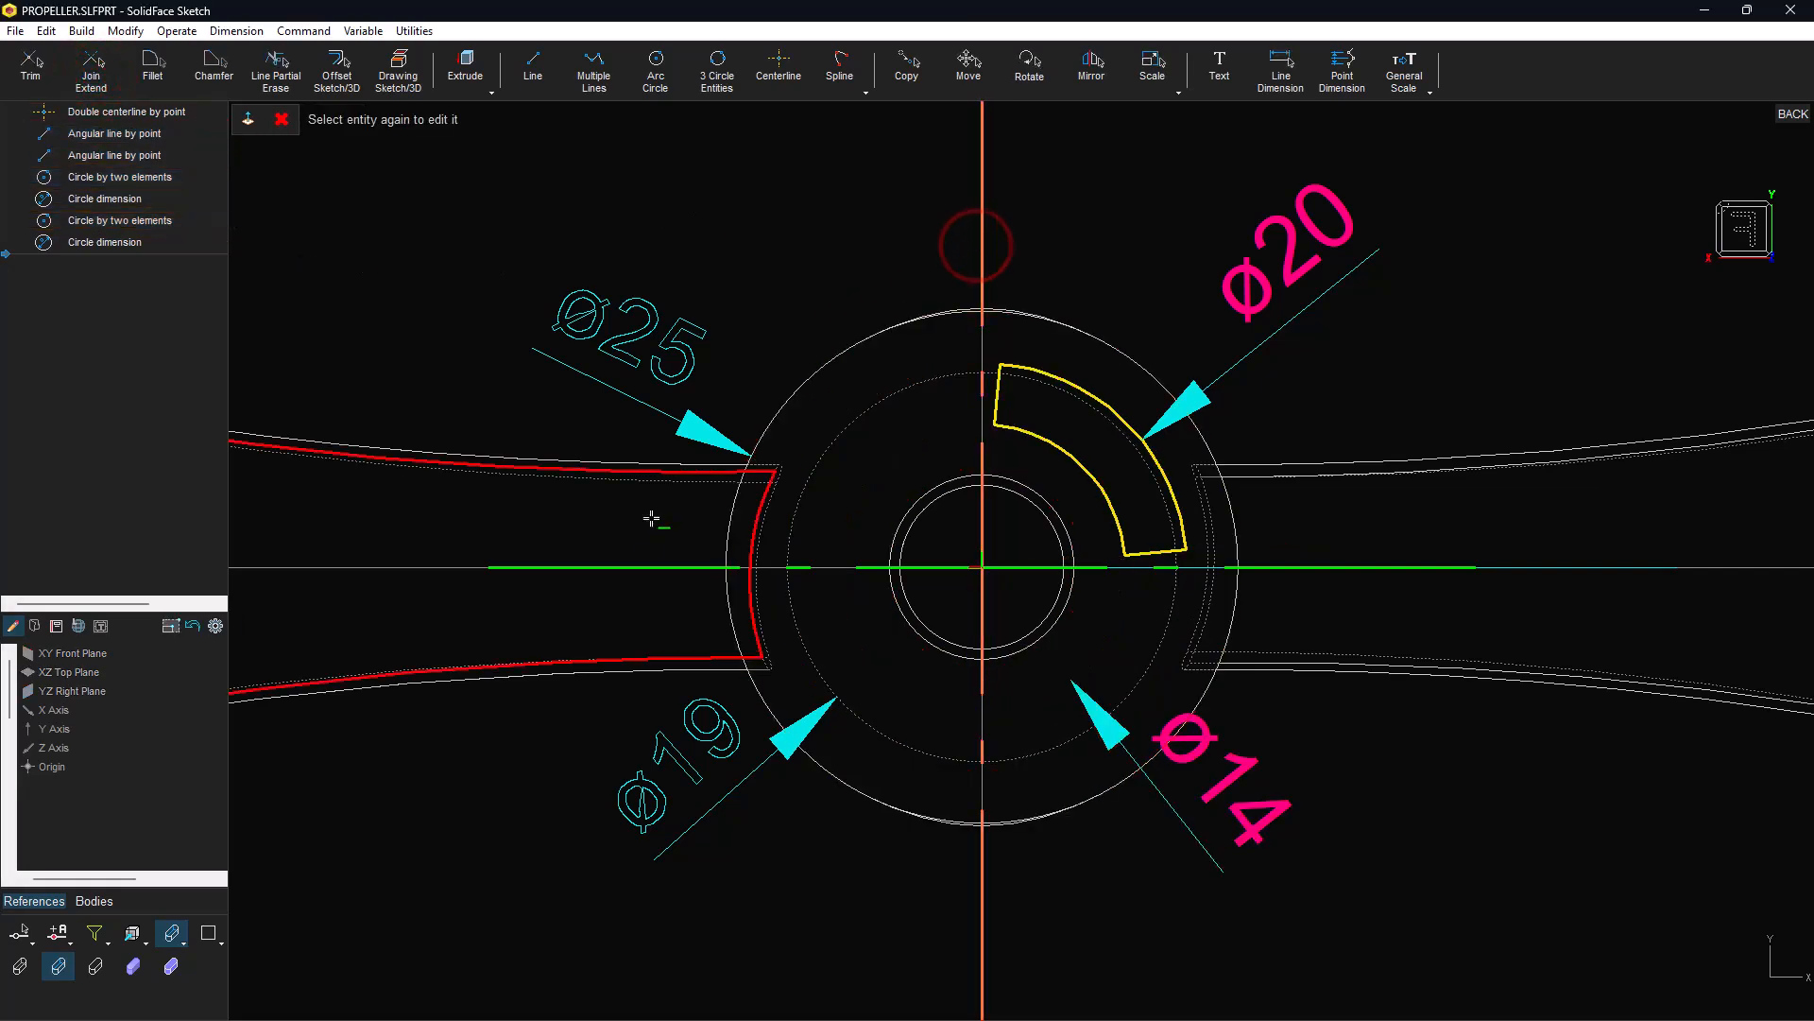
pyautogui.click(635, 565)
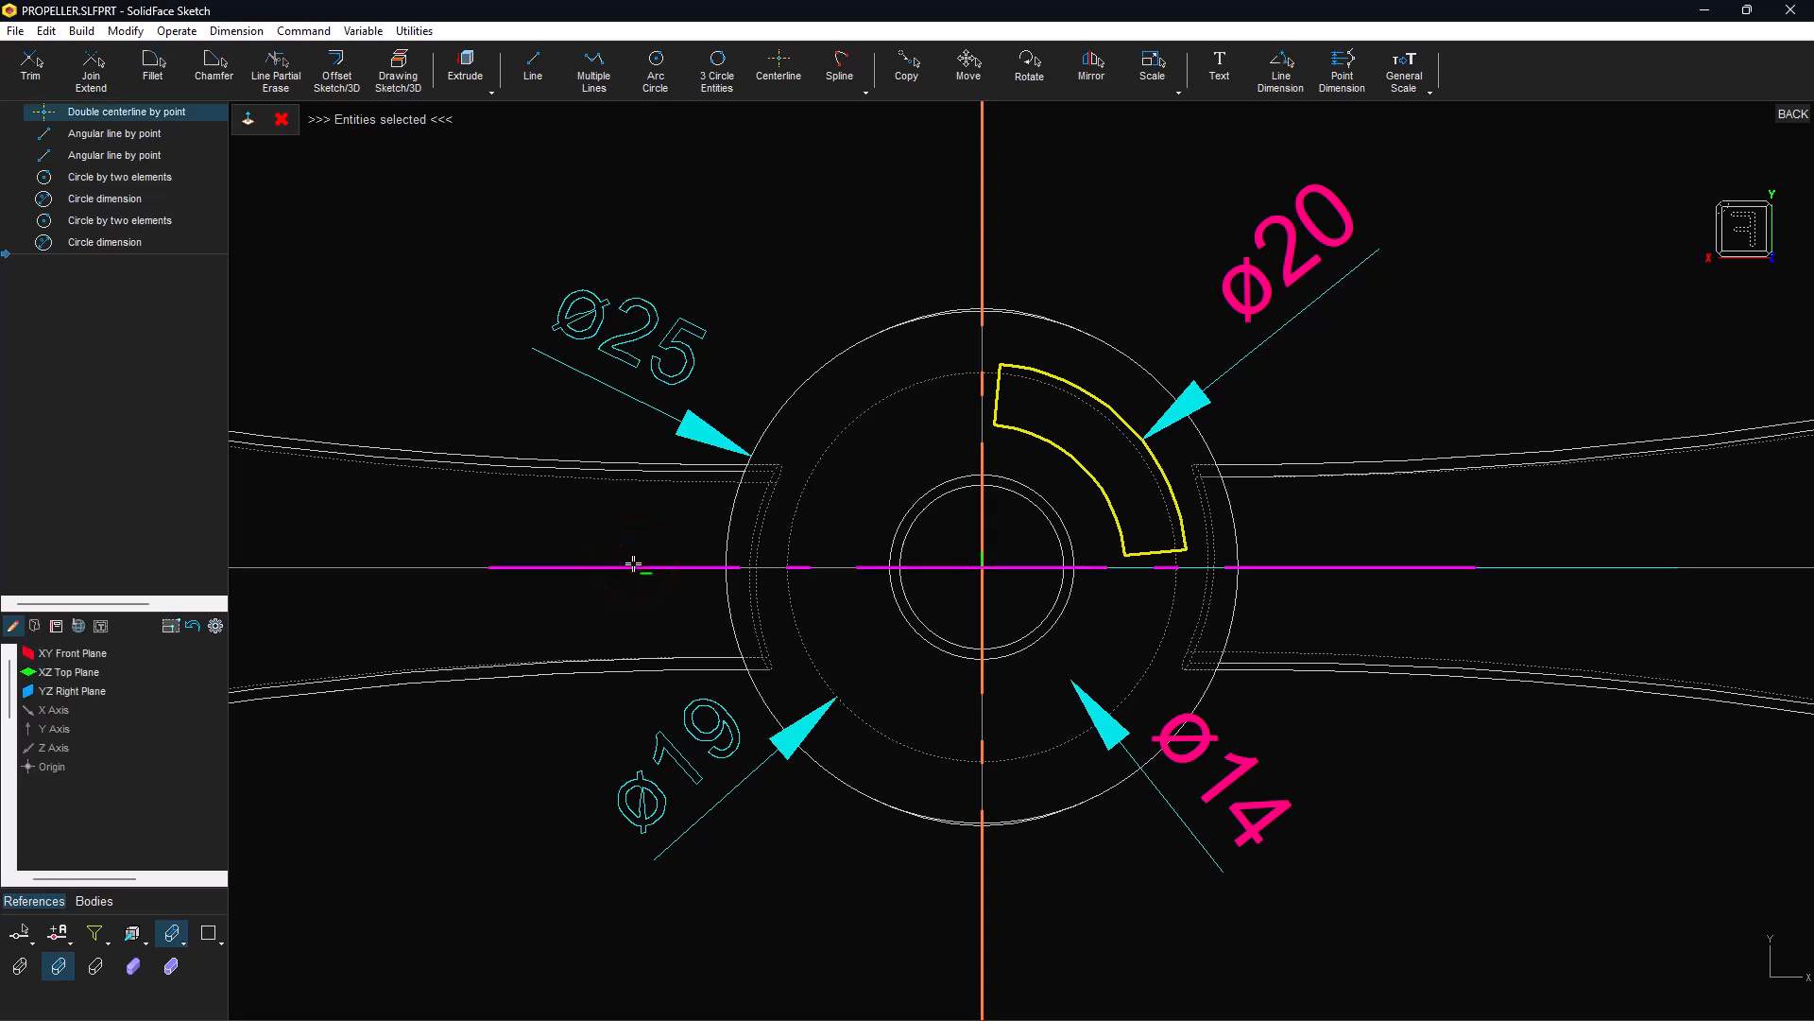
pyautogui.press('Delete')
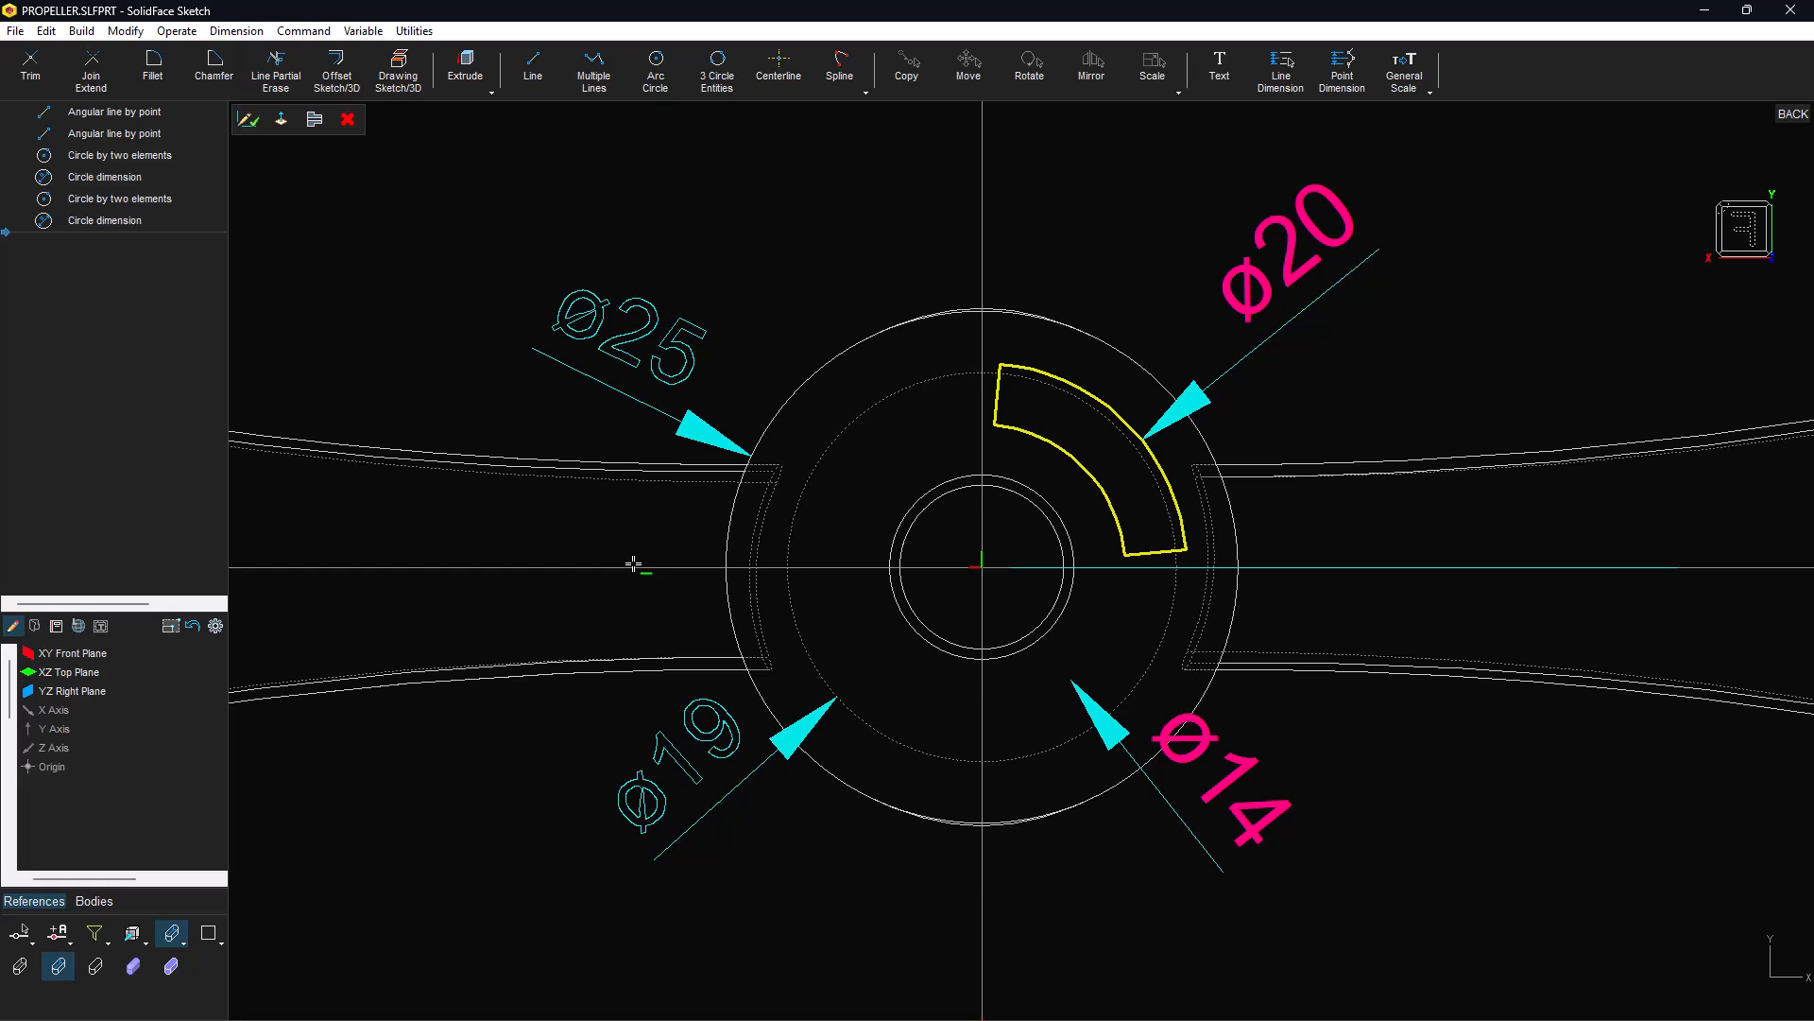
# Extrude the arc-shaped profile as a cut 4 mm deep into the hub's large end face.
pyautogui.moveTo(652, 548); pyautogui.dragTo(774, 620, button='middle')
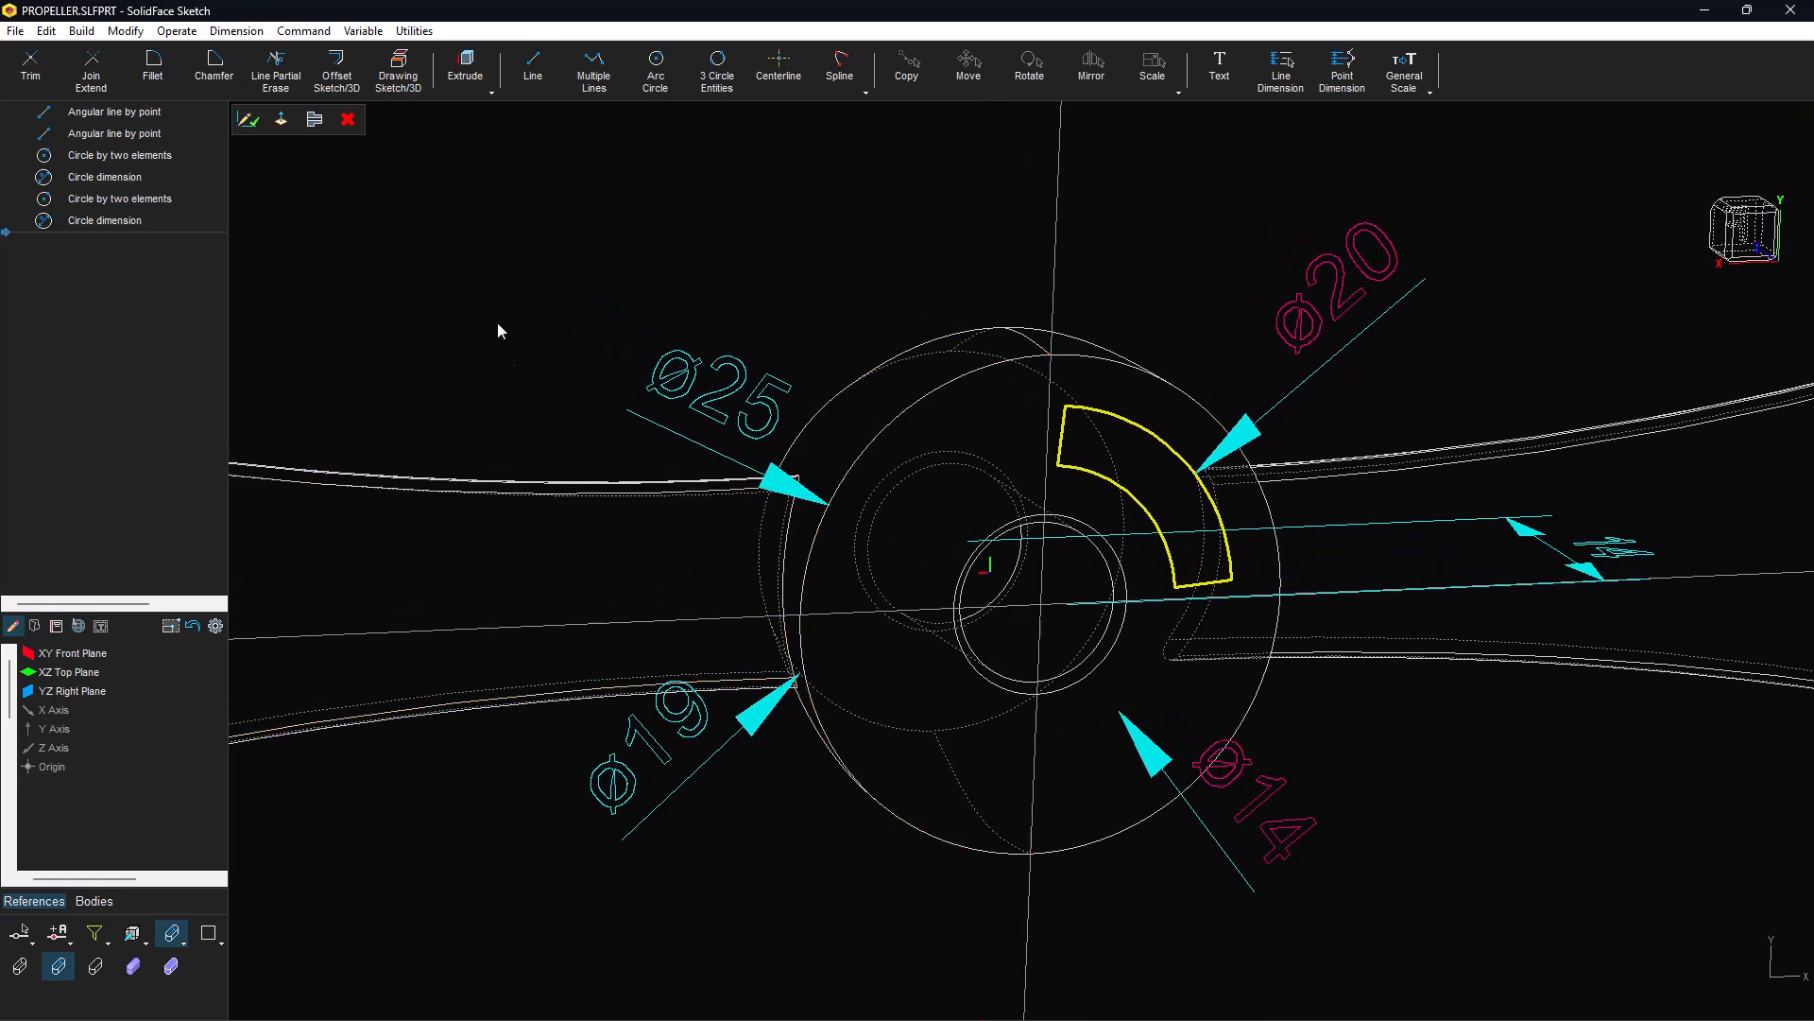
pyautogui.click(465, 68)
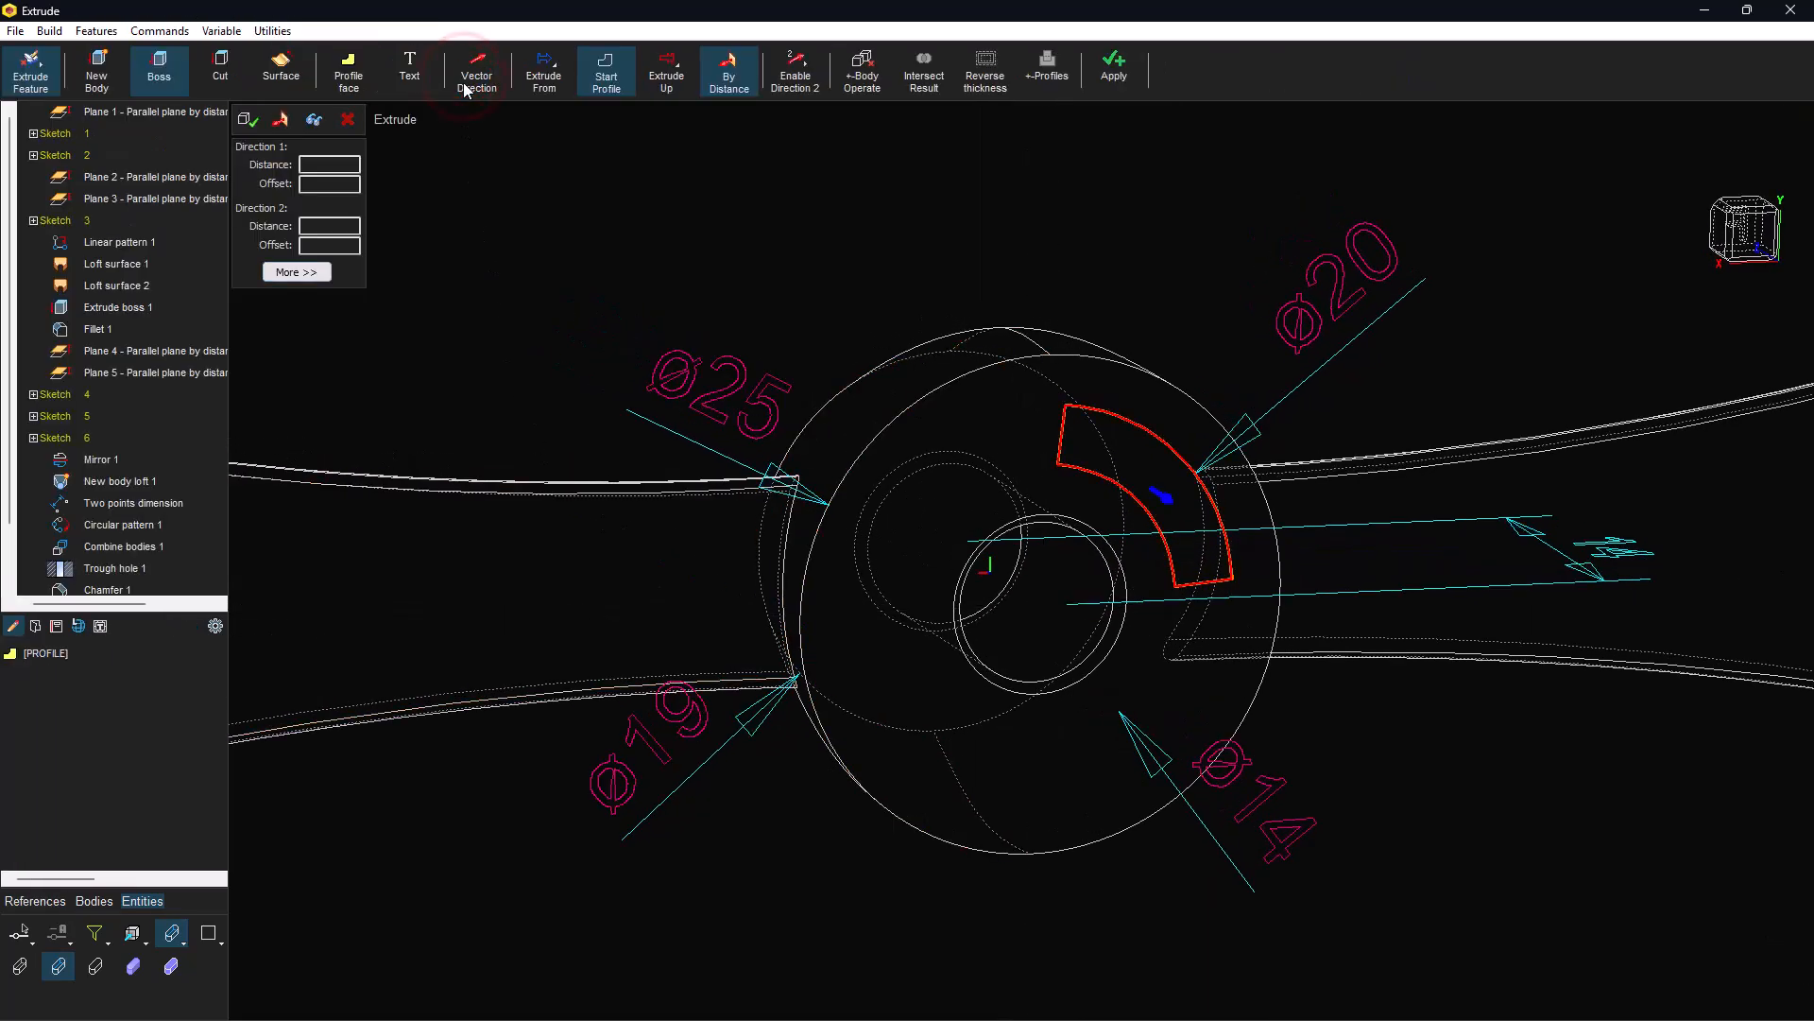
pyautogui.click(220, 68)
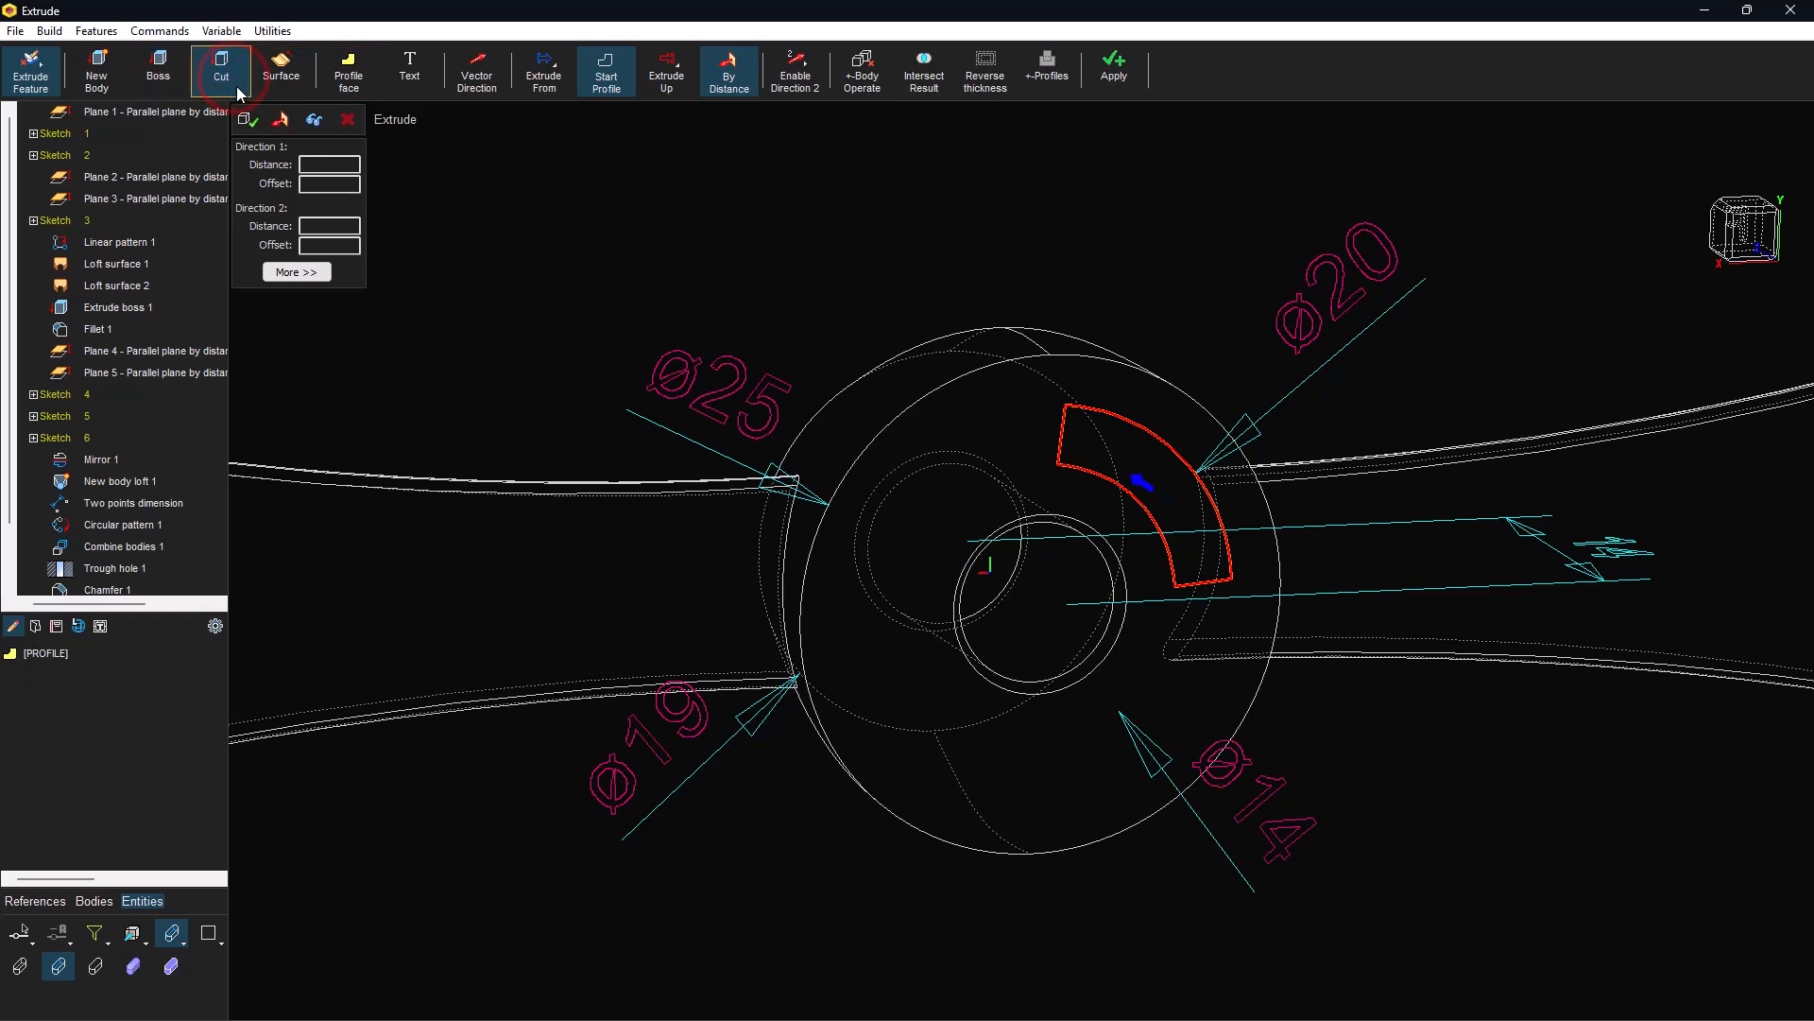
pyautogui.moveTo(1140, 482); pyautogui.dragTo(1120, 467)
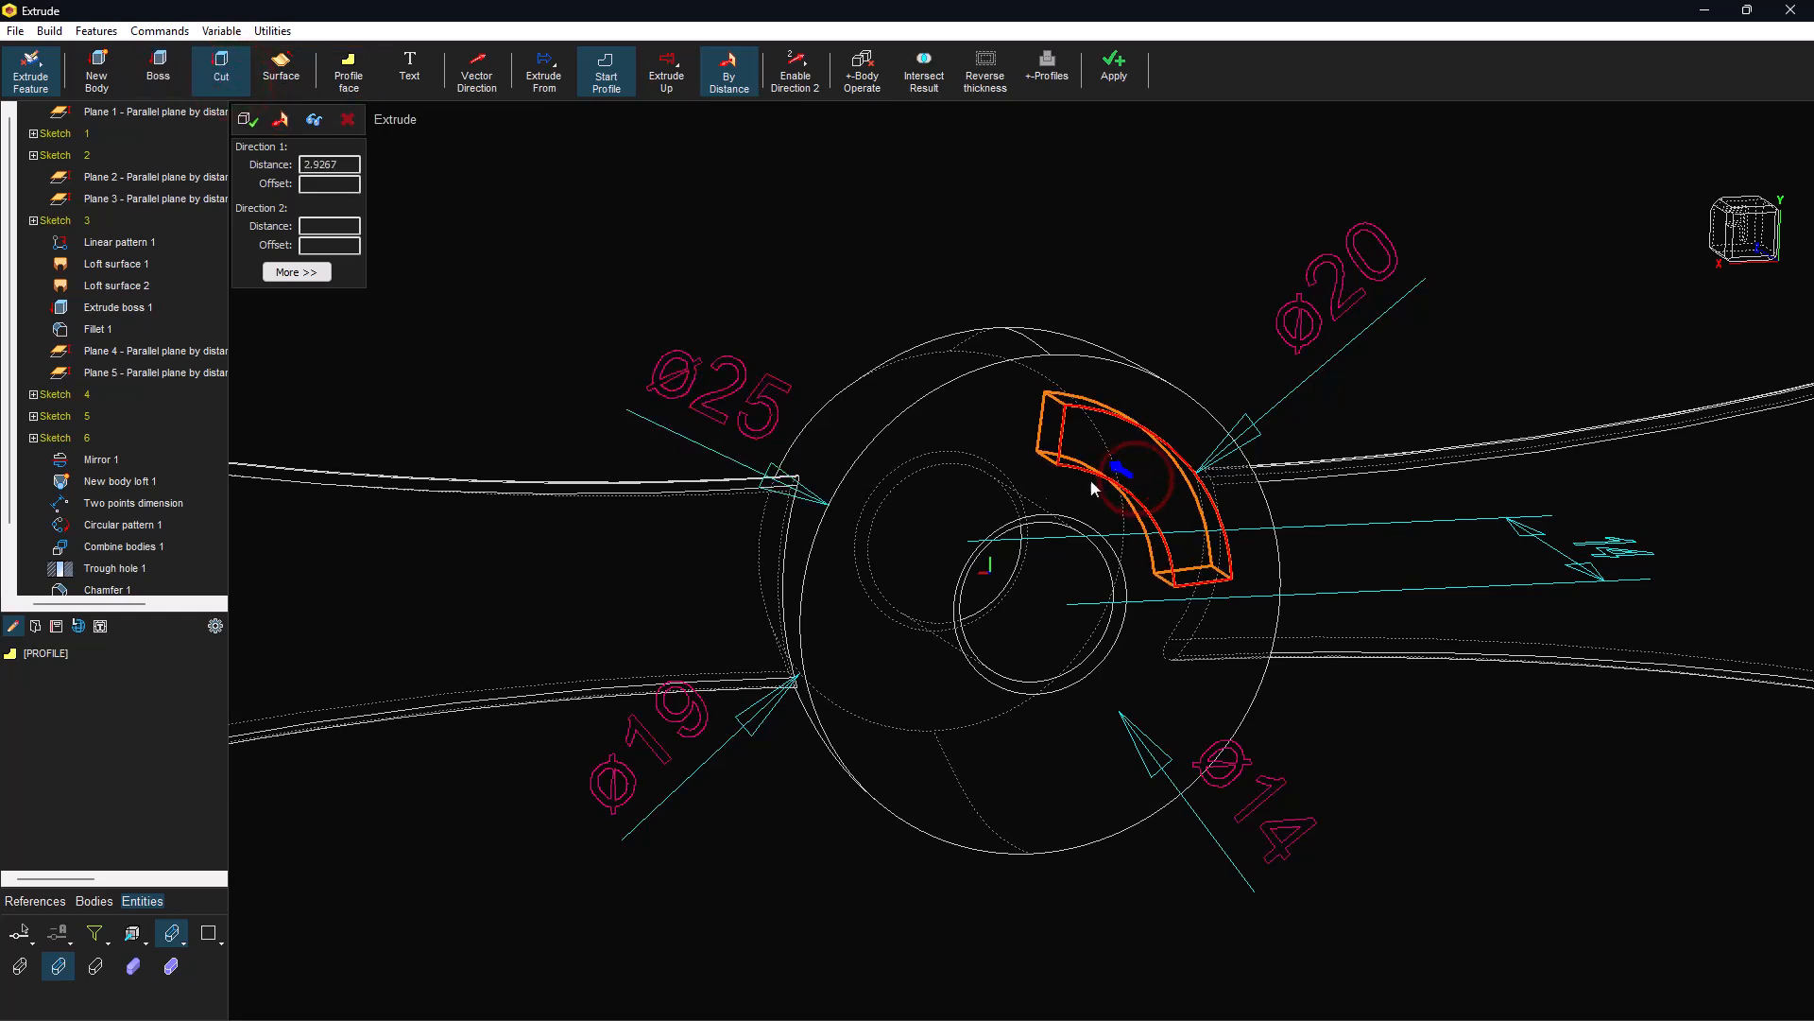
pyautogui.click(171, 966)
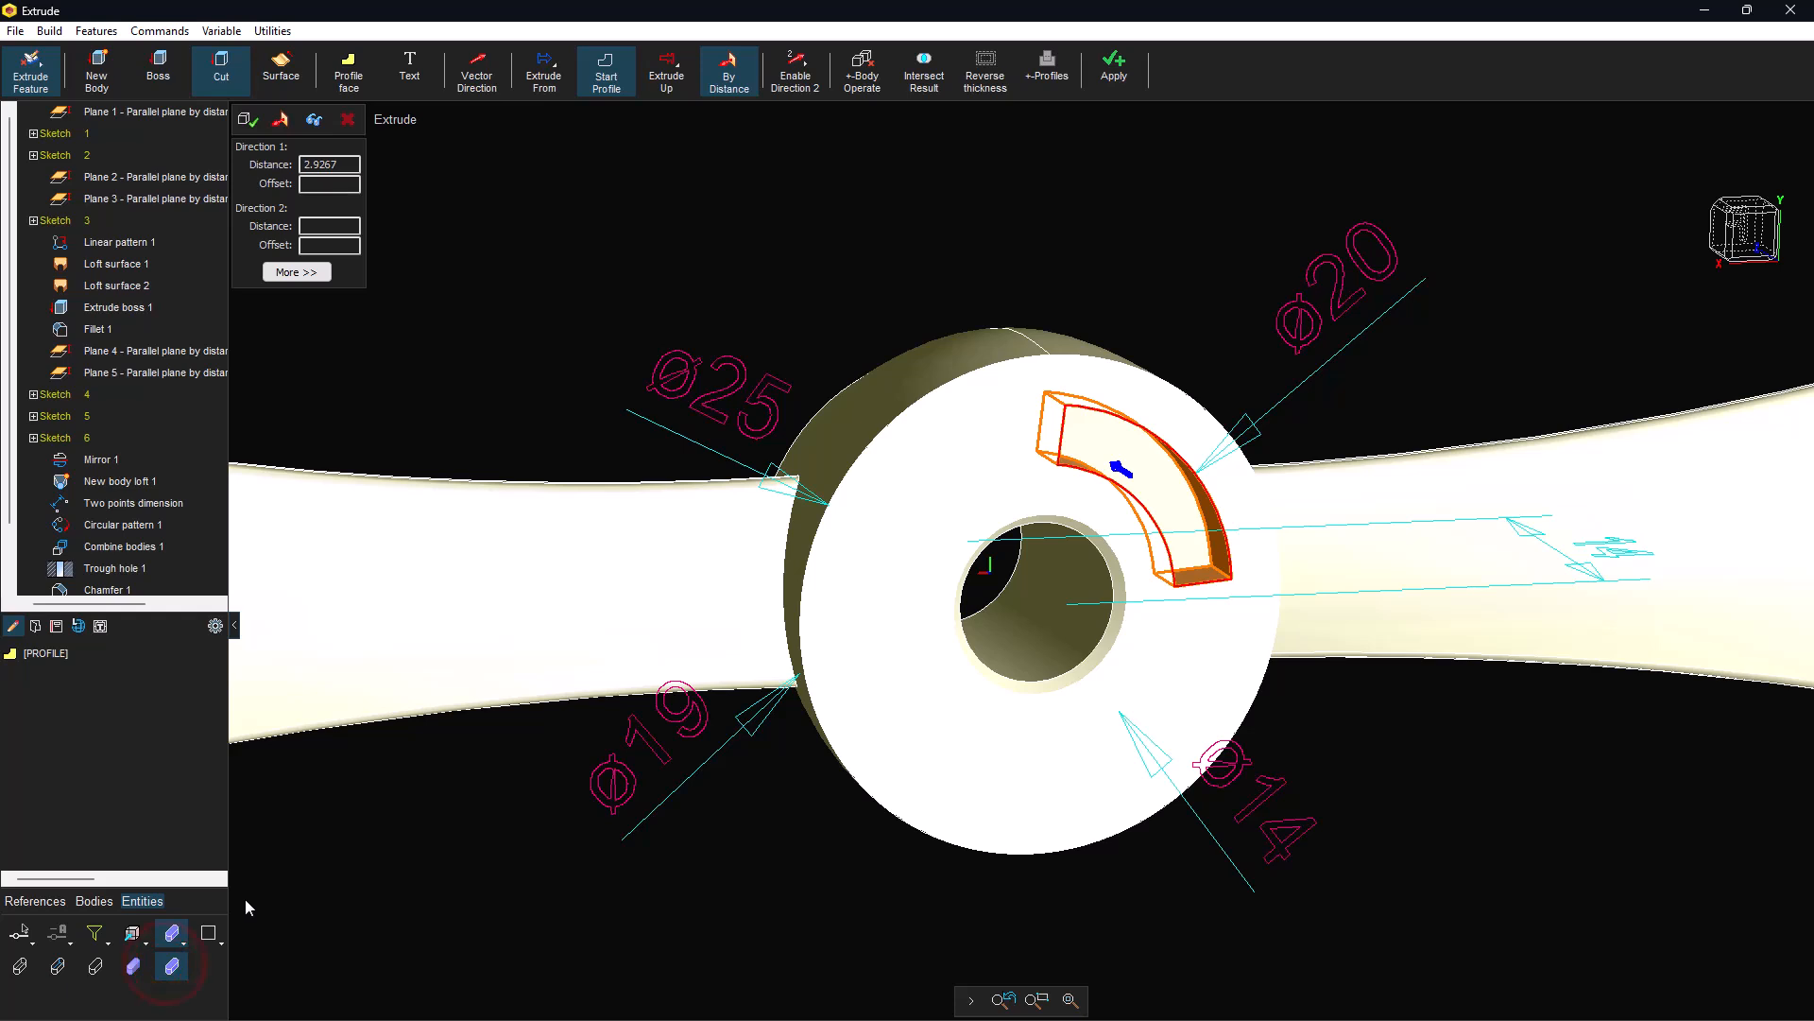
pyautogui.click(58, 966)
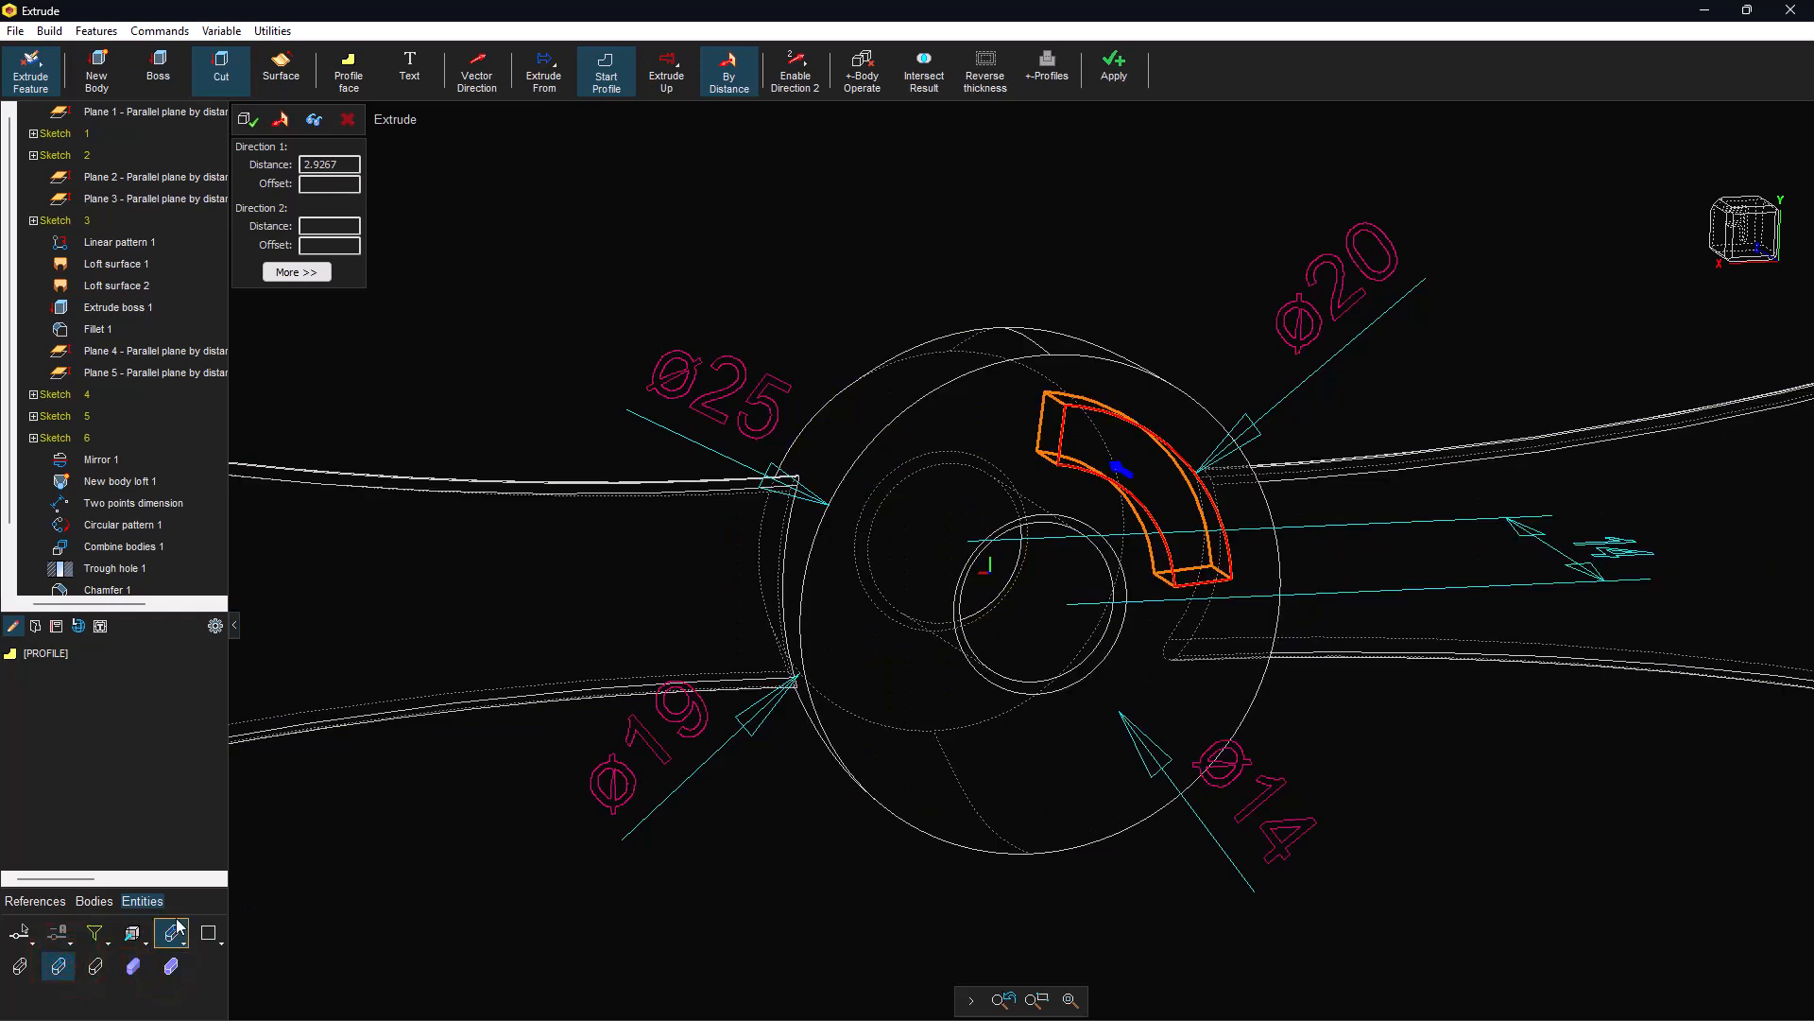
pyautogui.moveTo(1096, 612); pyautogui.dragTo(1196, 593, button='middle')
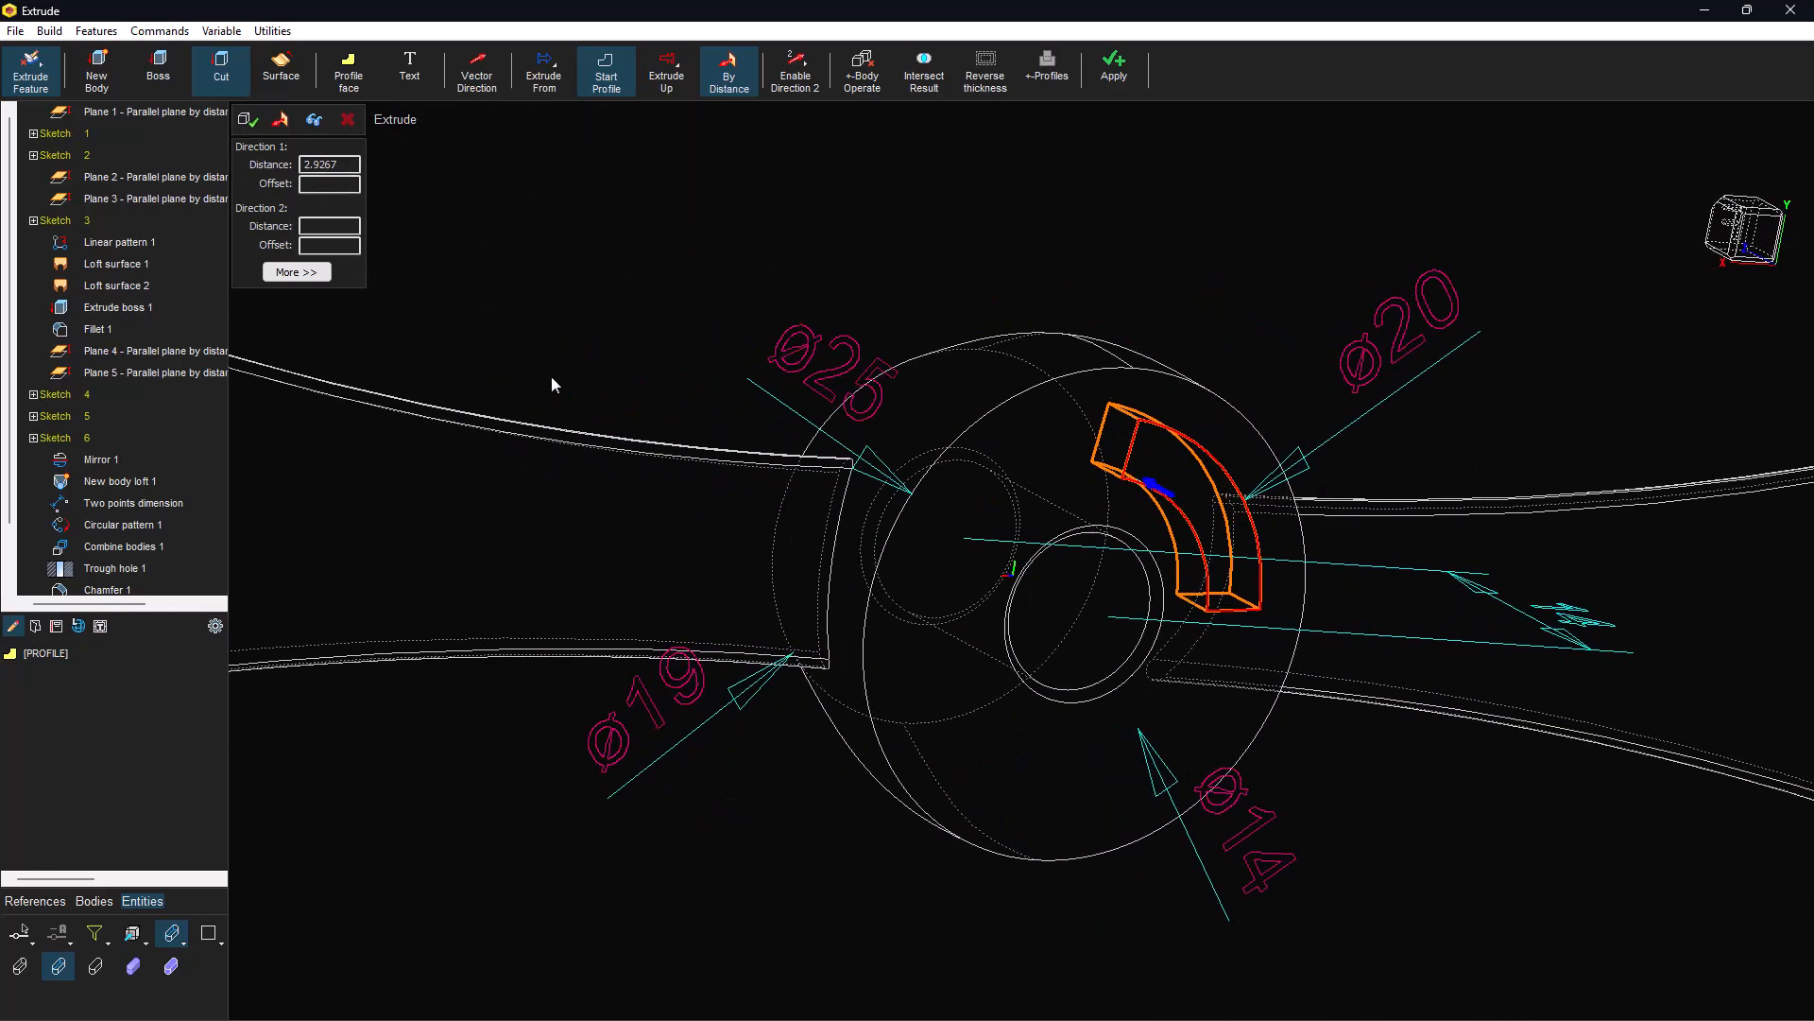
pyautogui.doubleClick(329, 165)
pyautogui.write('4')
pyautogui.click(314, 120)
pyautogui.click(248, 120)
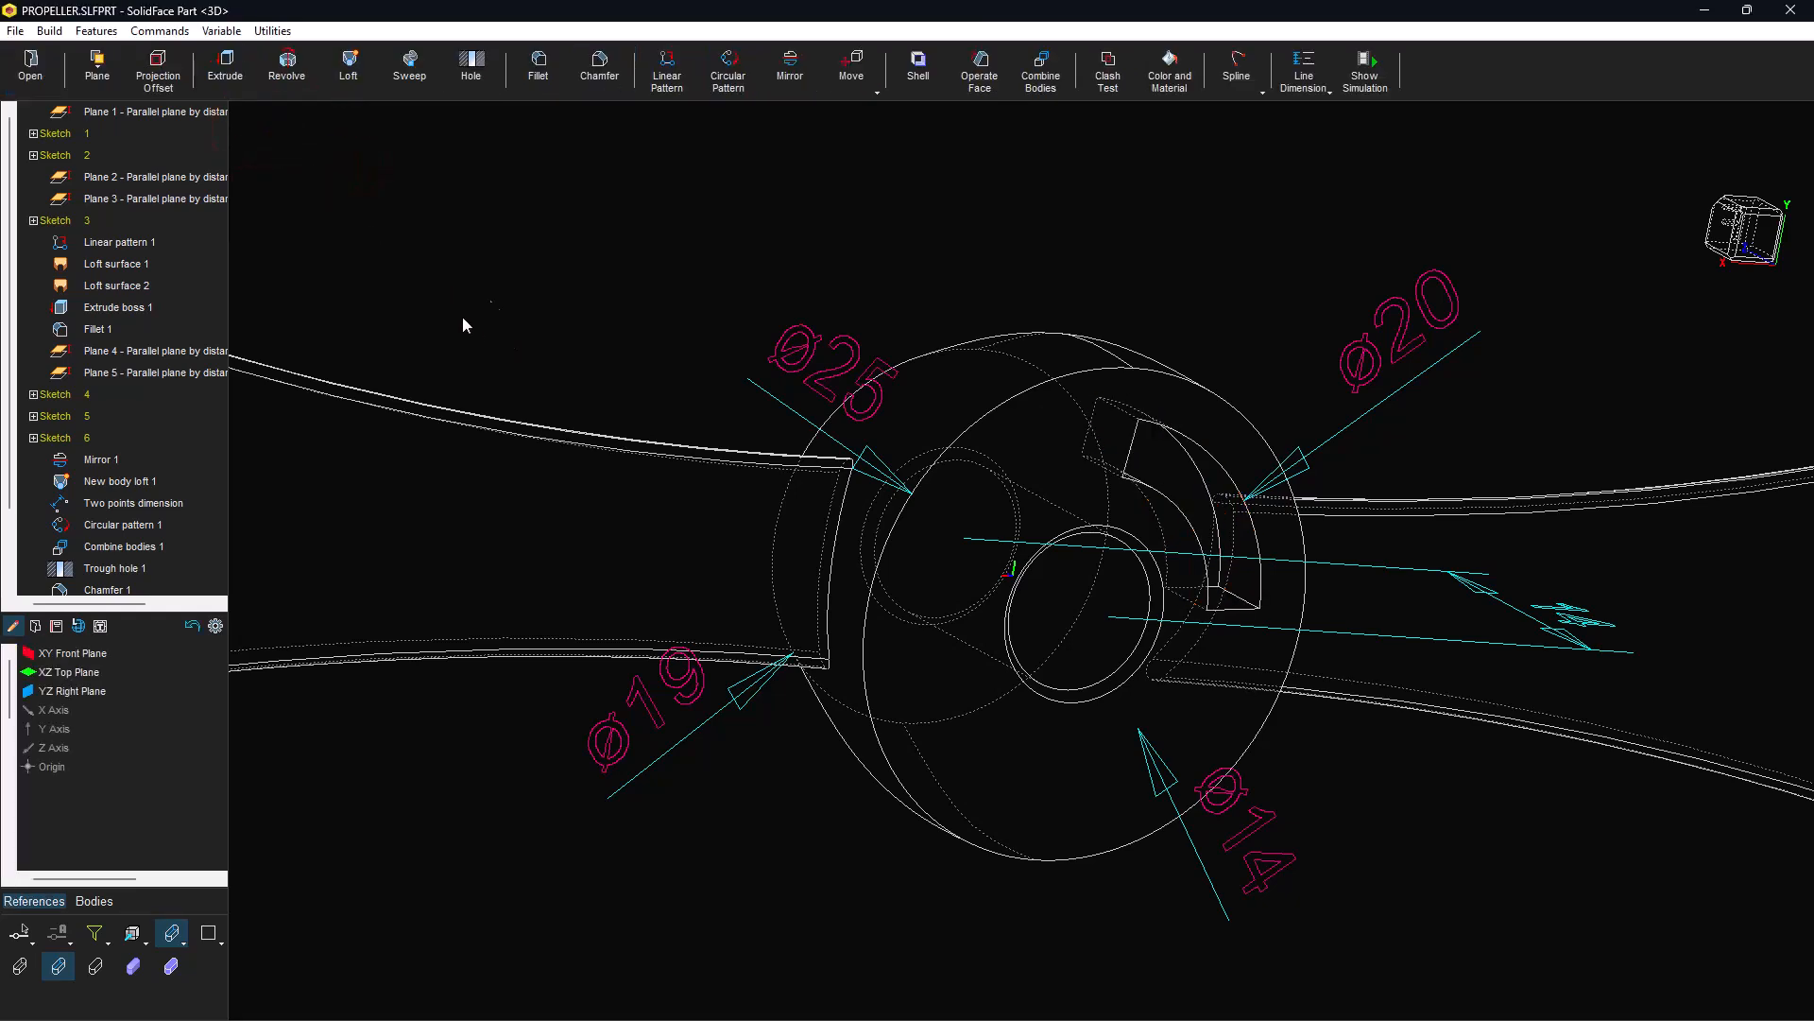
# Create a circular pattern of the extruded cut around the hub hole's axis with quantity 4 and angle 90.
pyautogui.click(718, 71)
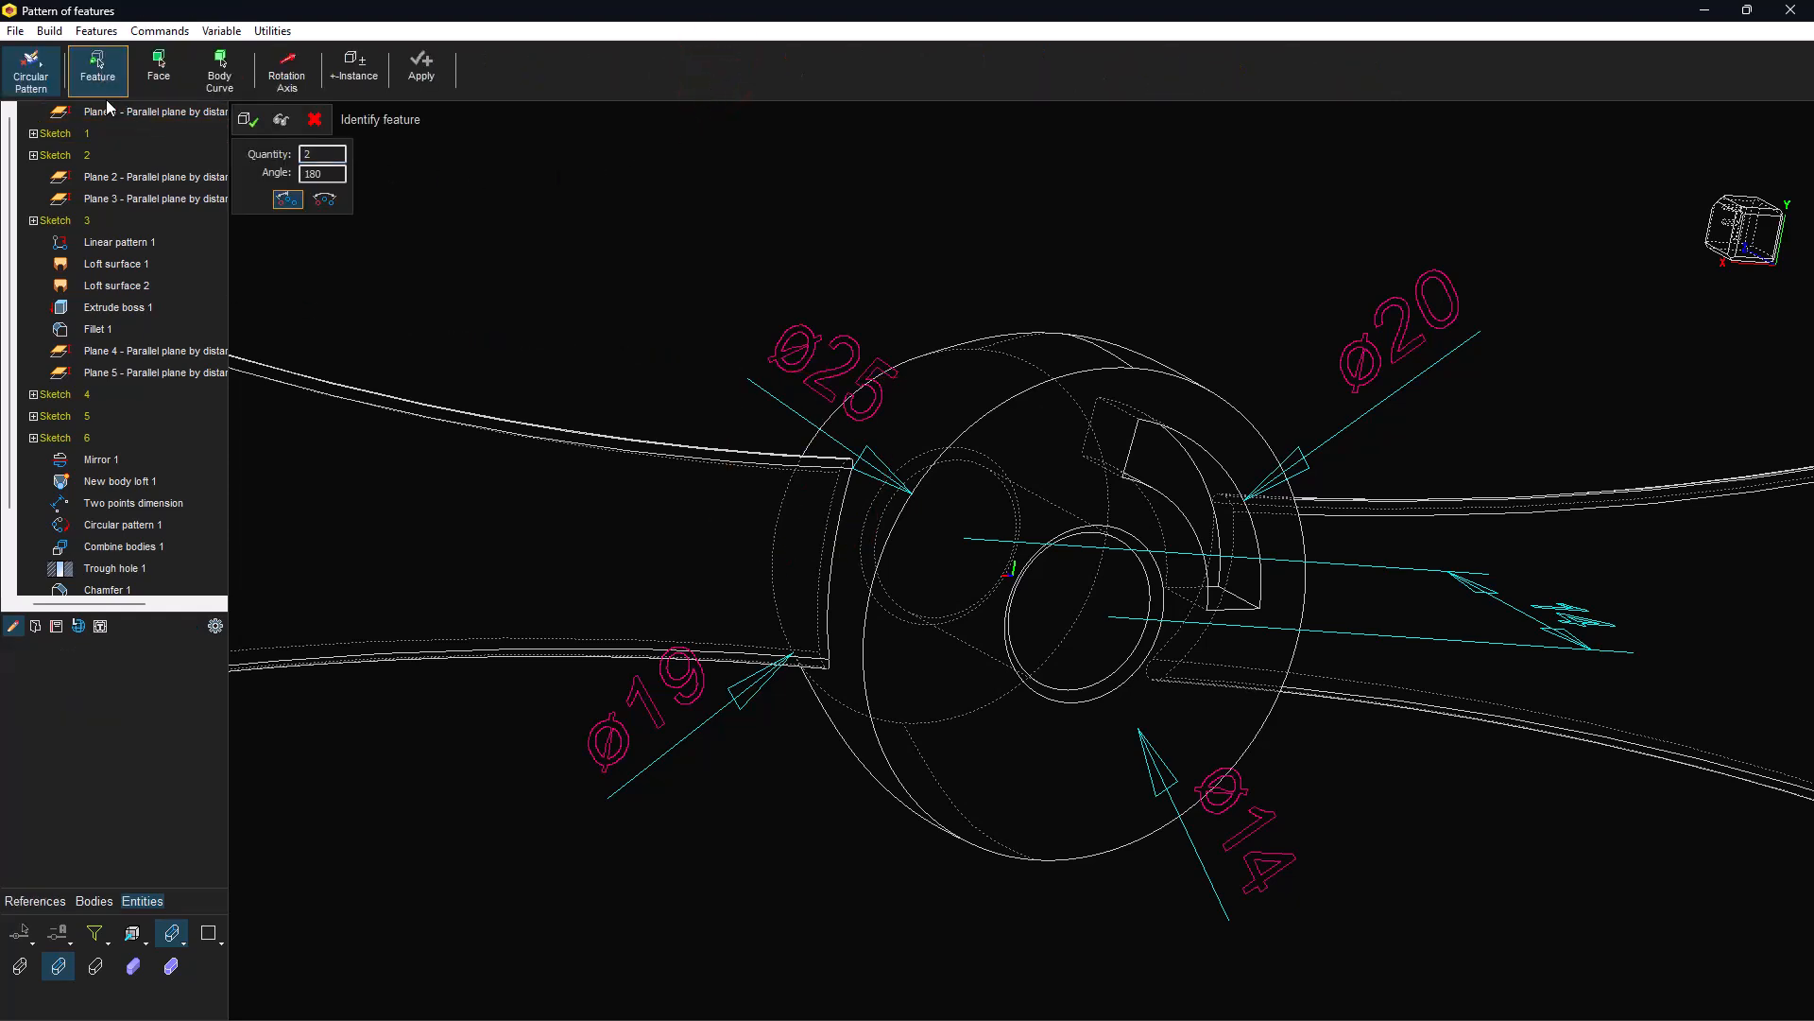
pyautogui.scroll(-2, 123, 501)
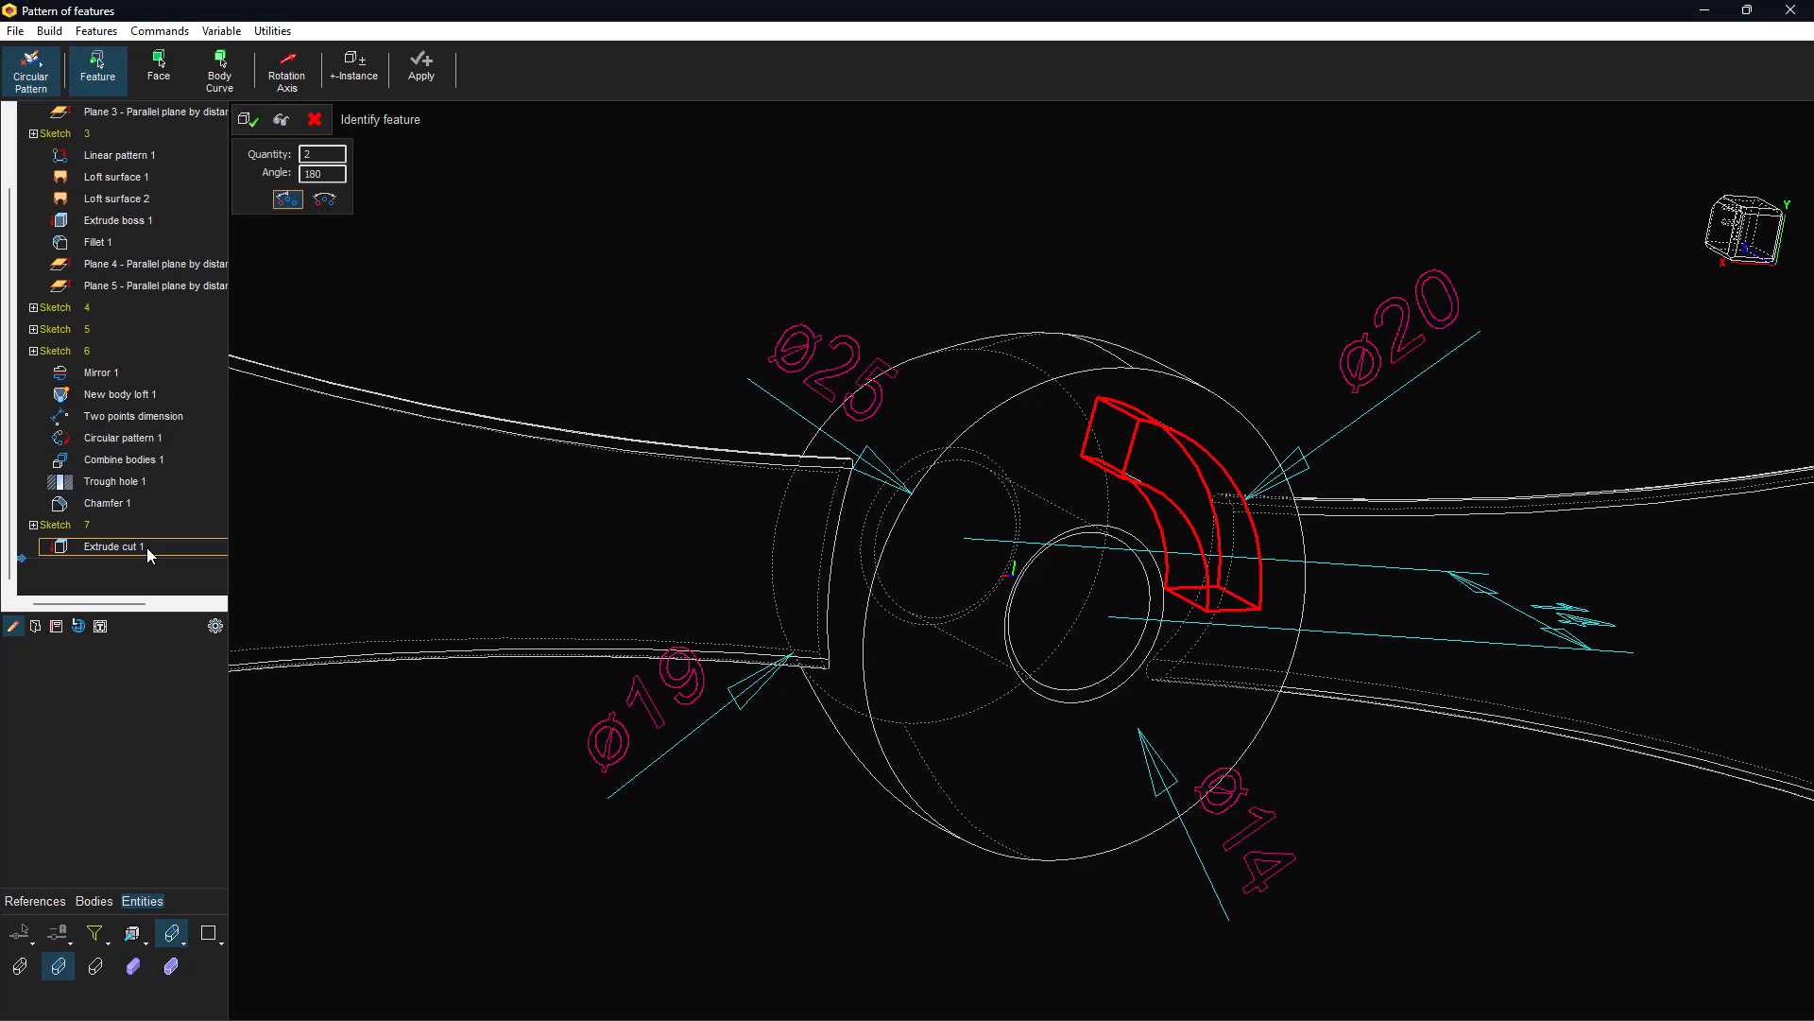
pyautogui.click(146, 547)
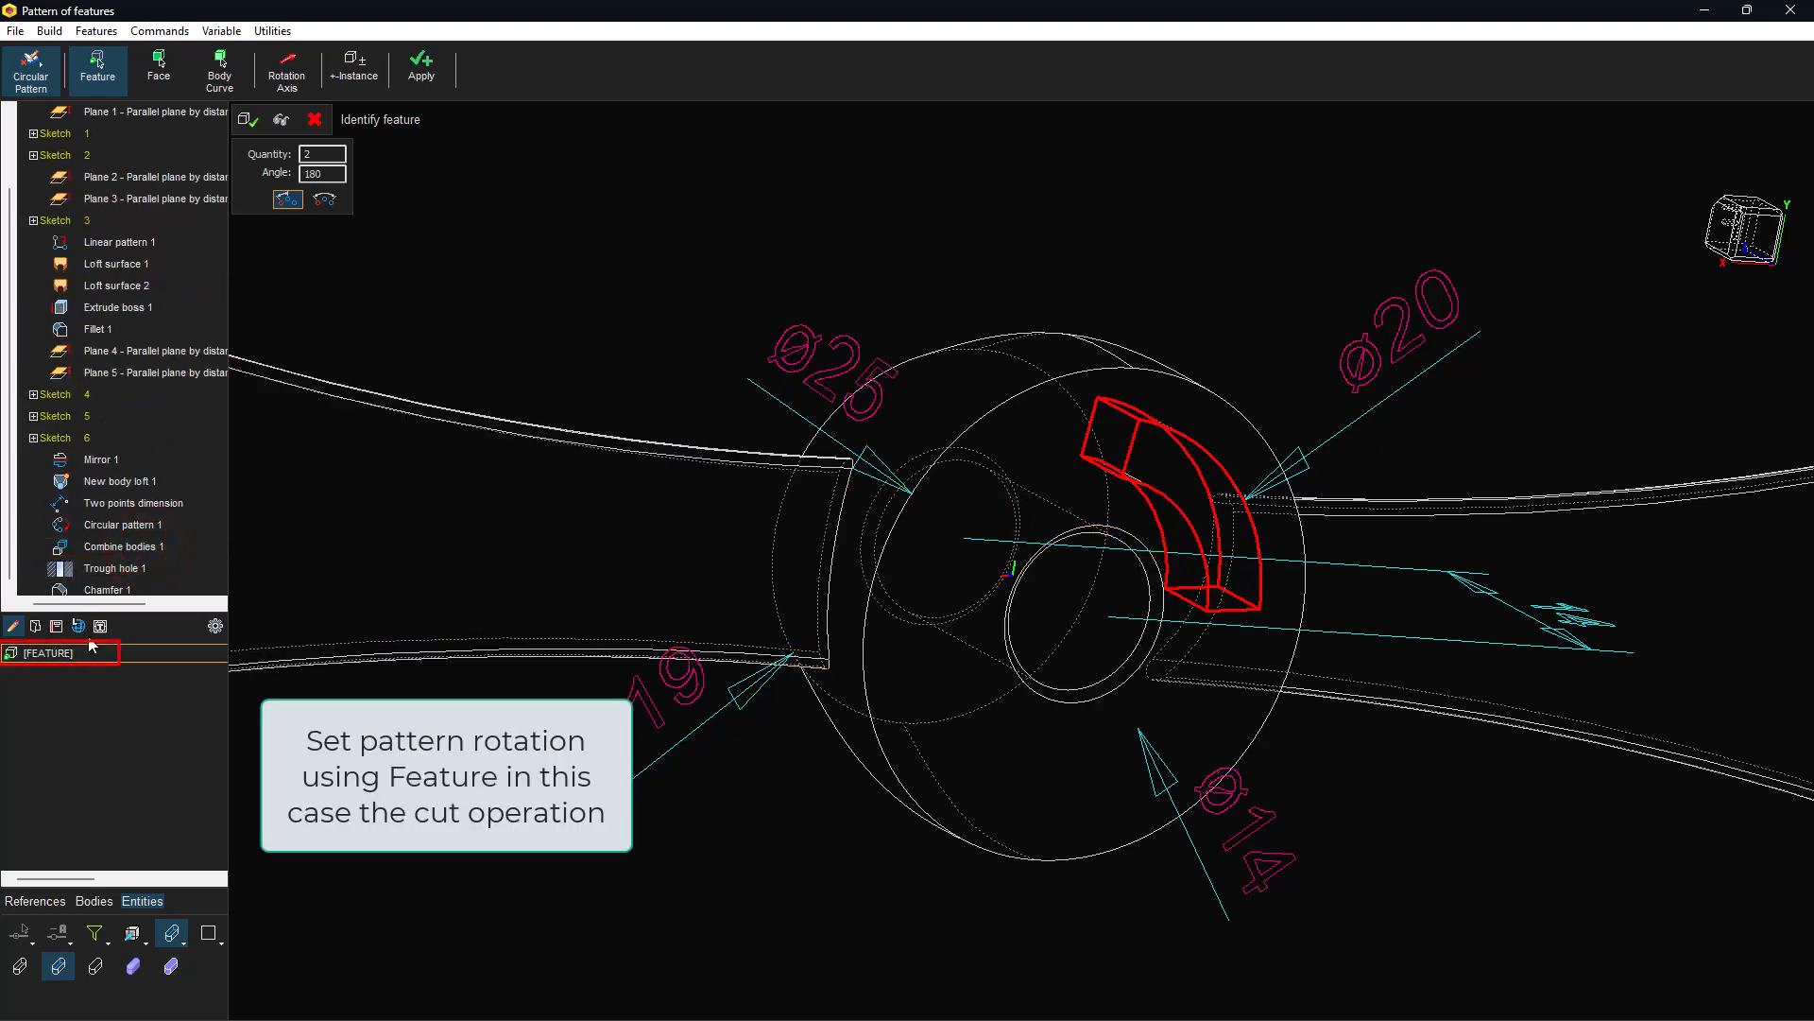
pyautogui.click(288, 71)
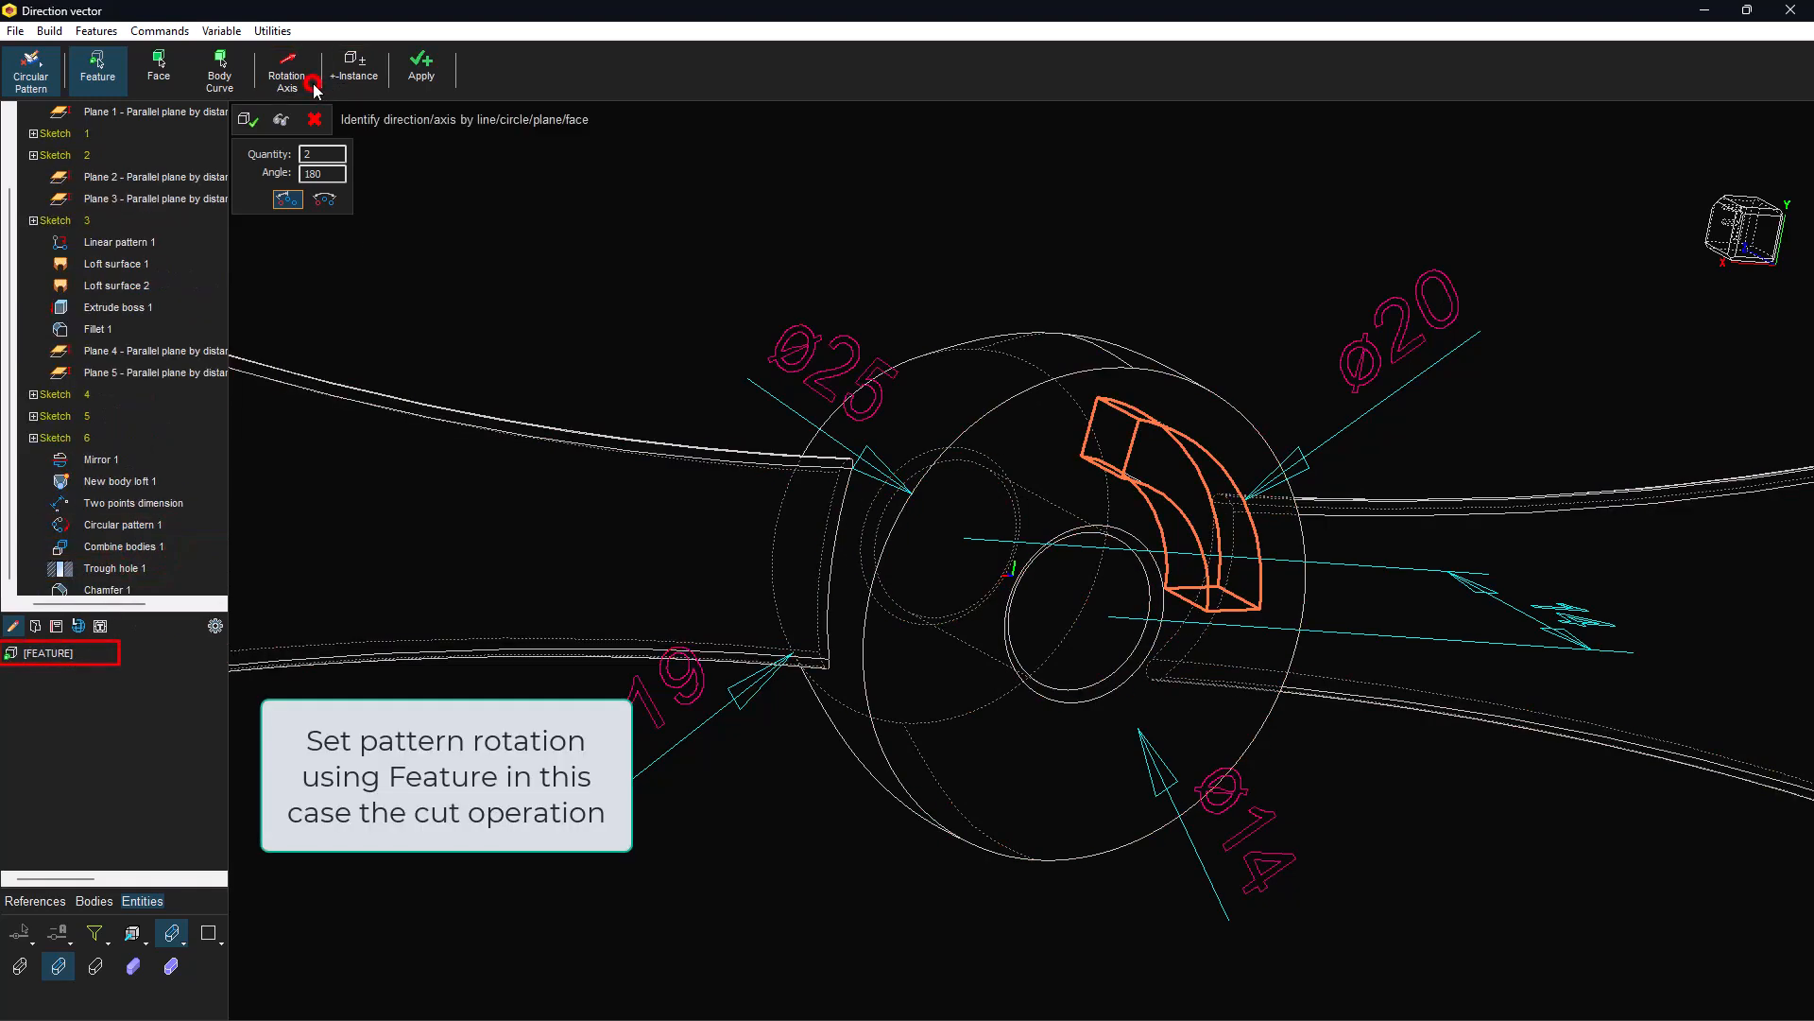
pyautogui.click(1073, 529)
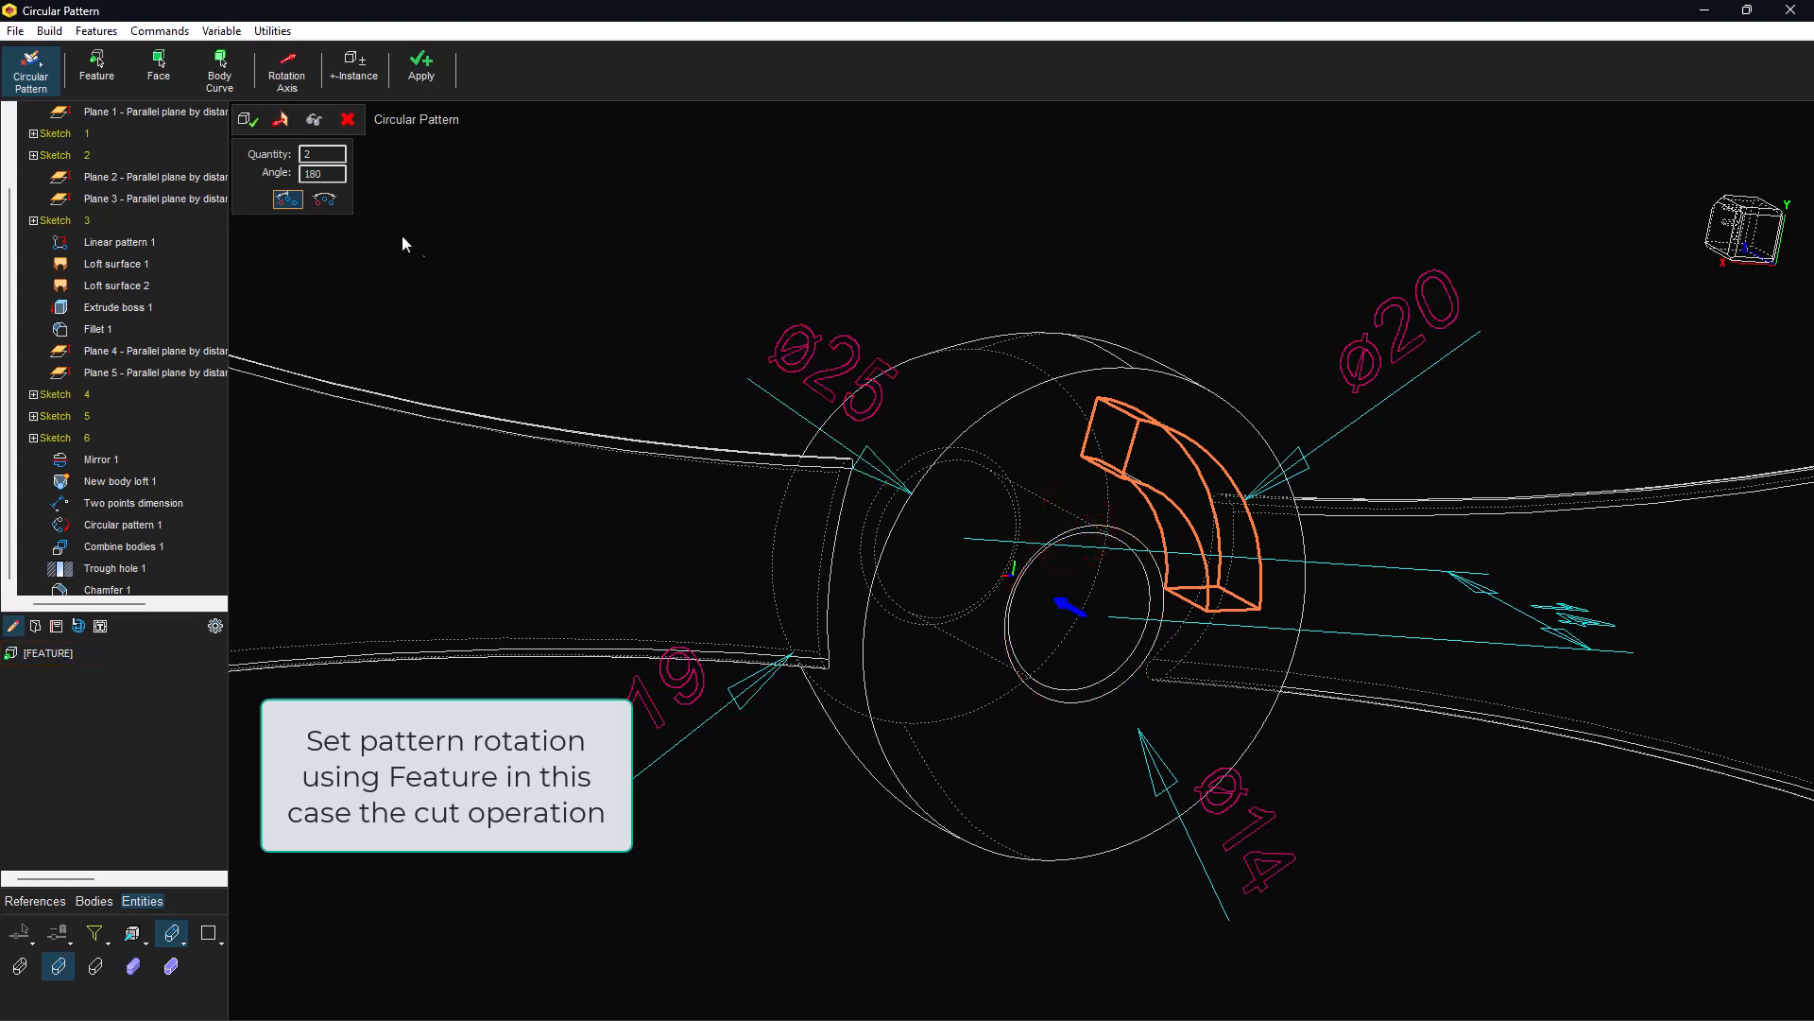
pyautogui.click(323, 154)
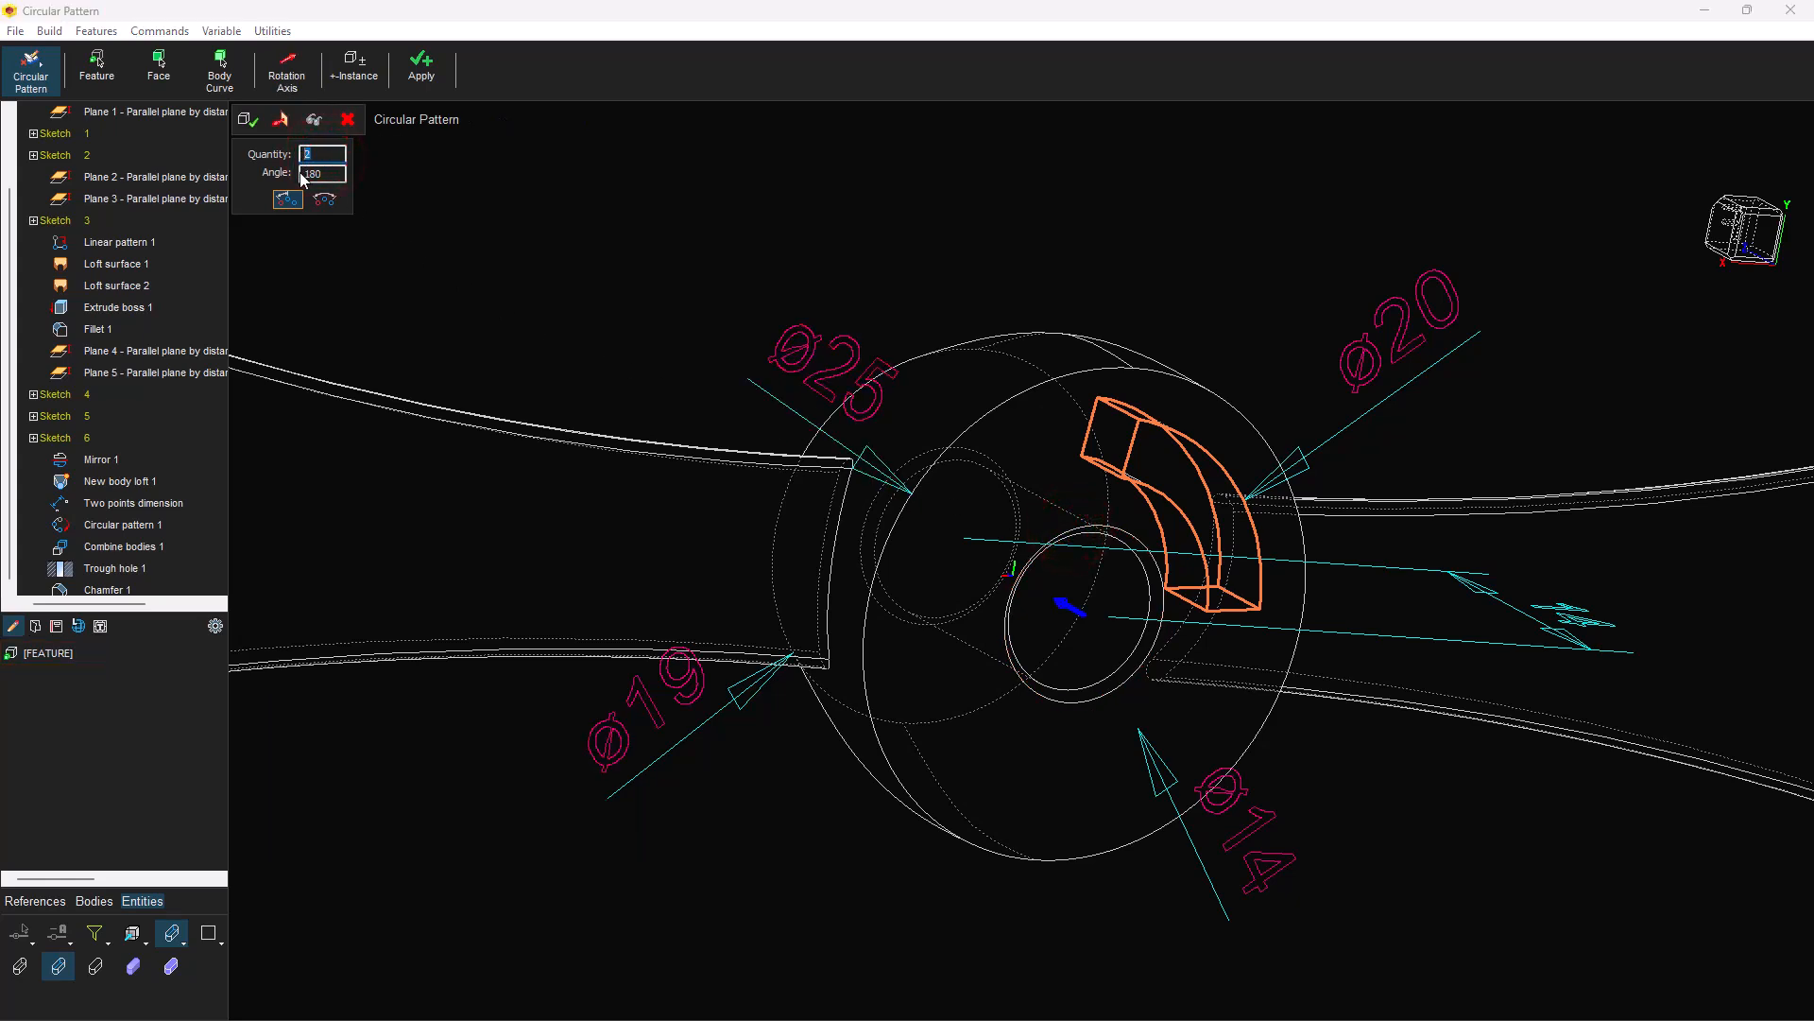
pyautogui.doubleClick(328, 173)
pyautogui.click(321, 121)
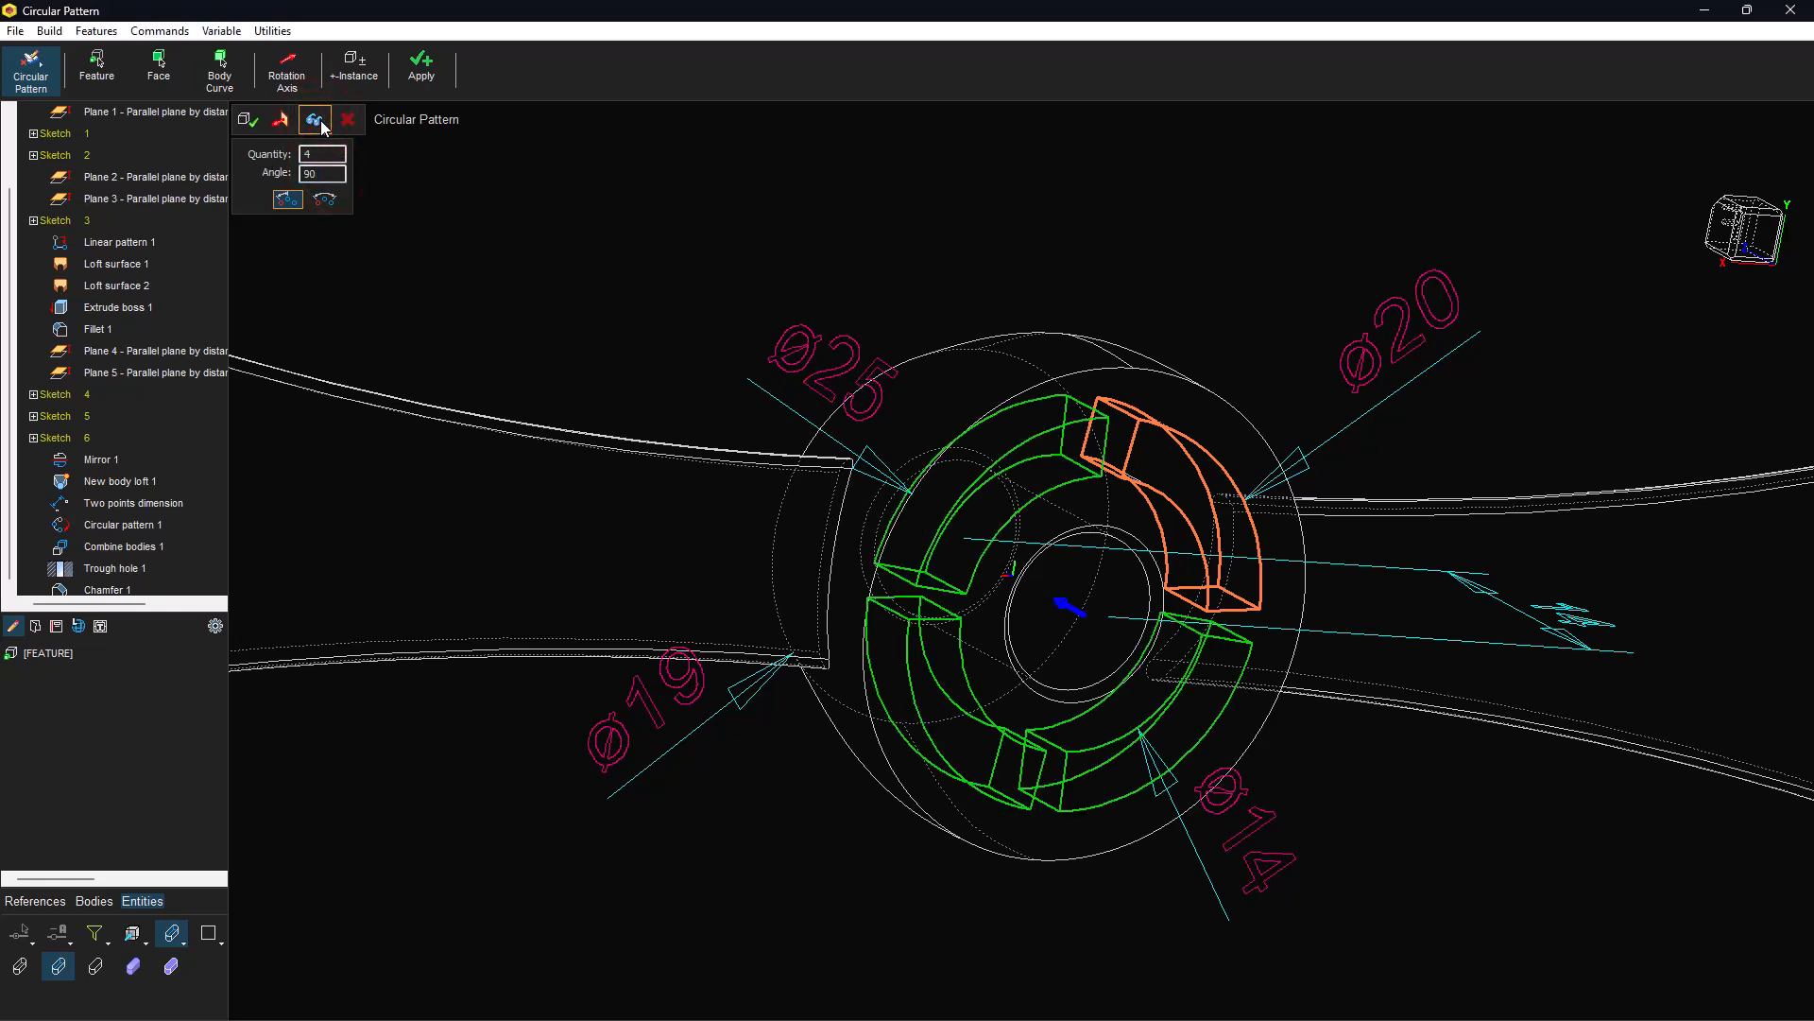
pyautogui.click(250, 120)
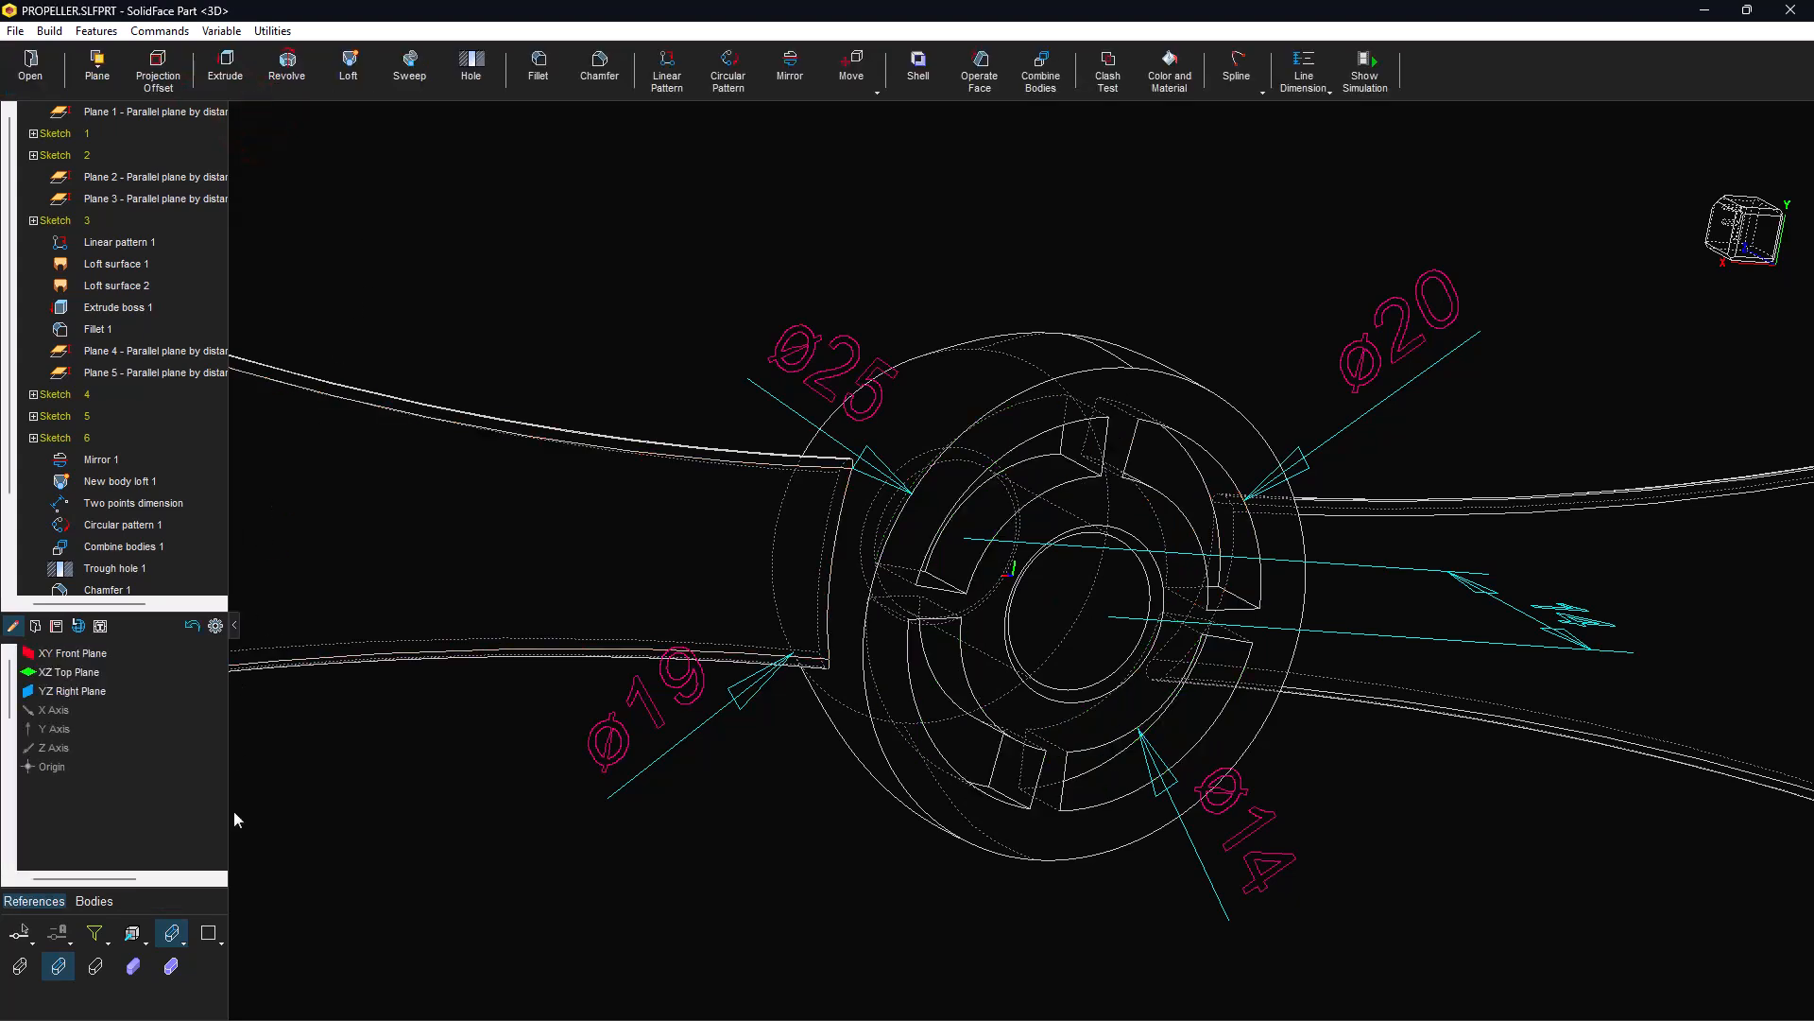
# Examine the hub pockets in shaded display, and show the whole propeller in isometric view with hidden lines dashed.
pyautogui.click(172, 963)
pyautogui.moveTo(1161, 631); pyautogui.dragTo(1386, 482, button='middle')
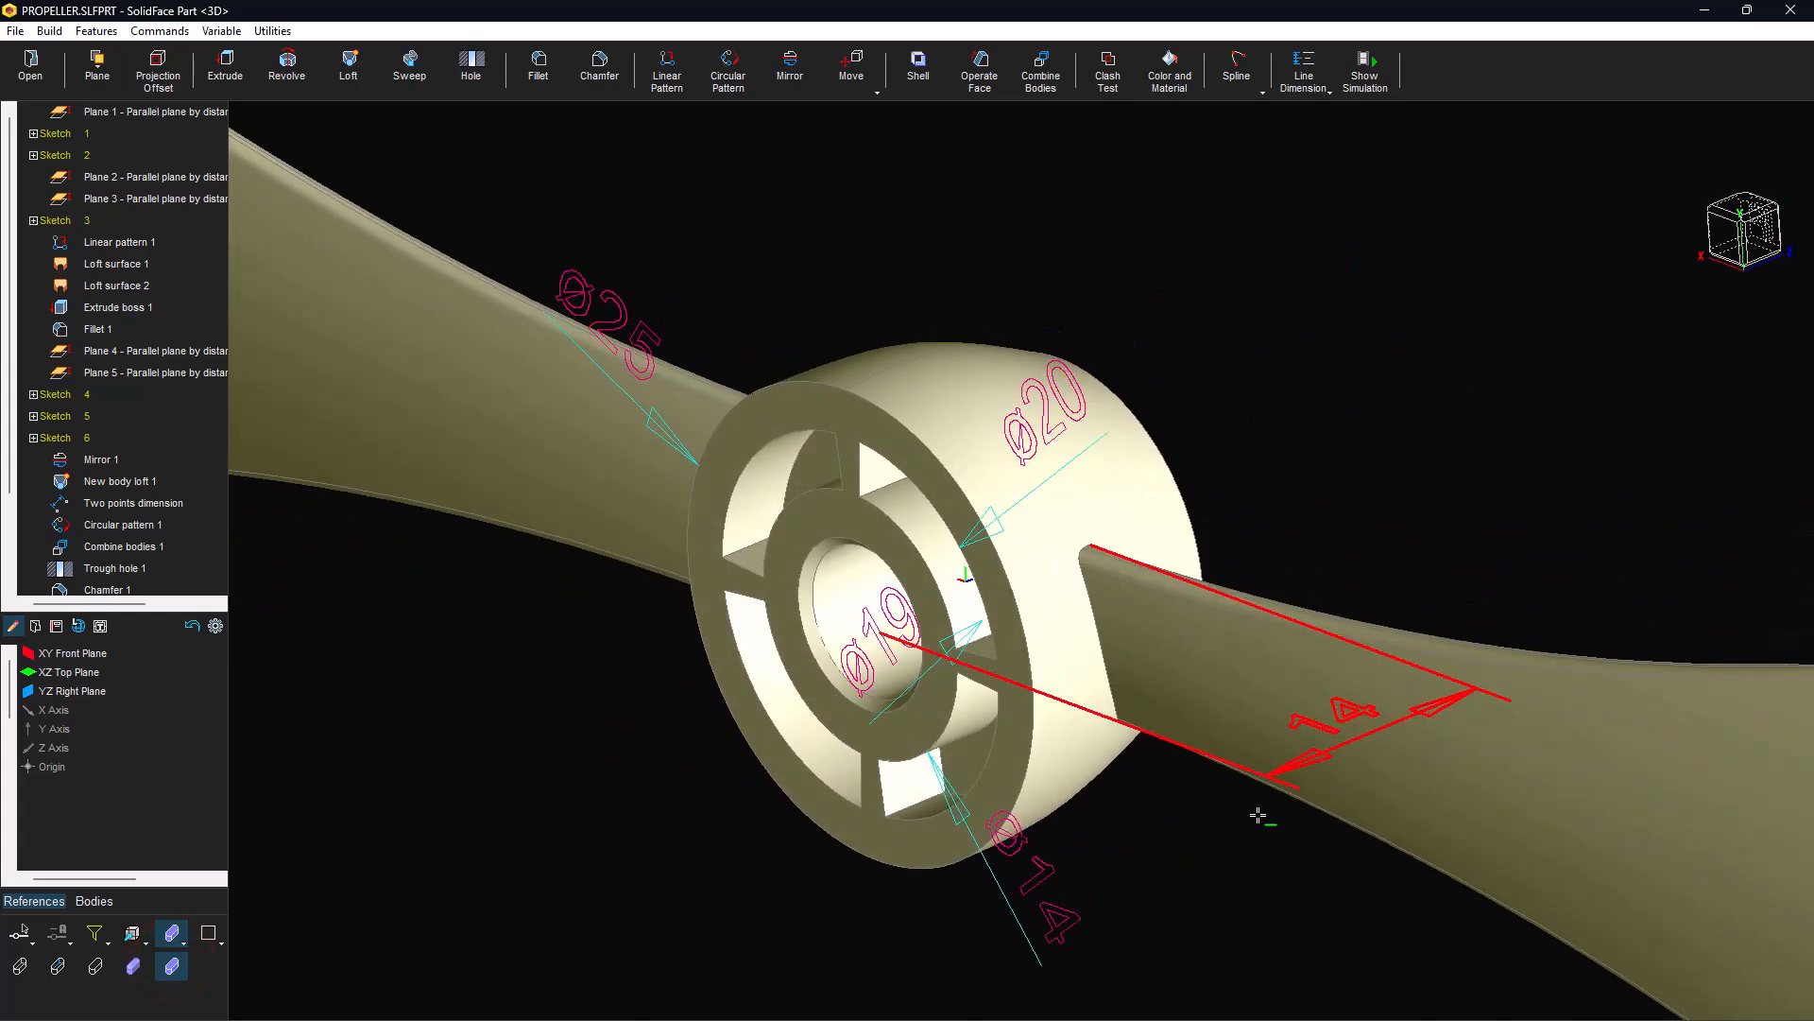
pyautogui.moveTo(1174, 967)
pyautogui.click(1220, 1000)
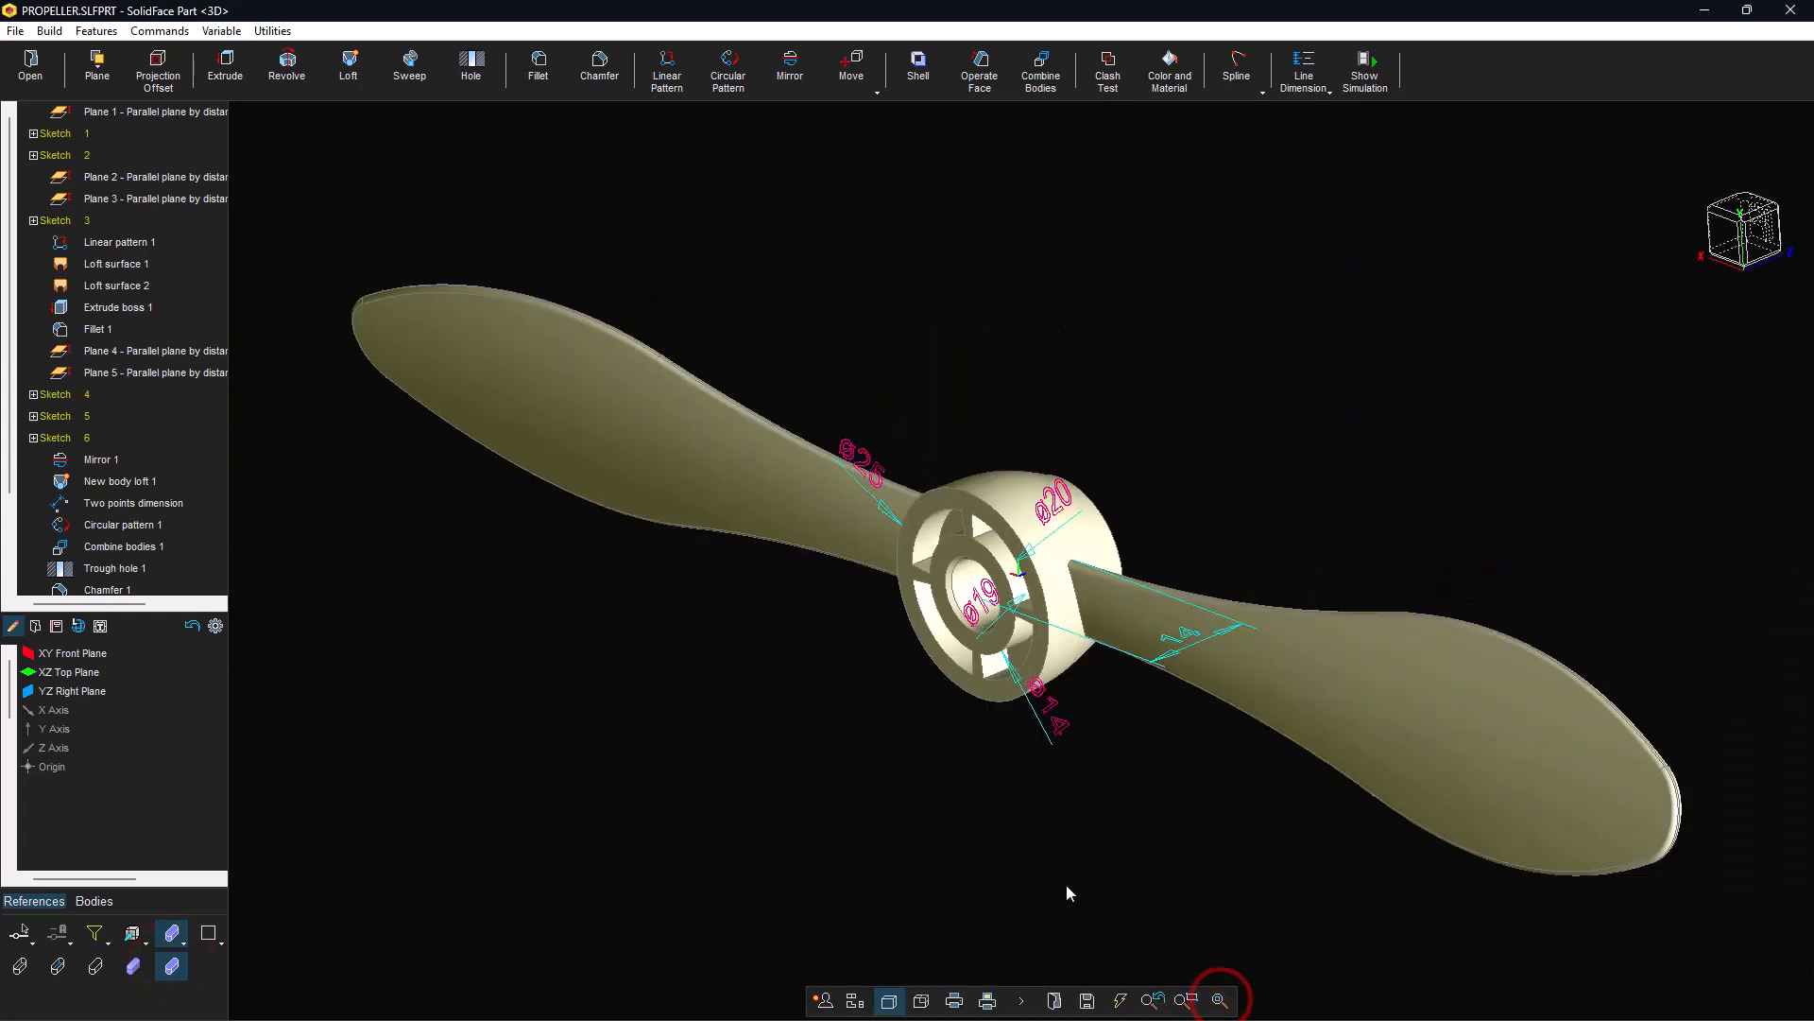
pyautogui.click(58, 965)
pyautogui.click(1684, 276)
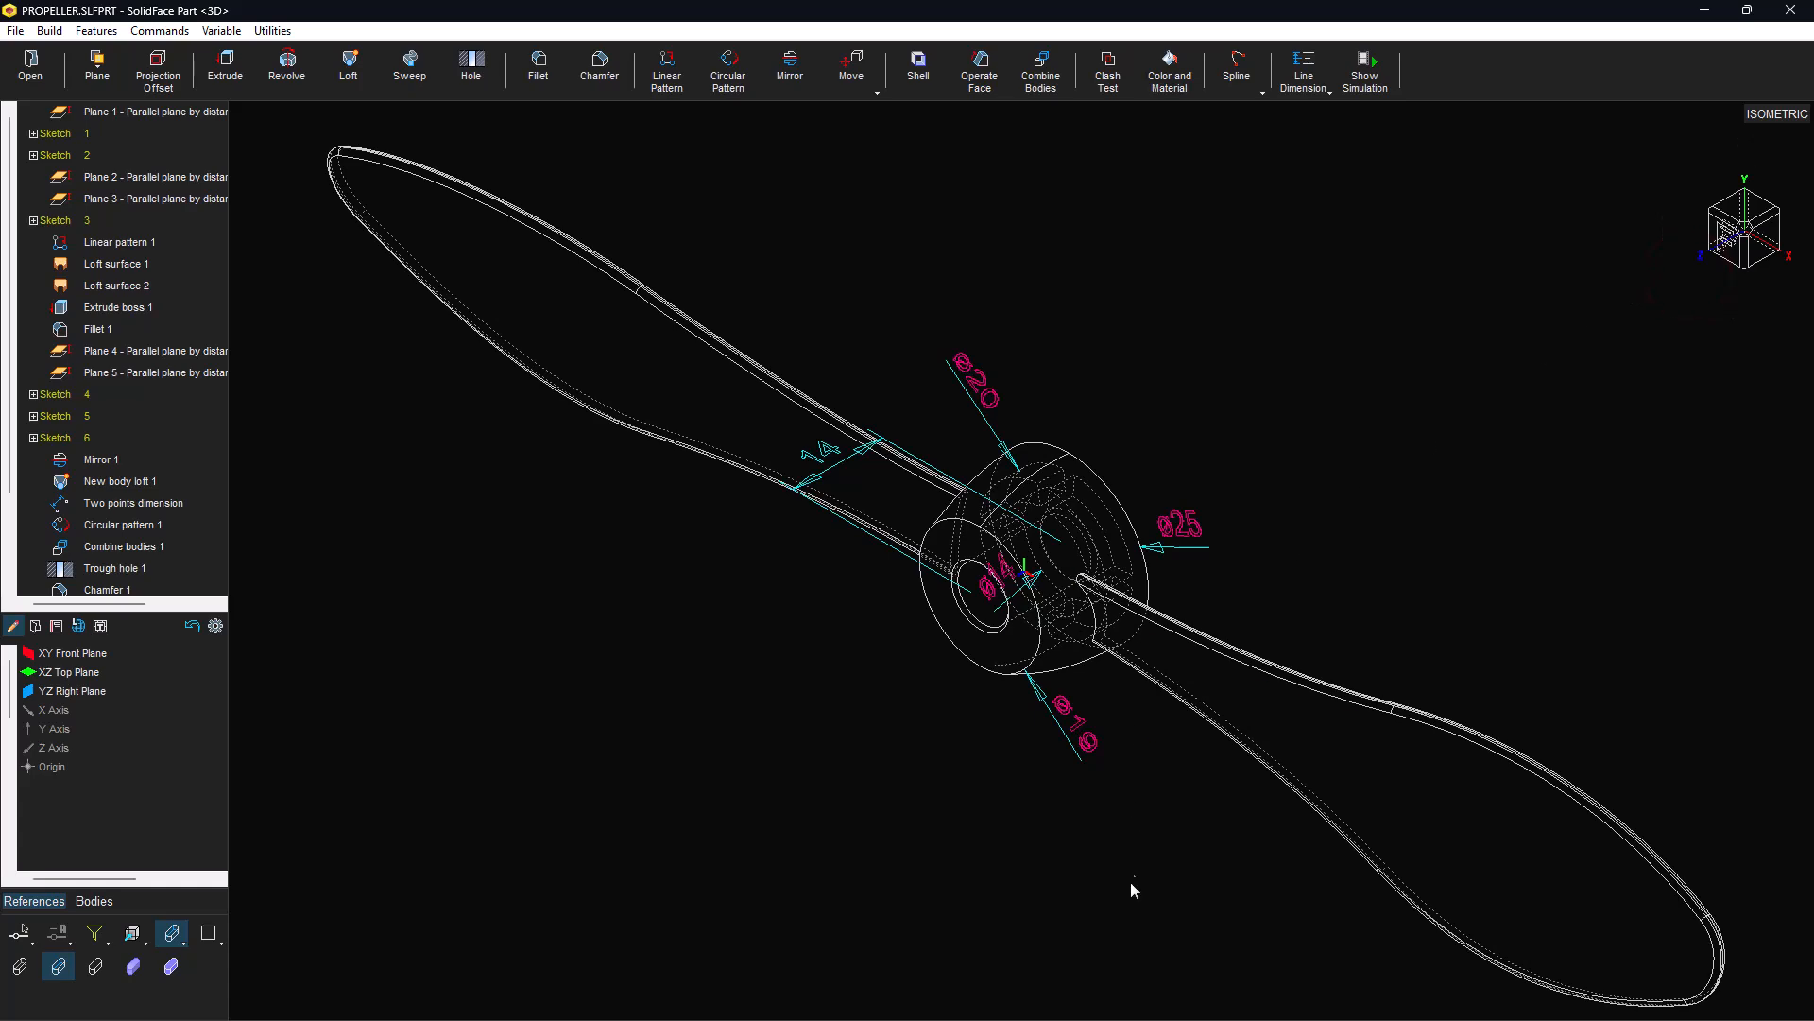